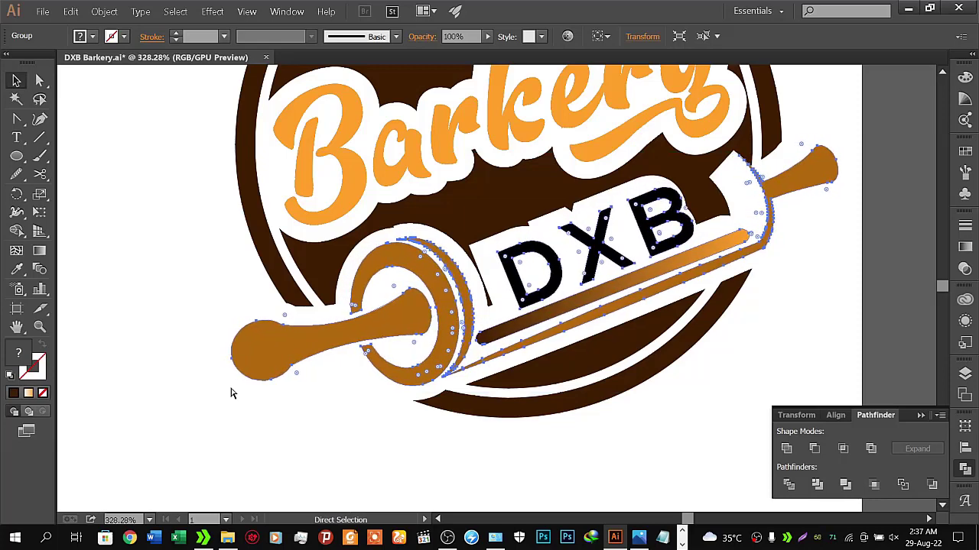
Step: Nudge the rolling-pin DXB group left, right and down-left, accidentally deleting it
key(Left)
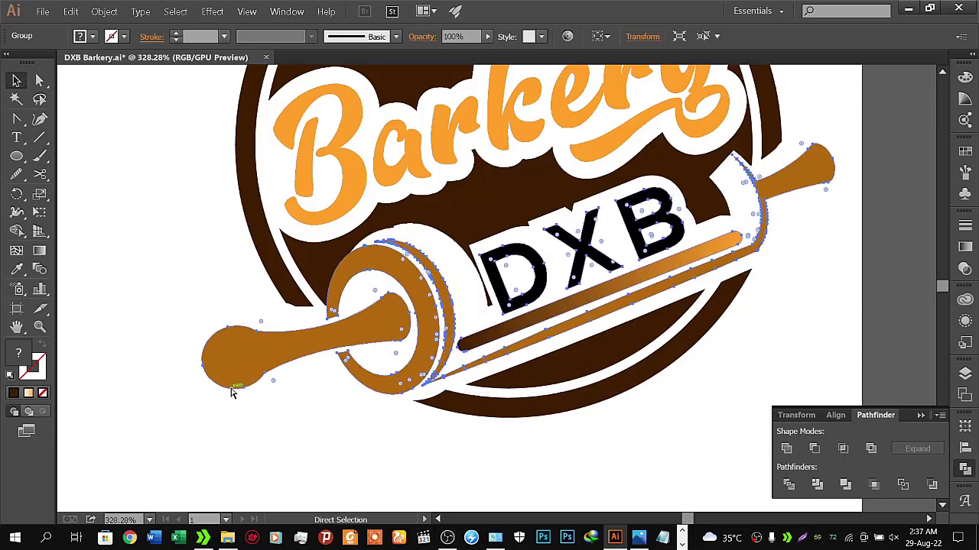
key(Right)
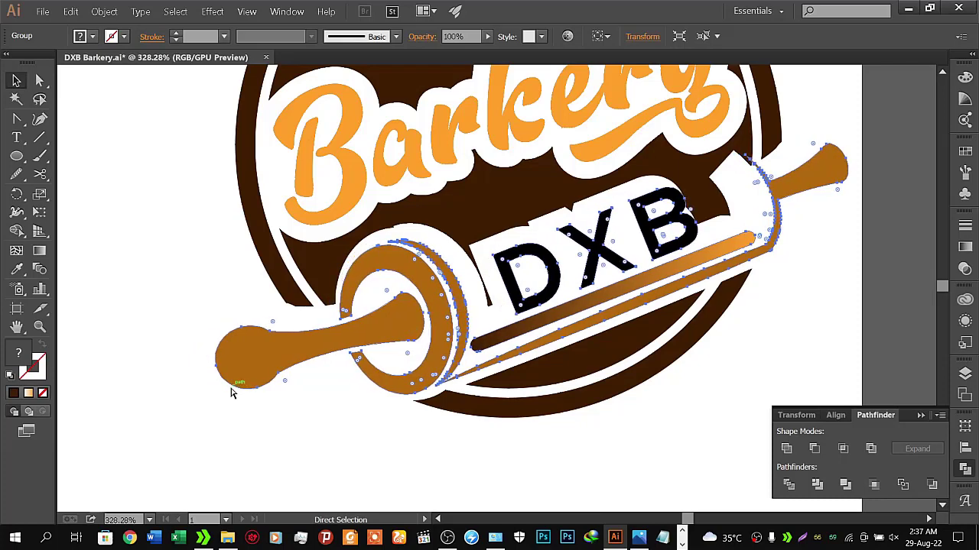
key(shift+Left)
key(shift+Left)
key(shift+Down)
key(Delete)
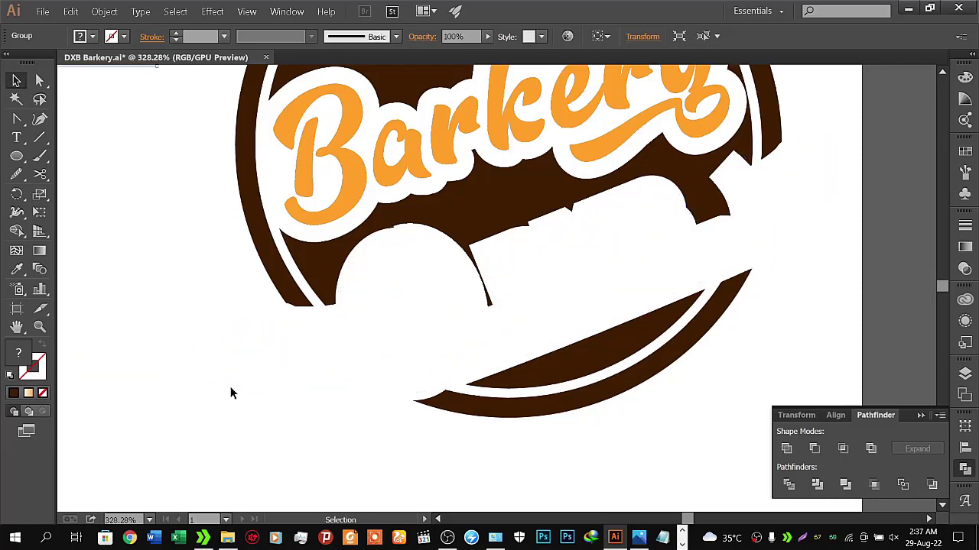
Step: Restore the deleted rolling-pin group using Edit > Undo/Redo
click(104, 11)
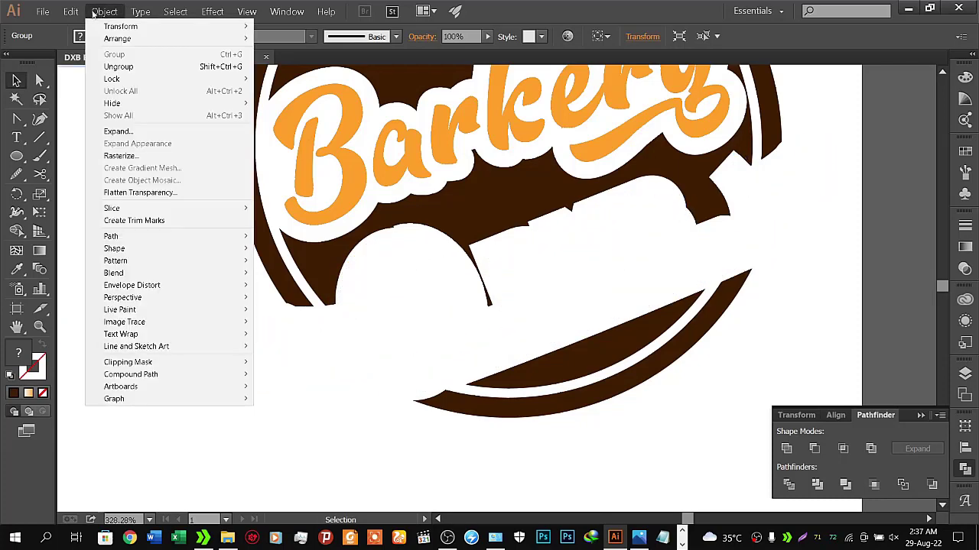
click(92, 26)
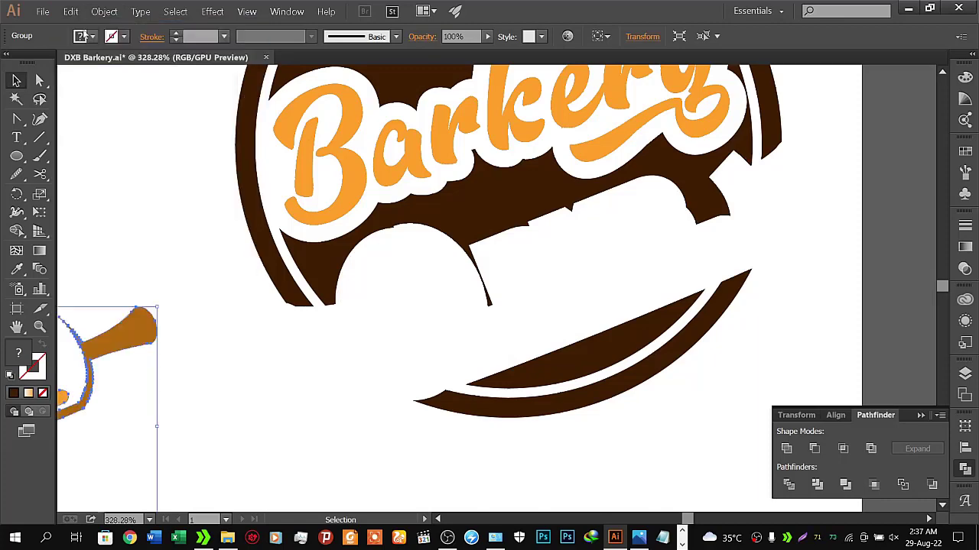
click(70, 12)
click(94, 38)
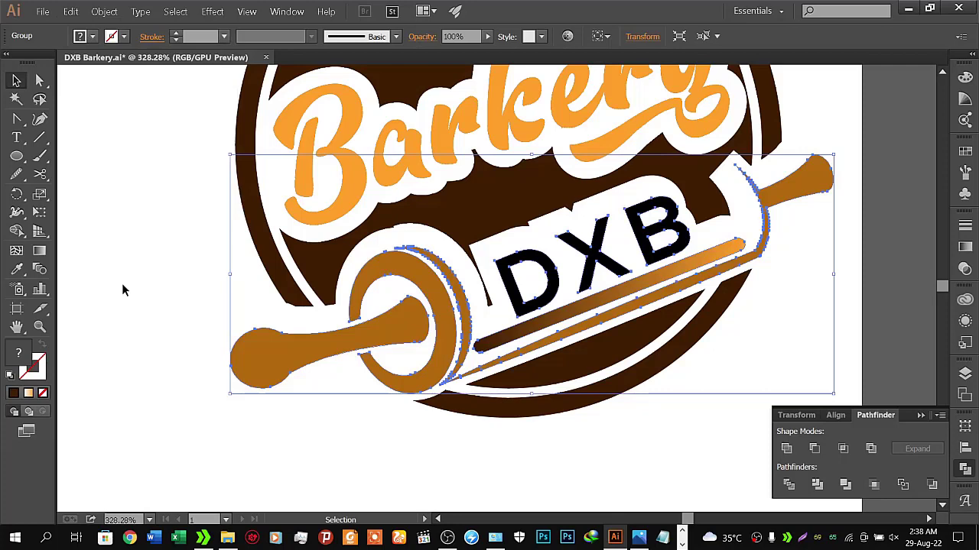
Step: Nudge the rolling-pin group up, left and down into place on the badge, then deselect
key(Up)
key(Up)
key(Up)
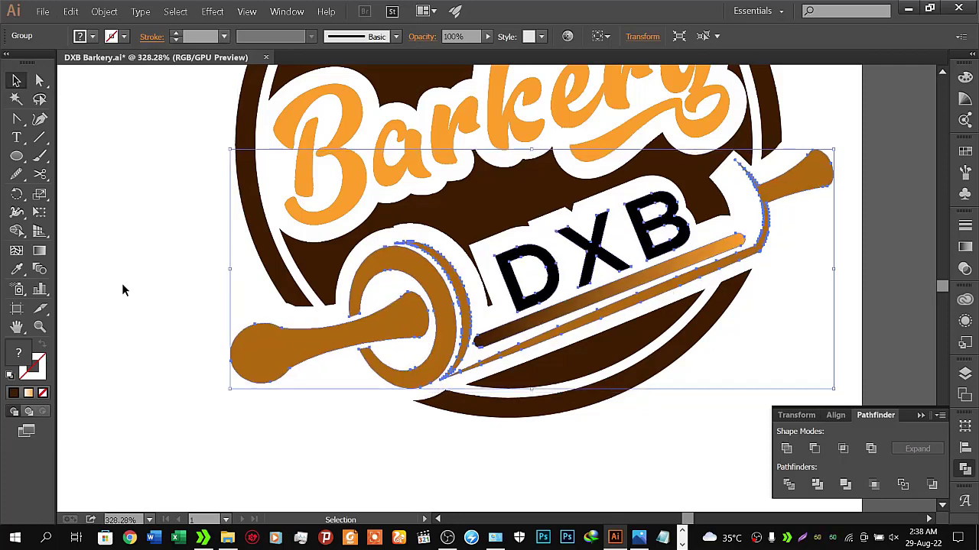
key(Left)
key(Left)
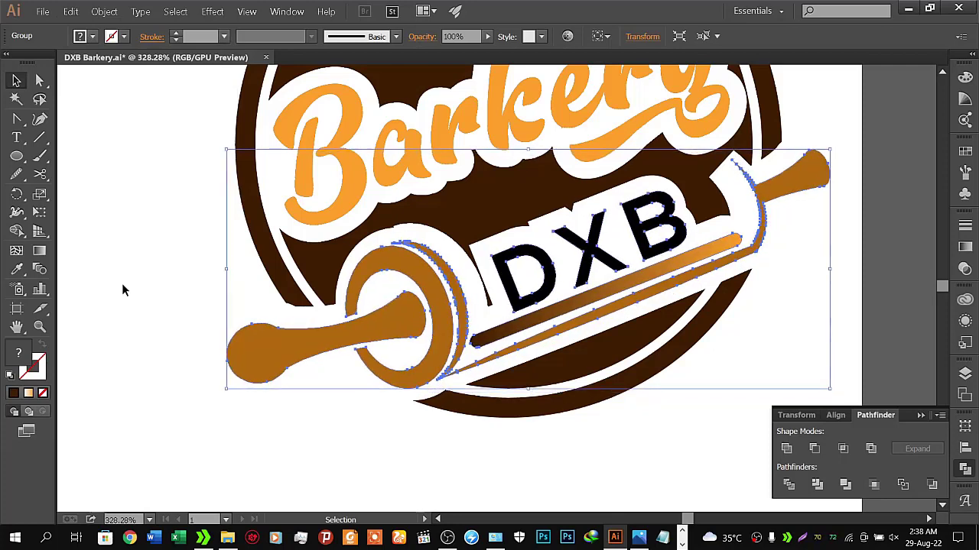
key(Up)
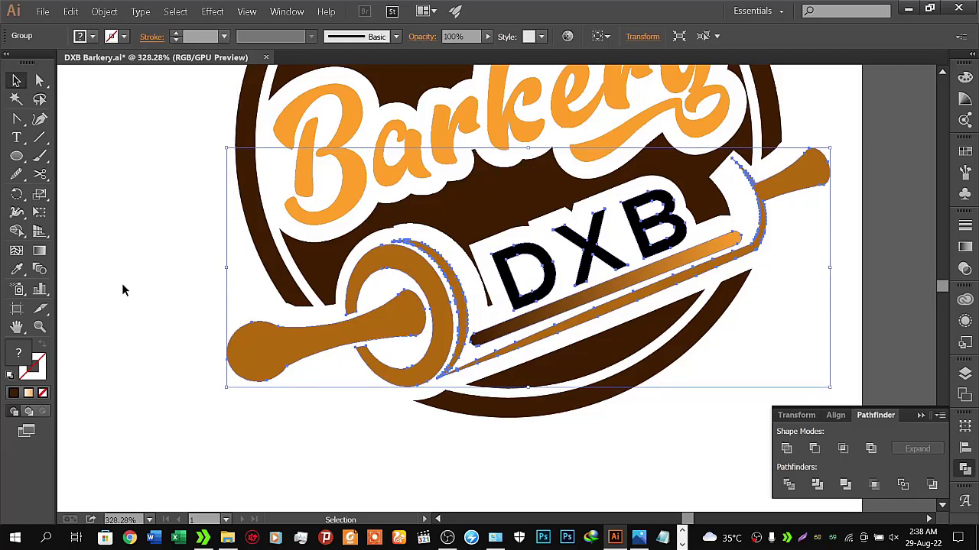
key(Down)
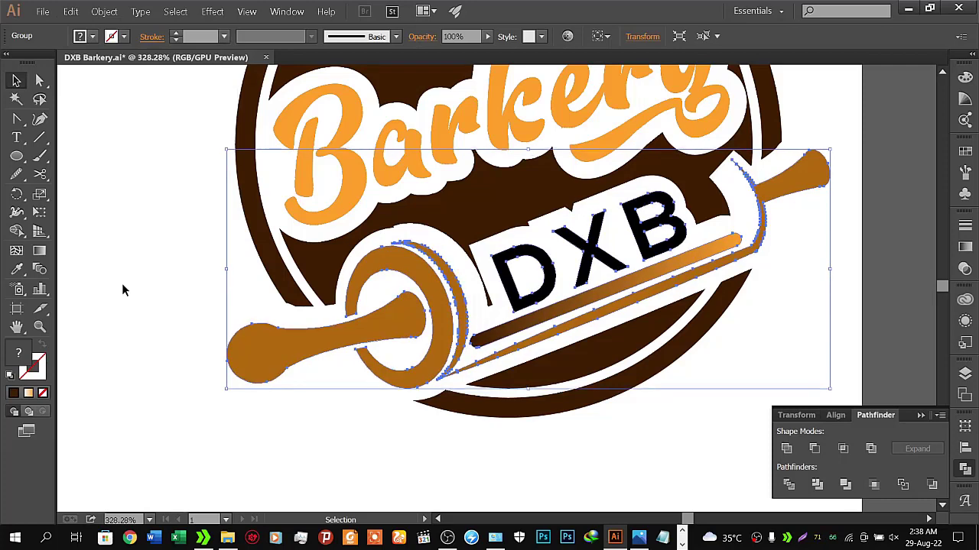
click(122, 285)
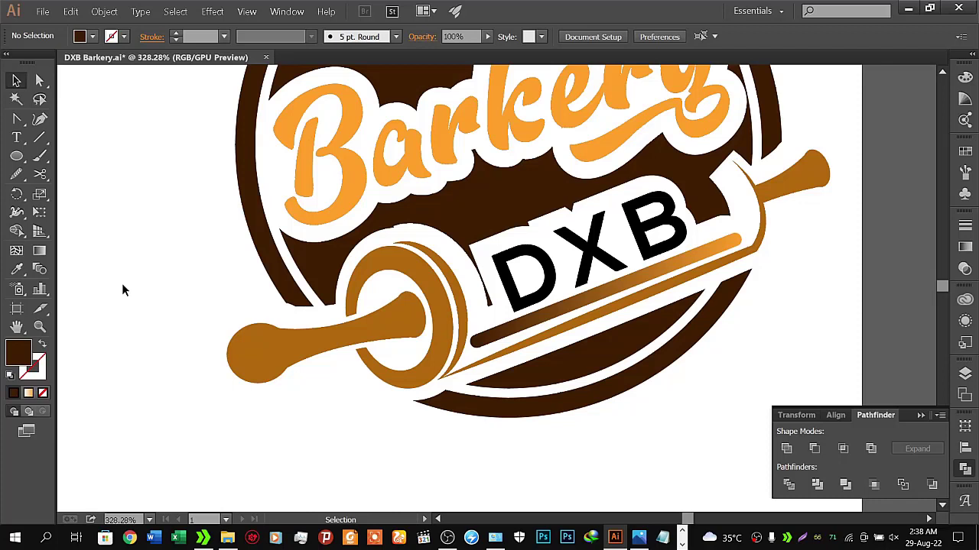
Step: Zoom out to show the whole artboard and the artwork above it
click(373, 270)
click(167, 221)
key(z)
mouse_move(582, 176)
mouse_down()
mouse_move(512, 191)
mouse_move(609, 242)
mouse_up()
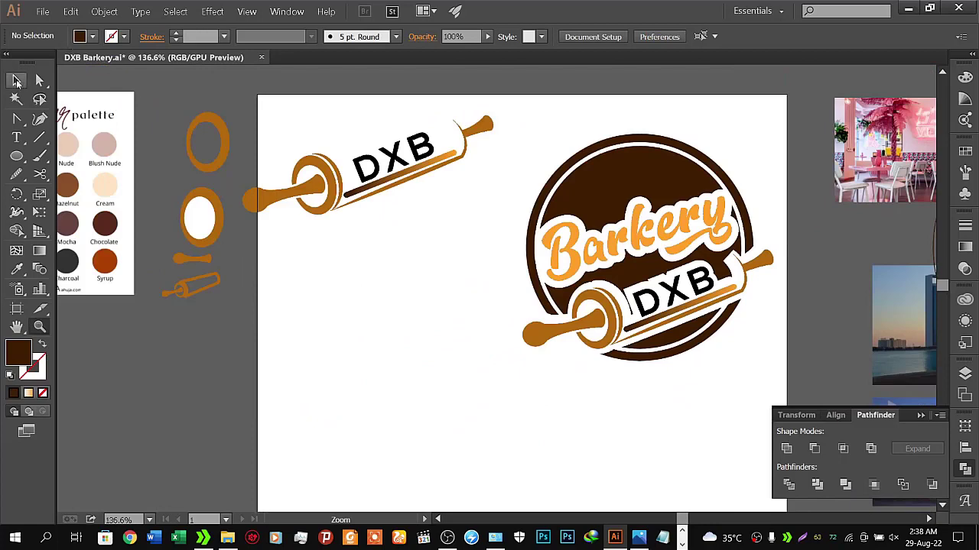
click(17, 82)
click(42, 11)
key(Escape)
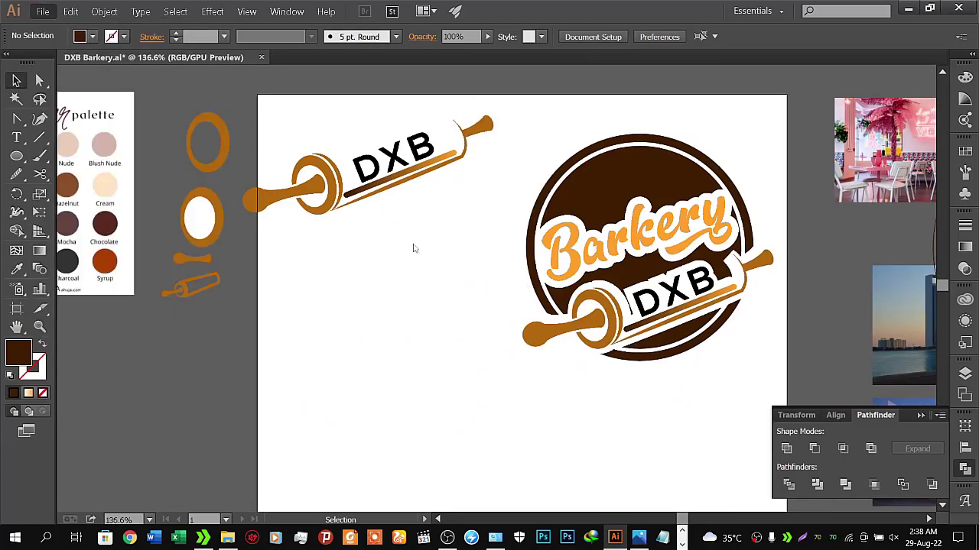
drag(415, 247, 471, 270)
Step: Shrink the spare DXB rolling-pin copy and park it on the pasteboard outside the artboard
click(388, 262)
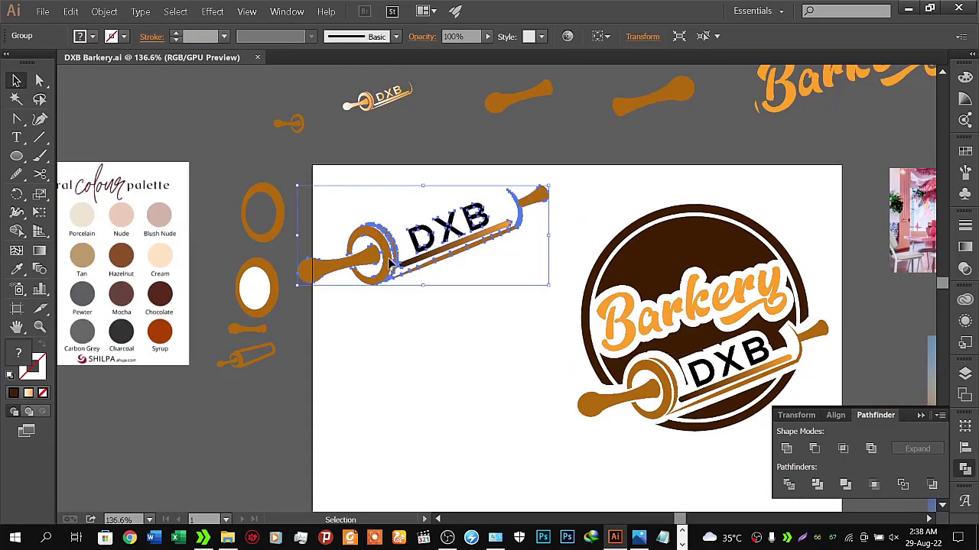
drag(546, 287, 467, 254)
drag(402, 221, 229, 74)
click(365, 212)
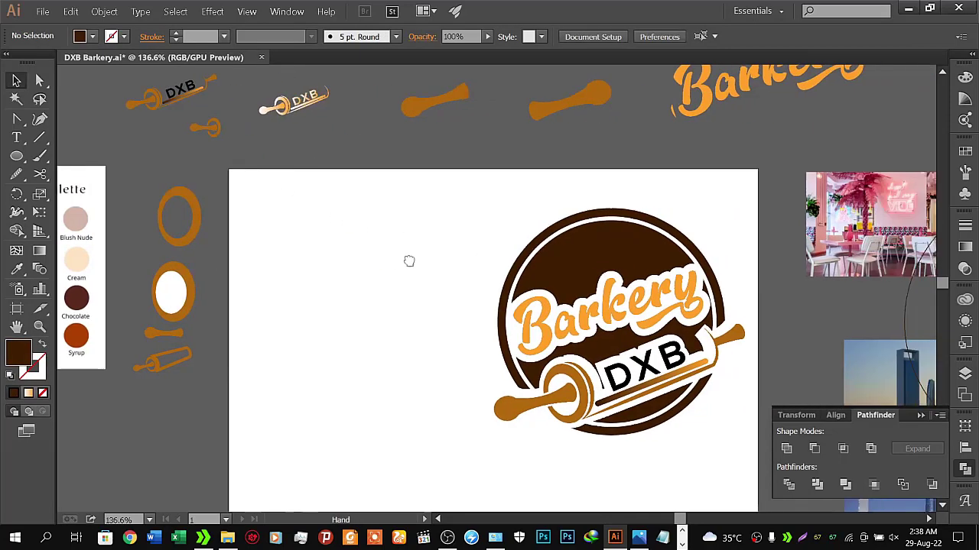
drag(518, 248, 298, 222)
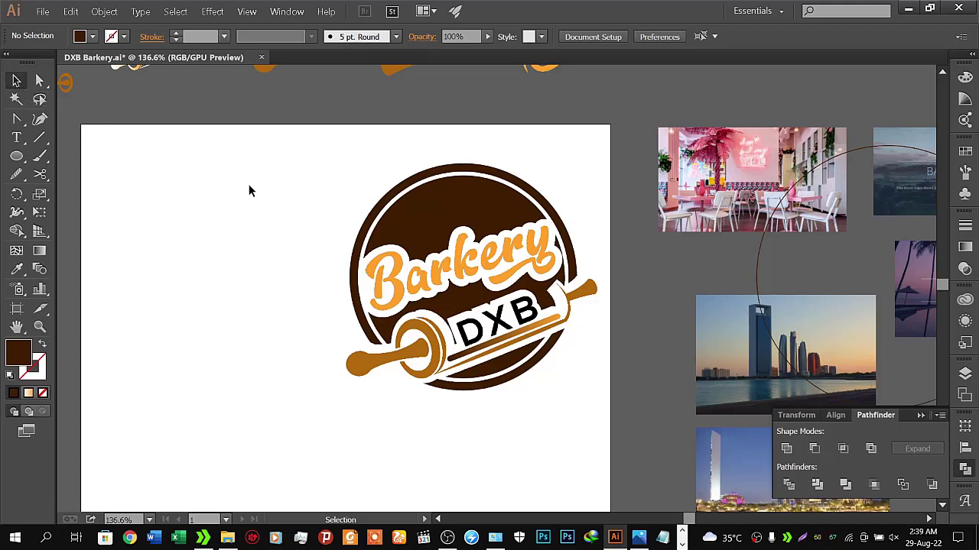
Step: Save DXB Barkery.ai with File > Save
drag(215, 151, 334, 281)
drag(209, 140, 332, 247)
click(42, 11)
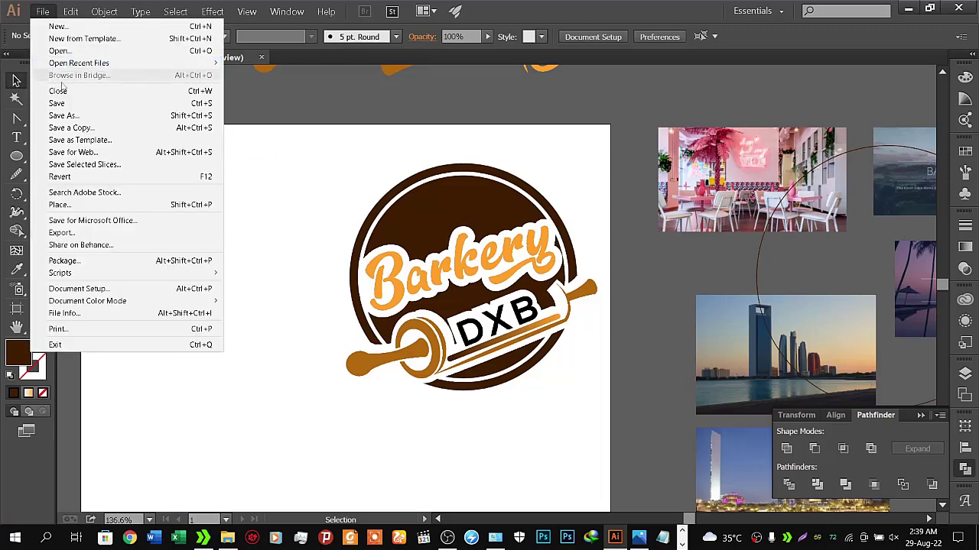
click(66, 101)
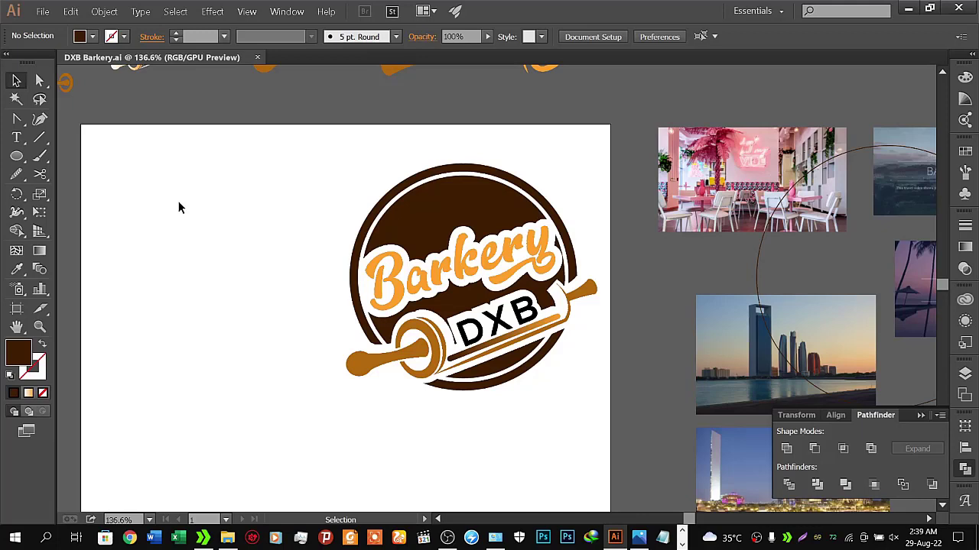
Step: Ungroup the rolling pin, try the Barkery orange on its handles, then undo it
click(374, 363)
click(331, 372)
right_click(397, 368)
click(421, 416)
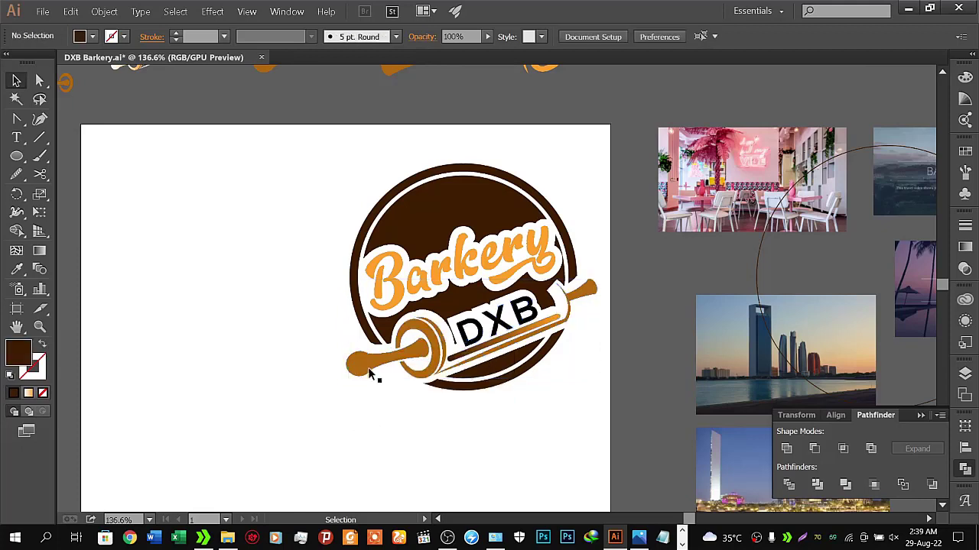
click(383, 361)
shift+click(589, 298)
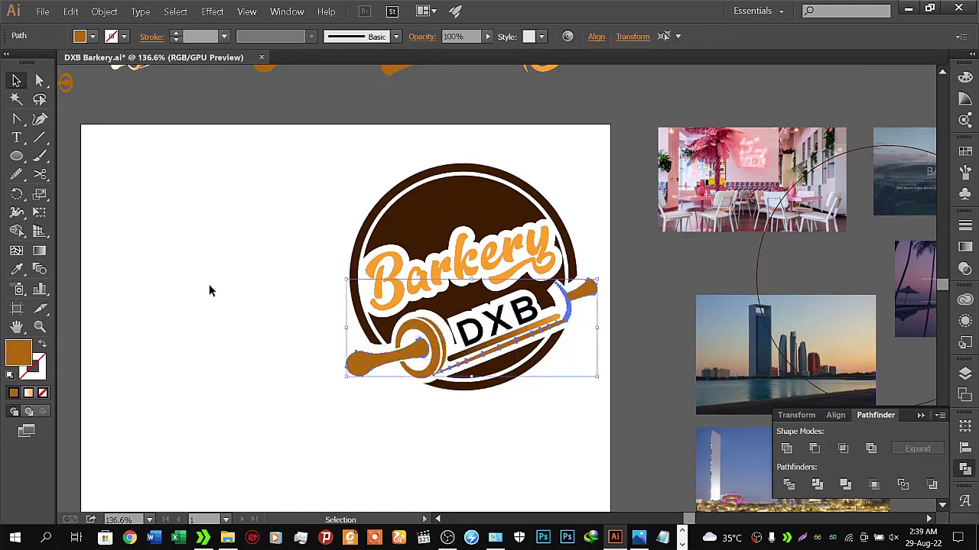
click(16, 268)
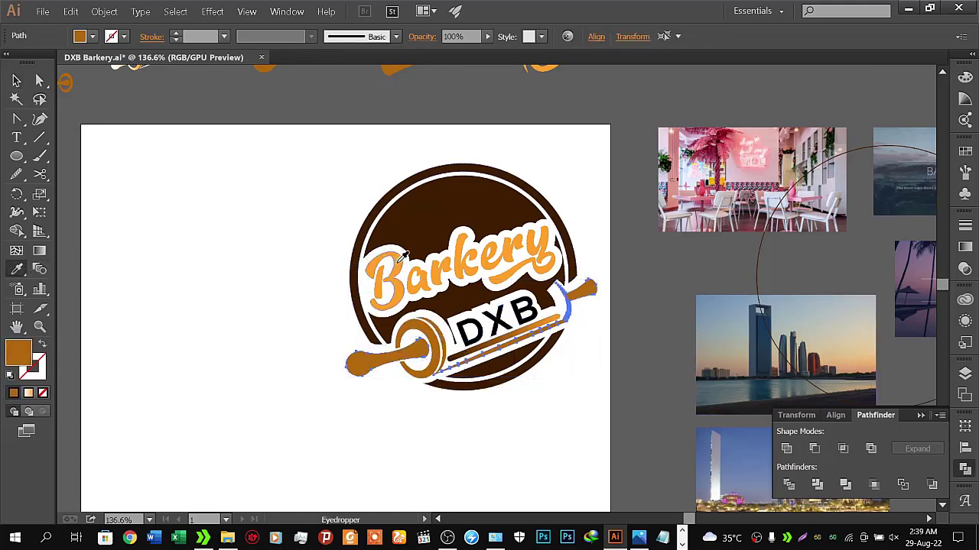
click(388, 272)
click(16, 80)
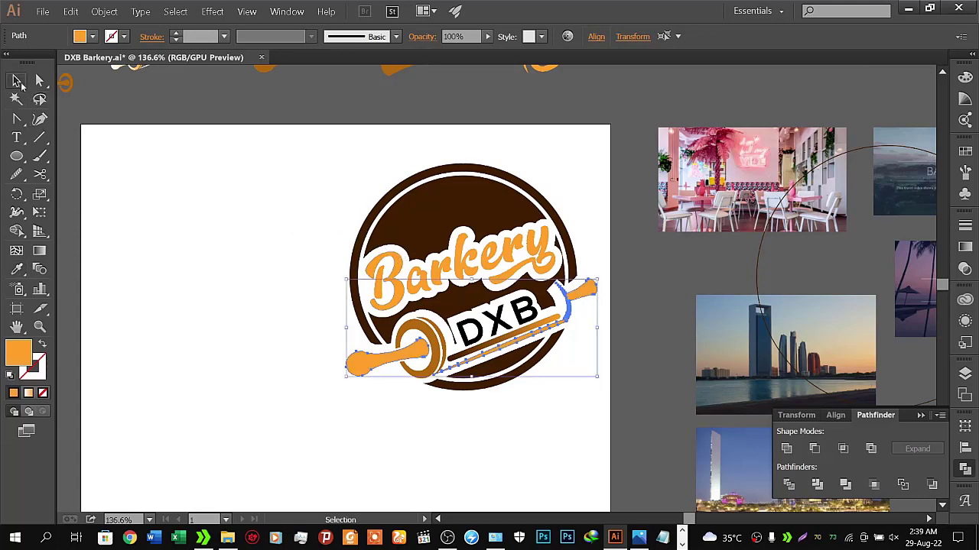
click(174, 243)
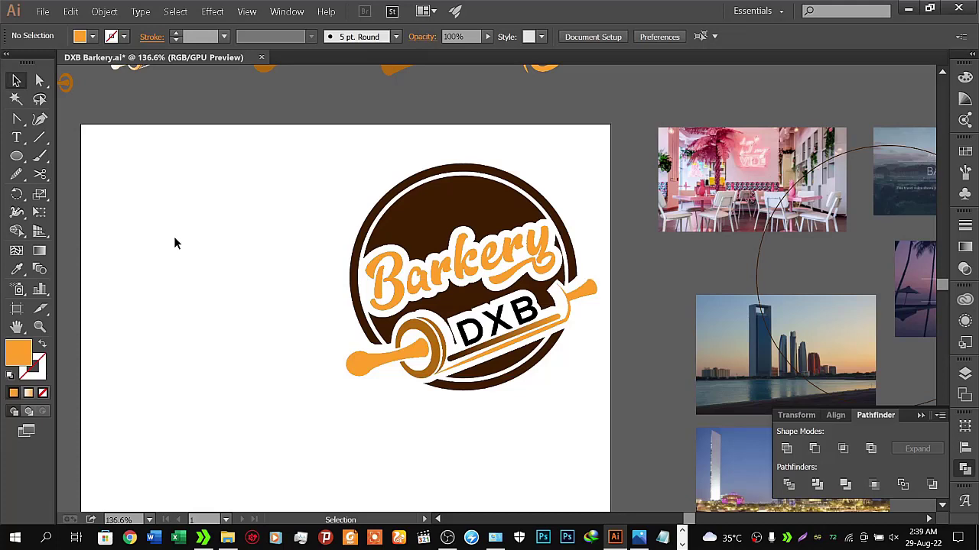
key(ctrl+z)
key(ctrl+z)
Step: Apply the light orange gradient swatch to the DXB text and stripe group
click(267, 301)
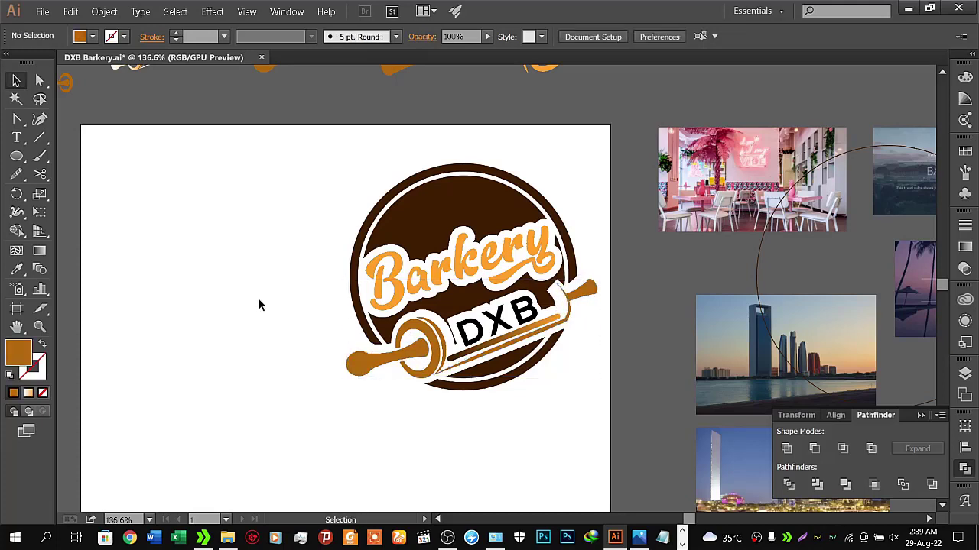
click(485, 346)
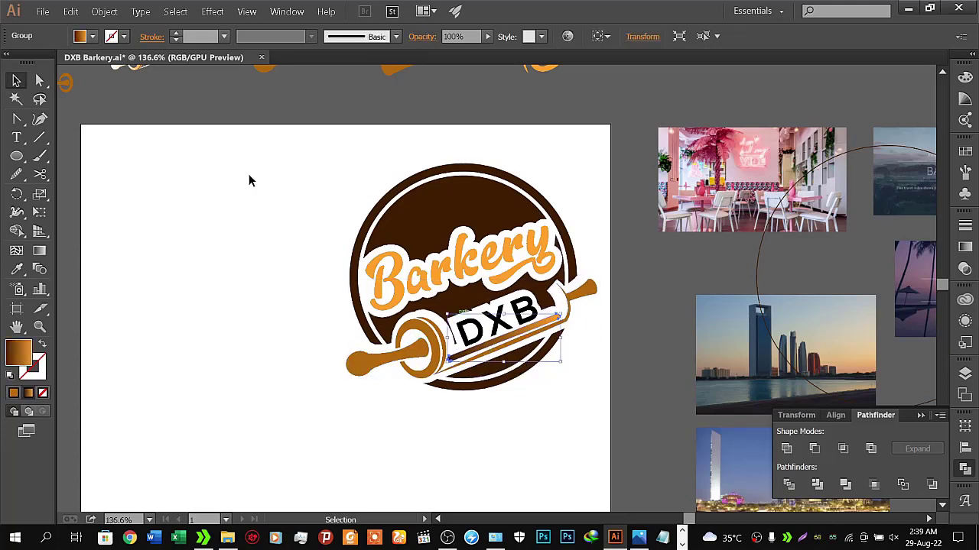
click(92, 36)
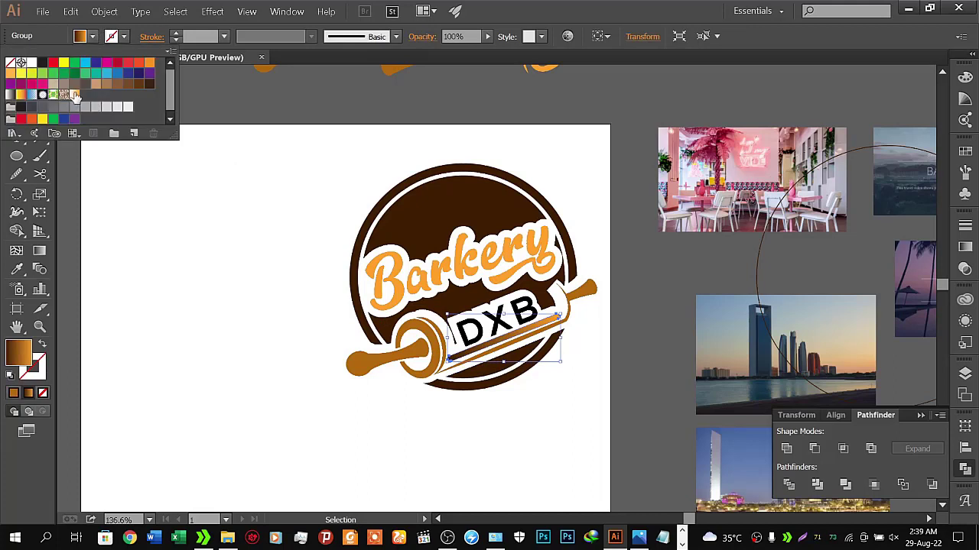
click(75, 95)
click(177, 292)
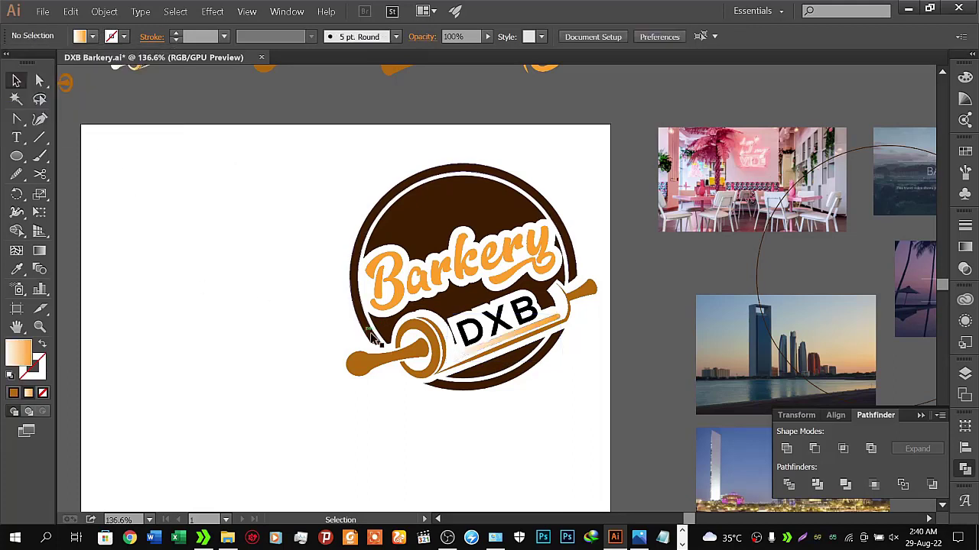
click(476, 350)
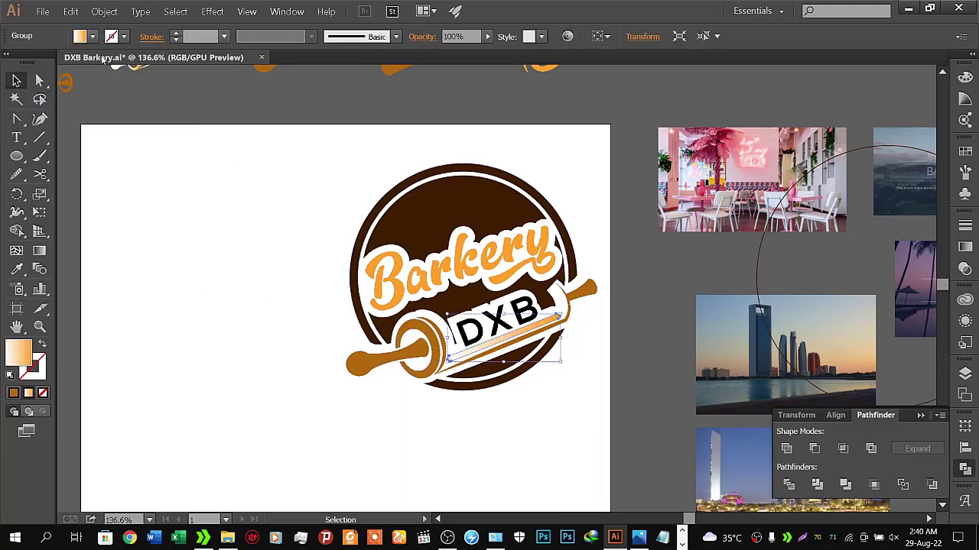
click(141, 183)
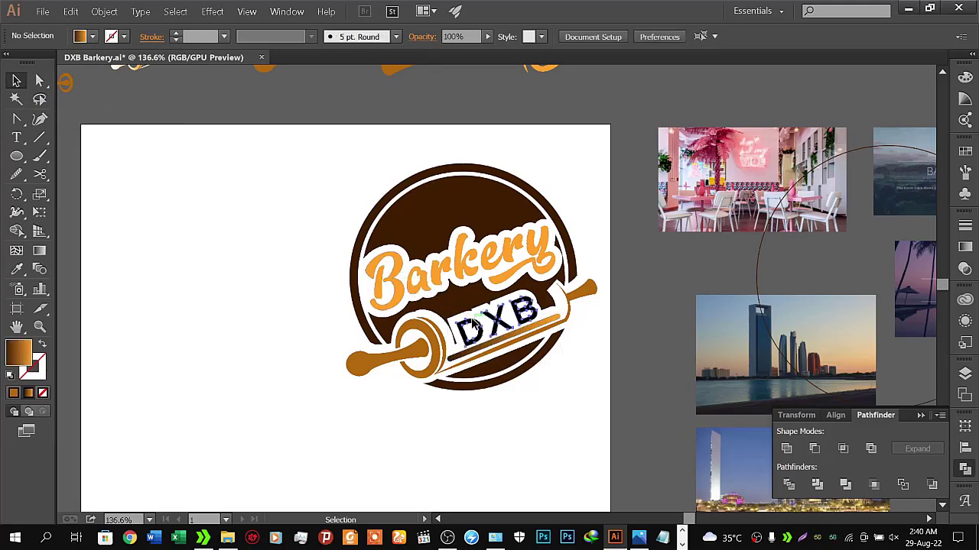
Step: Eyedrop the logo's dark brown, then its orange, onto the DXB lettering to compare
click(473, 324)
click(91, 36)
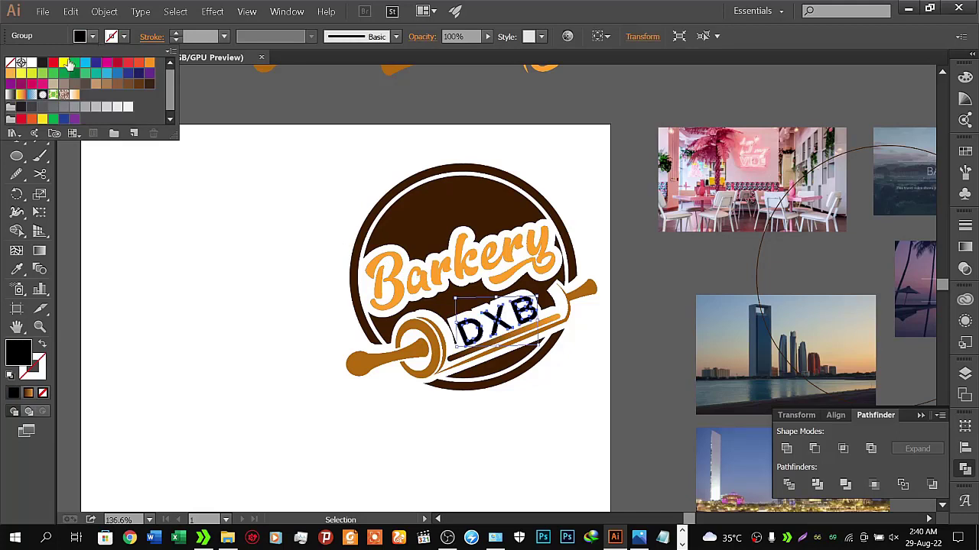
key(Escape)
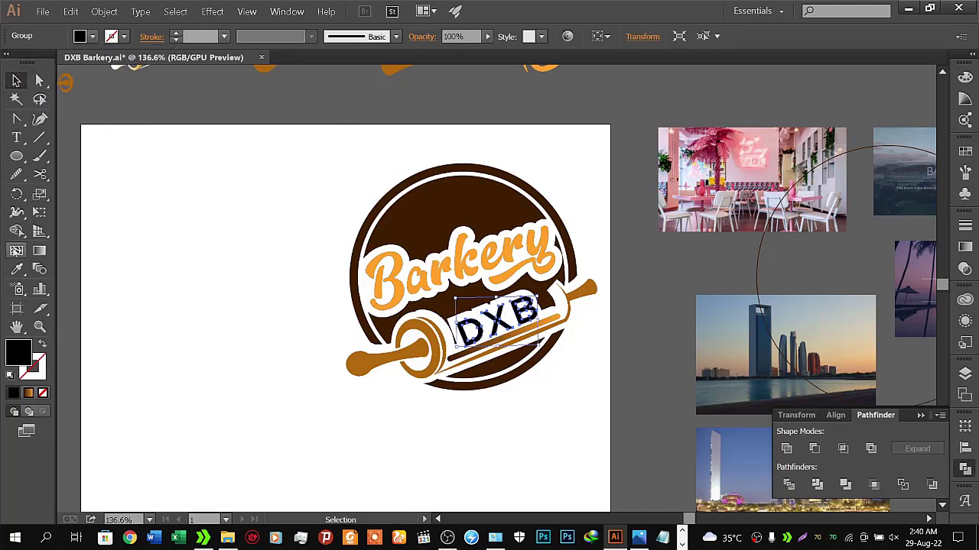
click(16, 269)
click(528, 229)
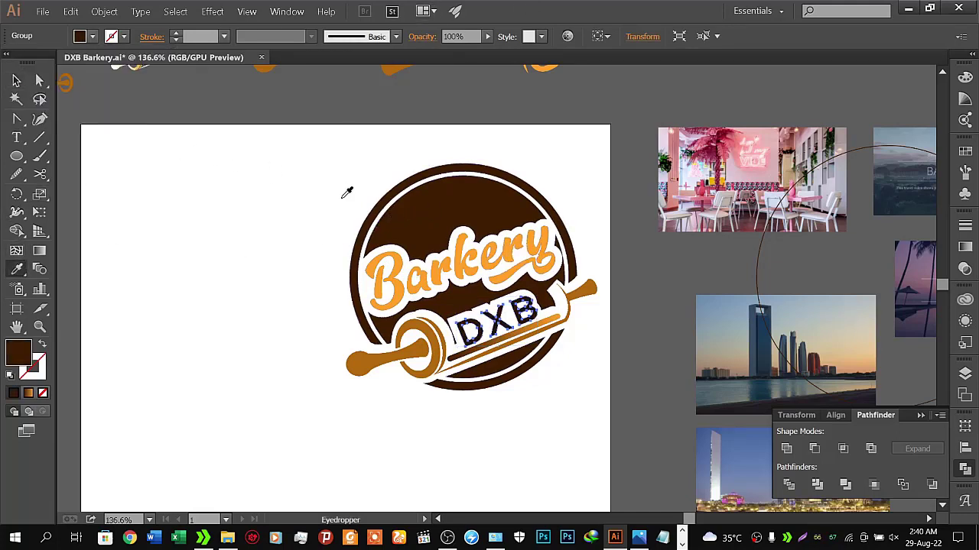
click(468, 263)
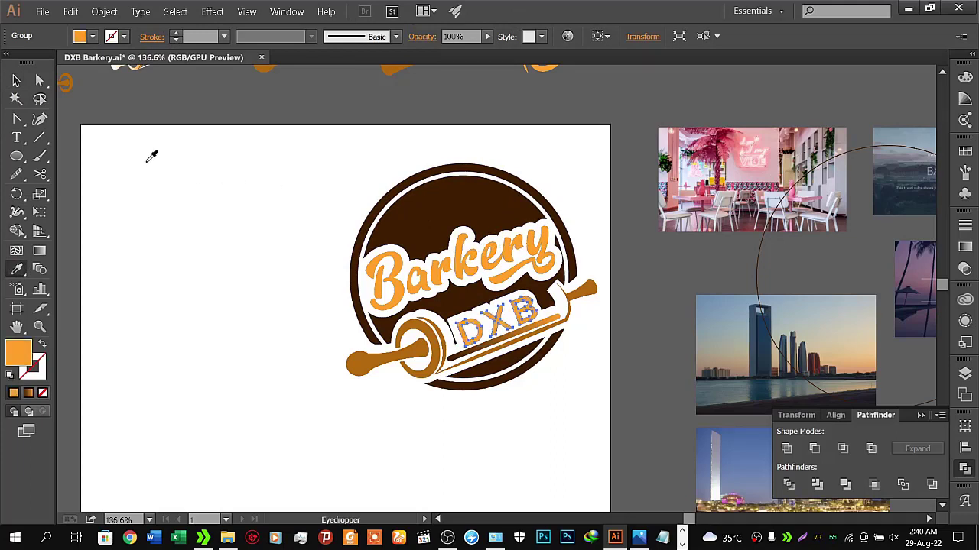
click(16, 81)
click(173, 204)
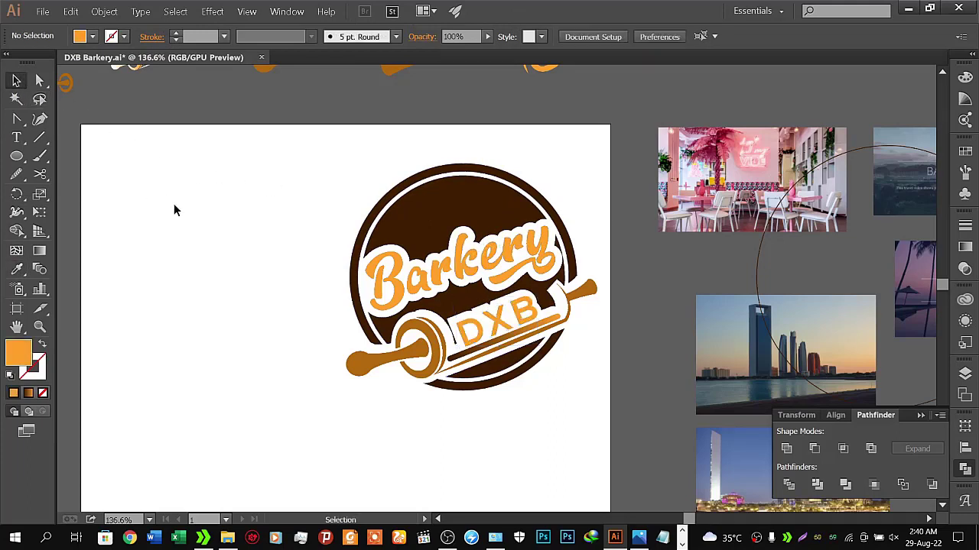
Step: Recolour the DXB lettering back to the badge's dark brown and deselect
click(487, 330)
click(17, 269)
click(442, 207)
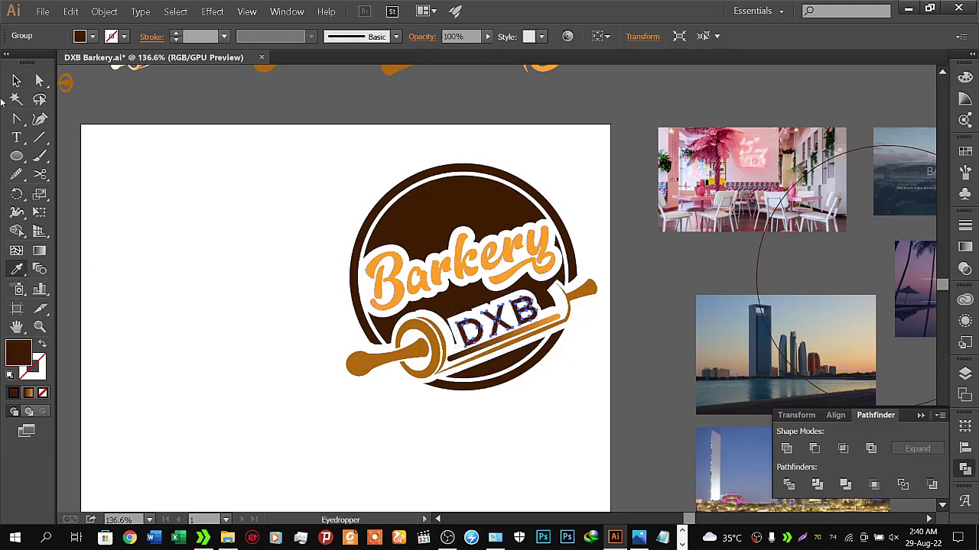
click(16, 80)
click(217, 247)
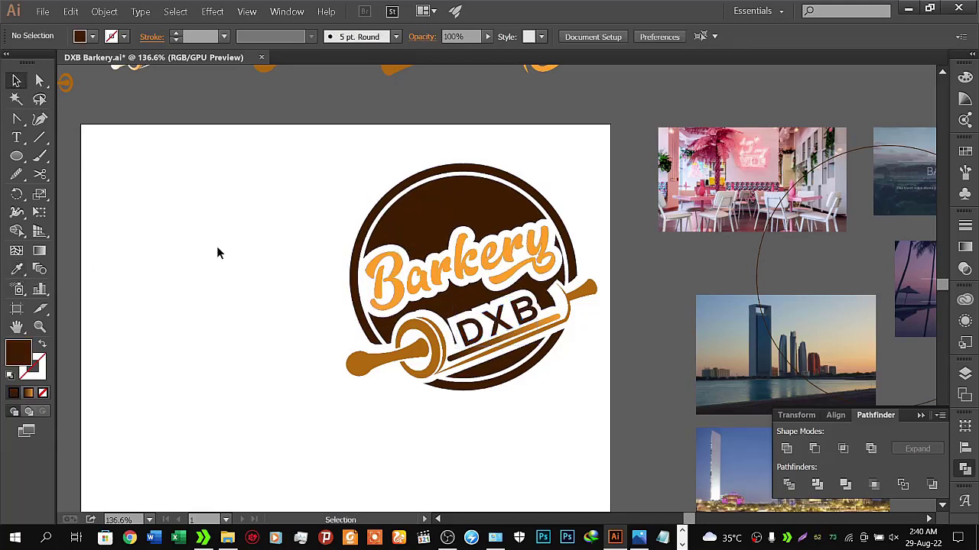
Step: Zoom in where the rolling pin meets the DXB banner and select the brown background compound path
key(z)
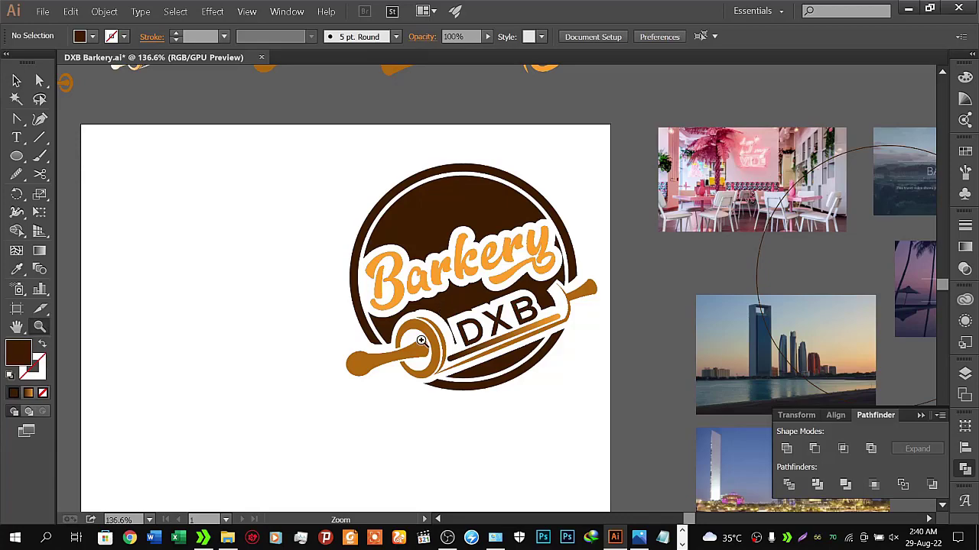
mouse_move(422, 341)
mouse_down()
mouse_move(538, 277)
mouse_move(589, 234)
mouse_move(645, 186)
mouse_move(681, 123)
mouse_up()
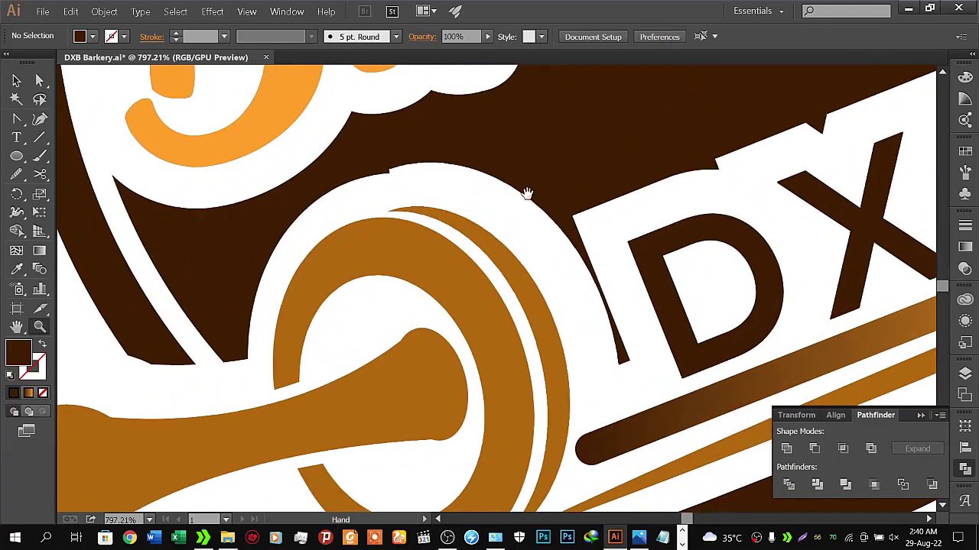
mouse_move(527, 193)
mouse_down()
mouse_move(406, 284)
mouse_move(374, 287)
mouse_up()
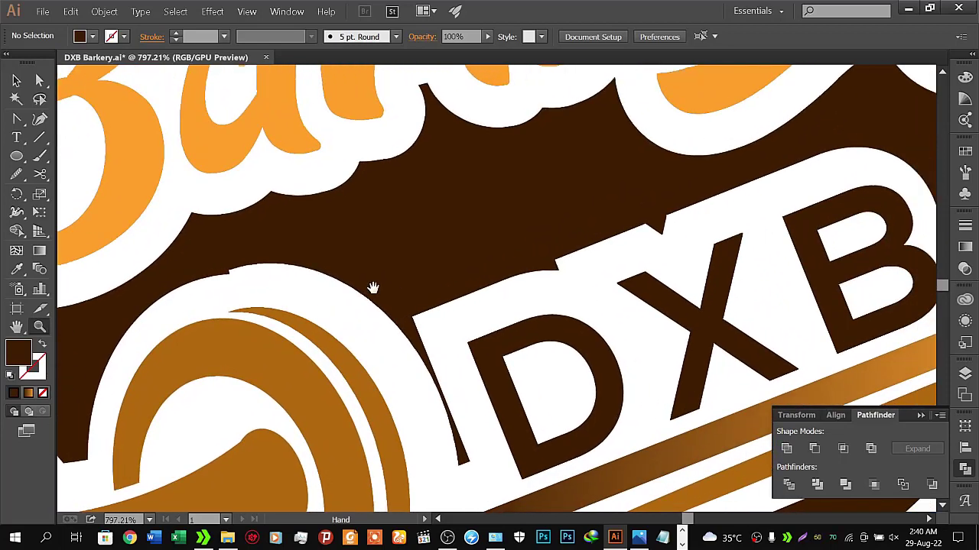
mouse_move(479, 273)
mouse_down()
mouse_move(408, 291)
mouse_move(304, 283)
mouse_move(509, 267)
mouse_move(501, 231)
mouse_move(624, 264)
mouse_up()
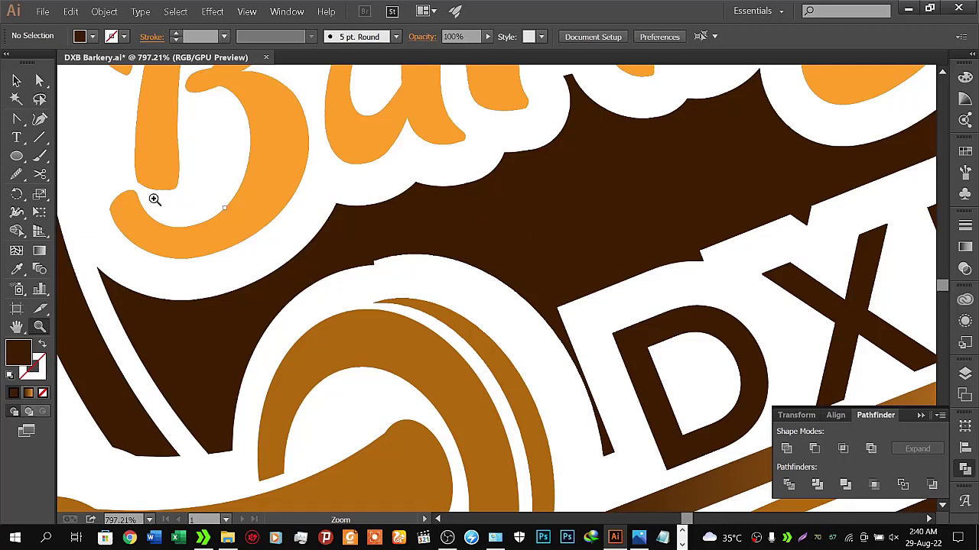
click(16, 79)
click(356, 237)
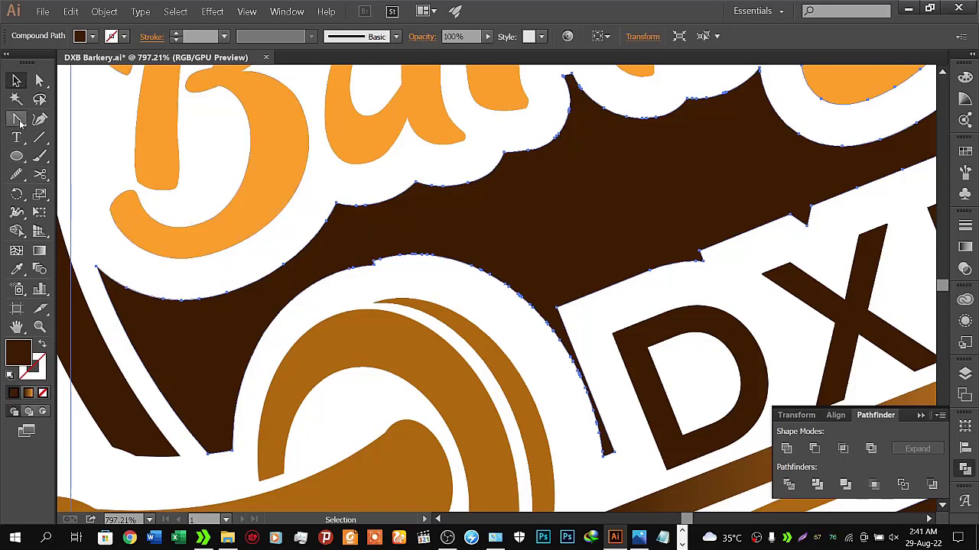
drag(20, 122, 65, 120)
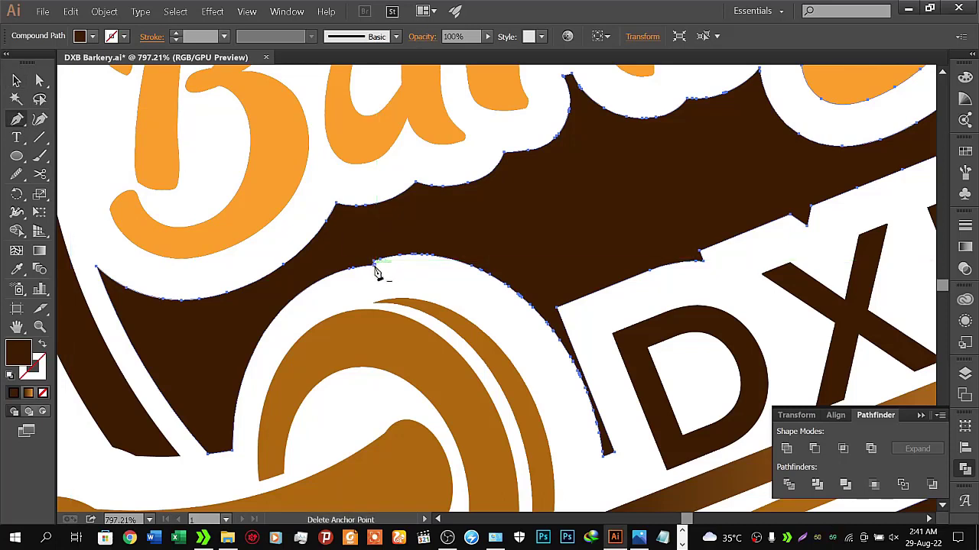
Step: Pen-draw curved anchors along the gap between the rolling pin outline and DXB banner, Alt-adjusting handles
click(375, 265)
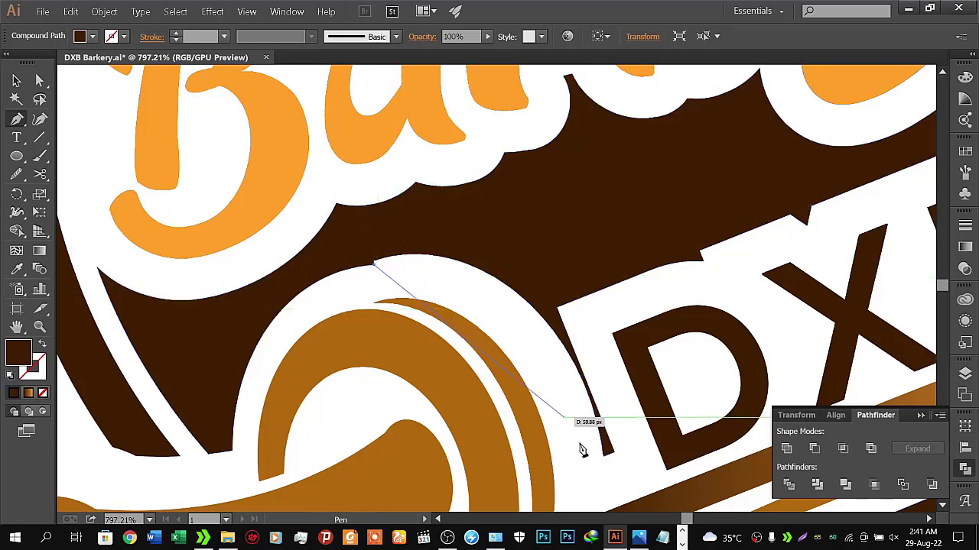
mouse_move(604, 457)
mouse_down()
mouse_move(629, 505)
mouse_move(645, 507)
mouse_up()
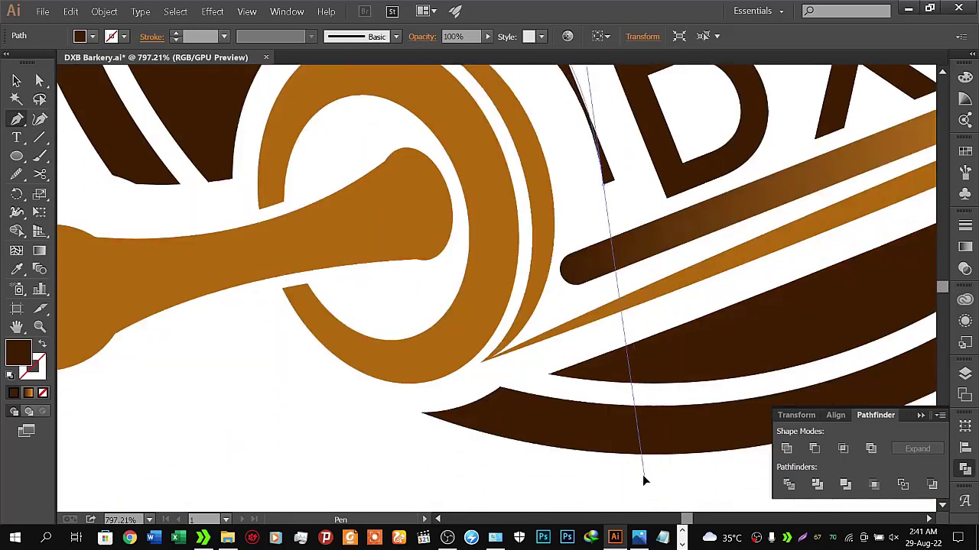
drag(644, 507, 616, 251)
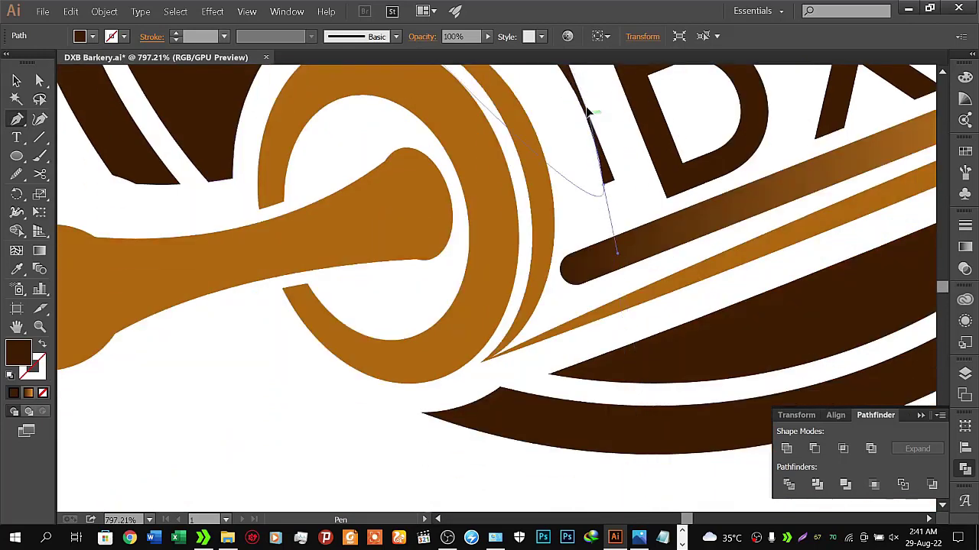
mouse_move(589, 113)
mouse_down()
mouse_move(623, 435)
mouse_move(657, 514)
mouse_move(652, 357)
mouse_move(626, 380)
mouse_move(667, 520)
mouse_move(646, 429)
mouse_move(663, 467)
mouse_up()
scroll(649, 351, up, 3)
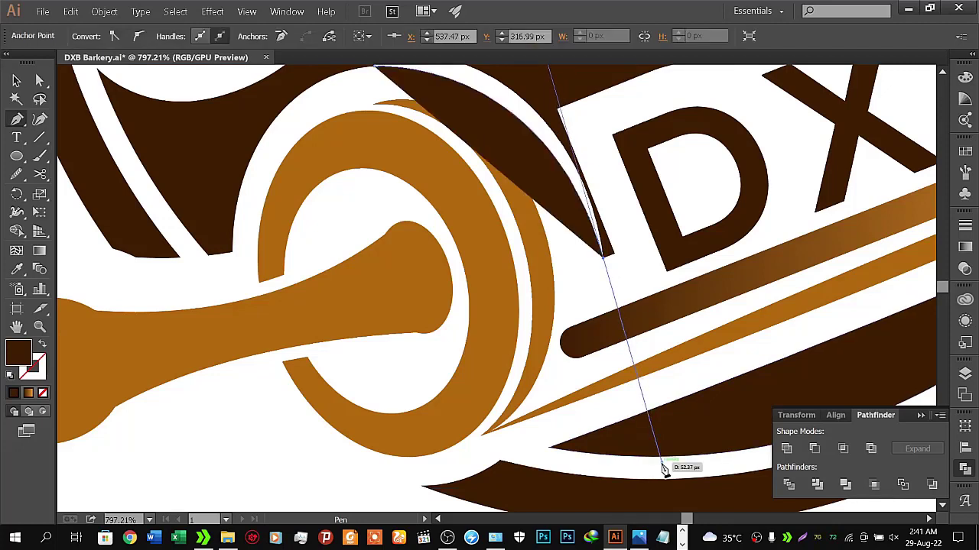
key(alt)
mouse_move(663, 467)
mouse_down()
mouse_move(654, 252)
mouse_move(567, 145)
mouse_move(622, 322)
mouse_up()
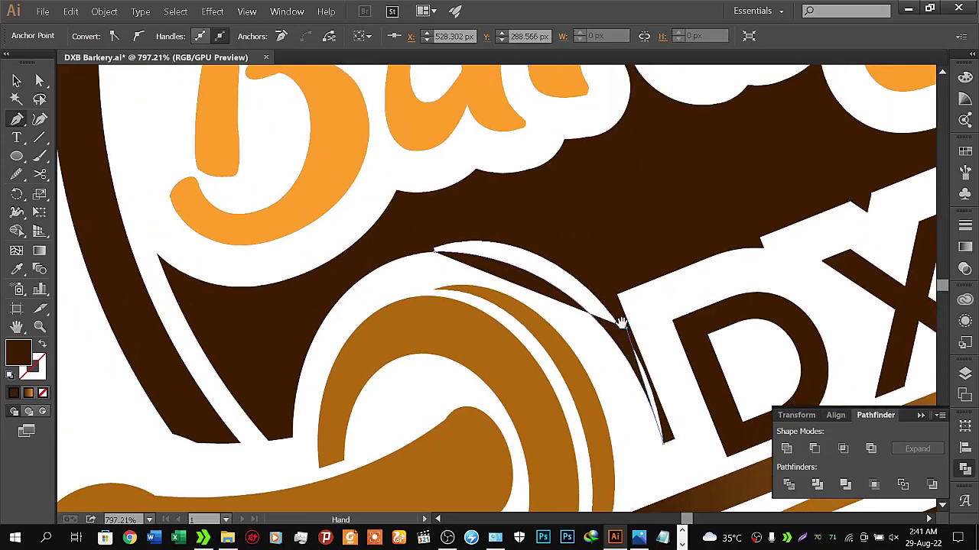
click(659, 360)
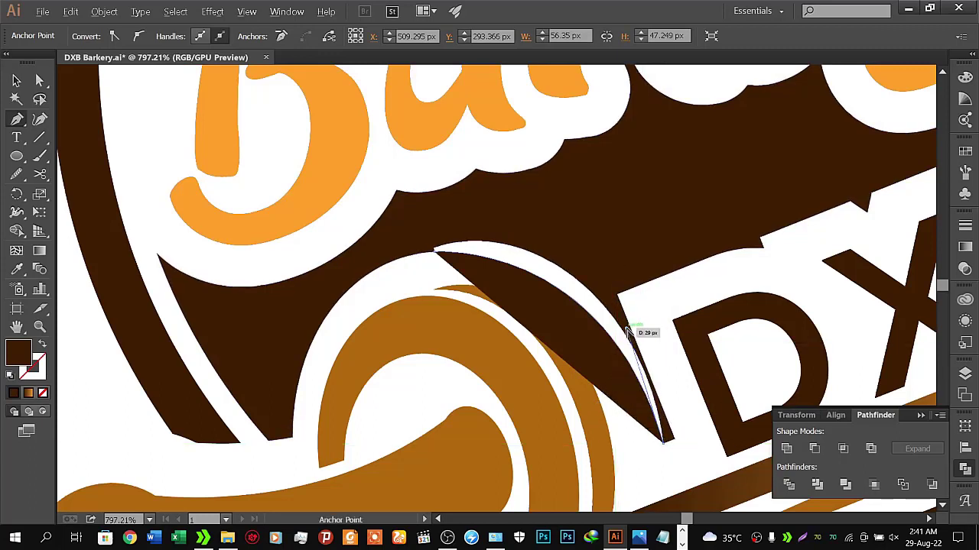
drag(628, 332, 654, 389)
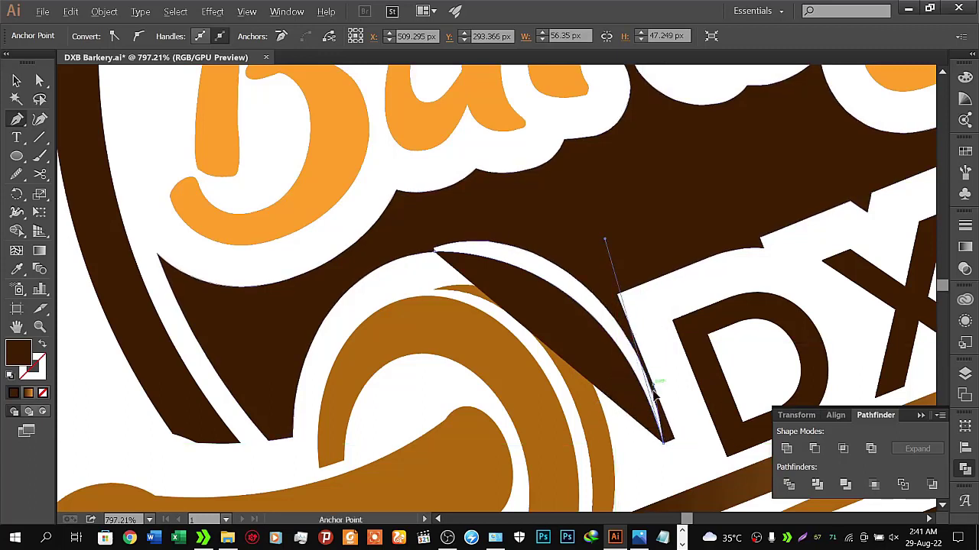
click(676, 441)
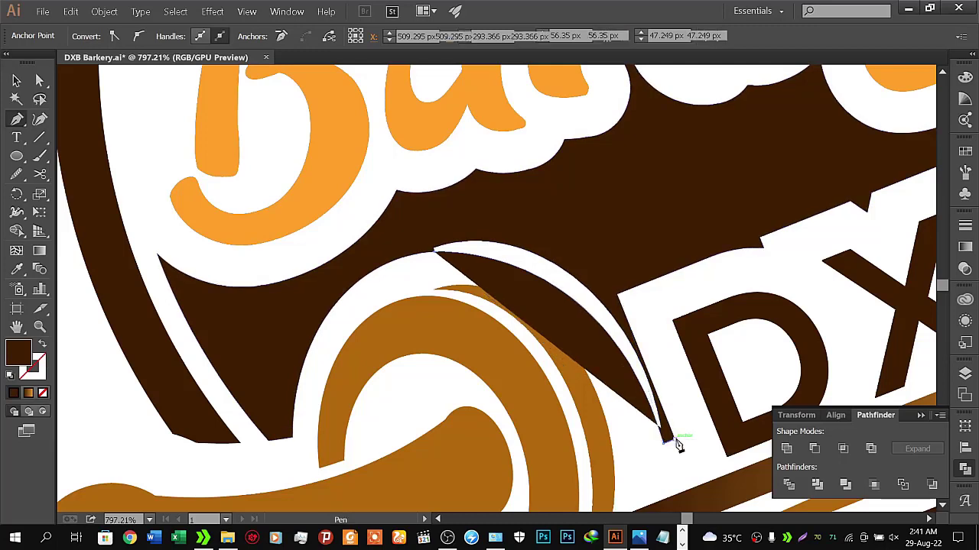
Step: Add the remaining anchors and close the brown sliver path at its starting anchor
click(617, 296)
drag(619, 300, 604, 258)
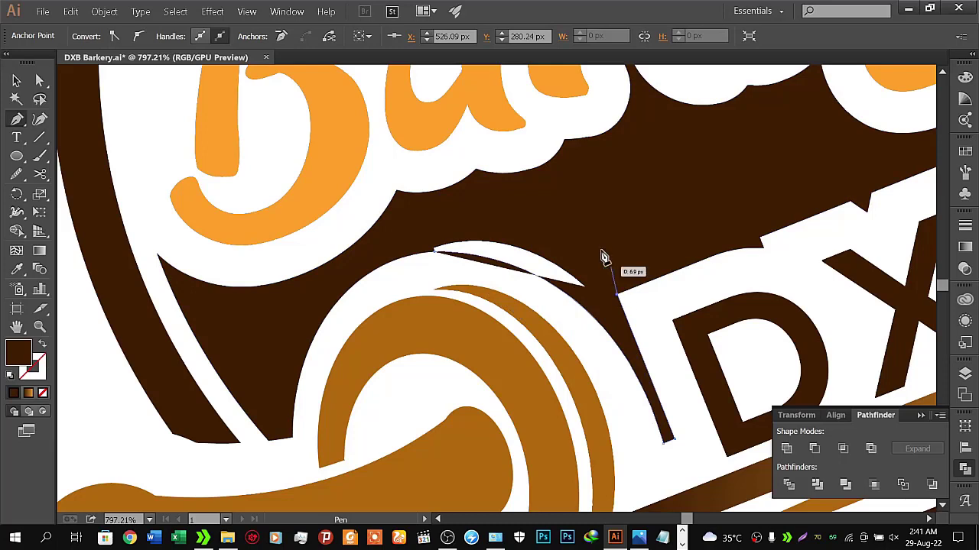
click(616, 294)
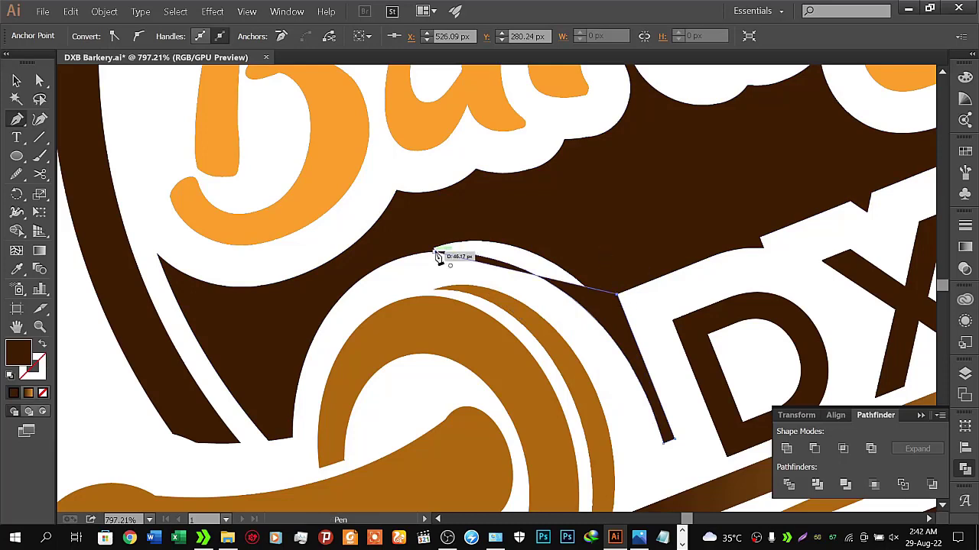
mouse_move(439, 257)
mouse_down()
mouse_move(343, 300)
mouse_move(459, 217)
mouse_move(345, 301)
mouse_up()
drag(453, 220, 494, 221)
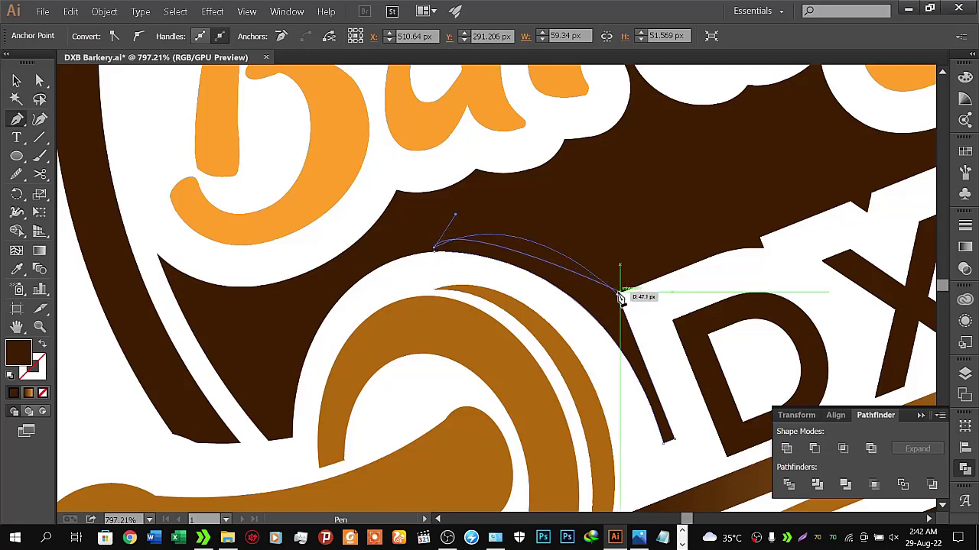
click(459, 220)
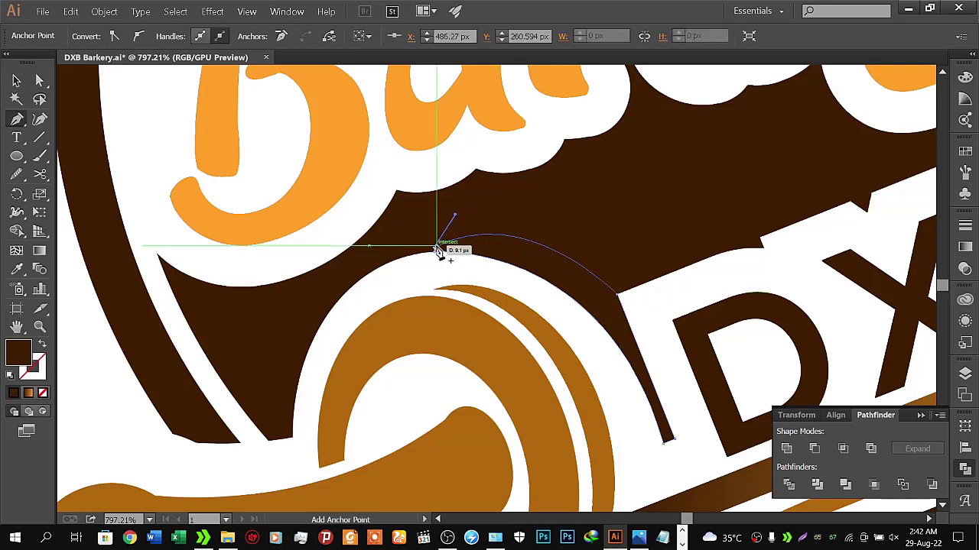
click(434, 247)
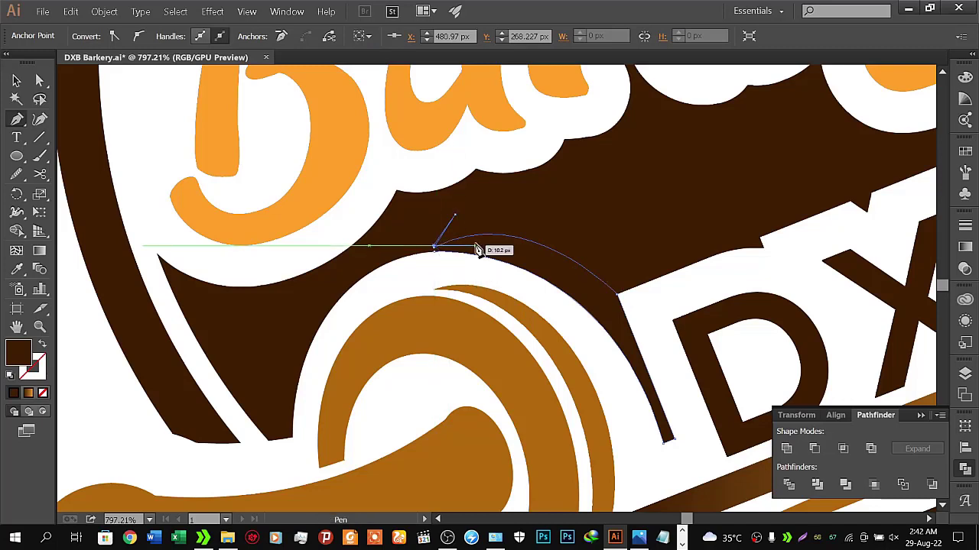
mouse_move(476, 247)
mouse_down()
mouse_move(506, 232)
mouse_move(500, 260)
mouse_up()
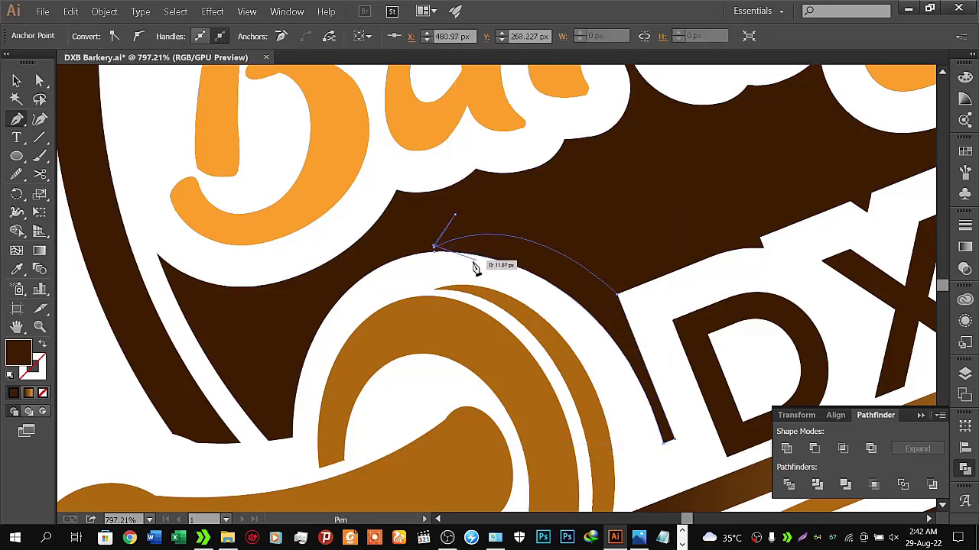
click(434, 248)
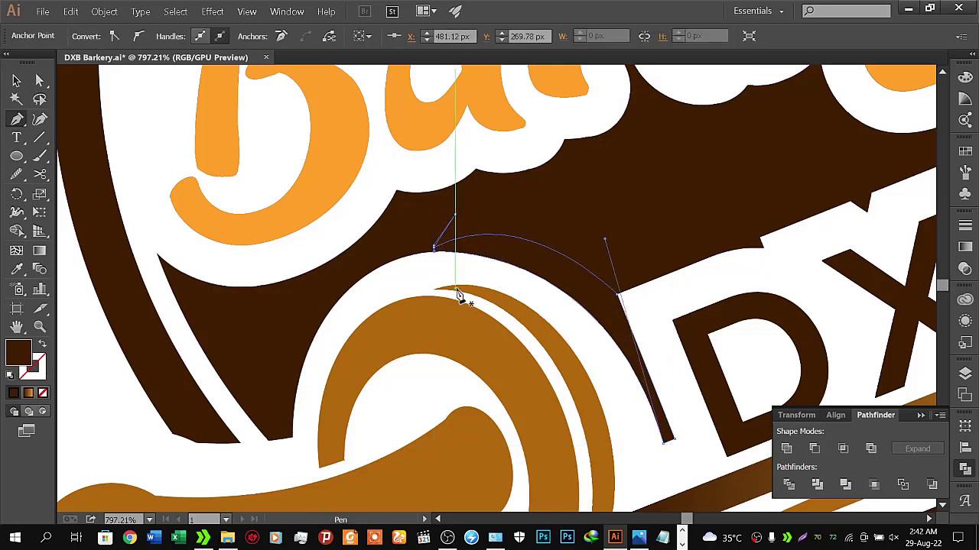
Step: Merge the sliver into the brown background with Pathfinder Unite and deselect
click(19, 80)
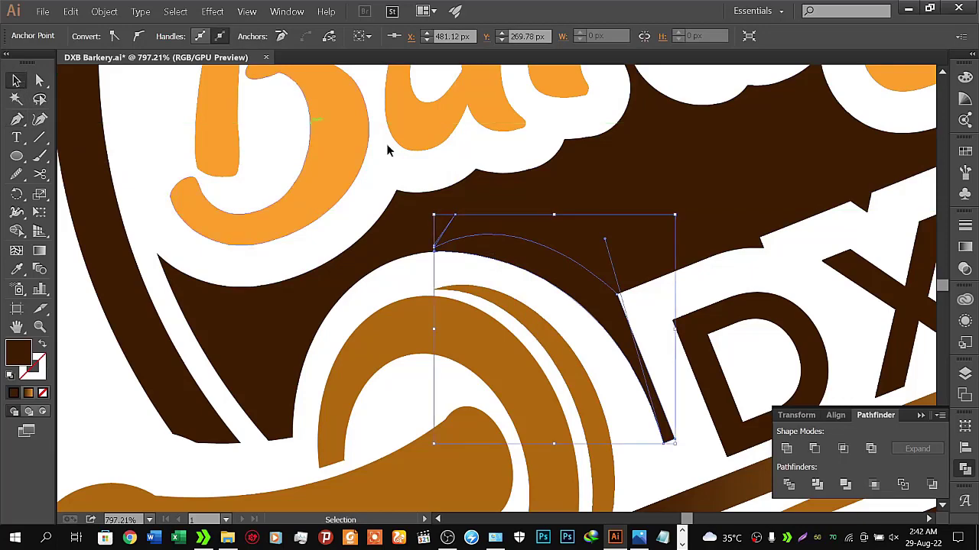
click(549, 191)
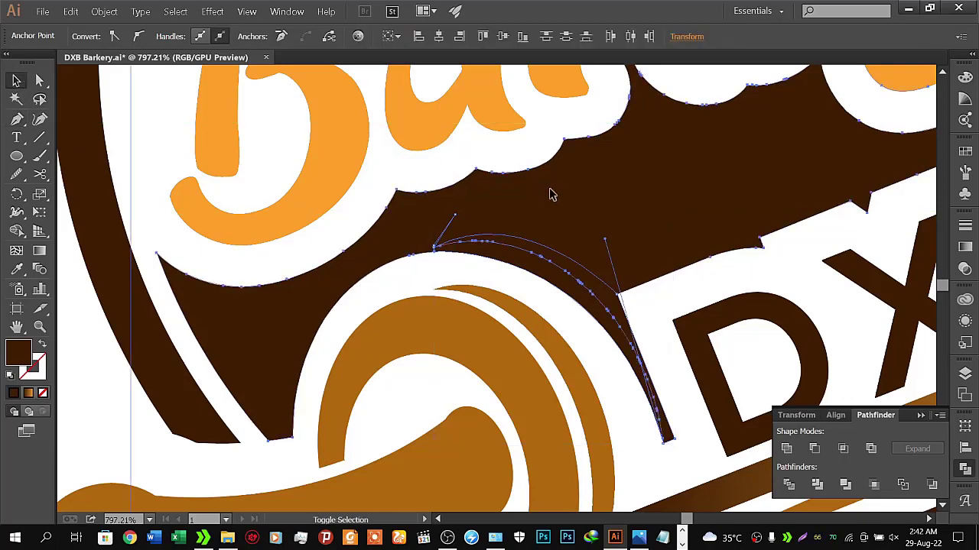
click(787, 449)
click(633, 425)
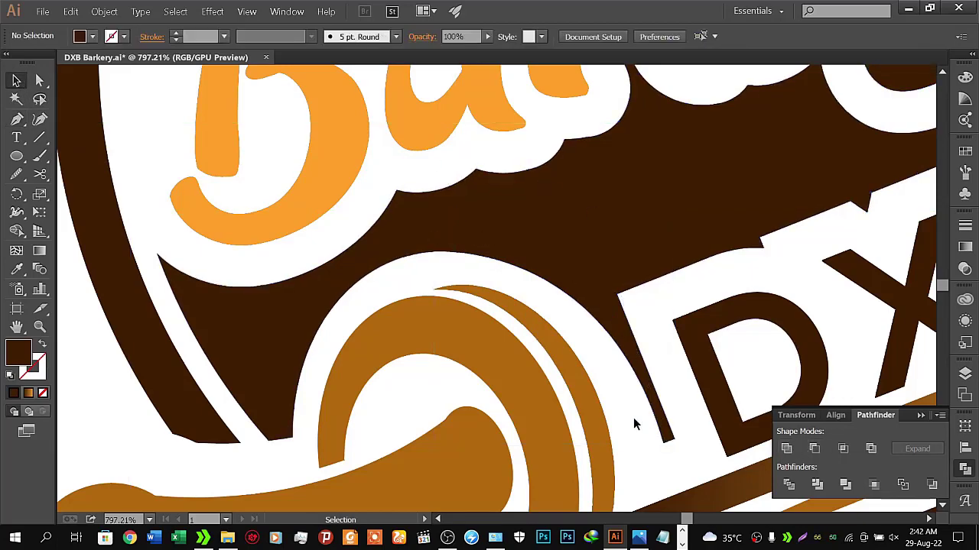
key(z)
drag(717, 321, 552, 337)
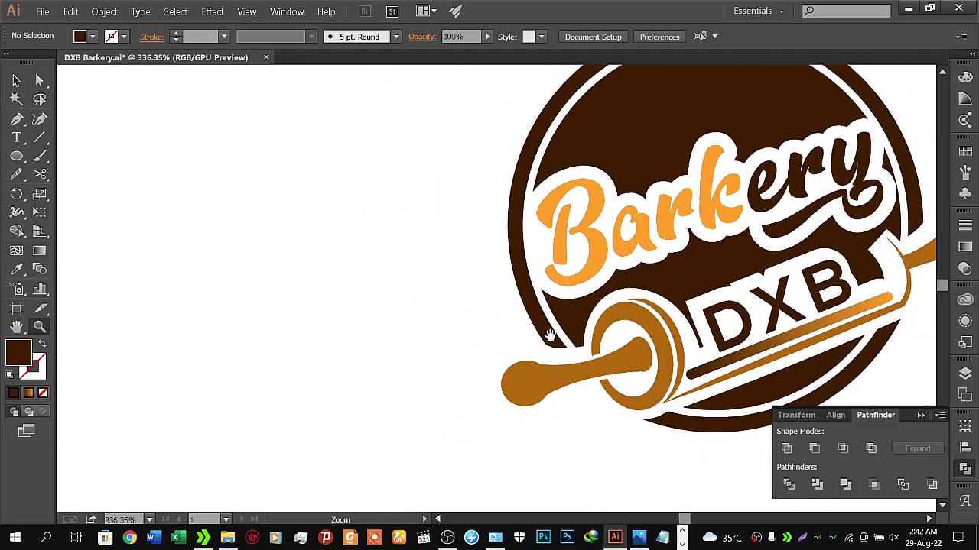
drag(726, 284, 465, 315)
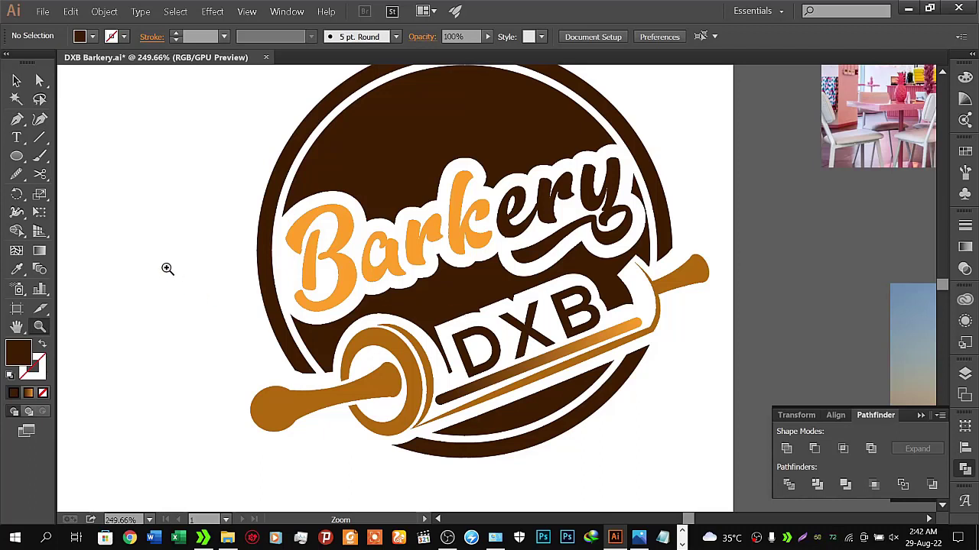
click(17, 80)
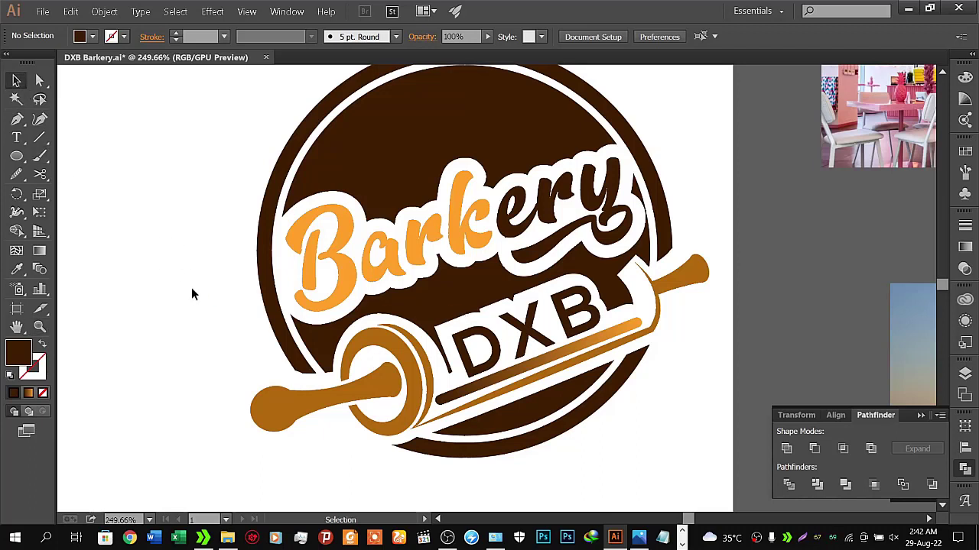
key(z)
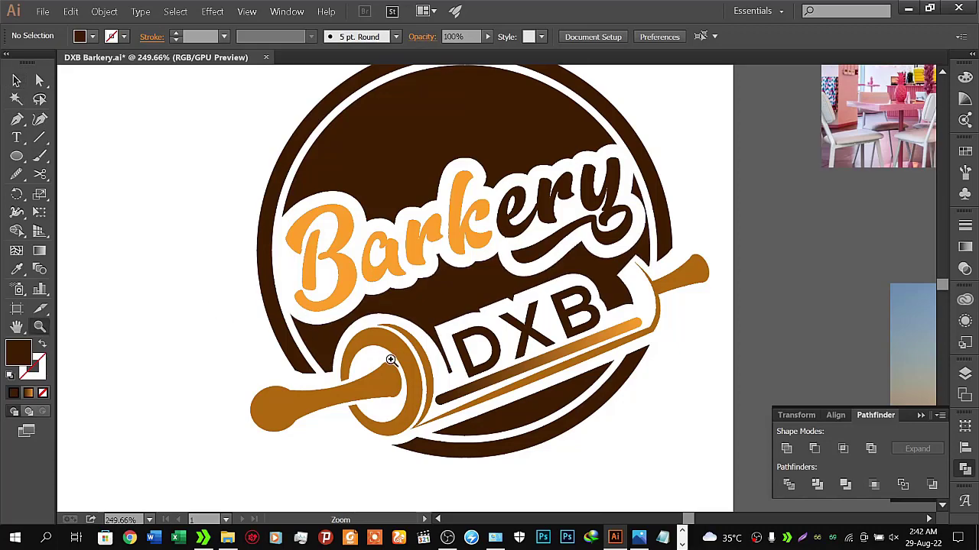
drag(393, 353, 542, 287)
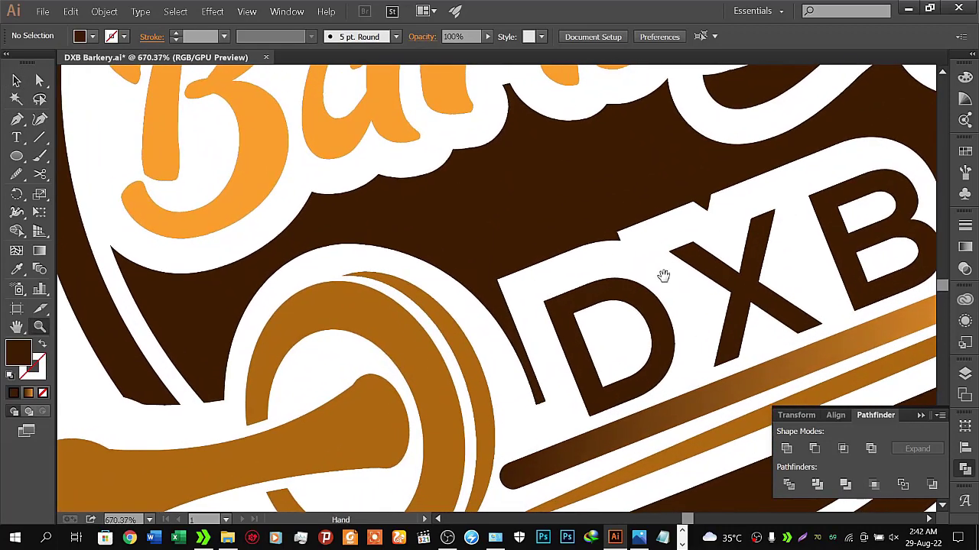
drag(662, 277, 429, 354)
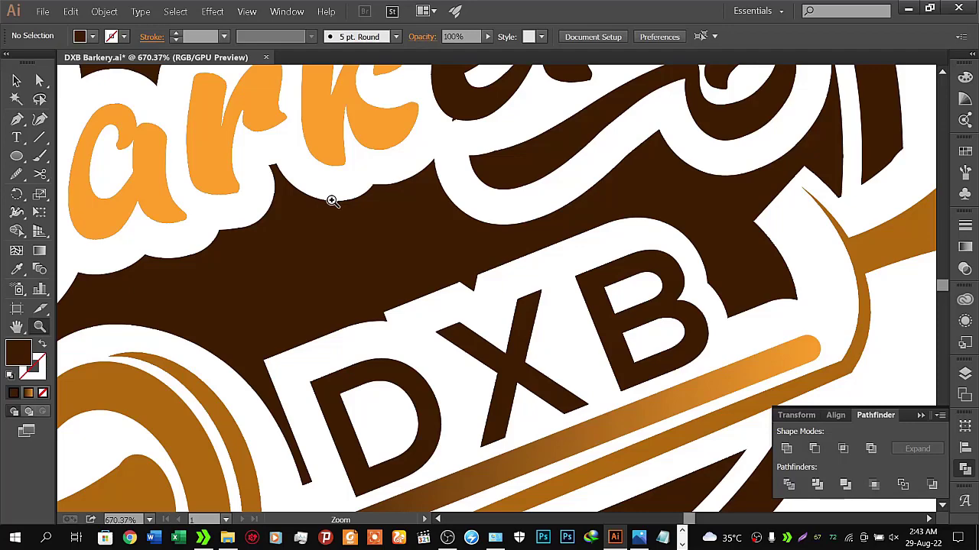
scroll(383, 263, down, 1)
scroll(359, 268, down, 1)
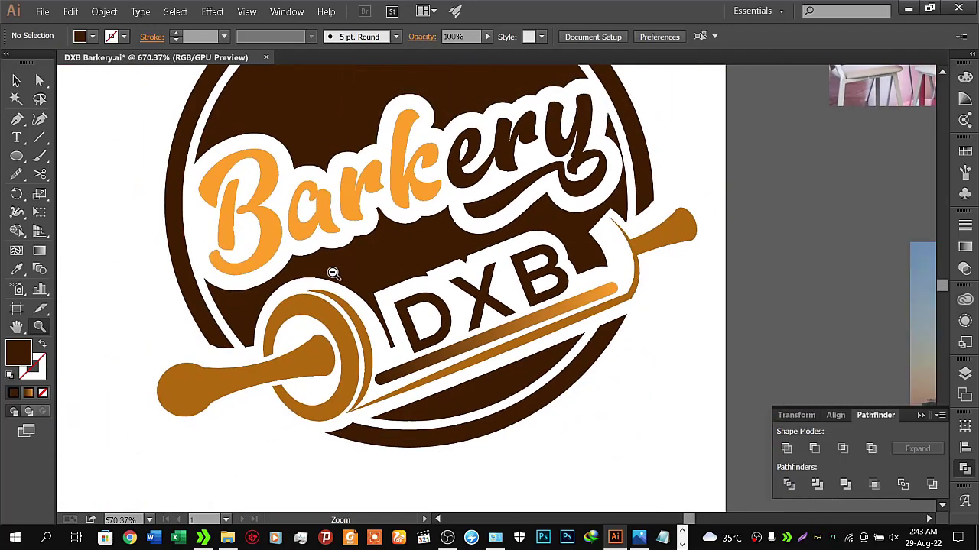
scroll(324, 274, down, 1)
scroll(329, 274, up, 1)
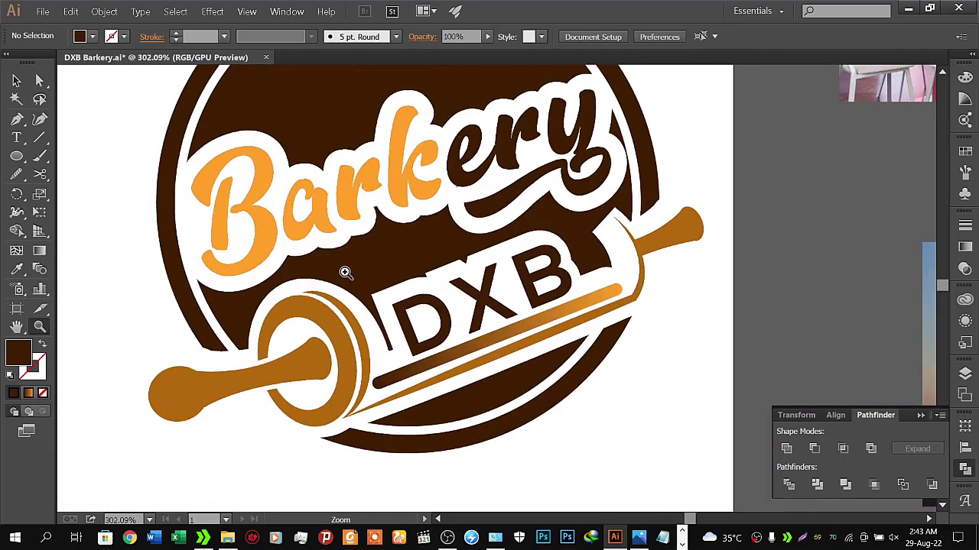
scroll(430, 240, up, 3)
scroll(432, 239, up, 1)
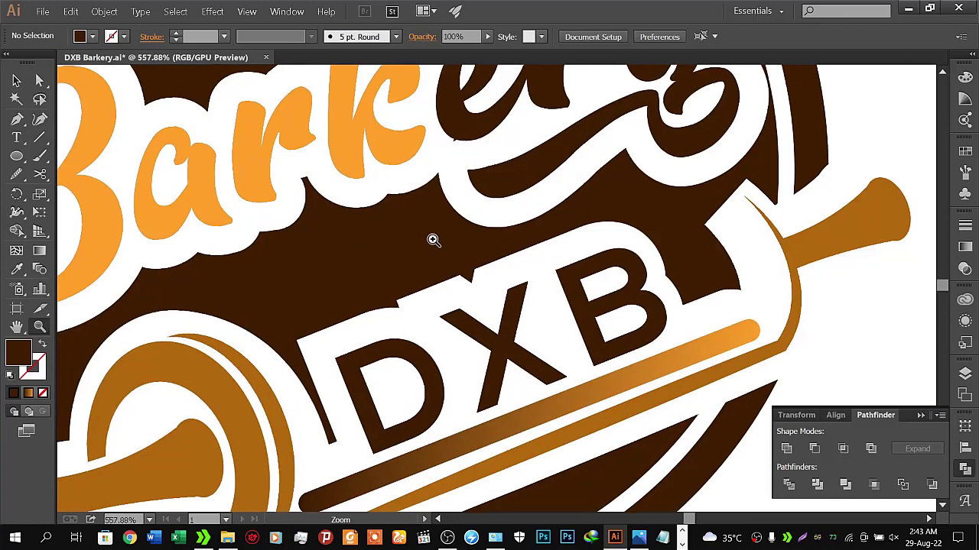
key(p)
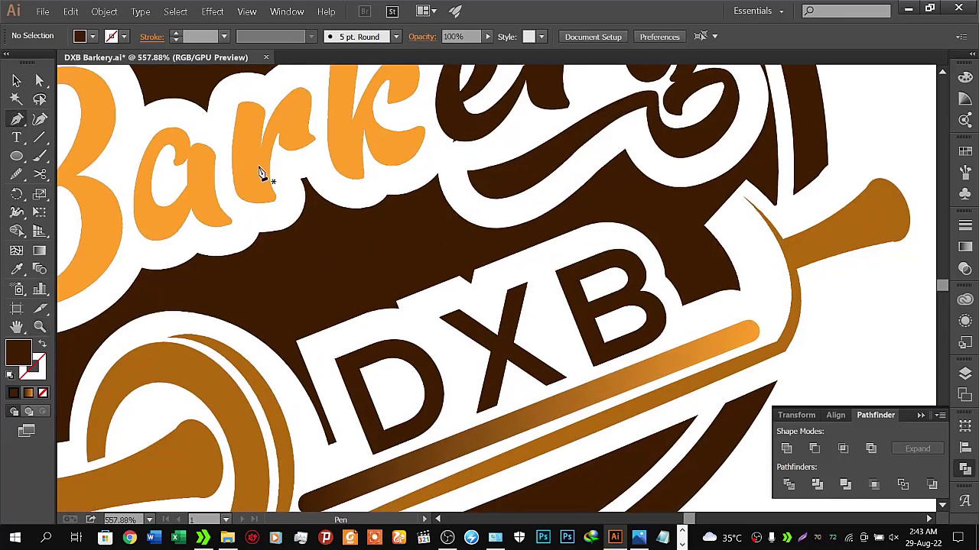
Step: Pen-draw a dark brown patch filling the gap between the DXB 'B' and the rolling pin outline
click(625, 269)
drag(695, 267, 542, 271)
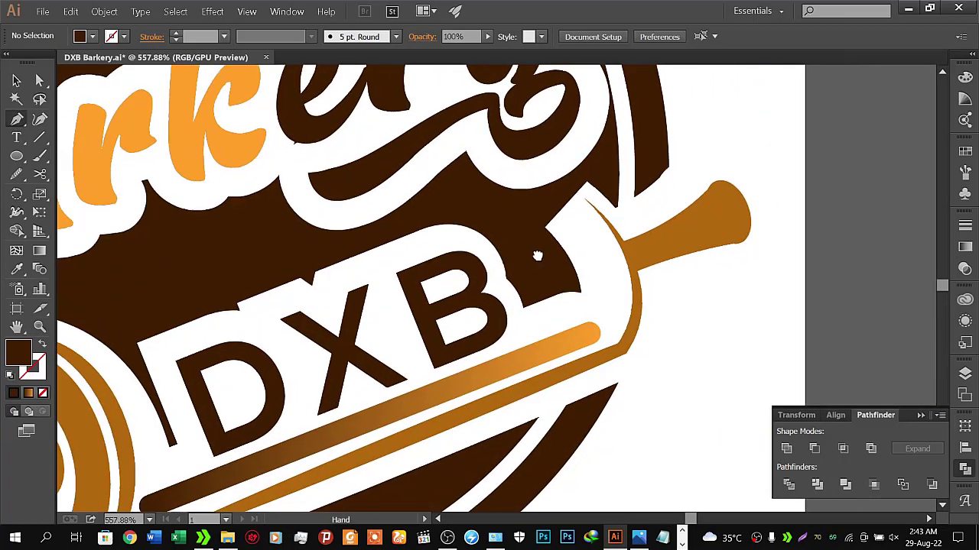
key(Escape)
click(493, 245)
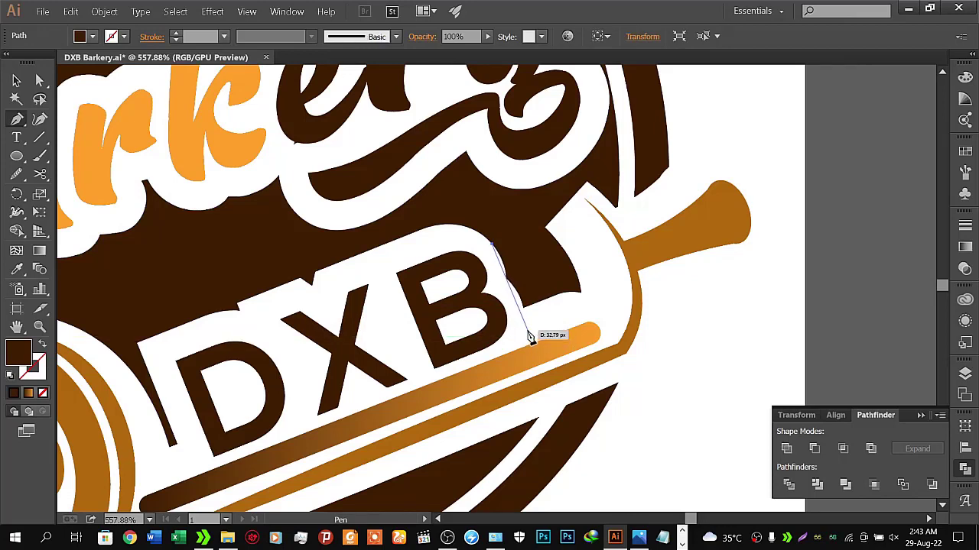
click(529, 337)
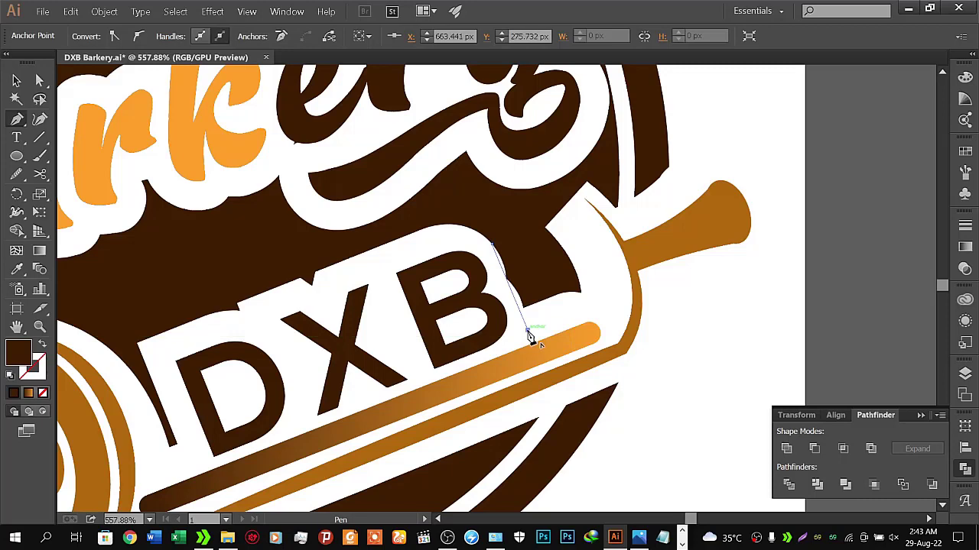
click(591, 309)
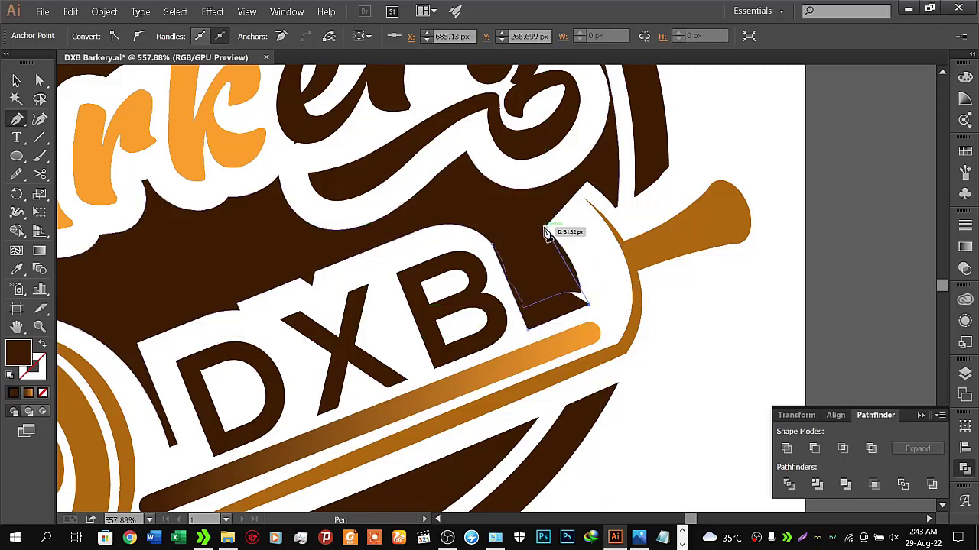
mouse_move(544, 225)
mouse_down()
mouse_move(508, 212)
mouse_move(539, 204)
mouse_move(505, 218)
mouse_up()
mouse_move(542, 255)
mouse_down()
mouse_move(548, 266)
mouse_move(509, 245)
mouse_move(495, 249)
mouse_move(498, 239)
mouse_up()
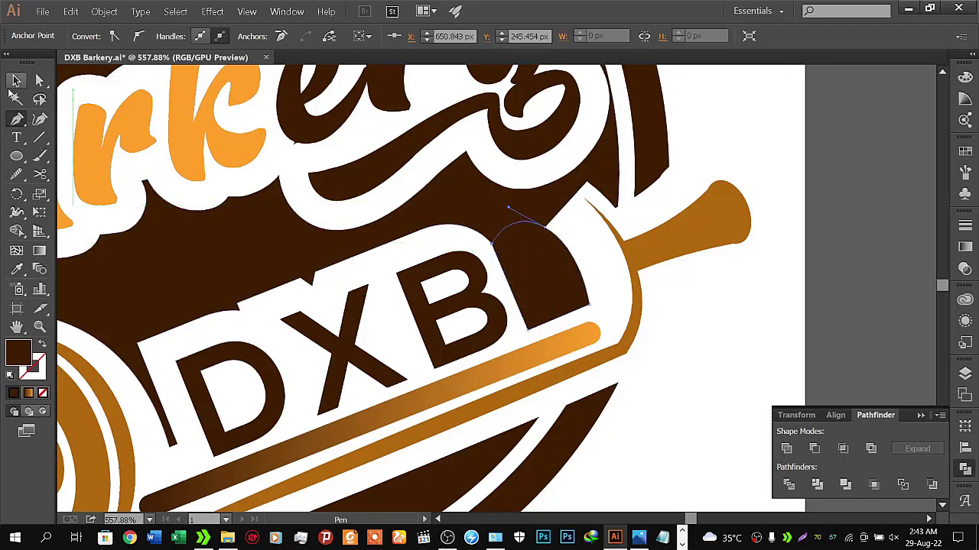
click(16, 80)
click(458, 212)
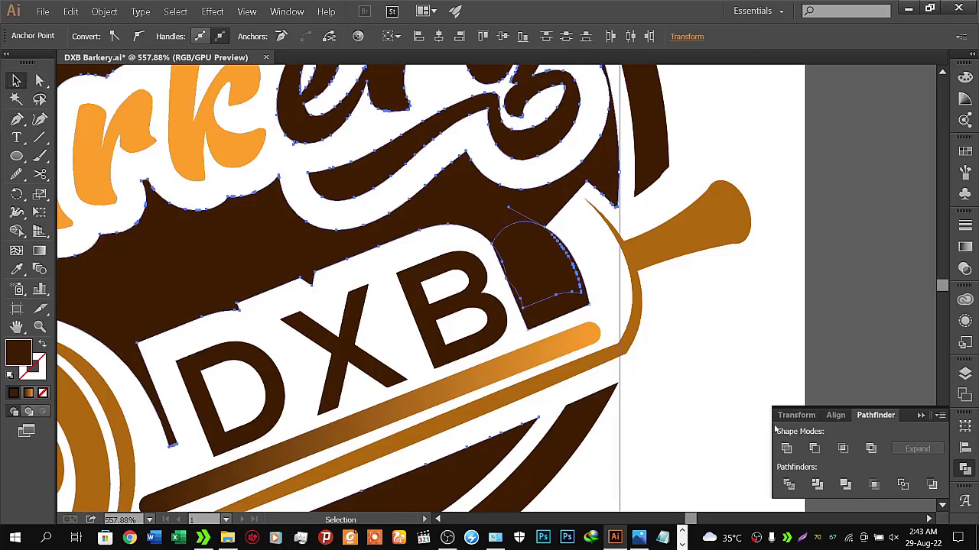
click(786, 448)
click(833, 266)
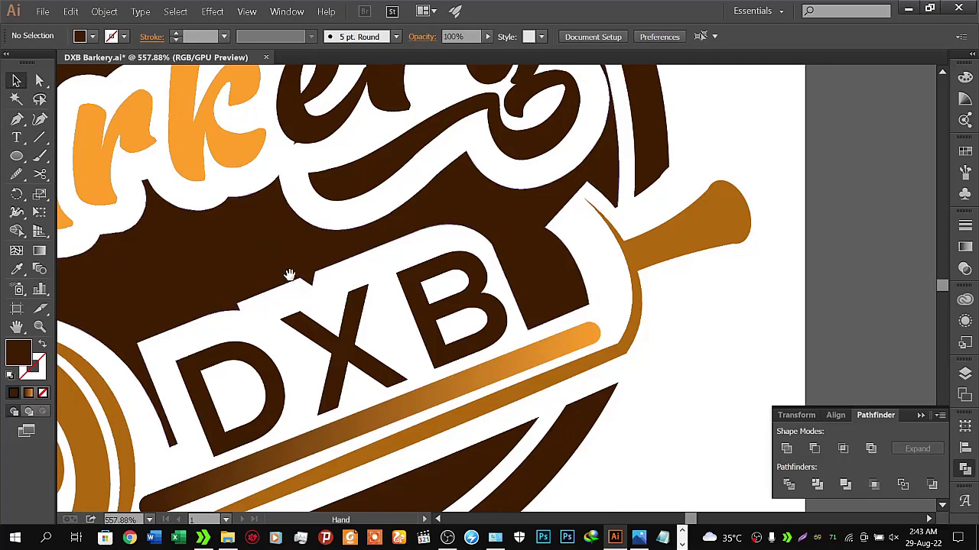
drag(312, 277, 451, 243)
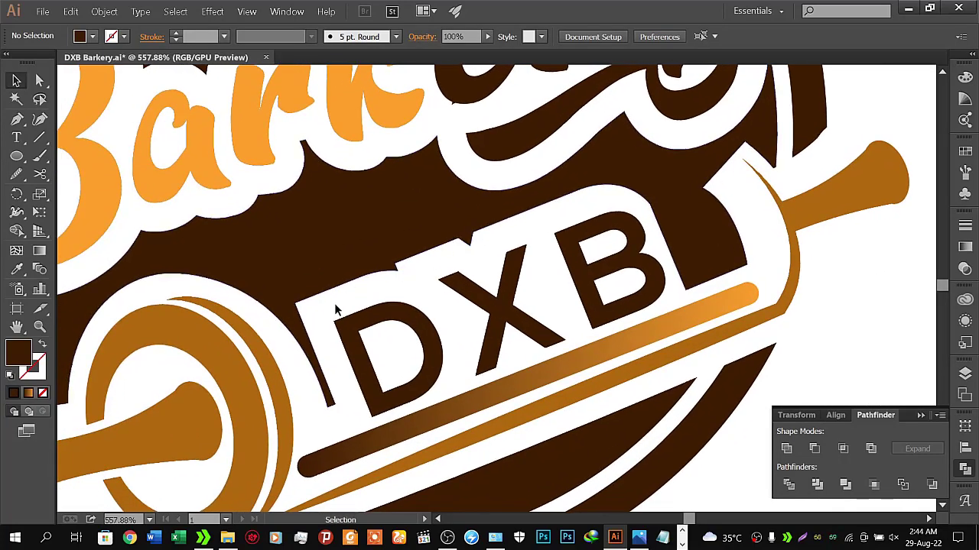
mouse_move(316, 304)
mouse_down()
mouse_move(646, 256)
mouse_move(437, 343)
mouse_up()
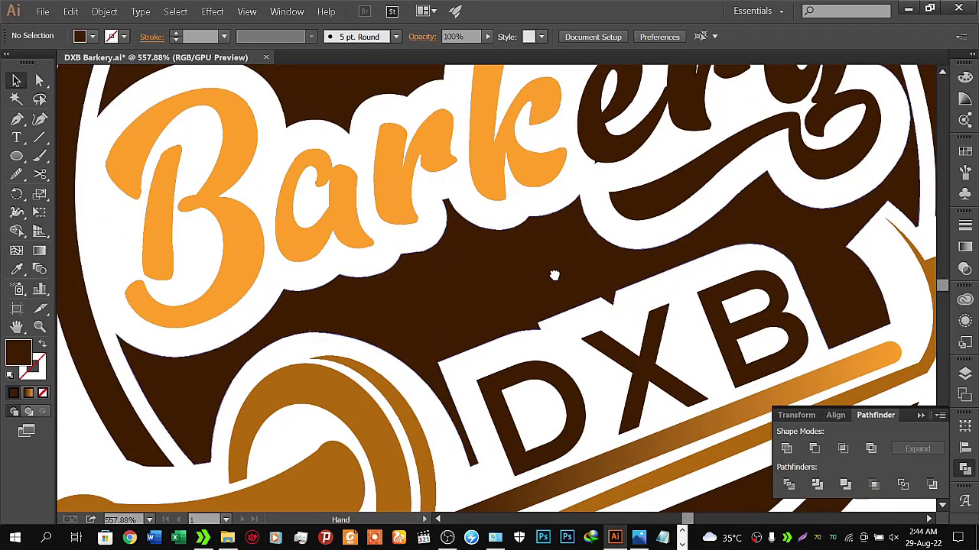
mouse_move(579, 235)
mouse_down()
mouse_move(485, 319)
mouse_move(551, 159)
mouse_up()
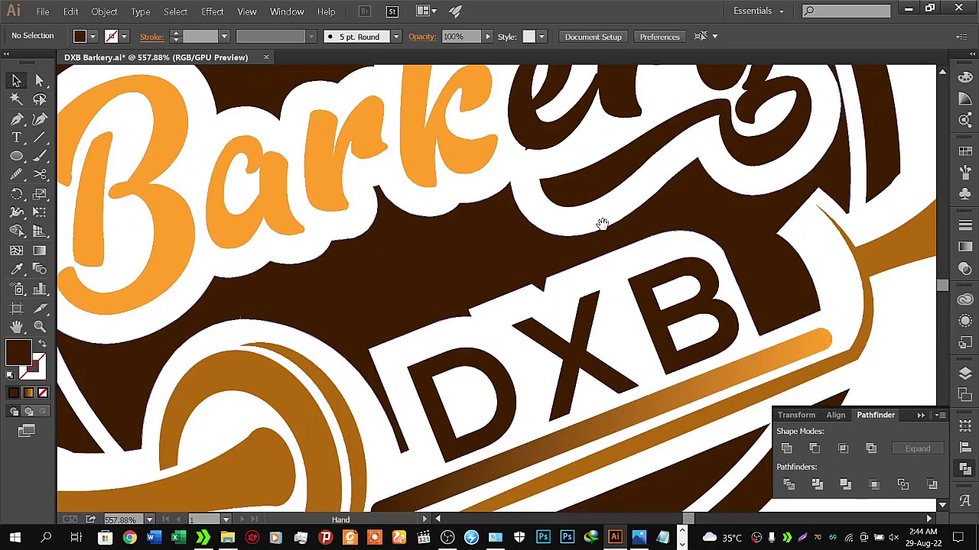
drag(601, 221, 537, 191)
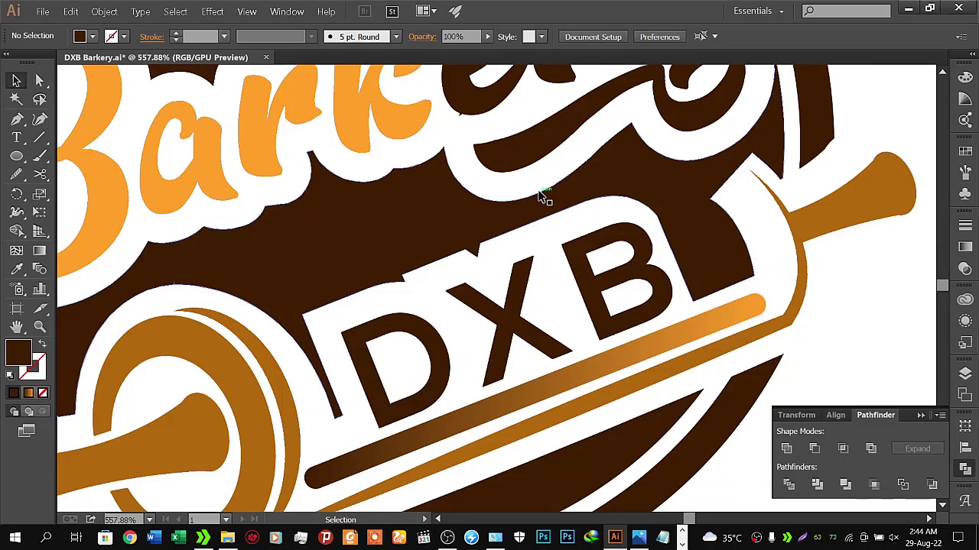
click(489, 302)
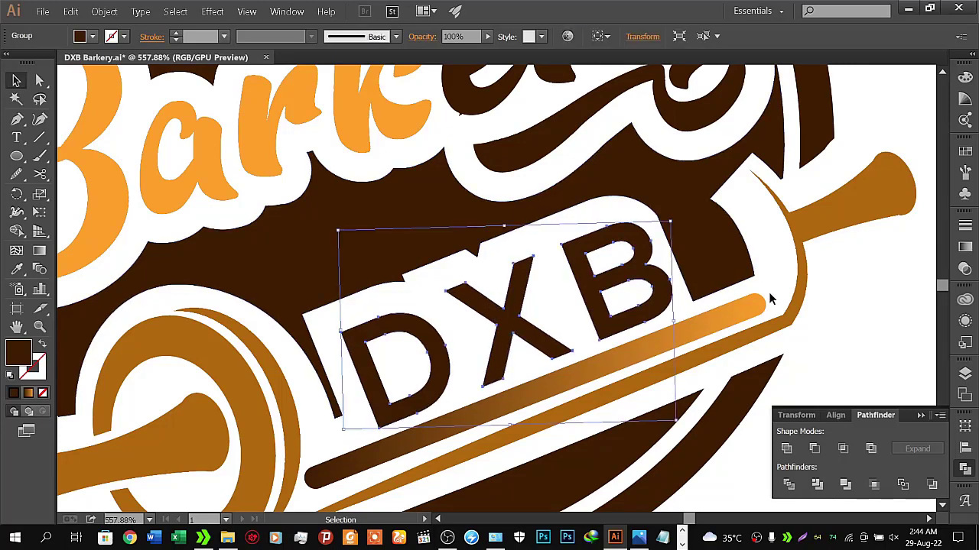
click(826, 302)
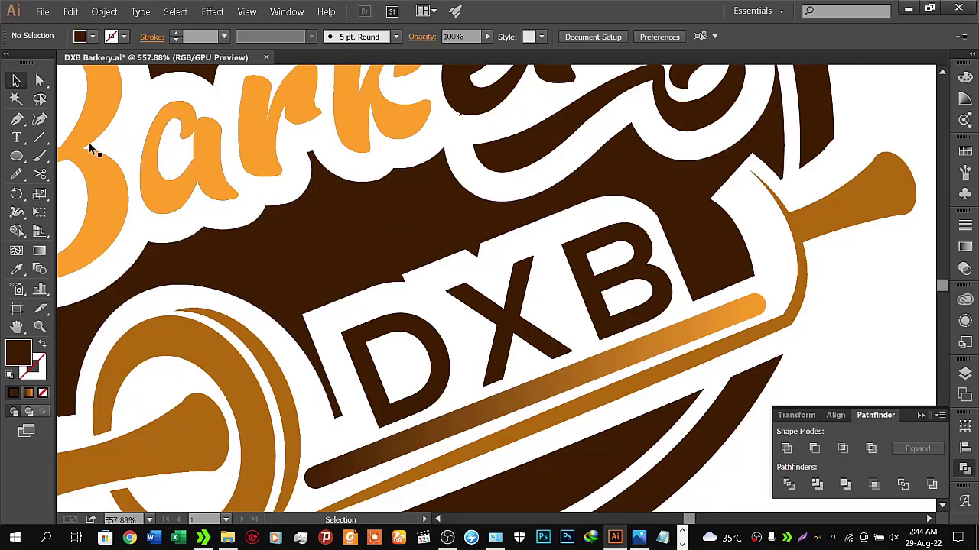
click(17, 119)
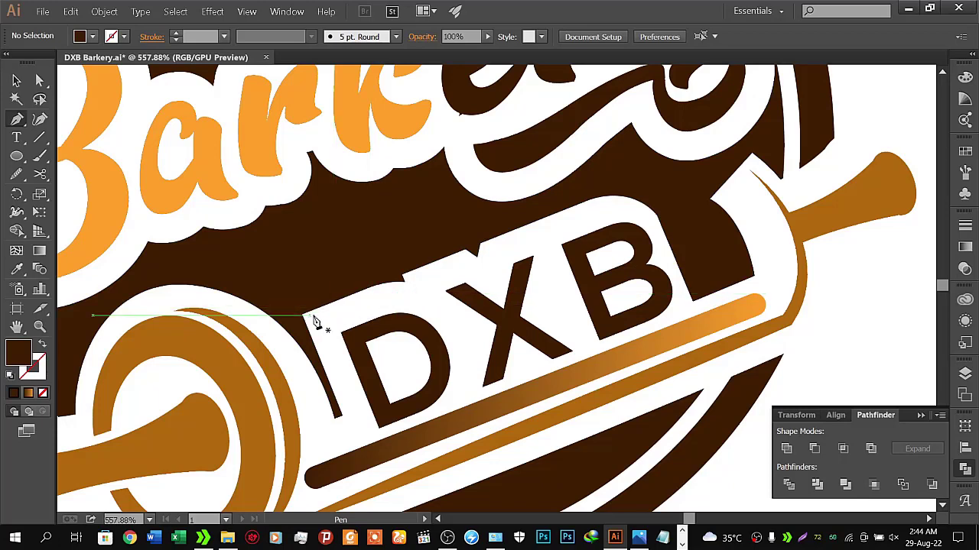
key(z)
click(16, 80)
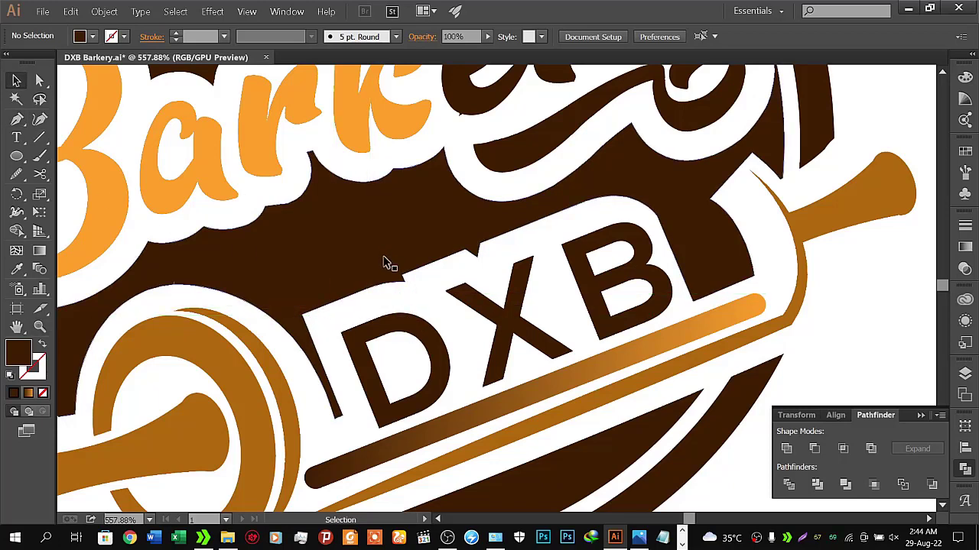
key(z)
scroll(404, 321, down, 3)
scroll(404, 321, down, 3)
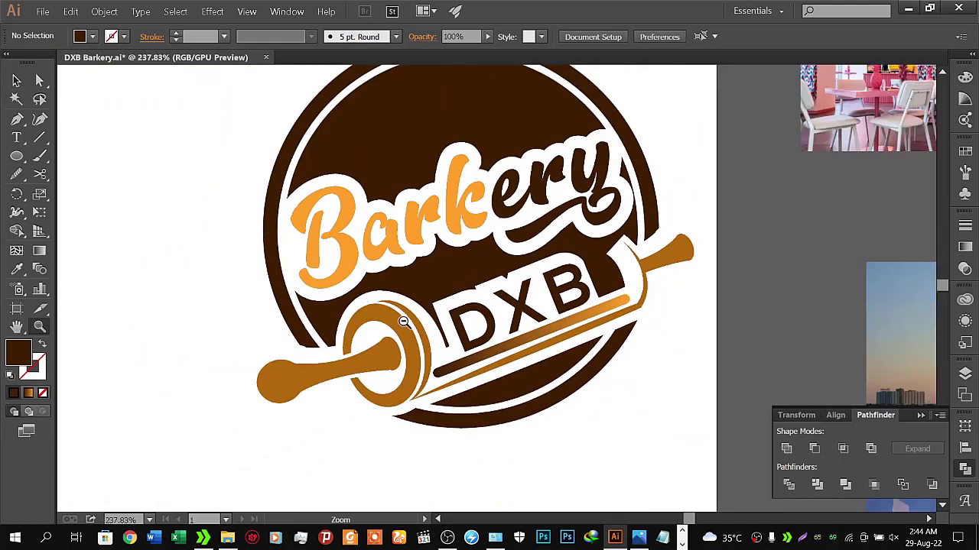
scroll(404, 321, down, 2)
scroll(349, 327, down, 1)
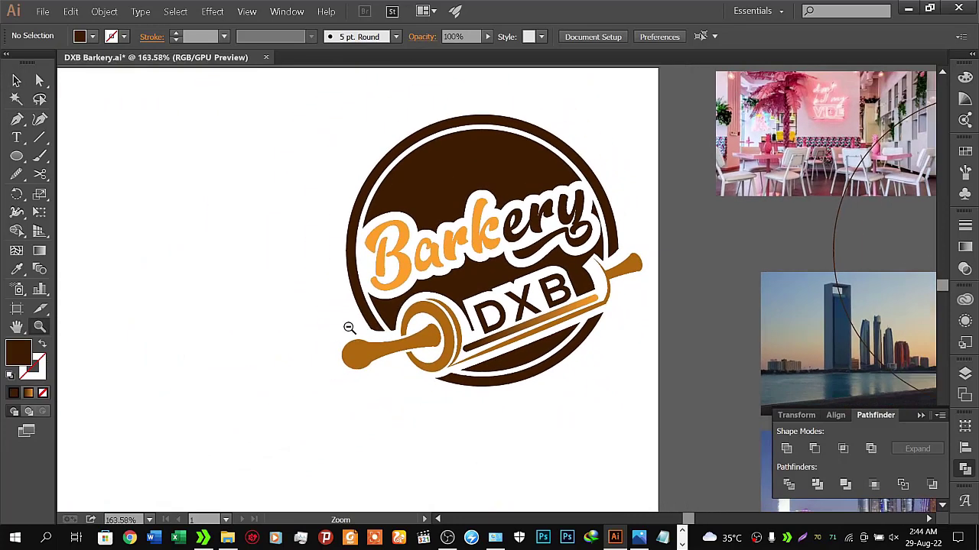
click(16, 80)
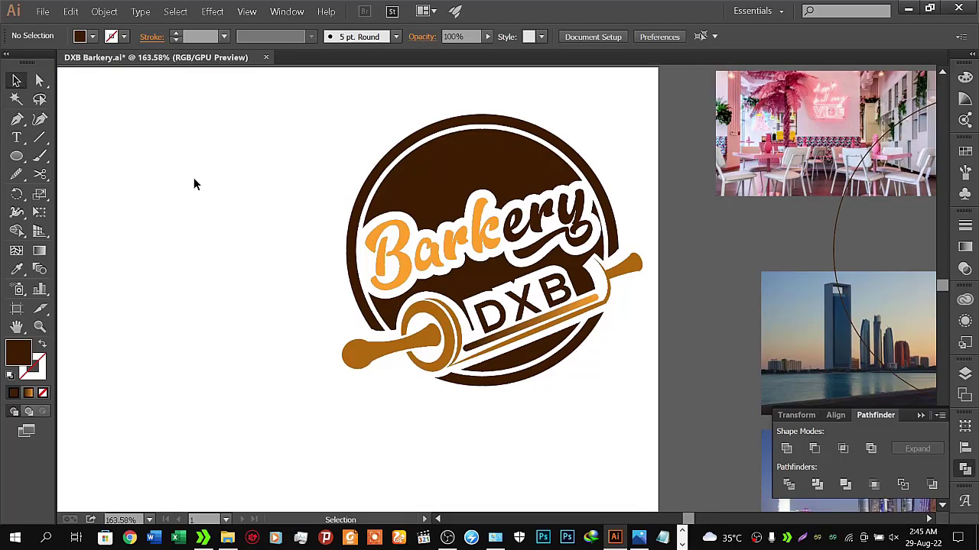
Step: Select every part of the Barkery DXB logo and group it together
key(z)
mouse_move(448, 247)
mouse_down()
mouse_move(354, 273)
mouse_move(377, 249)
mouse_move(424, 238)
mouse_up()
click(16, 79)
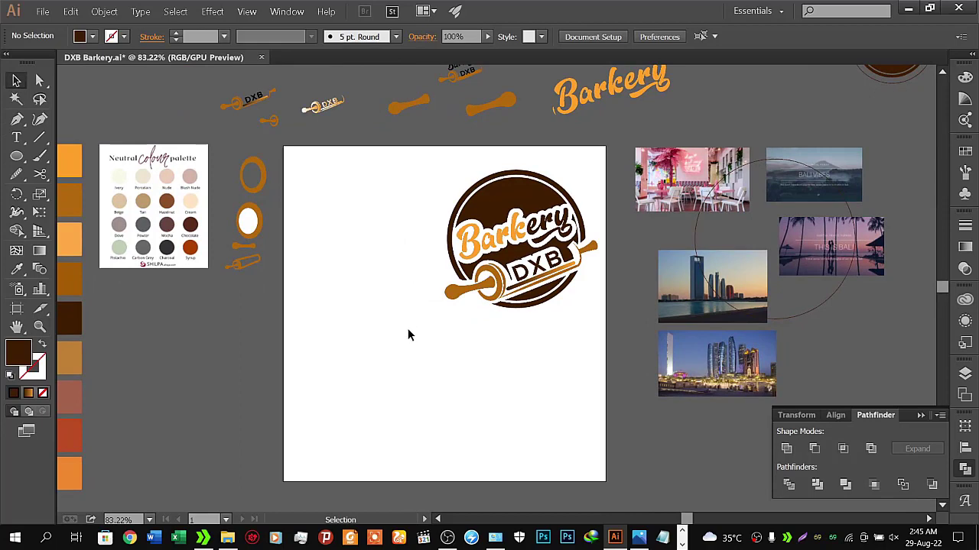
key(z)
mouse_move(448, 296)
mouse_down()
mouse_move(615, 248)
mouse_move(629, 304)
mouse_up()
click(17, 79)
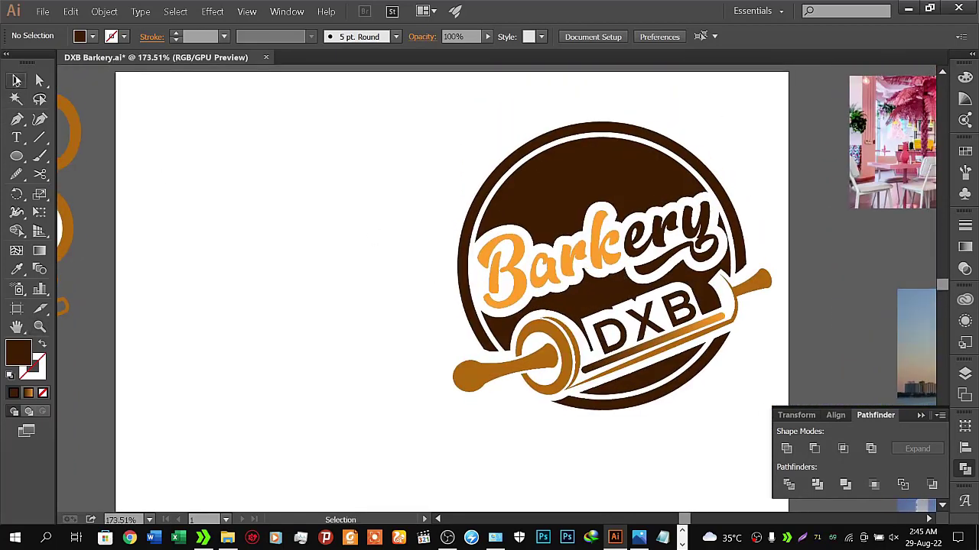
mouse_move(355, 109)
mouse_down()
mouse_move(755, 450)
mouse_move(715, 426)
mouse_up()
right_click(566, 163)
click(592, 214)
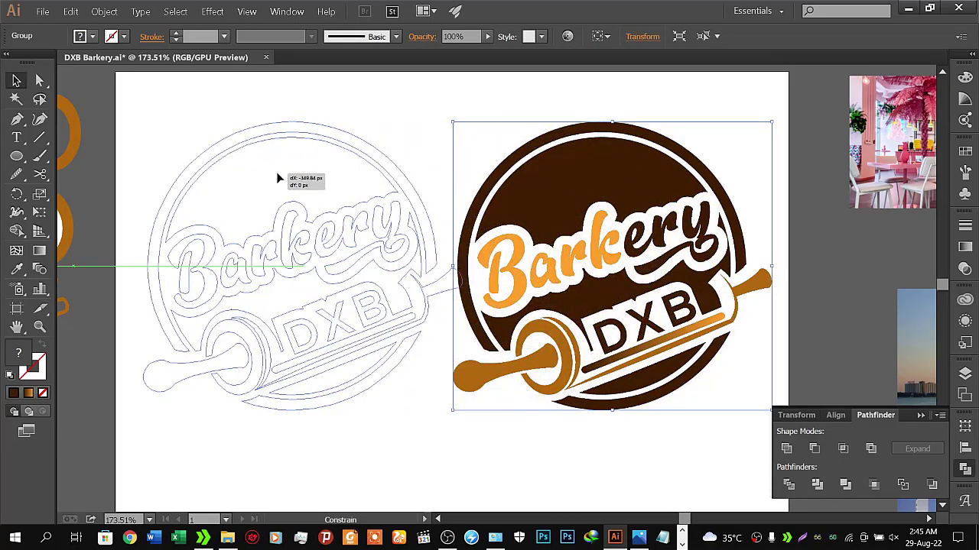
Step: Move the grouped logo to the artboard's left side, nudging it up into position
drag(587, 195, 279, 177)
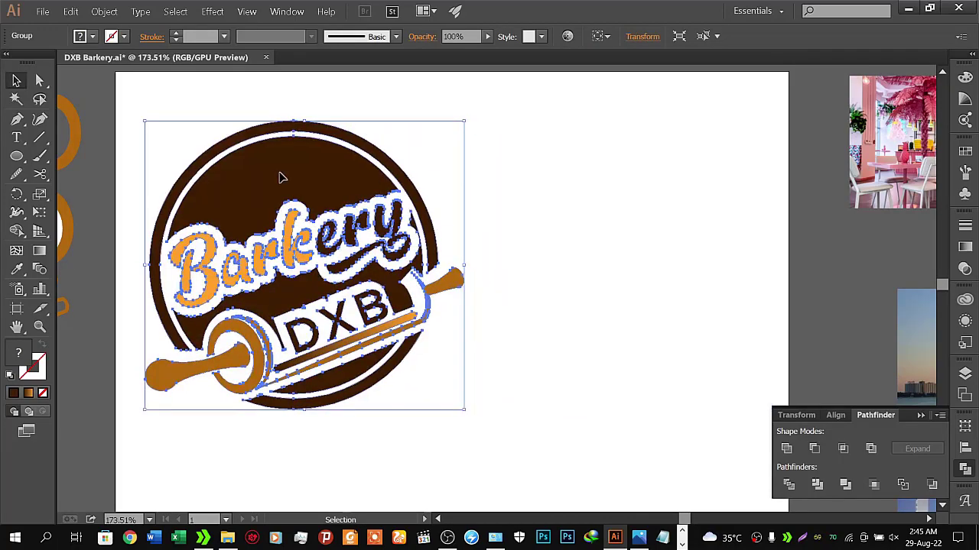
key(Up)
key(Up)
key(Up)
key(Up)
key(Up)
key(Up)
key(Up)
key(Up)
key(Up)
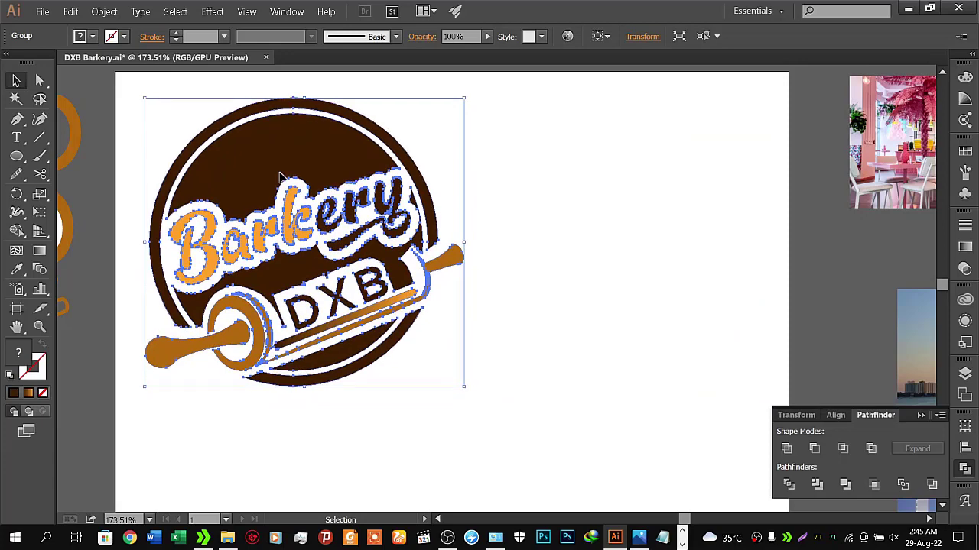
key(Up)
key(Up)
key(Up)
key(Up)
key(Up)
key(Up)
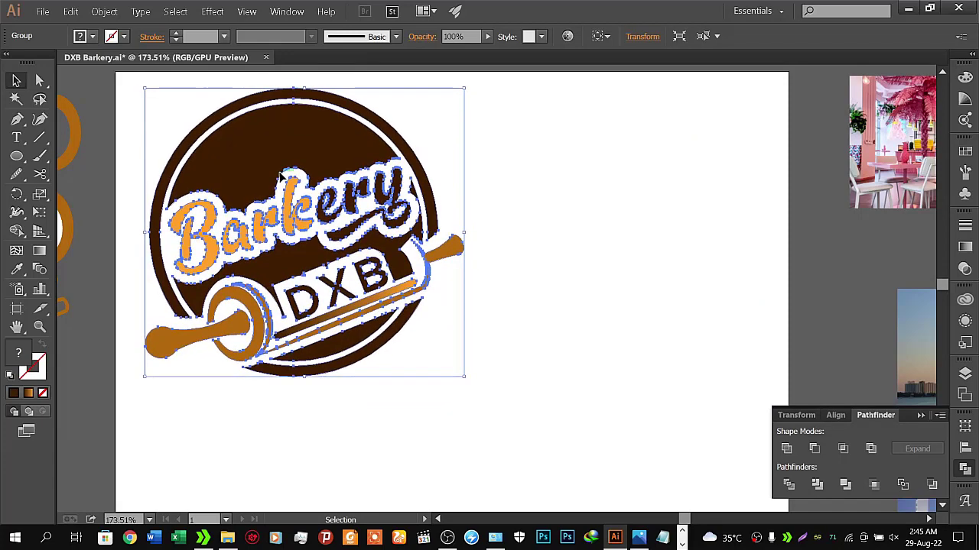
key(Up)
key(Up)
drag(281, 176, 280, 178)
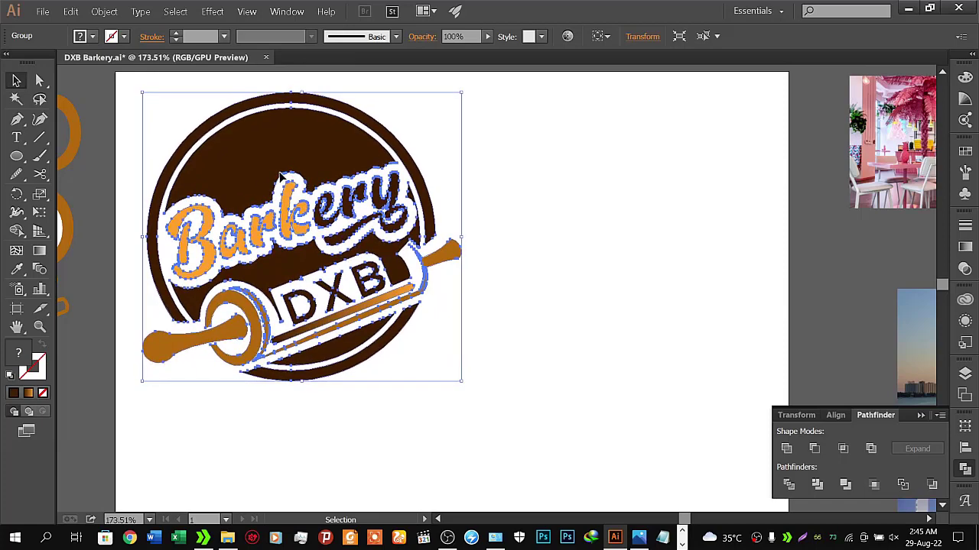
key(ctrl+shift+a)
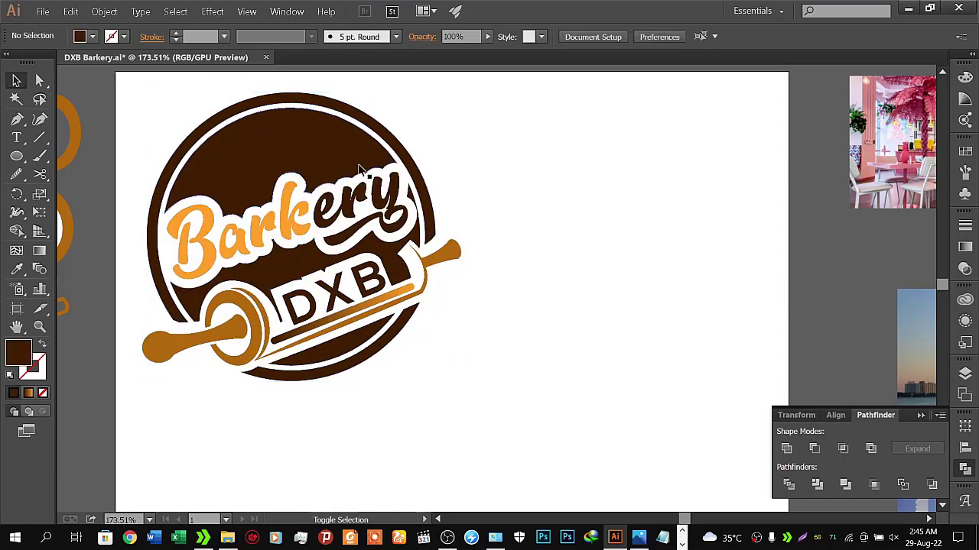
Step: Alt-drag a duplicate of the logo to the right of the original and zoom out
click(259, 175)
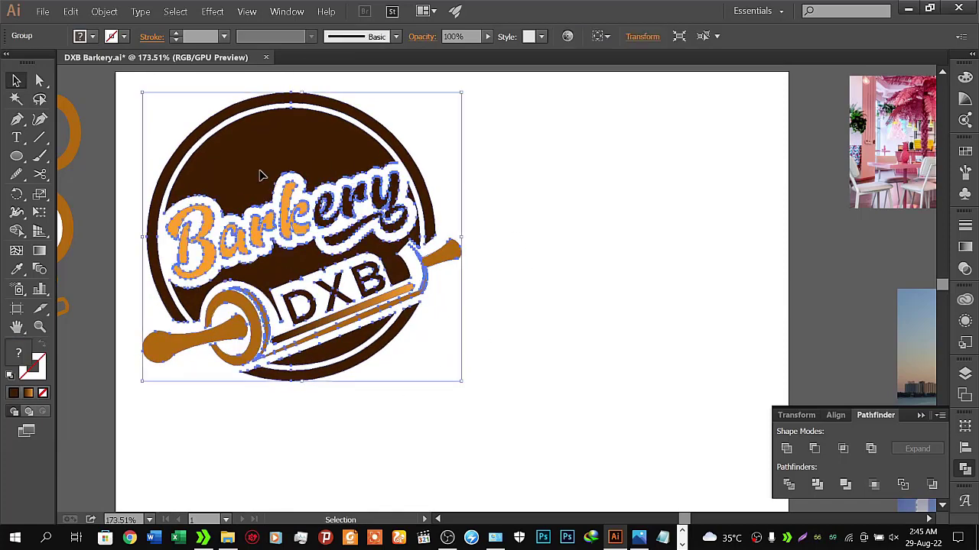
drag(263, 176, 581, 174)
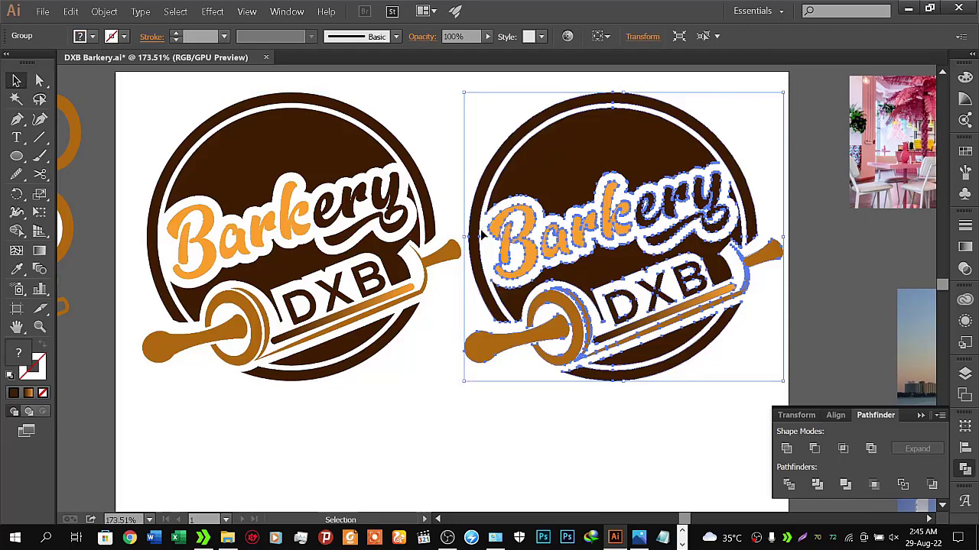
key(z)
alt+click(442, 252)
mouse_move(516, 352)
mouse_down()
mouse_move(517, 285)
mouse_move(547, 323)
mouse_up()
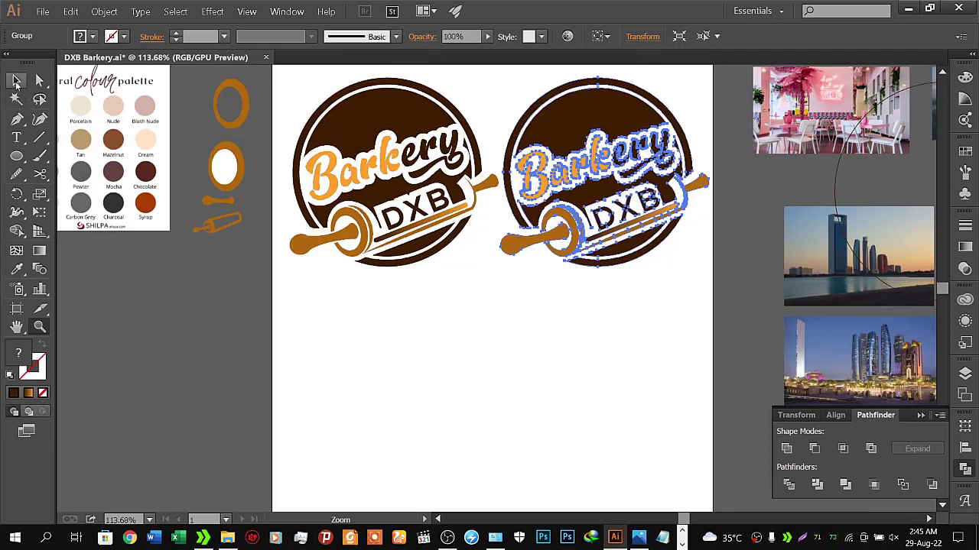
Step: Select both logos and Alt-drag a copy of the pair below them
click(17, 81)
drag(310, 91, 596, 107)
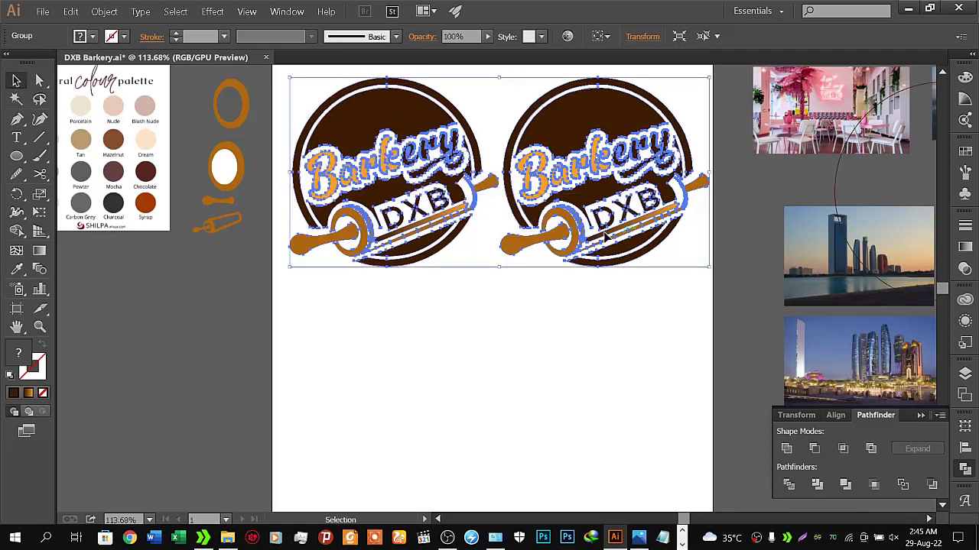
shift+click(456, 191)
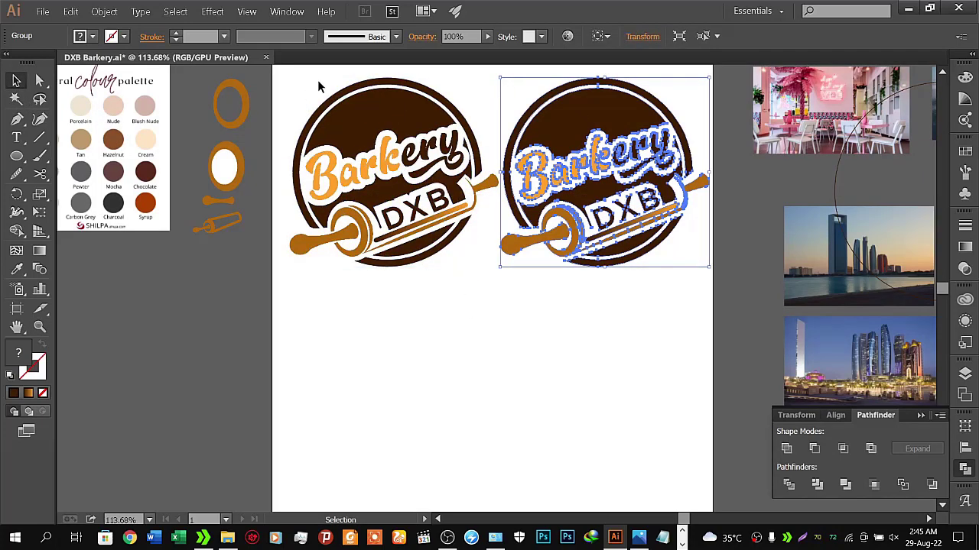
shift+click(434, 138)
drag(434, 137, 449, 363)
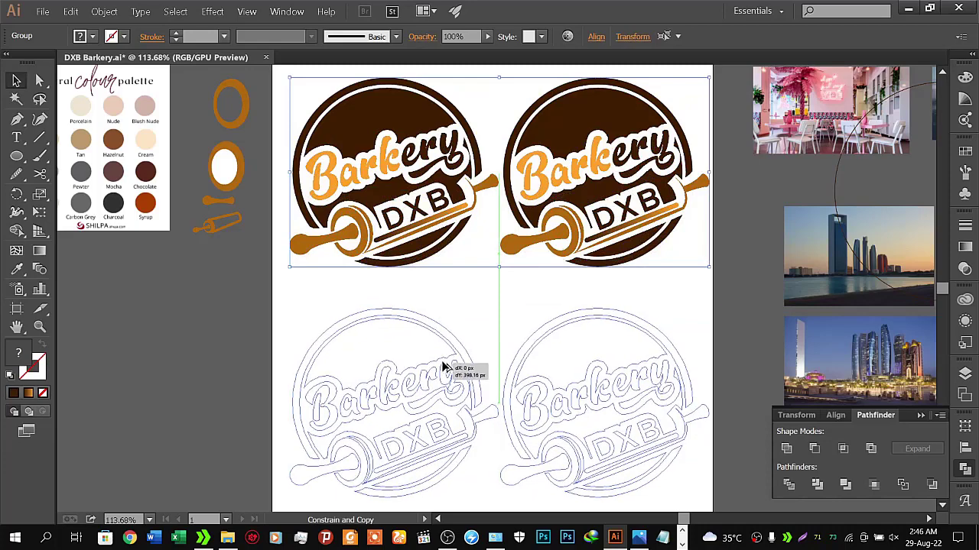
drag(449, 362, 449, 305)
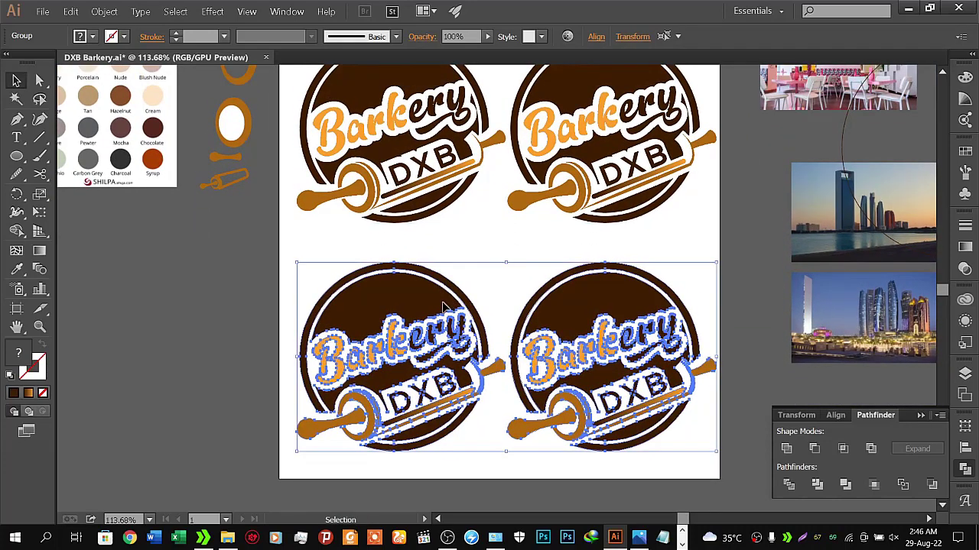
Step: Align the lower pair under the top row with small drags and arrow nudges, then deselect
drag(443, 305, 443, 304)
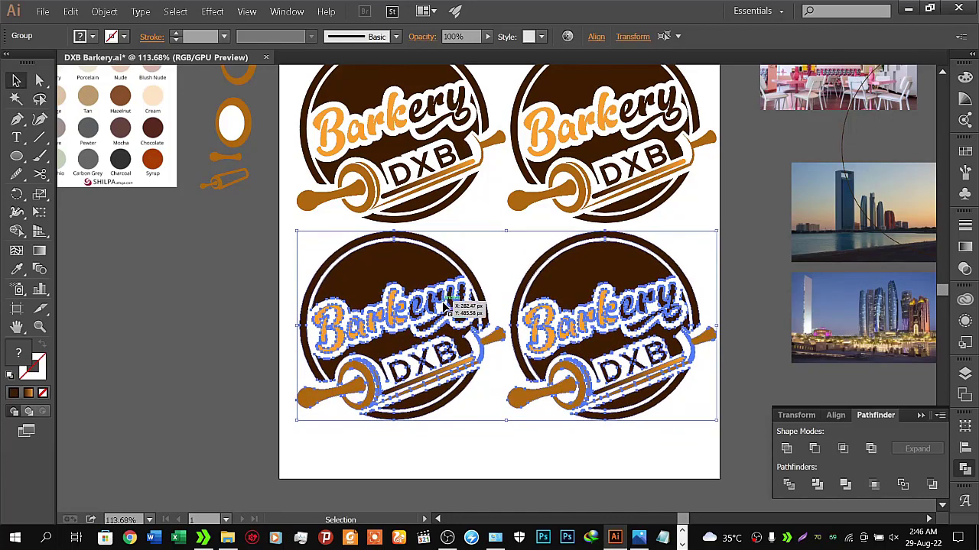
drag(444, 305, 444, 305)
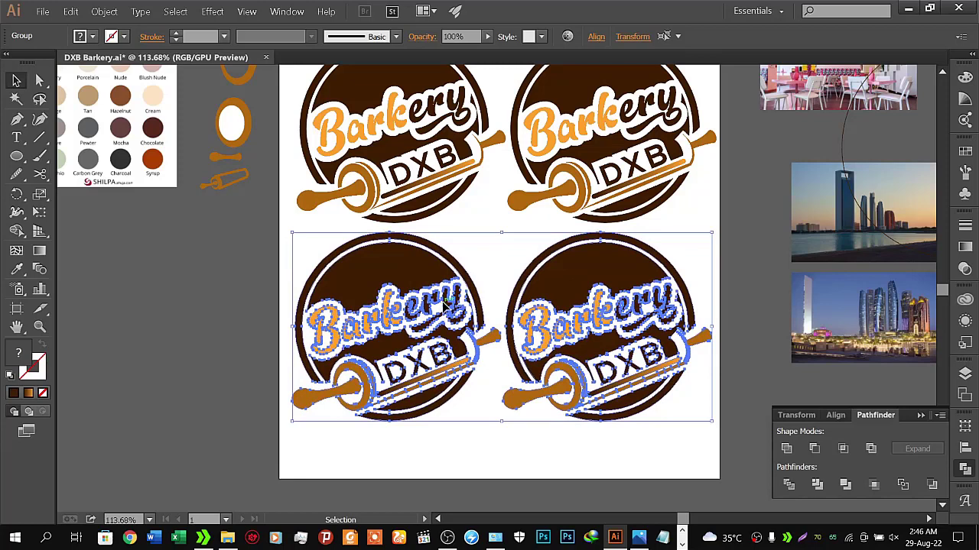
key(Left)
key(Left)
key(Left)
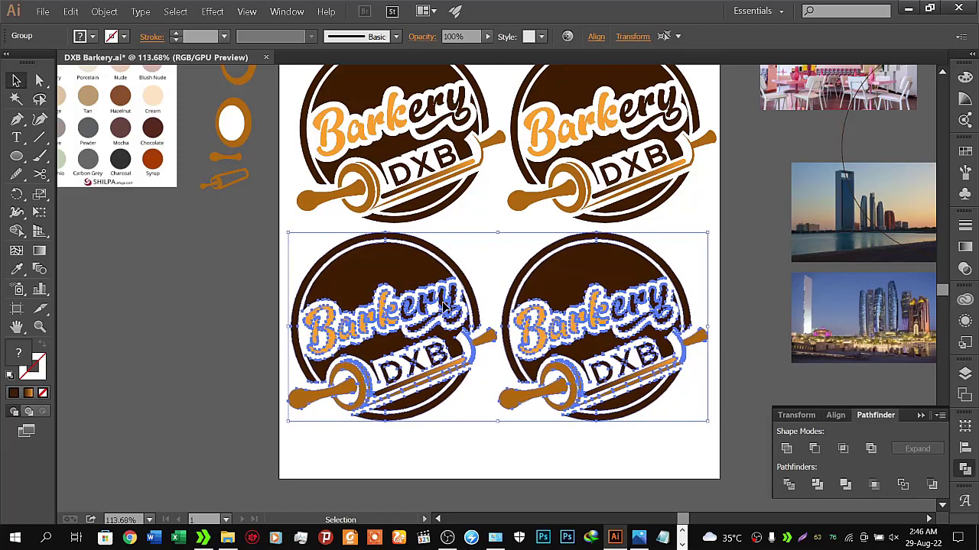
key(Left)
key(Right)
key(Right)
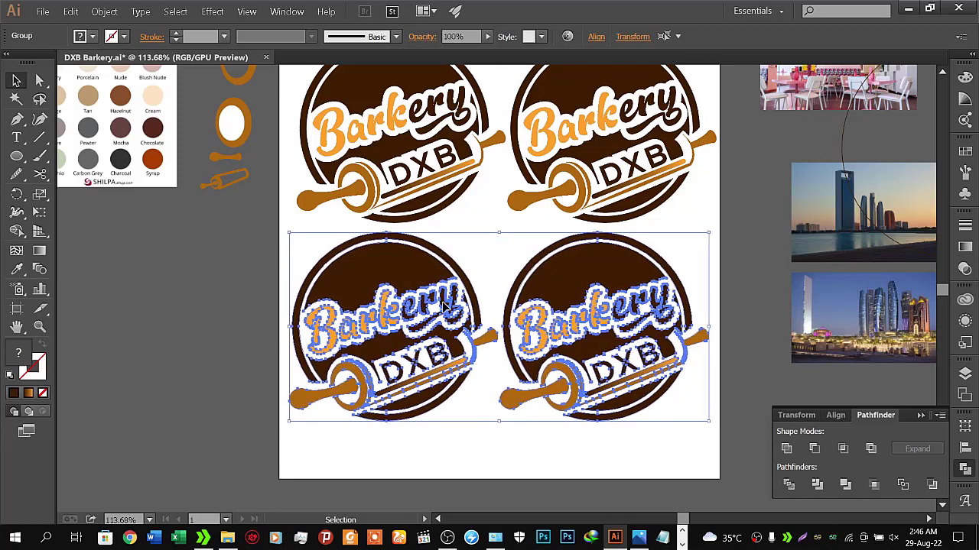
click(385, 447)
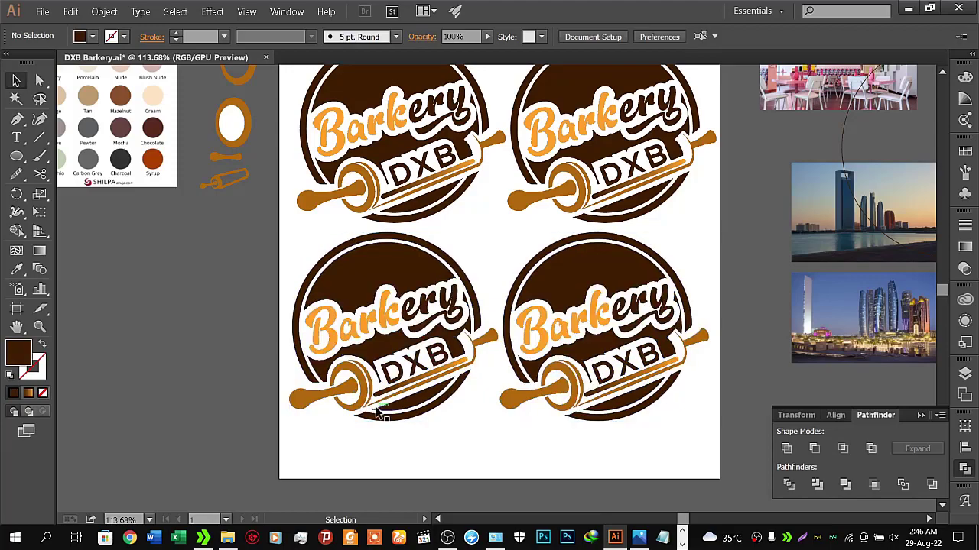
Step: Fully ungroup the top-right logo, including its nested group, to expose its parts
drag(451, 221, 533, 248)
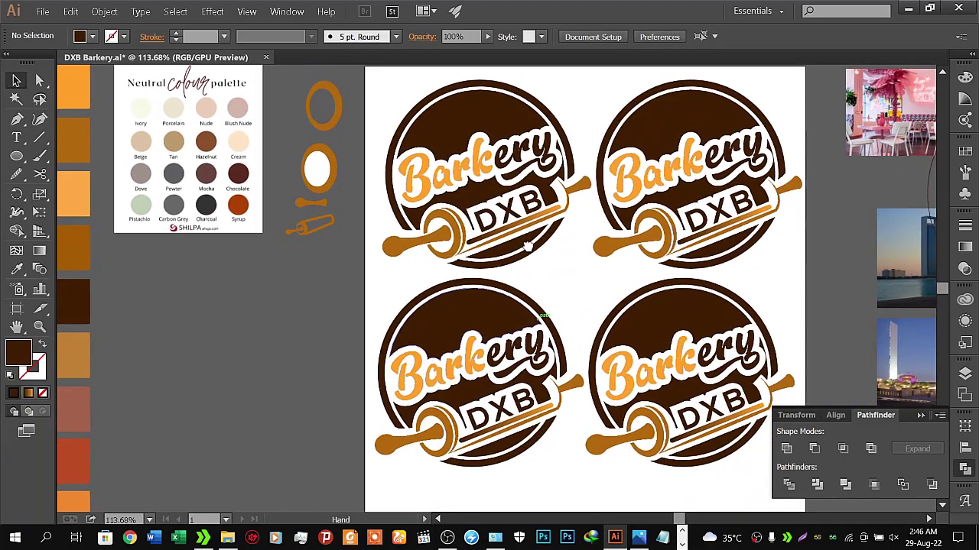
drag(534, 249, 505, 245)
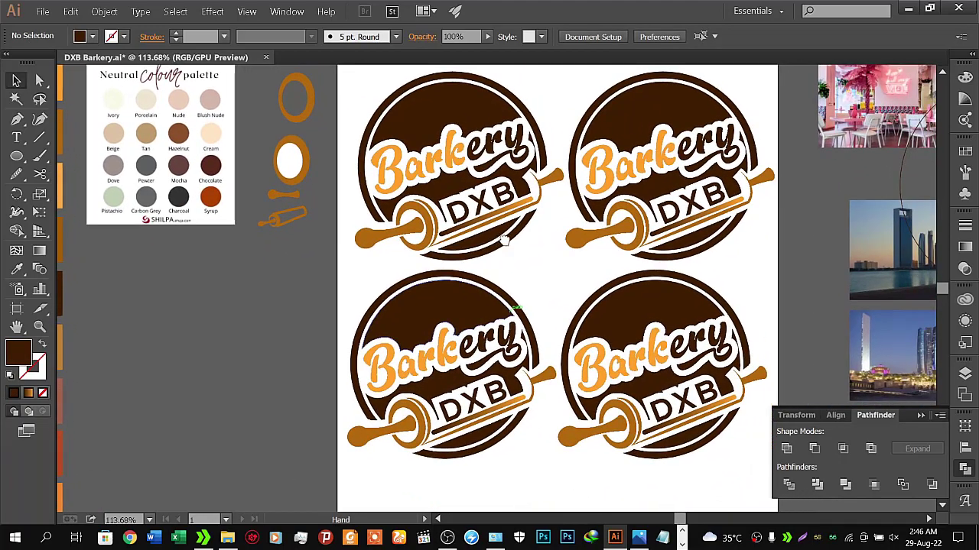
click(636, 124)
right_click(636, 118)
click(678, 182)
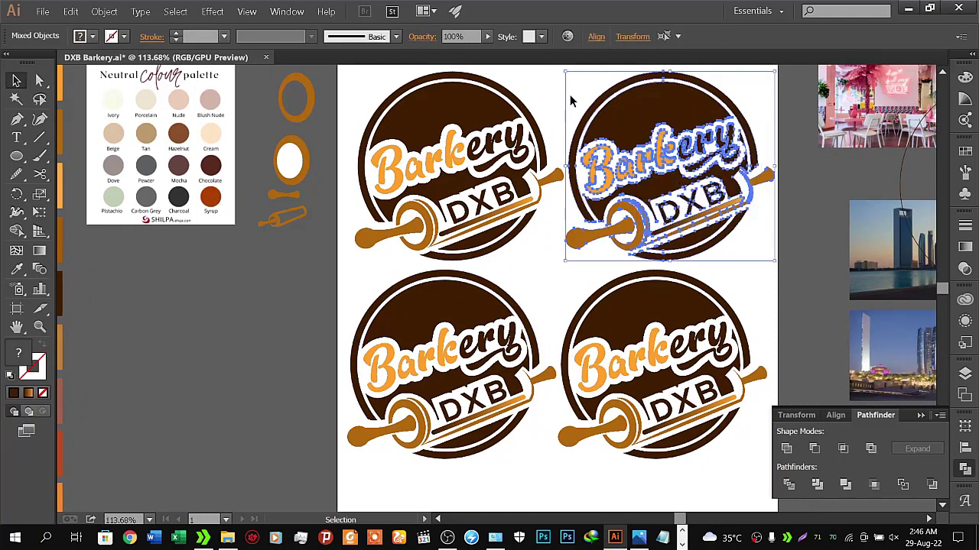
click(550, 82)
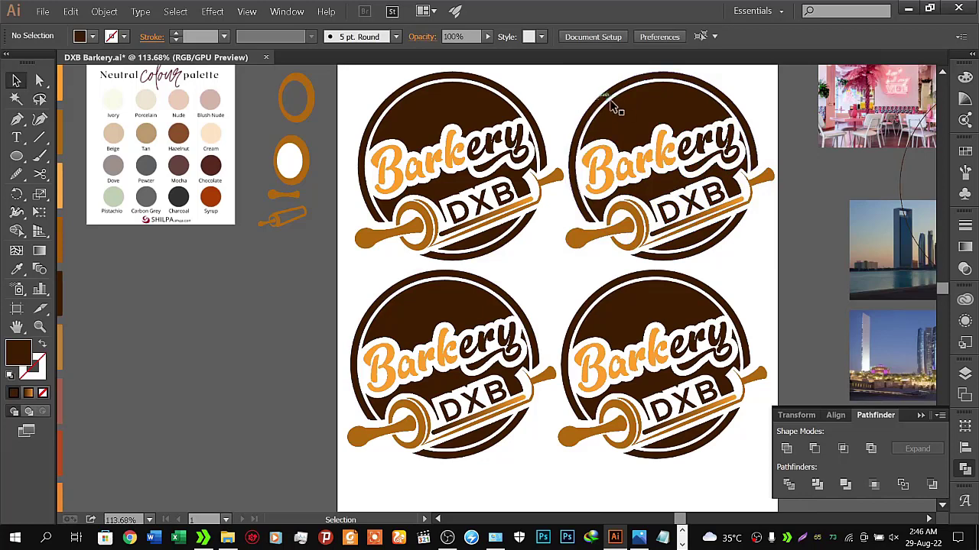
click(652, 113)
right_click(652, 112)
click(685, 172)
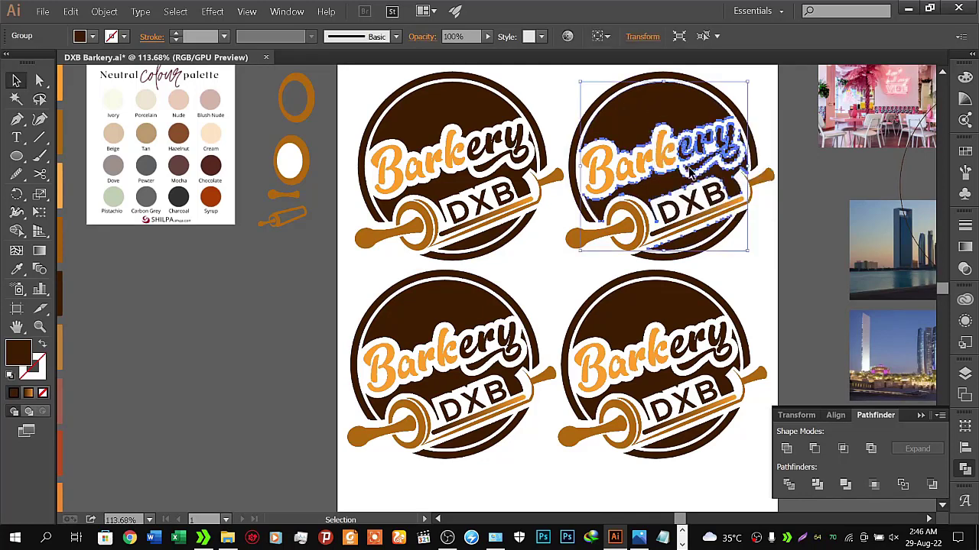
click(558, 72)
Step: Fill the top-right logo's dark top background shape with the Syrup colour
click(664, 120)
right_click(663, 119)
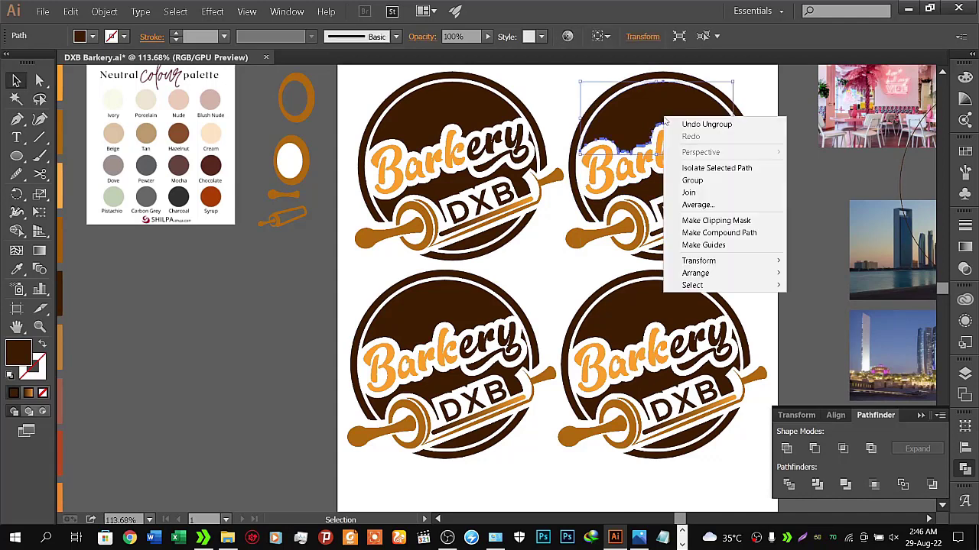
click(545, 83)
click(648, 100)
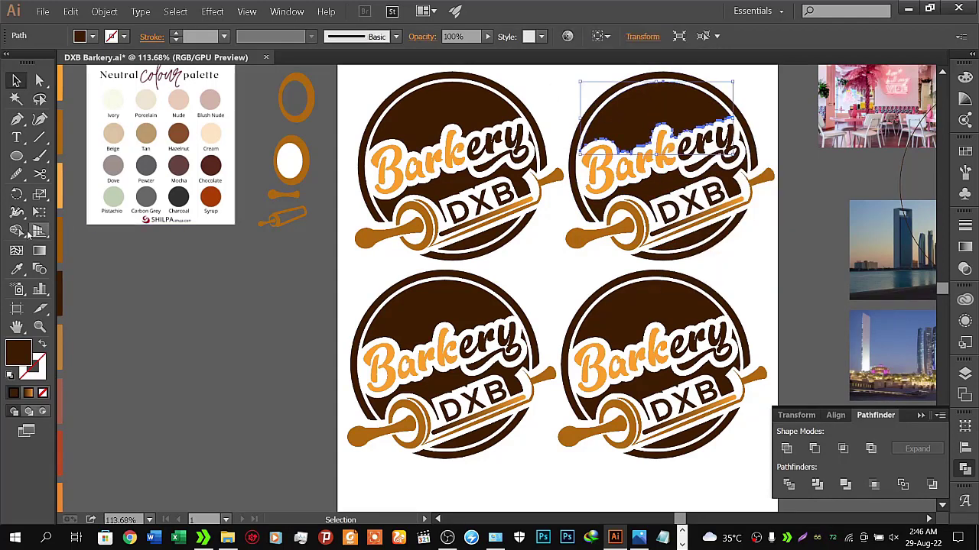
click(17, 269)
click(211, 198)
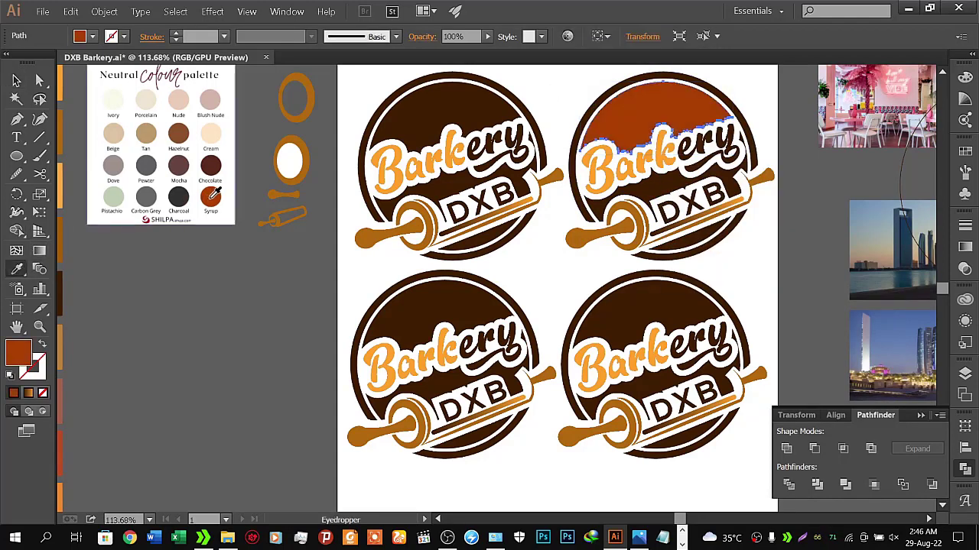
click(16, 80)
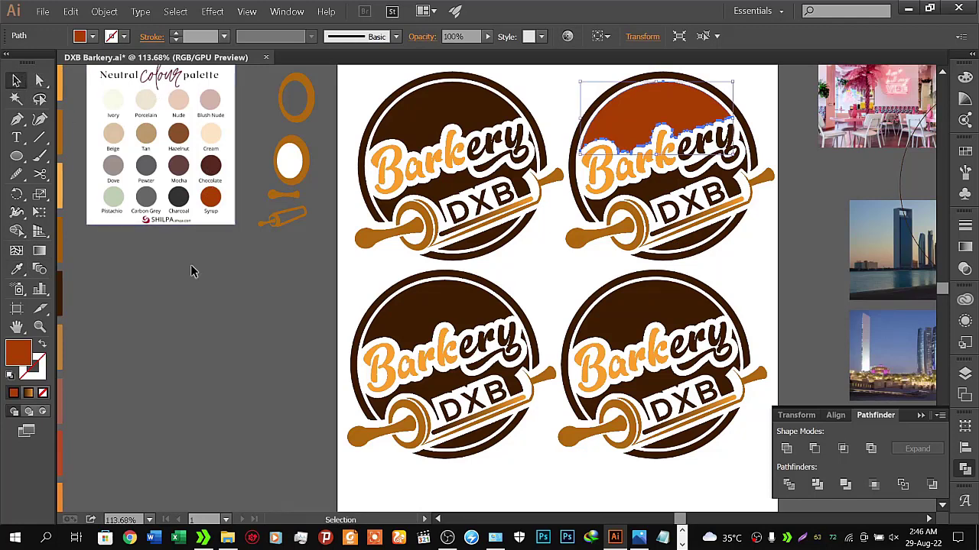
click(232, 277)
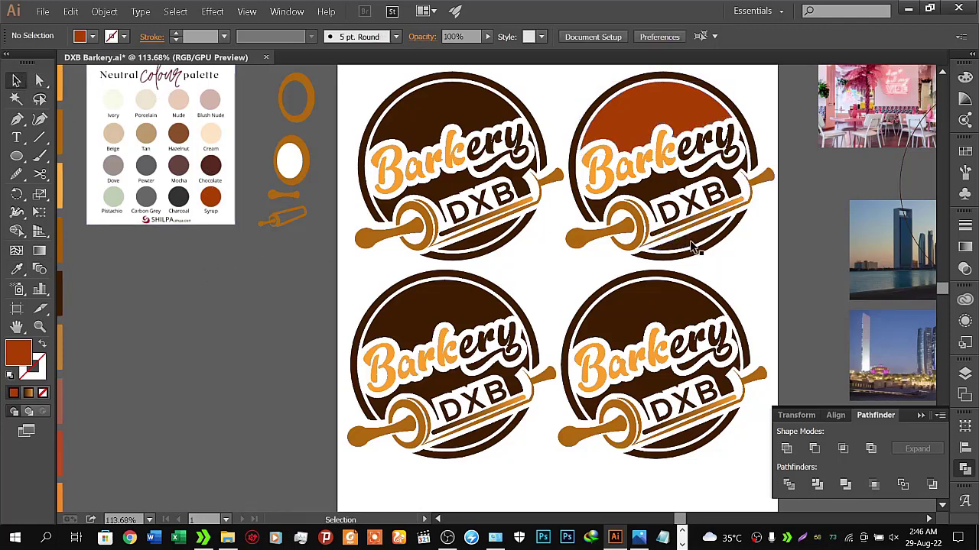
Step: Give the Barkery lettering and ery swash the orange-red fill
click(665, 192)
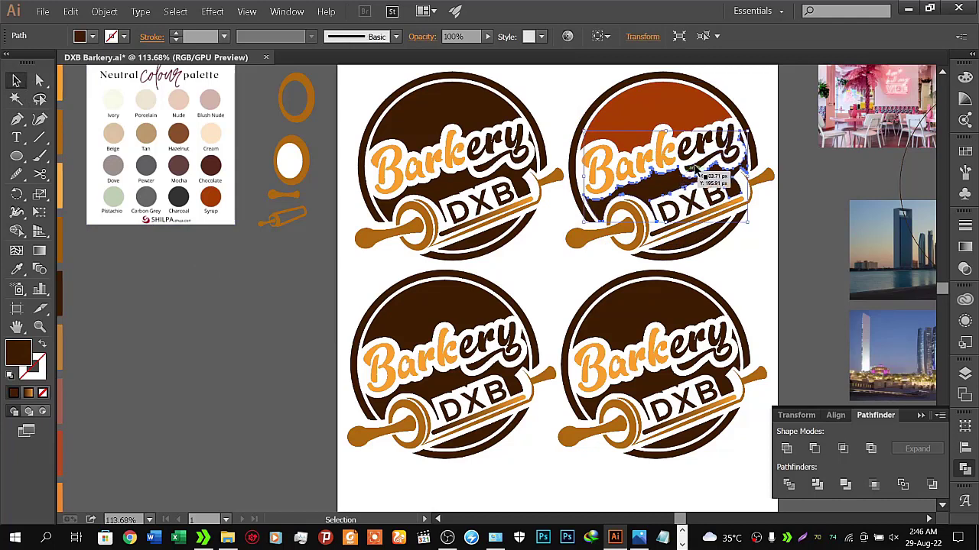
shift+click(726, 153)
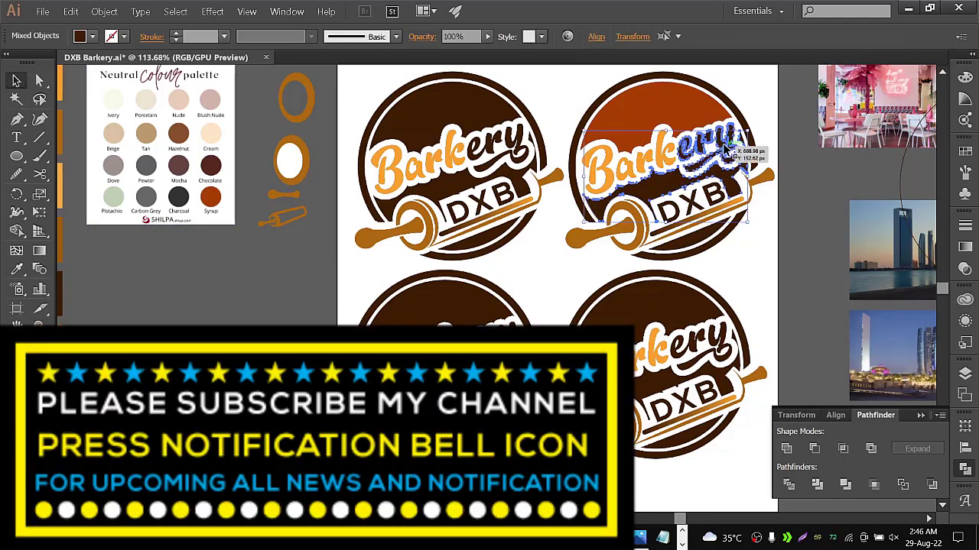
click(16, 269)
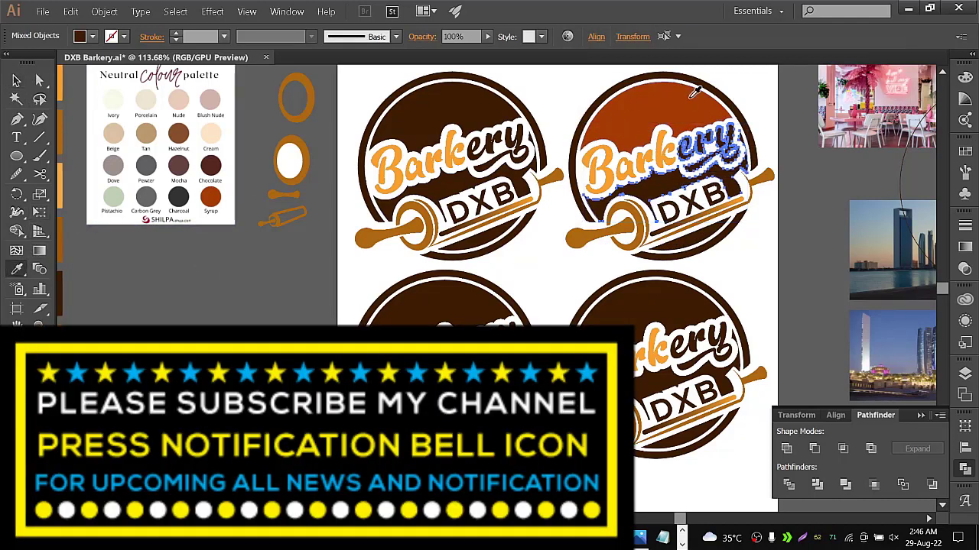
click(688, 96)
click(16, 79)
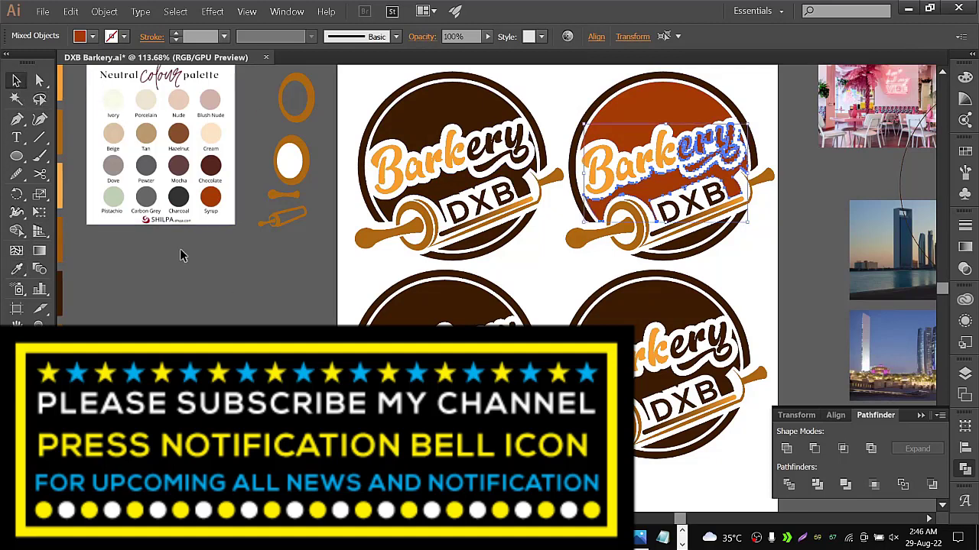
click(241, 303)
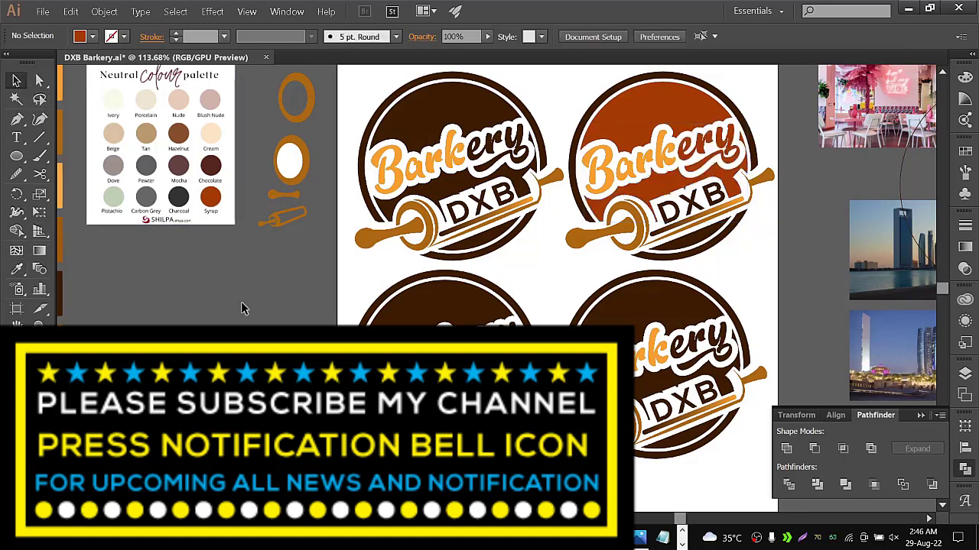
Step: Give the dark crescent under DXB the orange-red of the circle
click(626, 88)
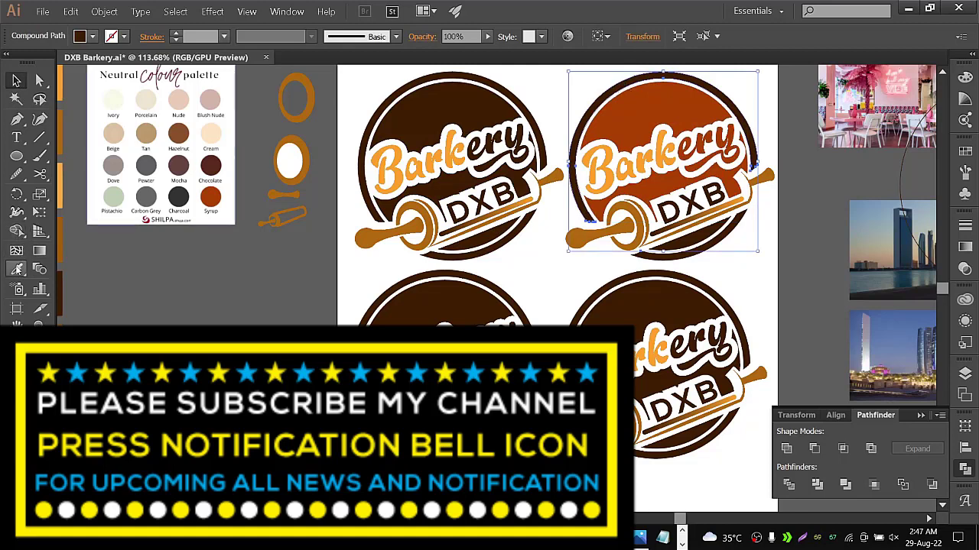
click(16, 269)
click(633, 98)
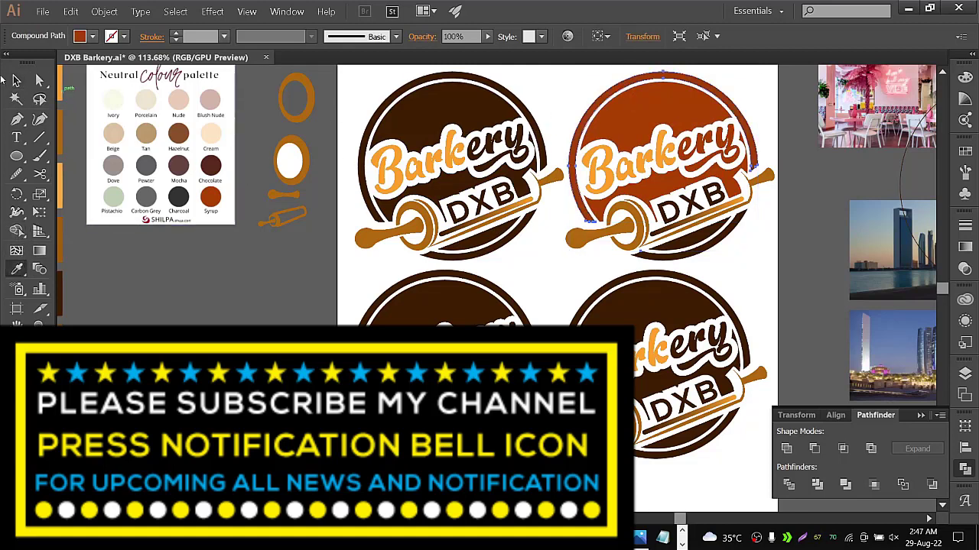
click(16, 79)
click(550, 260)
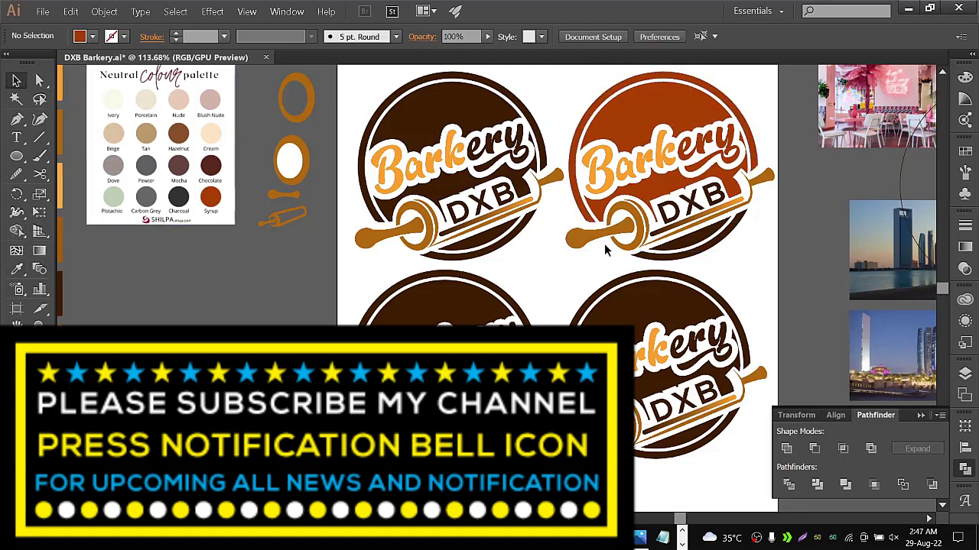
click(707, 251)
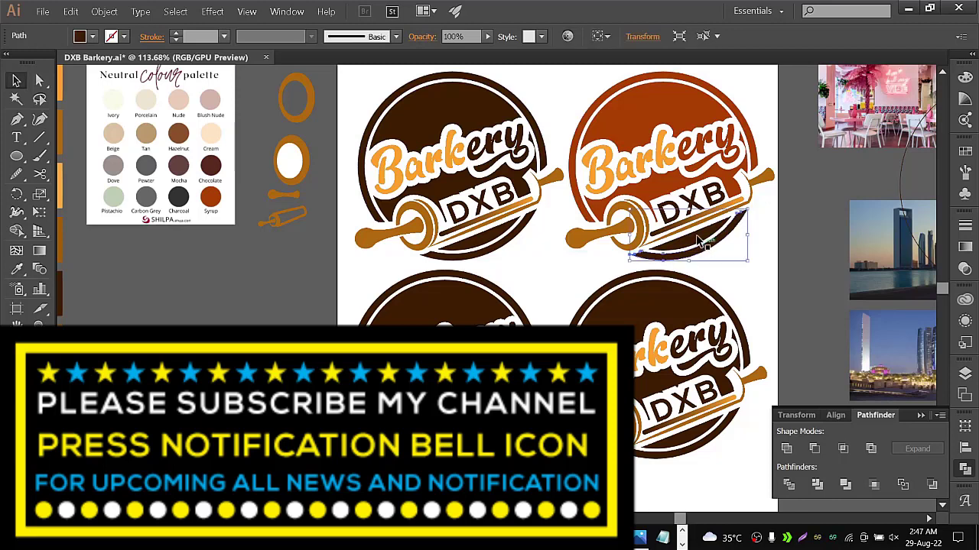
click(17, 270)
click(622, 114)
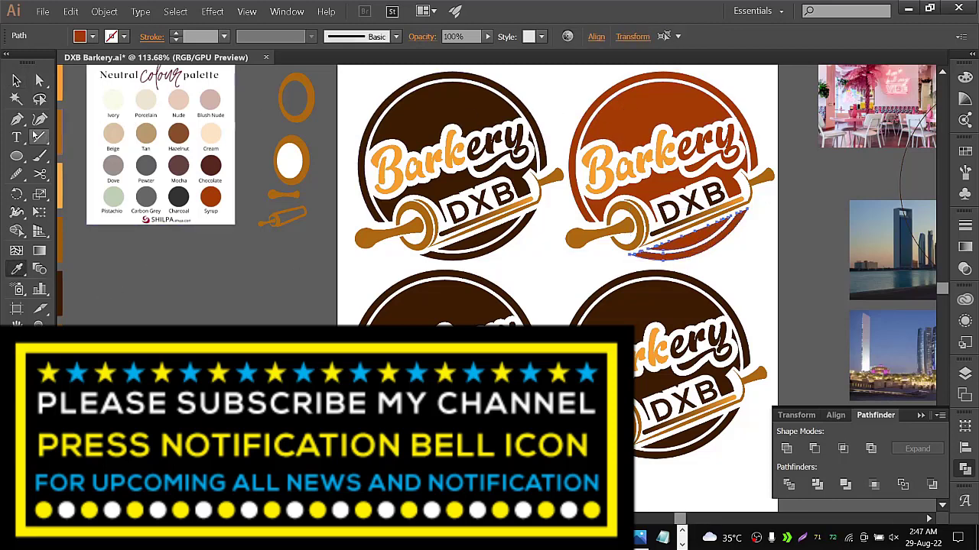
click(16, 80)
click(302, 311)
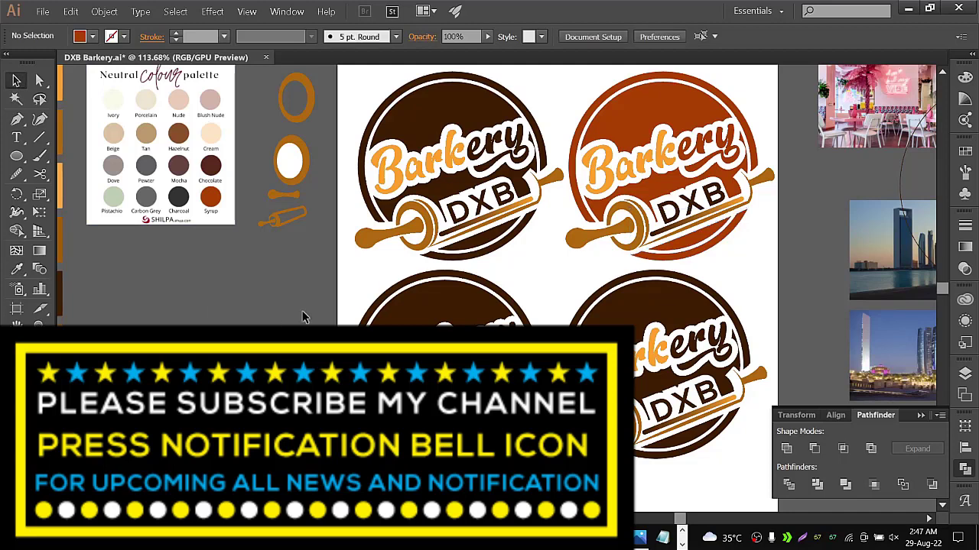
Step: Colour the whole rolling pin, handle and ring, a darker orange
click(625, 233)
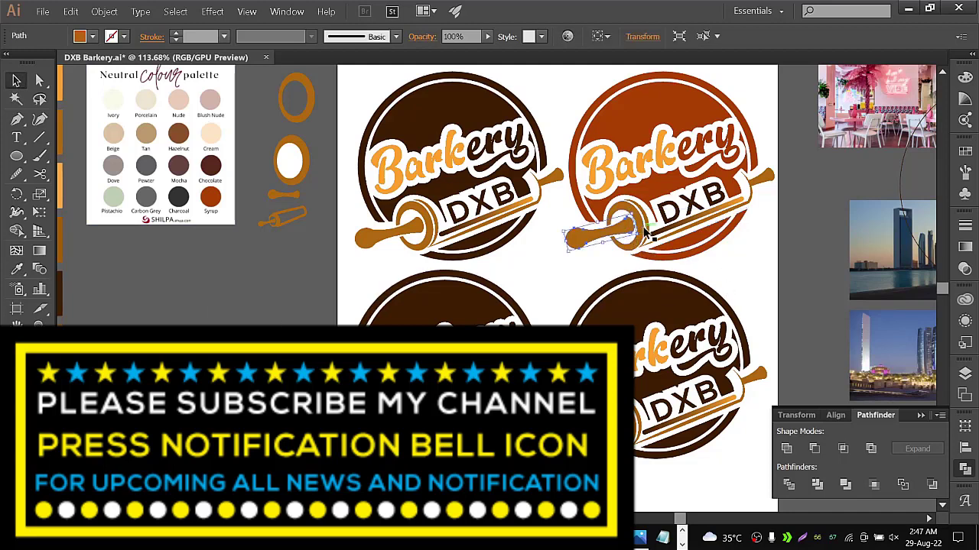
shift+click(646, 231)
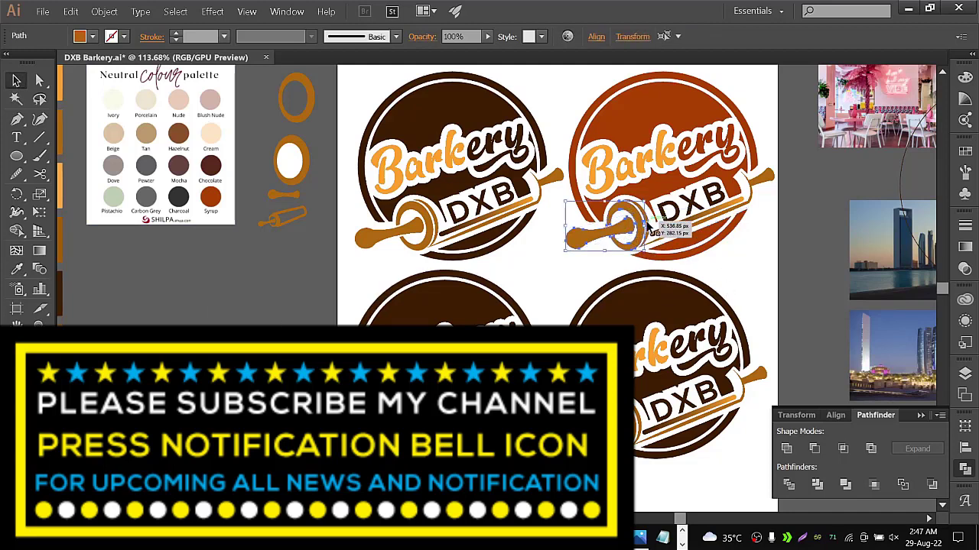
shift+click(767, 188)
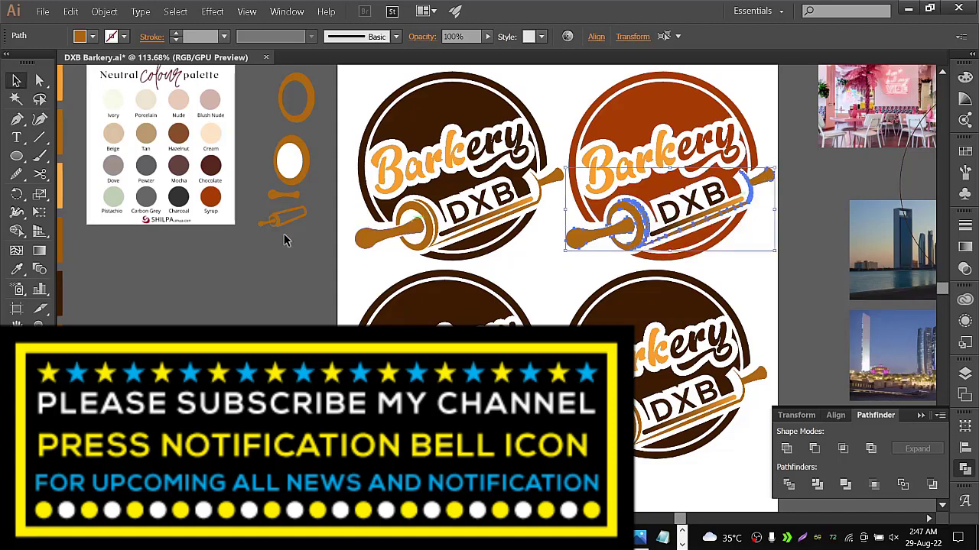
click(17, 269)
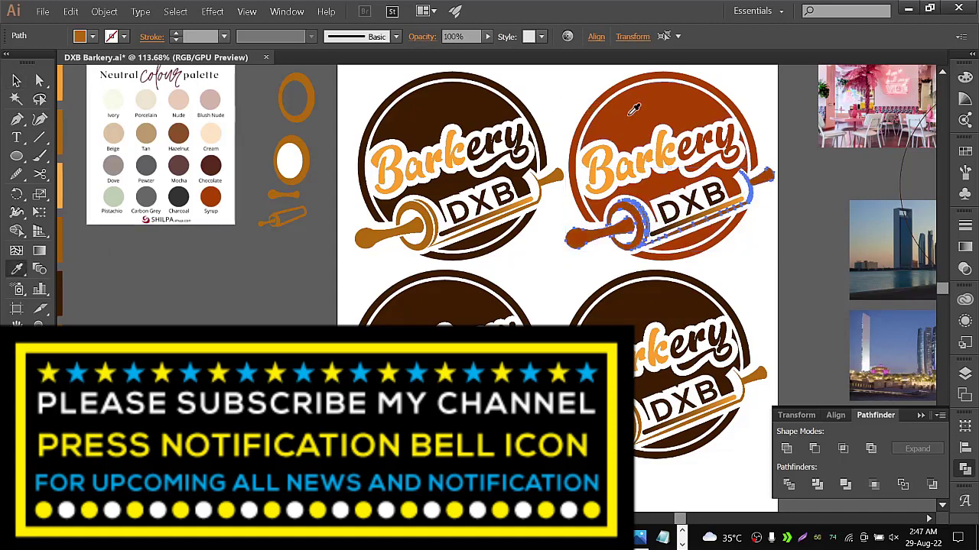
click(632, 113)
click(16, 81)
click(179, 313)
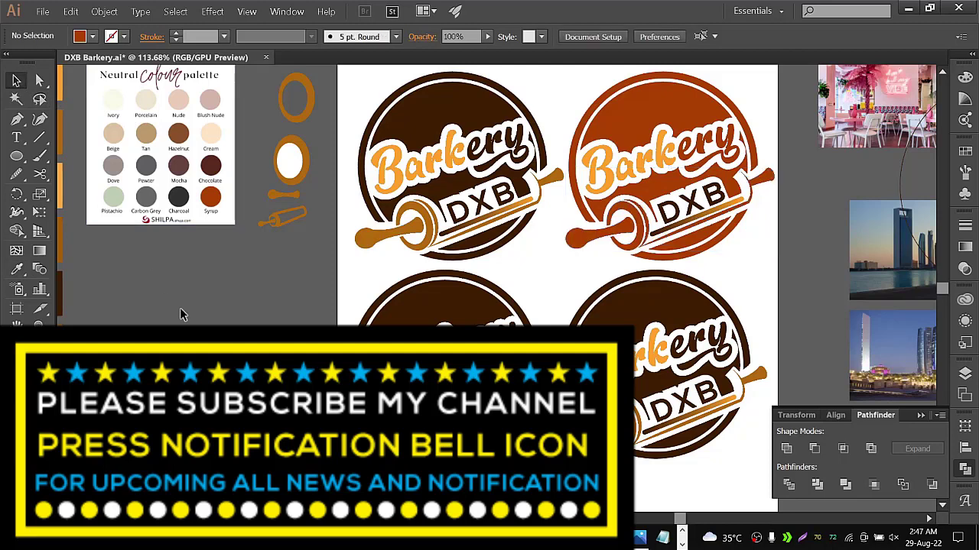
Step: Colour the top-right DXB lettering orange-brown to match the circle
click(689, 200)
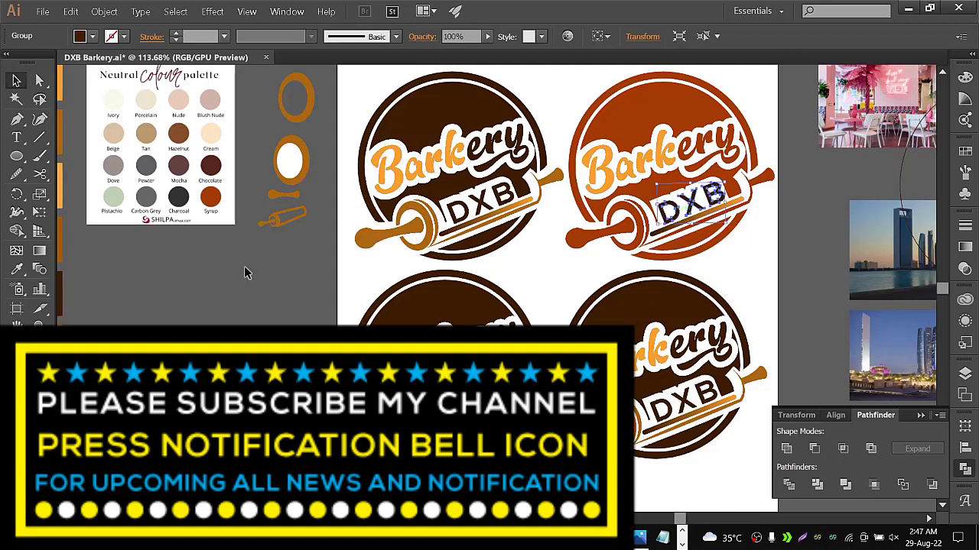
click(17, 268)
click(619, 117)
click(16, 79)
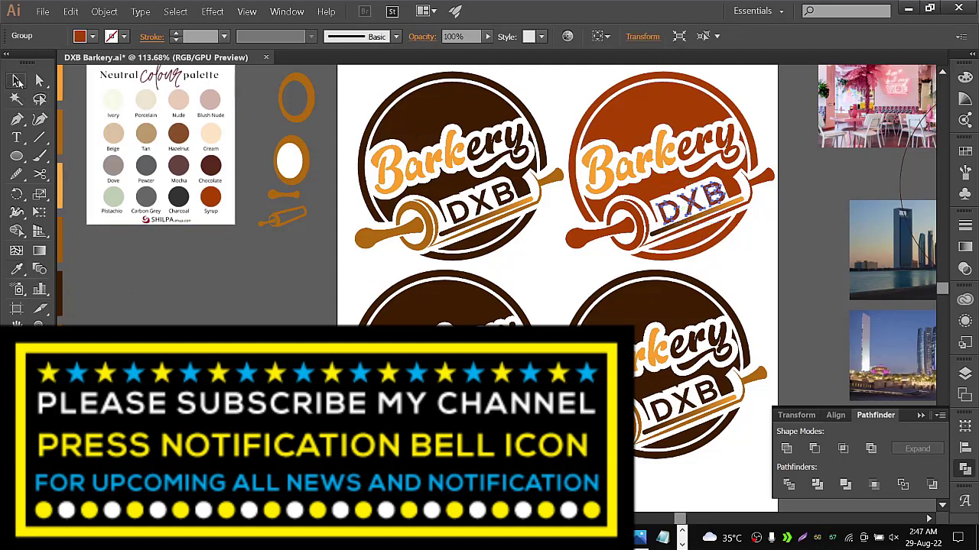
click(218, 322)
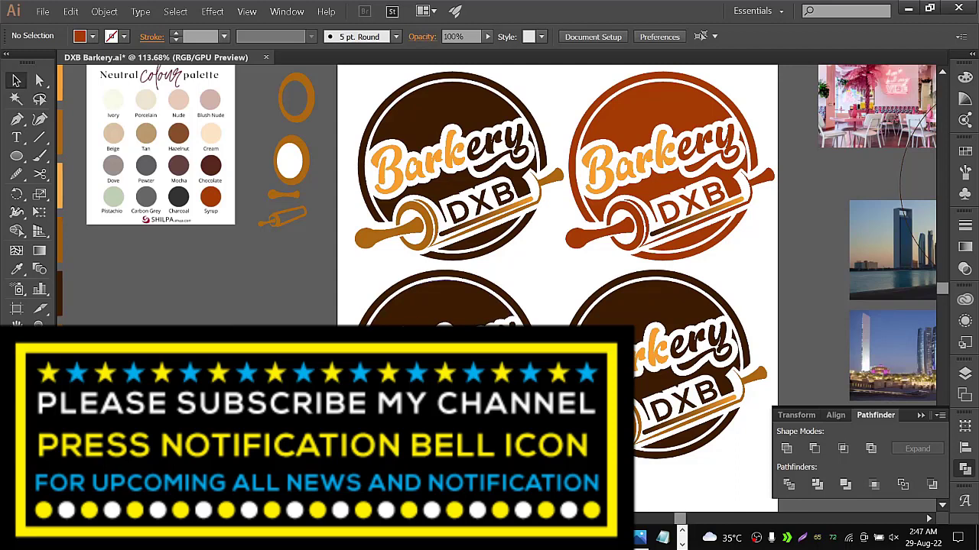
Step: Select the bottom-left logo and dismiss its context options without changes
click(419, 323)
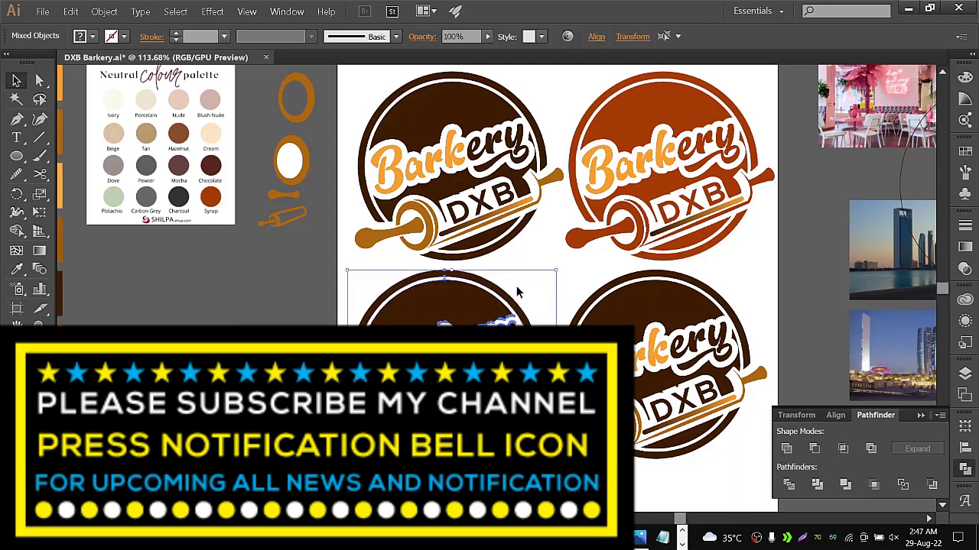
key(ctrl+shift+a)
click(469, 302)
right_click(440, 301)
key(Escape)
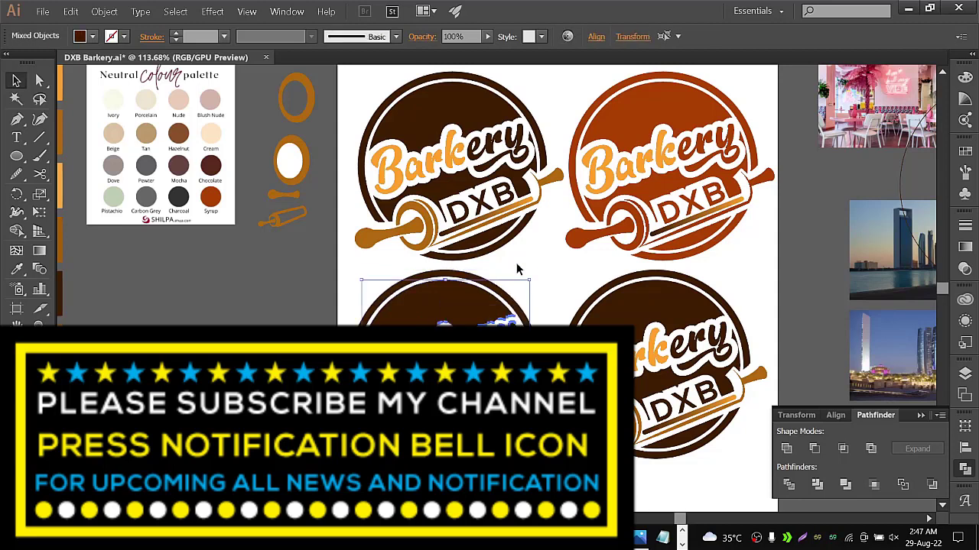
click(517, 268)
right_click(434, 308)
click(566, 264)
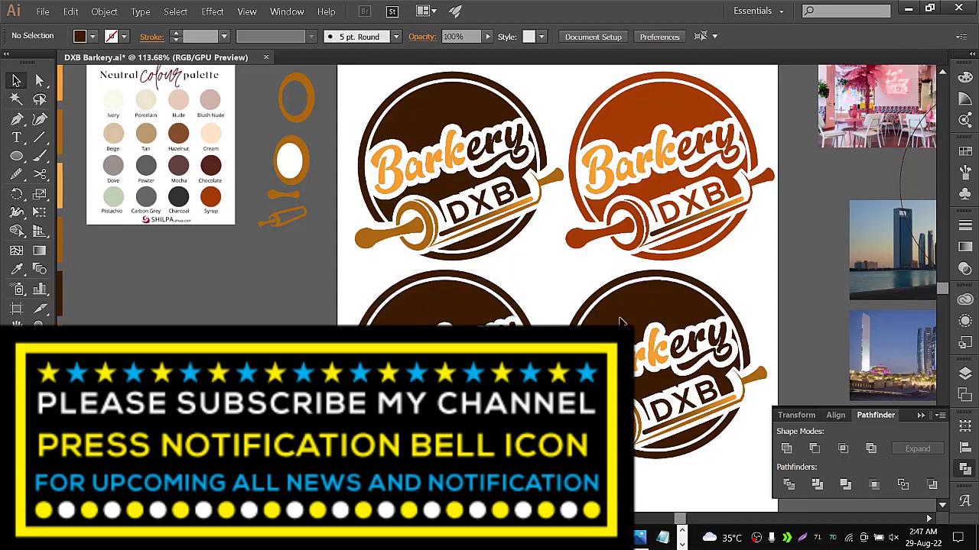
Step: Ungroup the bottom-right logo and save DXB Barkery.ai
right_click(621, 321)
click(558, 258)
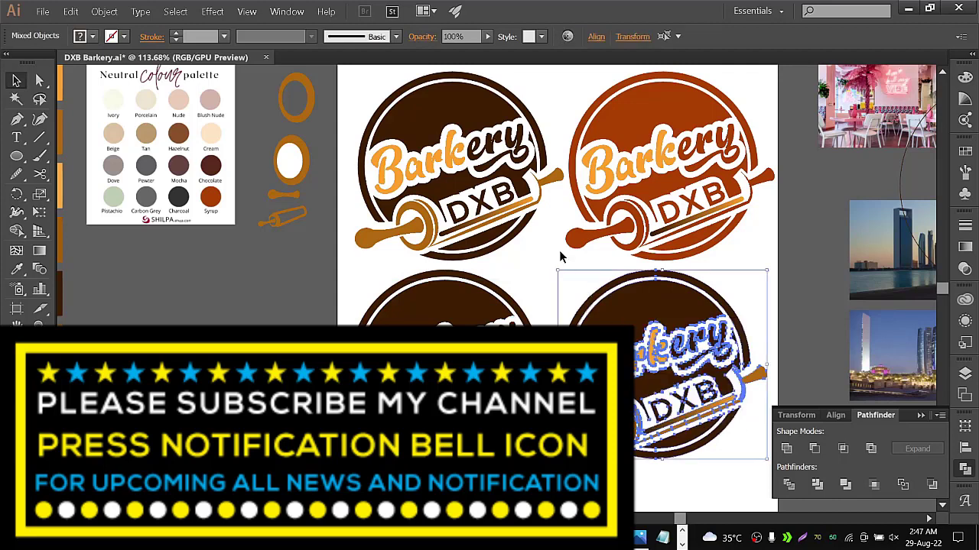
right_click(623, 308)
click(665, 372)
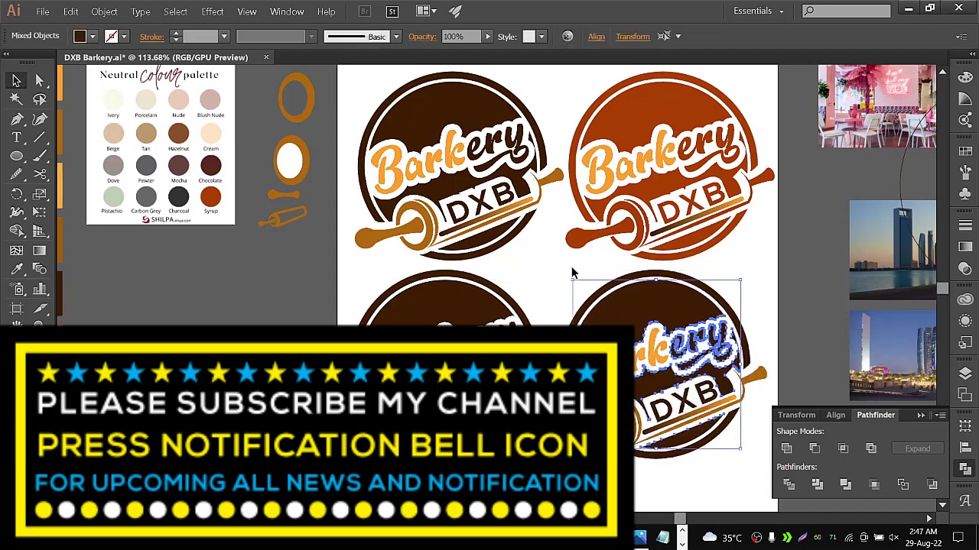
click(573, 273)
right_click(637, 315)
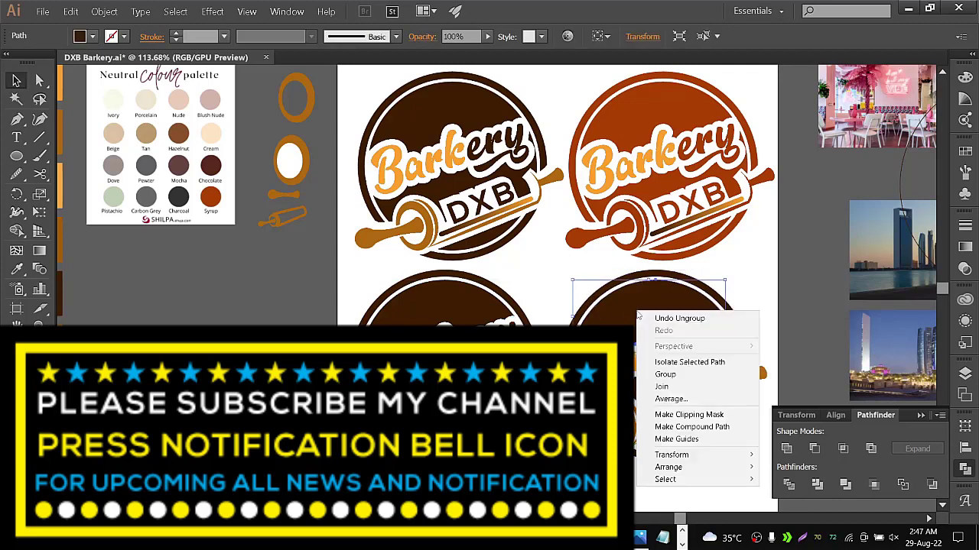
click(536, 257)
click(44, 14)
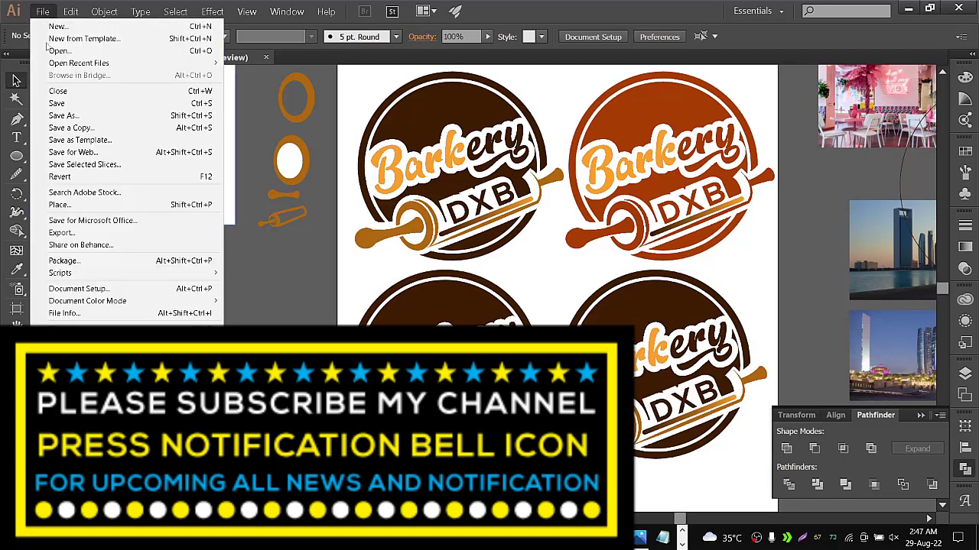
click(61, 101)
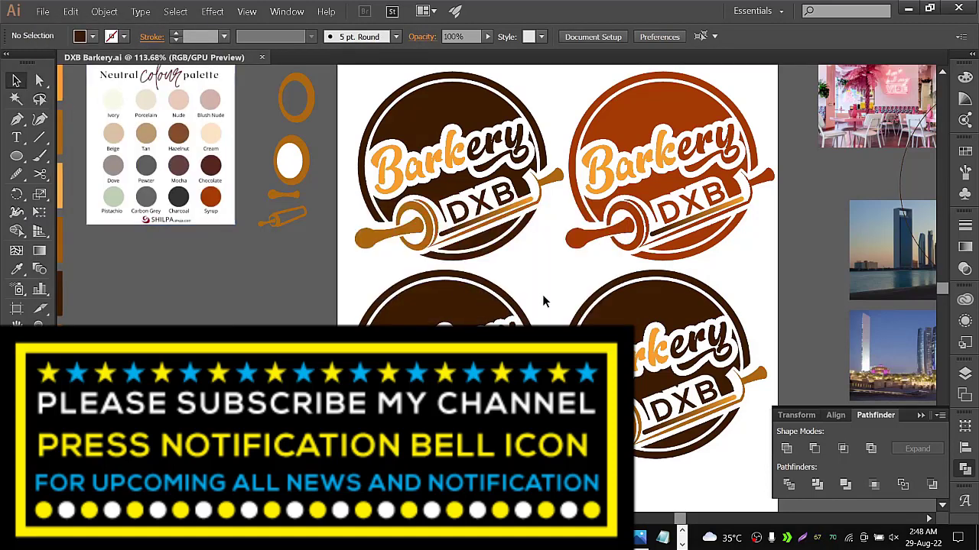
mouse_move(544, 301)
mouse_down()
mouse_move(448, 307)
mouse_move(428, 264)
mouse_move(459, 310)
mouse_up()
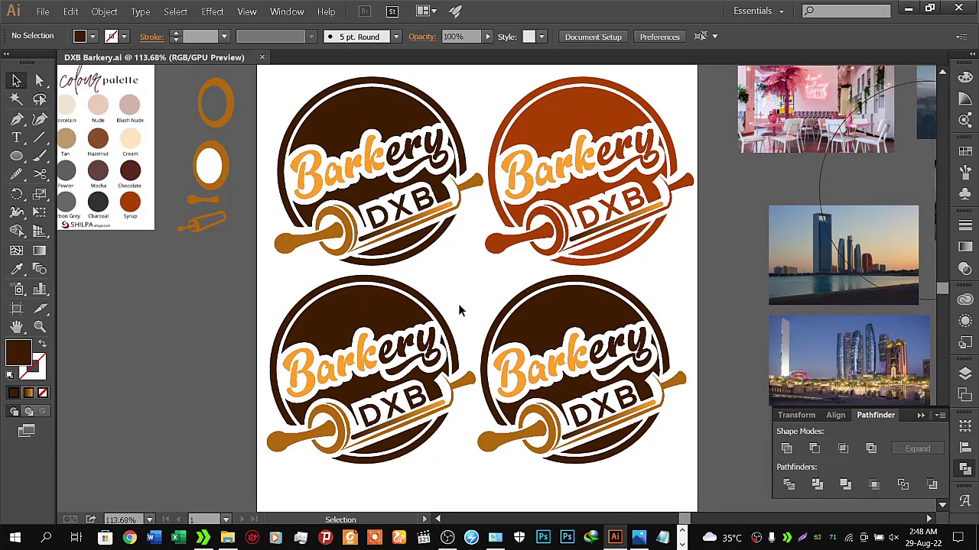
mouse_move(372, 298)
mouse_down()
mouse_move(473, 273)
mouse_move(502, 280)
mouse_move(540, 328)
mouse_move(593, 344)
mouse_move(565, 177)
mouse_move(517, 194)
mouse_up()
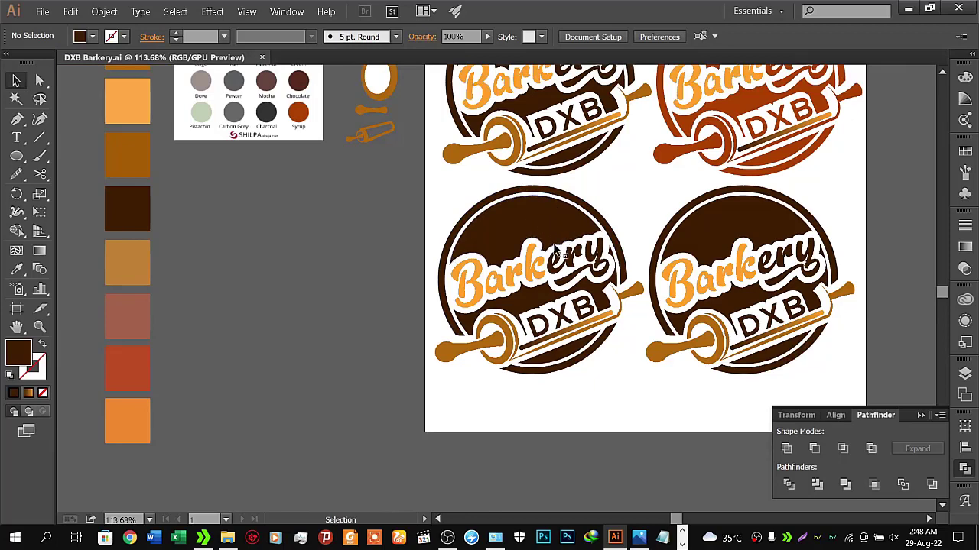
Step: Ungroup the lower-left logo's Barkery lettering and select its top shape
click(530, 223)
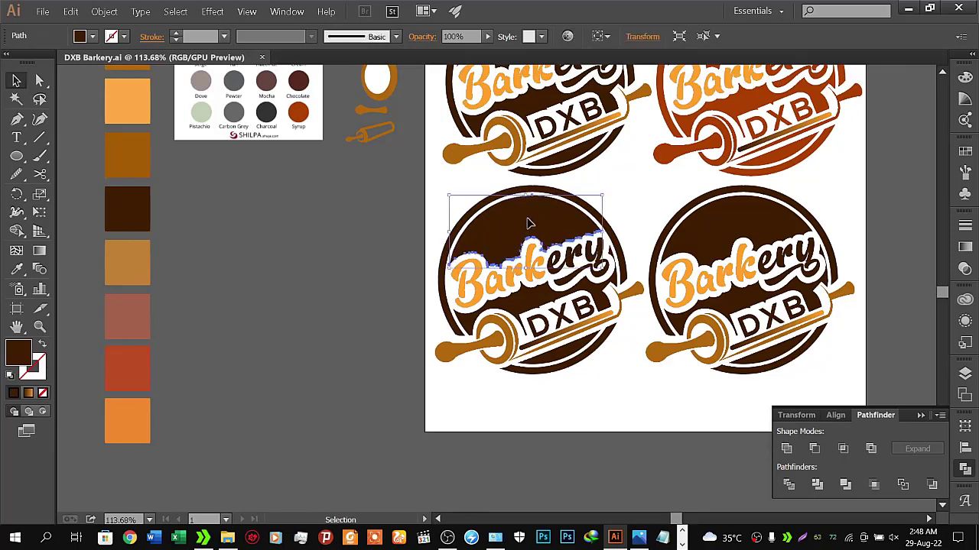
click(375, 196)
mouse_move(426, 156)
mouse_down()
mouse_move(454, 288)
mouse_move(441, 238)
mouse_move(448, 255)
mouse_up()
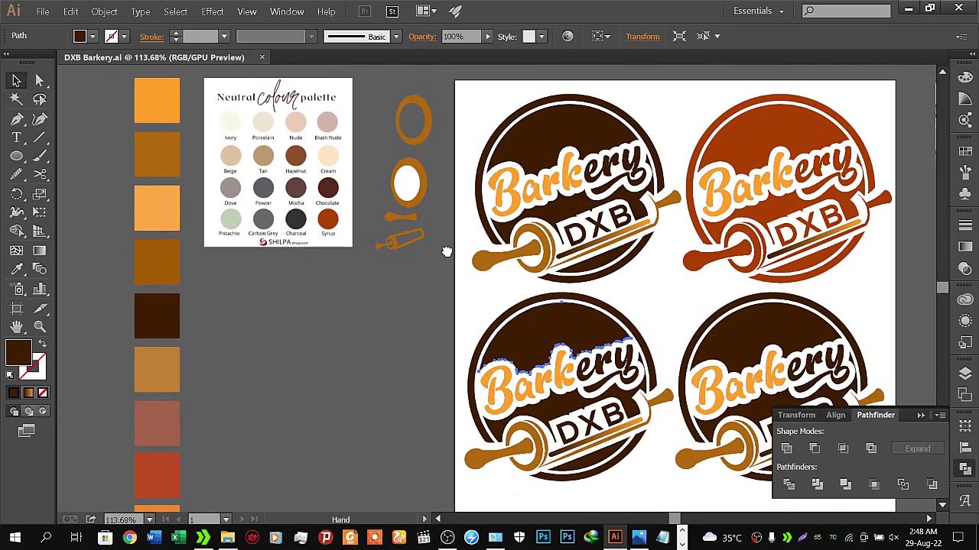
click(528, 372)
right_click(562, 372)
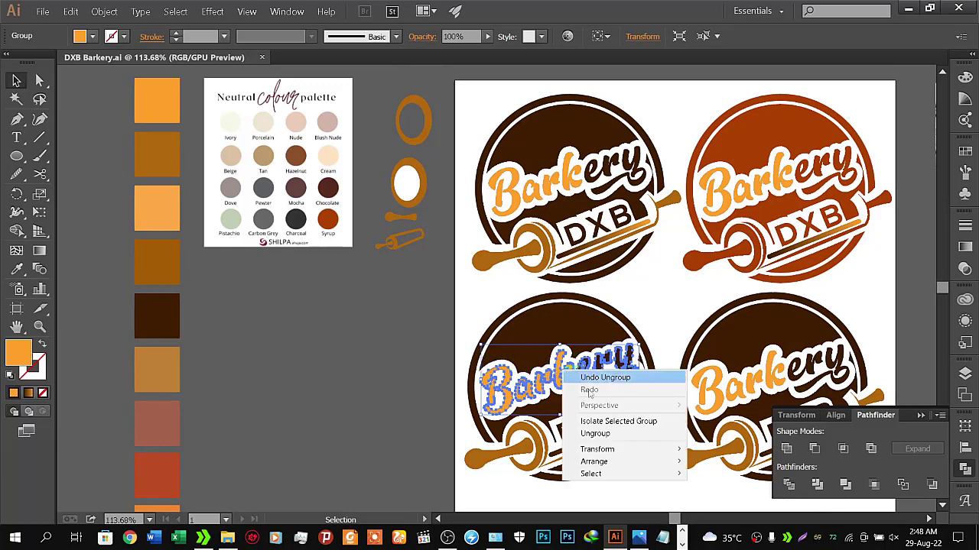
click(590, 430)
click(612, 355)
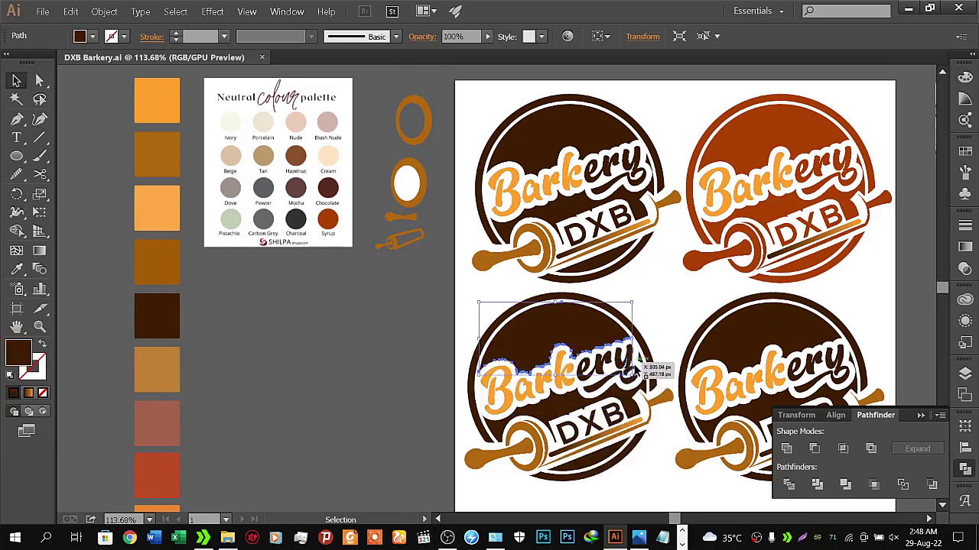
drag(613, 356, 604, 367)
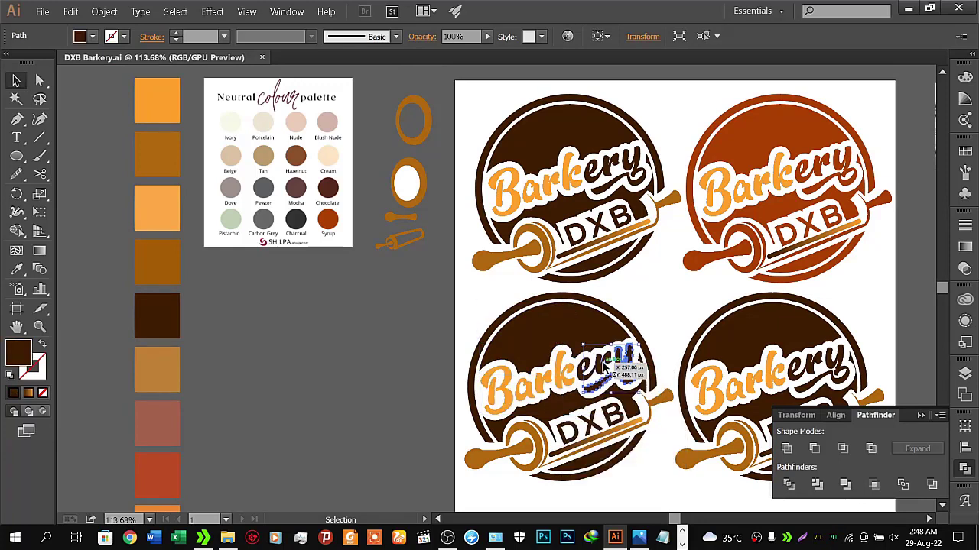
shift+click(601, 368)
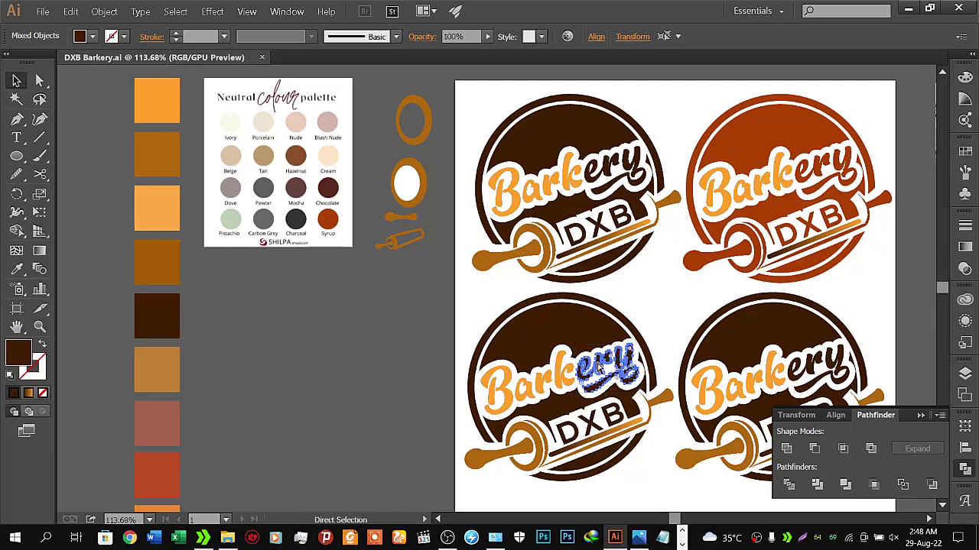
click(387, 327)
click(514, 323)
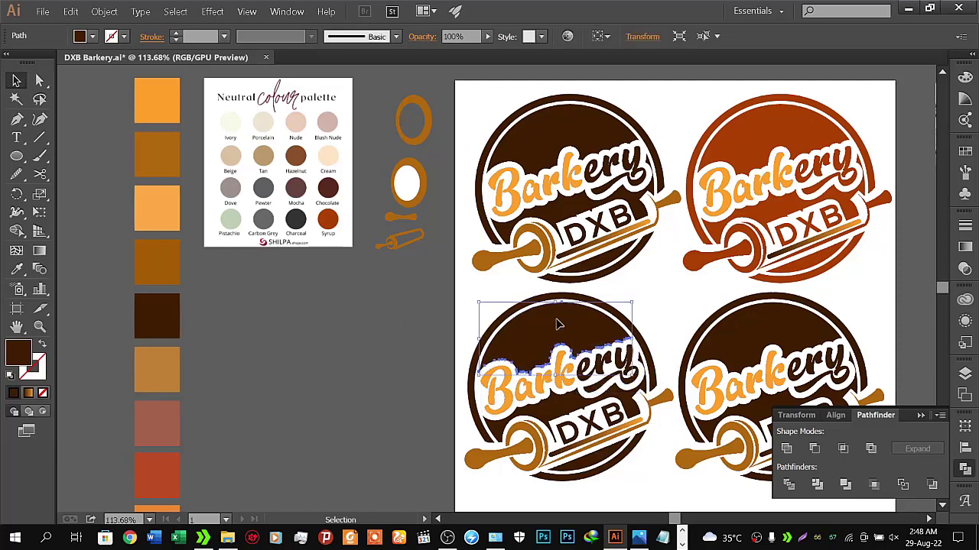
Step: Eyedrop several palette colours onto the top wave shape, settling on brown-orange
click(17, 269)
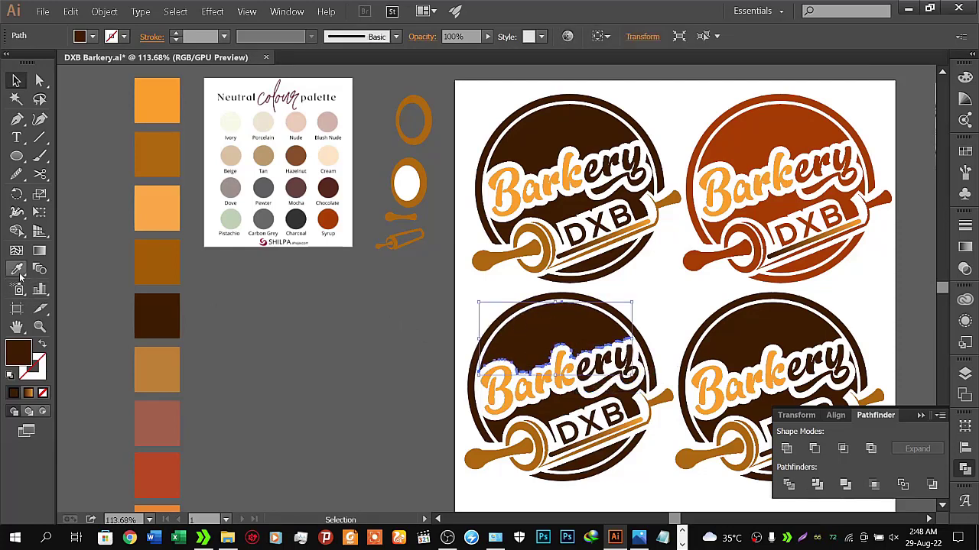
click(163, 148)
click(160, 101)
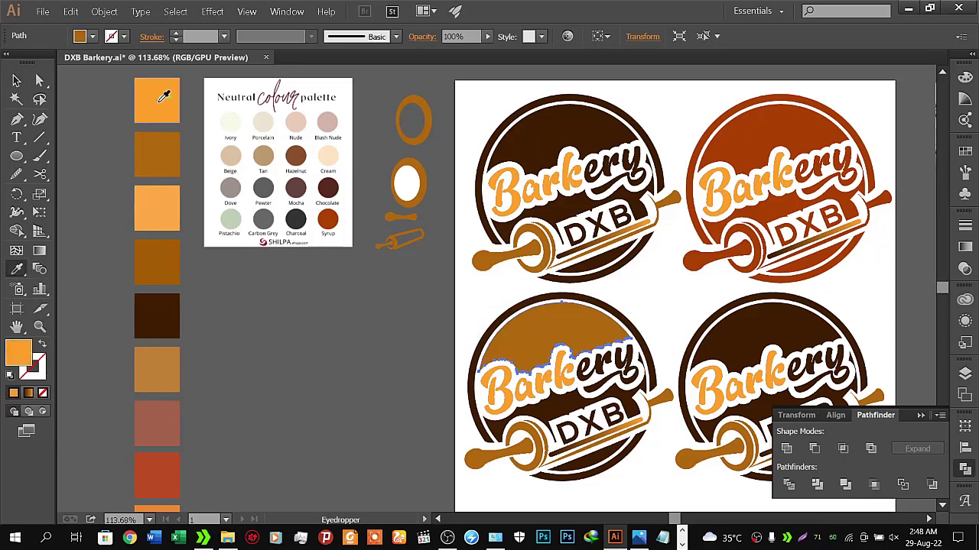
click(166, 148)
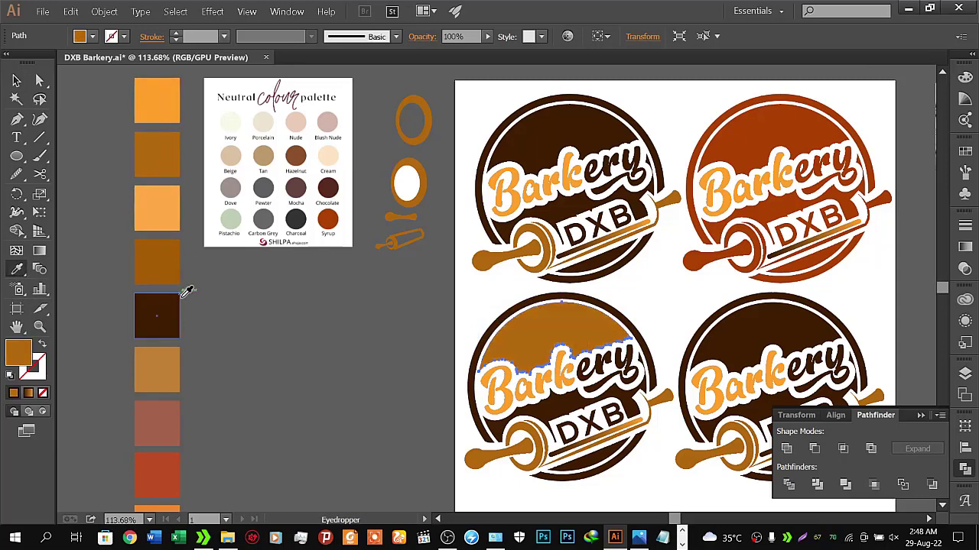
click(172, 313)
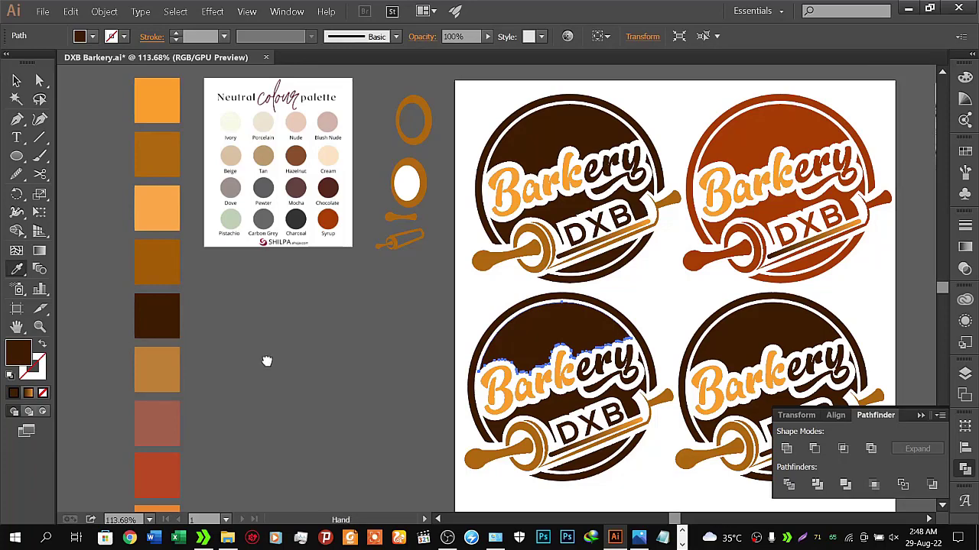
scroll(267, 360, down, 3)
click(184, 348)
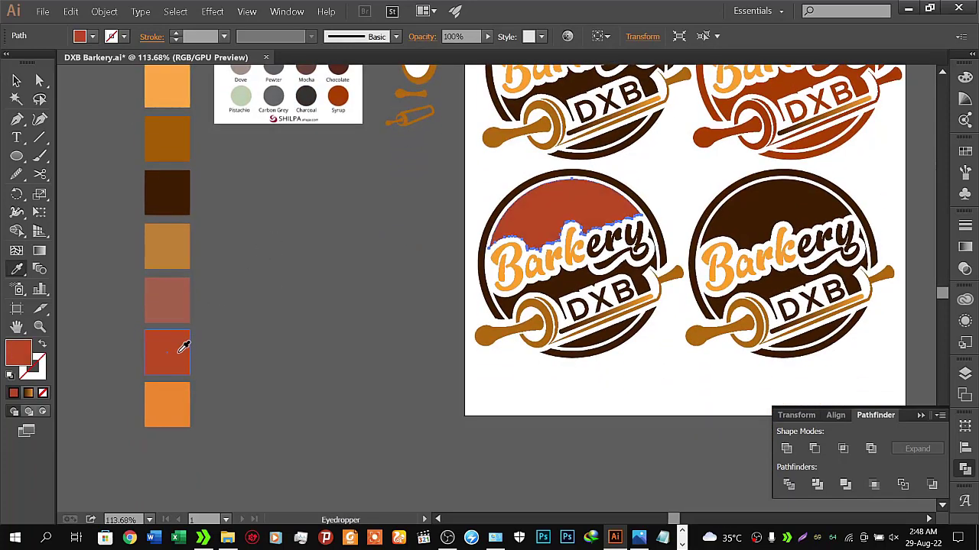
drag(342, 218, 326, 307)
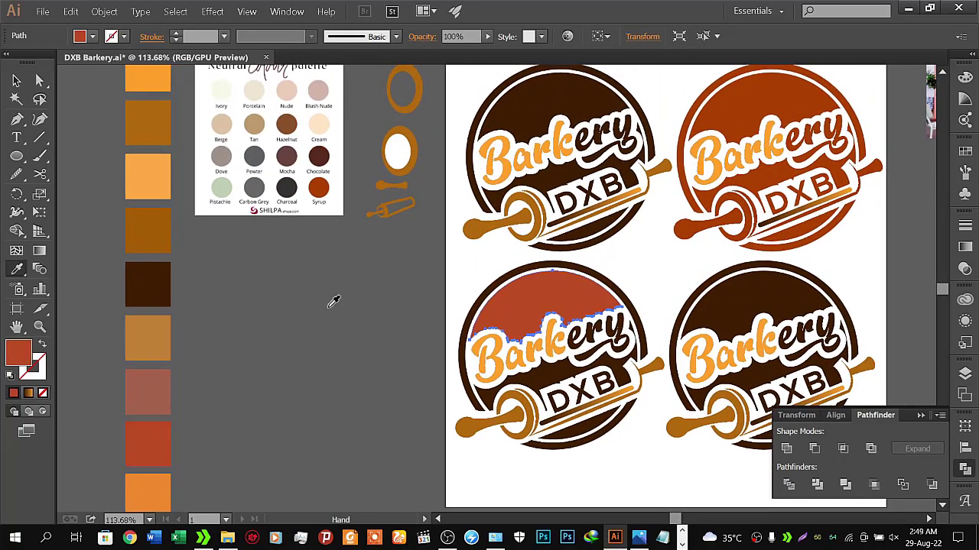
click(162, 493)
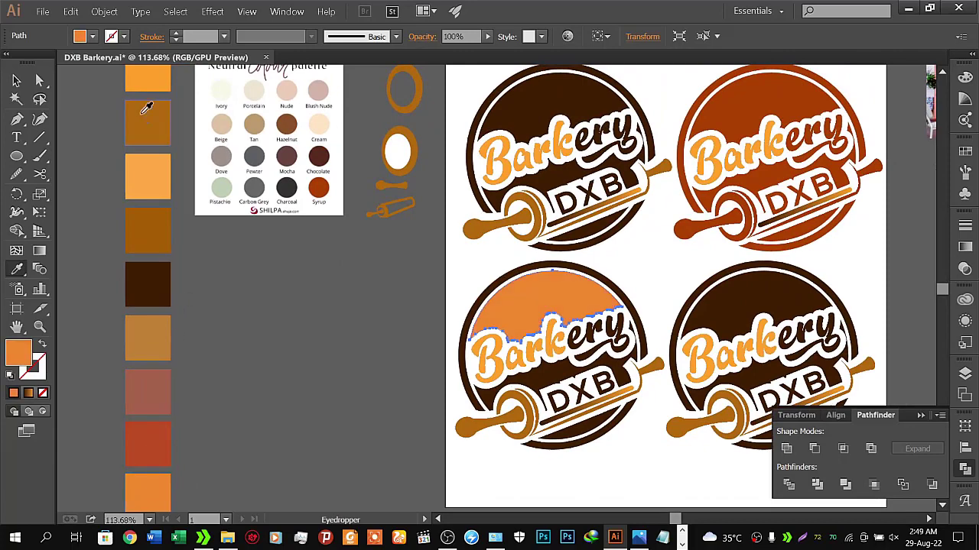
click(145, 105)
drag(253, 156, 224, 183)
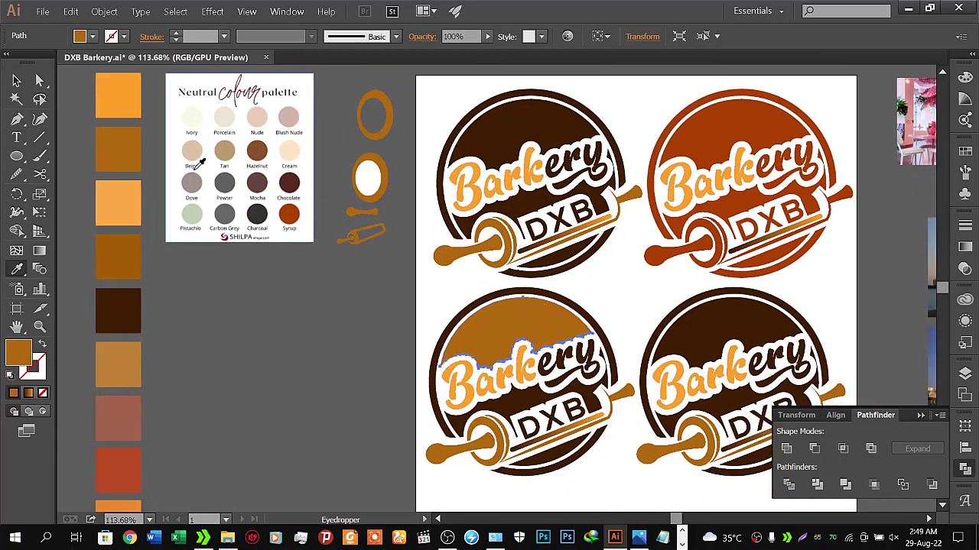
click(16, 81)
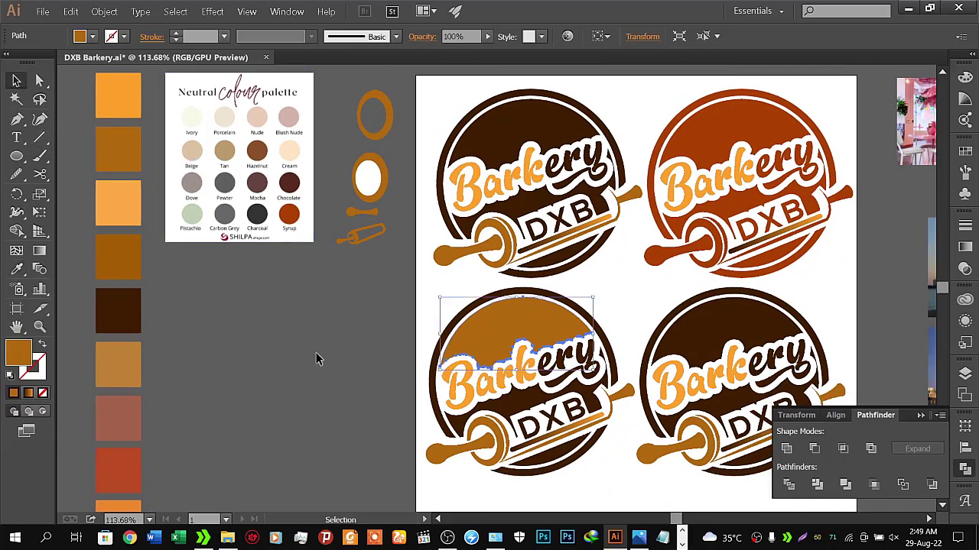
click(323, 365)
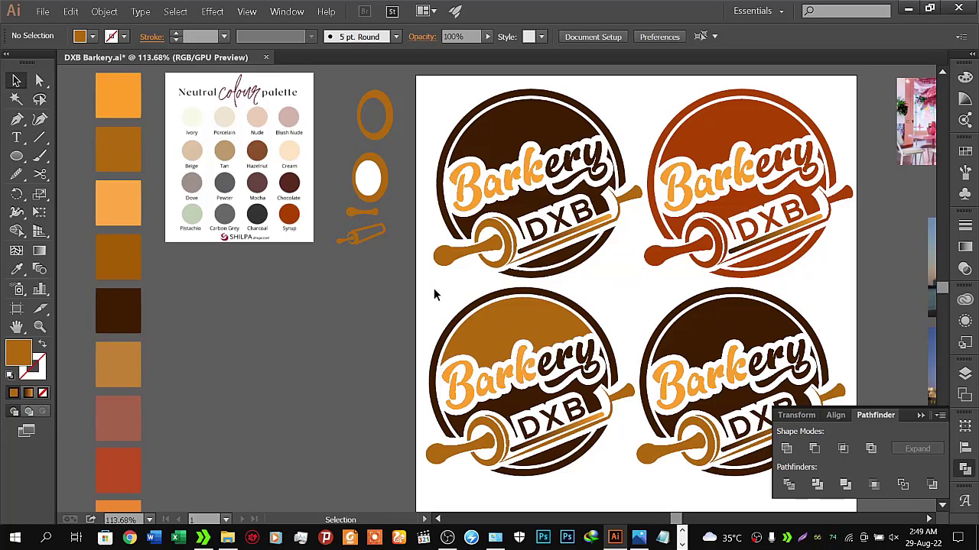
Step: Save DXB Barkery.ai and select the lower-left logo's dark brown band
click(42, 12)
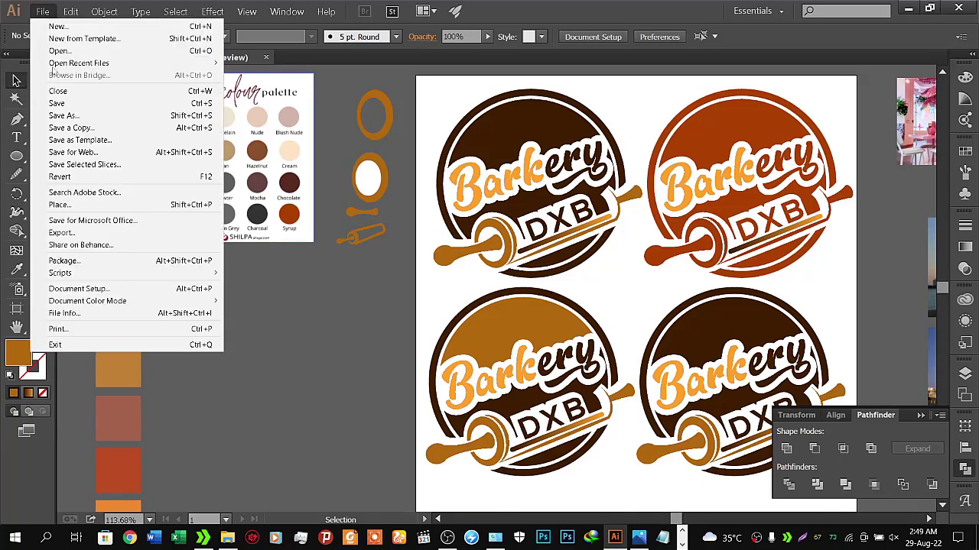
click(67, 103)
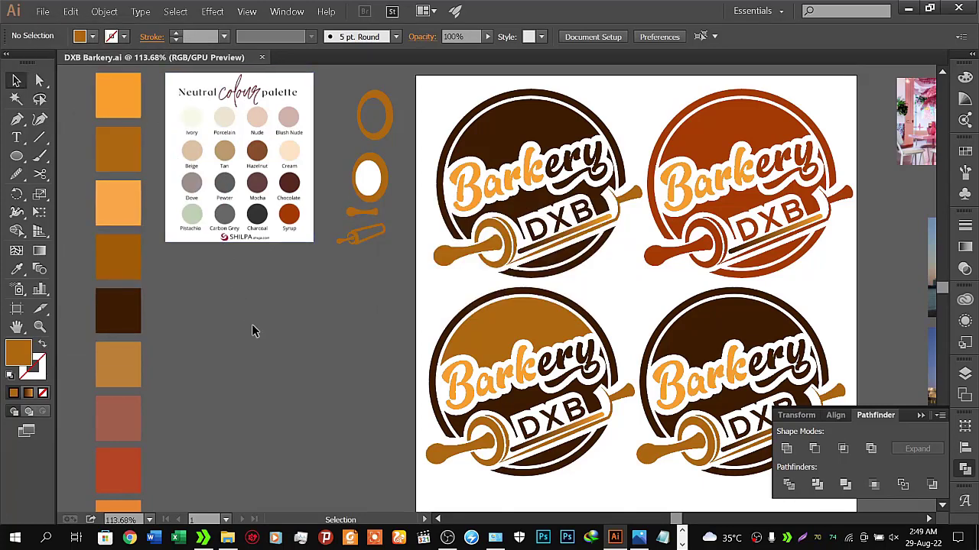
drag(280, 367, 281, 303)
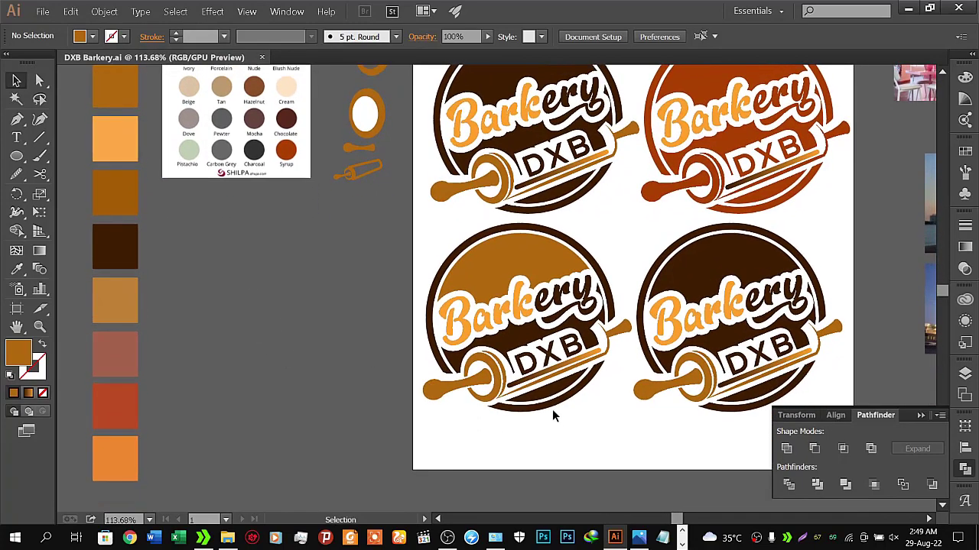
click(520, 343)
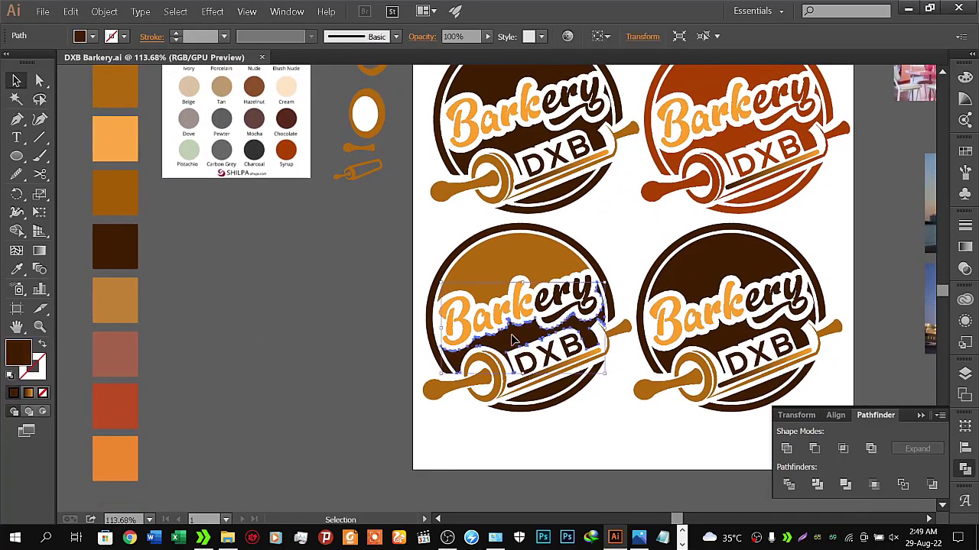
Step: Eyedrop the top's golden brown onto the lower-left logo's remaining dark brown pieces
shift+click(557, 394)
shift+click(558, 407)
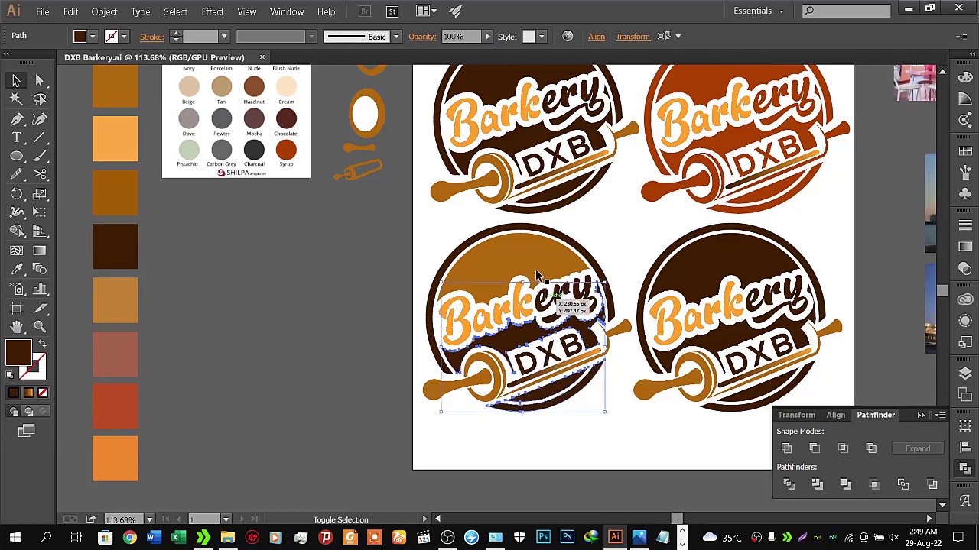
shift+click(512, 233)
key(i)
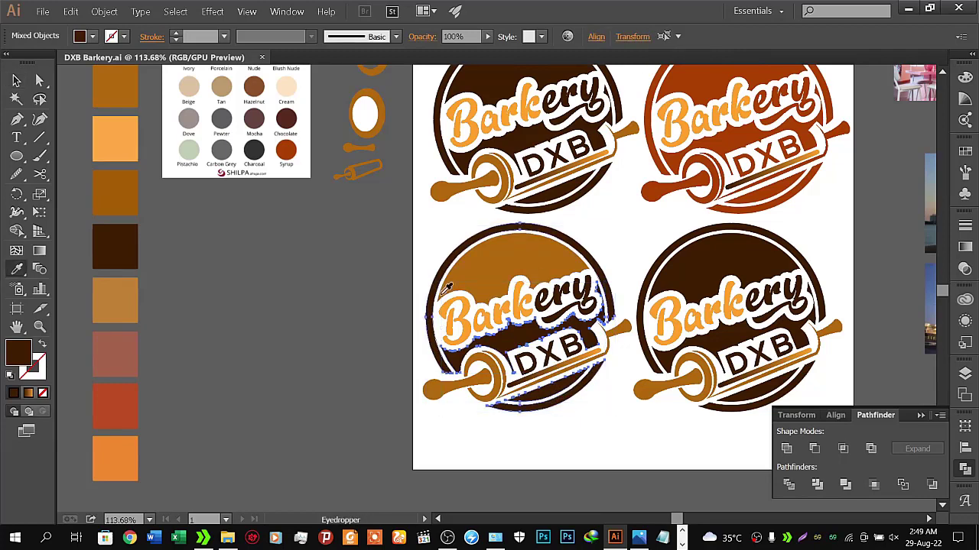
click(489, 244)
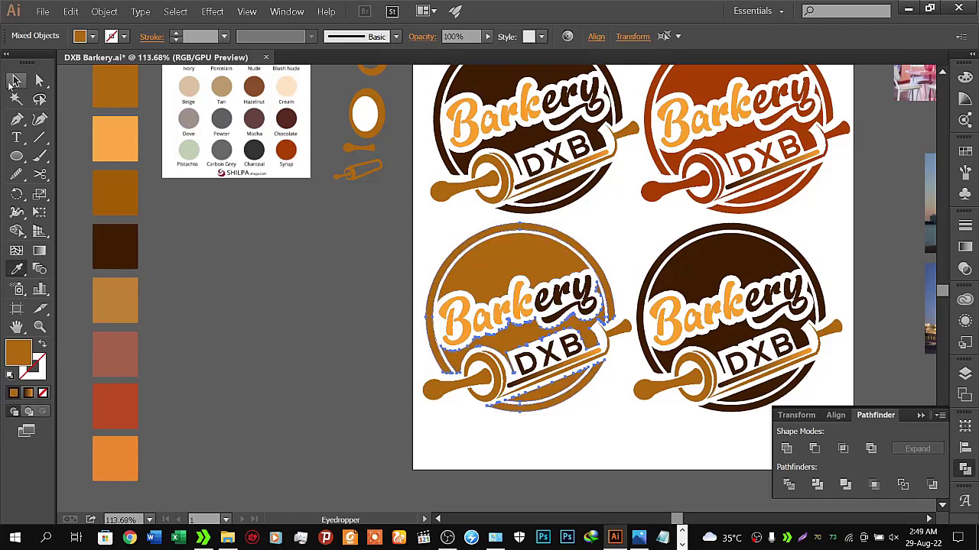
click(16, 81)
click(219, 282)
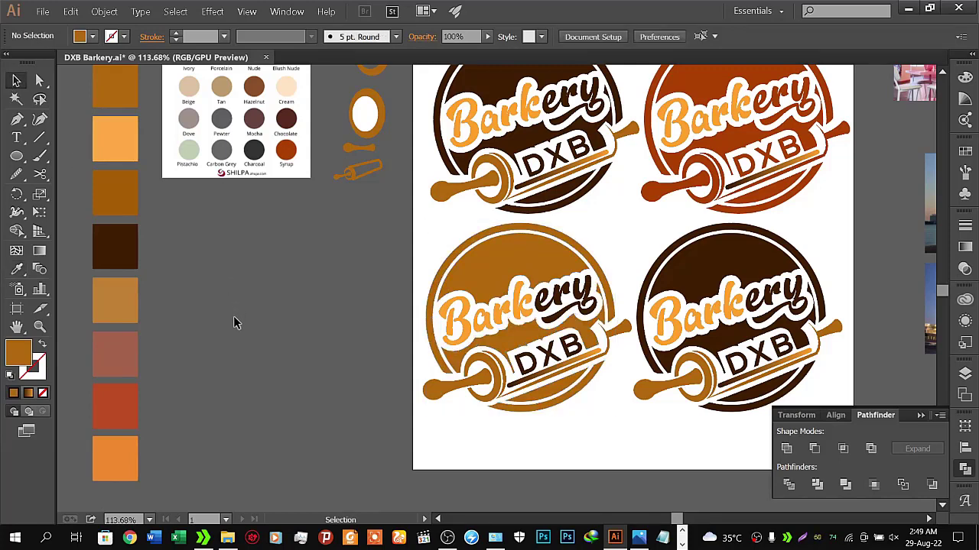
Step: Colour the lower-left Barkery lettering red-orange after trying mauve
click(474, 329)
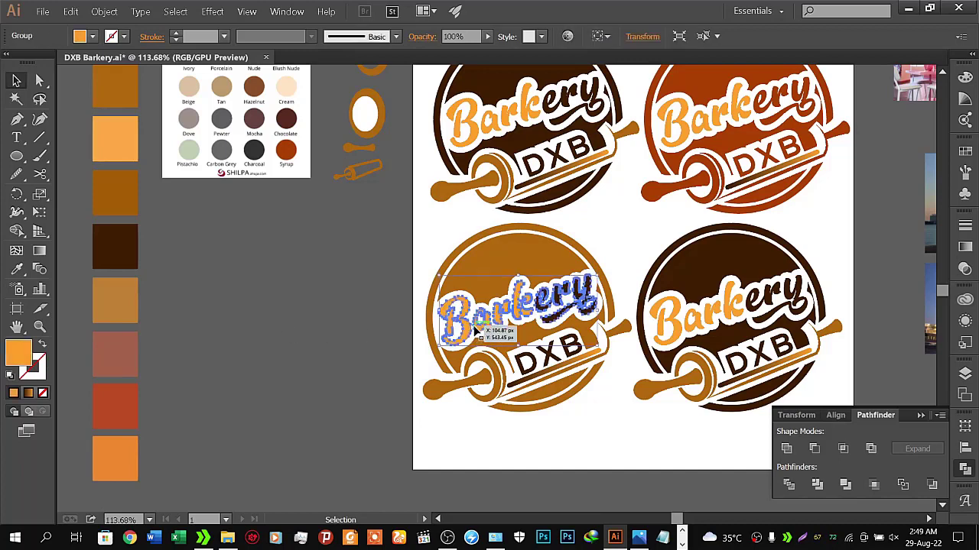
click(601, 280)
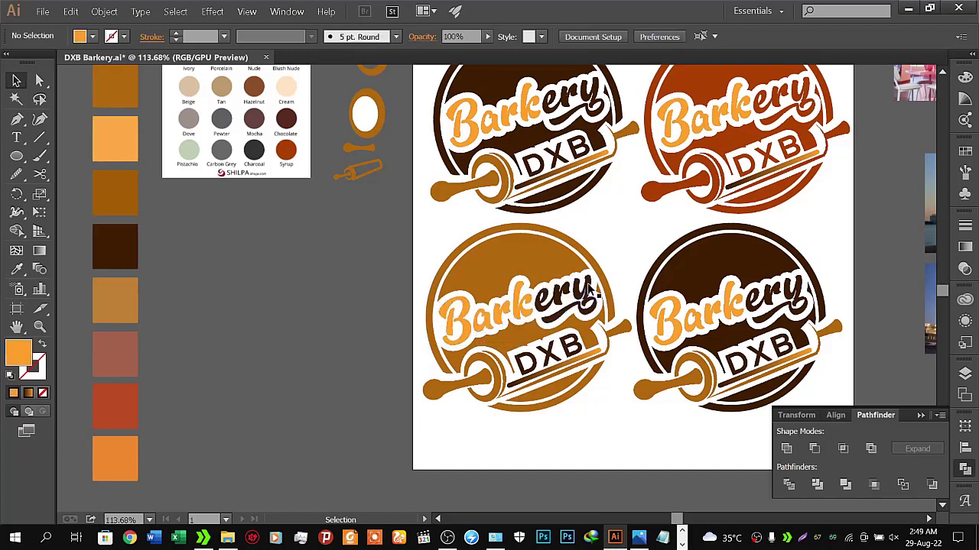
click(590, 288)
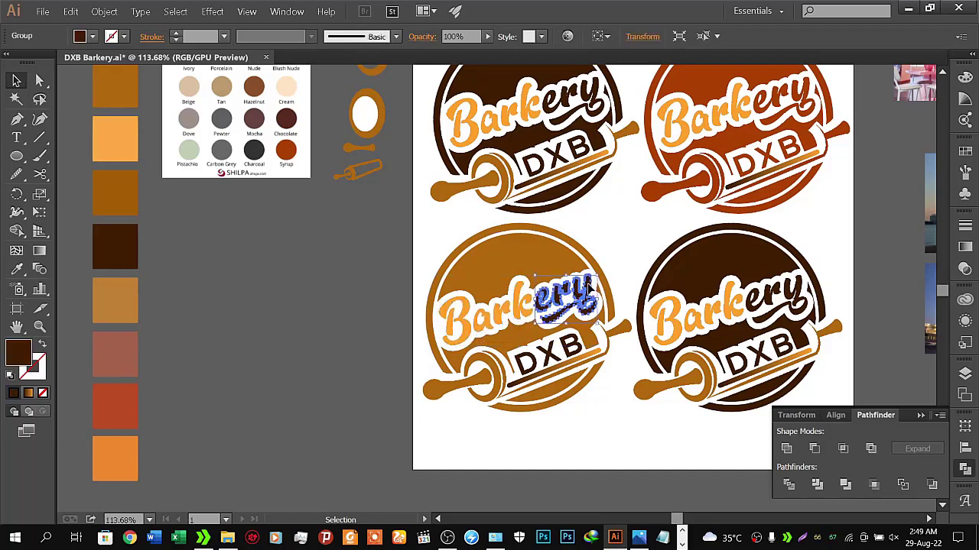
click(489, 325)
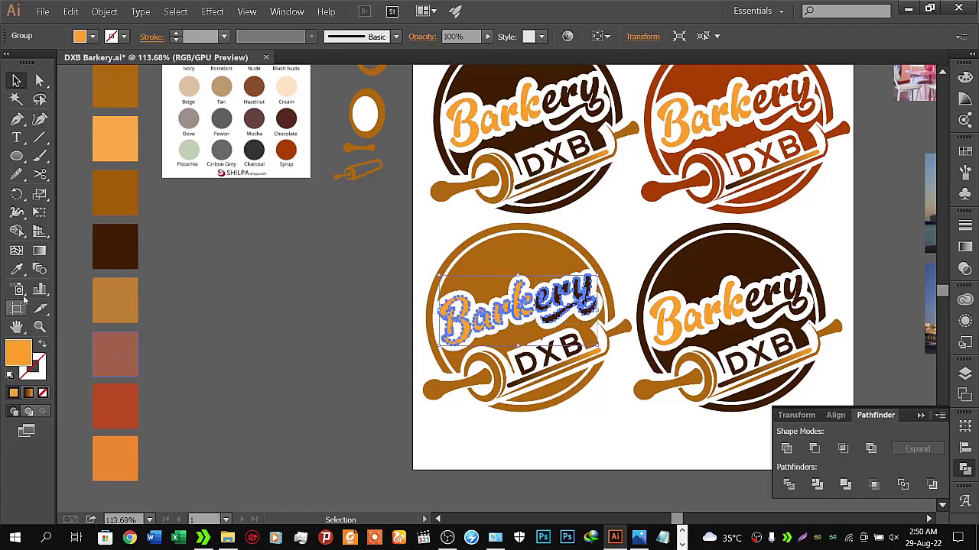
click(17, 268)
click(128, 353)
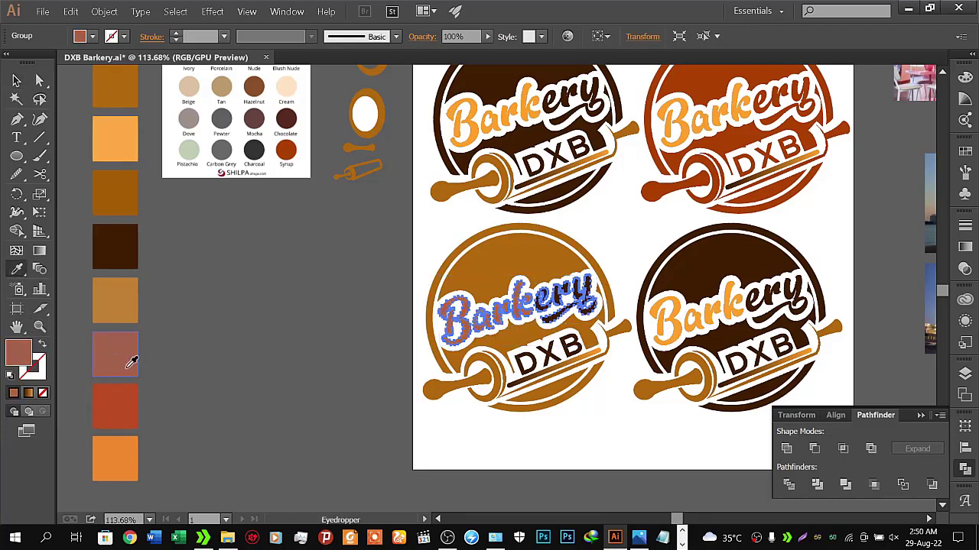
click(132, 391)
click(16, 79)
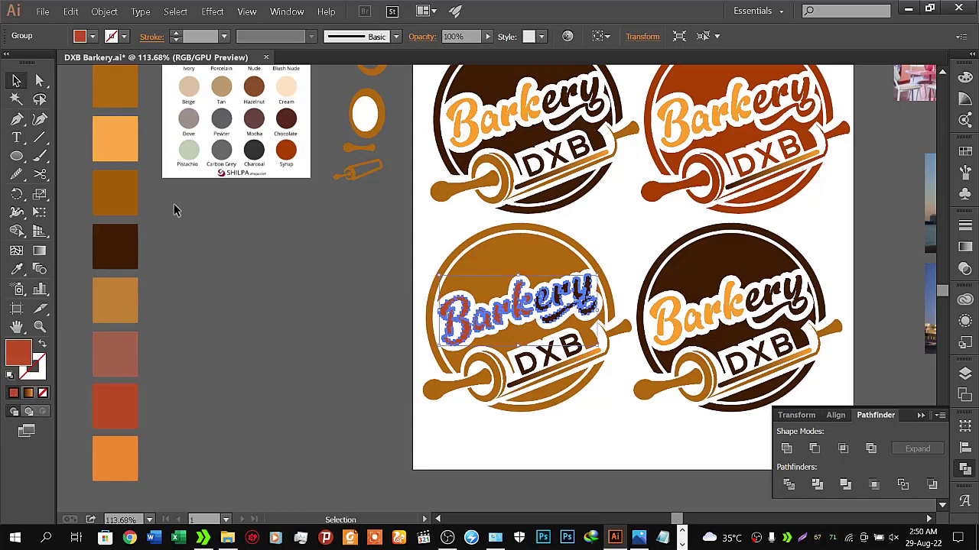
click(321, 319)
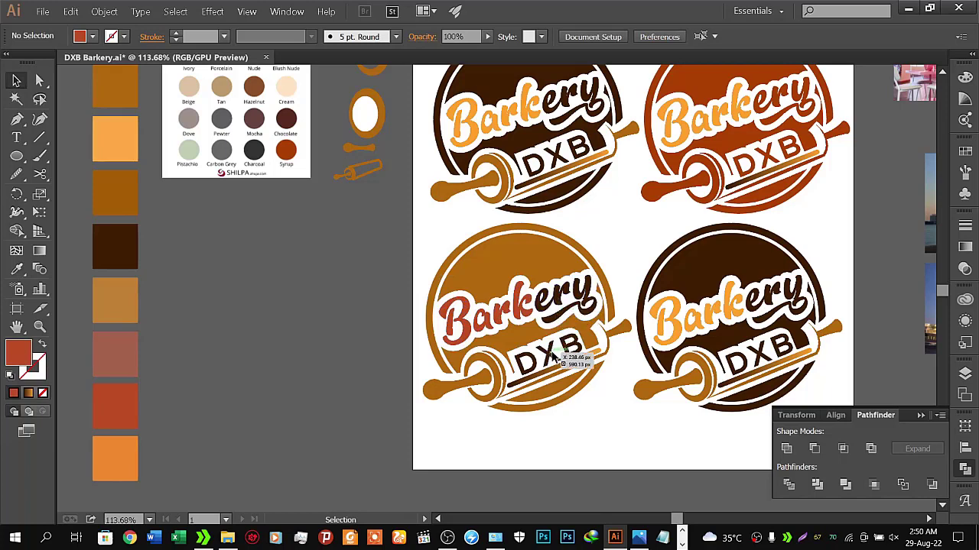
Step: Keep the ery letters dark brown and check the DXB lettering
click(570, 306)
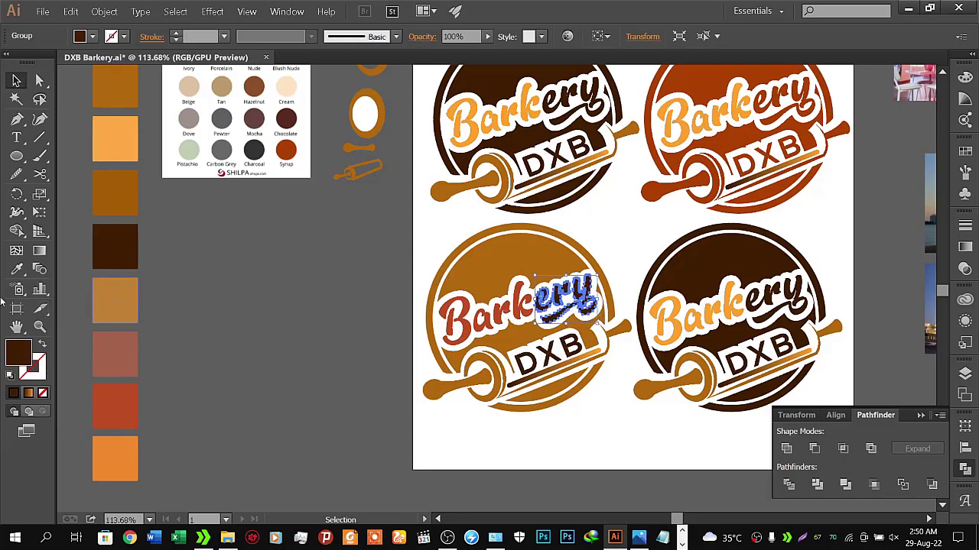
click(16, 268)
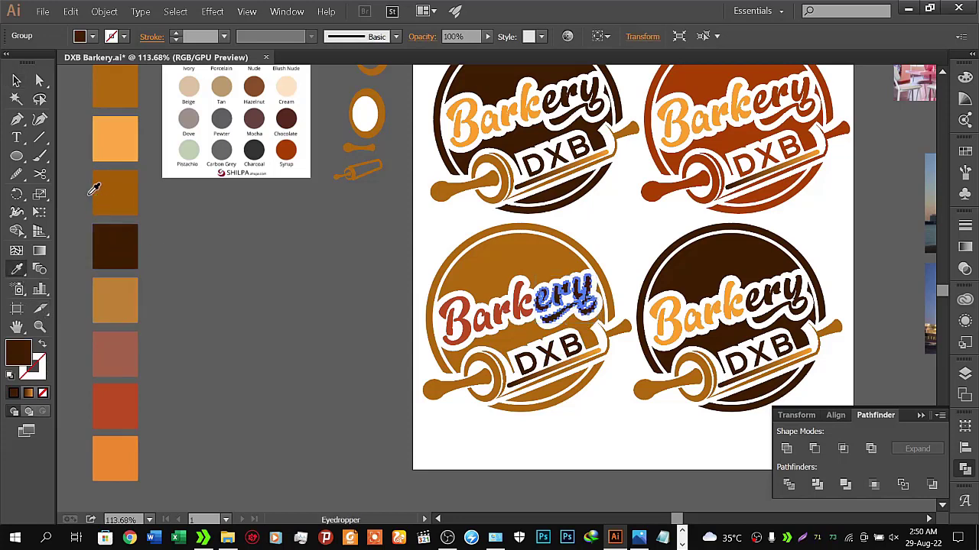
click(16, 80)
click(292, 298)
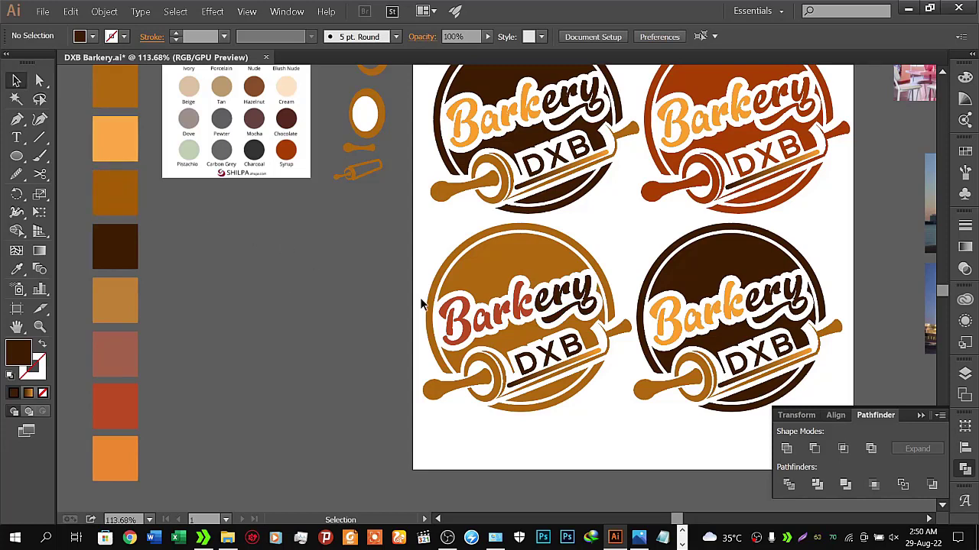
click(534, 367)
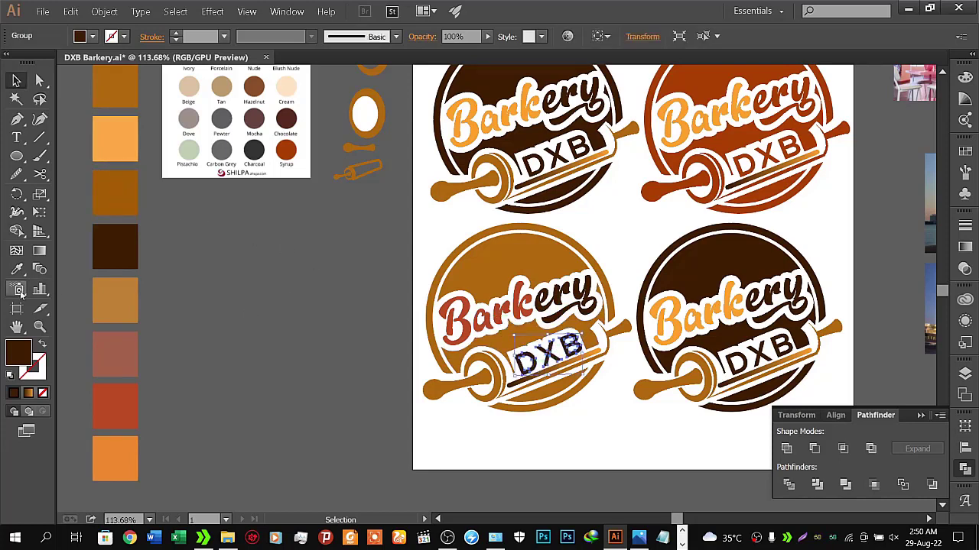
click(244, 340)
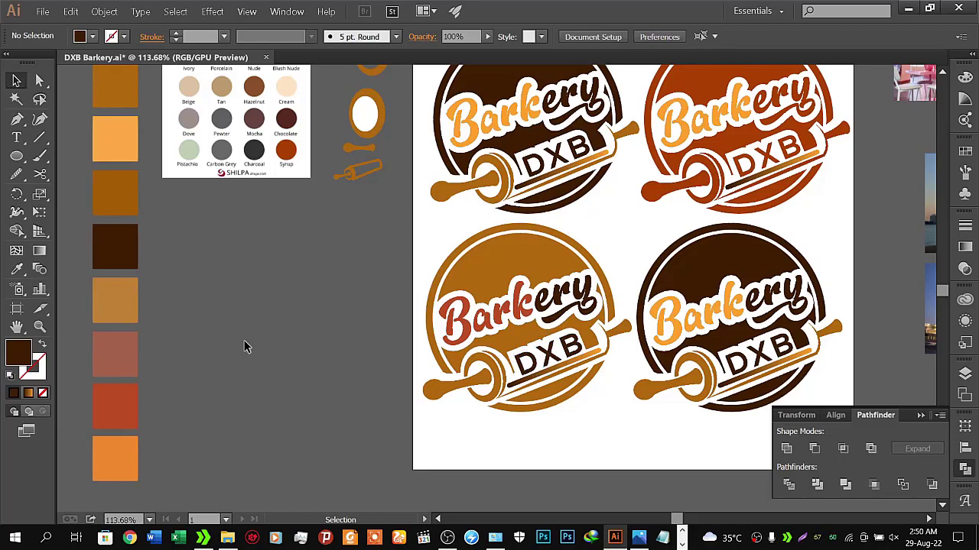
mouse_move(522, 311)
mouse_down()
mouse_move(526, 328)
mouse_move(518, 276)
mouse_up()
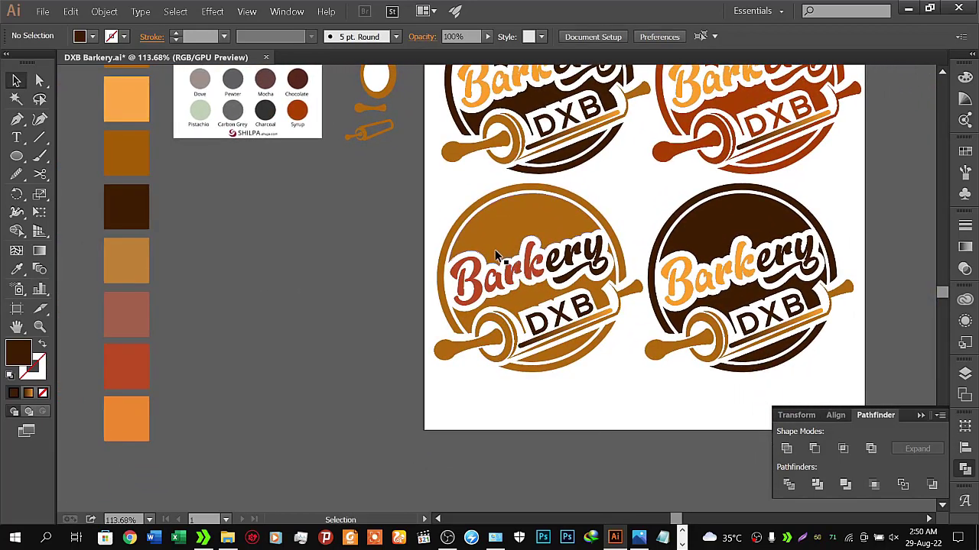
Step: Recolour the lower-right logo's dark background, DXB surround and ring shapes orange
click(732, 228)
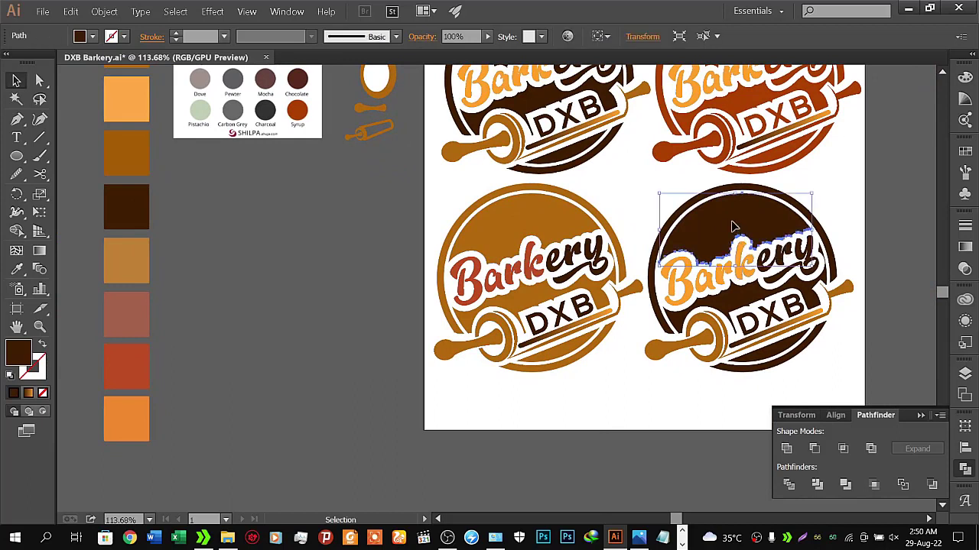
shift+click(811, 295)
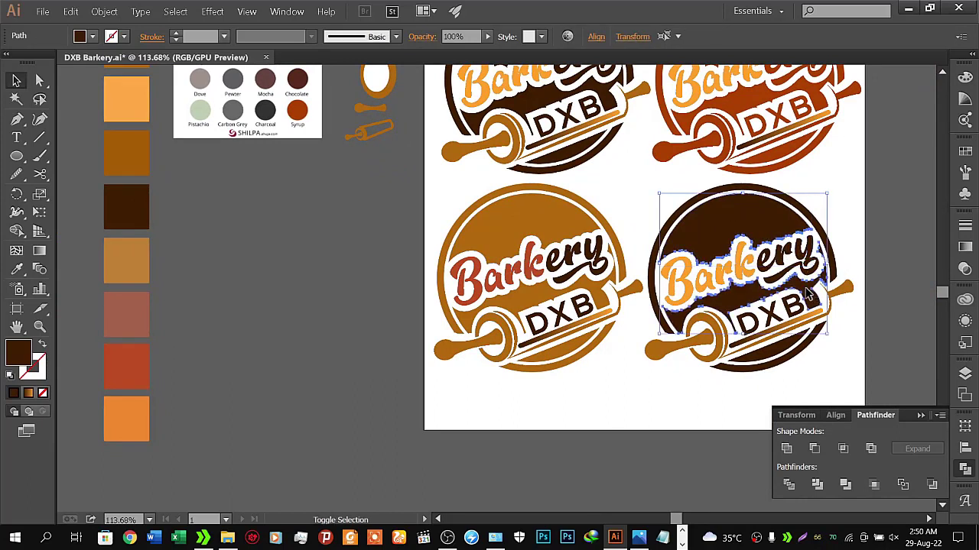
shift+click(795, 354)
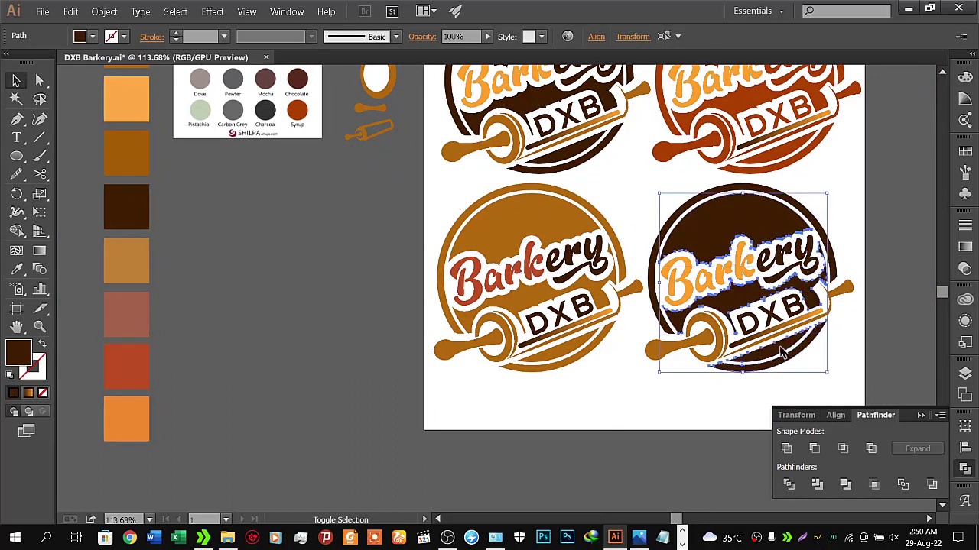
shift+click(815, 222)
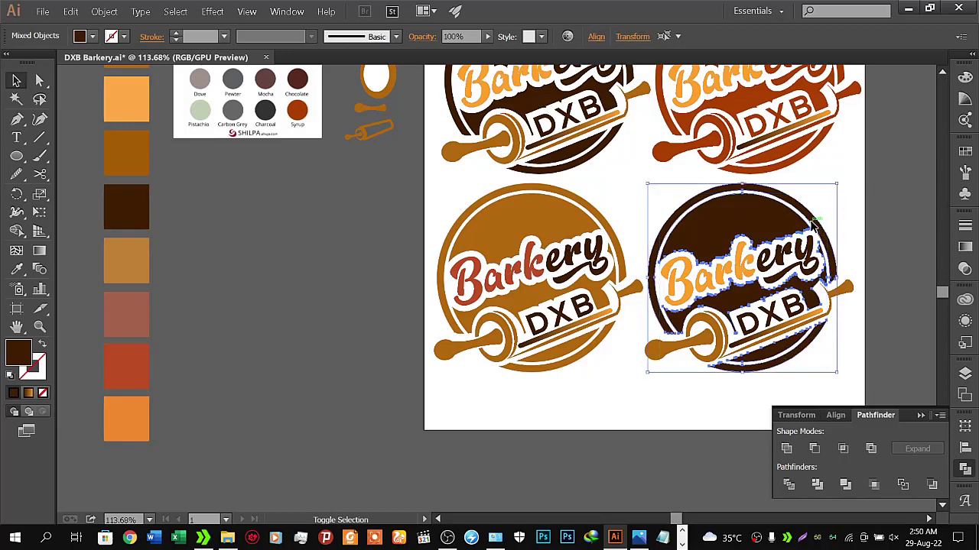
click(17, 269)
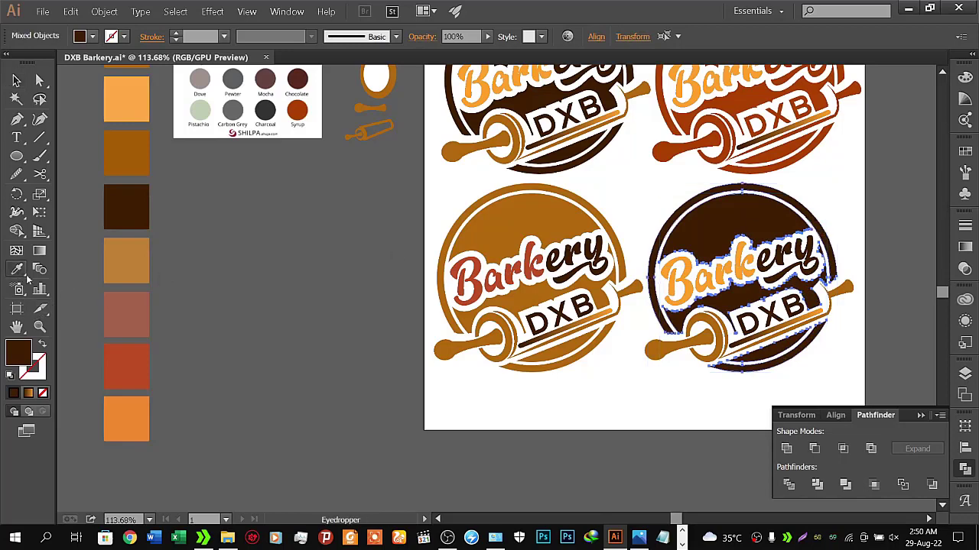
click(130, 353)
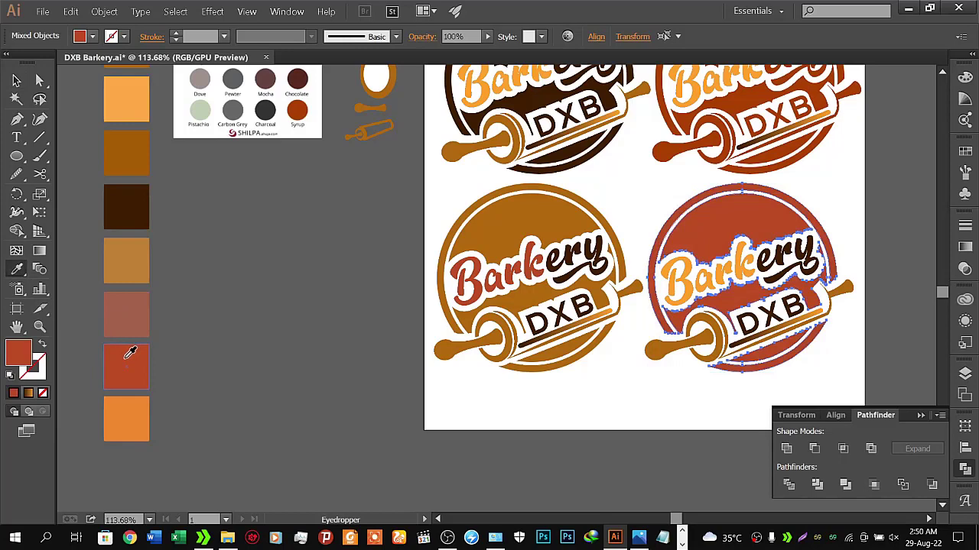
click(145, 419)
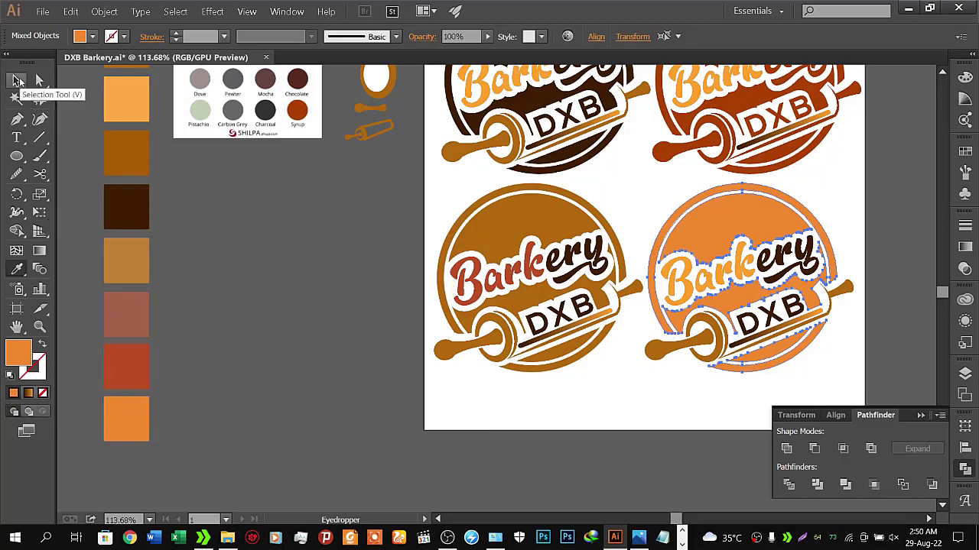
click(19, 81)
click(225, 310)
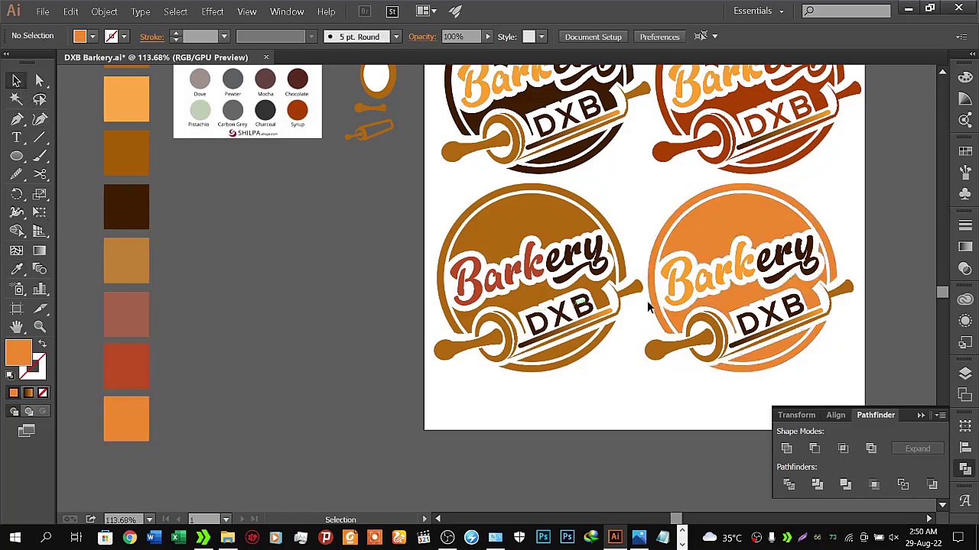
Step: Colour the lower-right logo's Barkery lettering dark brown
click(695, 286)
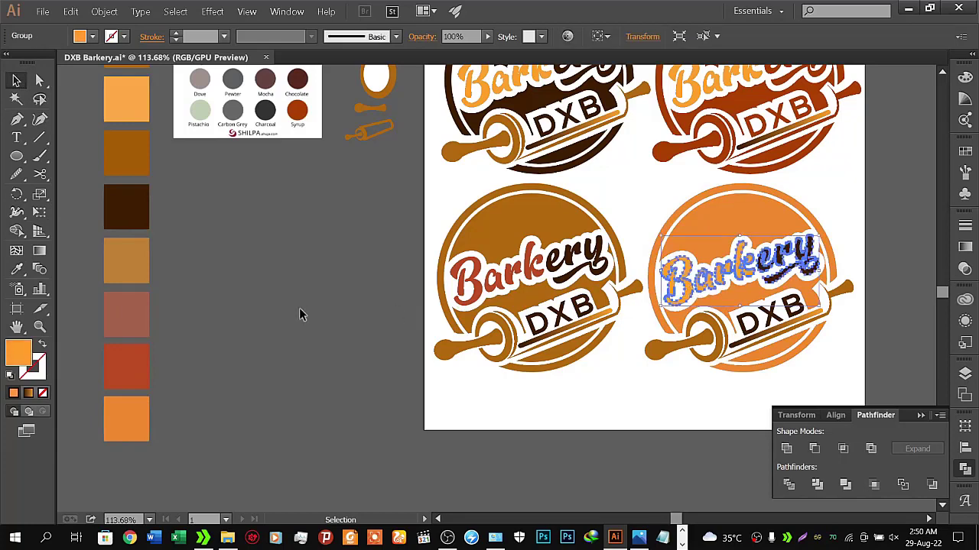
click(17, 269)
click(127, 207)
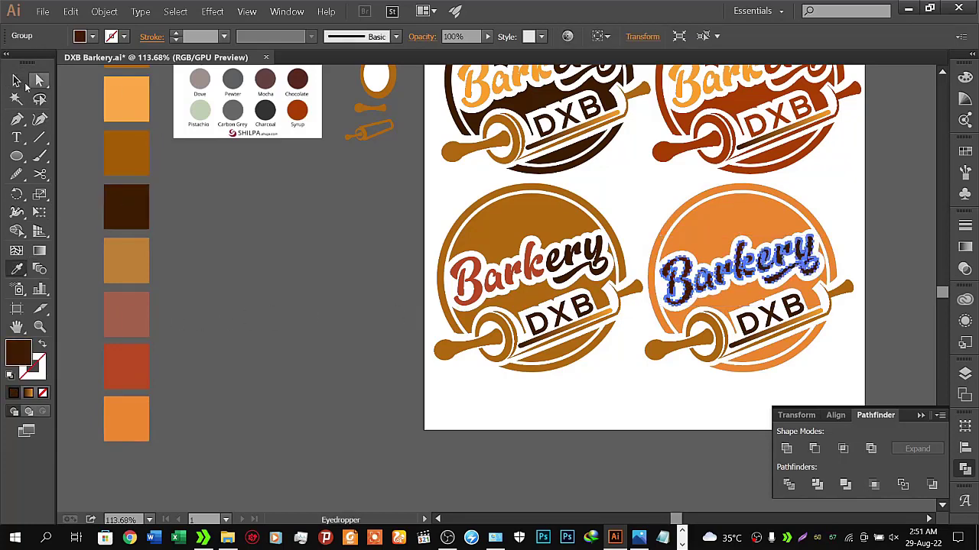
click(17, 81)
click(302, 219)
Step: Colour the ery letters orange and save DXB Barkery.ai
click(806, 262)
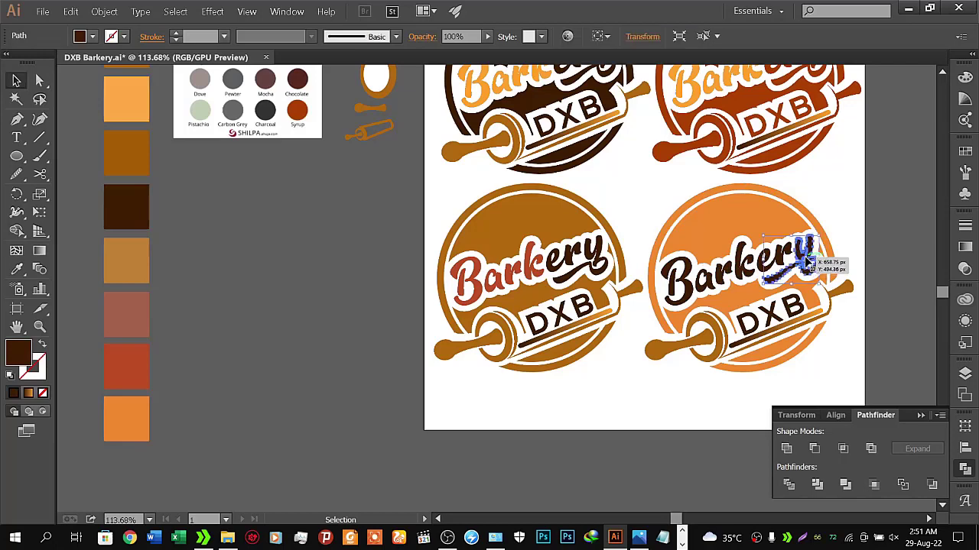
shift+click(779, 261)
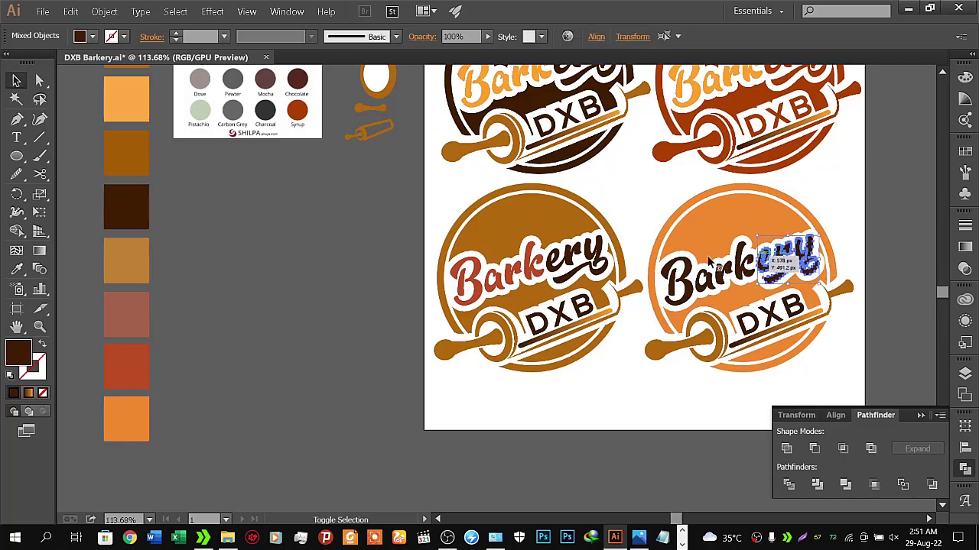
click(16, 268)
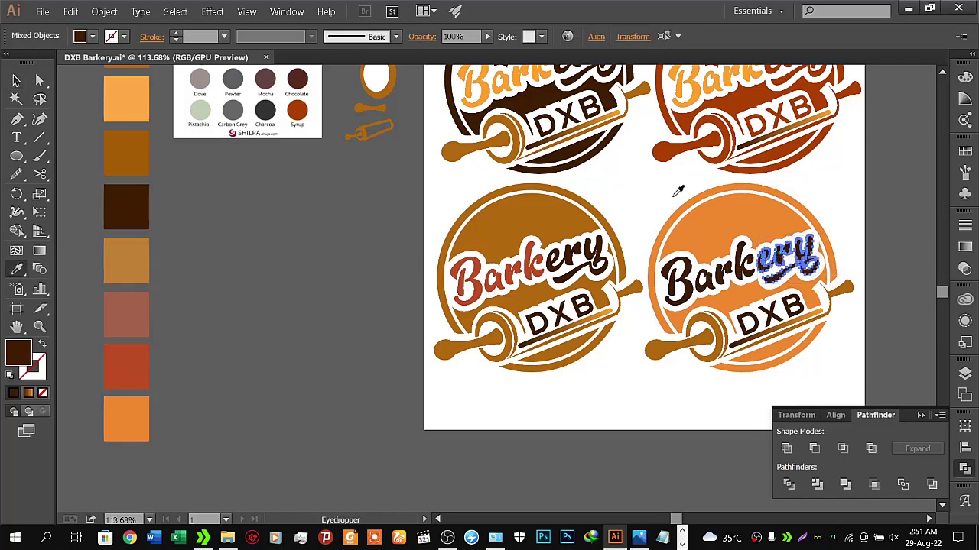
click(734, 213)
key(v)
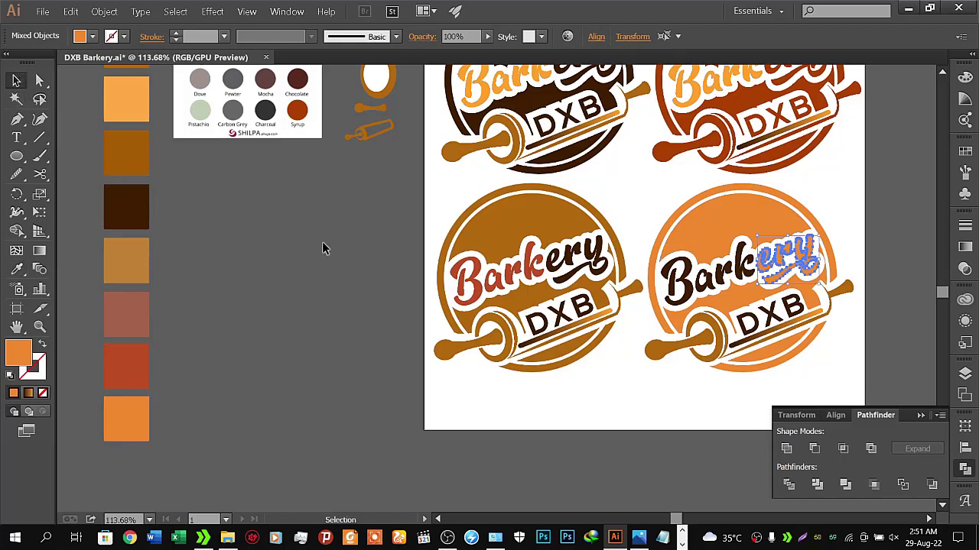
click(332, 254)
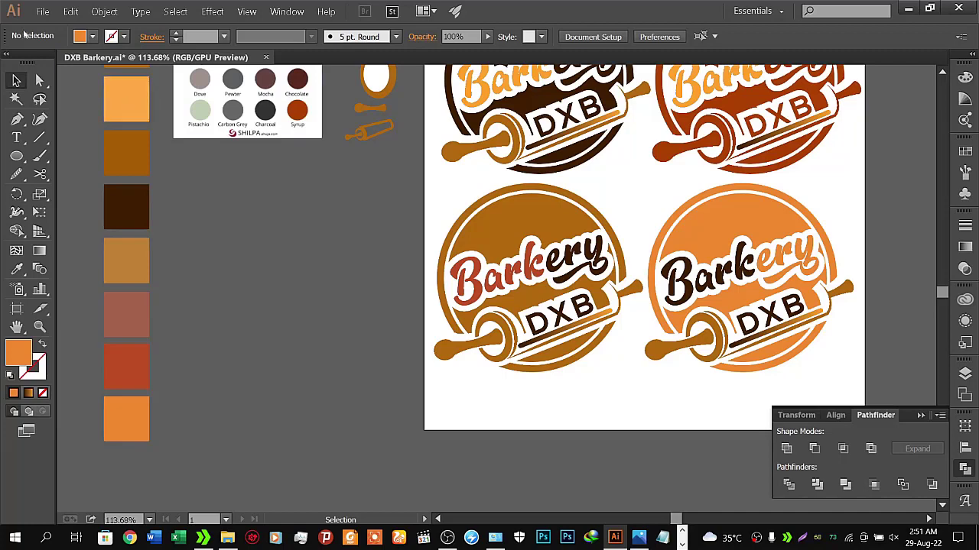
click(43, 11)
click(66, 104)
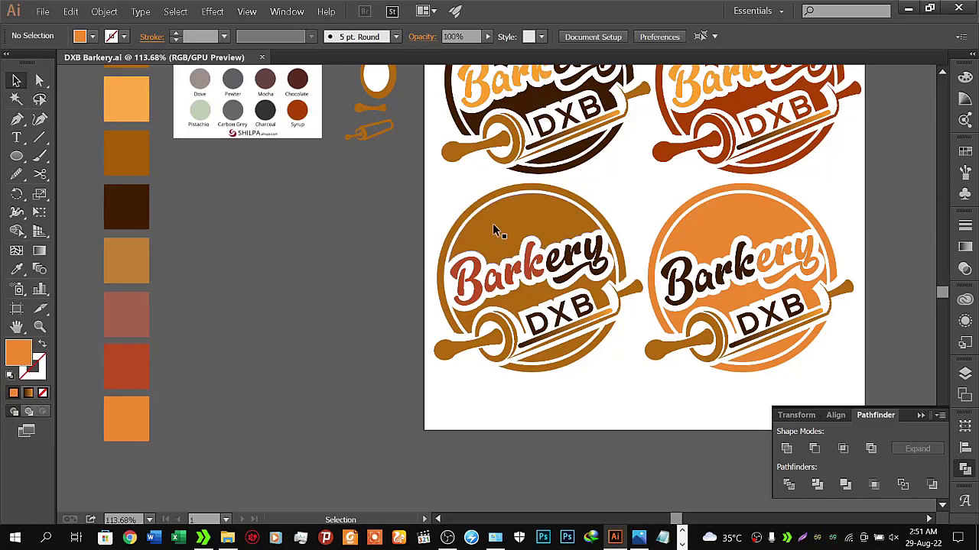
Step: Pan to show the full 2×2 logo grid and open the top-right DXB banner's Gradient panel
key(space)
mouse_move(226, 274)
mouse_down()
mouse_move(296, 291)
mouse_move(269, 262)
mouse_up()
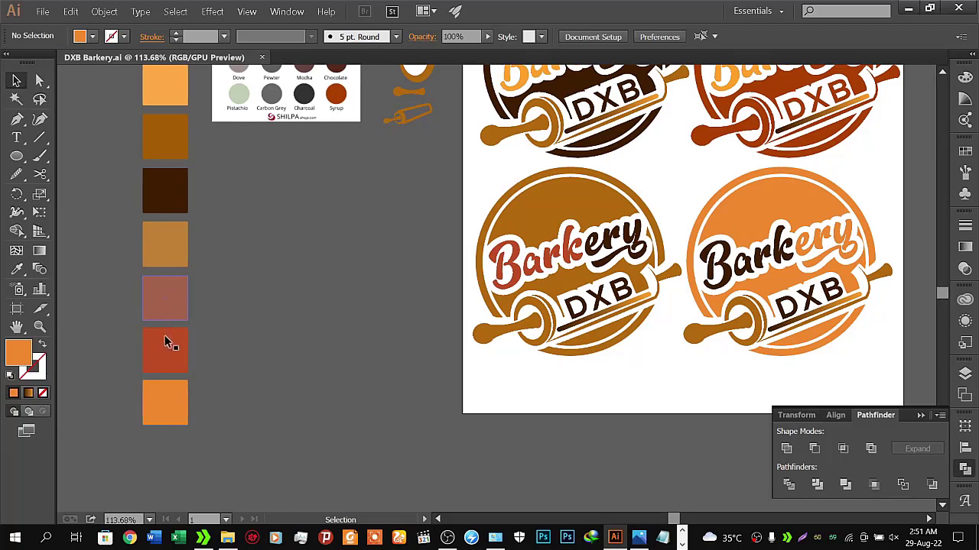
key(space)
mouse_move(382, 169)
mouse_down()
mouse_move(385, 344)
mouse_move(383, 329)
mouse_up()
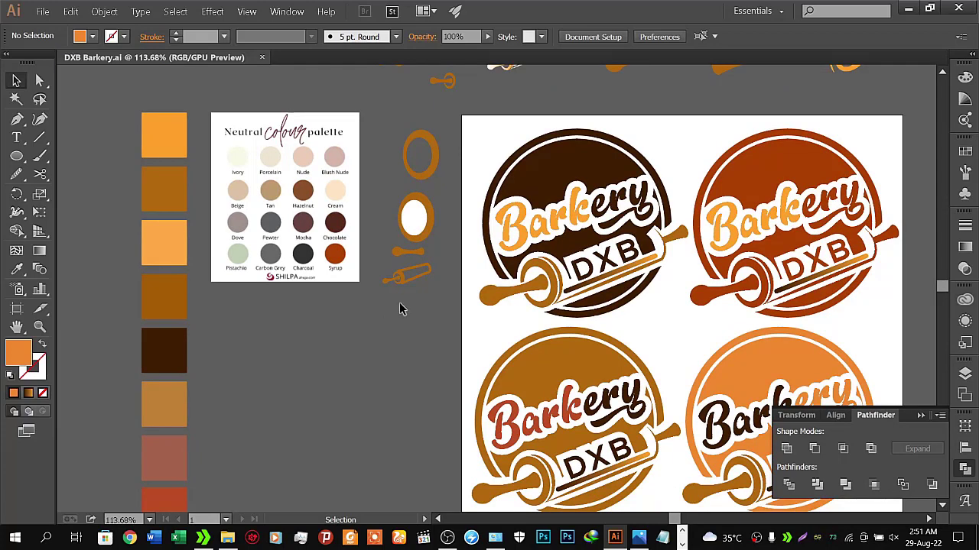
drag(698, 334, 399, 288)
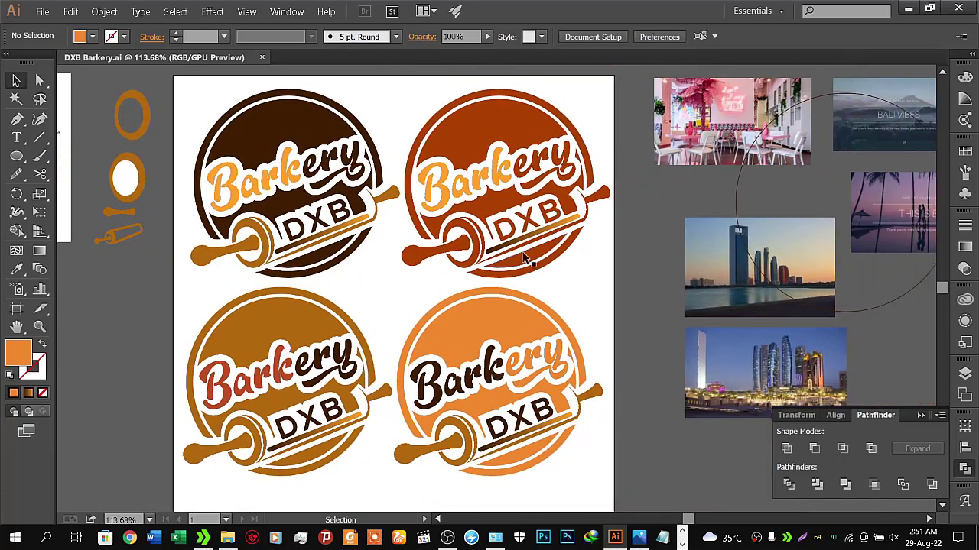
click(544, 235)
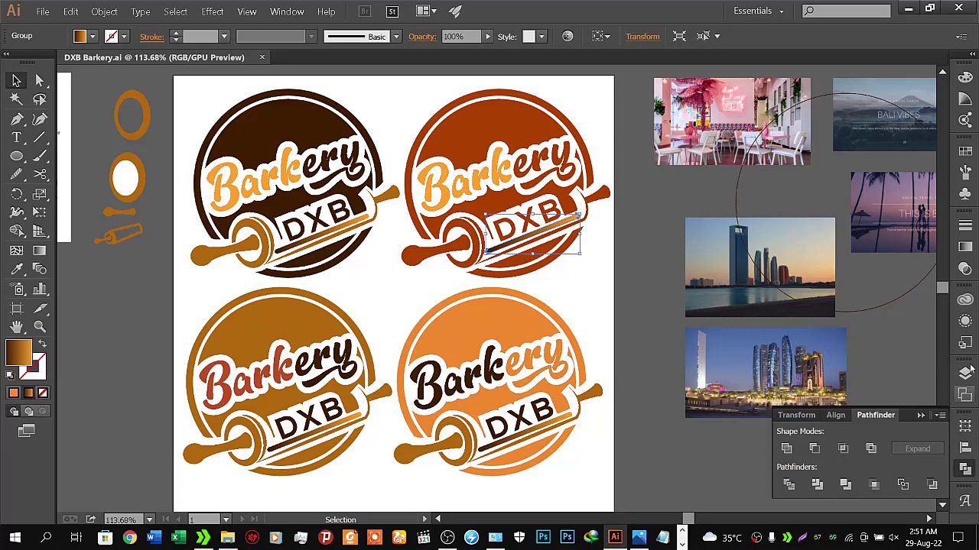
click(965, 249)
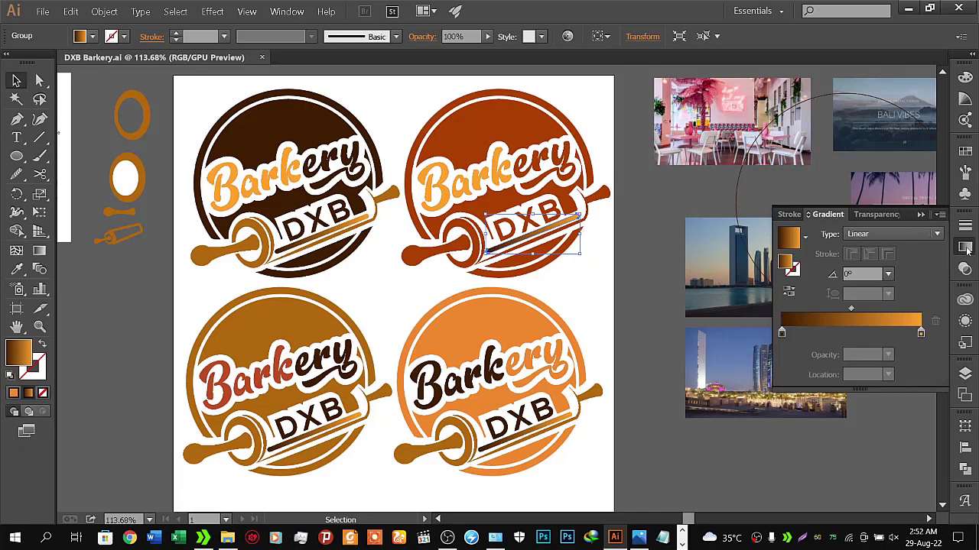
Step: Check the exact fill colour of the top-right logo's orange background, changing nothing
click(493, 137)
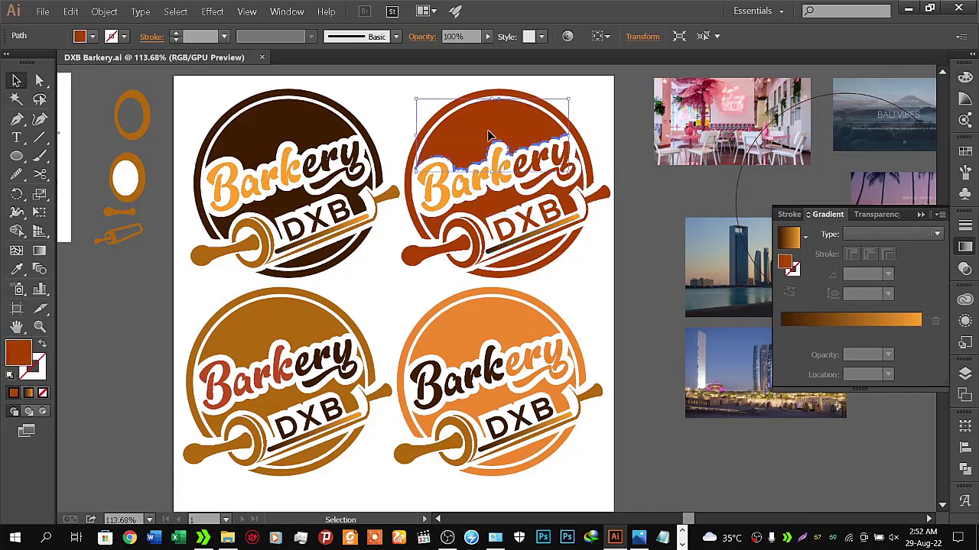
double_click(20, 353)
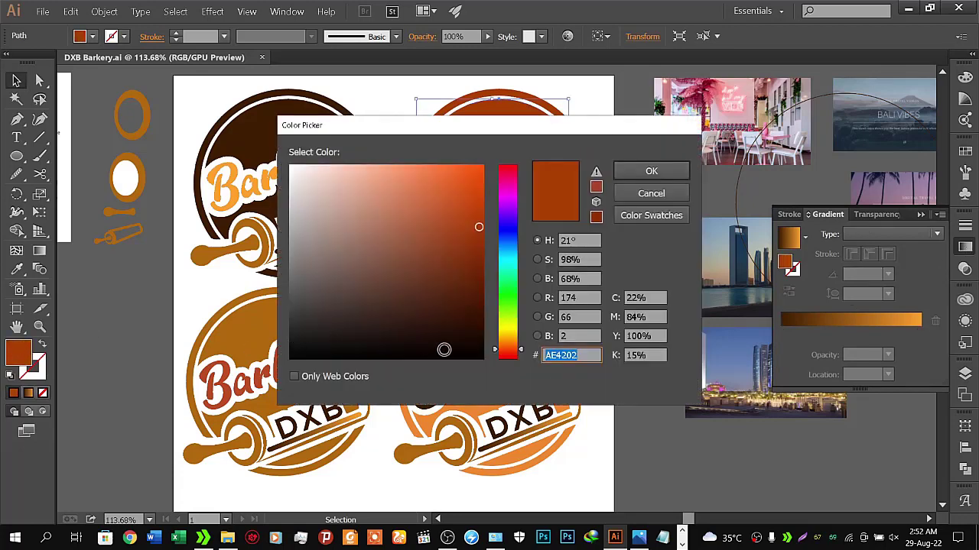
click(631, 171)
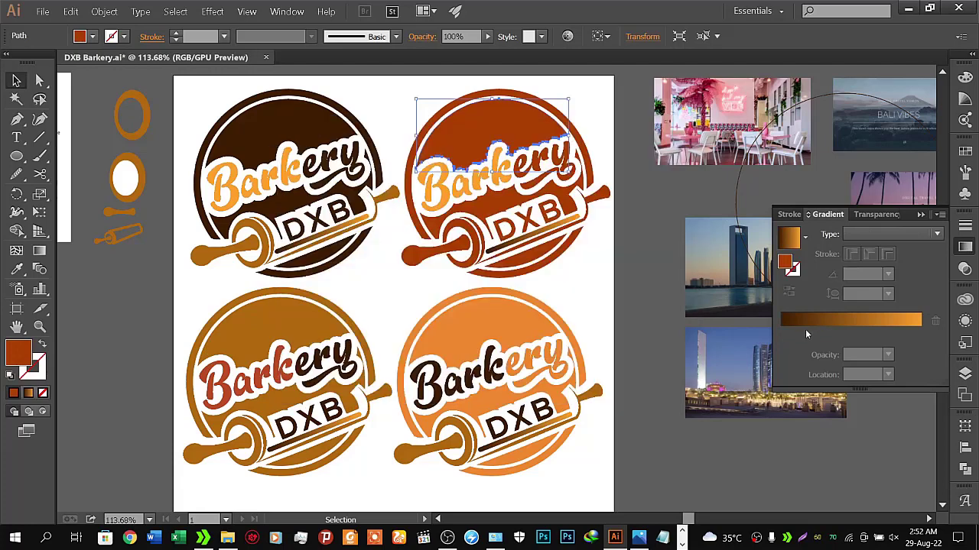
click(545, 241)
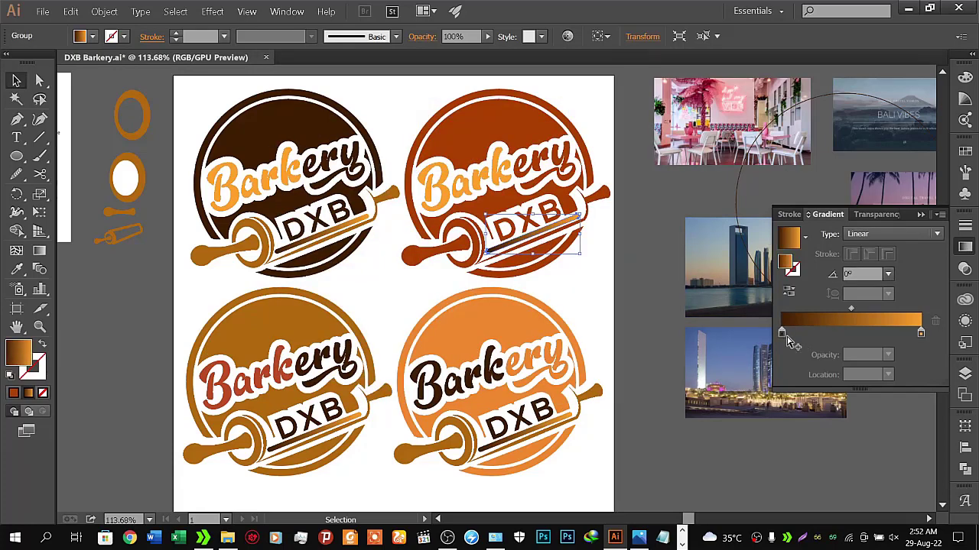
Step: Paste the orange hex into the top-right banner gradient's left stop, then select the lower-right banner
double_click(781, 333)
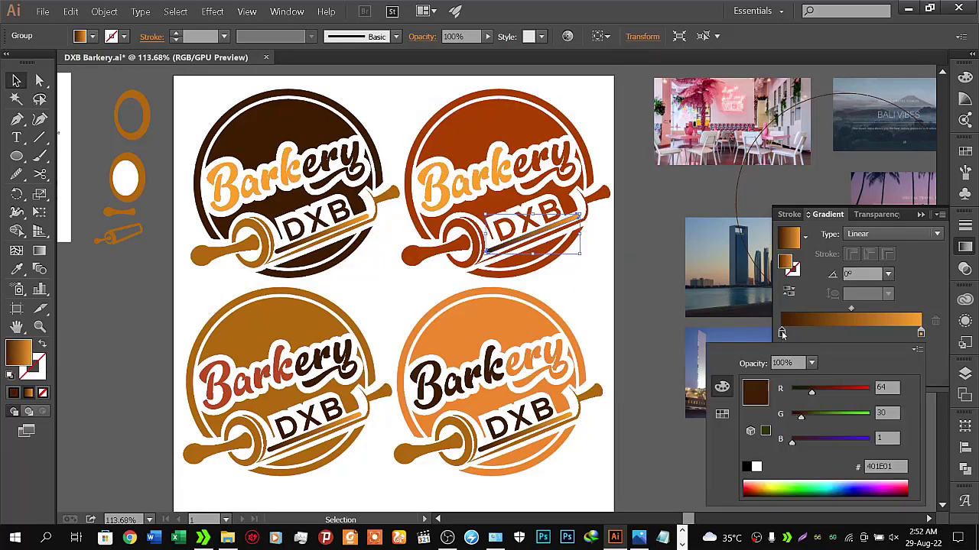
click(885, 466)
double_click(886, 466)
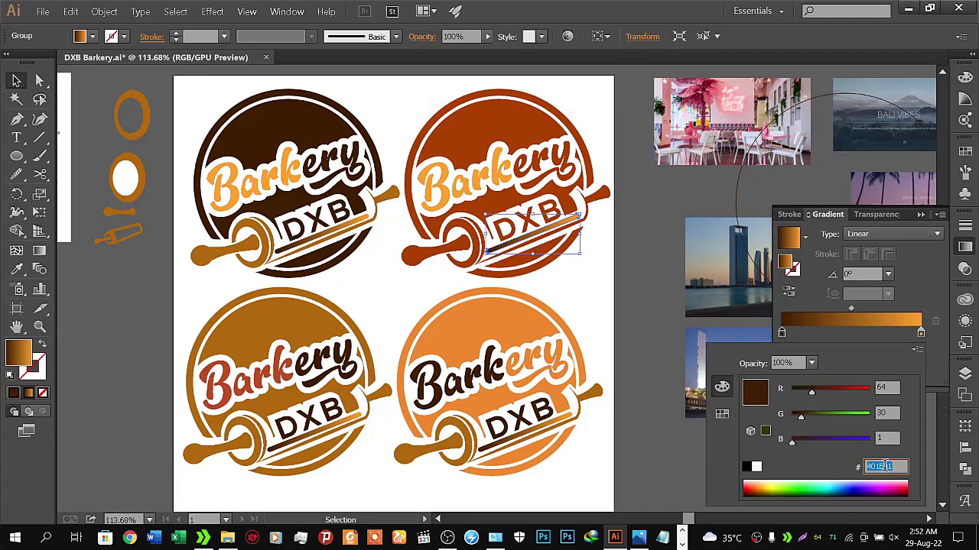
key(ctrl+v)
key(Return)
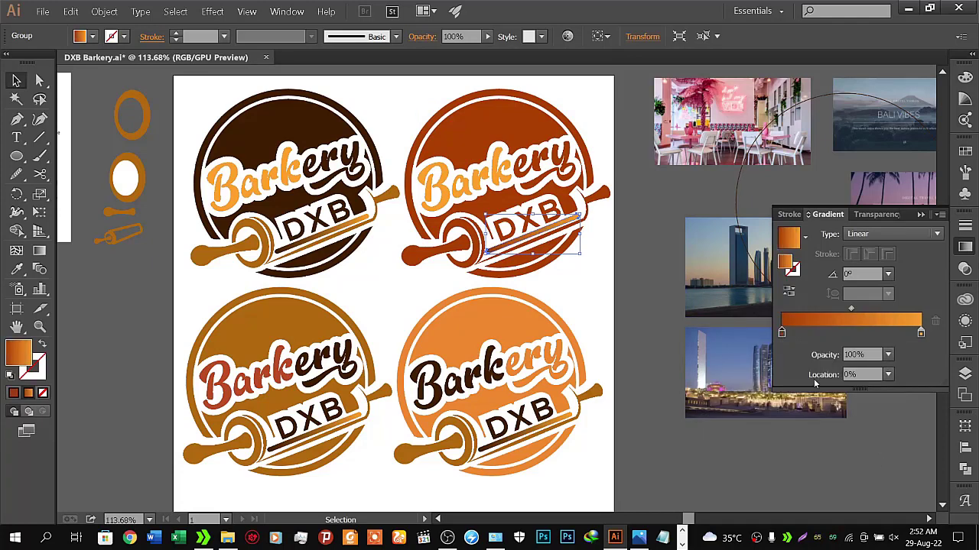
click(804, 236)
click(584, 276)
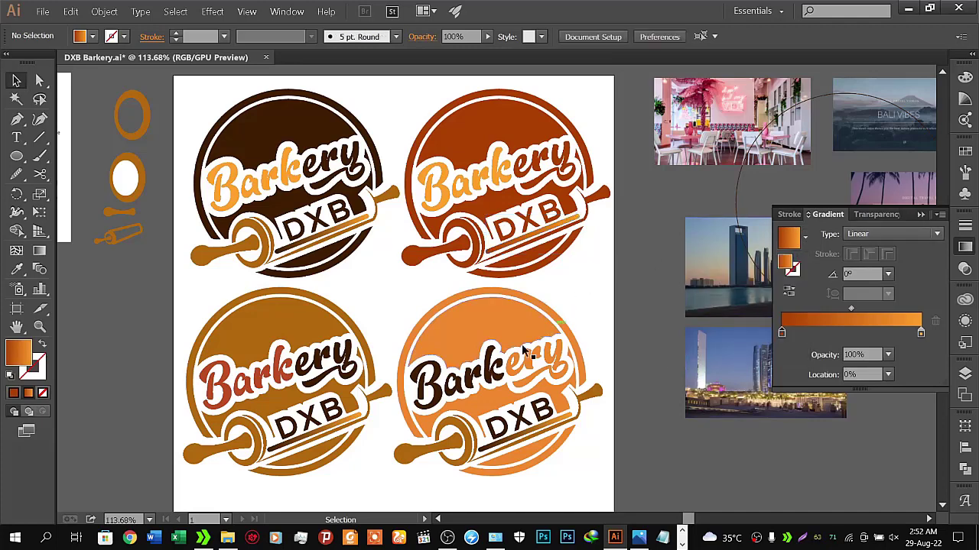
click(535, 432)
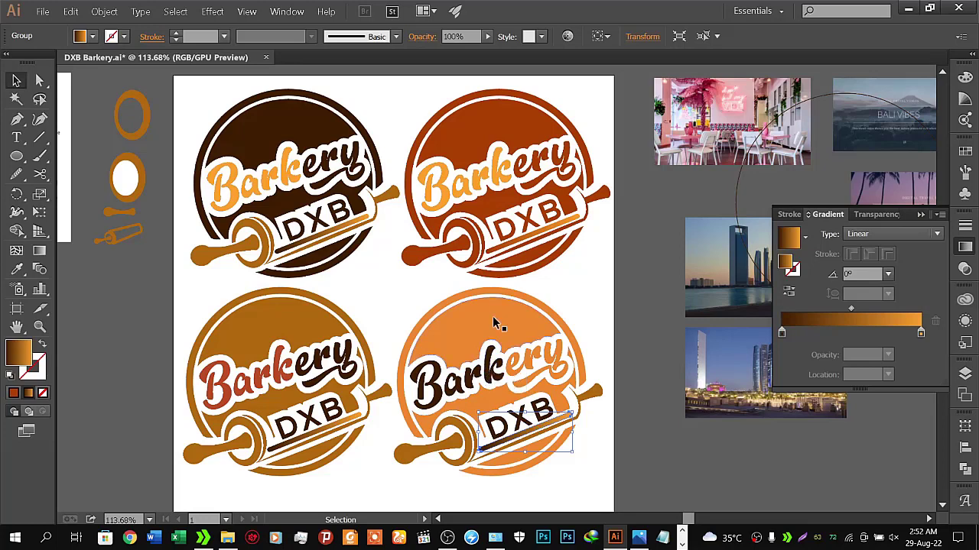
Step: Set the lower-right banner gradient's right stop to F28C2E, after checking its circle's orange
click(494, 323)
double_click(19, 351)
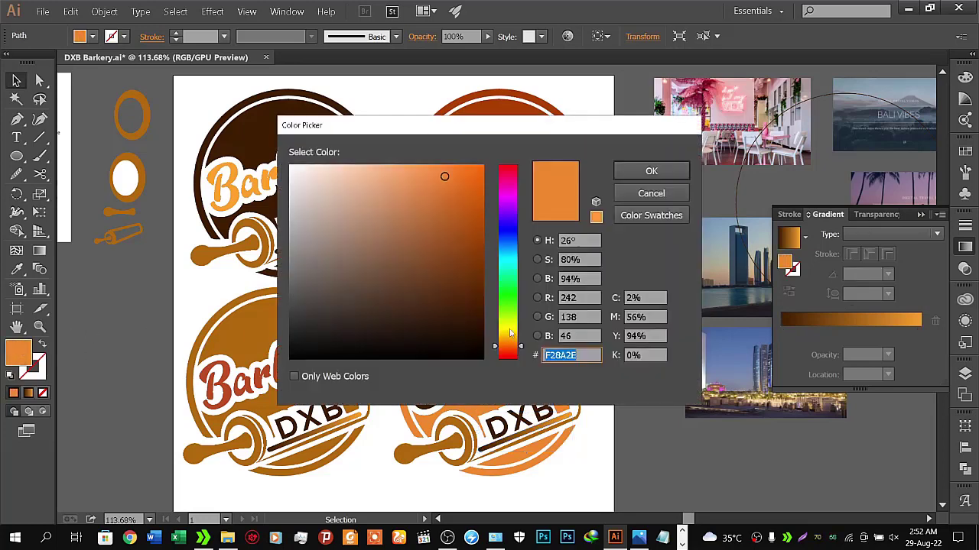
click(651, 171)
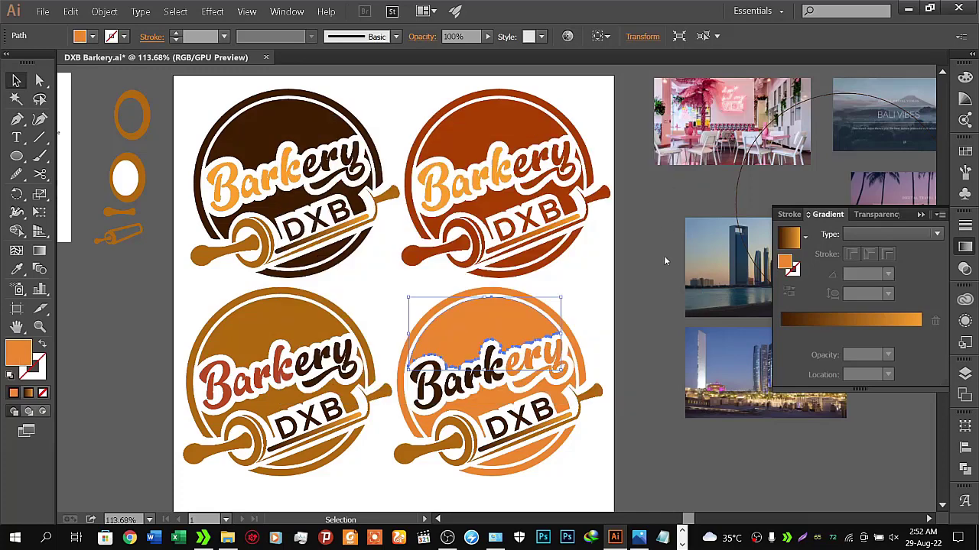
click(534, 429)
double_click(921, 333)
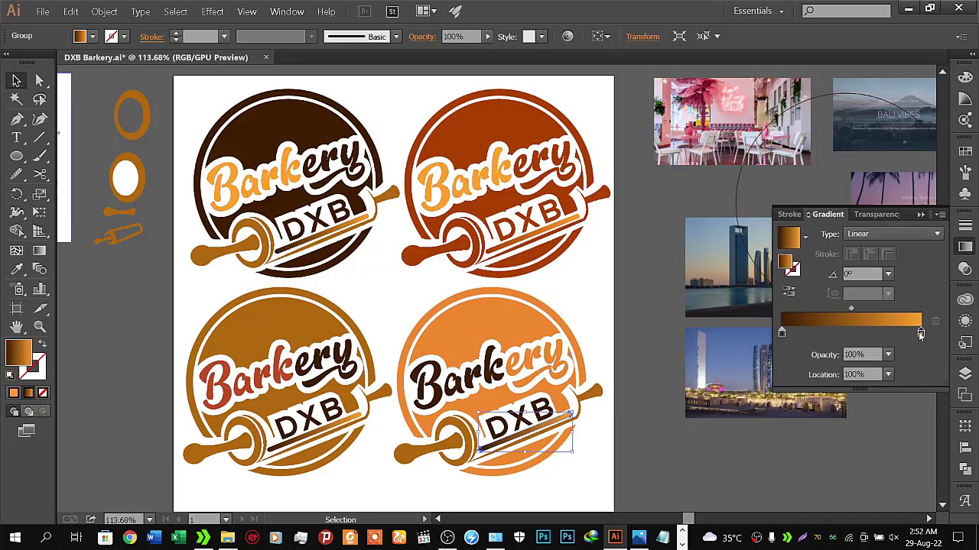
click(881, 467)
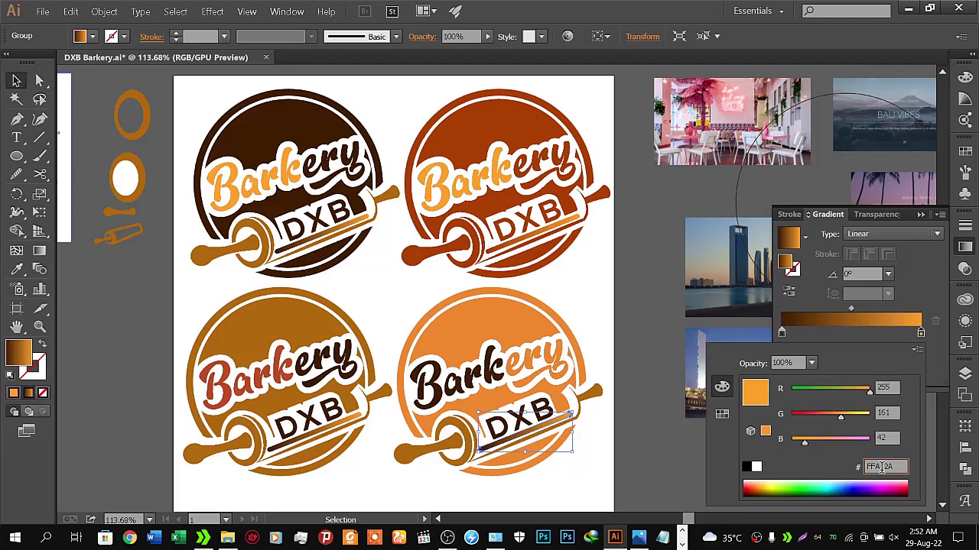
text(F28C2E)
key(Return)
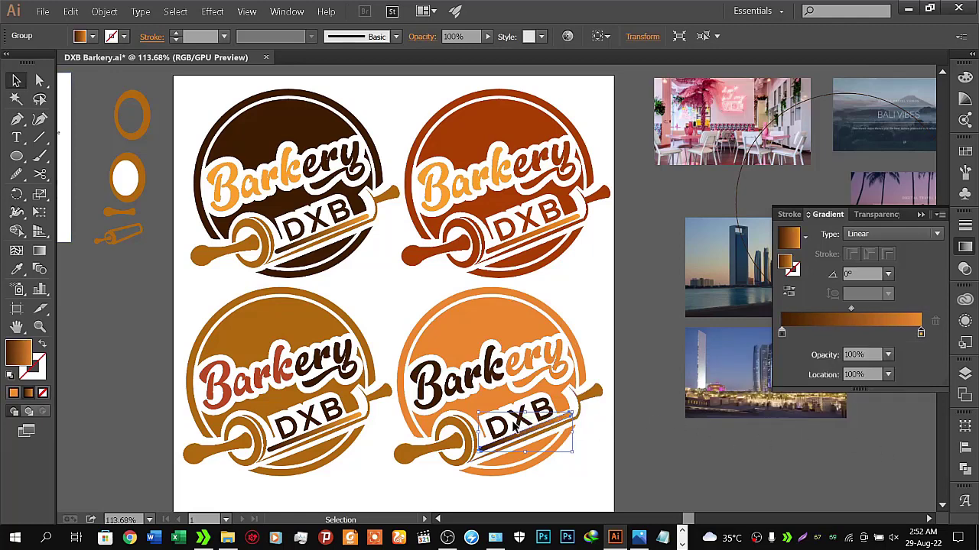
Step: Confirm the lower-right Barkery lettering fill as dark brown 401E01
drag(427, 392, 419, 399)
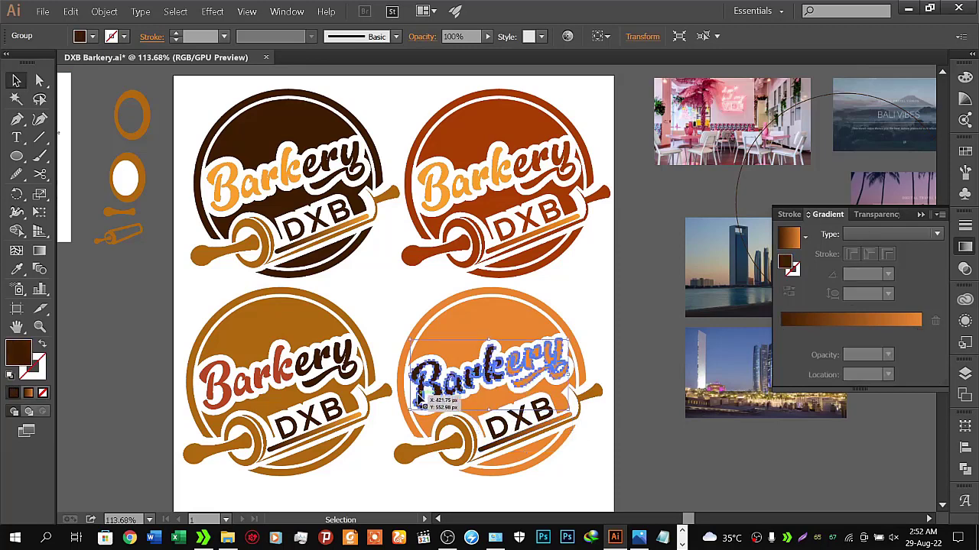
double_click(18, 352)
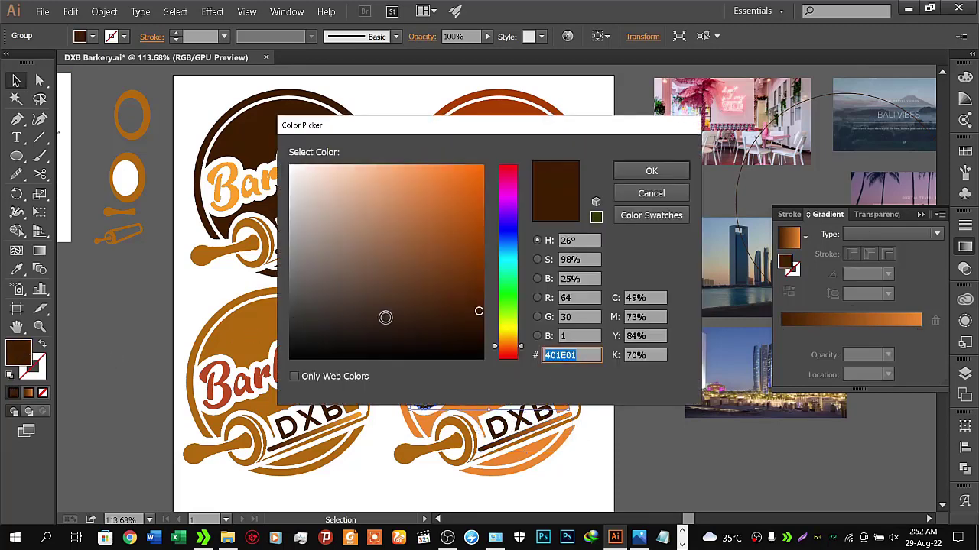
click(644, 173)
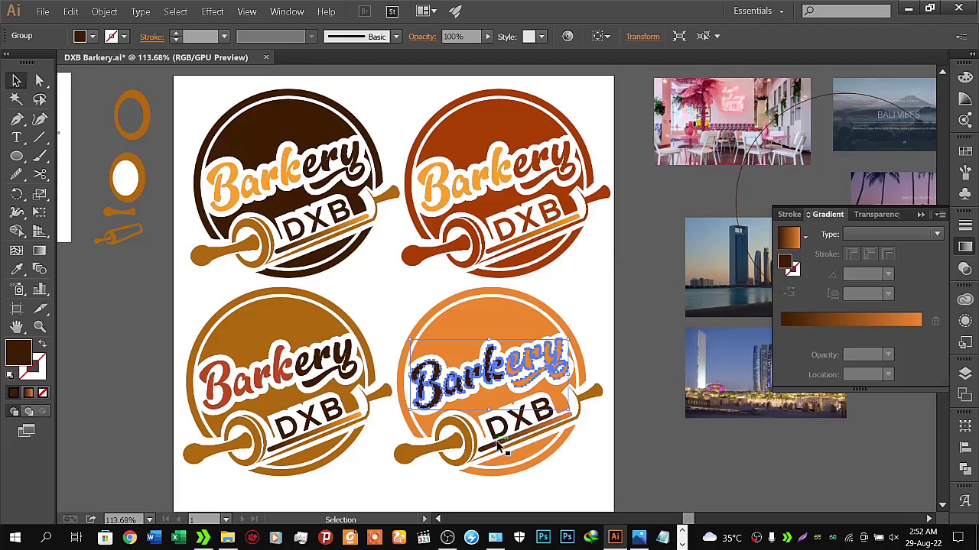
Step: Keep the lower-right banner gradient's left stop dark brown, then pan the lower logos higher
click(515, 436)
double_click(782, 332)
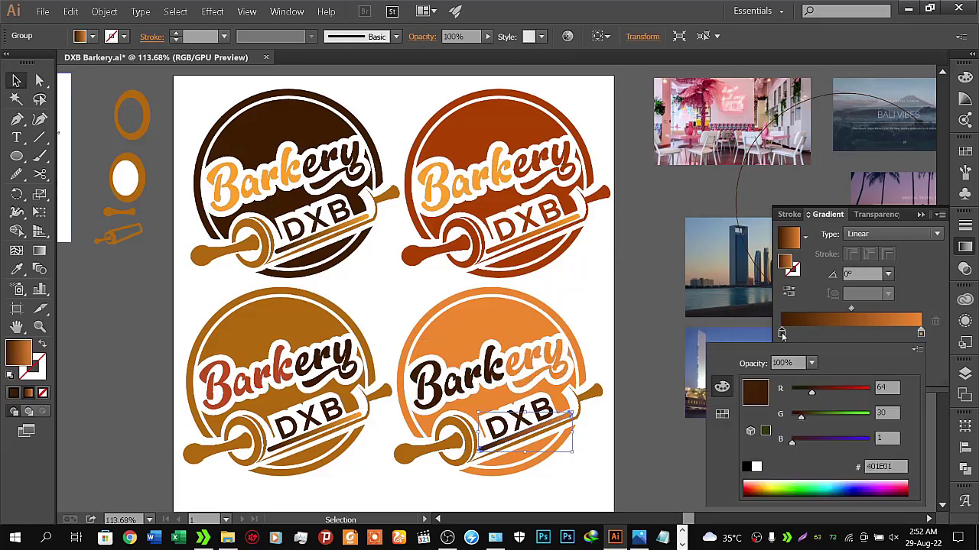
click(885, 467)
key(Return)
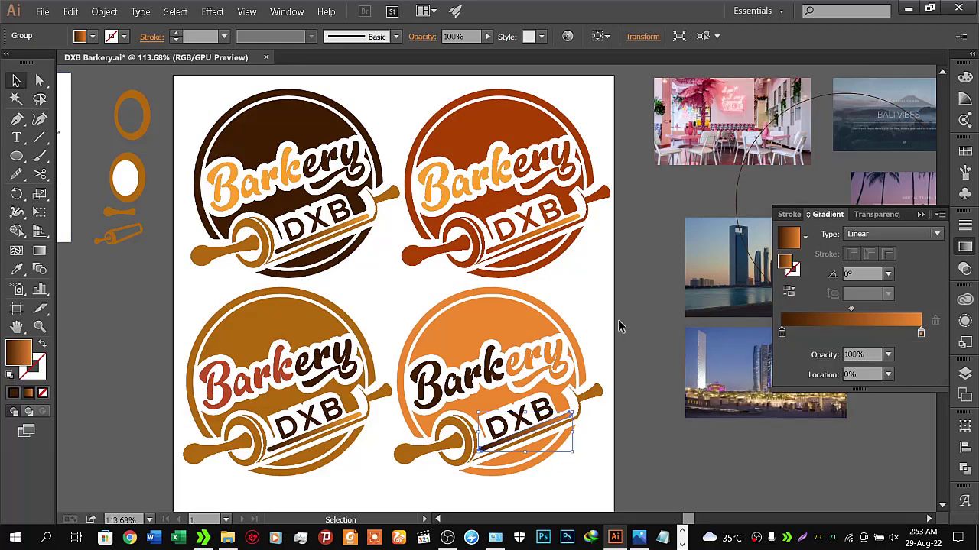
click(618, 318)
drag(497, 350, 616, 289)
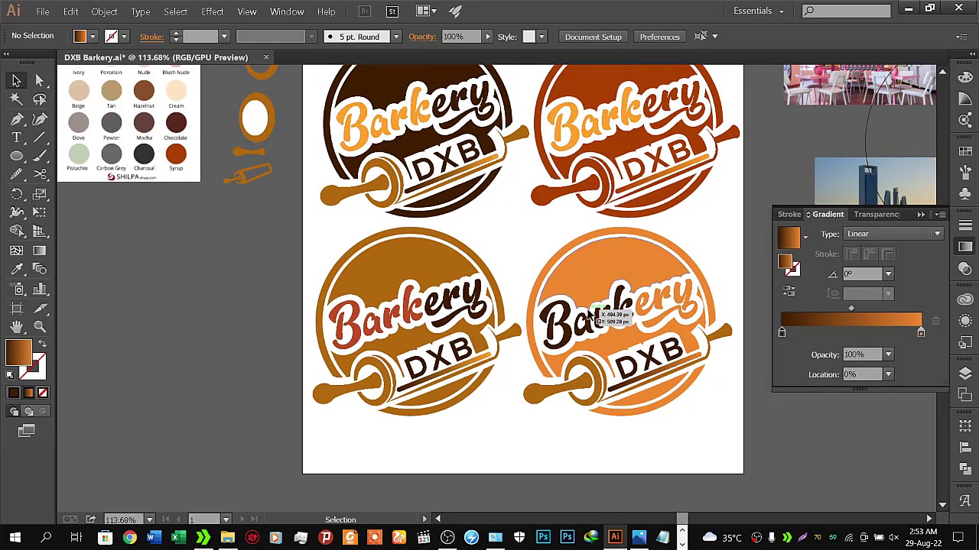
Step: Eyedrop the Barkery red onto the lower-left DXB lettering and confirm it is BF4E24
click(428, 369)
click(16, 268)
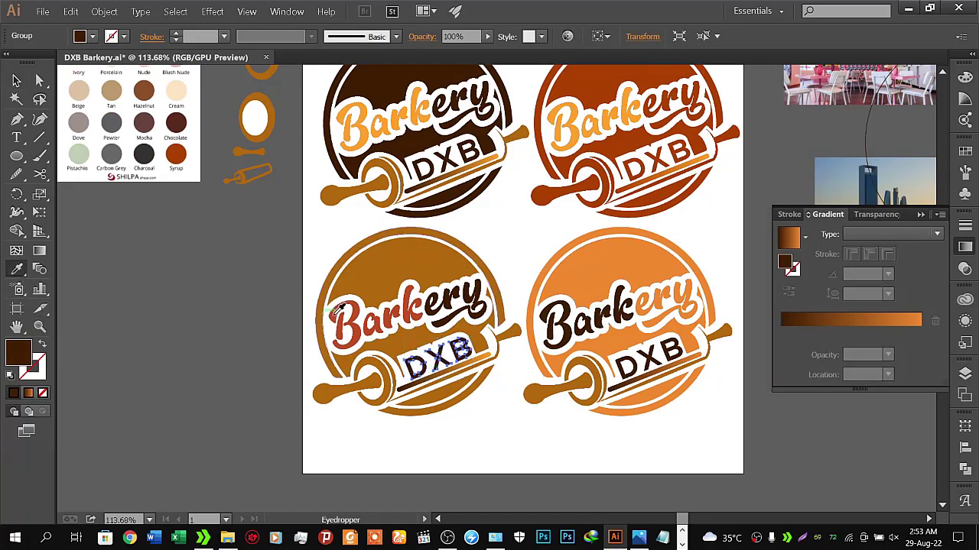
click(335, 305)
click(16, 80)
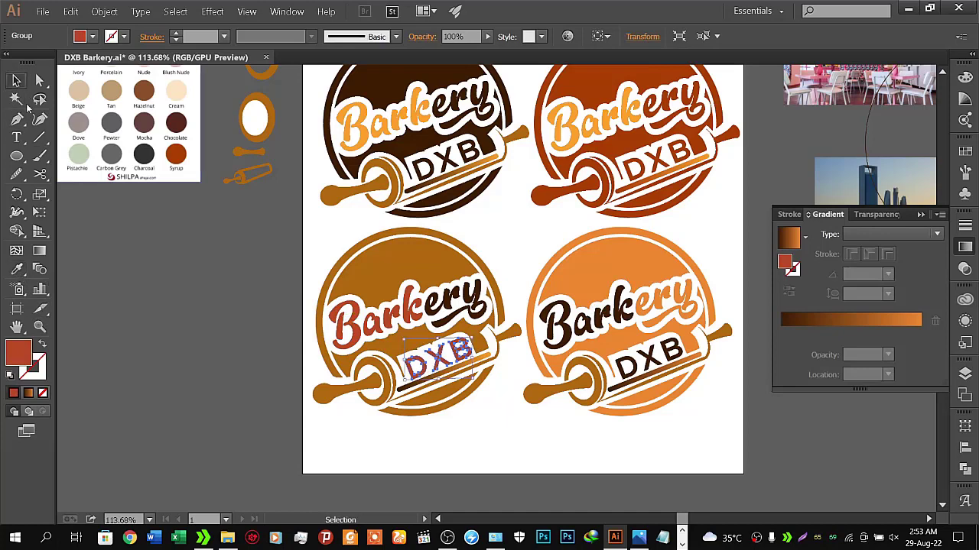
click(203, 321)
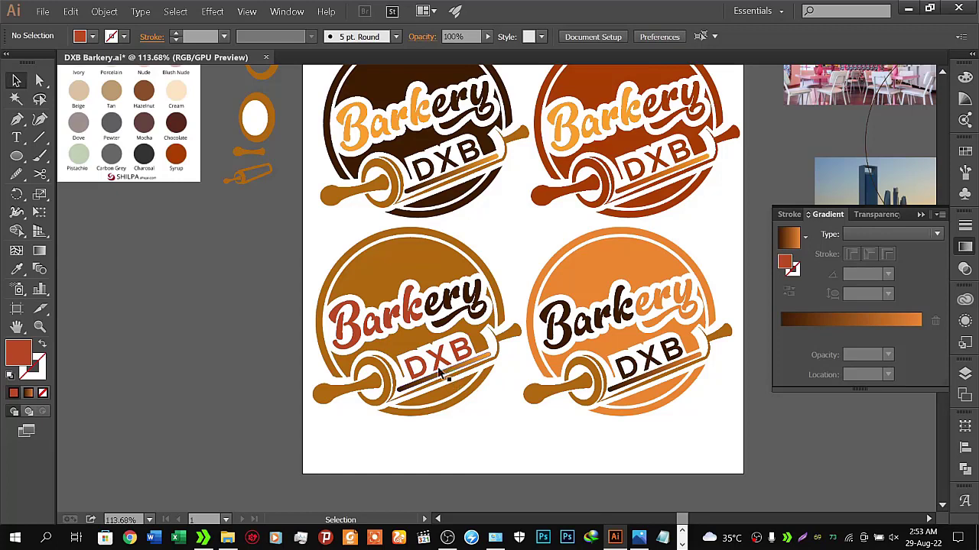
double_click(24, 351)
key(ctrl+c)
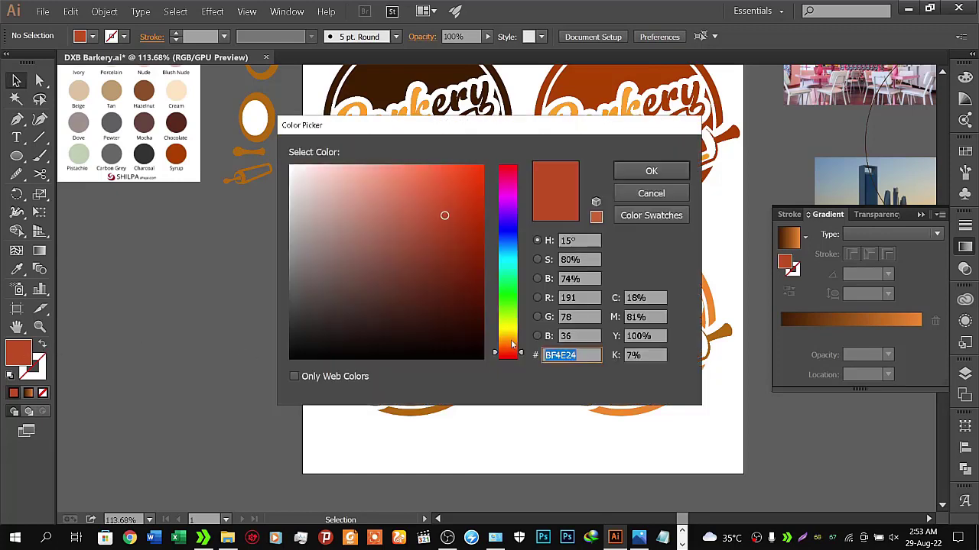
click(658, 171)
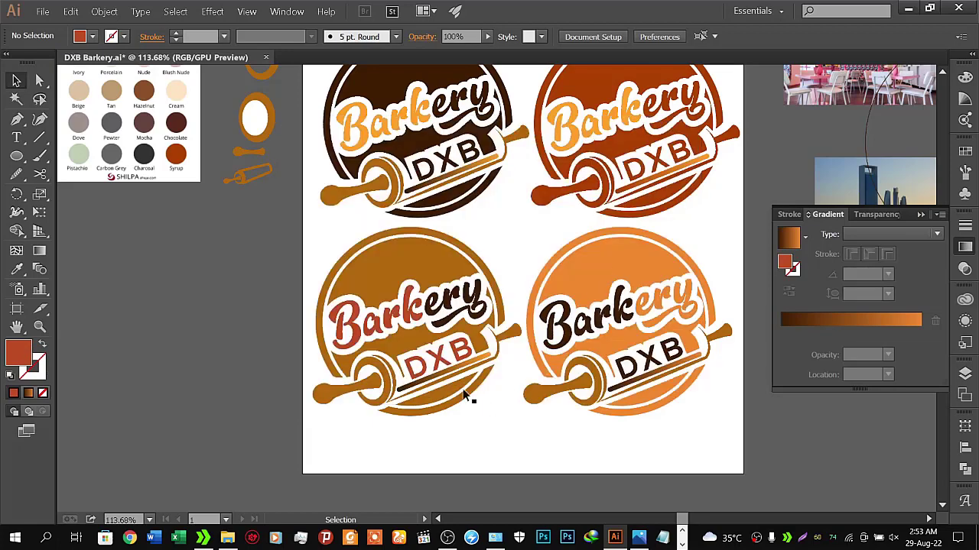
Step: Replace the lower-left banner gradient's left stop with the copied orange hex
click(445, 370)
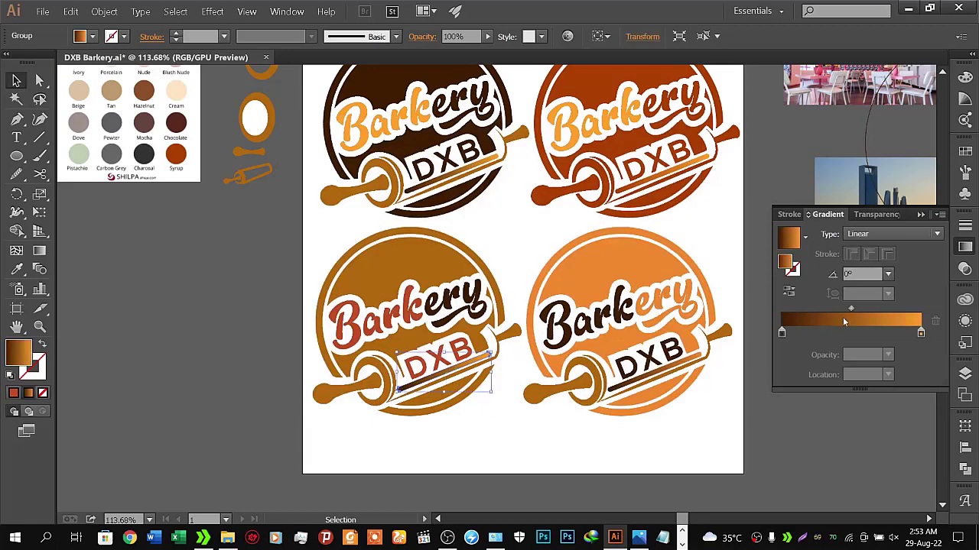
double_click(782, 333)
click(882, 467)
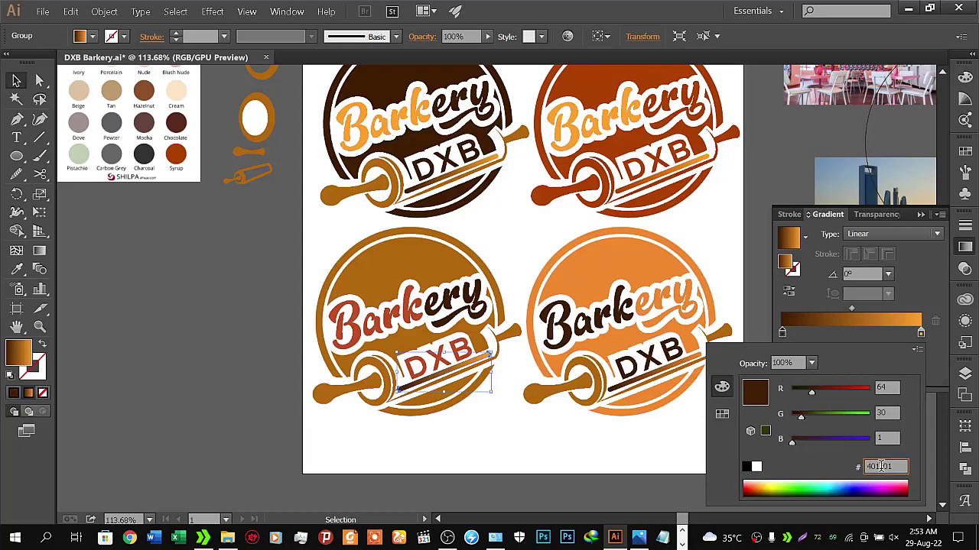
double_click(882, 466)
key(ctrl+v)
key(Return)
click(516, 445)
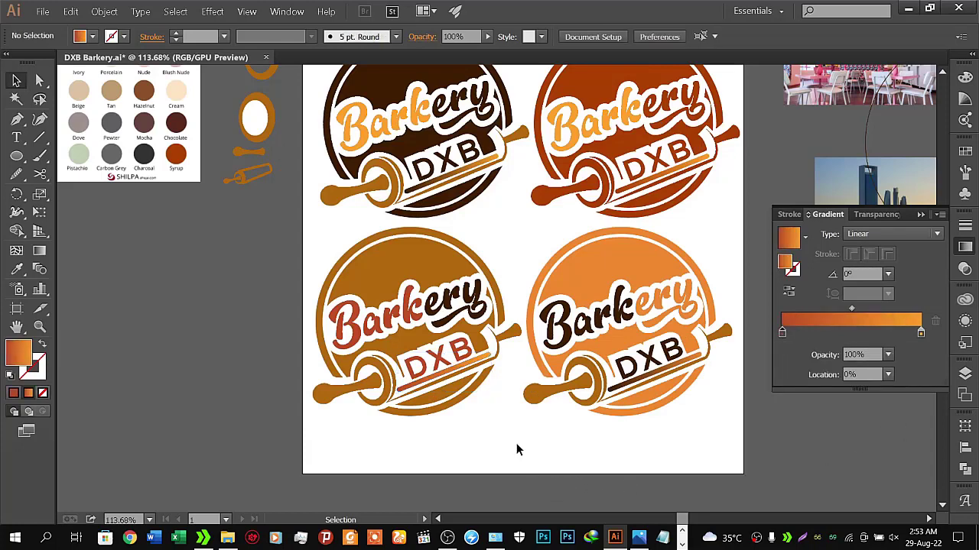
Step: Review the saved gradient presets for the lower-right and top-right DXB banners
click(807, 238)
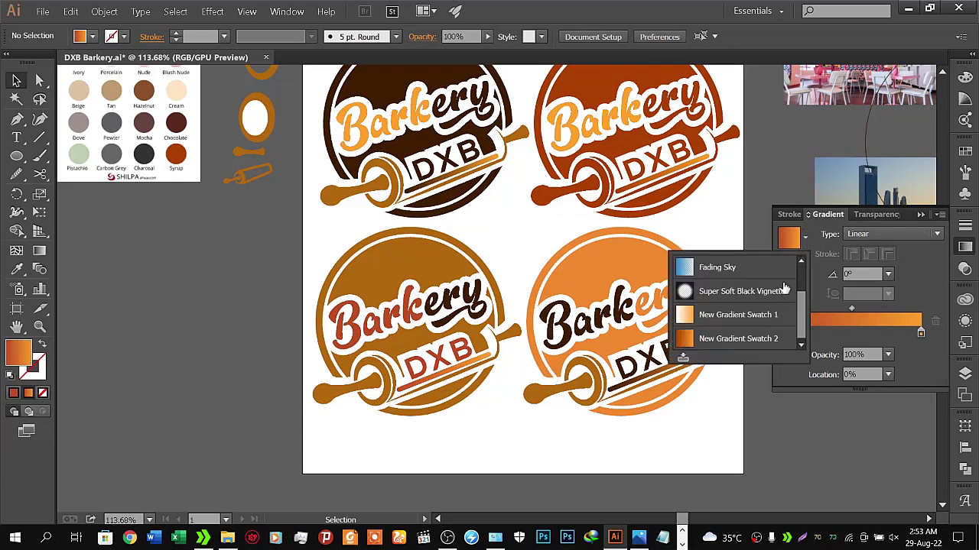
click(634, 379)
click(806, 239)
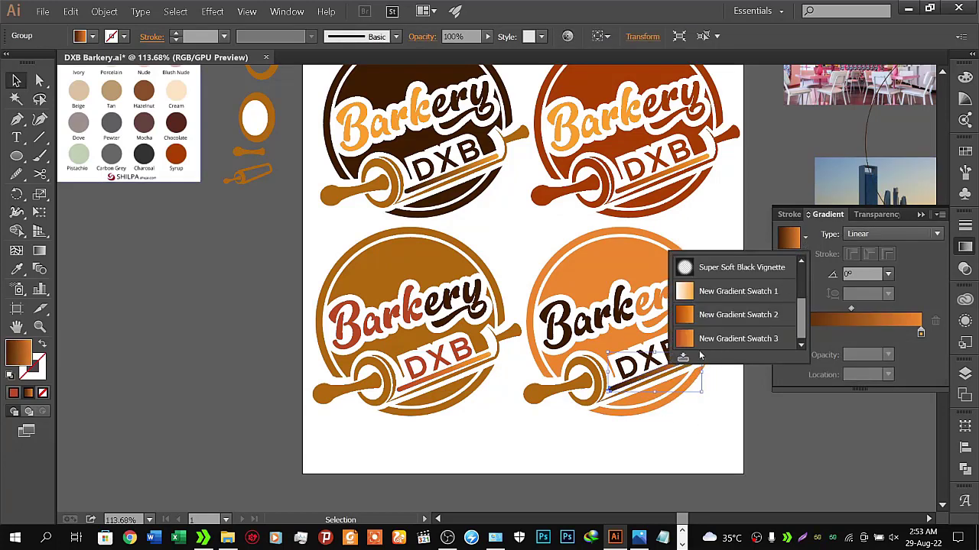
click(663, 173)
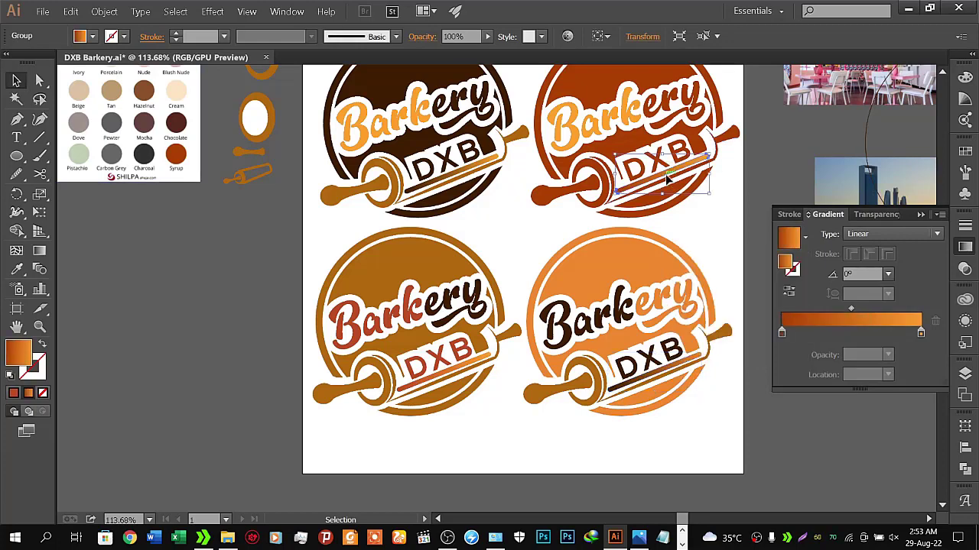
click(805, 238)
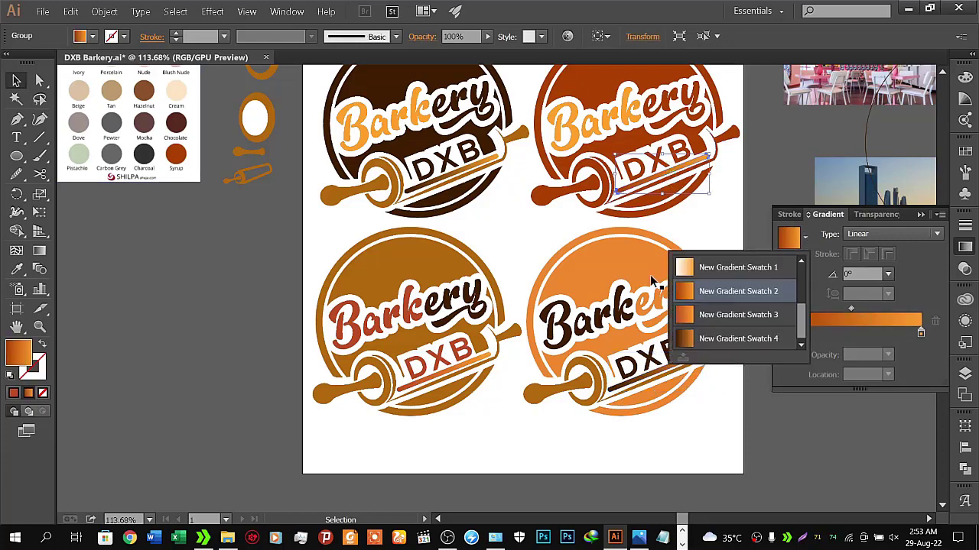
click(434, 178)
Step: Ungroup the top-left logo via its right-click menu
double_click(434, 179)
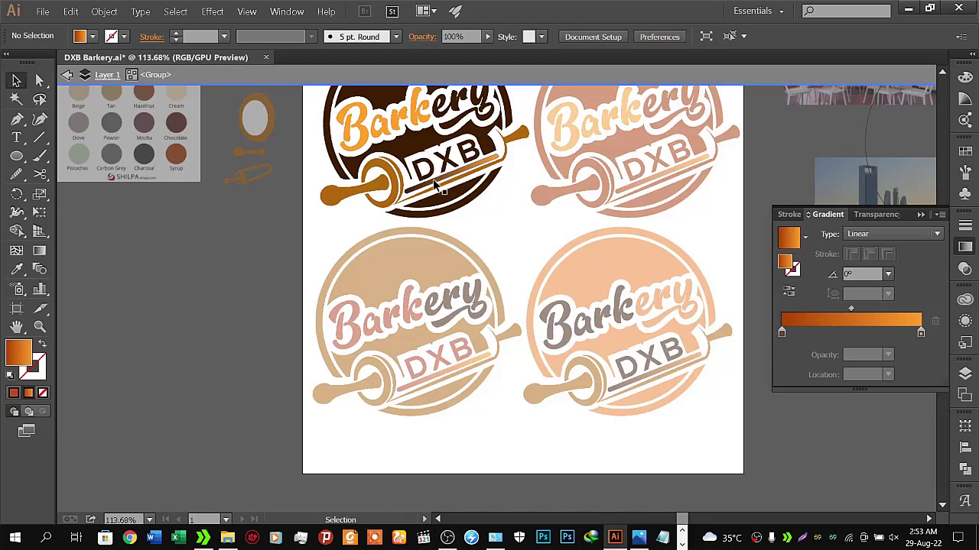
click(66, 74)
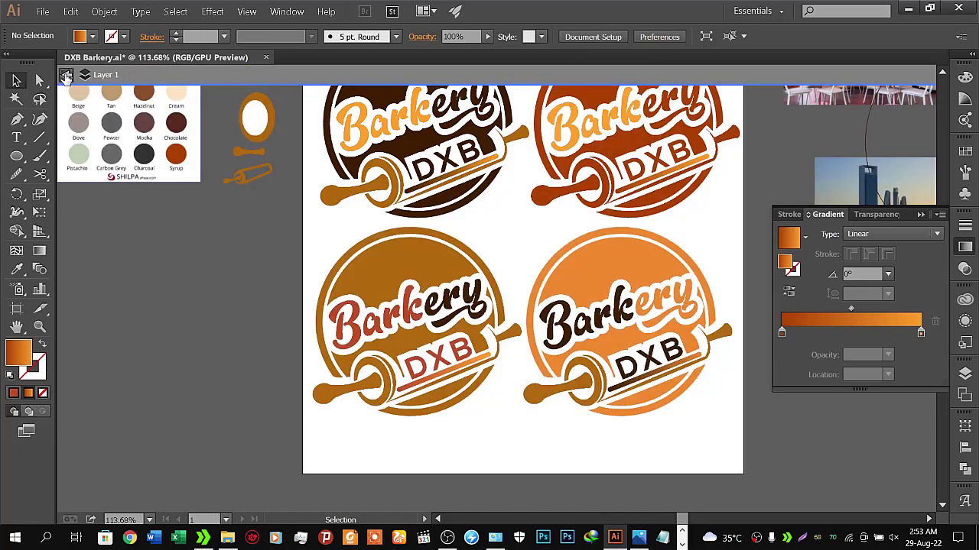
click(417, 191)
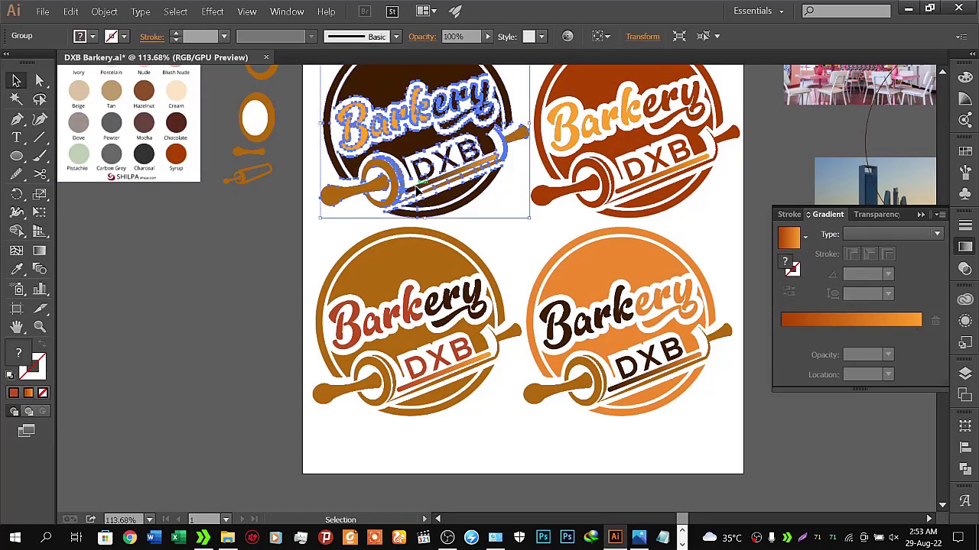
click(335, 243)
click(421, 192)
right_click(419, 190)
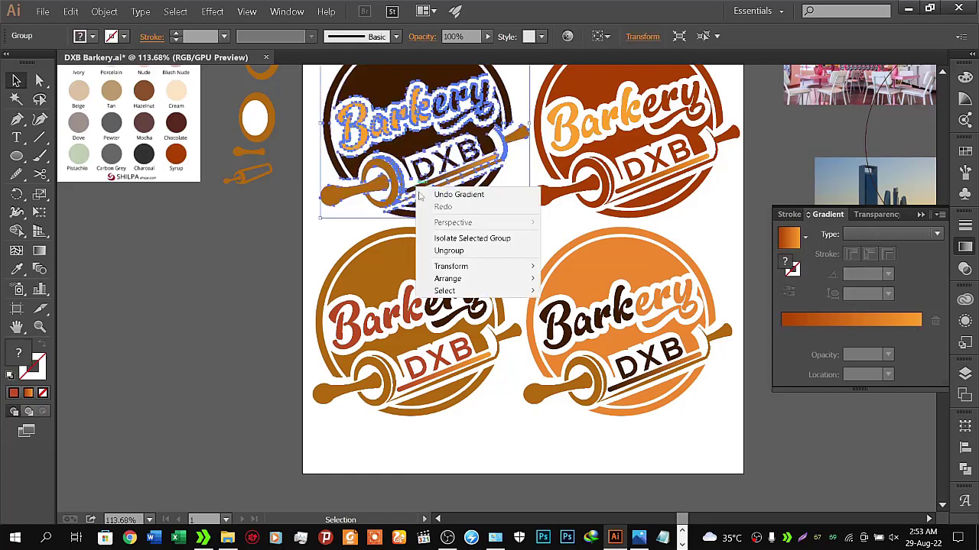
click(451, 249)
click(504, 221)
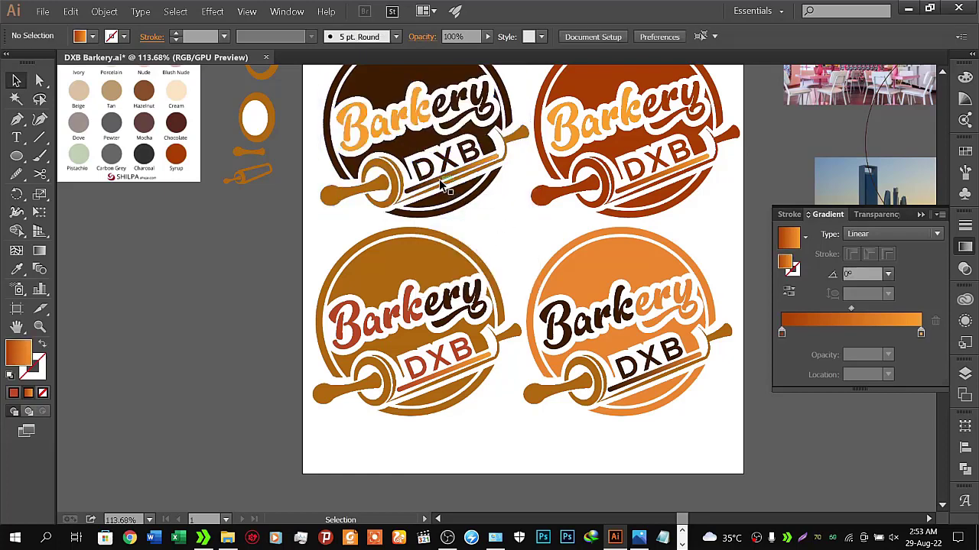
Step: Check the top-left banner's gradient, close the Gradient panel and save the file
click(439, 179)
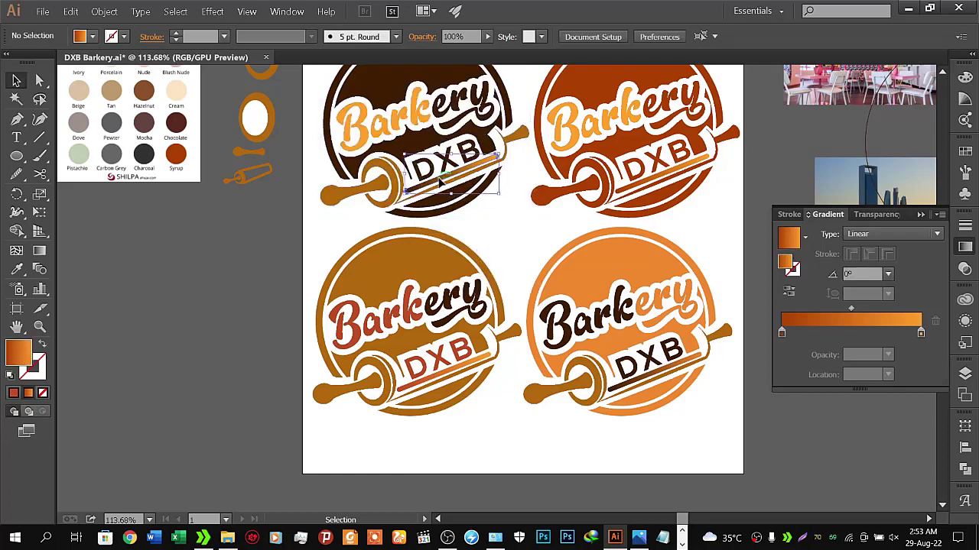
click(805, 238)
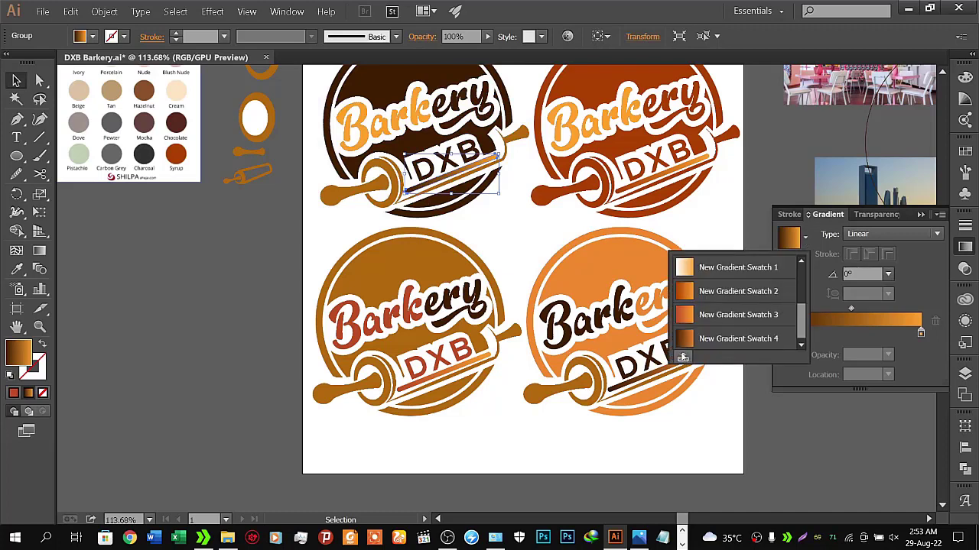
click(921, 215)
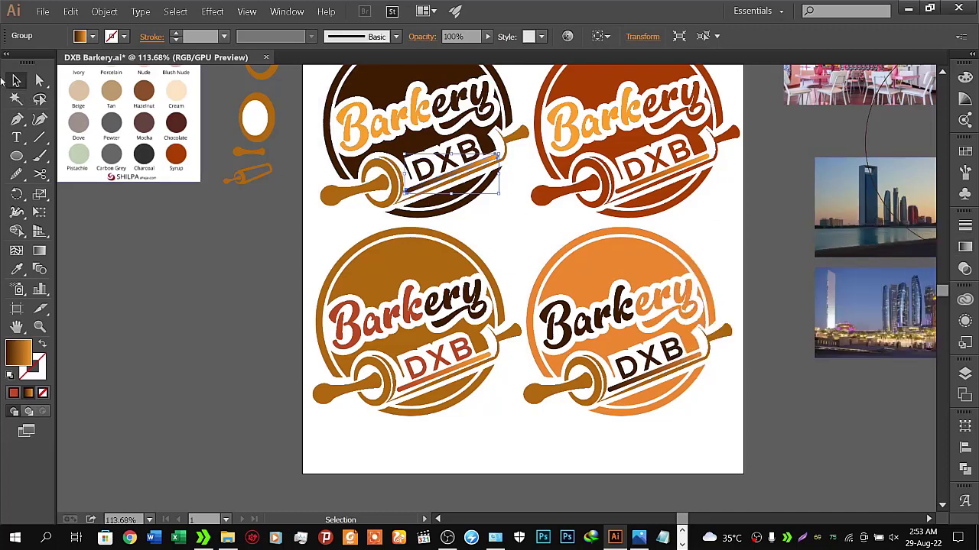
click(43, 13)
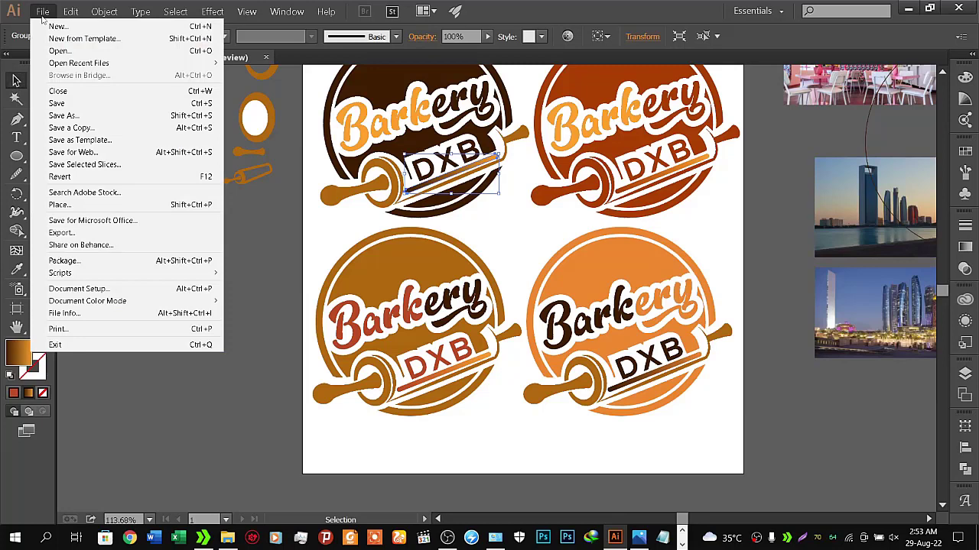
click(78, 104)
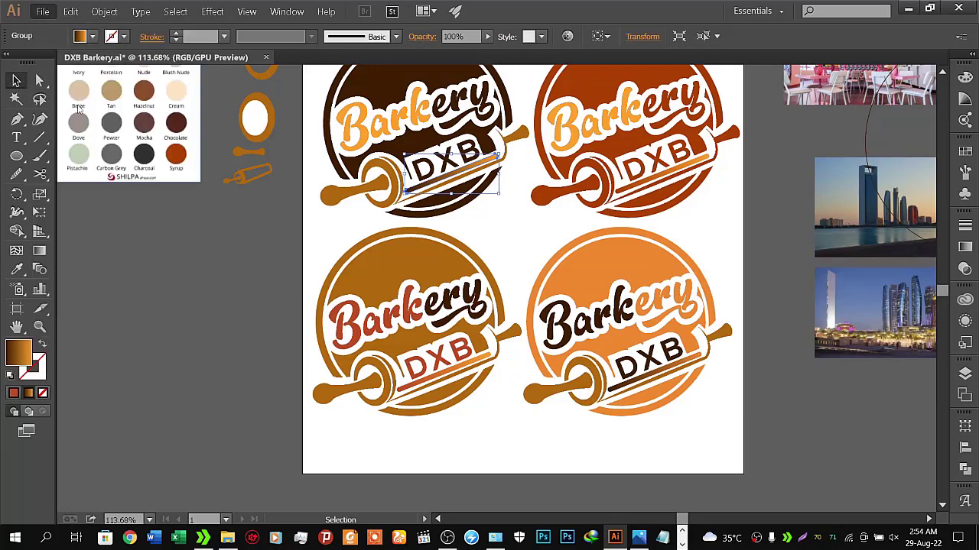
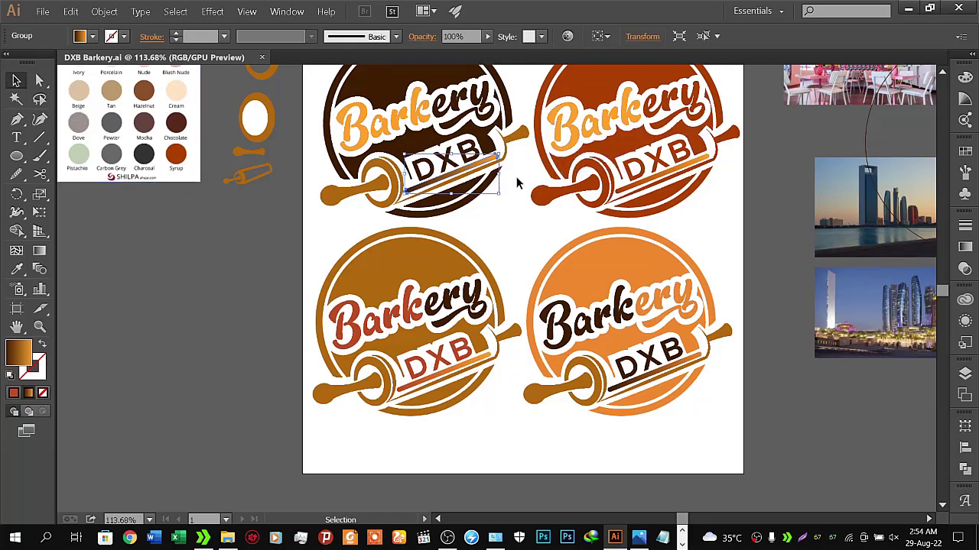
Step: Group the pieces of the lower-left and lower-right Barkery DXB logos
drag(517, 177, 559, 200)
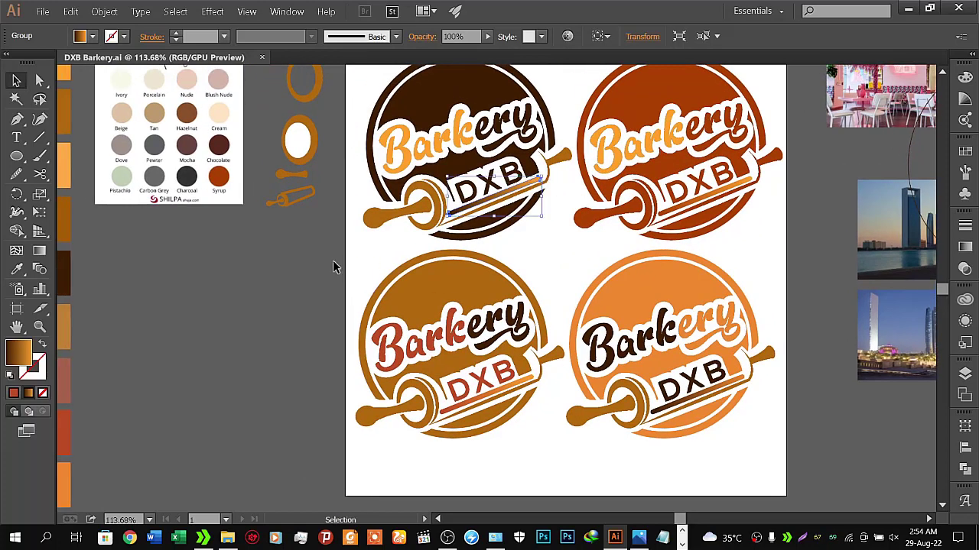
mouse_move(333, 262)
mouse_down()
mouse_move(426, 251)
mouse_move(380, 261)
mouse_move(554, 466)
mouse_up()
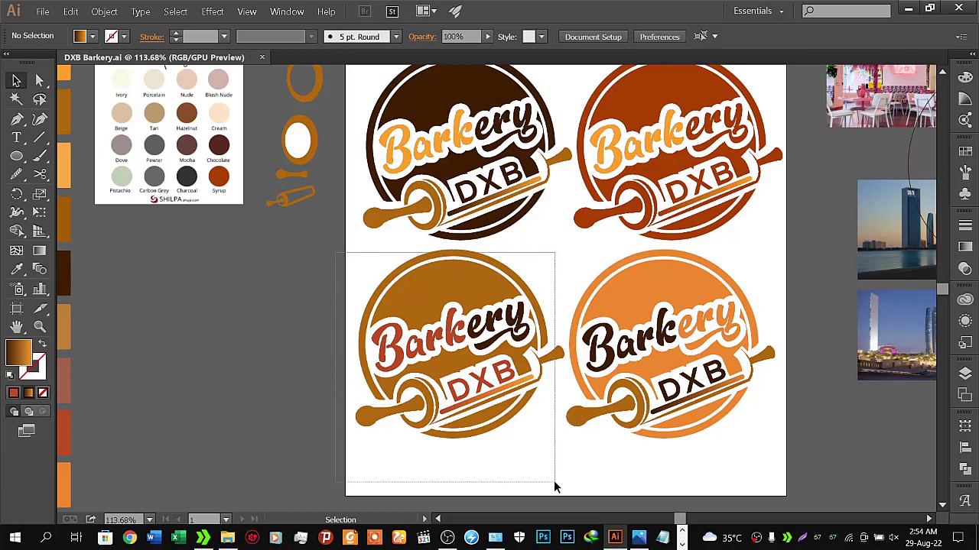
drag(551, 466, 553, 480)
key(ctrl+g)
key(v)
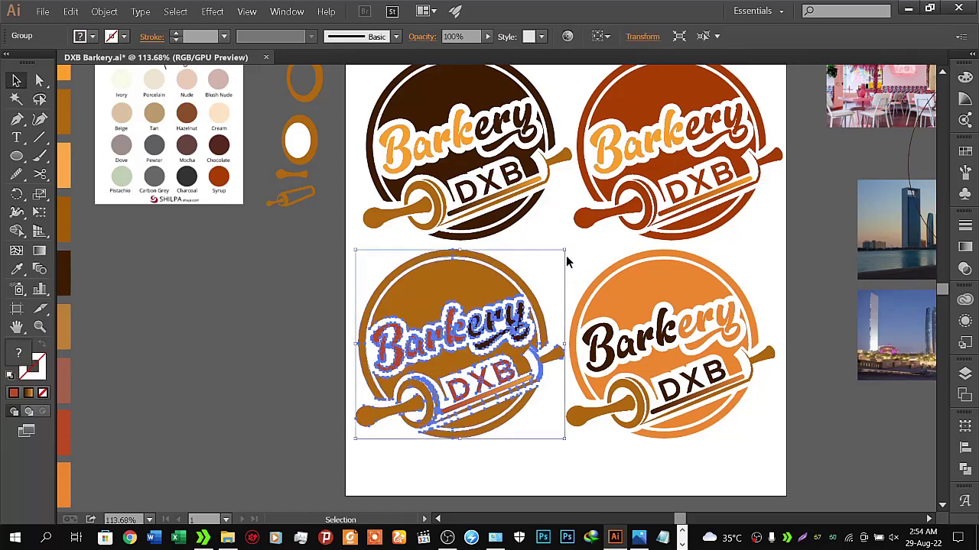
drag(575, 247, 753, 434)
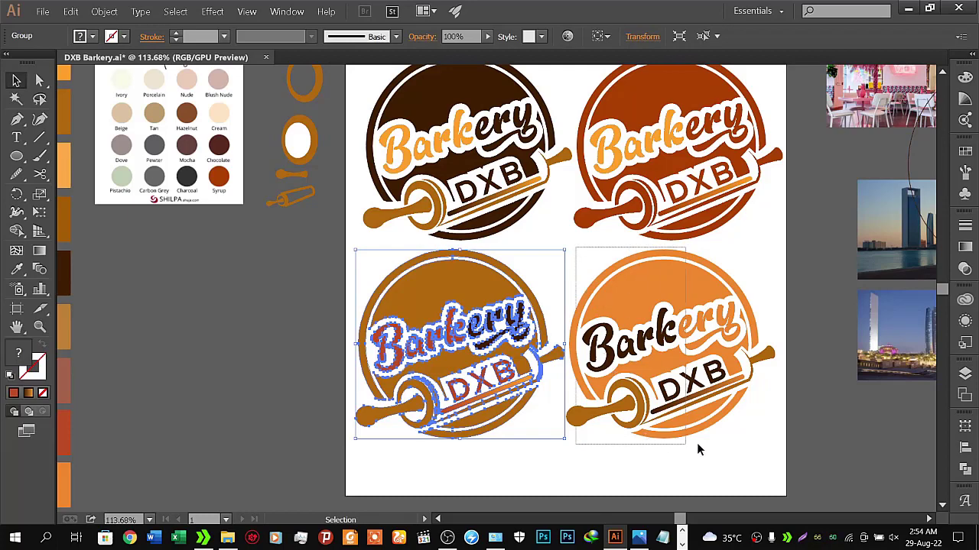
click(682, 367)
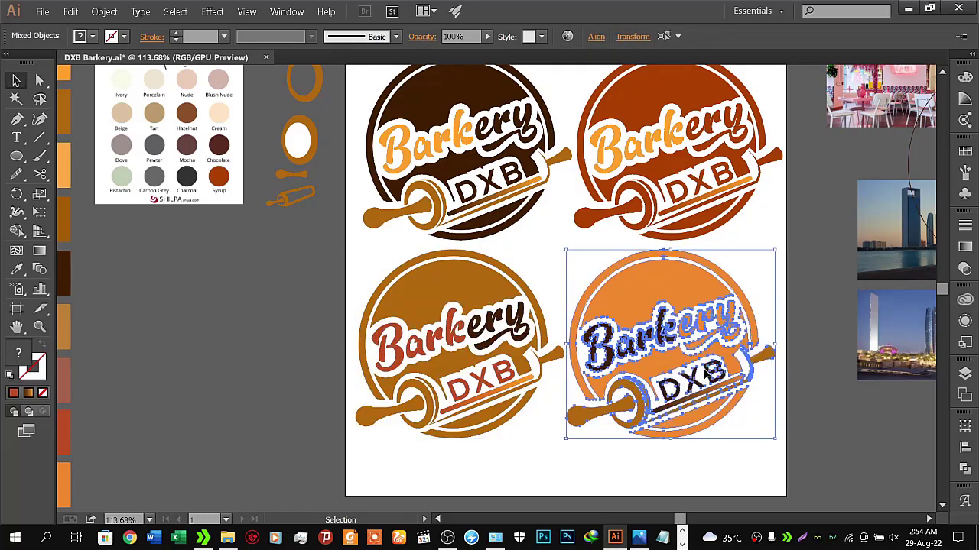
scroll(561, 221, up, 5)
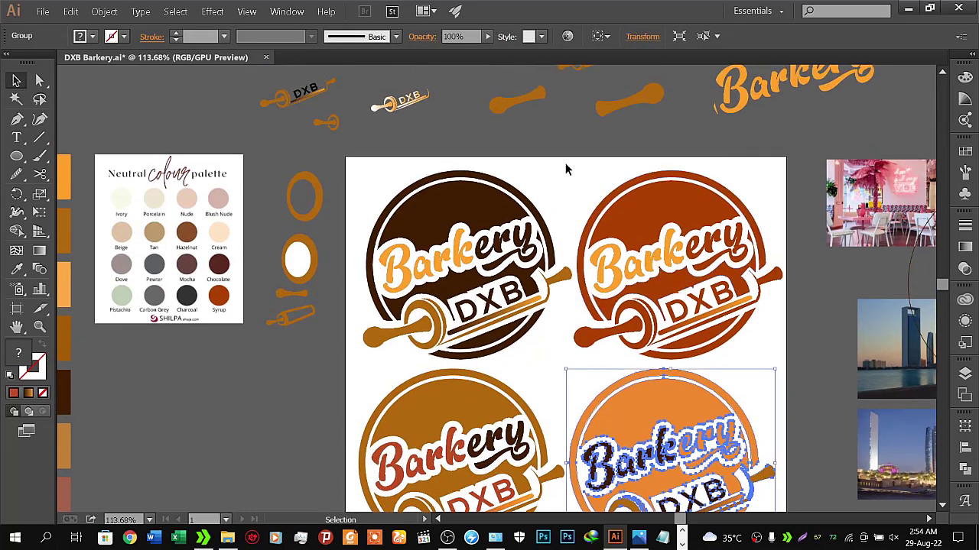
Step: Group the pieces of the top-right and top-left logos, then deselect
click(565, 191)
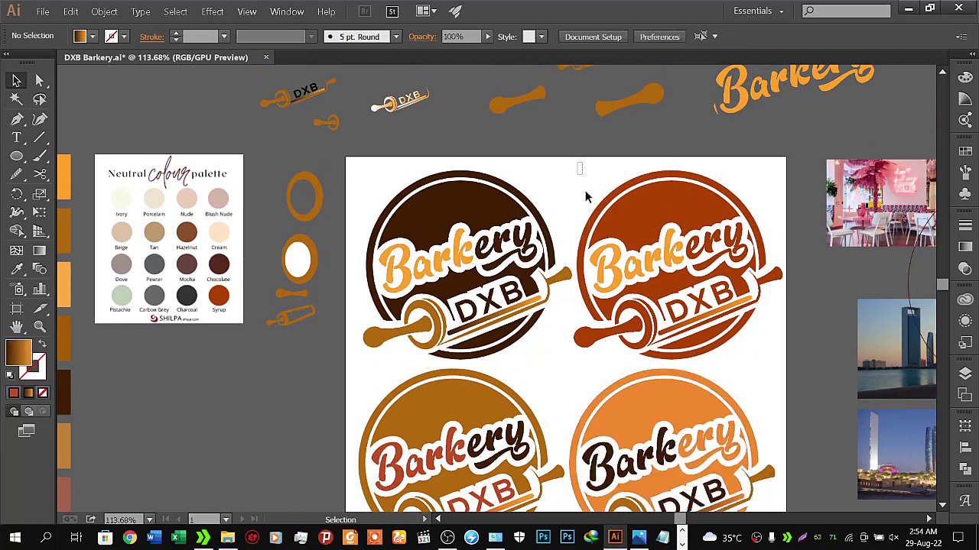
drag(586, 193, 789, 364)
right_click(656, 226)
click(695, 280)
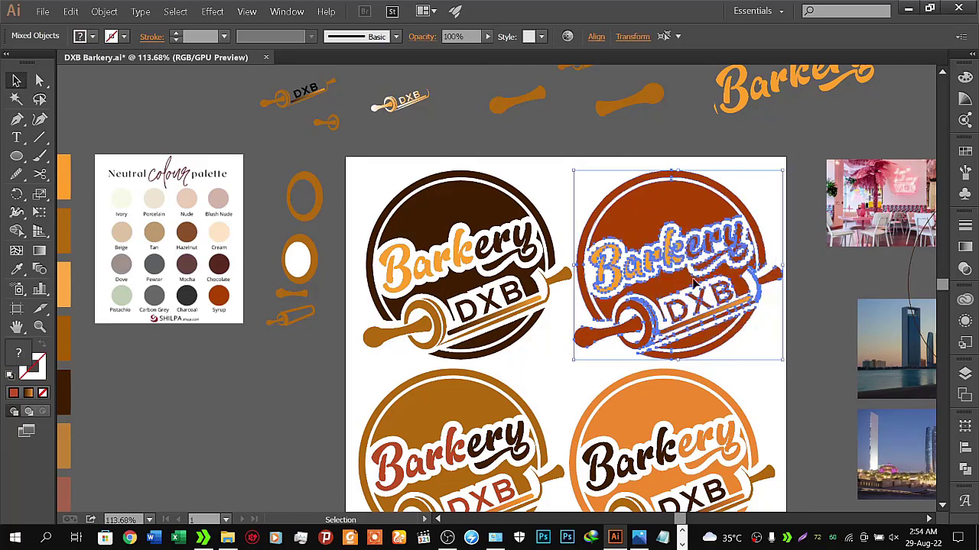
mouse_move(556, 162)
mouse_down()
mouse_move(546, 354)
mouse_move(348, 363)
mouse_up()
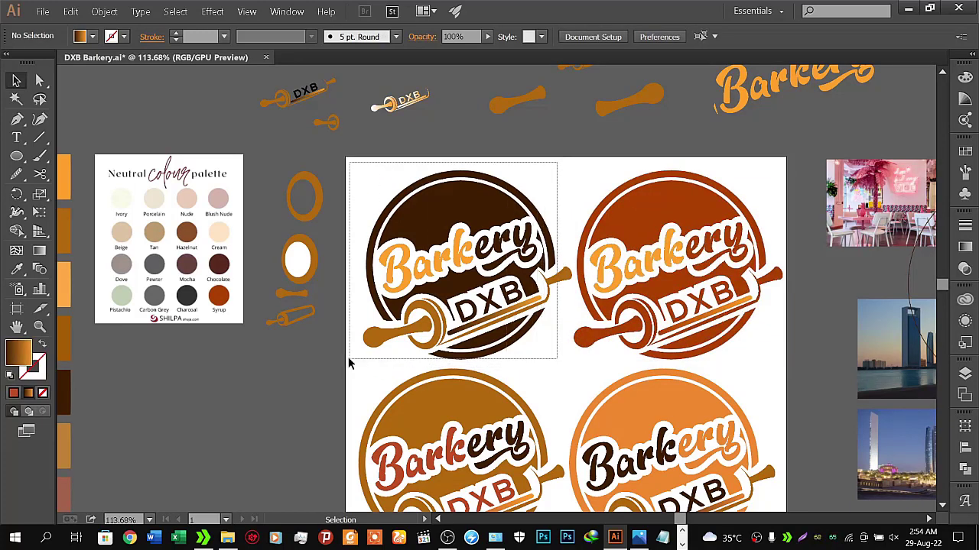
right_click(406, 239)
click(448, 286)
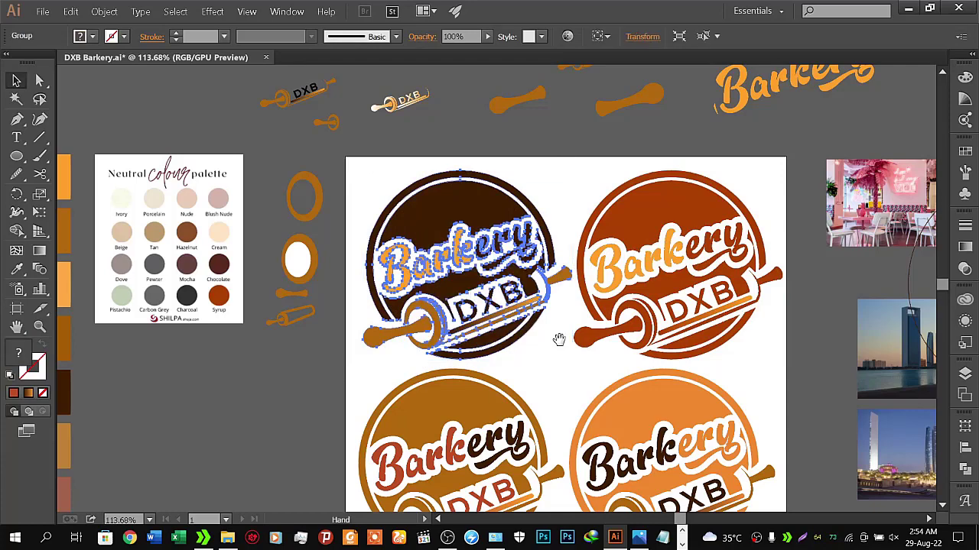
drag(558, 339, 498, 244)
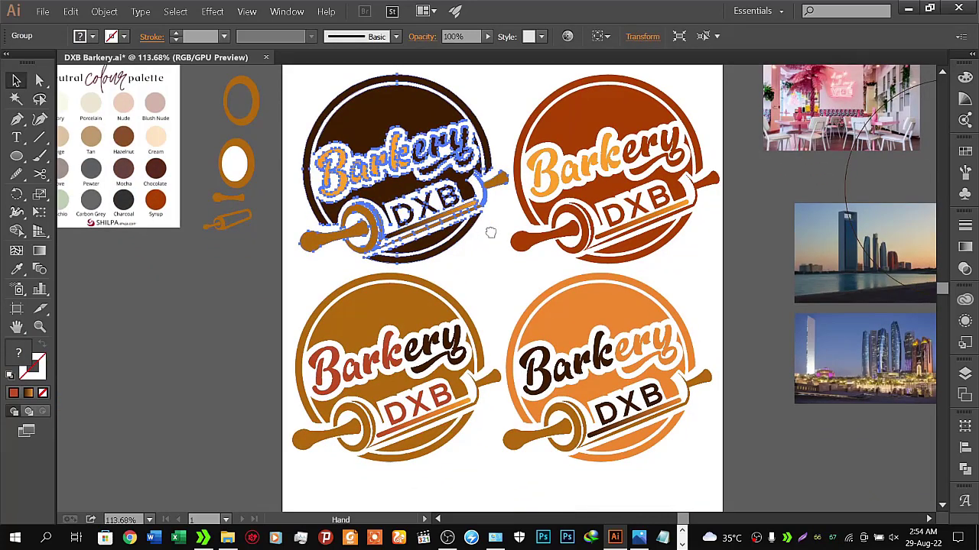
click(523, 92)
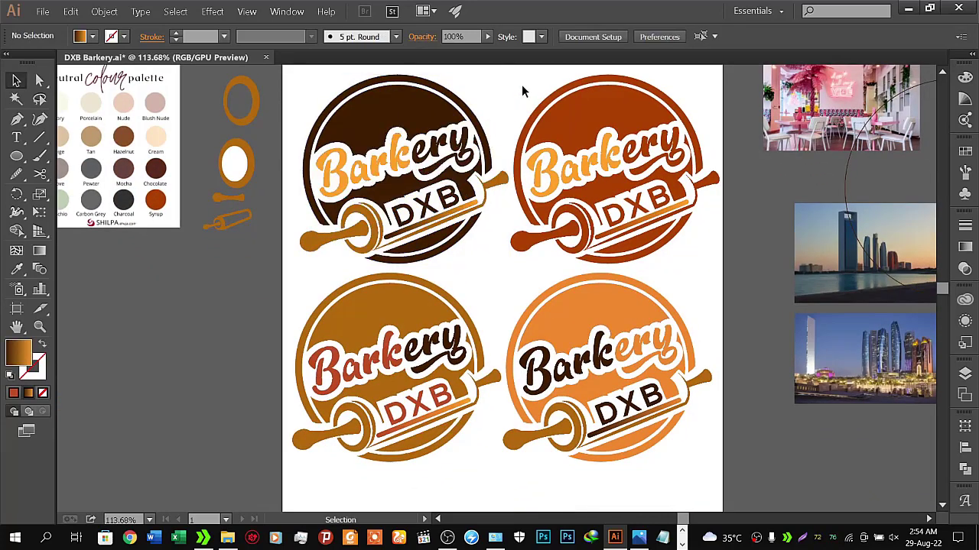
Step: Centre-align the two left logos and right-align the two right logos
click(398, 166)
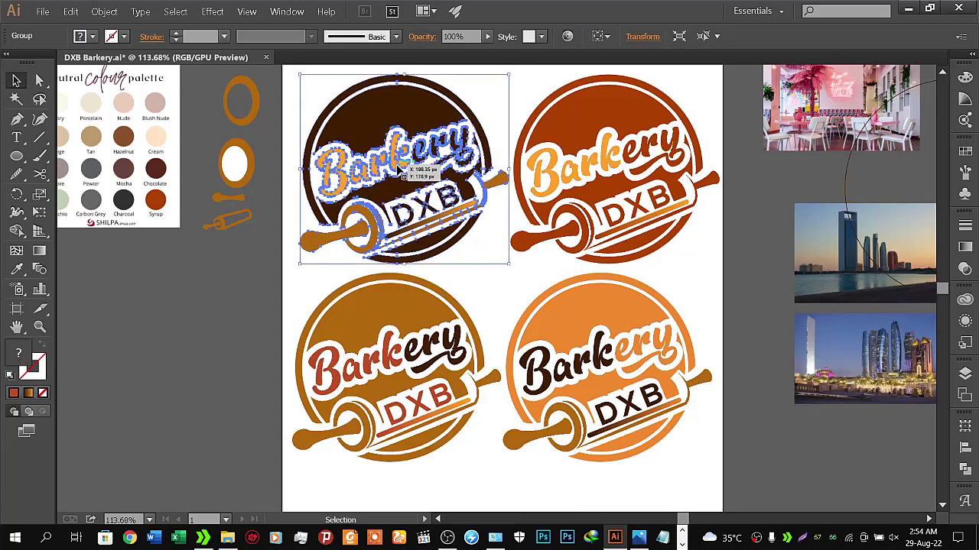
shift+click(398, 327)
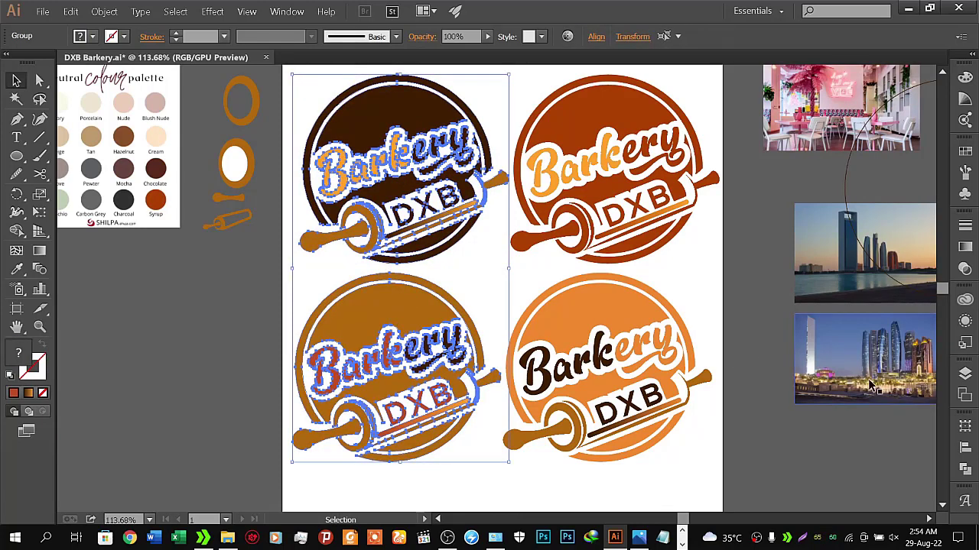
click(965, 448)
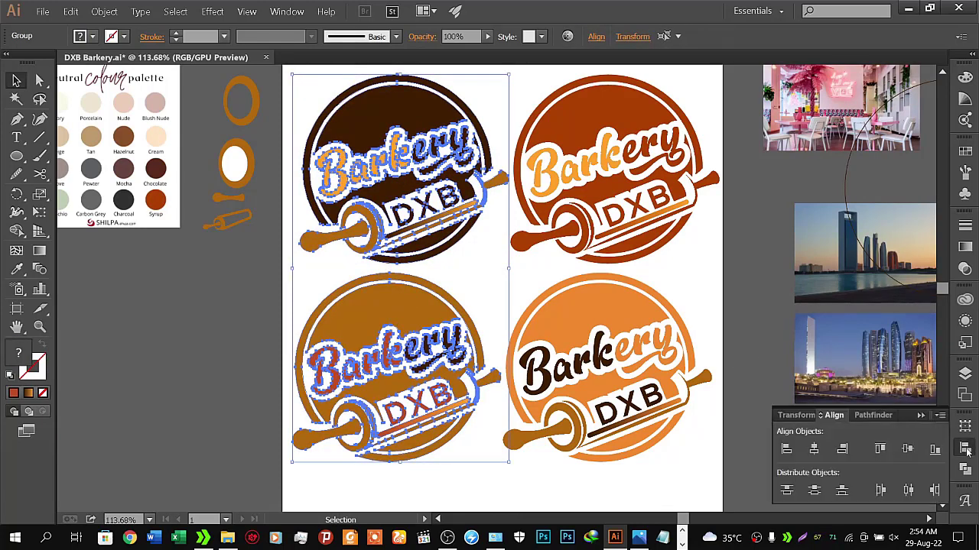
click(814, 451)
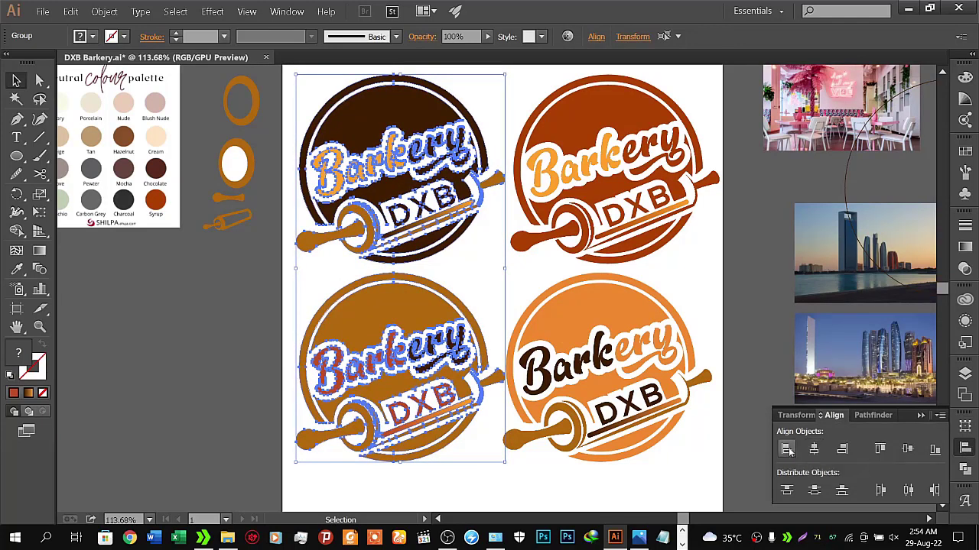
click(646, 216)
shift+click(673, 356)
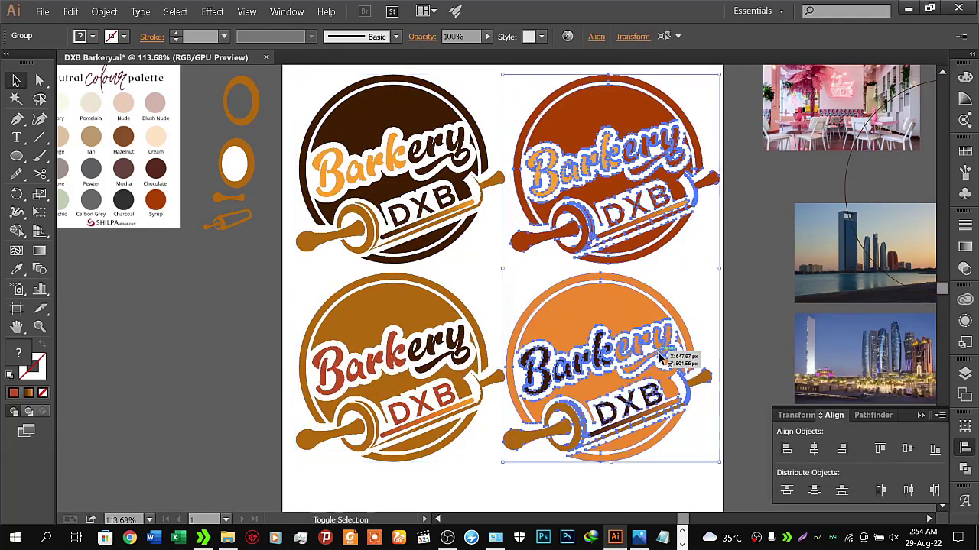
click(841, 450)
click(642, 500)
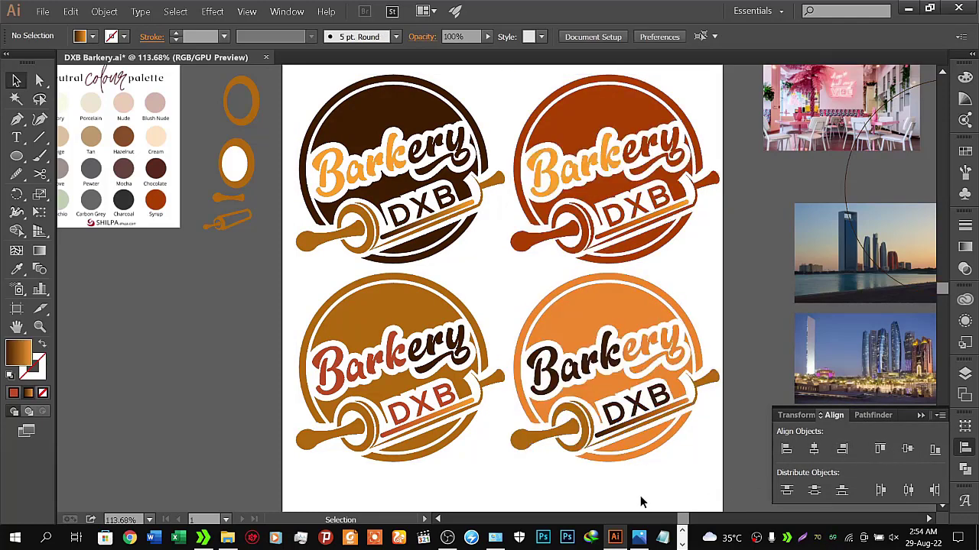
Step: Select all four logos together as whole objects
click(451, 188)
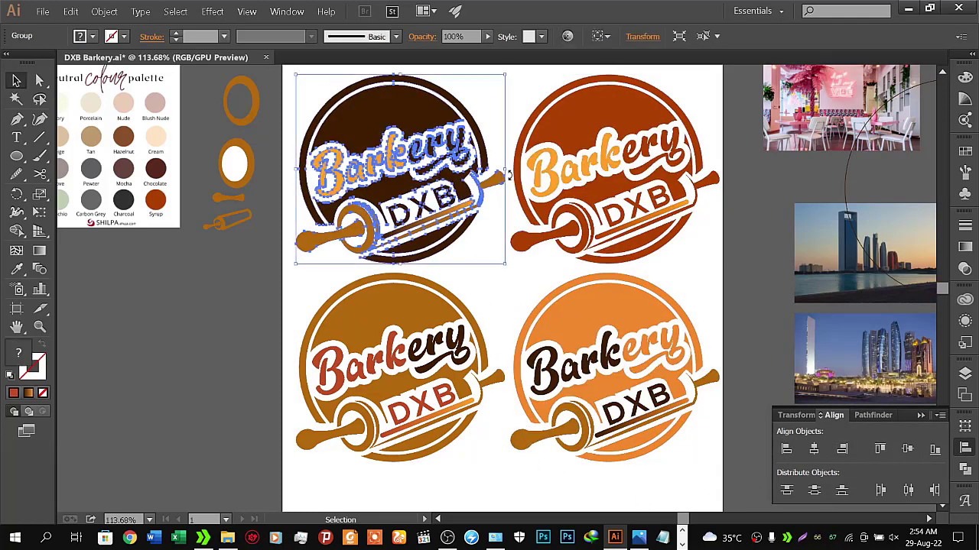
shift+click(612, 169)
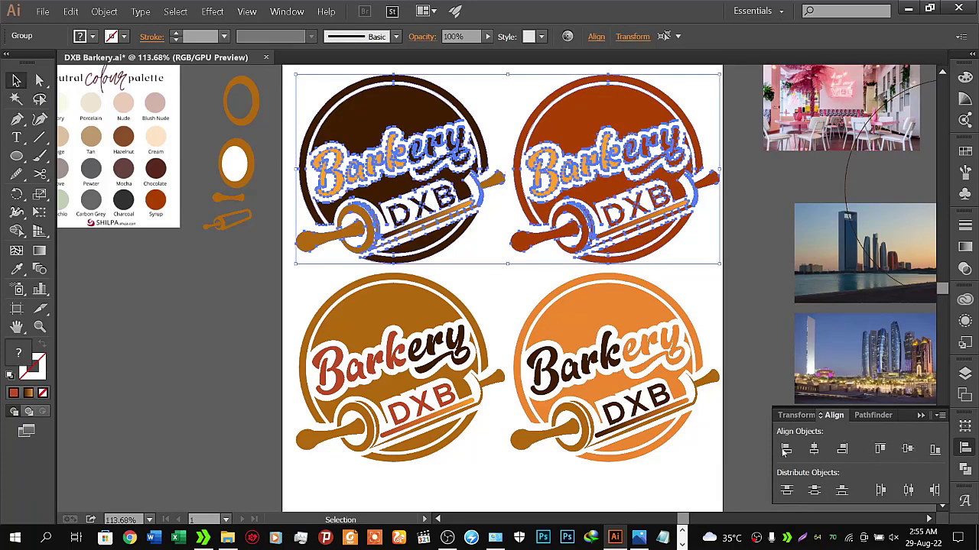
click(372, 382)
shift+click(604, 388)
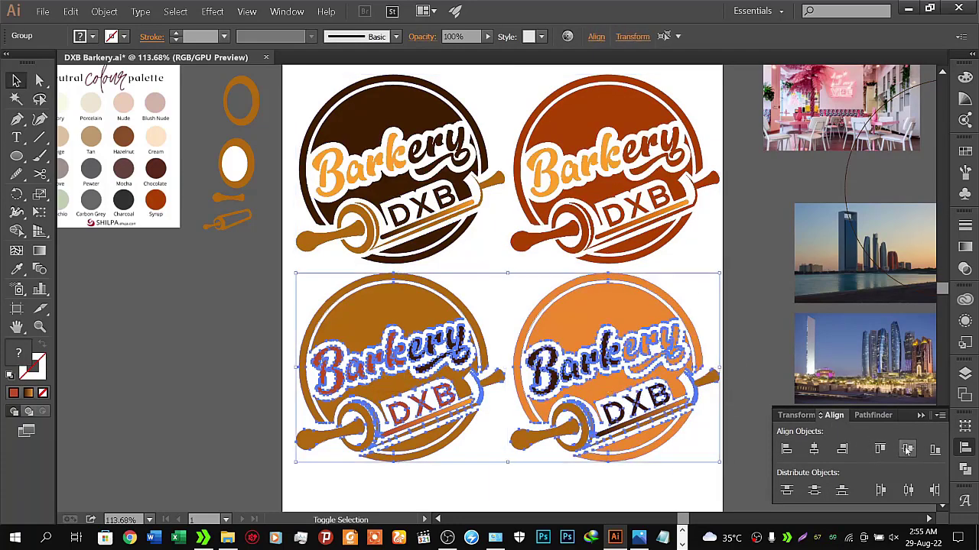
click(580, 490)
key(a)
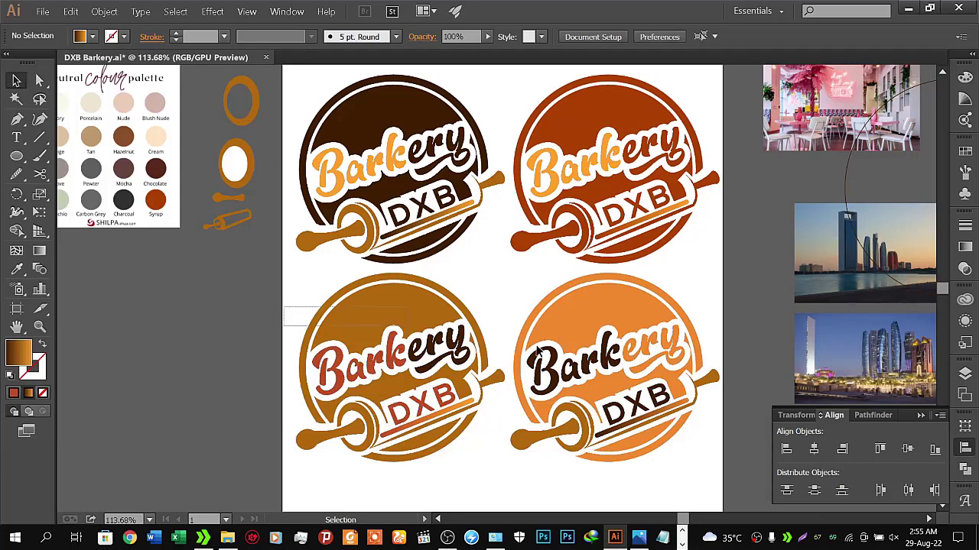
drag(295, 274, 653, 462)
drag(294, 70, 463, 157)
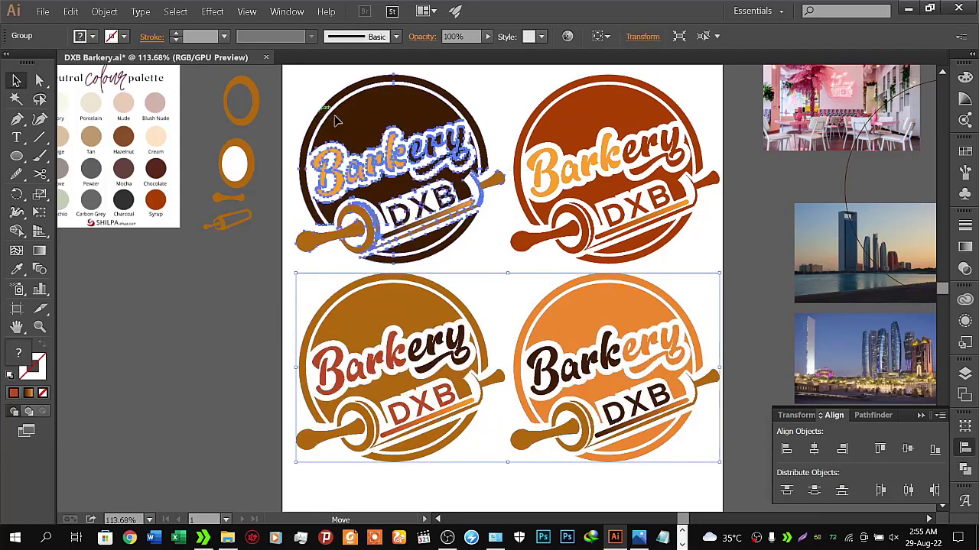
key(v)
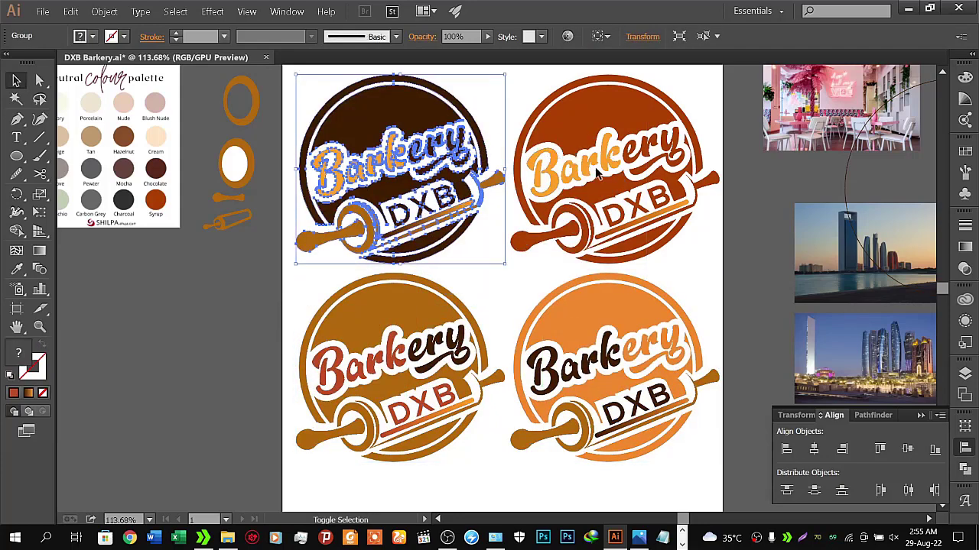
click(587, 134)
shift+click(398, 153)
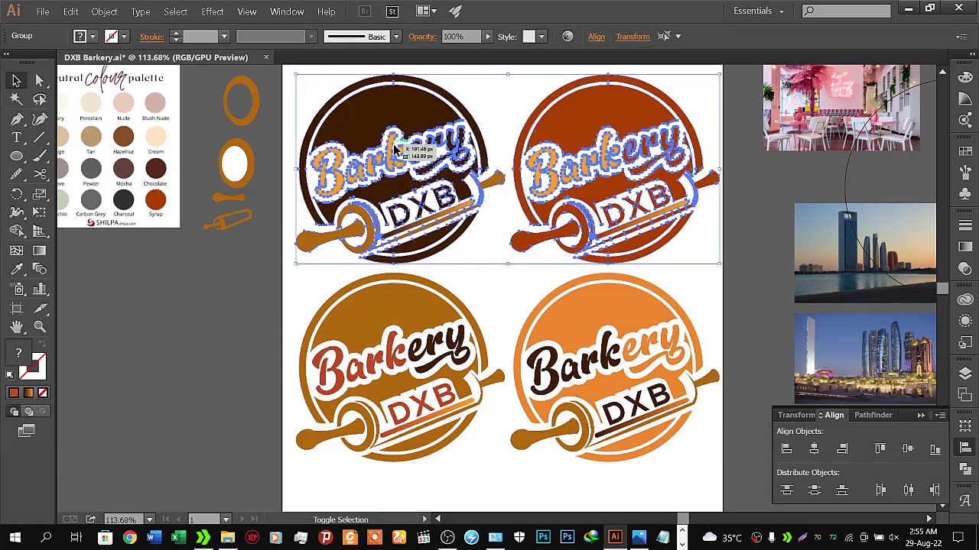
key(a)
key(v)
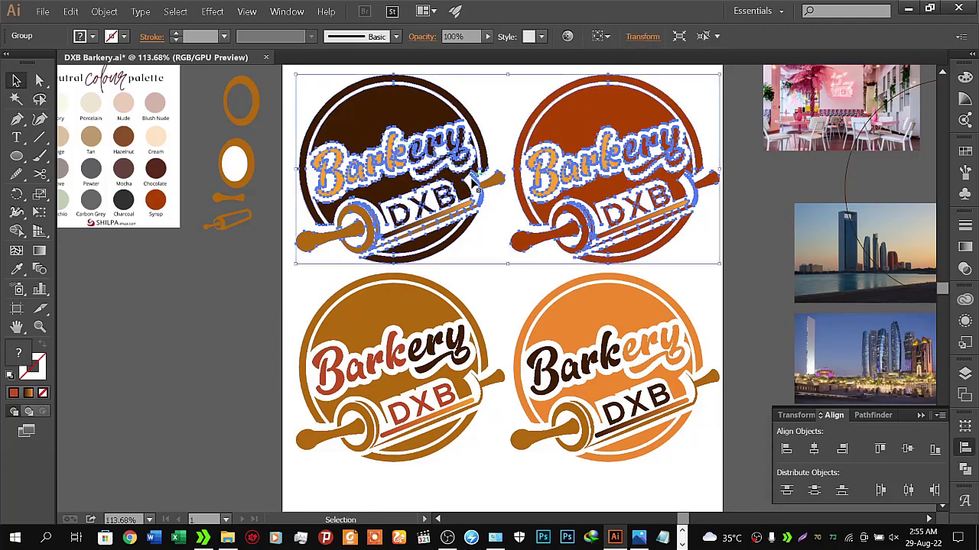
shift+click(473, 332)
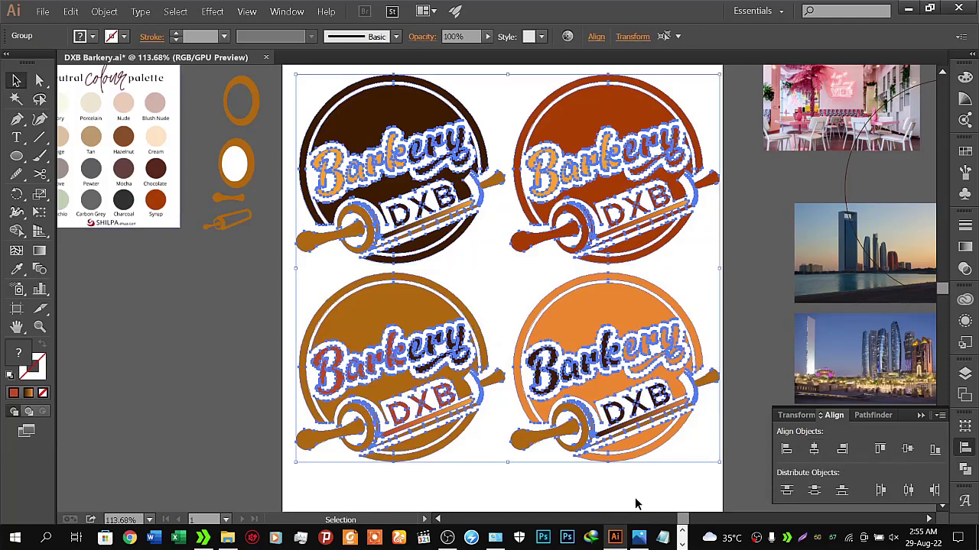
Step: Nudge the four logos into final position with the arrow keys, then deselect
key(Down)
key(Down)
key(Down)
key(Down)
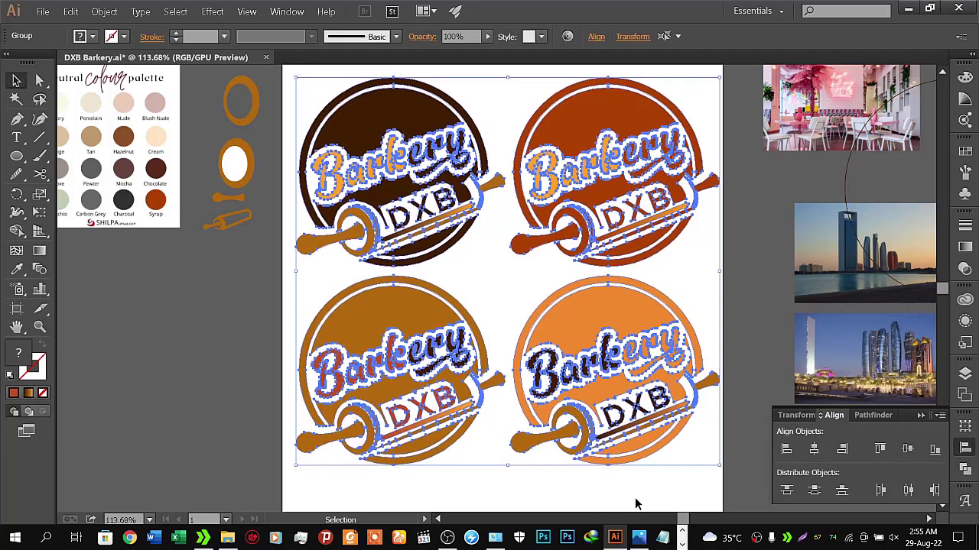
key(Down)
key(Down)
key(Down)
key(Down)
key(Left)
key(Left)
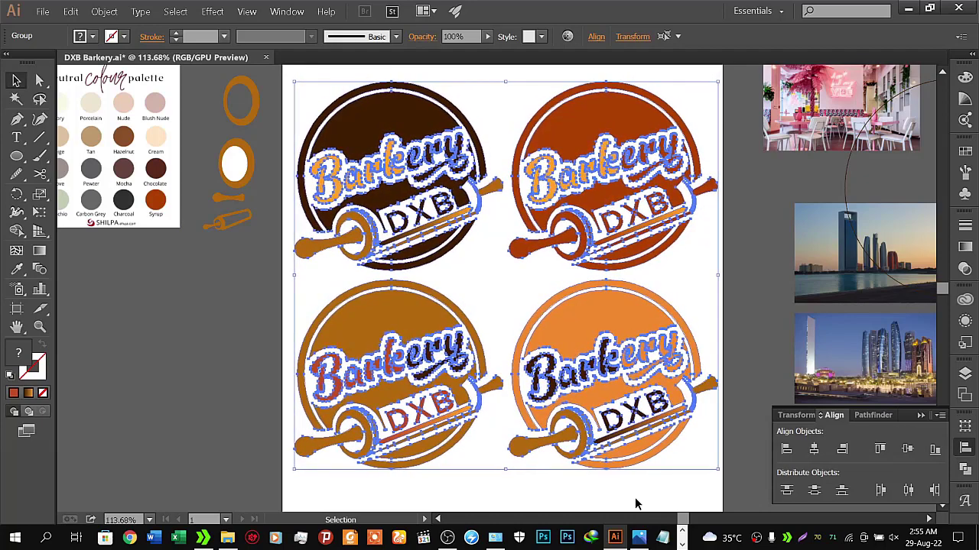
key(Left)
key(Left)
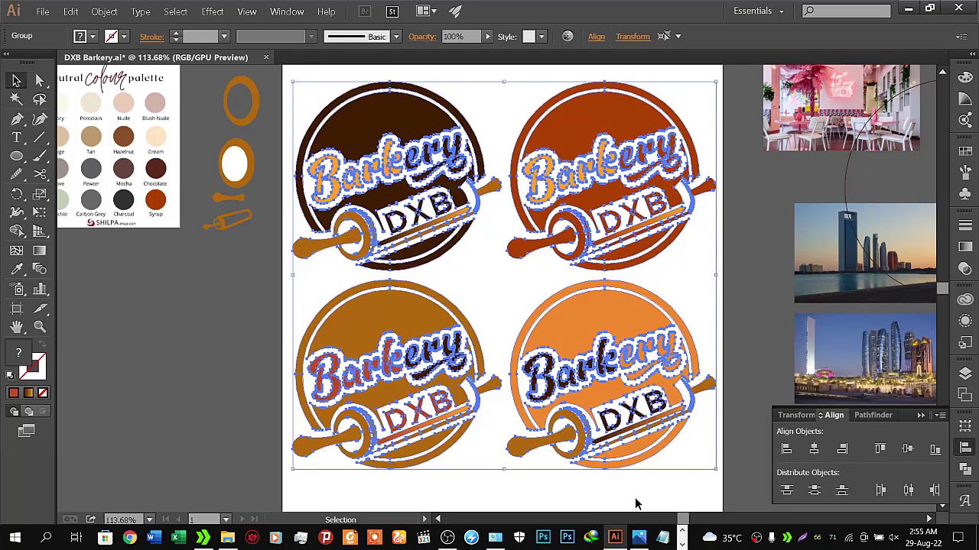
key(Up)
key(Up)
key(Up)
key(Up)
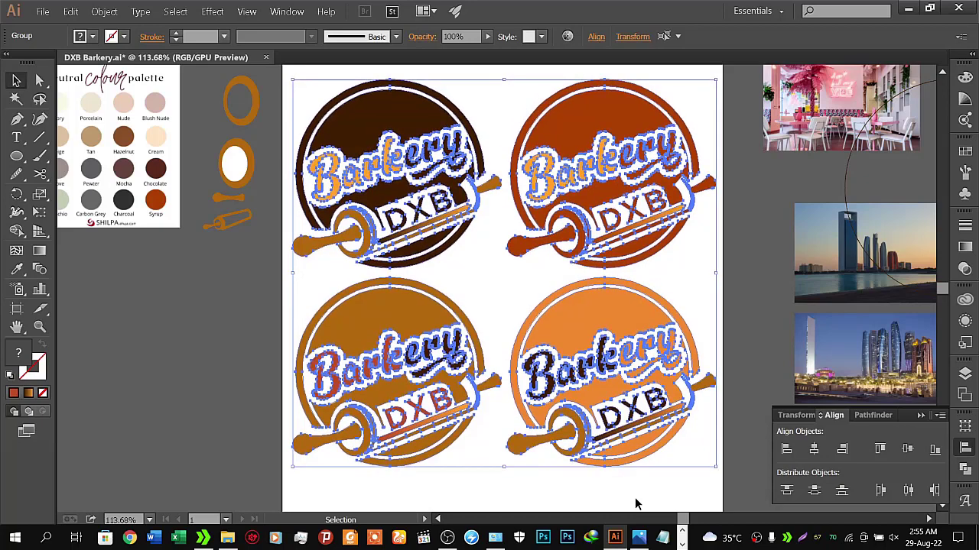
key(Up)
key(Up)
key(Up)
key(Up)
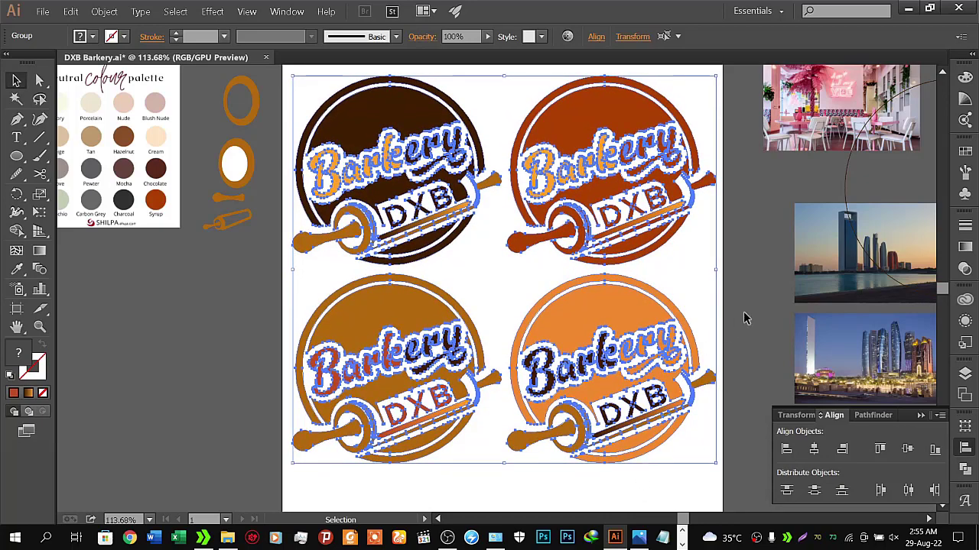
click(746, 317)
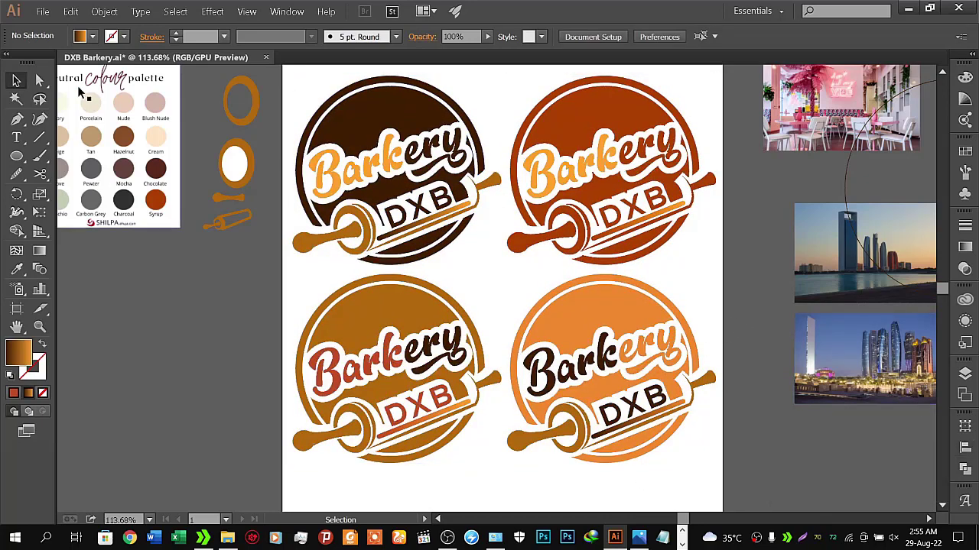
Step: Save the DXB Barkery logo document and revisit the File menu for exporting
click(42, 12)
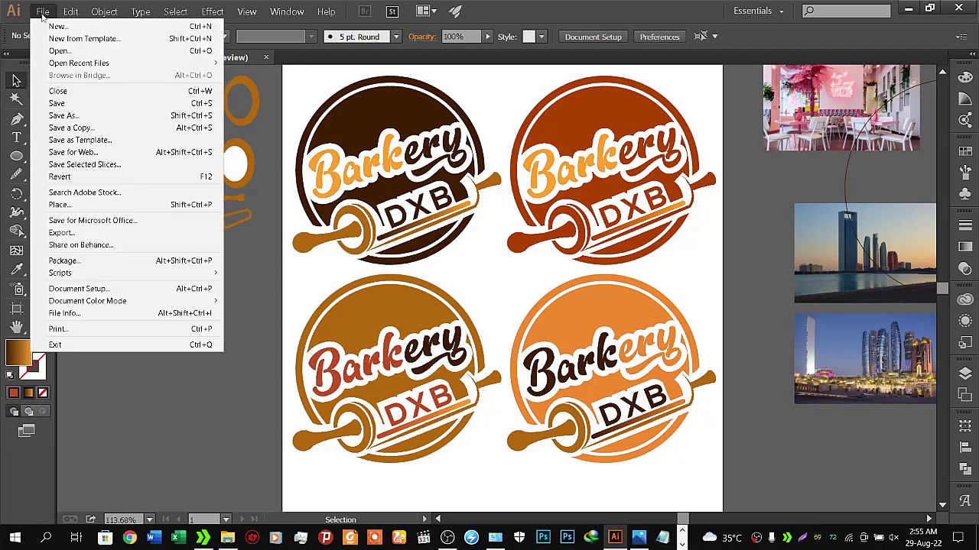
click(77, 107)
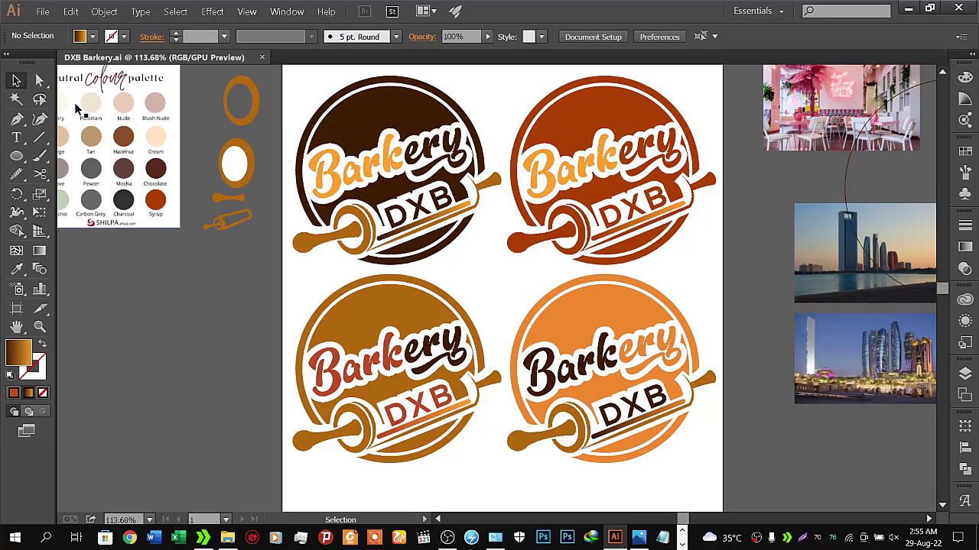
click(43, 12)
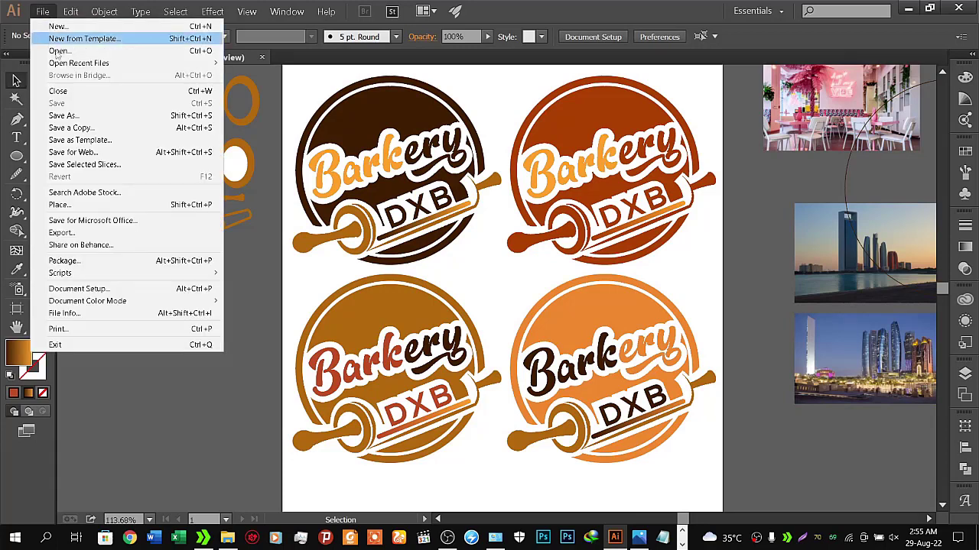
click(537, 3)
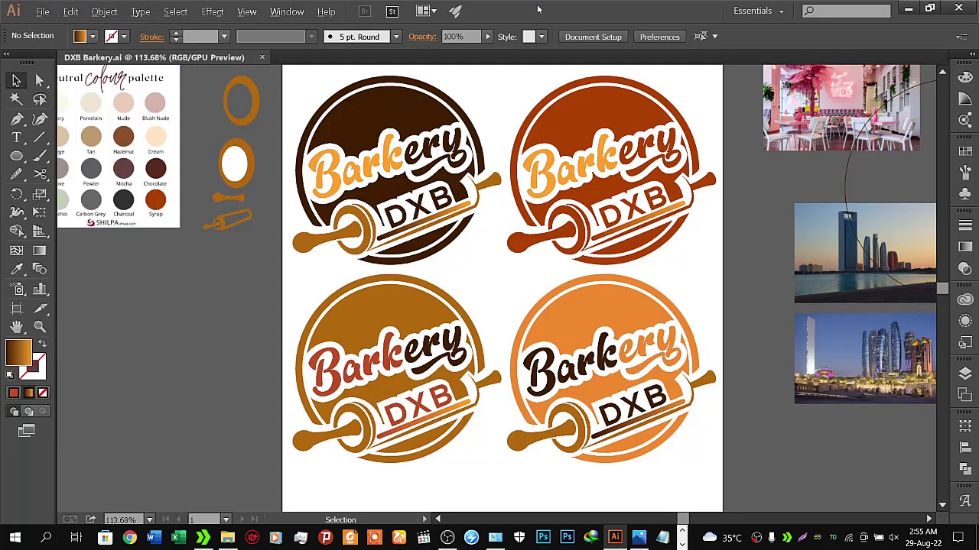
click(44, 12)
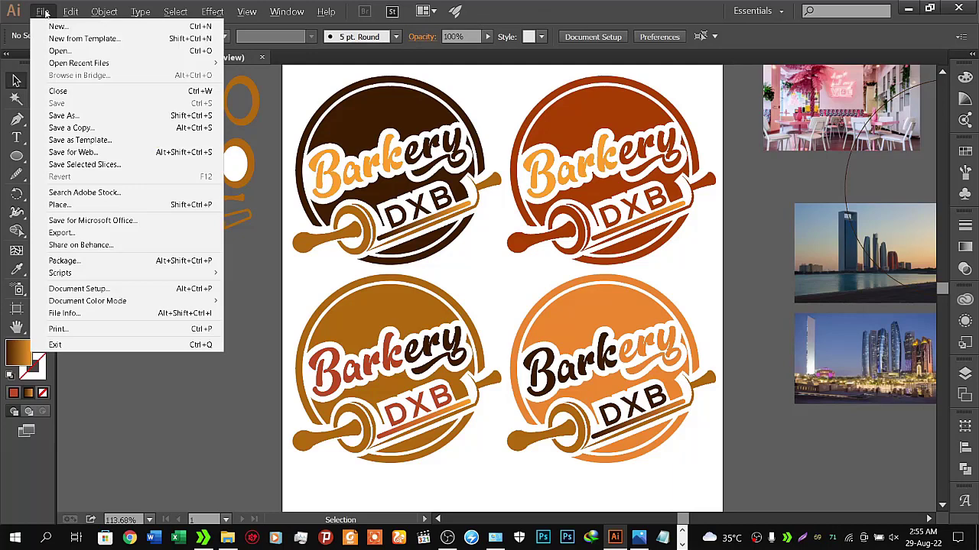
key(Escape)
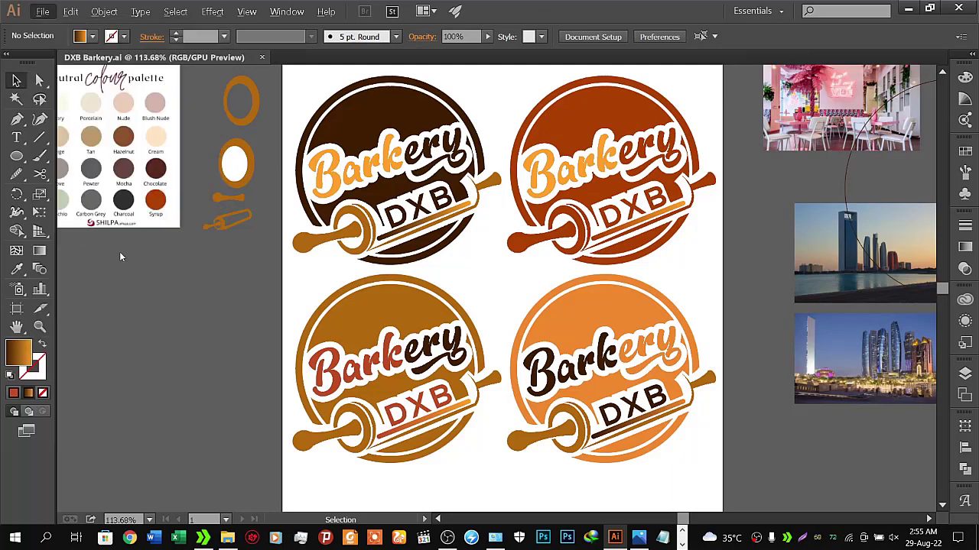
Step: Export as JPEG (*.JPG) with Use Artboards enabled
click(116, 254)
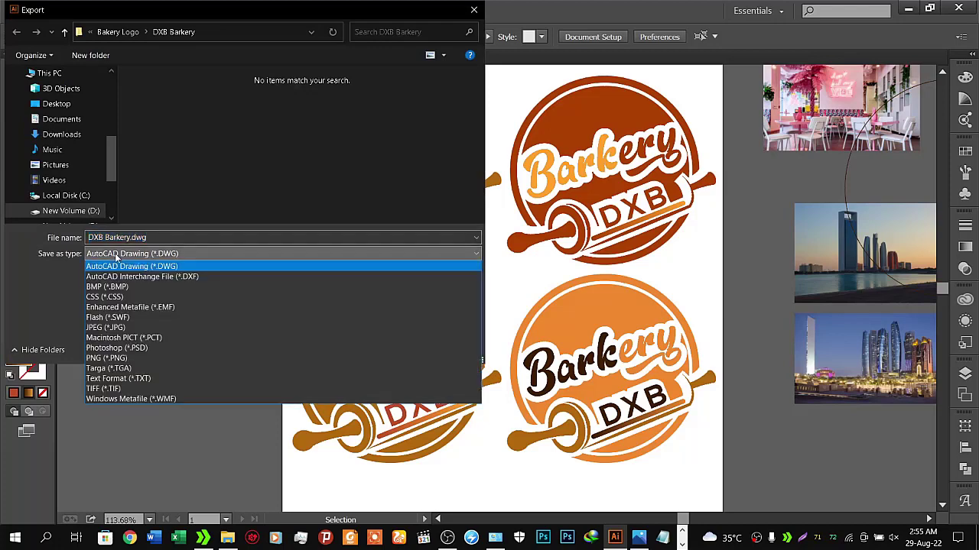
click(115, 327)
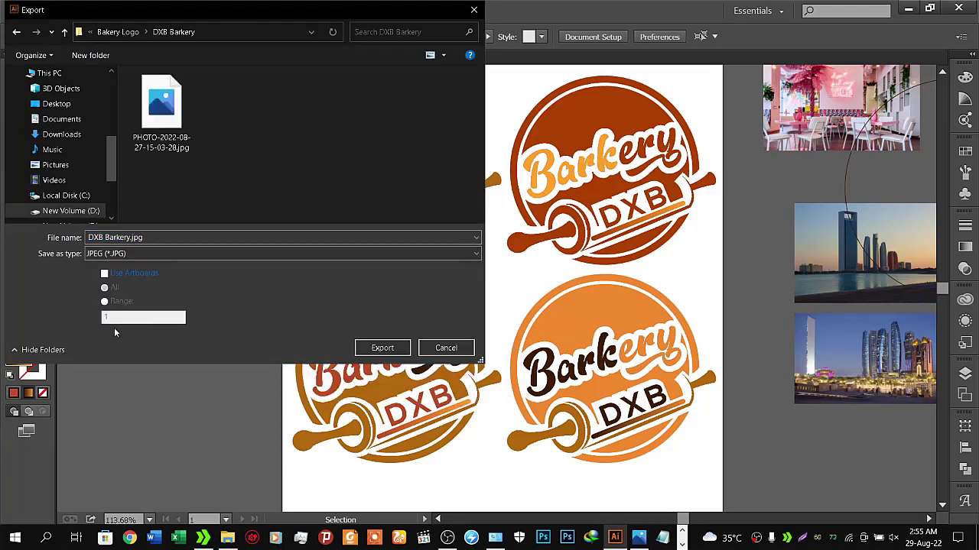
click(105, 274)
click(382, 348)
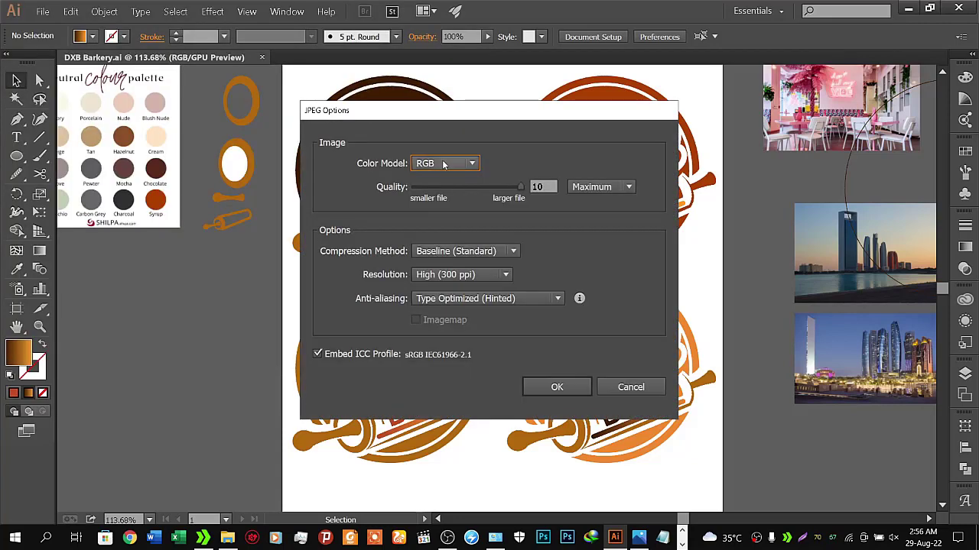
Step: Keep JPEG quality at Maximum and resolution at High (300 ppi), and confirm
click(597, 190)
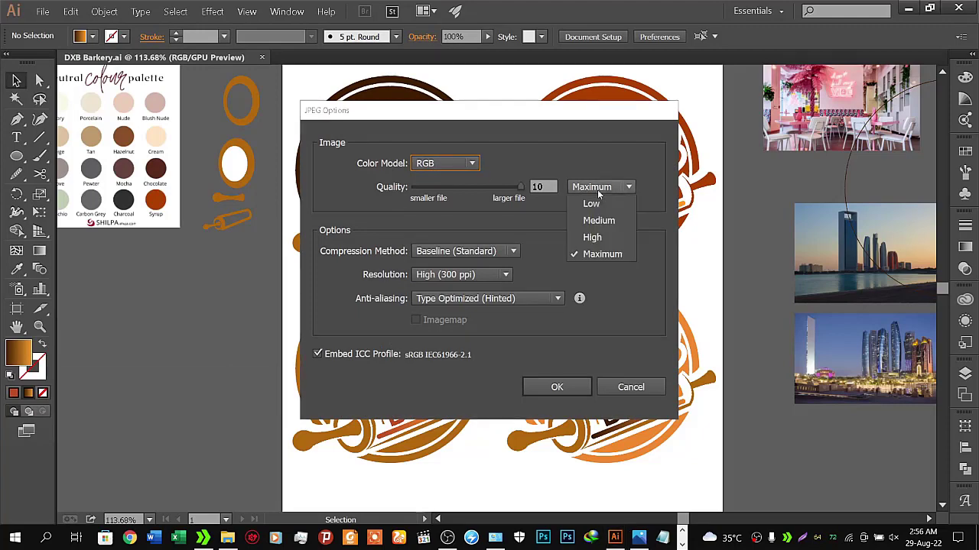
click(605, 253)
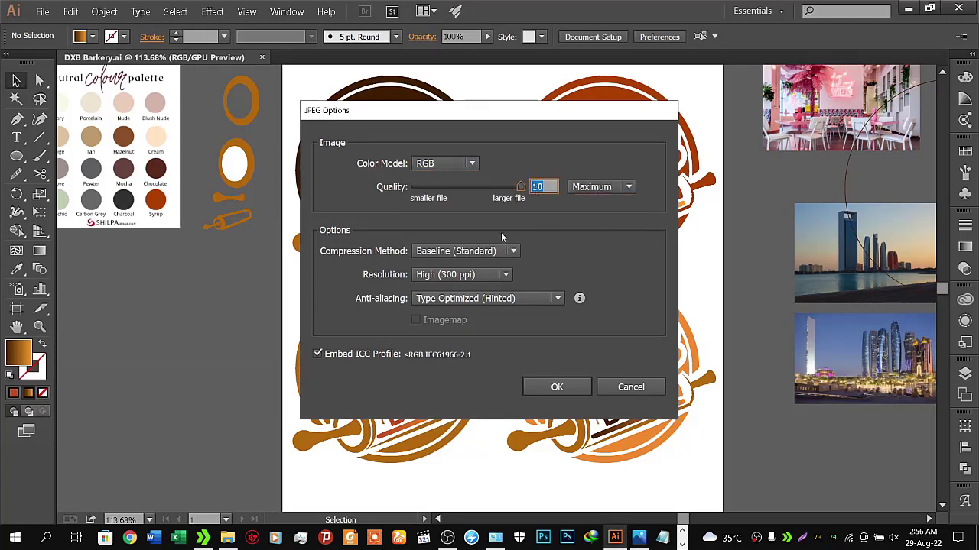
click(462, 275)
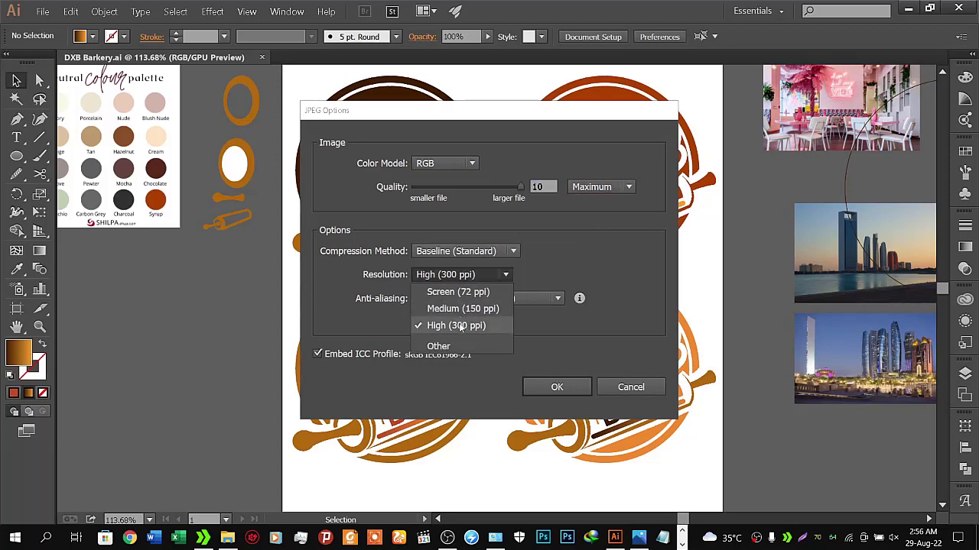
click(462, 326)
click(557, 388)
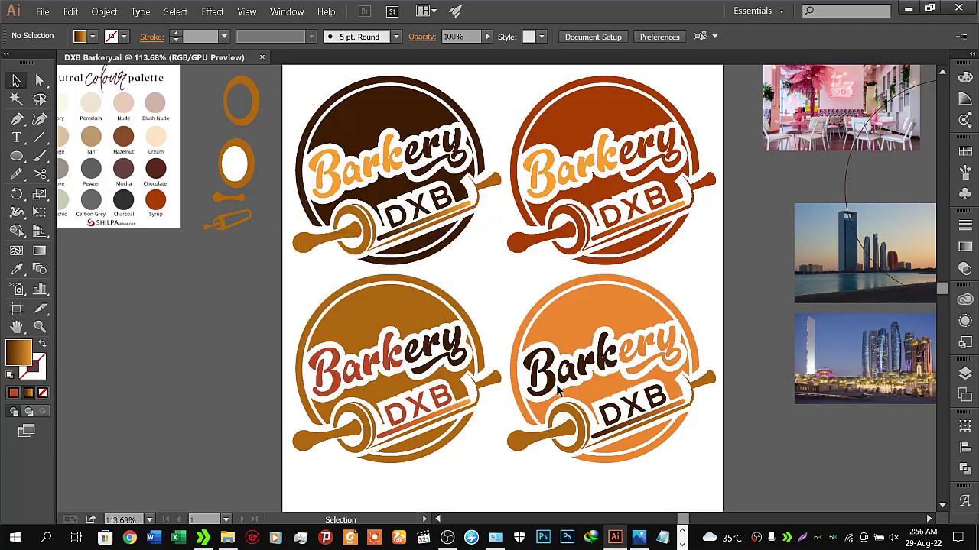
mouse_move(227, 538)
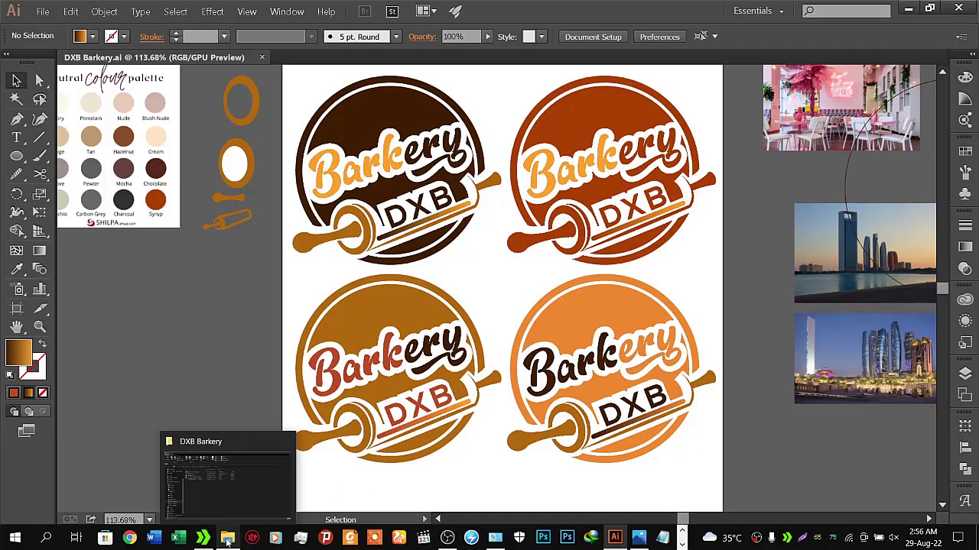
Step: Show the DXB Barkery folder in File Explorer and select DXB Barkery-01.jpg
click(252, 479)
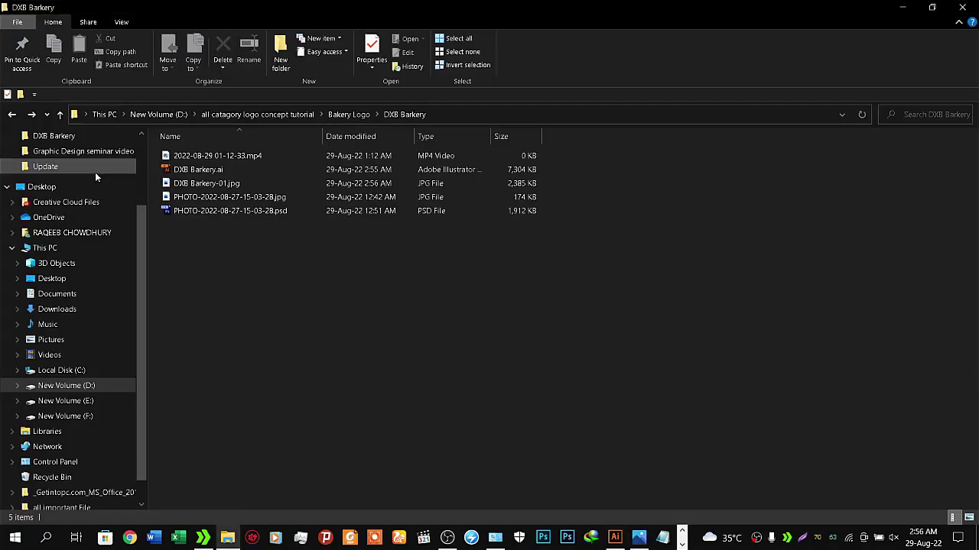
click(15, 115)
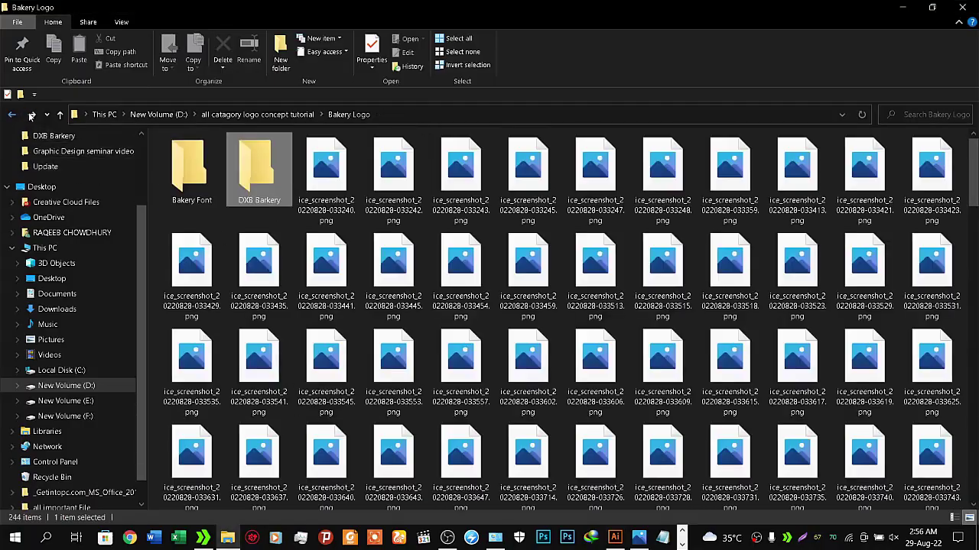
click(32, 114)
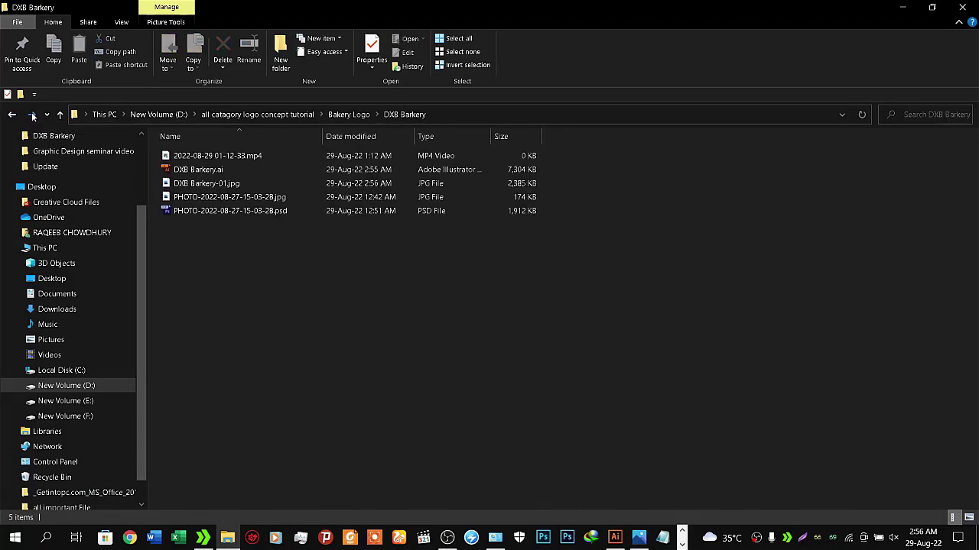
click(214, 186)
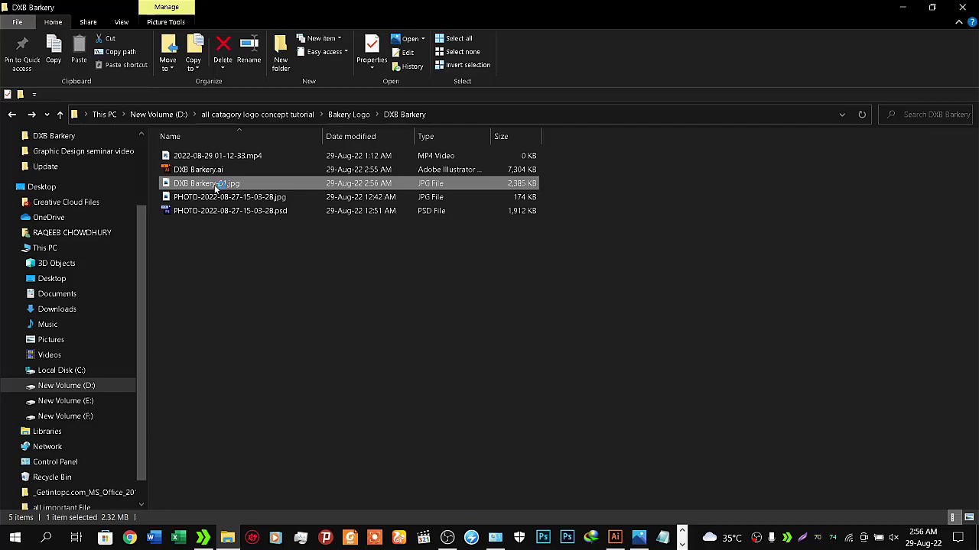
double_click(216, 189)
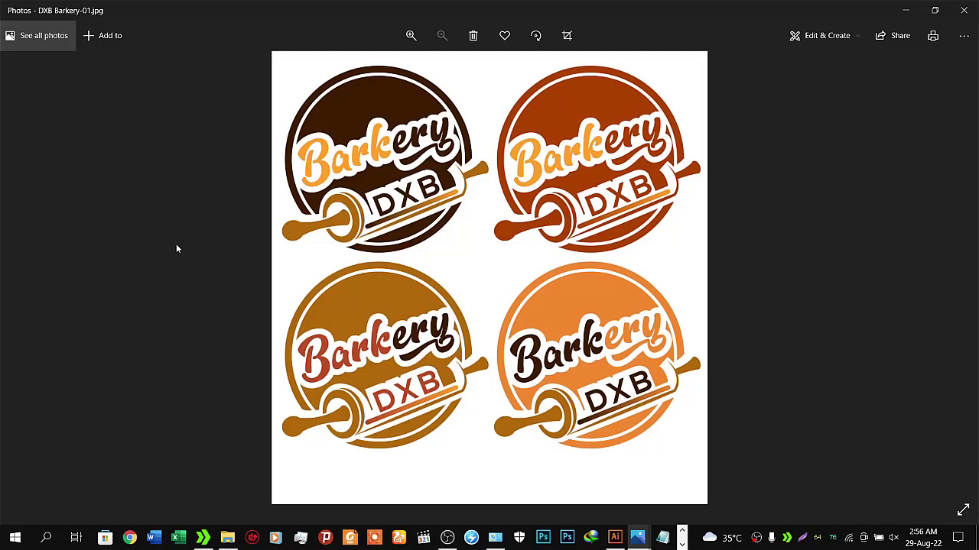
click(904, 16)
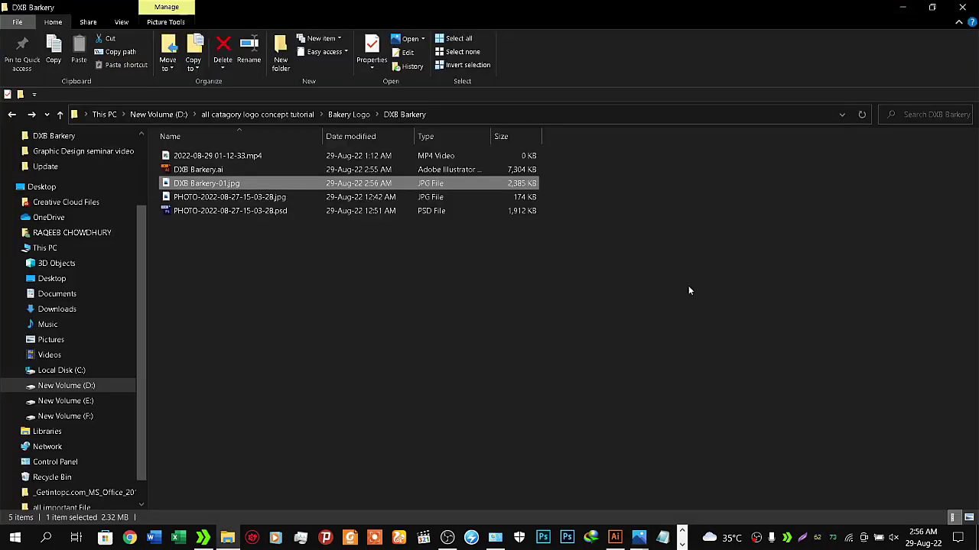
Step: Bring the Illustrator window with DXB Barkery.ai back to the front
mouse_move(615, 537)
click(615, 483)
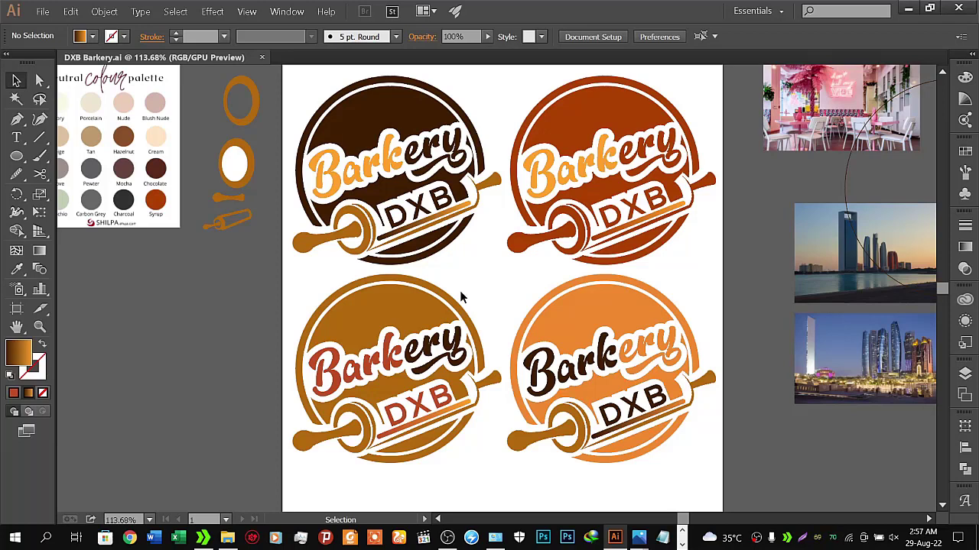
click(447, 538)
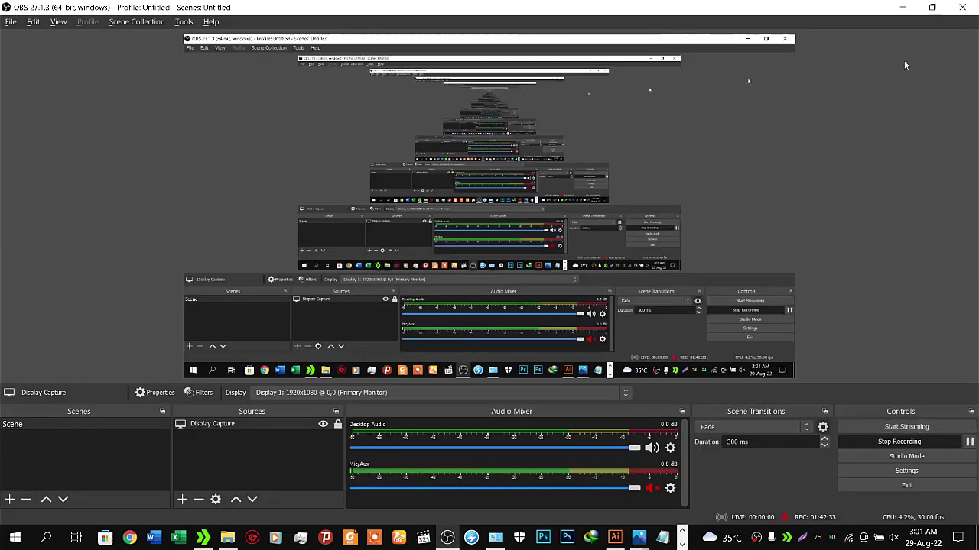
key(alt+Tab)
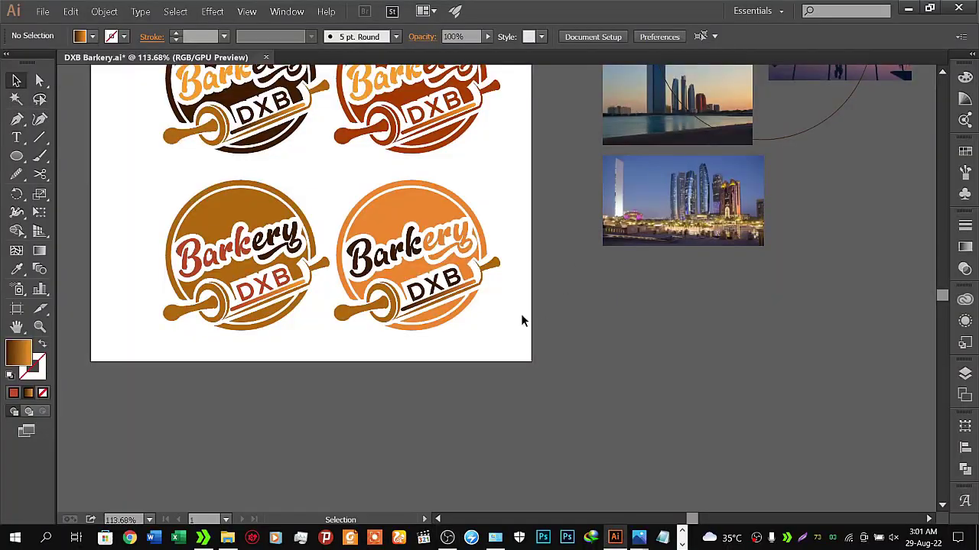
Step: Ungroup the top logo pair and select the rust, amber and orange variants
click(302, 304)
shift+click(420, 290)
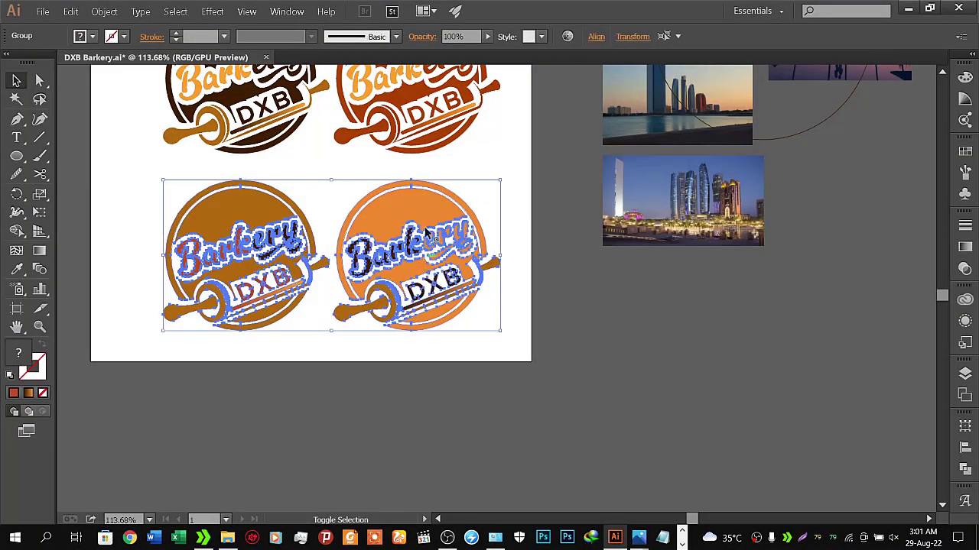
shift+click(409, 134)
click(511, 145)
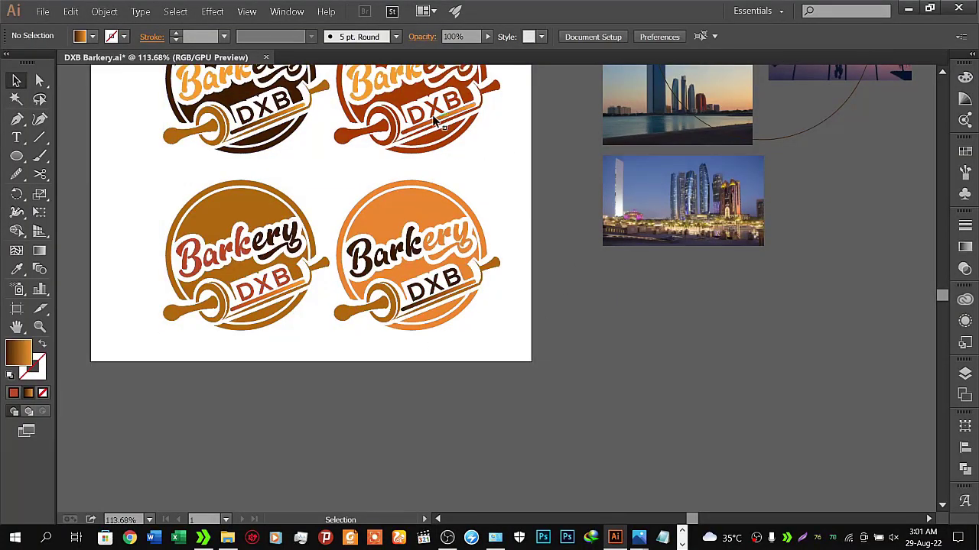
click(436, 121)
right_click(434, 118)
click(464, 180)
click(509, 207)
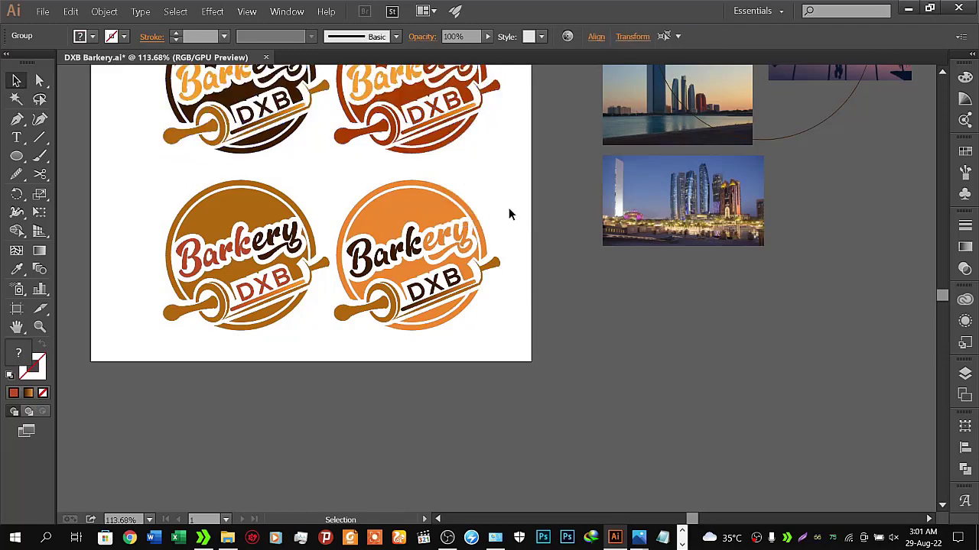
click(426, 113)
shift+click(420, 221)
shift+click(252, 263)
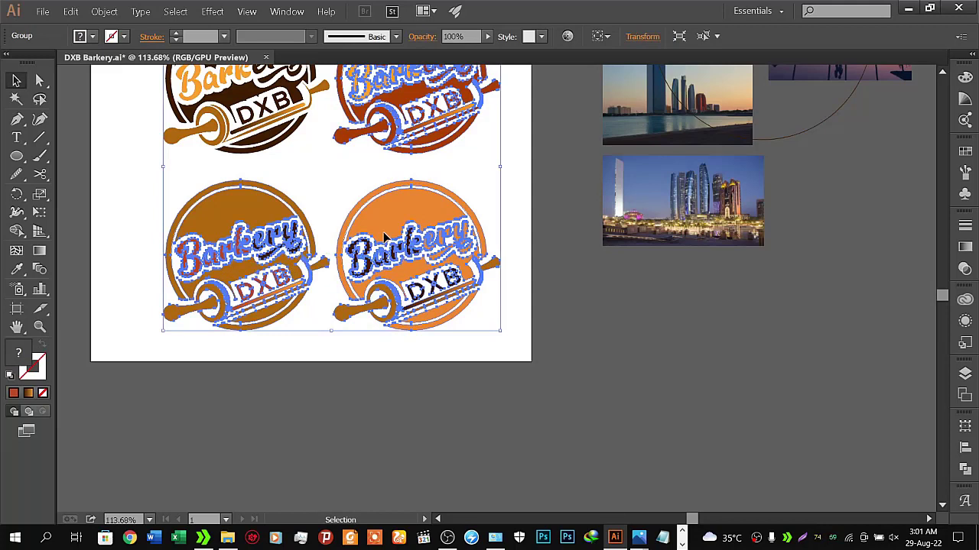
Step: Shift-nudge the three variants right off the artboard and centre the brown logo
key(shift+Right)
key(shift+Right)
key(shift+Right)
key(shift+Right)
key(shift+Right)
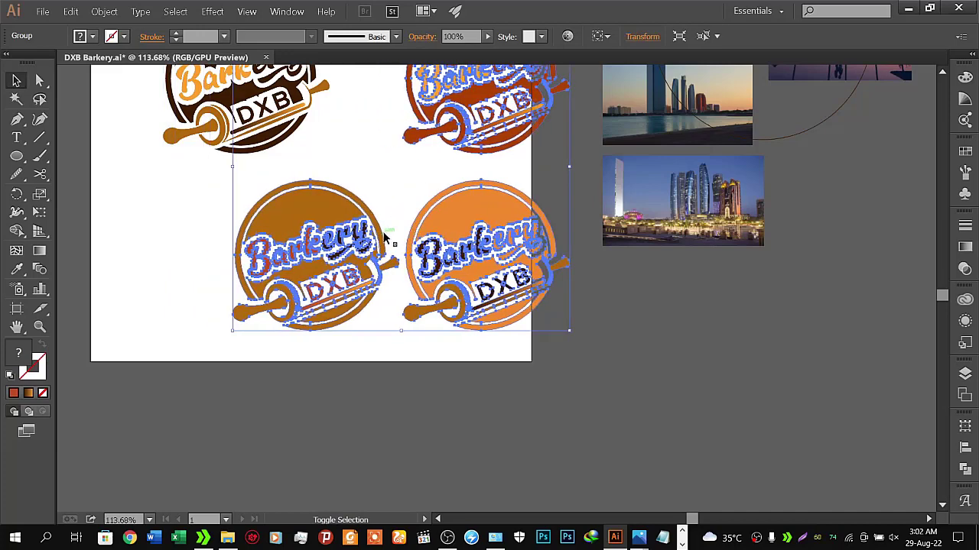
key(shift+Right)
key(shift+Right)
key(shift+Right)
key(shift+Right)
key(shift+Right)
key(shift+Right)
key(shift+Right)
key(shift+Right)
key(shift+Right)
key(shift+Right)
key(shift+Right)
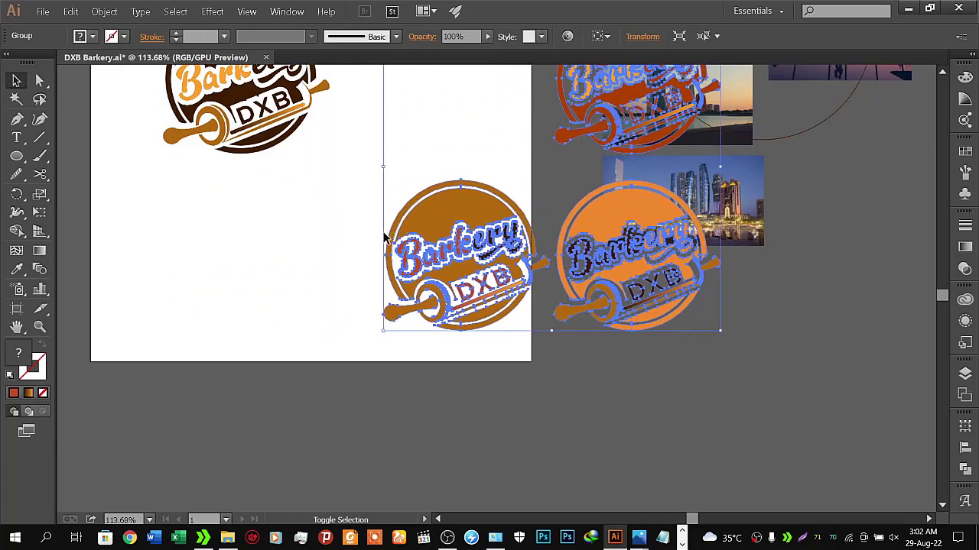
key(shift+Right)
key(shift+Right)
key(shift+Right)
key(shift+Right)
key(shift+Right)
key(shift+Right)
key(shift+Right)
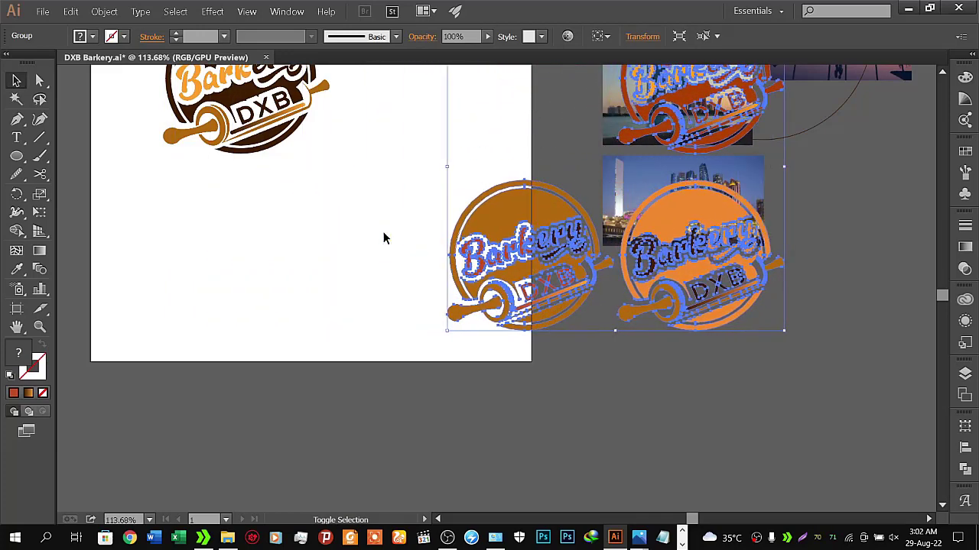
key(shift+Right)
key(shift+Right)
key(shift+Right)
key(shift+Right)
key(shift+Right)
key(shift+Right)
key(shift+Right)
key(shift+Right)
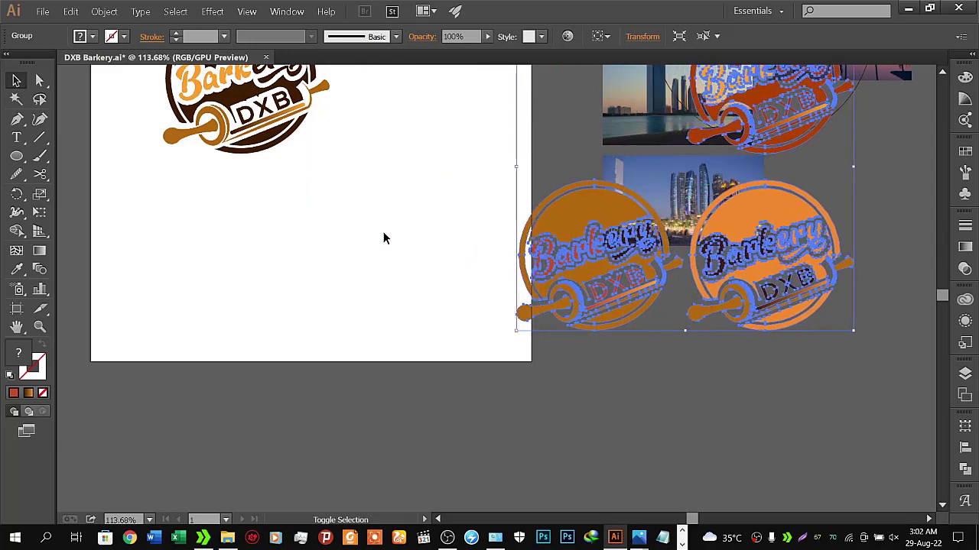
key(shift+Right)
key(shift+Right)
key(shift+Right)
key(shift+Right)
key(shift+Right)
key(shift+Right)
key(shift+Right)
key(shift+Right)
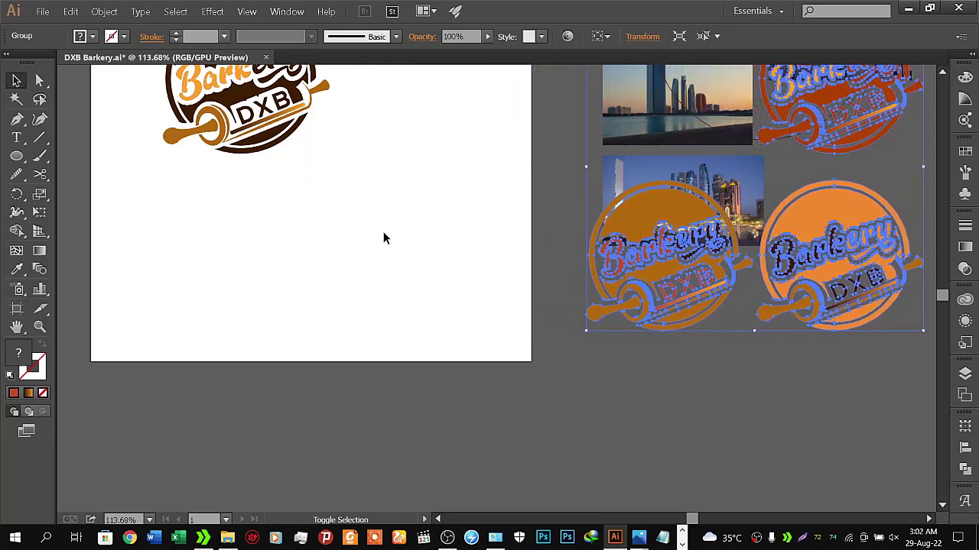
key(shift+Right)
key(shift+Right)
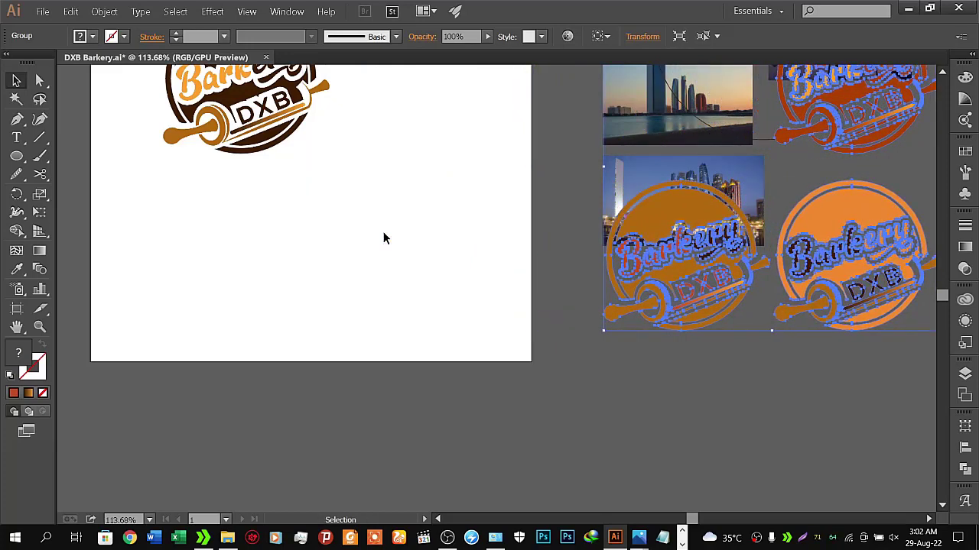
click(383, 234)
drag(383, 229, 518, 315)
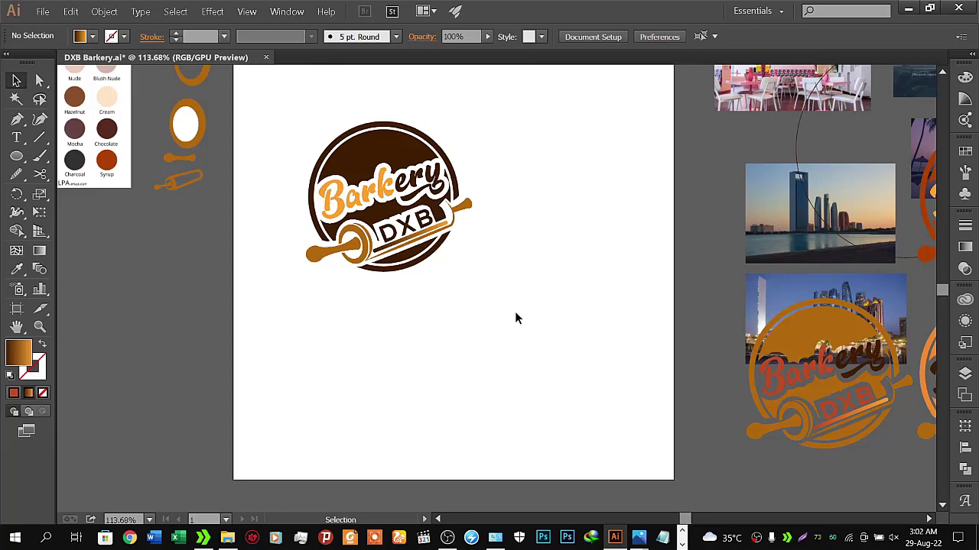
Step: Zoom in on the Barkery logo and select the orange ring and handle shapes
key(z)
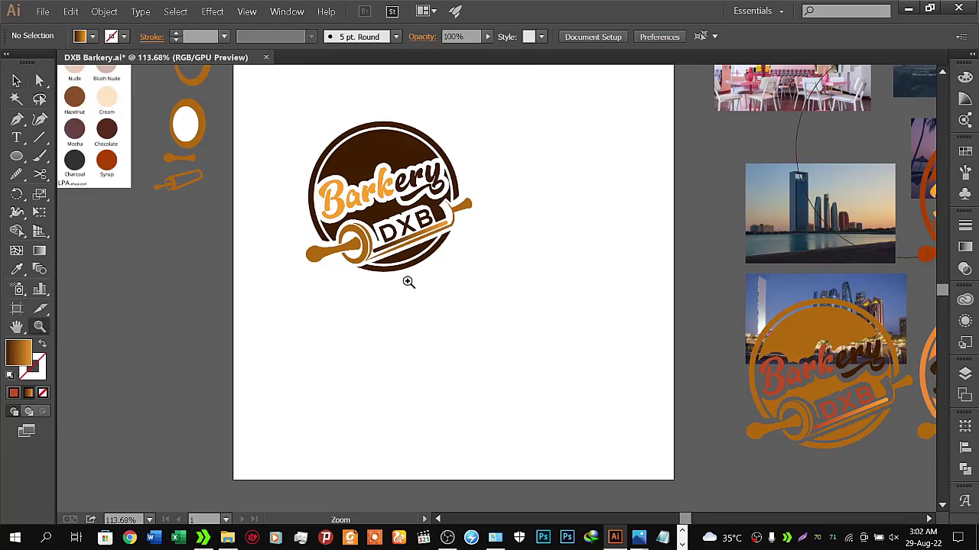
drag(406, 282, 476, 262)
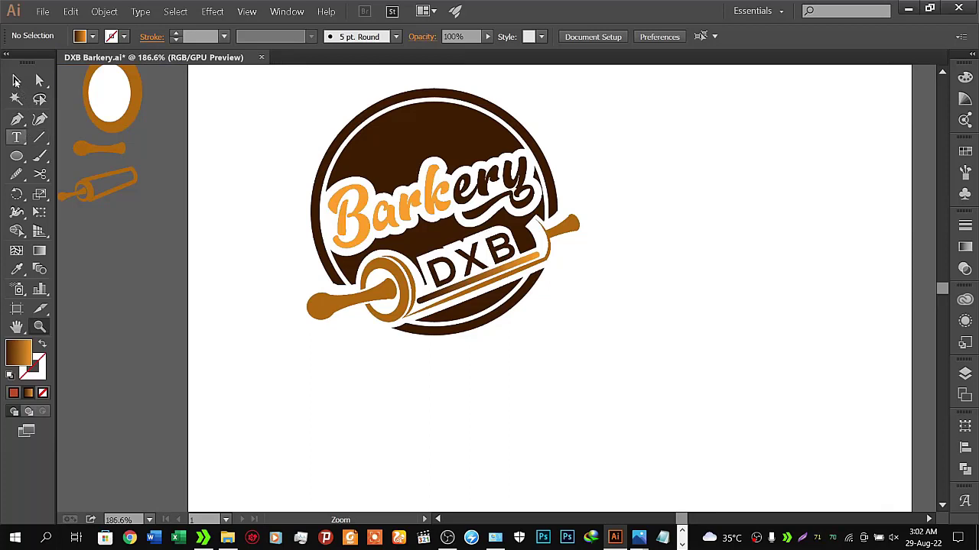
click(16, 80)
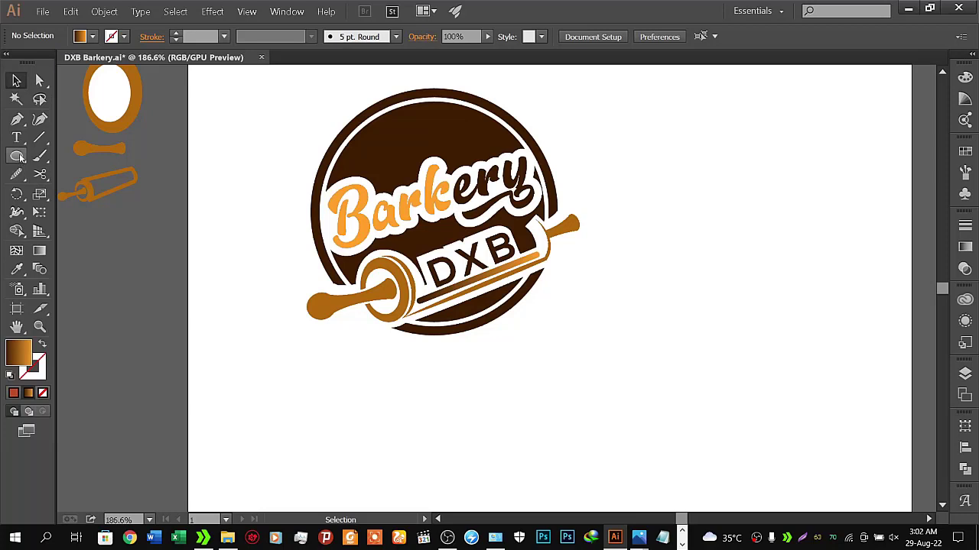
click(103, 122)
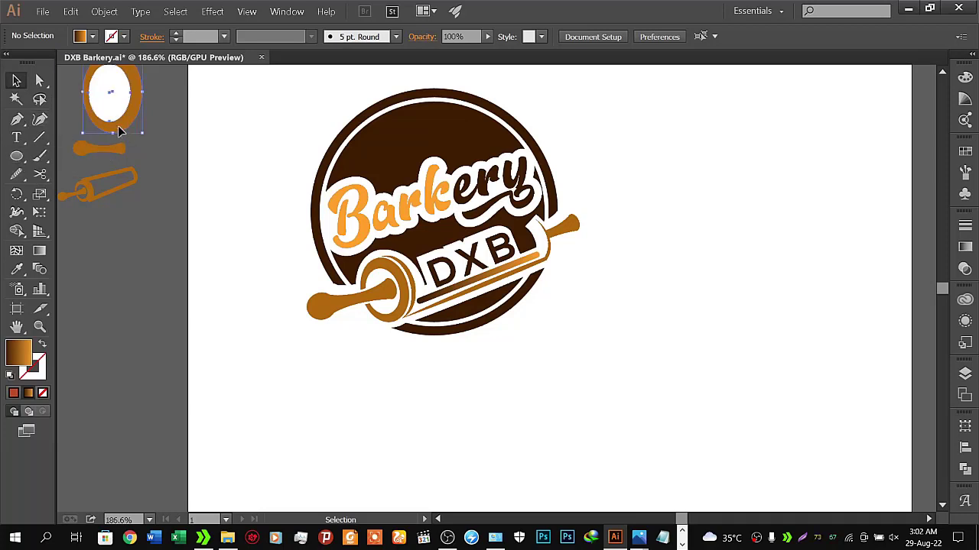
click(106, 150)
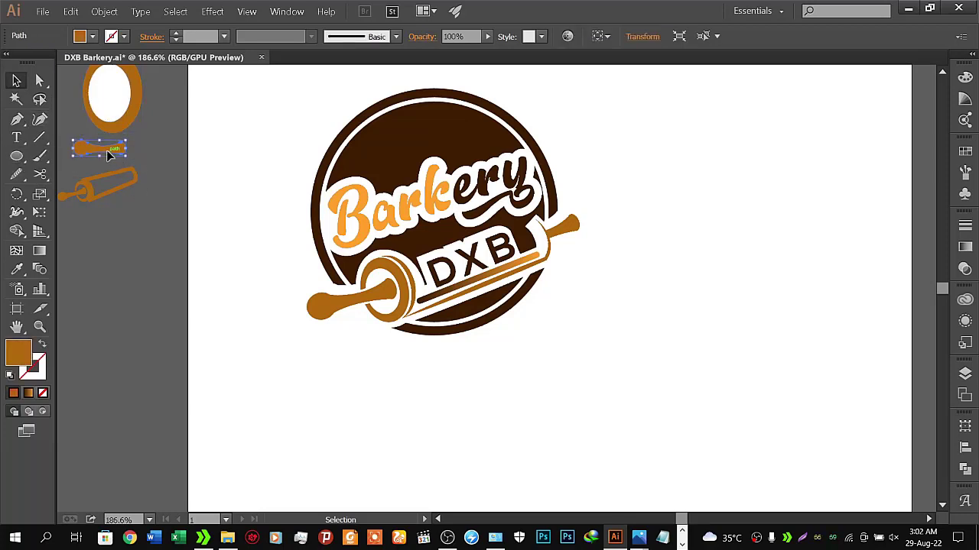
Step: Ungroup the brown logo and select its Barkery lettering group
click(360, 228)
click(275, 232)
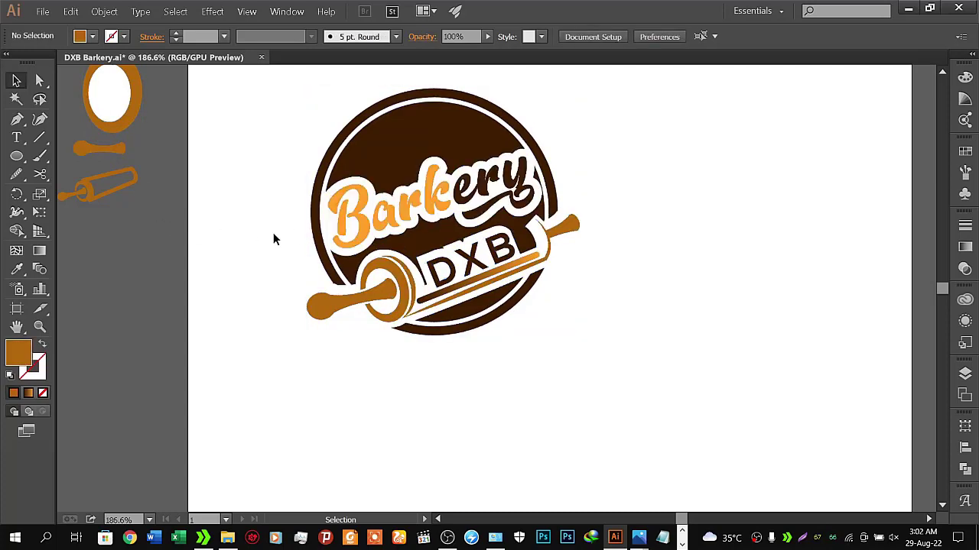
click(363, 211)
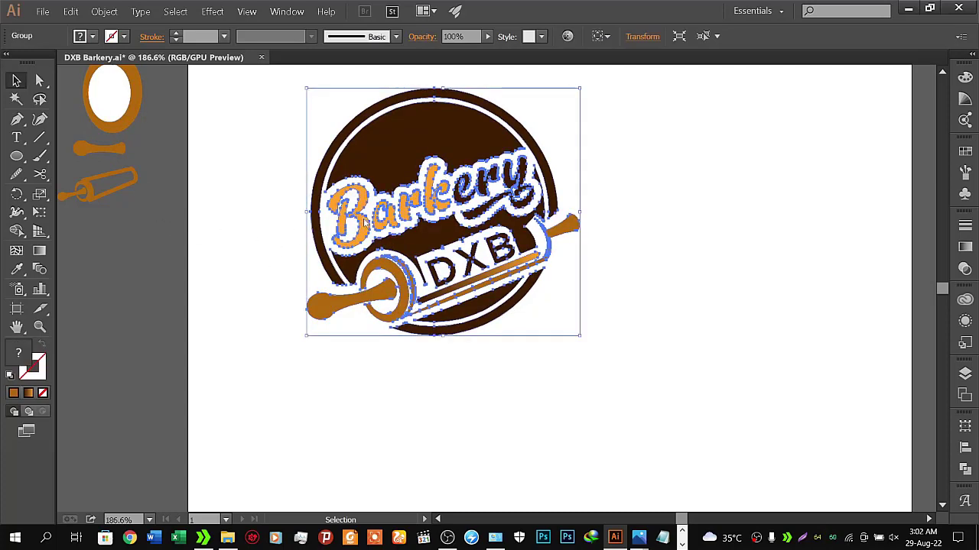
right_click(364, 221)
click(397, 283)
click(278, 257)
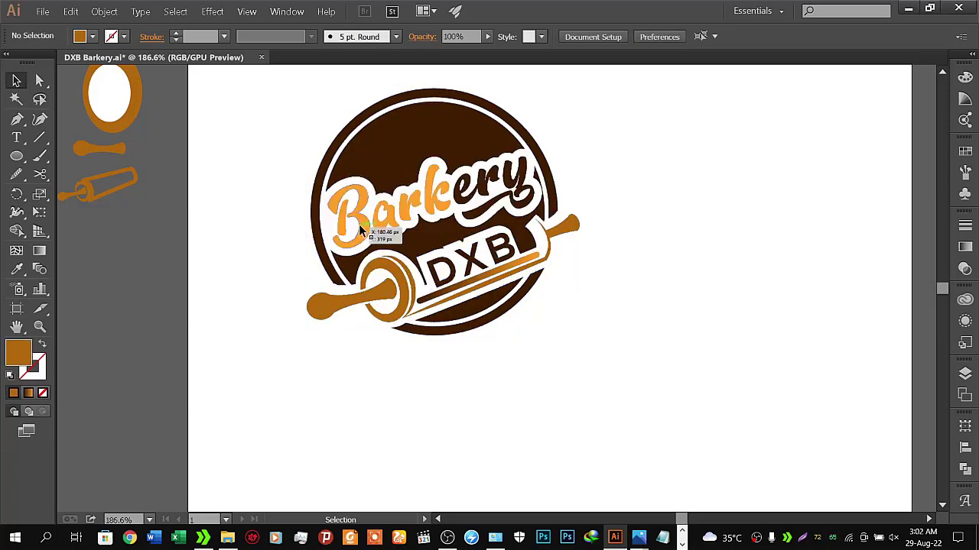
click(365, 228)
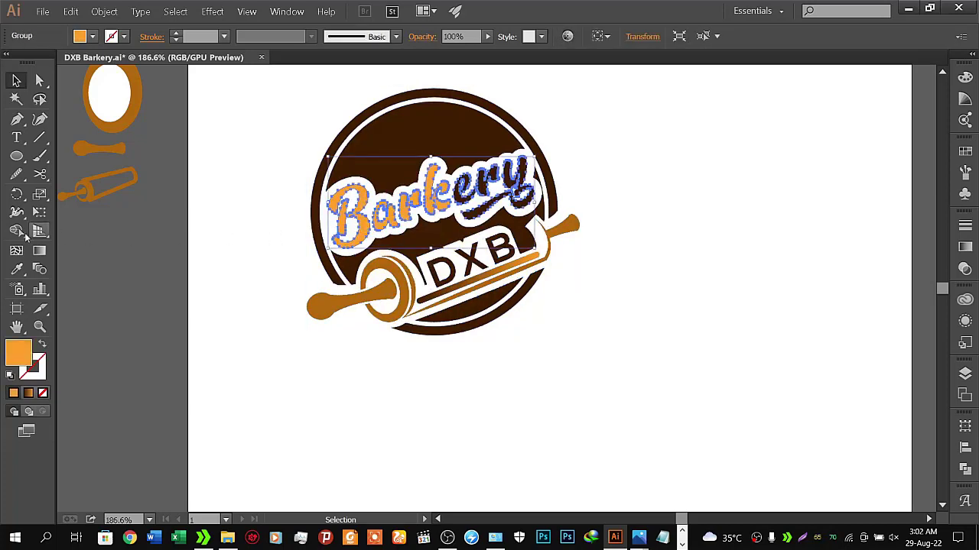
Step: Draw an orange circle to the right of the logo, constrained with Shift
click(16, 156)
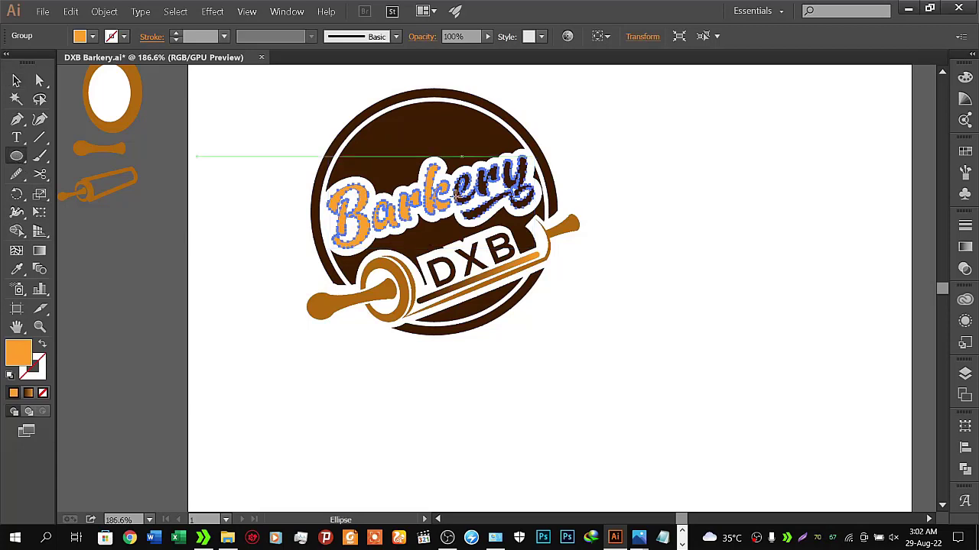
drag(667, 203, 687, 246)
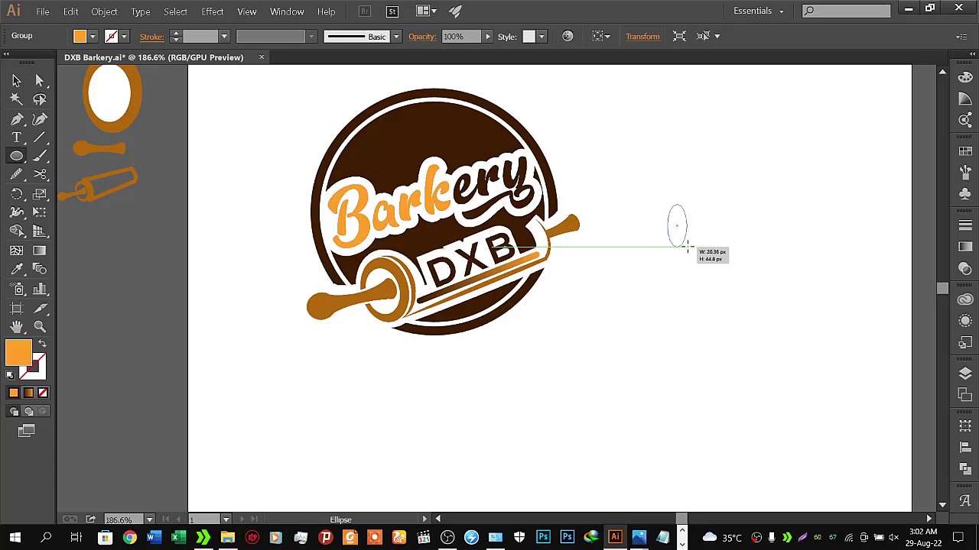
drag(687, 245, 685, 245)
drag(686, 245, 691, 251)
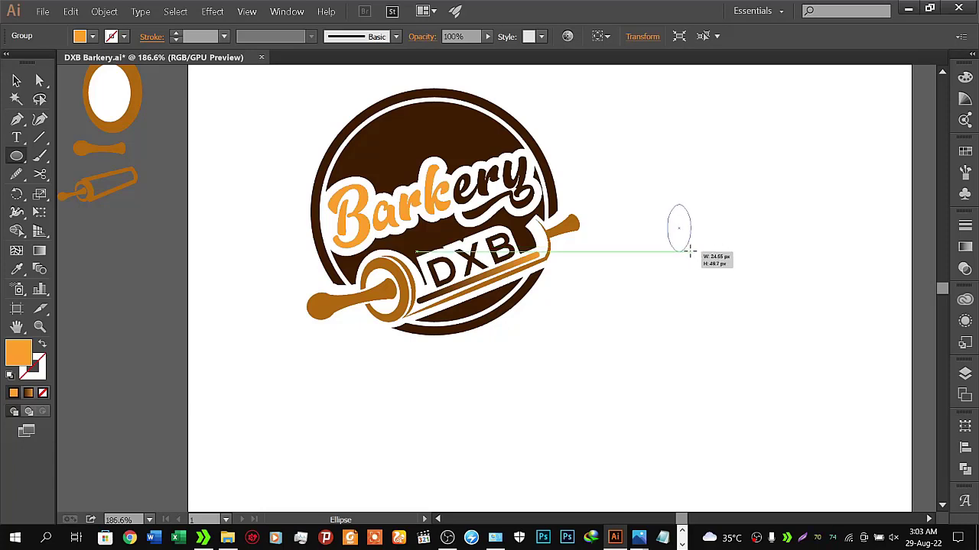
drag(691, 251, 686, 253)
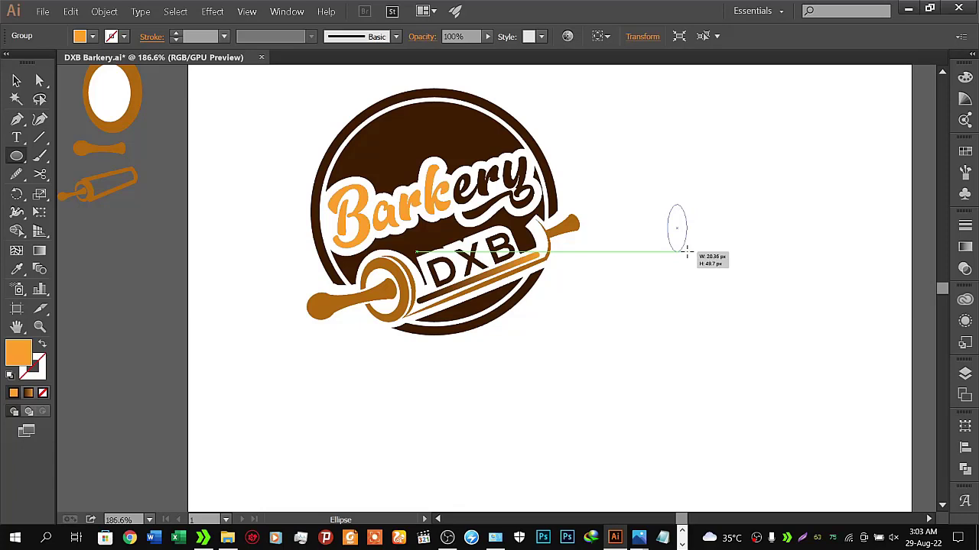
drag(686, 253, 685, 255)
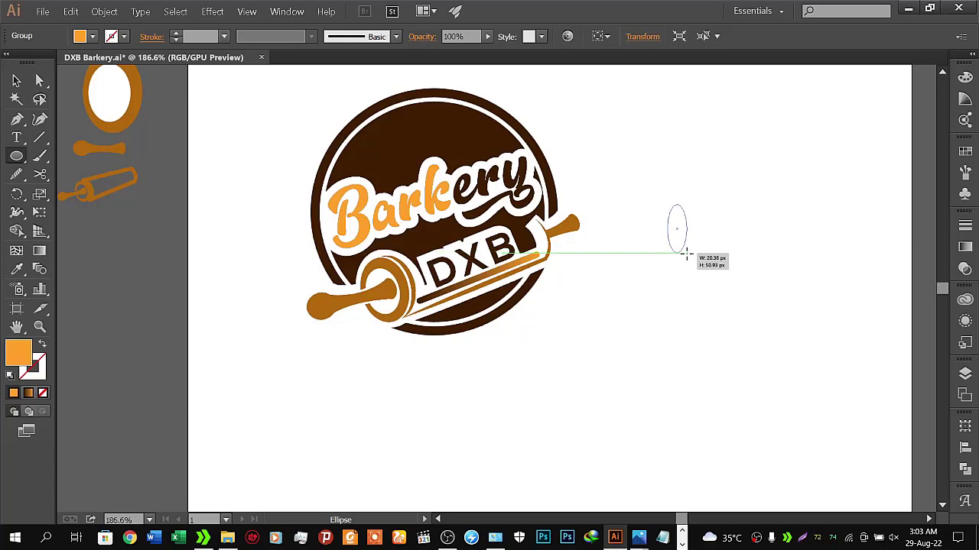
key(shift)
key(shift)
key(shift)
key(shift)
key(shift)
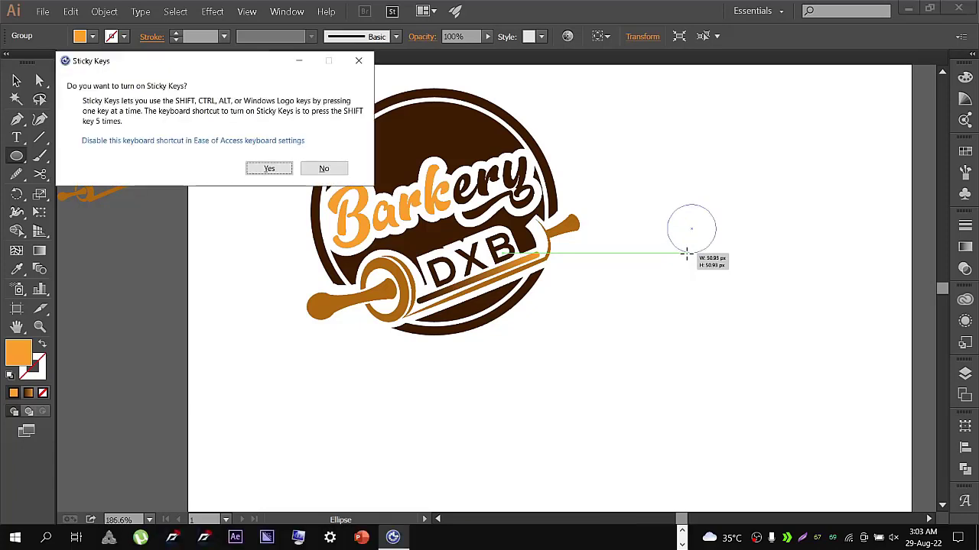
drag(687, 255, 687, 254)
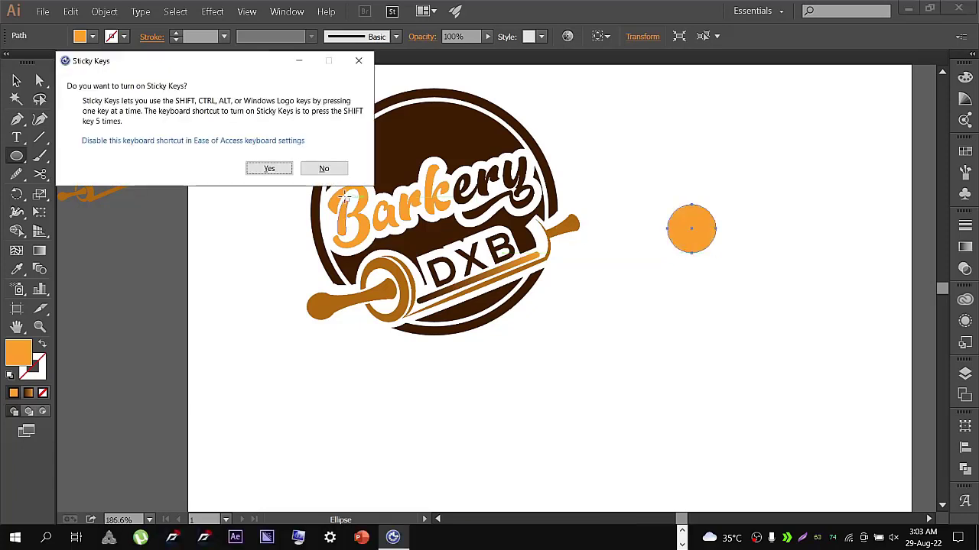
click(322, 166)
Step: Squeeze the circle into a narrow upright oval, then widen it slightly
key(v)
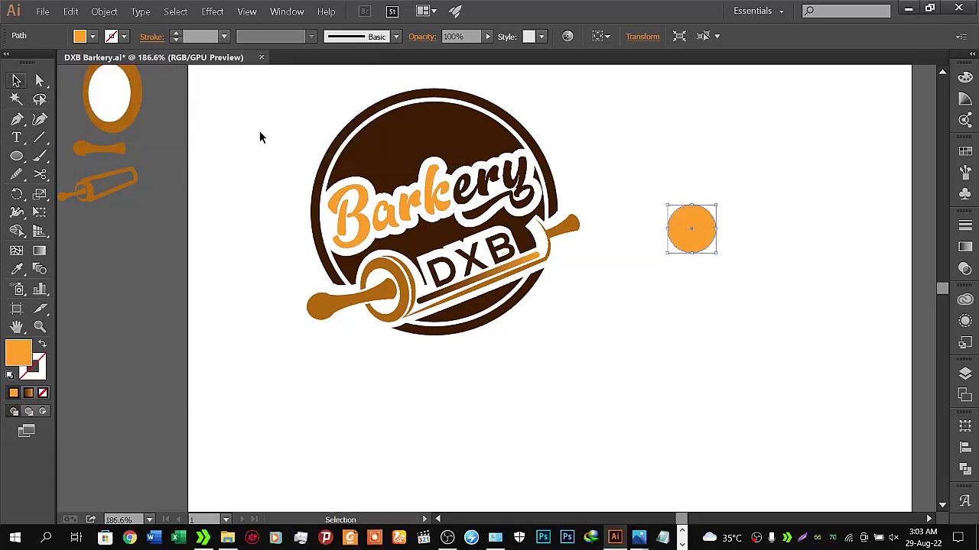
drag(716, 231, 686, 231)
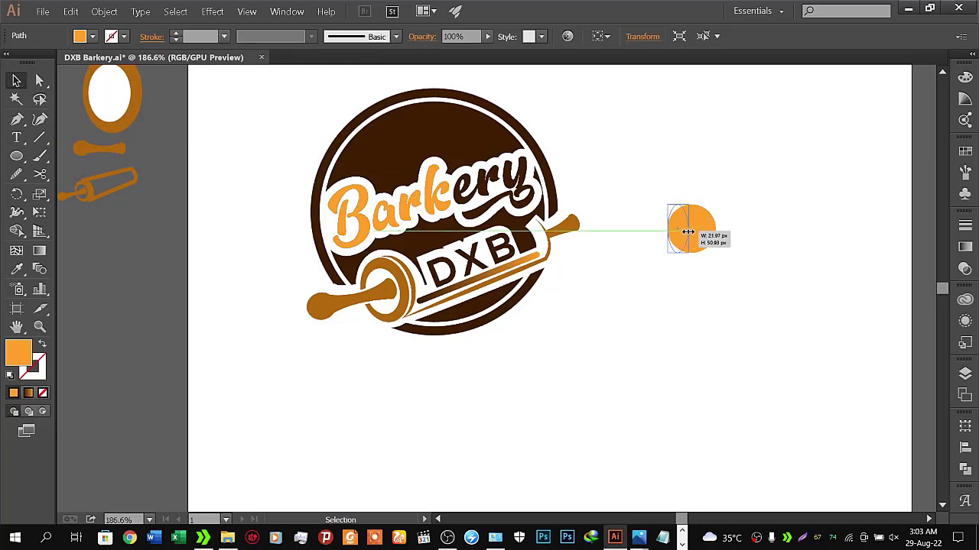
click(692, 285)
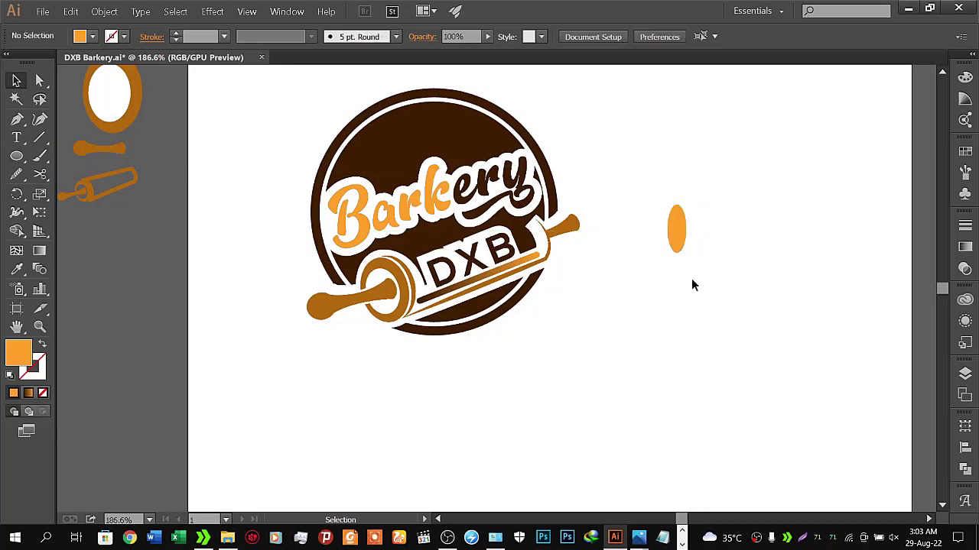
click(677, 239)
drag(689, 230, 691, 230)
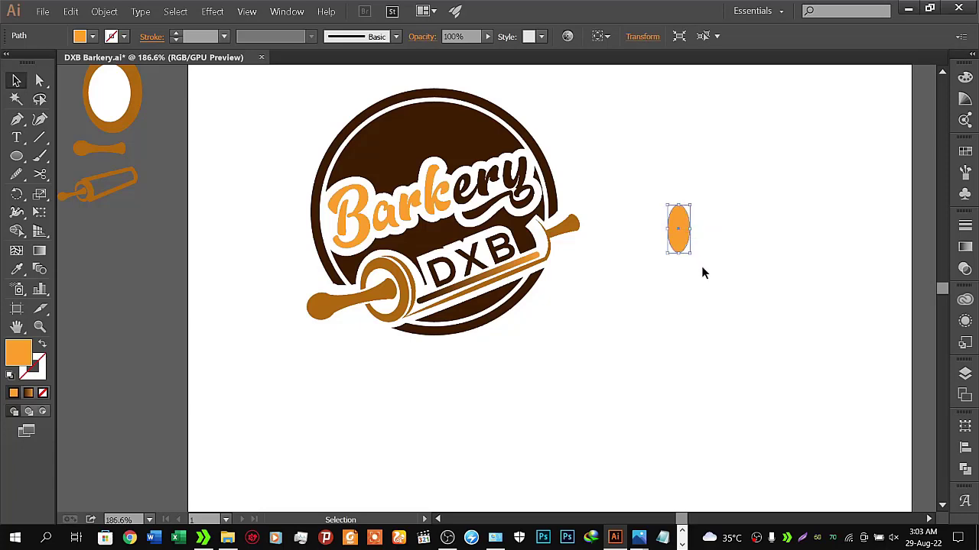
click(701, 266)
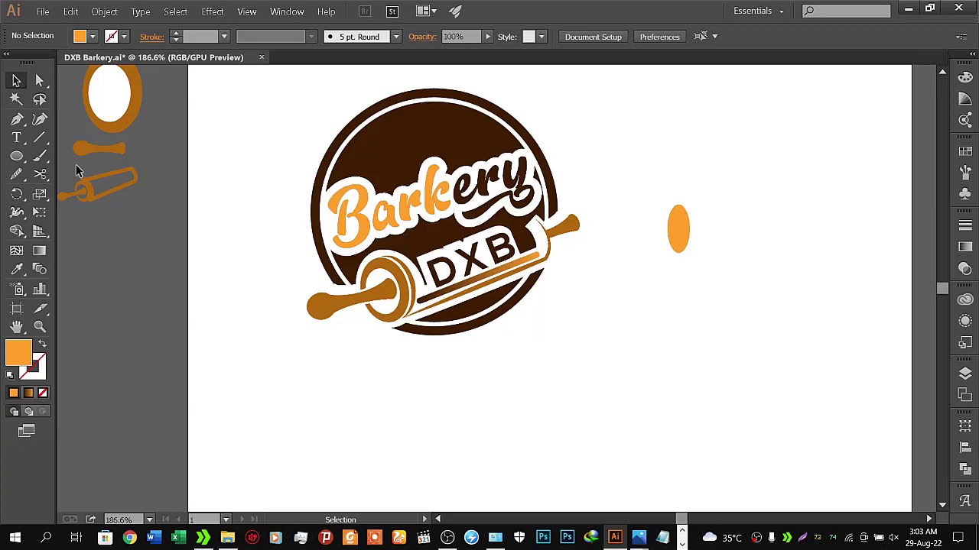
click(17, 119)
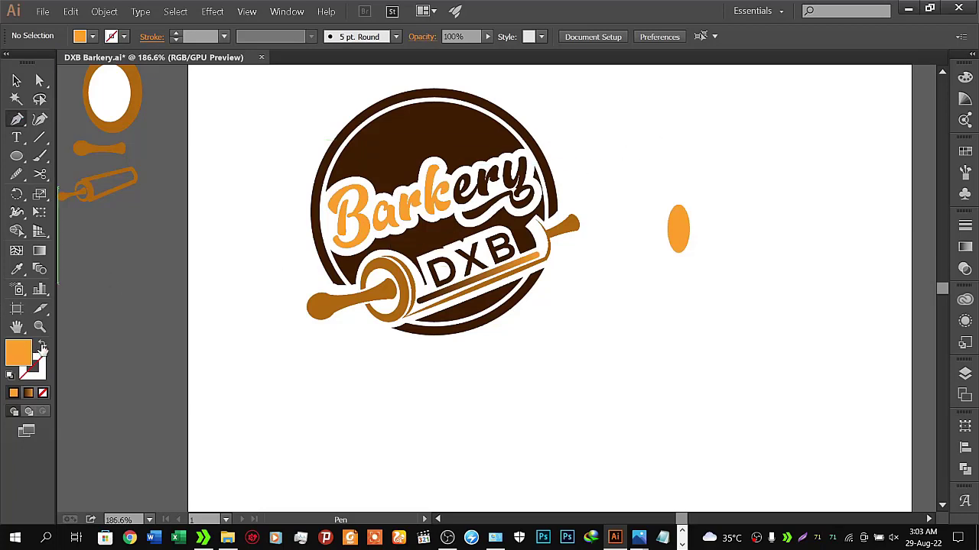
Step: Draw a short vertical orange line above the top of the oval and select it
key(shift+x)
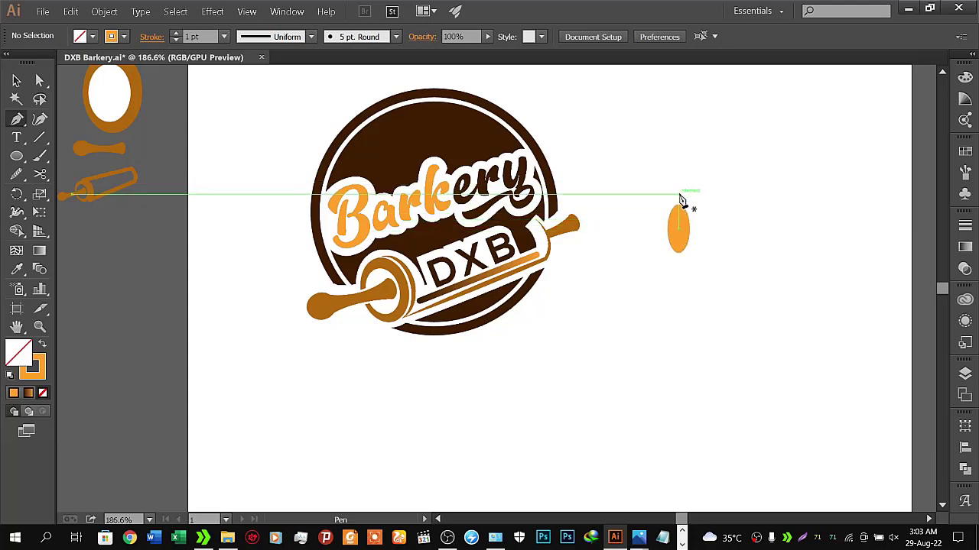
click(679, 194)
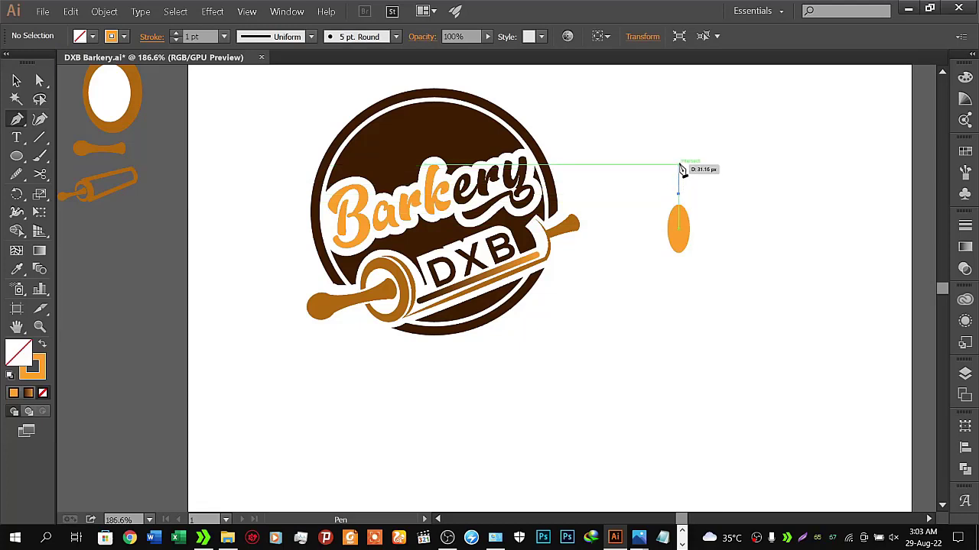
click(678, 165)
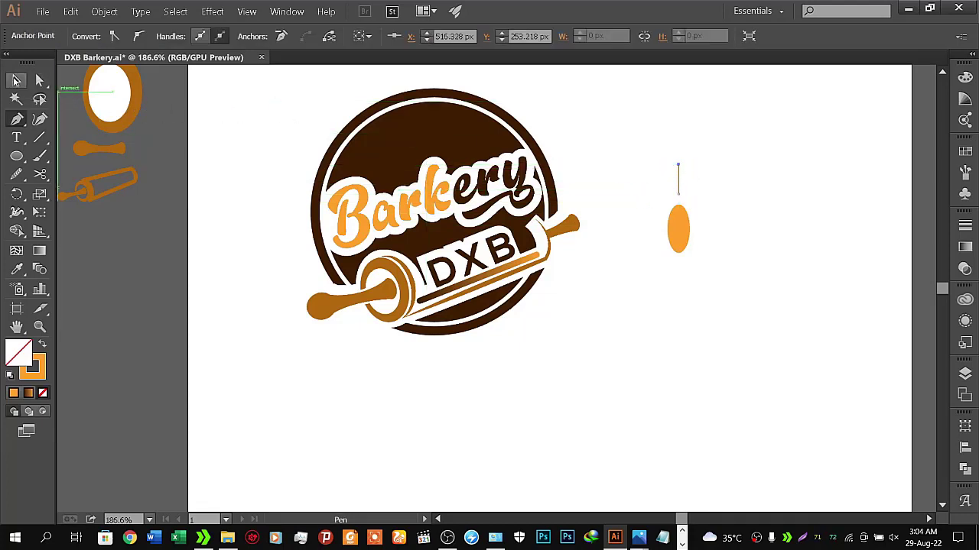
click(16, 81)
drag(634, 146, 691, 176)
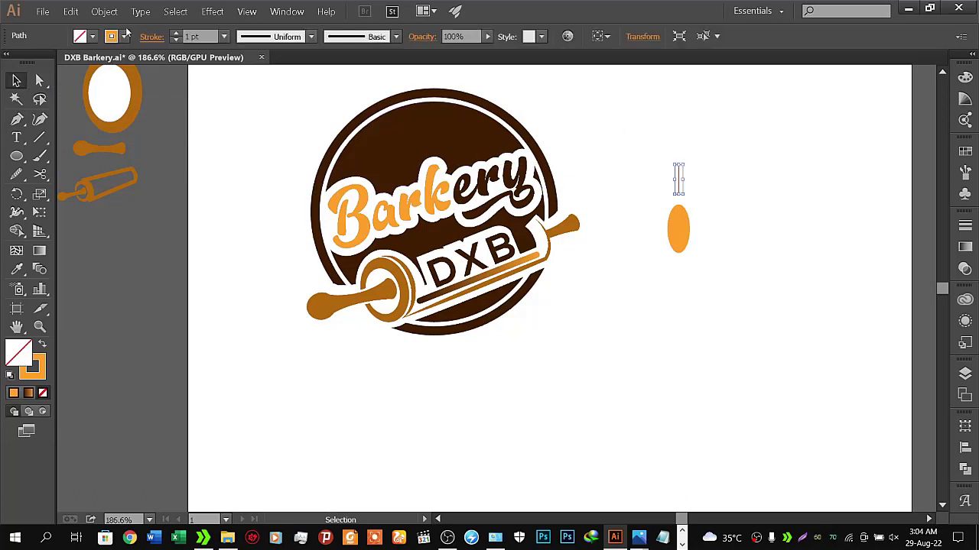
Step: Give the line a 6 pt stroke with a tapered width profile
click(176, 34)
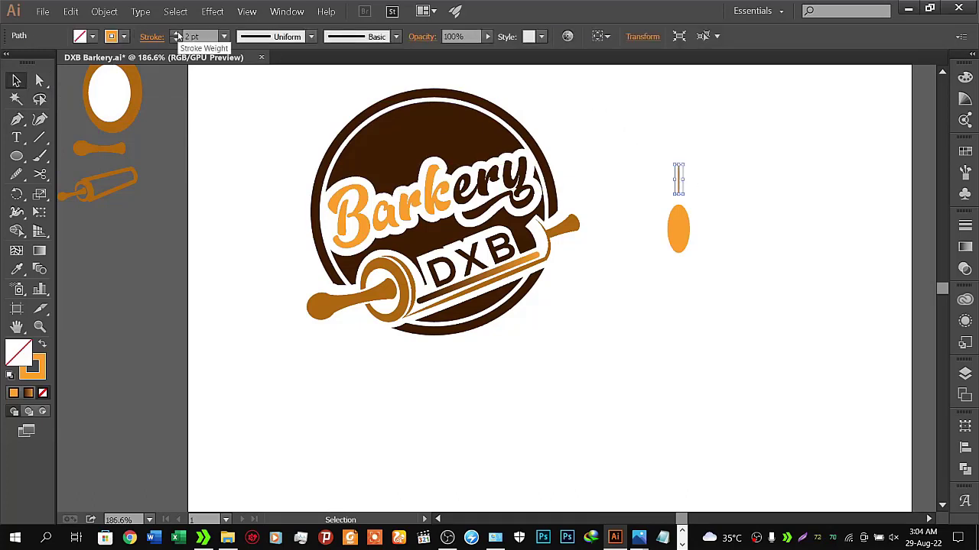
click(176, 34)
click(175, 33)
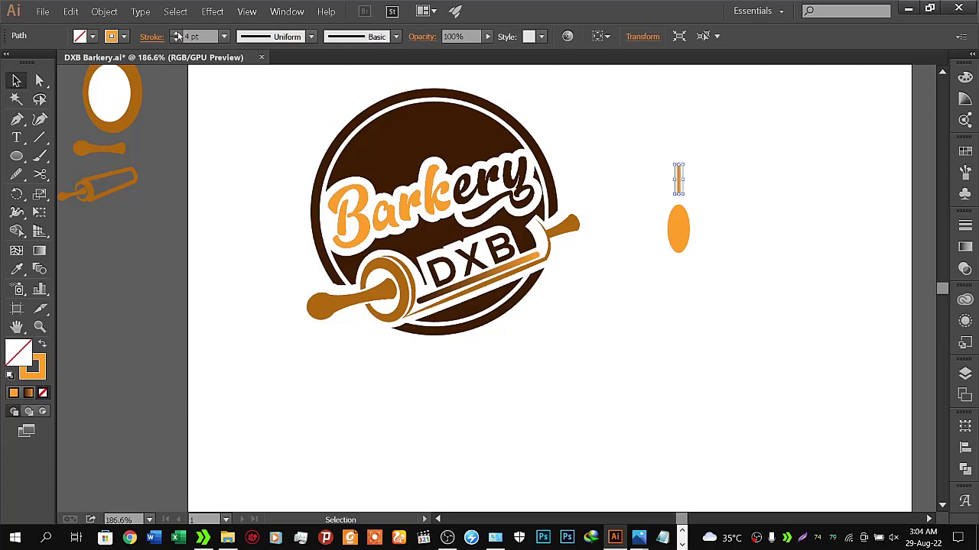
click(267, 37)
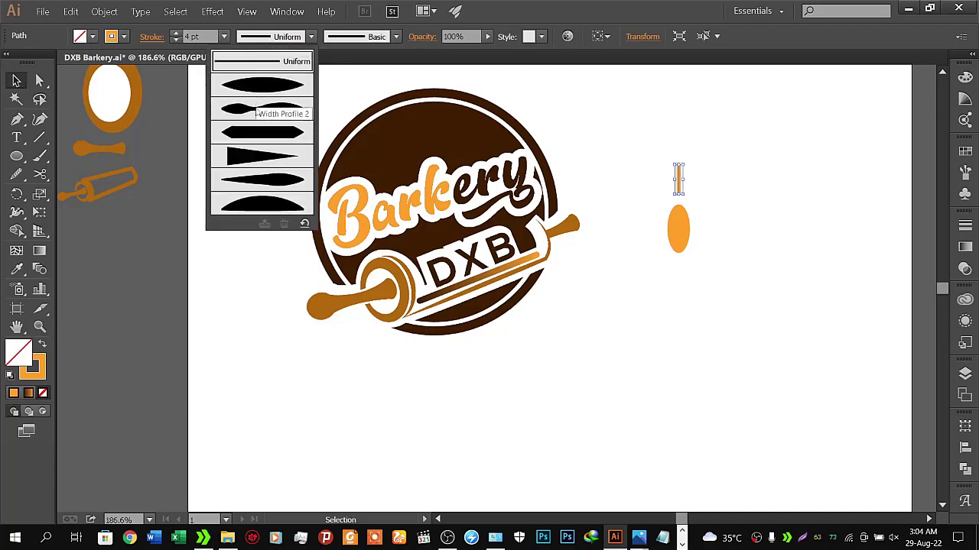
click(266, 156)
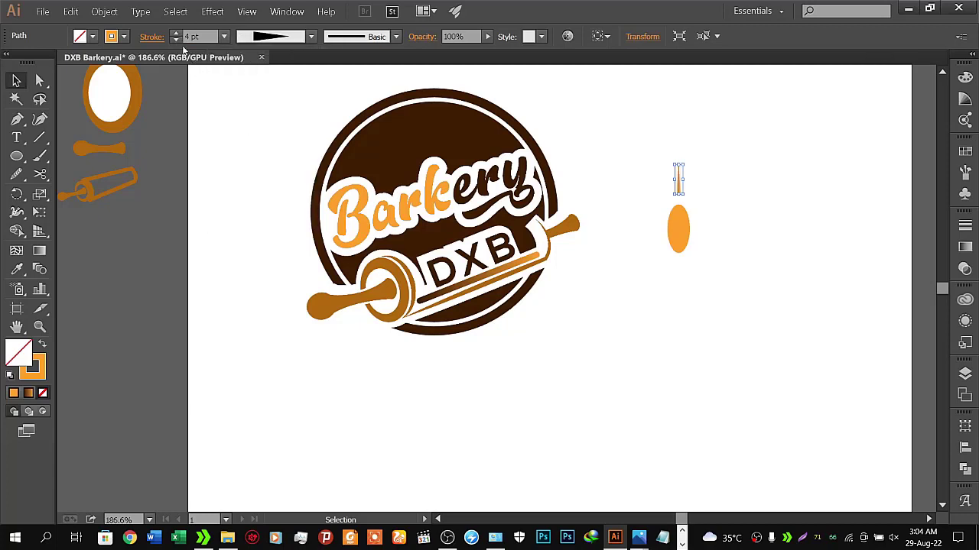
click(176, 34)
click(176, 34)
click(644, 136)
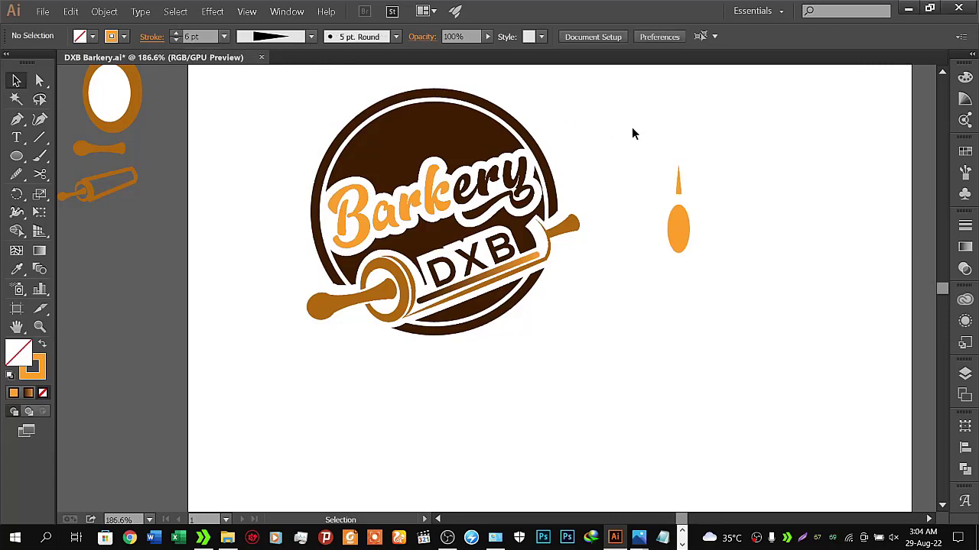
click(678, 186)
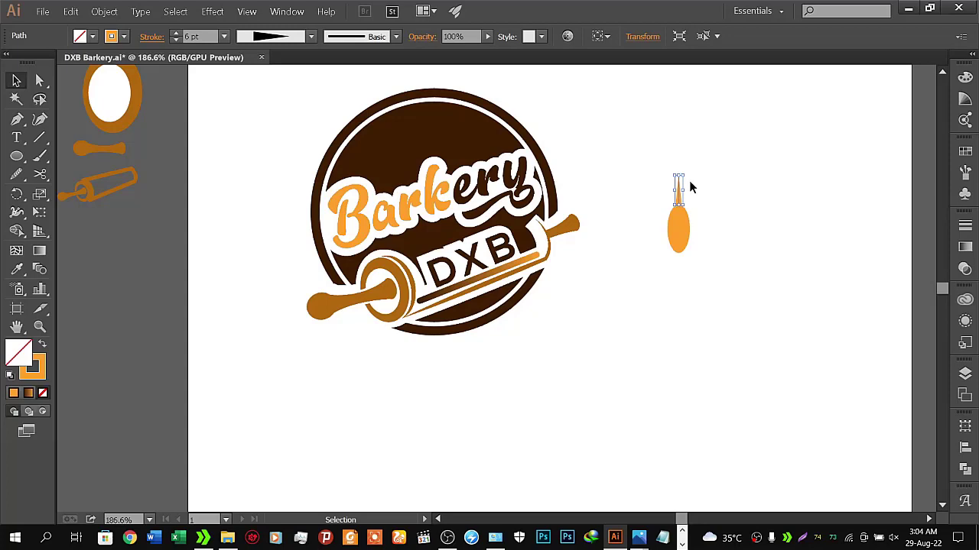
Step: Zoom in and expand the spike's stroke into a filled shape with Object > Expand Appearance
click(39, 326)
click(703, 297)
drag(752, 253, 575, 285)
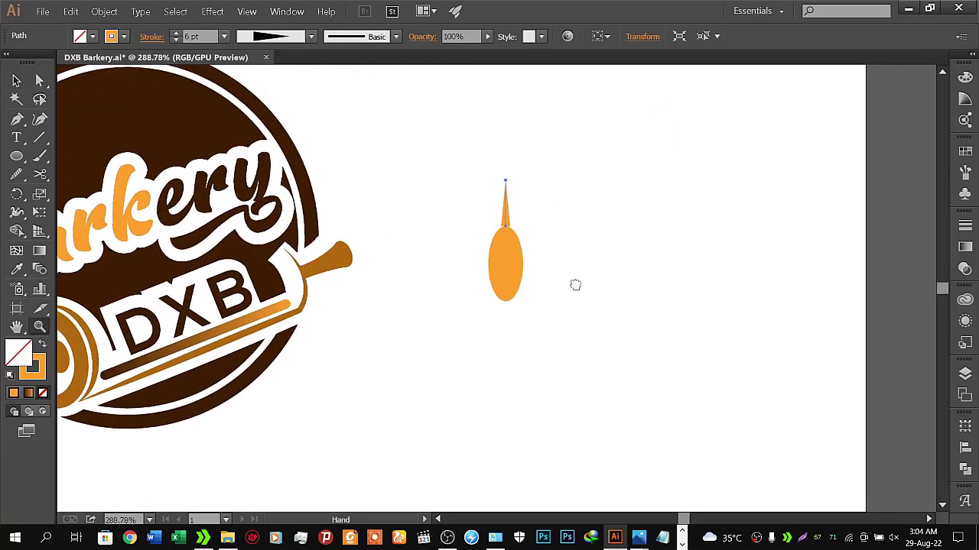
click(538, 289)
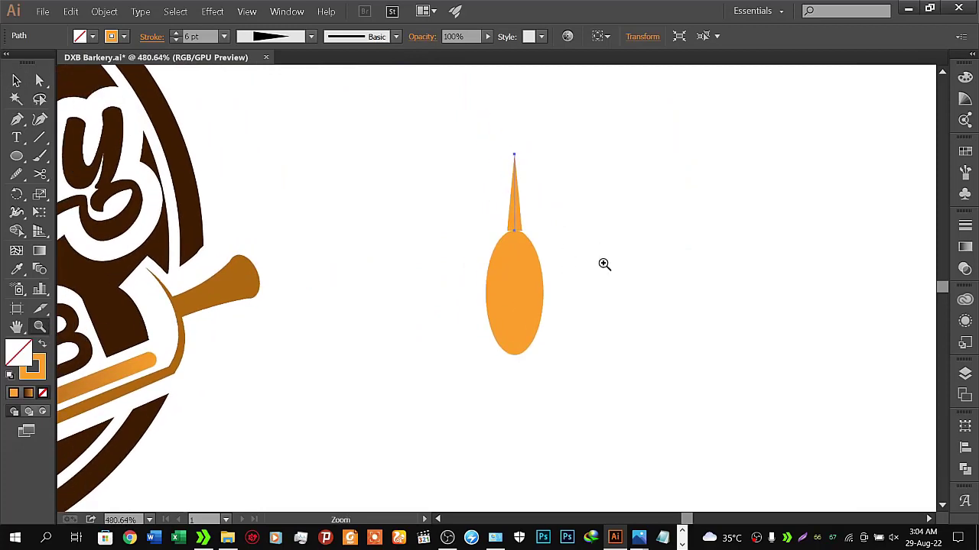
click(596, 272)
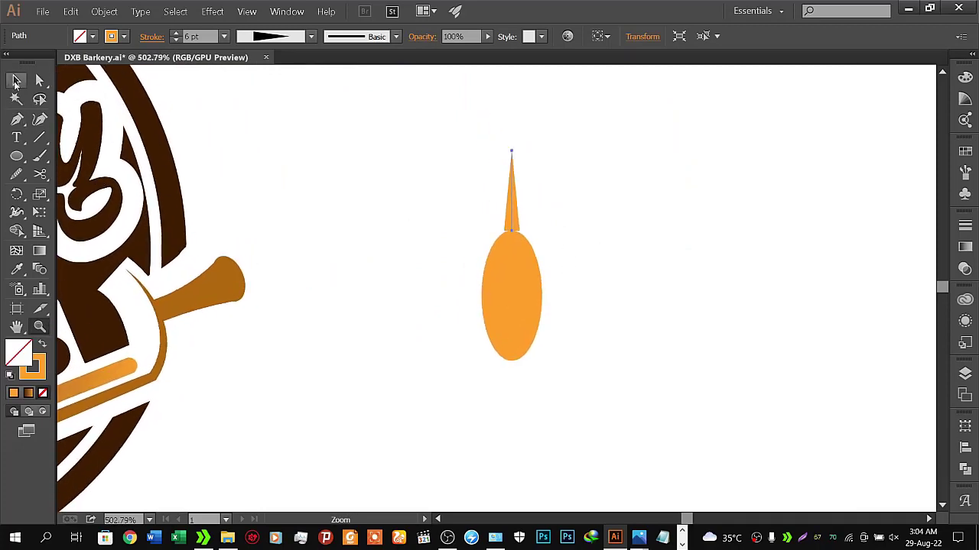
click(16, 82)
click(482, 187)
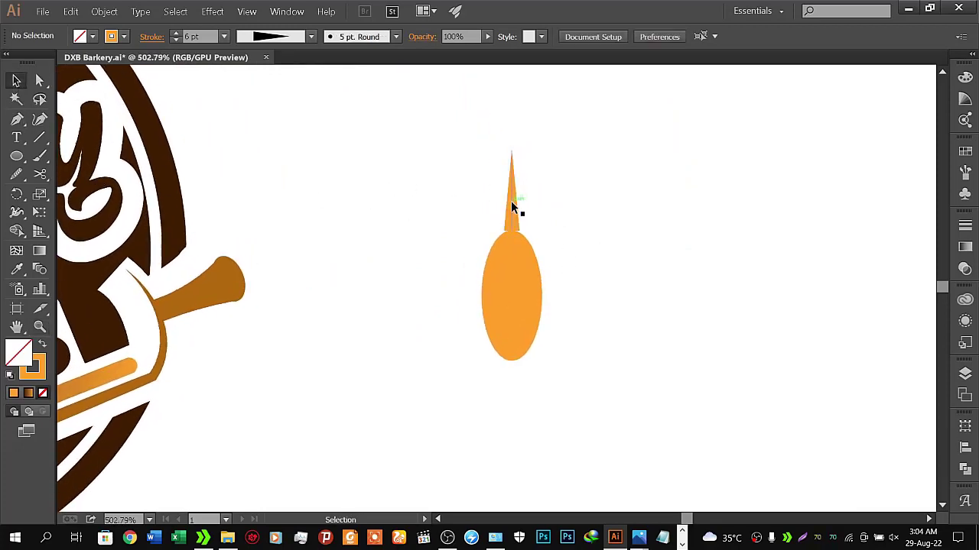
click(512, 205)
click(107, 12)
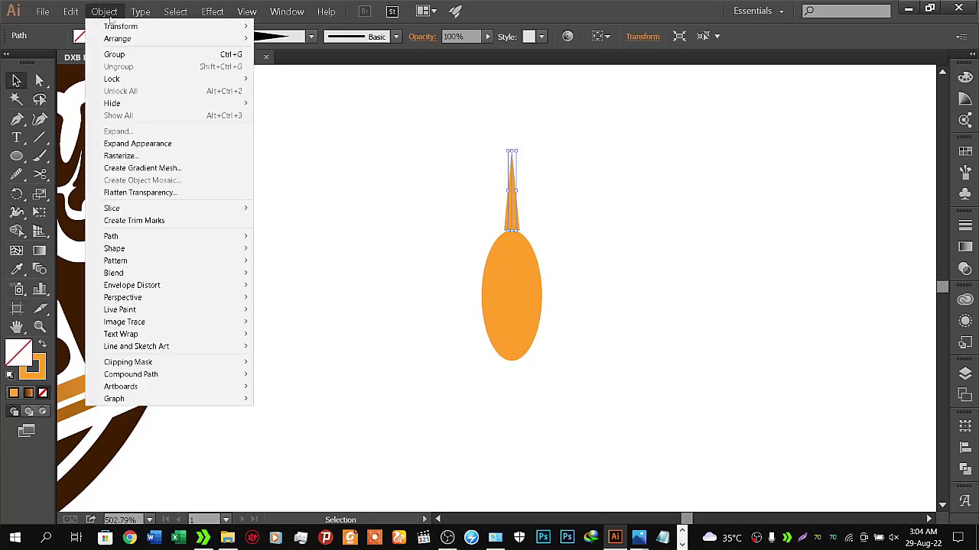
click(137, 144)
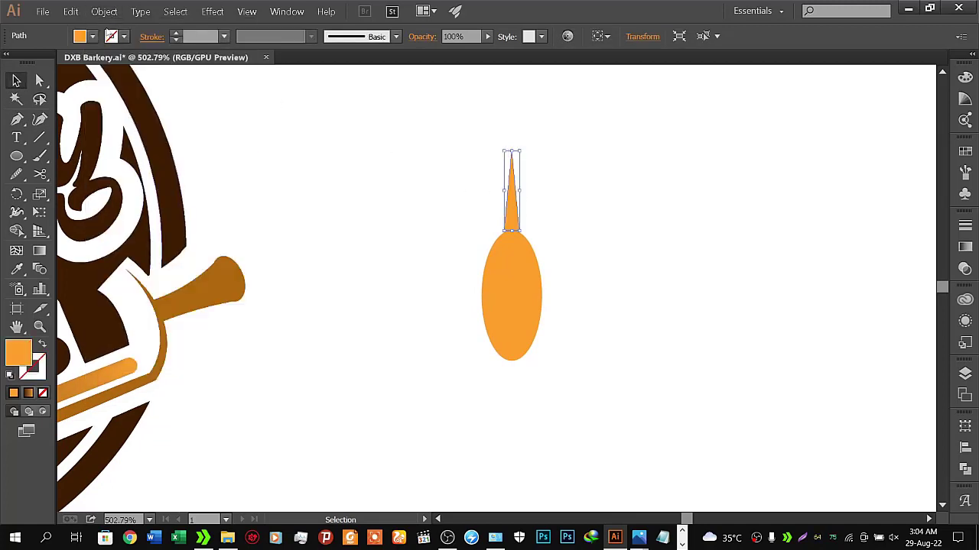
click(104, 11)
Step: Nudge the spike down one step so it meets the oval, then zoom back out
click(411, 258)
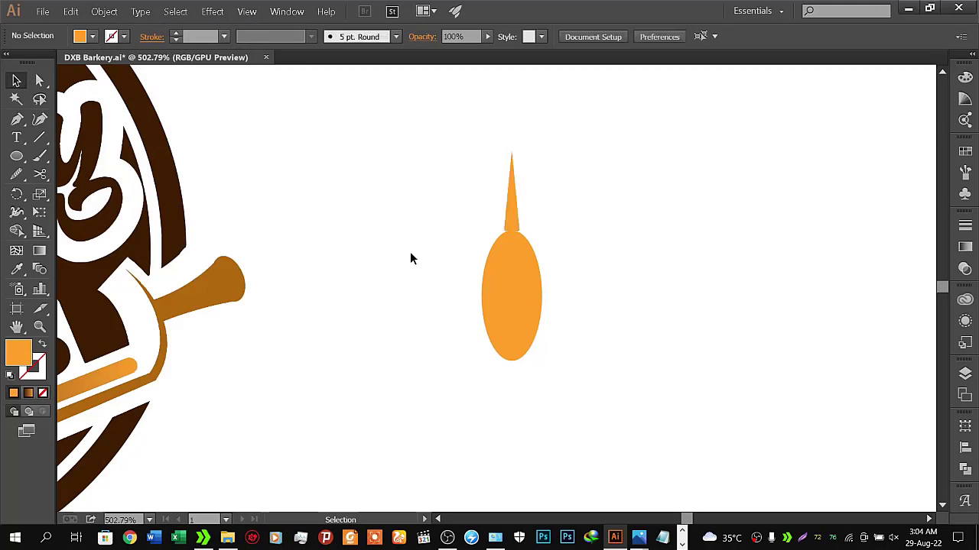
click(520, 254)
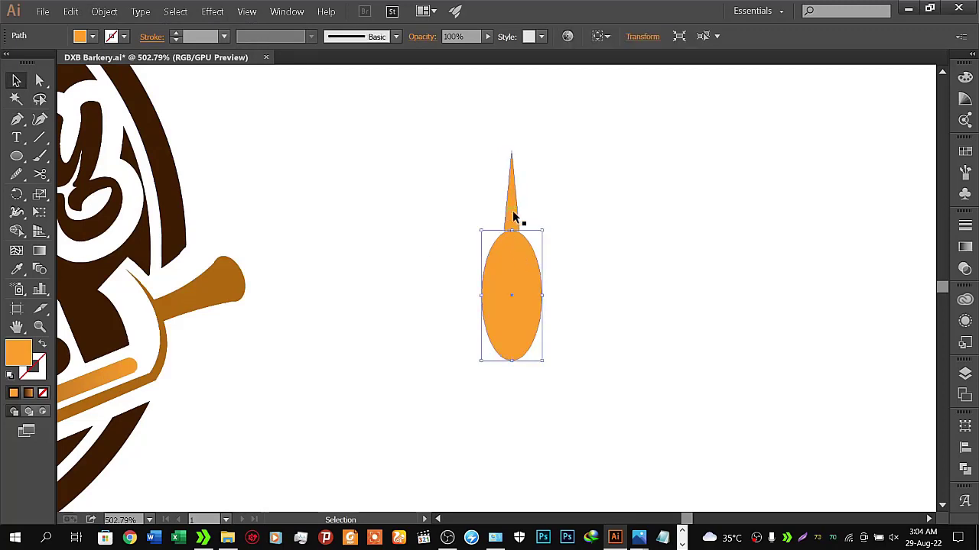
click(513, 216)
key(Down)
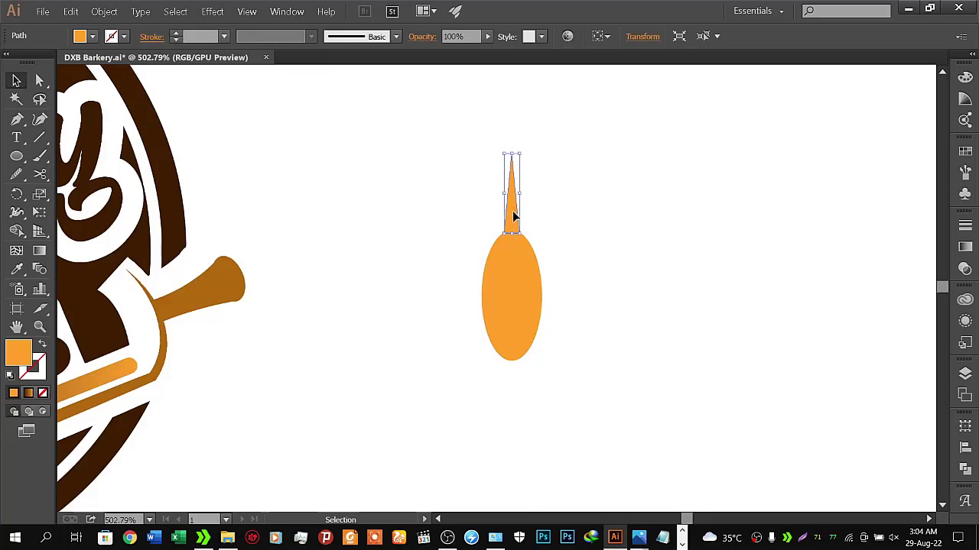
click(432, 221)
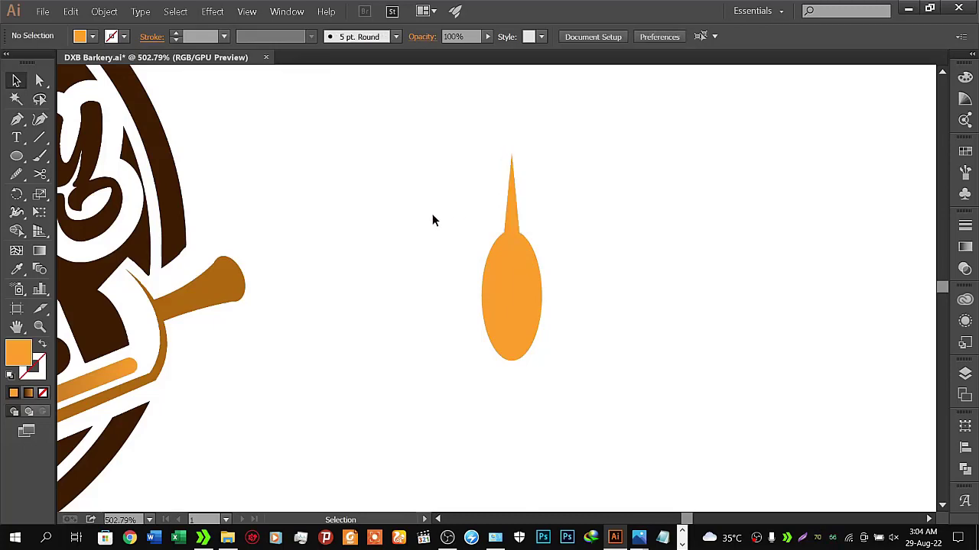
key(z)
drag(517, 240, 394, 247)
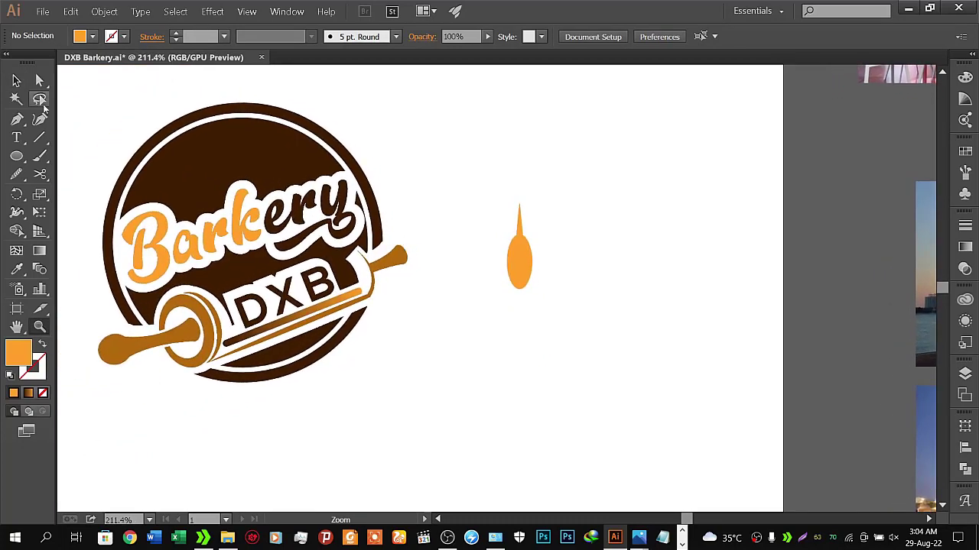
Step: Unite the spike and oval into one shape with Pathfinder
key(v)
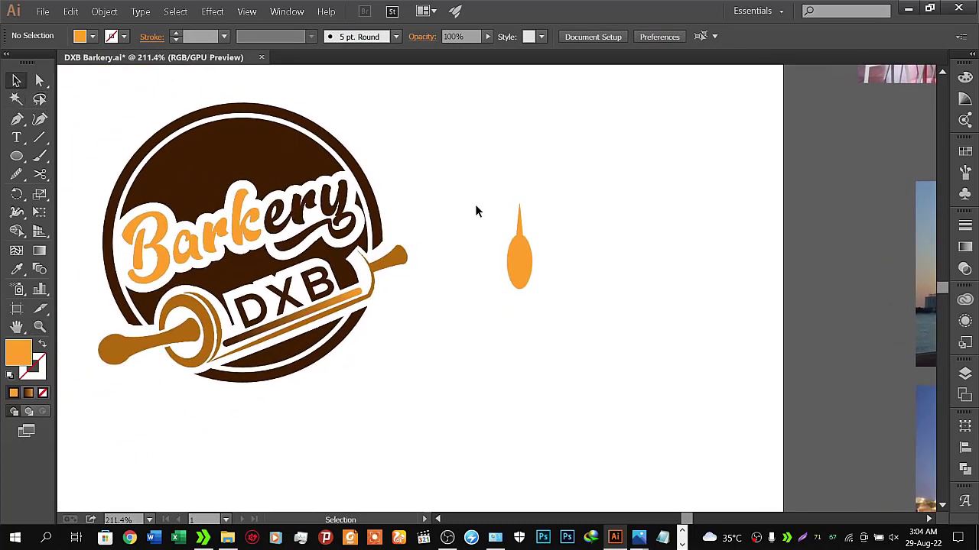
mouse_move(476, 206)
mouse_down()
mouse_move(568, 290)
mouse_move(564, 283)
mouse_up()
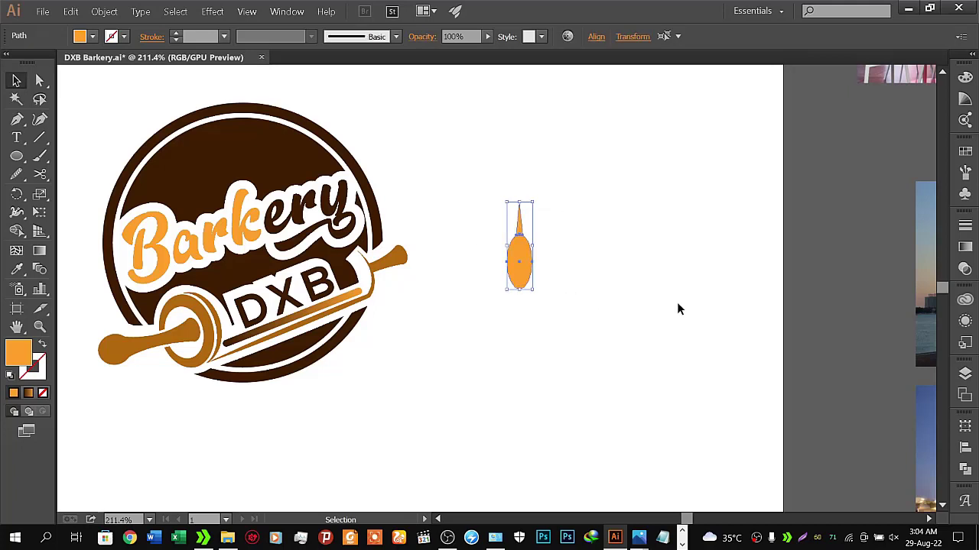
click(965, 468)
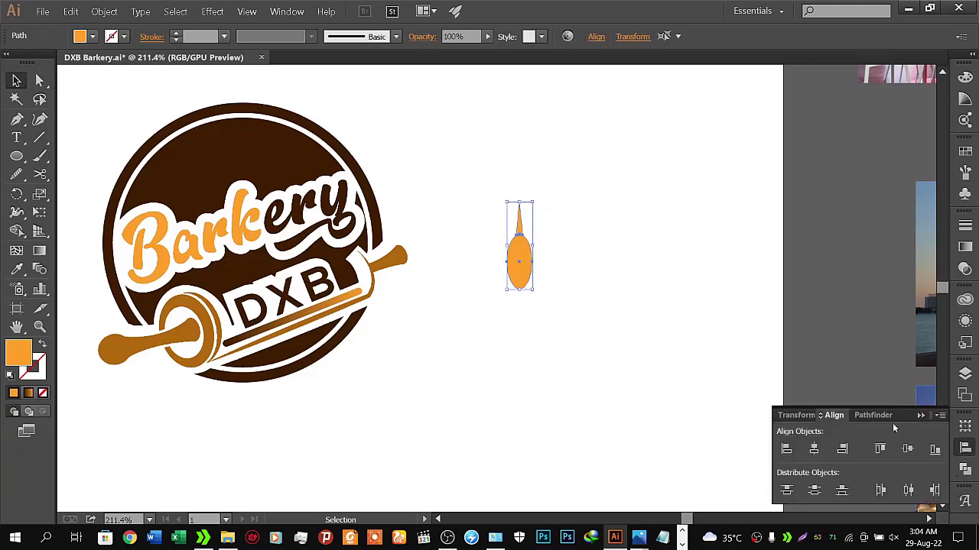
click(786, 448)
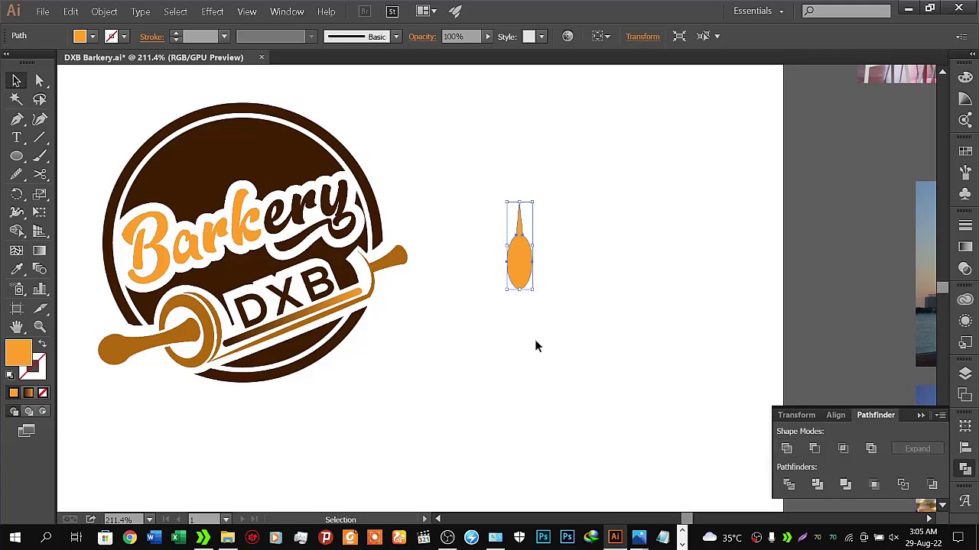
Step: Rotate the merged drop shape to about 16° so its spike leans left
click(536, 295)
drag(535, 292, 549, 285)
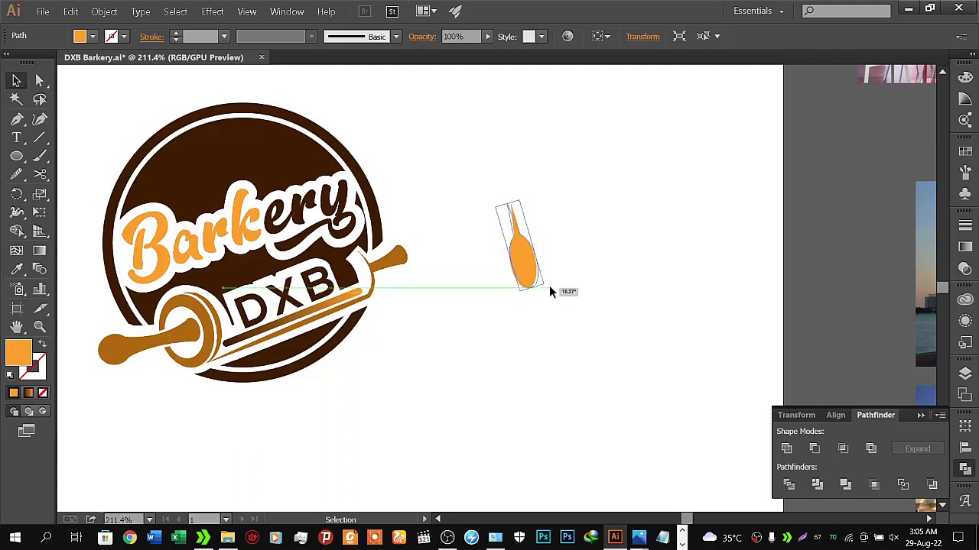
click(560, 311)
click(536, 281)
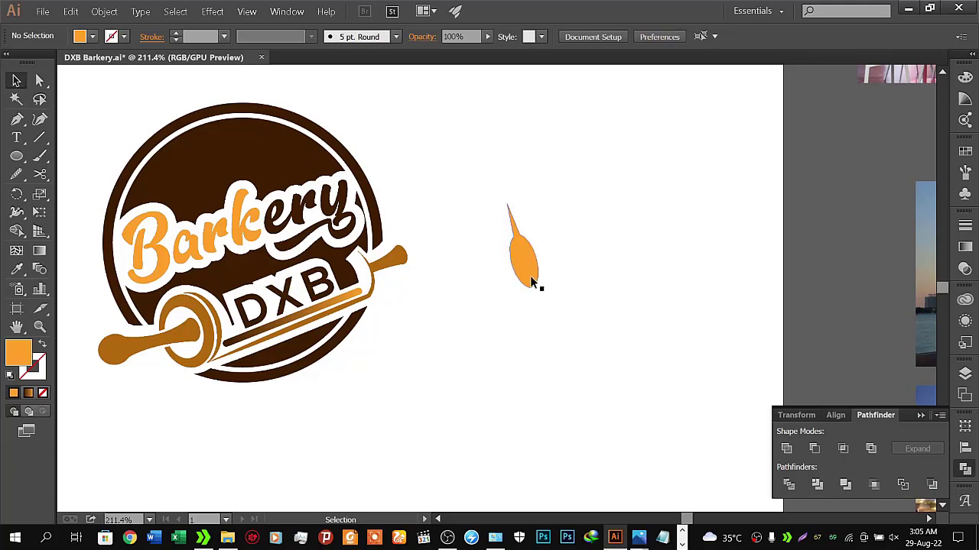
drag(541, 286, 548, 287)
click(550, 312)
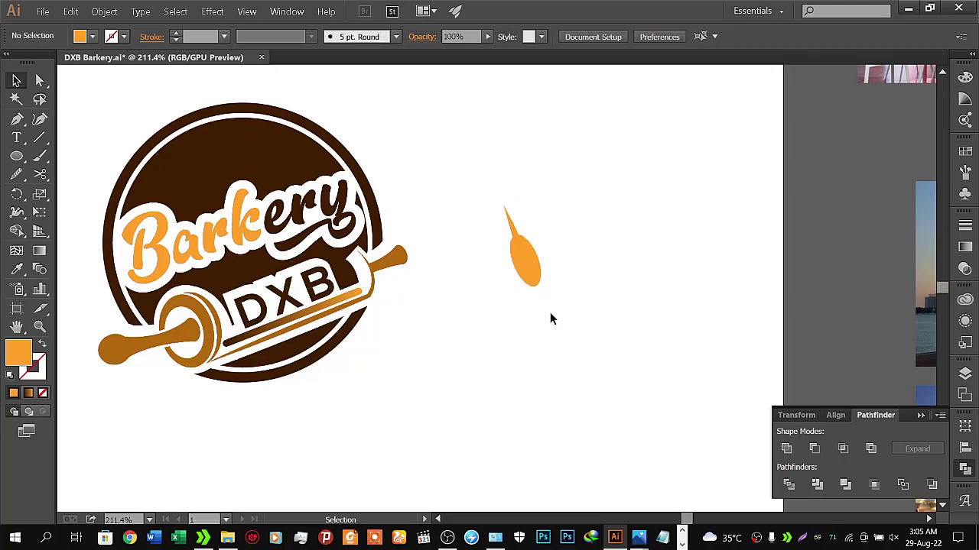
click(534, 269)
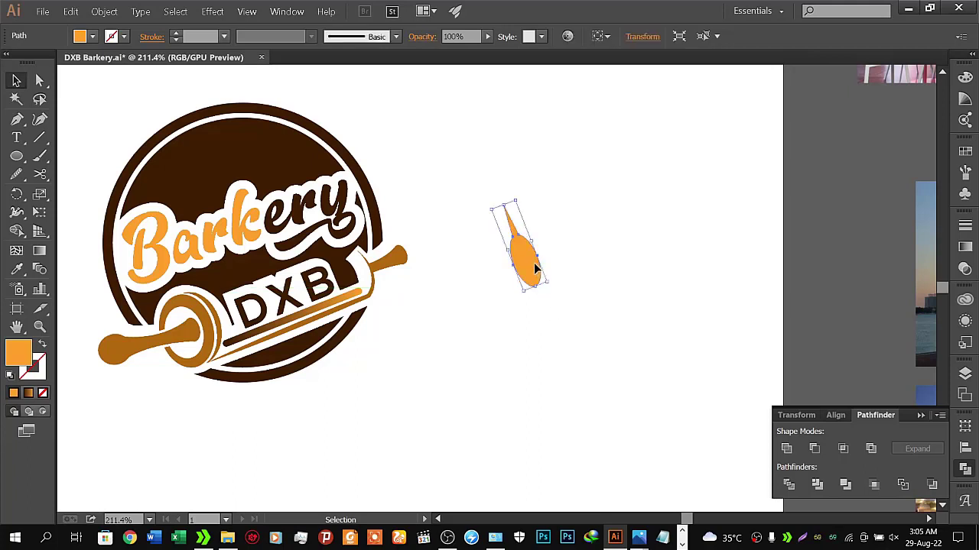
Step: Add a vertically mirrored copy of the drop and nudge it beside the original
right_click(536, 266)
mouse_move(570, 408)
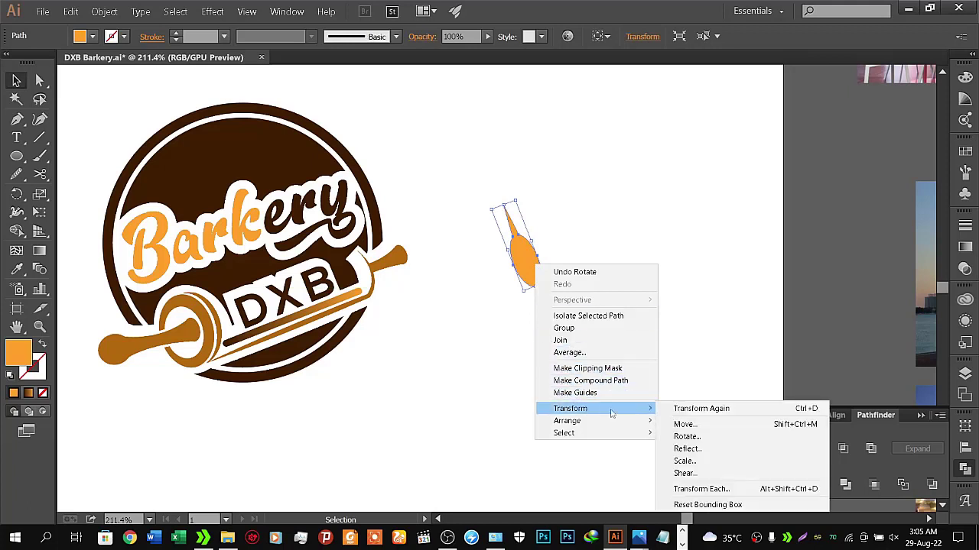
click(688, 448)
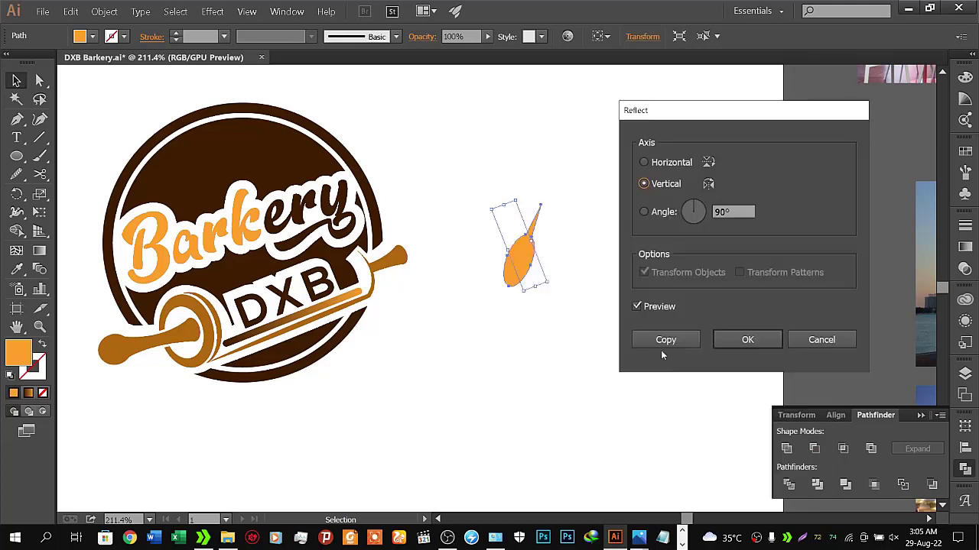
click(663, 341)
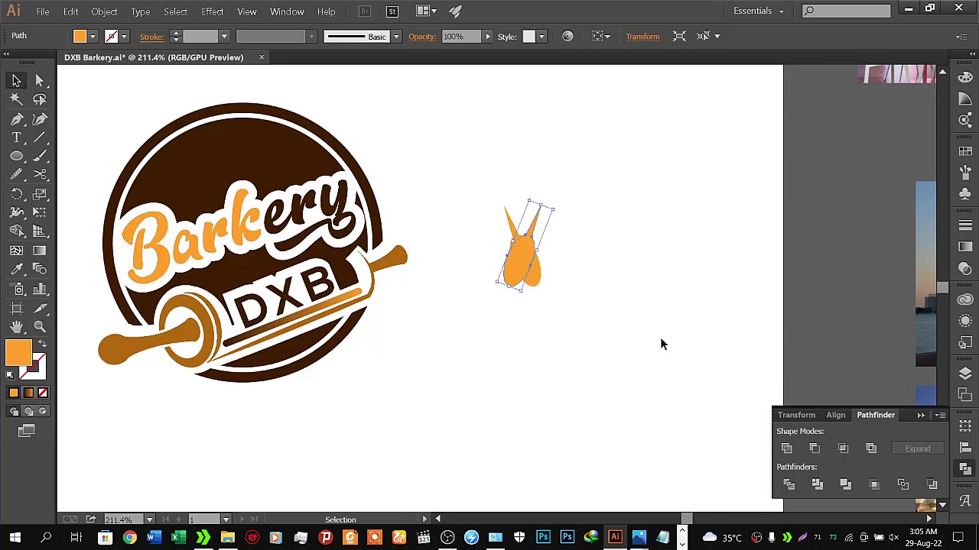
key(Right)
key(Right)
key(Right)
key(Right)
key(Right)
key(Right)
key(Right)
key(Right)
key(Right)
key(Right)
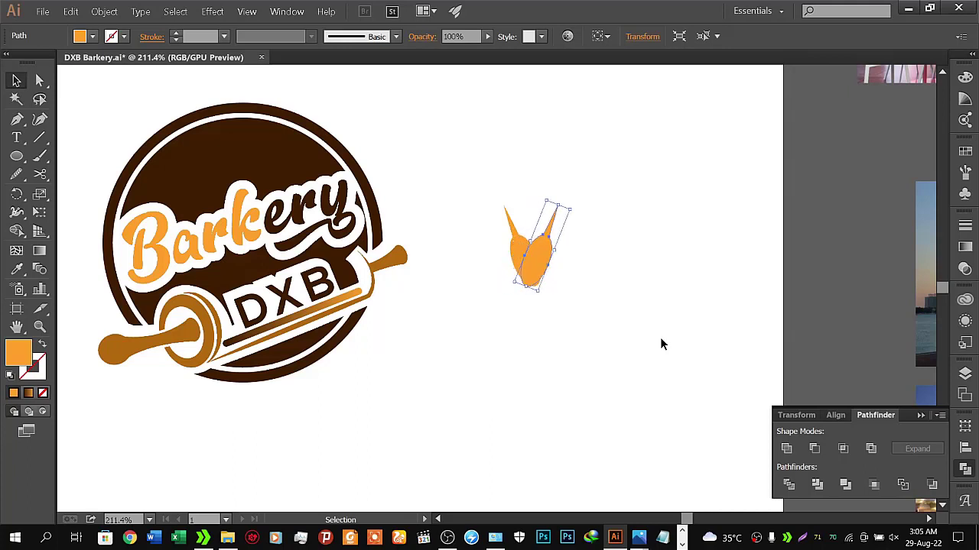
key(Right)
key(Right)
key(Right)
key(Right)
key(Right)
key(Right)
key(Right)
key(Right)
key(Right)
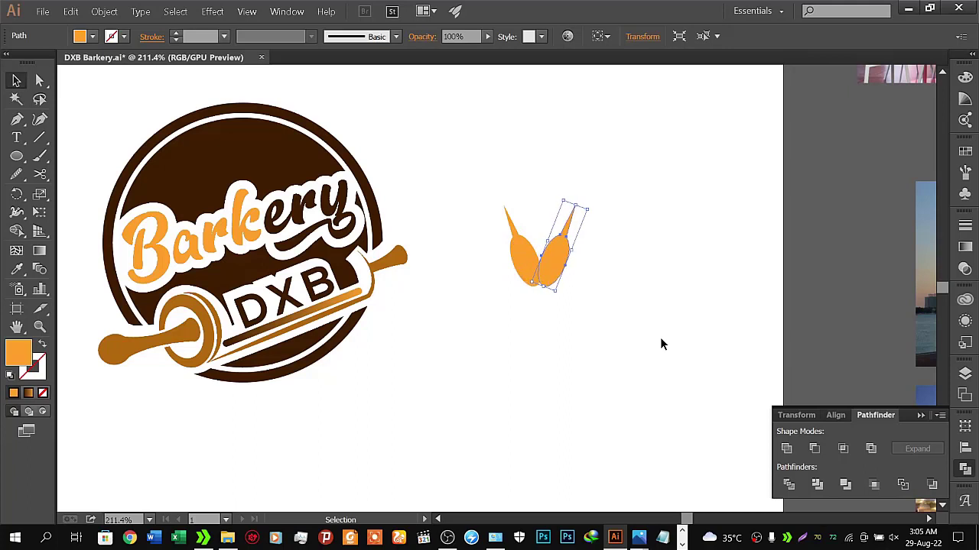
key(Right)
key(Right)
key(Right)
key(Right)
key(Right)
key(Right)
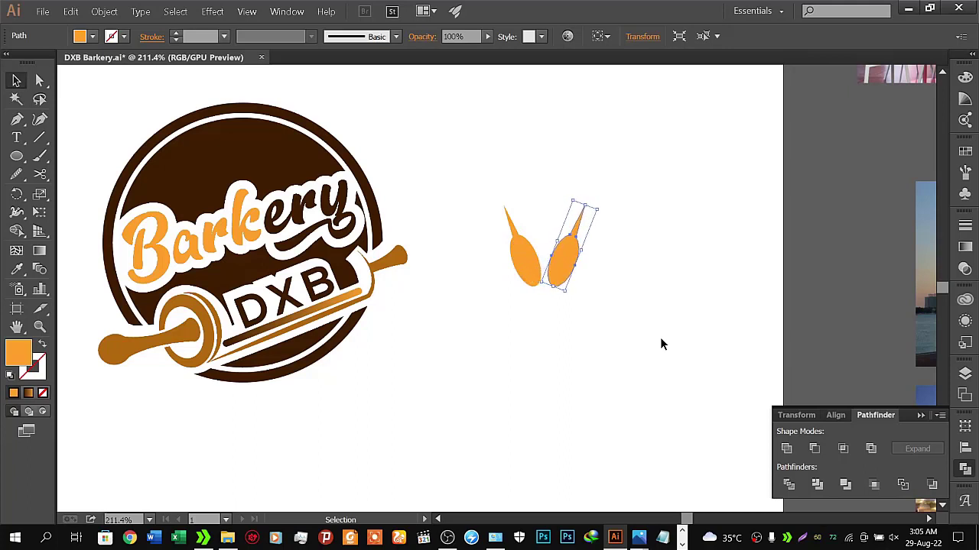
key(Left)
key(Left)
key(Left)
key(Left)
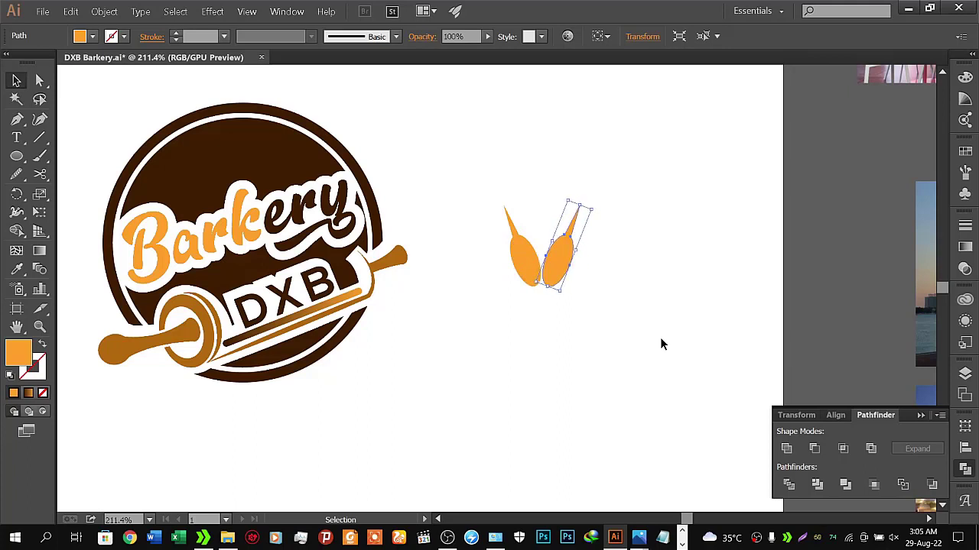
key(Left)
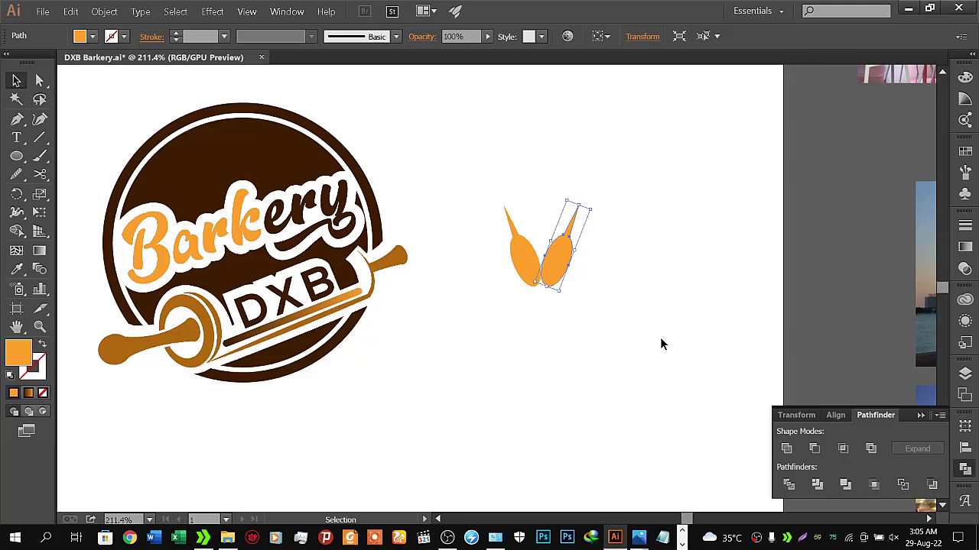
key(Left)
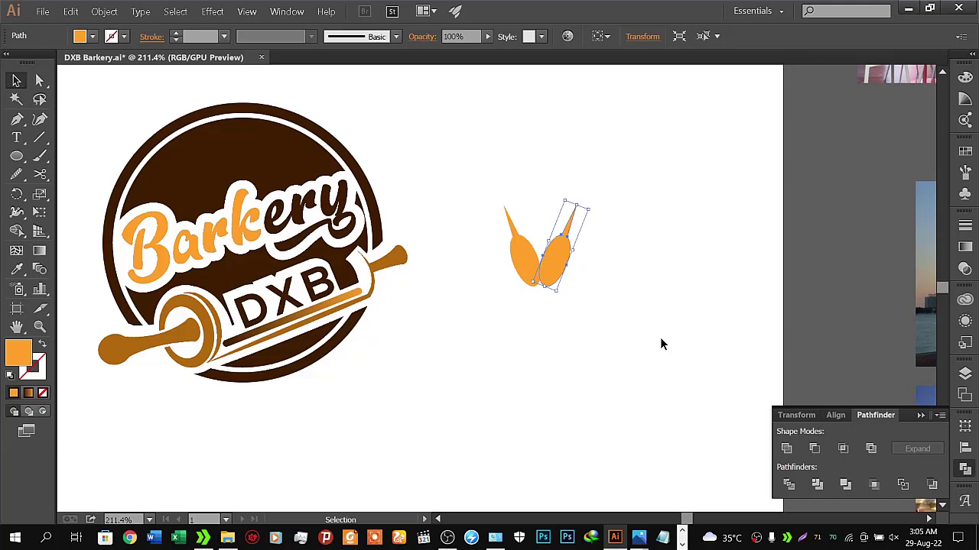
key(Left)
key(Left)
key(Left)
key(Left)
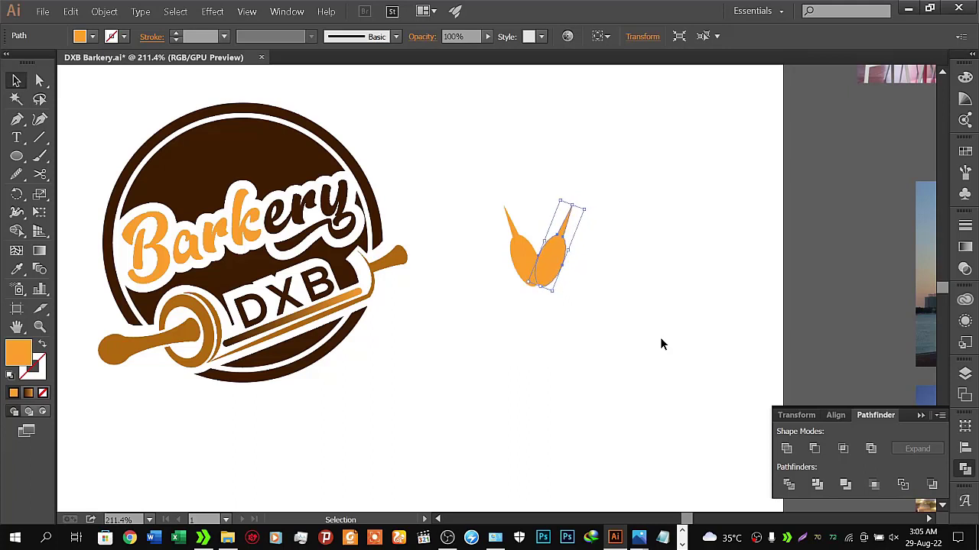
key(Left)
key(Left)
key(Left)
key(Left)
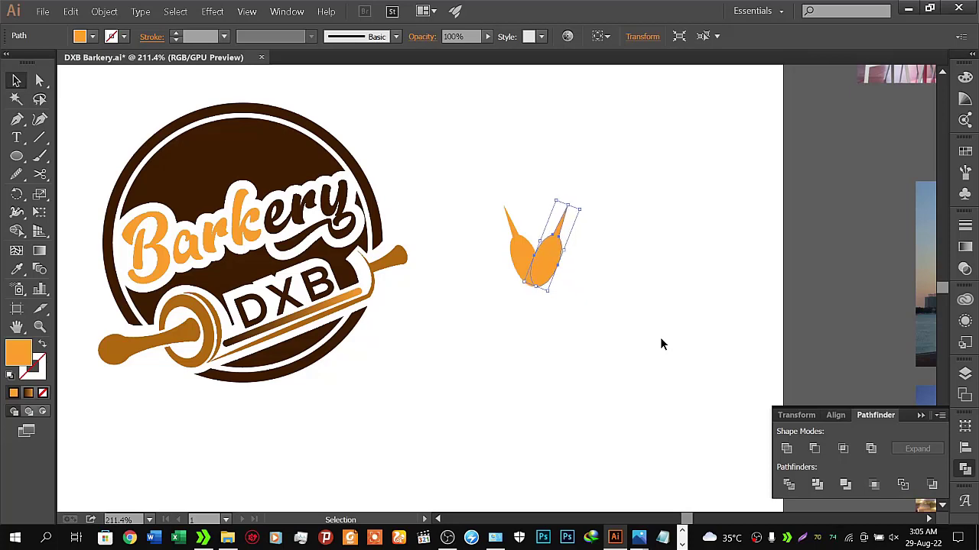
click(662, 344)
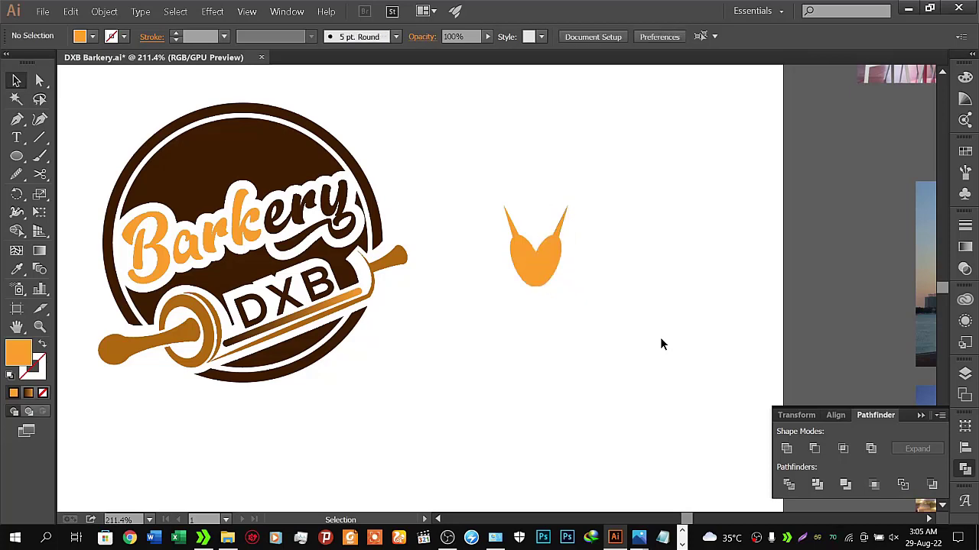
Step: Zoom in and nudge the right leaf two steps left so the pair is symmetric
key(z)
click(560, 305)
click(656, 268)
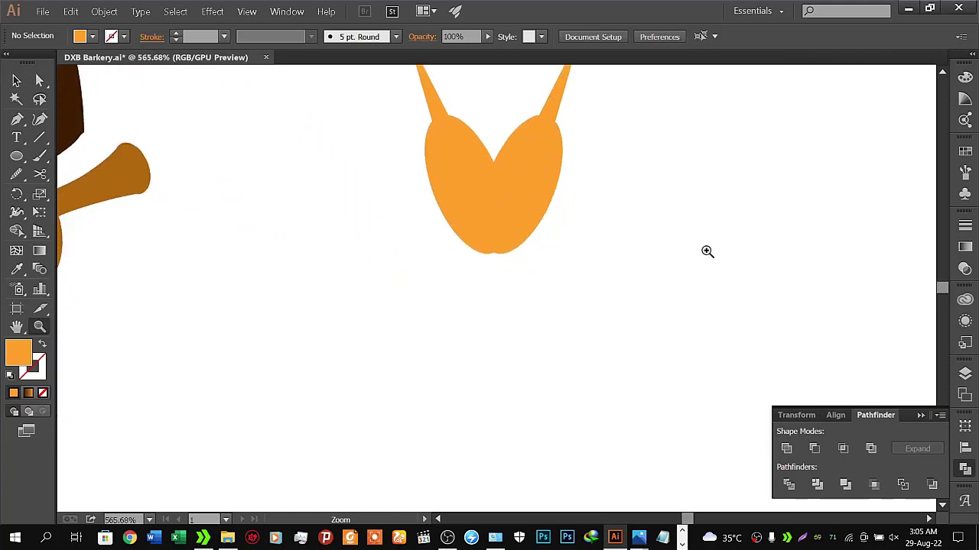
click(706, 252)
key(v)
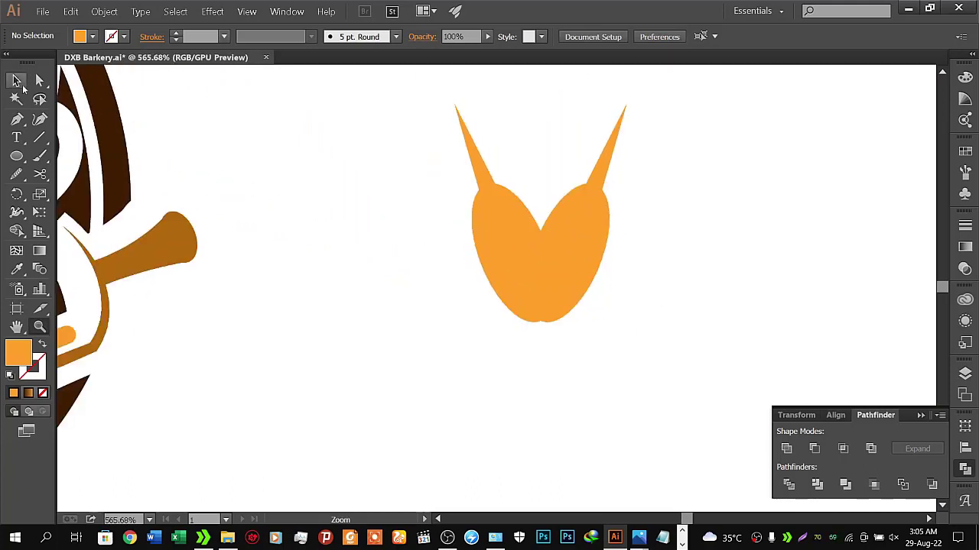
click(498, 277)
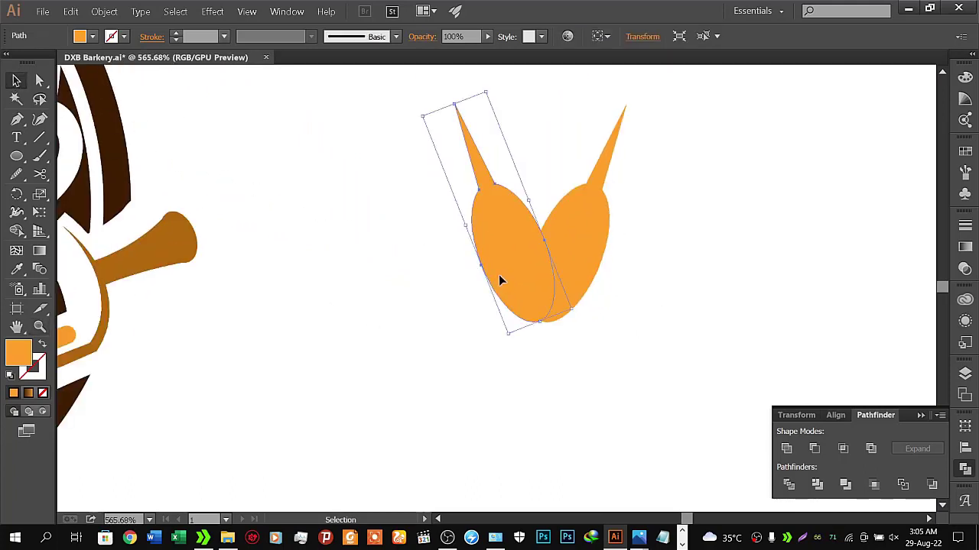
click(589, 288)
click(637, 321)
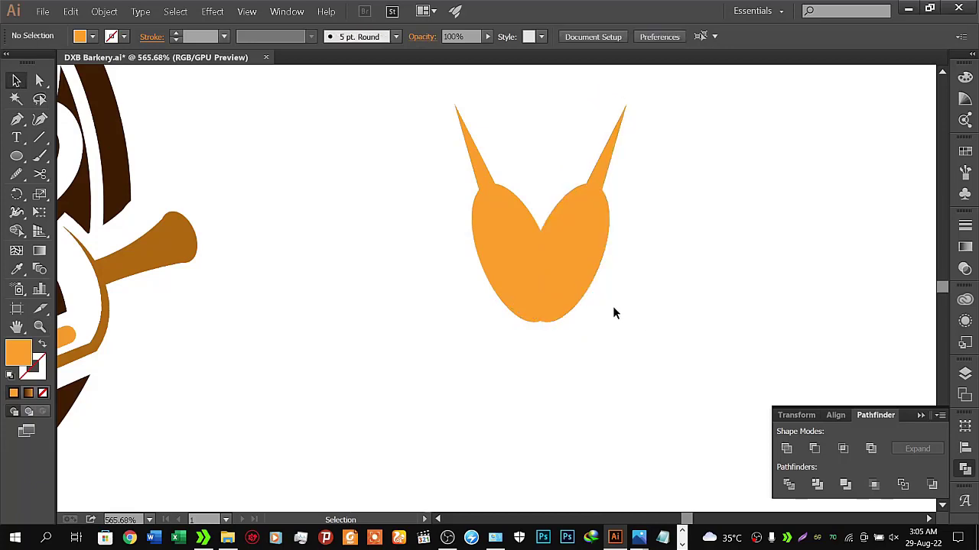
click(581, 278)
key(Left)
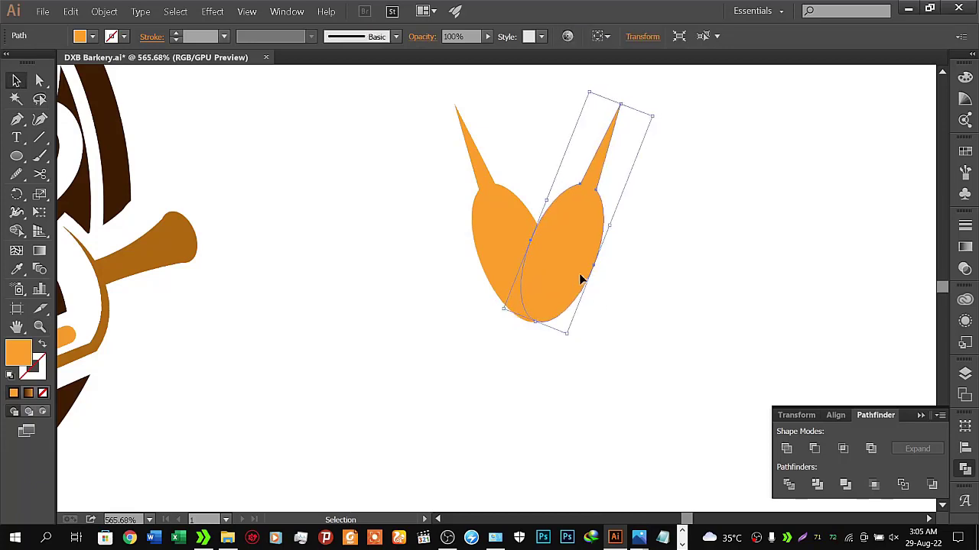
key(Left)
click(359, 375)
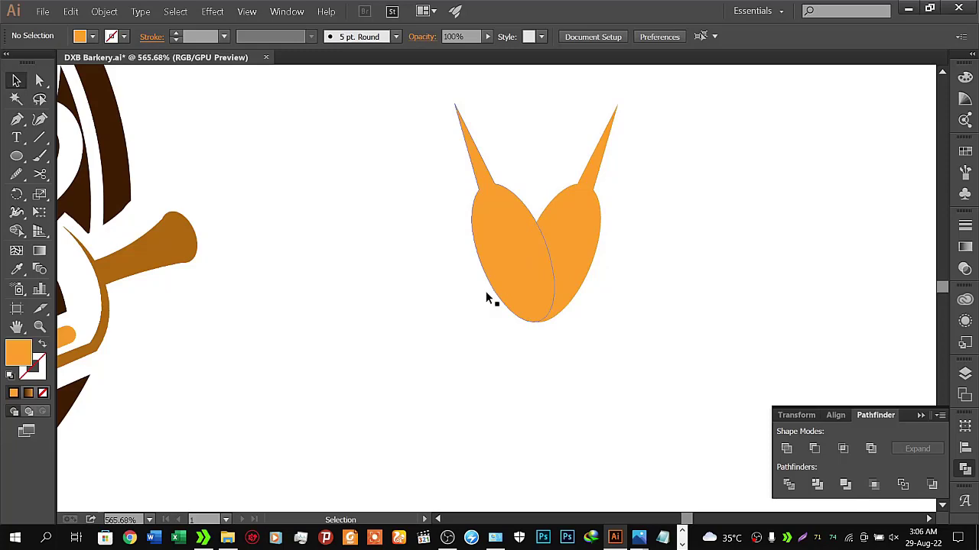
Step: Group both halves of the grain with Ctrl+G and scale the group down smaller
key(z)
drag(549, 310, 422, 329)
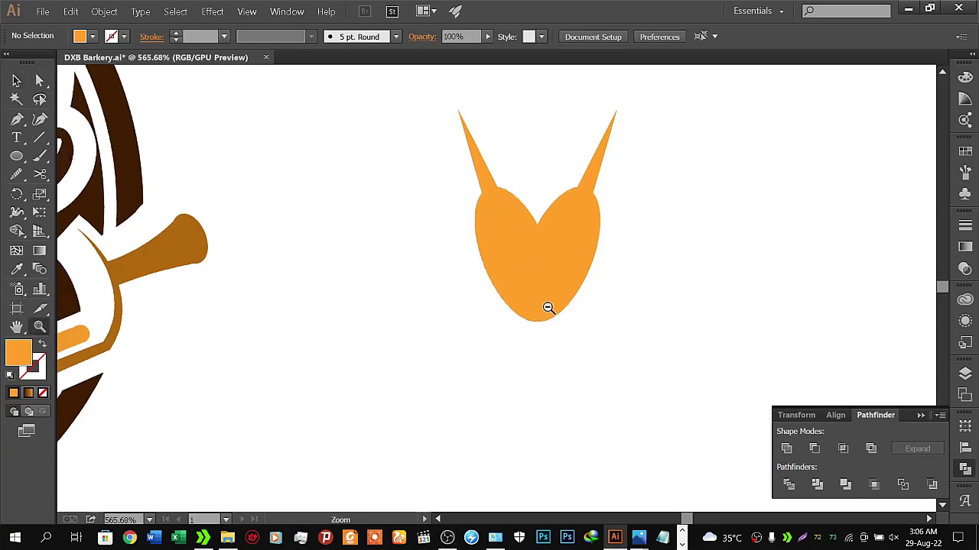
drag(568, 306, 523, 277)
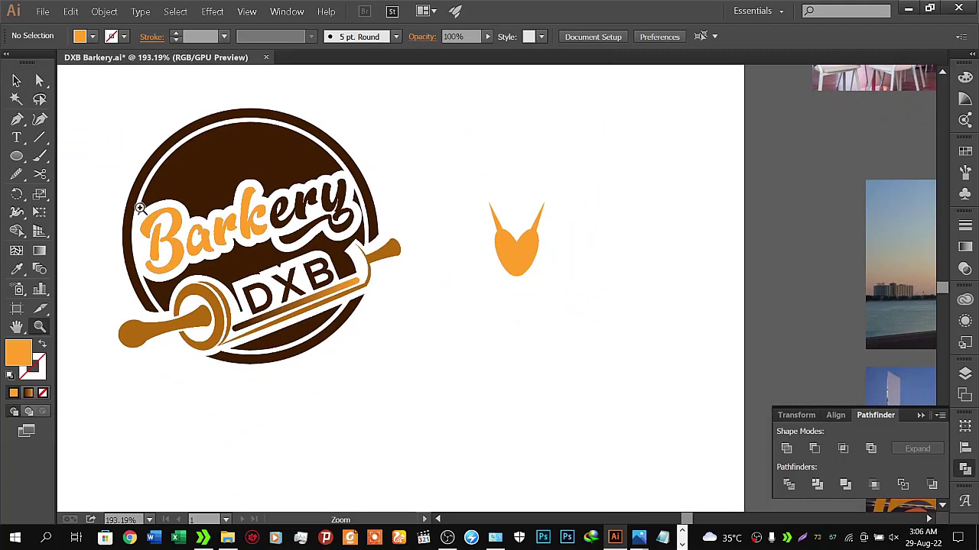
drag(403, 336, 435, 324)
drag(423, 261, 334, 270)
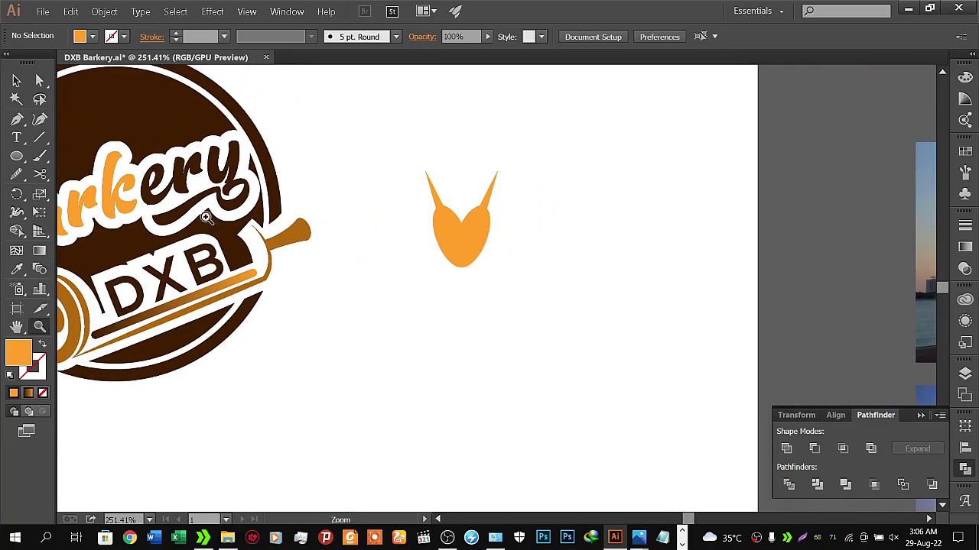
key(v)
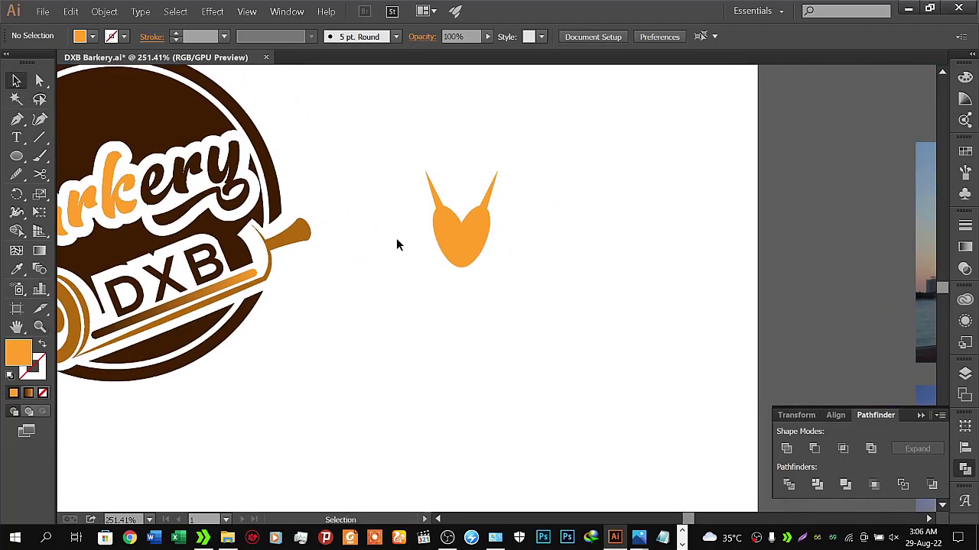
drag(395, 159, 533, 283)
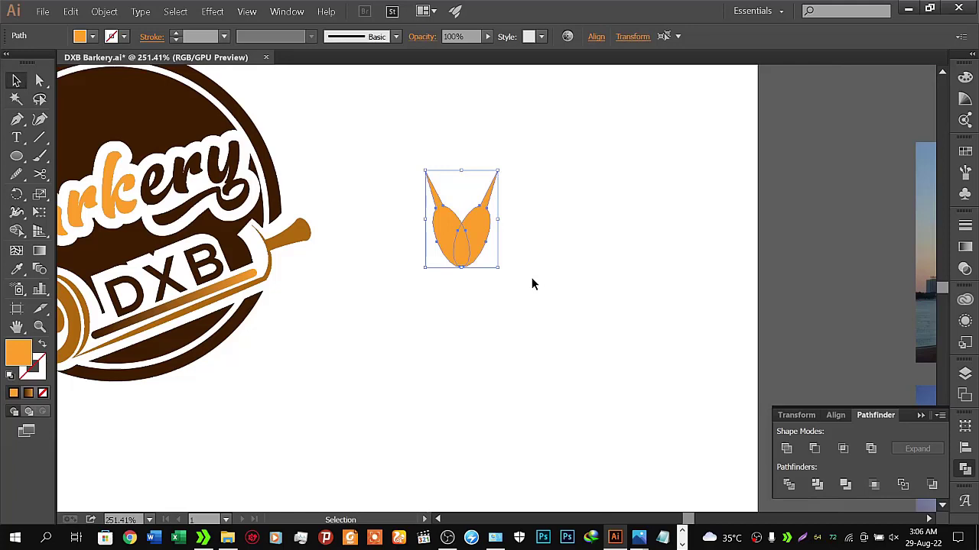
key(ctrl+g)
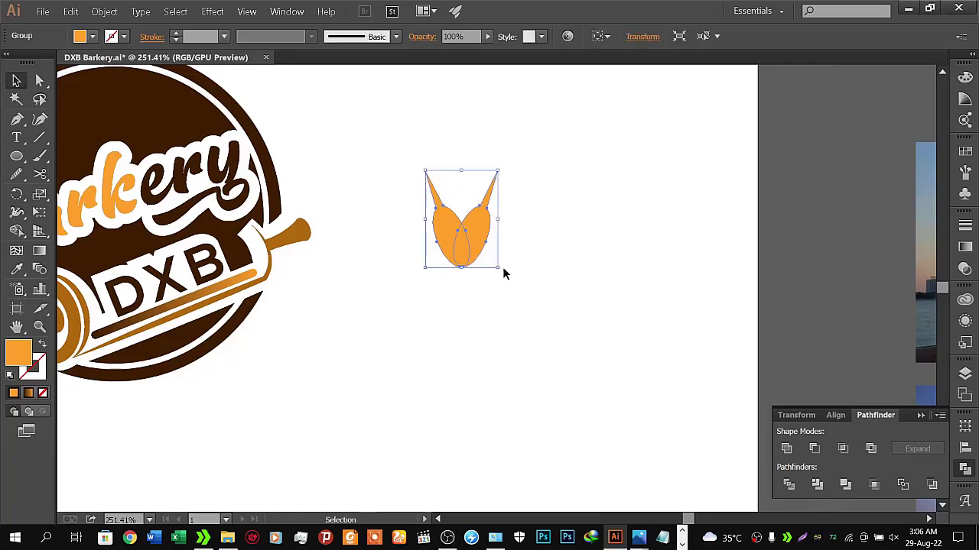
mouse_move(499, 267)
mouse_down()
mouse_move(482, 256)
mouse_move(464, 280)
mouse_up()
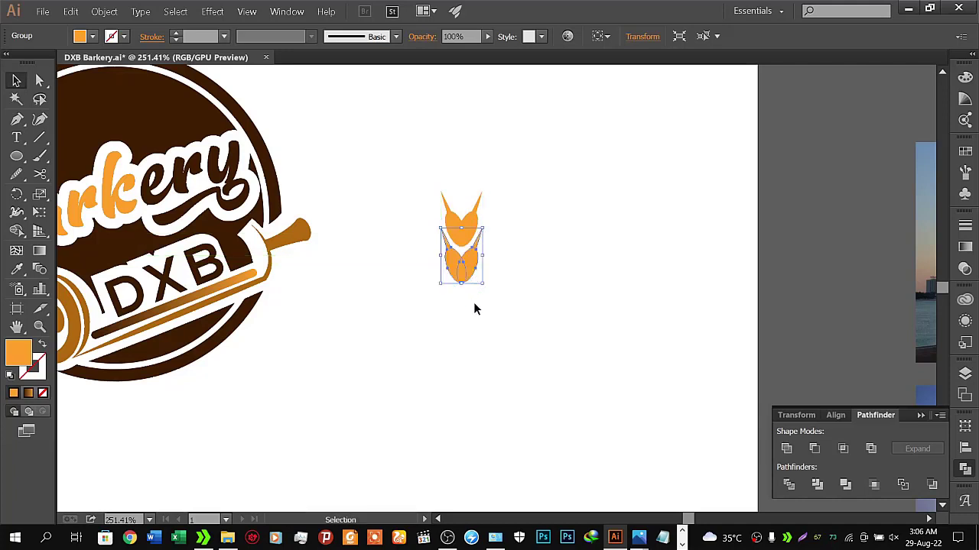
Step: Repeat the grain copy downward with Ctrl+D to extend the column
key(a)
key(ctrl+d)
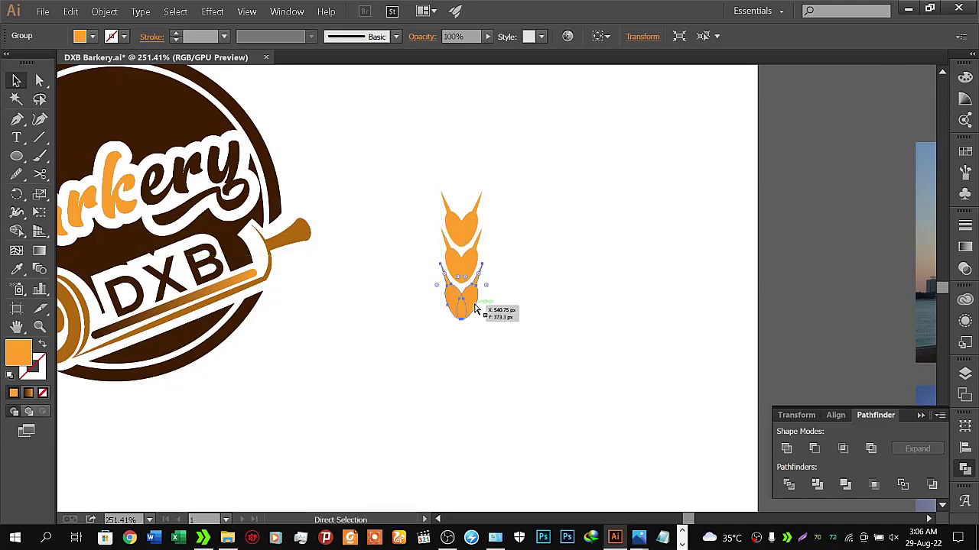
key(ctrl+d)
key(ctrl+d)
key(ctrl+d)
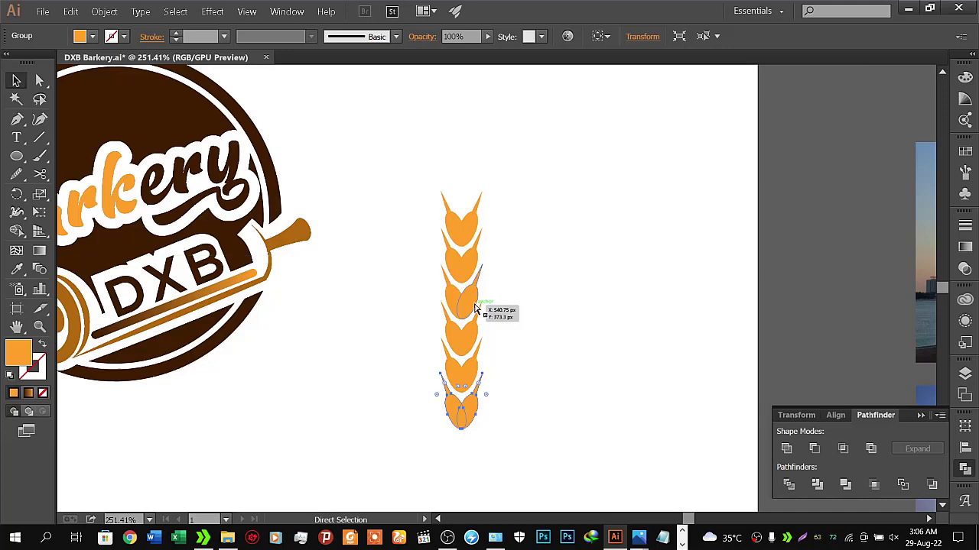
key(ctrl+d)
key(ctrl+d)
key(ctrl+d)
drag(526, 341, 533, 291)
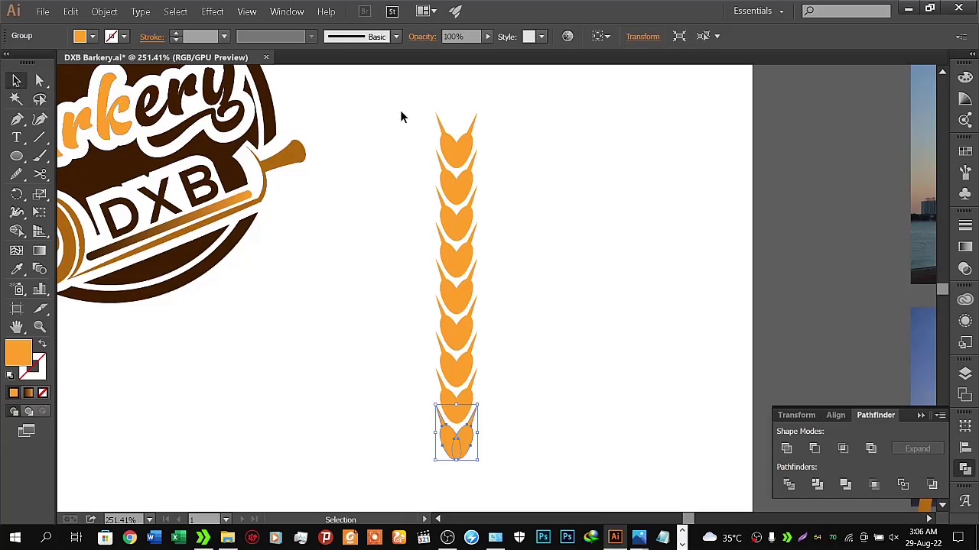
Step: Select every grain in the wheat stalk and zoom in on it
drag(439, 121, 523, 479)
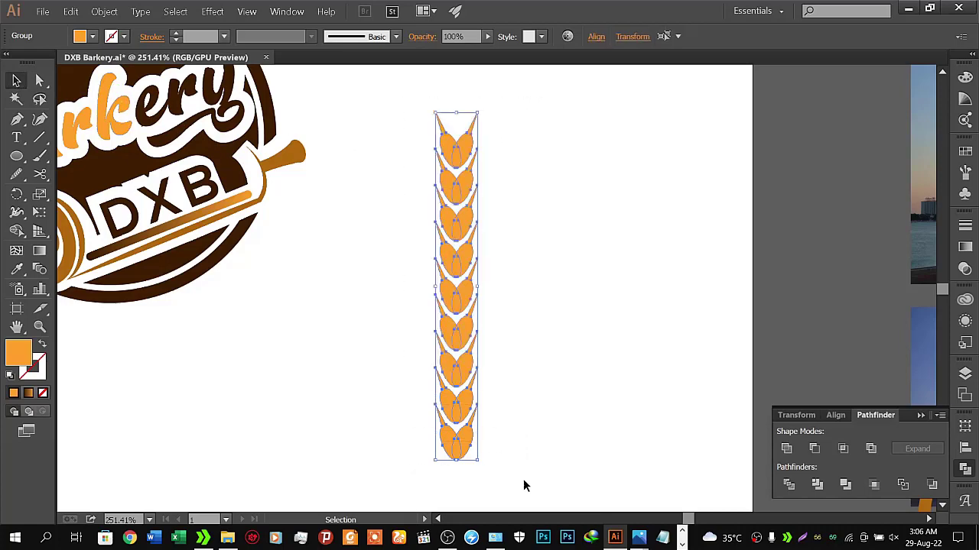
key(z)
mouse_move(436, 316)
mouse_down()
mouse_move(520, 267)
mouse_move(545, 266)
mouse_move(548, 278)
mouse_move(535, 256)
mouse_up()
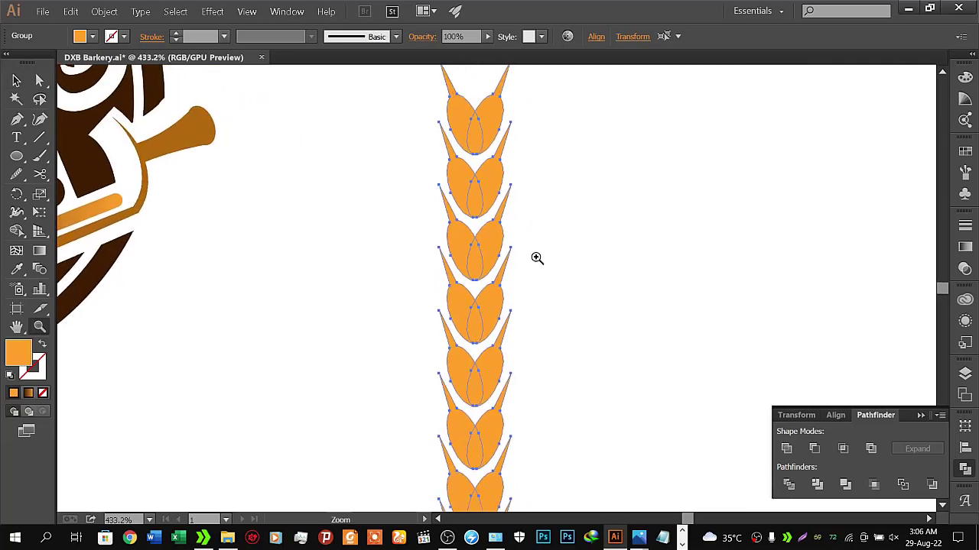
scroll(559, 262, down, 2)
scroll(535, 269, down, 2)
scroll(520, 267, down, 2)
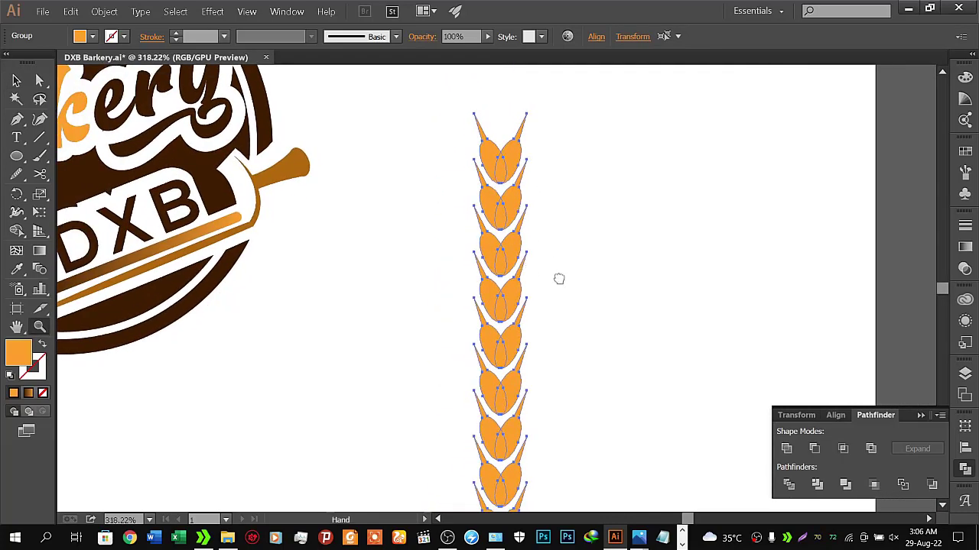
scroll(559, 278, up, 2)
scroll(556, 251, down, 1)
scroll(548, 251, up, 1)
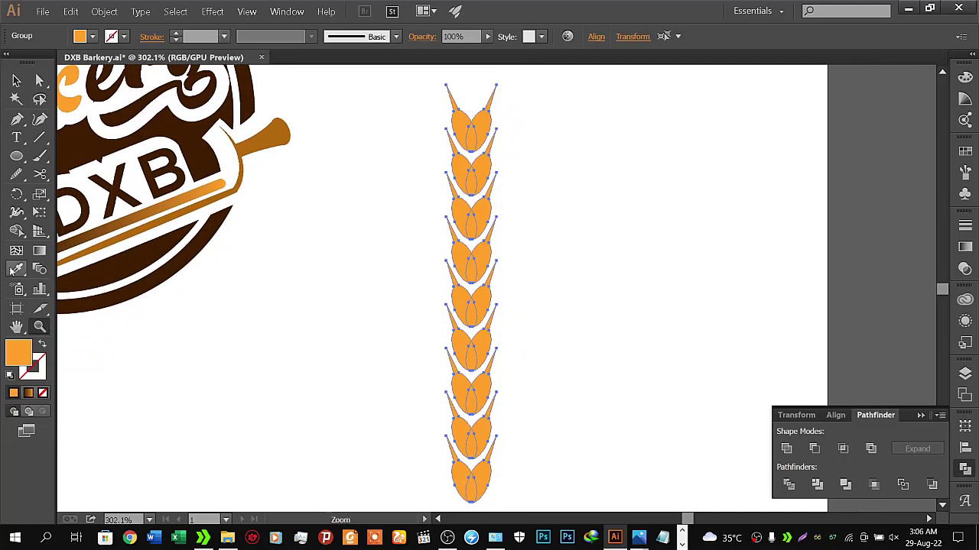
click(18, 233)
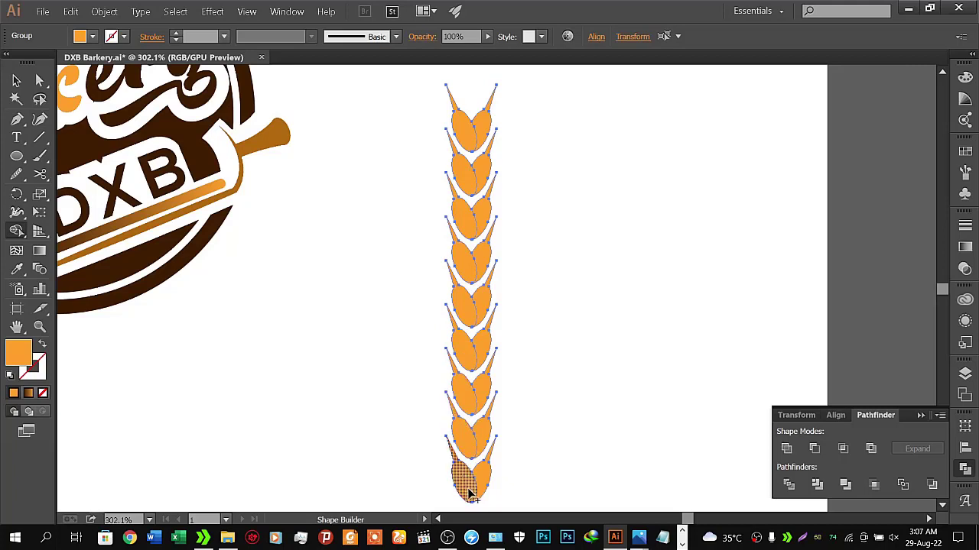
Step: Ungroup the top grain pair of the wheat ear
click(17, 81)
click(358, 291)
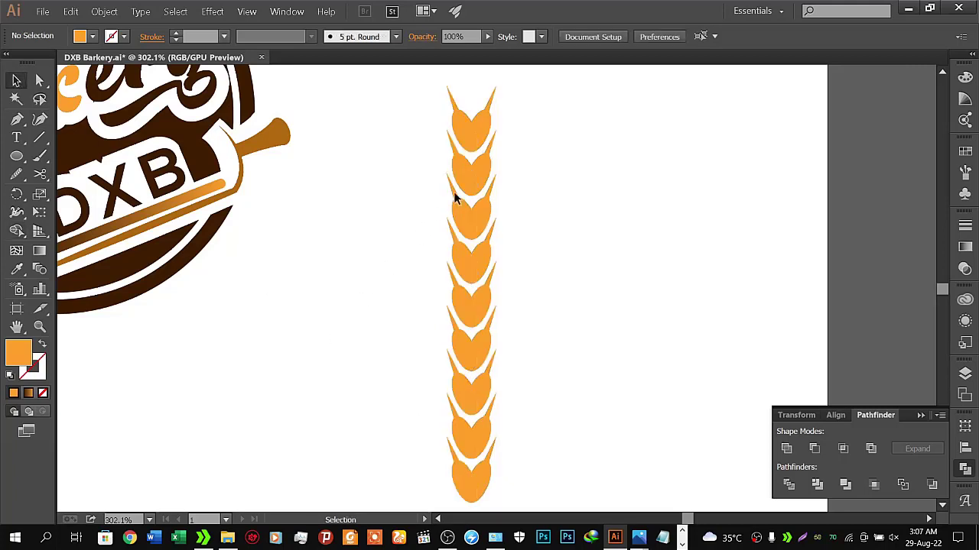
click(483, 130)
right_click(481, 126)
click(411, 192)
click(469, 136)
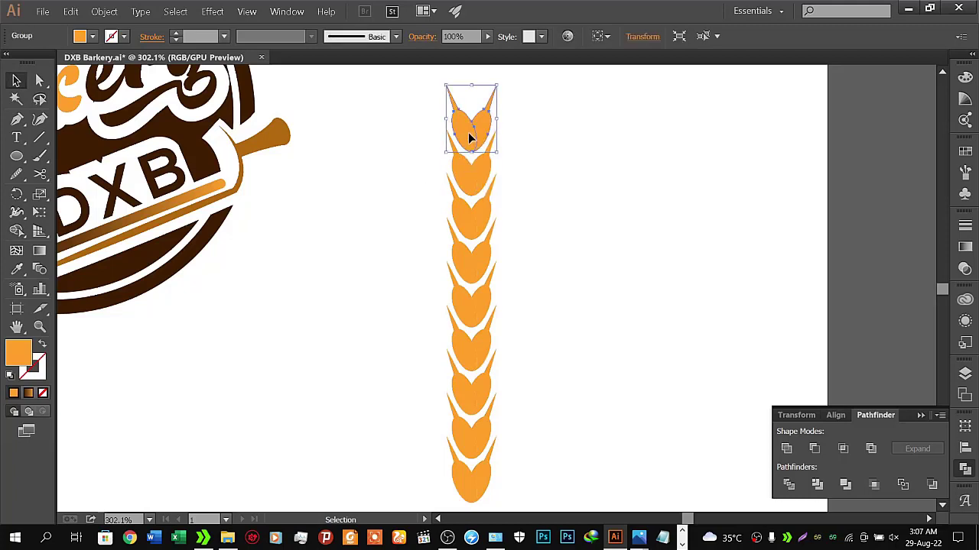
click(468, 164)
click(504, 153)
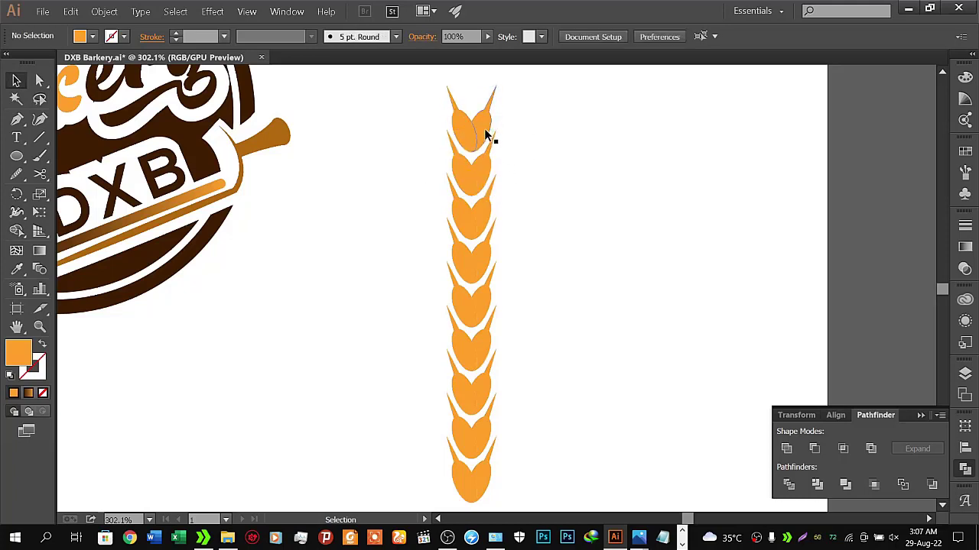
click(486, 134)
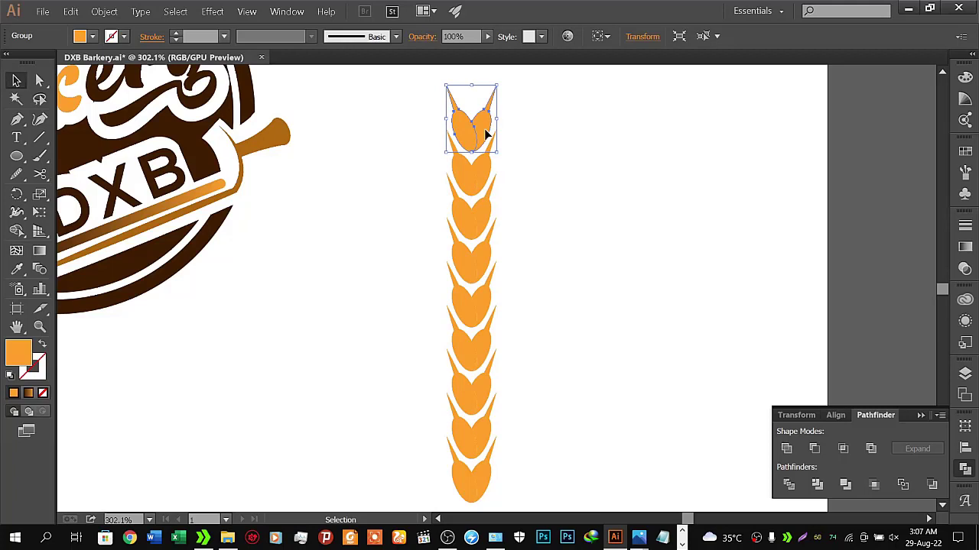
right_click(485, 133)
click(524, 195)
Step: Ungroup the second through fifth grain pairs
click(486, 178)
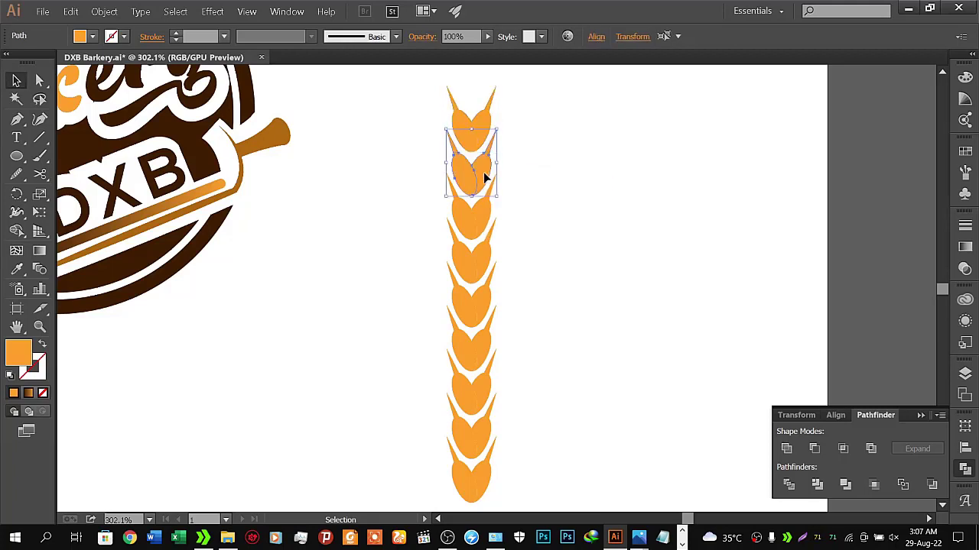
right_click(486, 178)
click(502, 238)
click(476, 219)
right_click(477, 220)
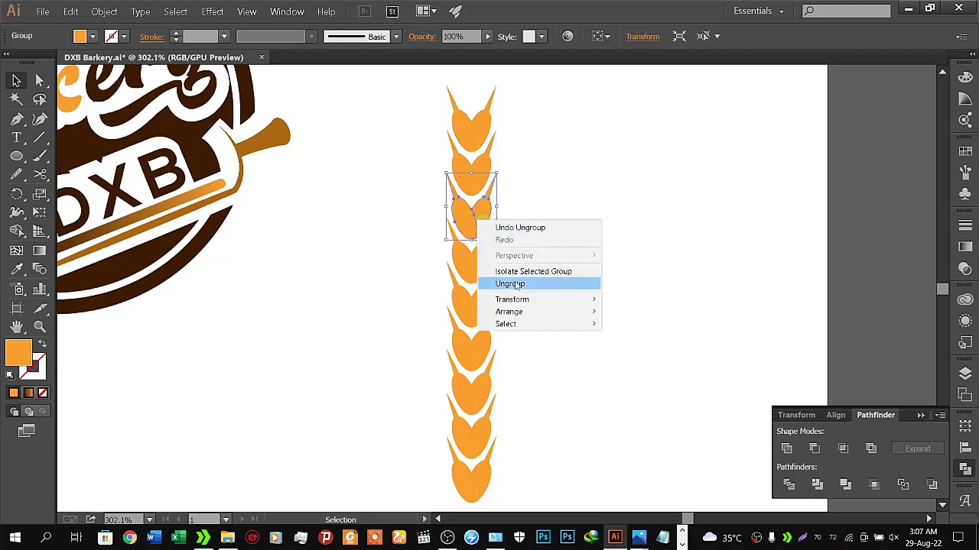
click(516, 284)
click(477, 262)
right_click(478, 264)
click(511, 330)
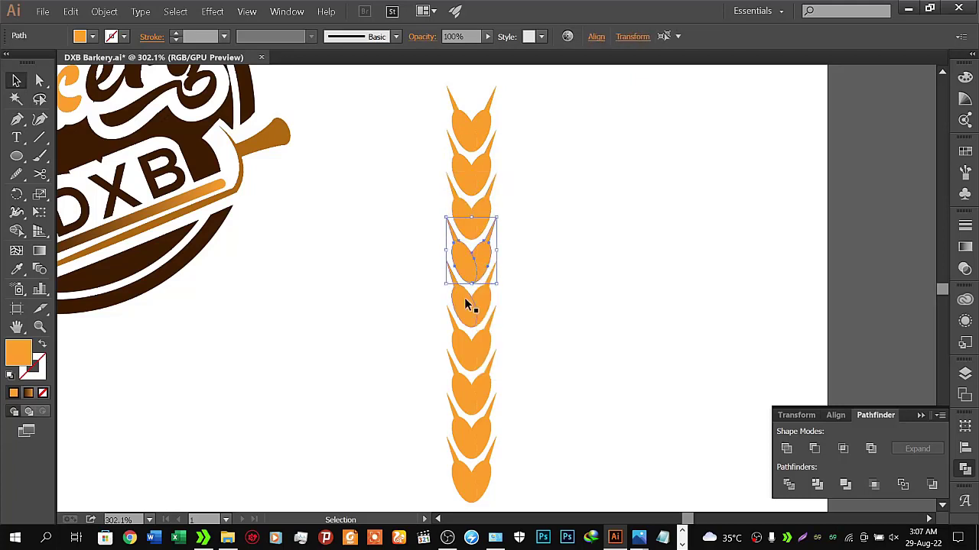
click(465, 300)
right_click(464, 300)
click(514, 361)
Step: Ungroup the four lowest grain pairs down to the bottom of the stalk
click(468, 355)
right_click(468, 355)
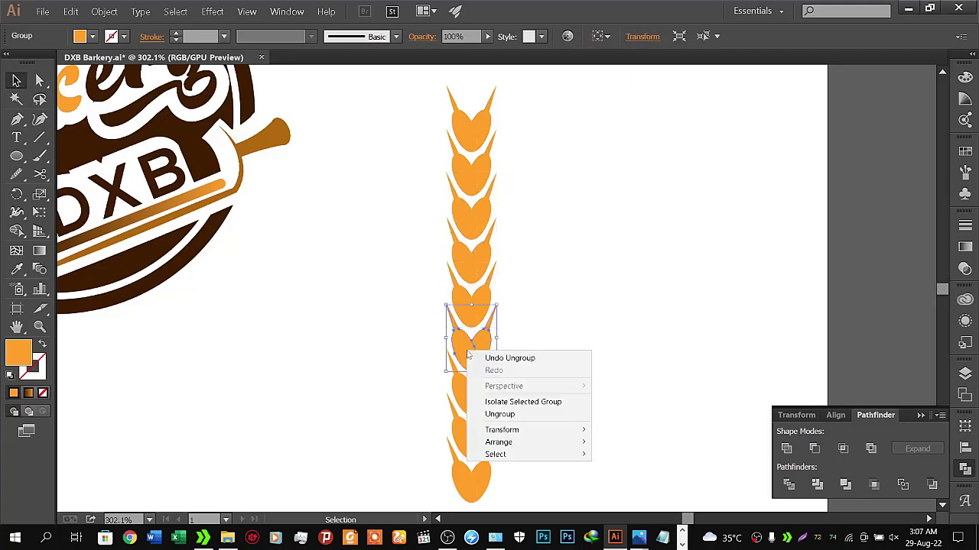
click(500, 414)
click(473, 395)
right_click(472, 395)
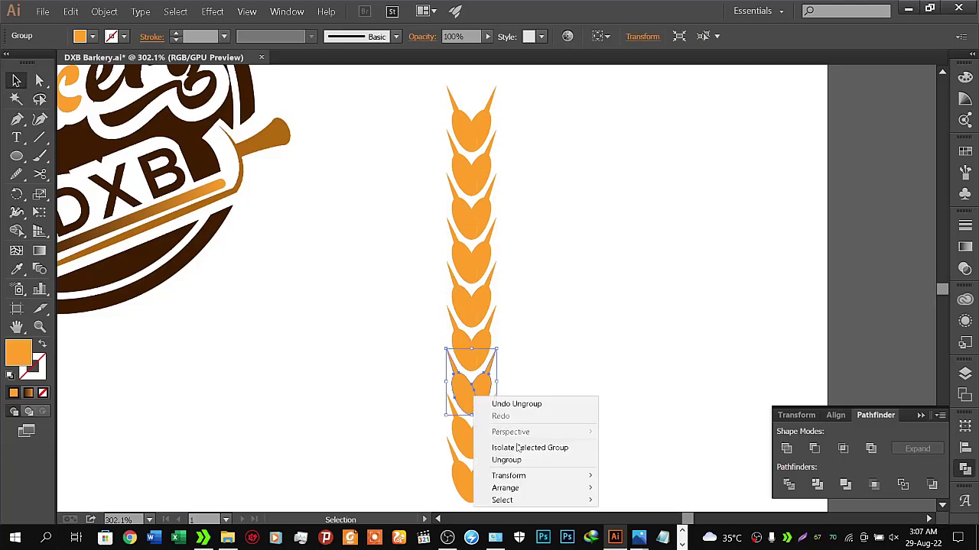
click(524, 459)
click(481, 442)
right_click(481, 440)
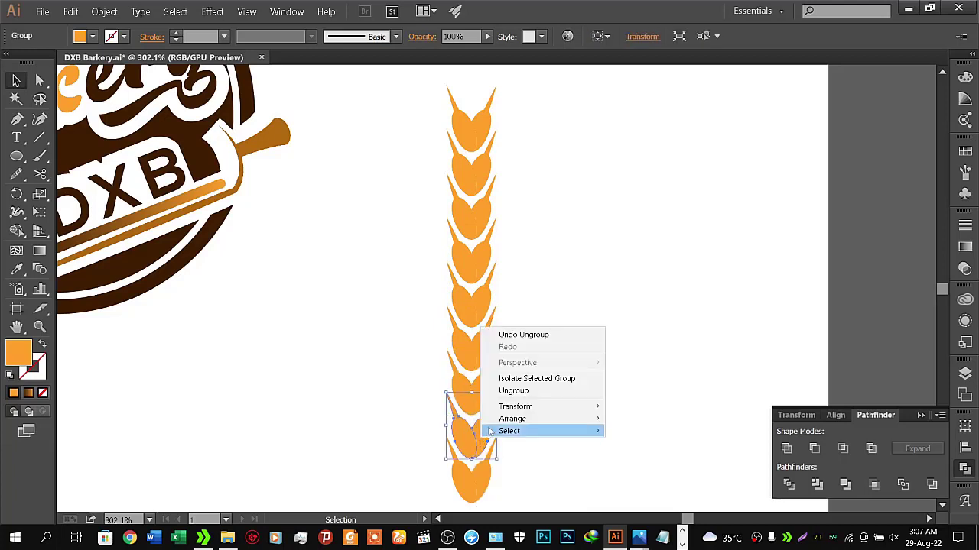
click(510, 390)
click(484, 477)
right_click(483, 477)
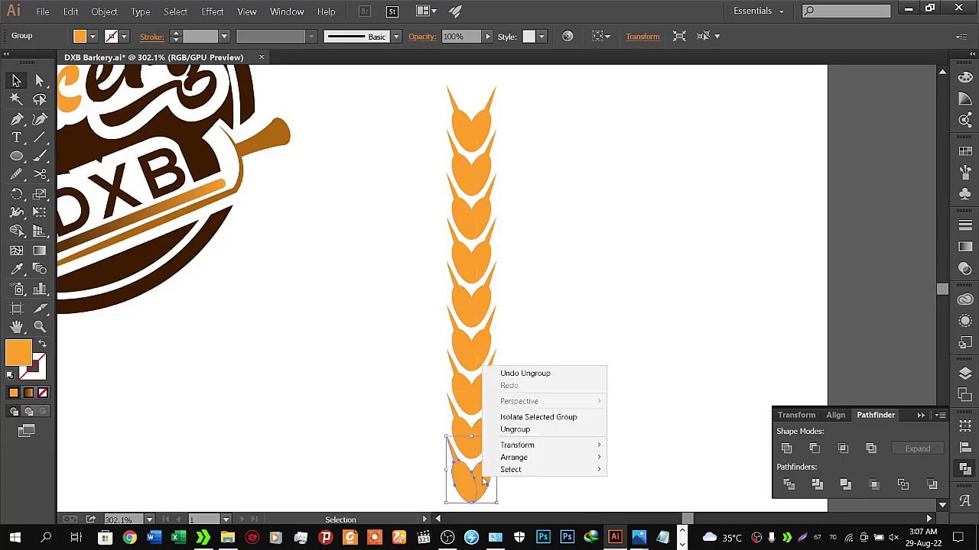
click(509, 430)
click(552, 329)
Step: Group the nine right-hand grains and nudge them to stagger against the left column
click(486, 131)
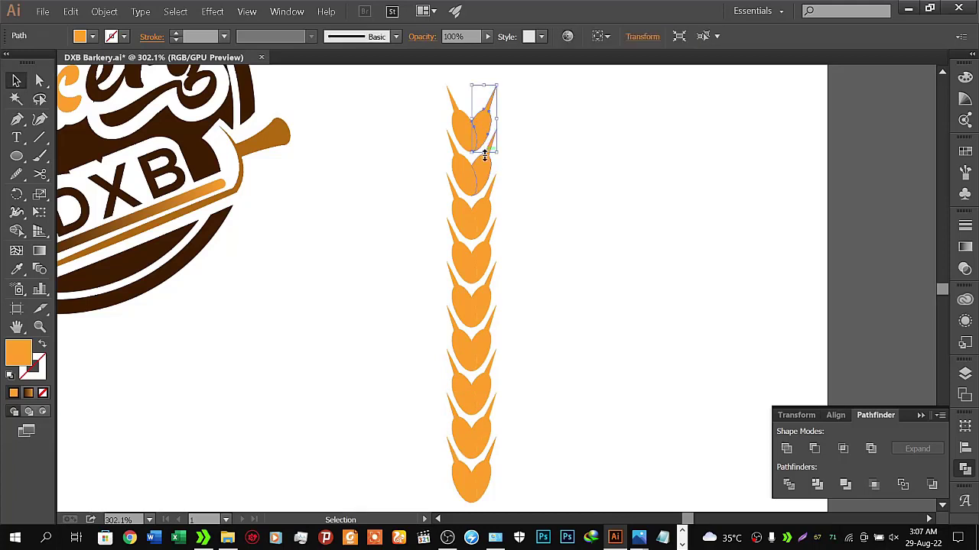
shift+click(485, 175)
shift+click(489, 214)
shift+click(491, 253)
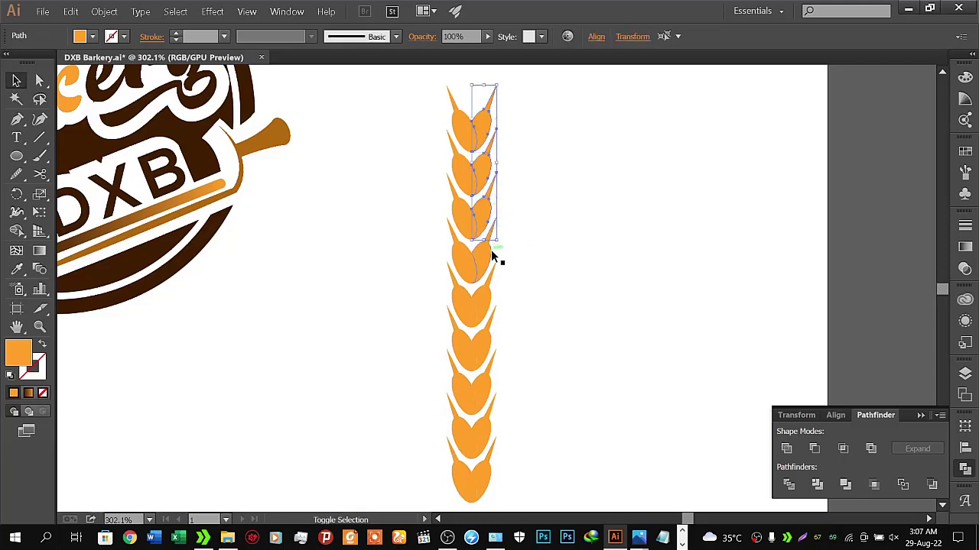
shift+click(488, 306)
shift+click(485, 346)
shift+click(494, 394)
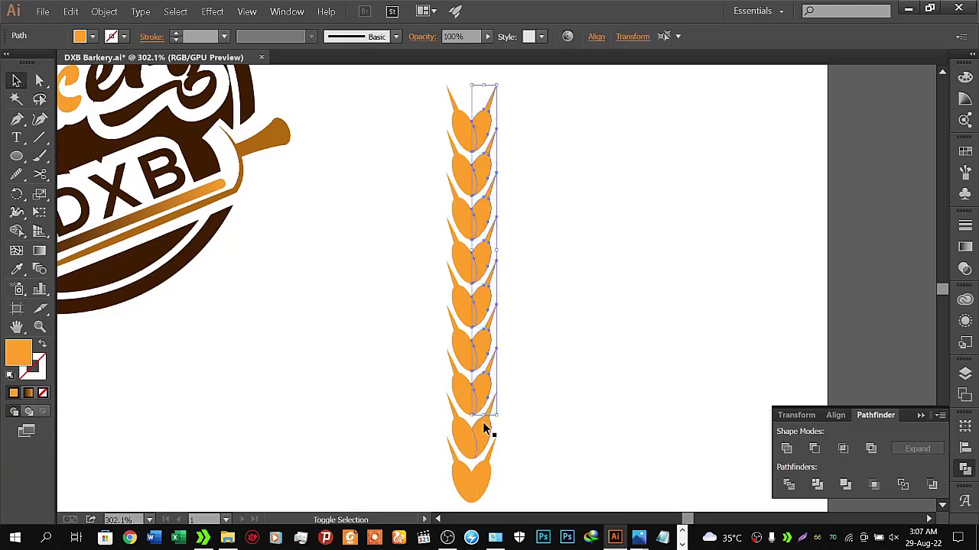
shift+click(488, 431)
shift+click(491, 472)
key(ctrl+g)
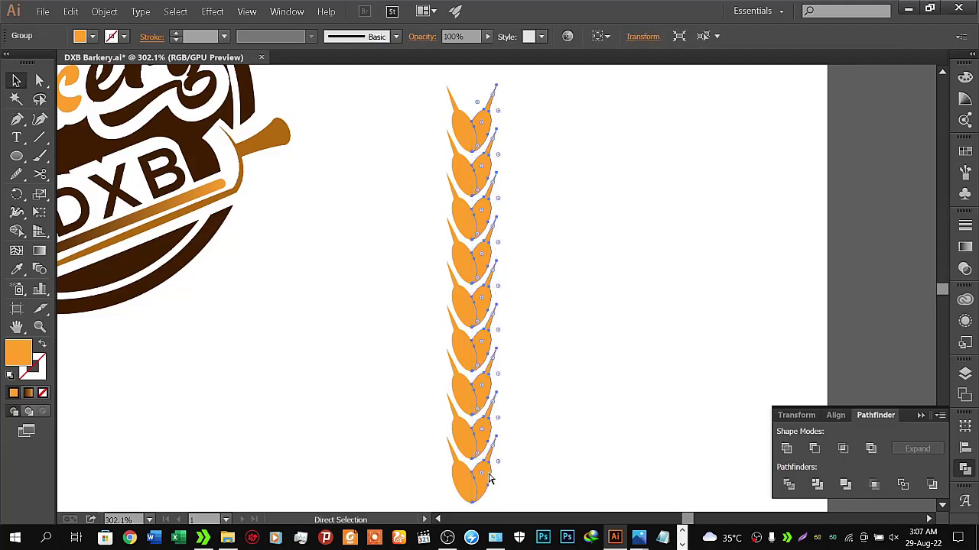
key(Right)
key(Right)
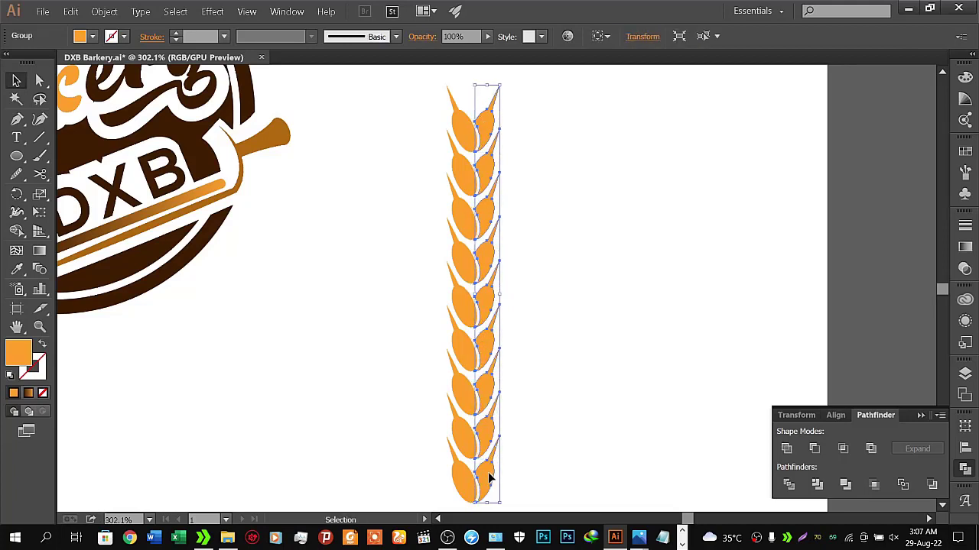
key(Left)
key(Left)
click(559, 376)
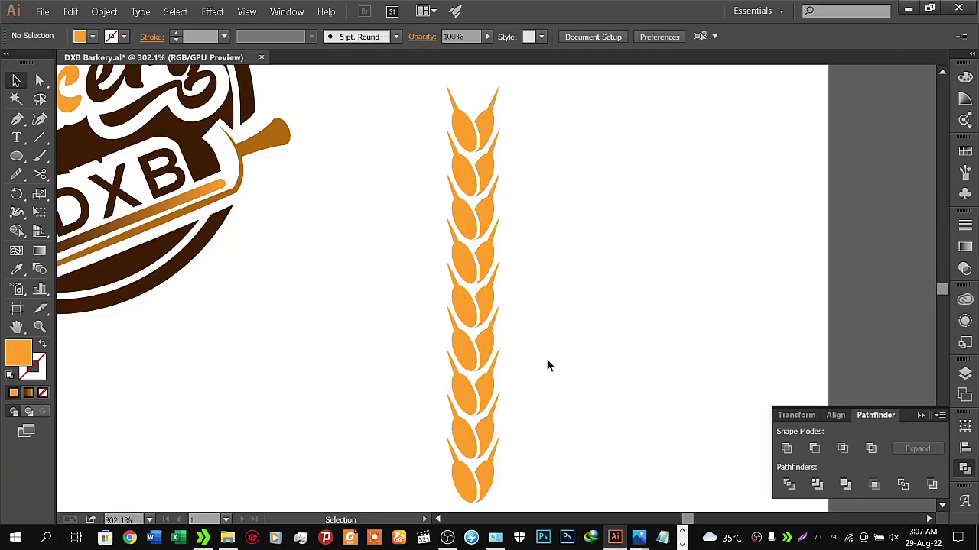
Step: Marquee-select all the wheat grains and group them together
drag(561, 282, 543, 274)
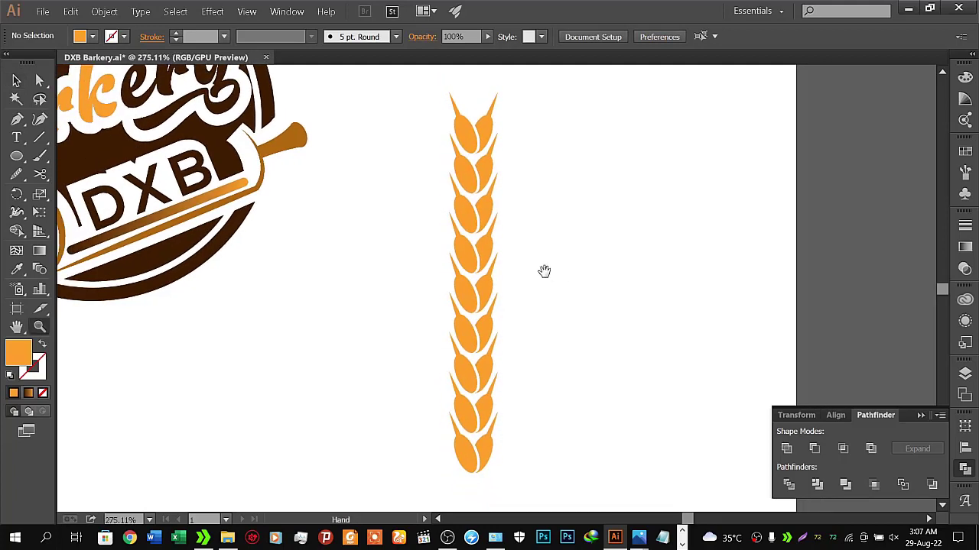
click(18, 80)
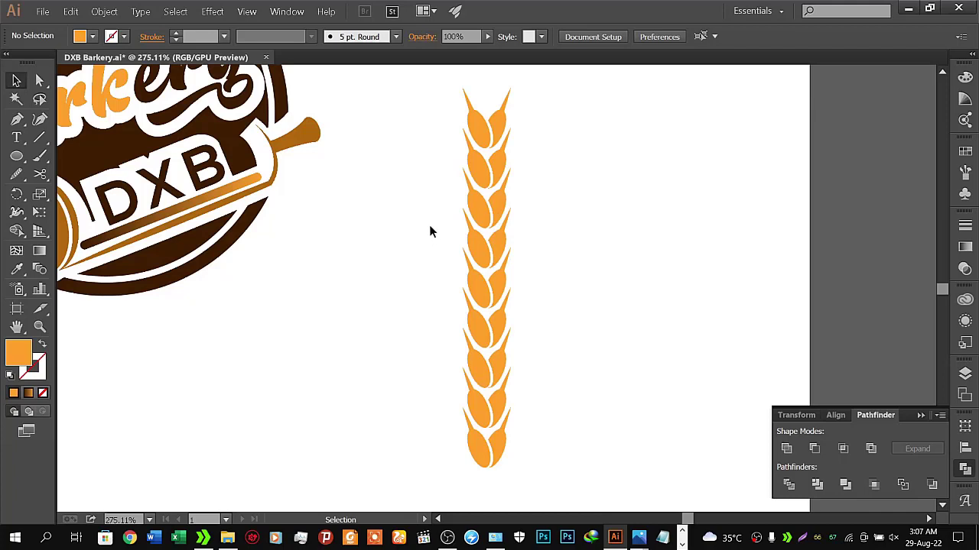
key(z)
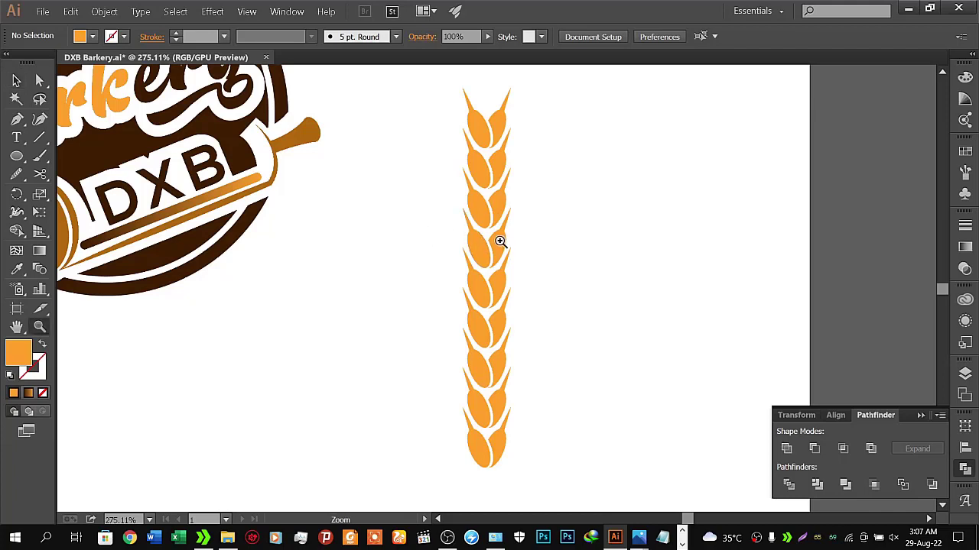
click(17, 81)
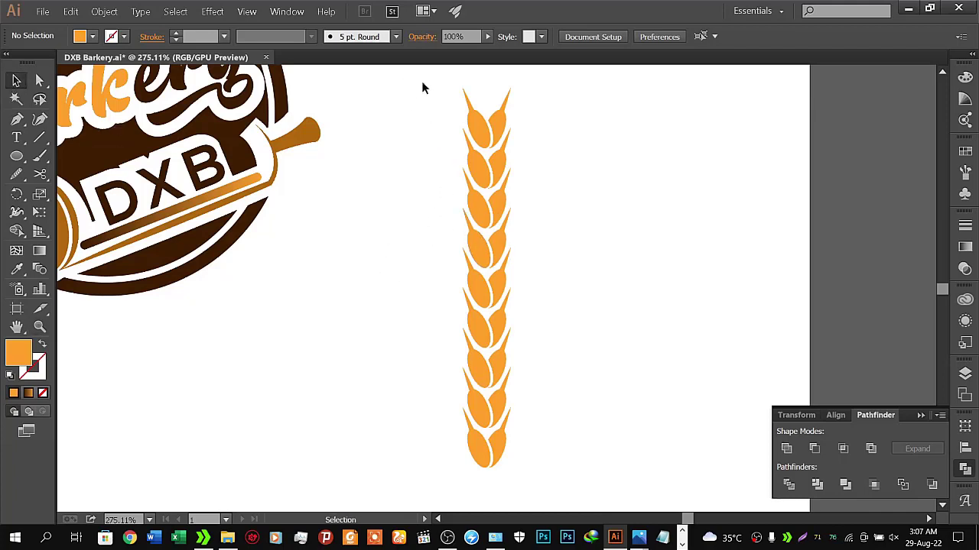
drag(404, 81, 574, 482)
key(ctrl+g)
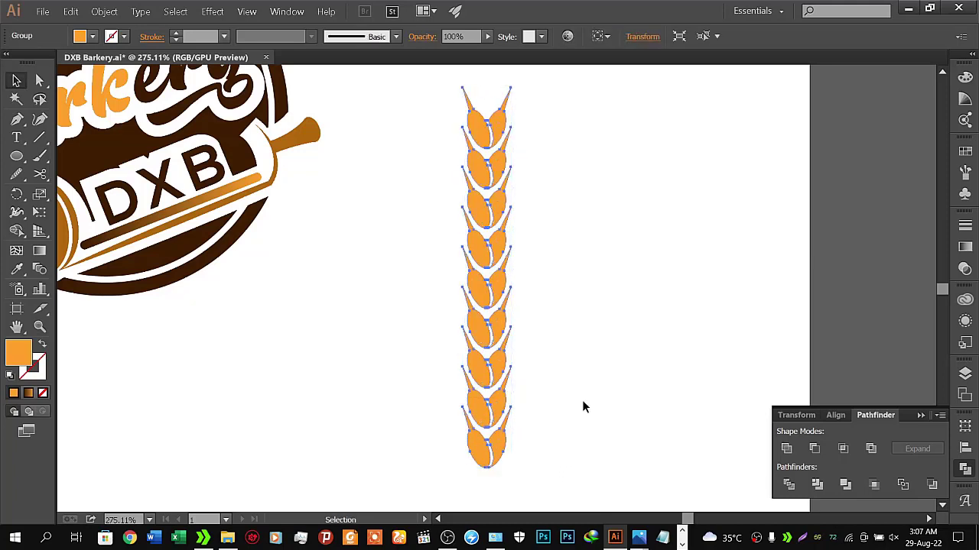
click(562, 261)
Step: Zoom in on the top of the wheat ear and set the Pen to an orange stroke with no fill
key(z)
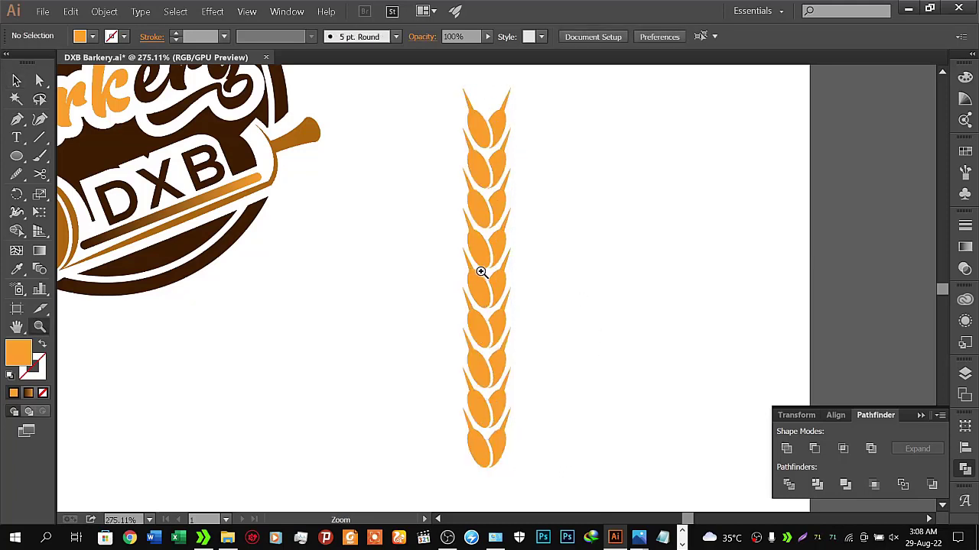
drag(535, 175, 513, 232)
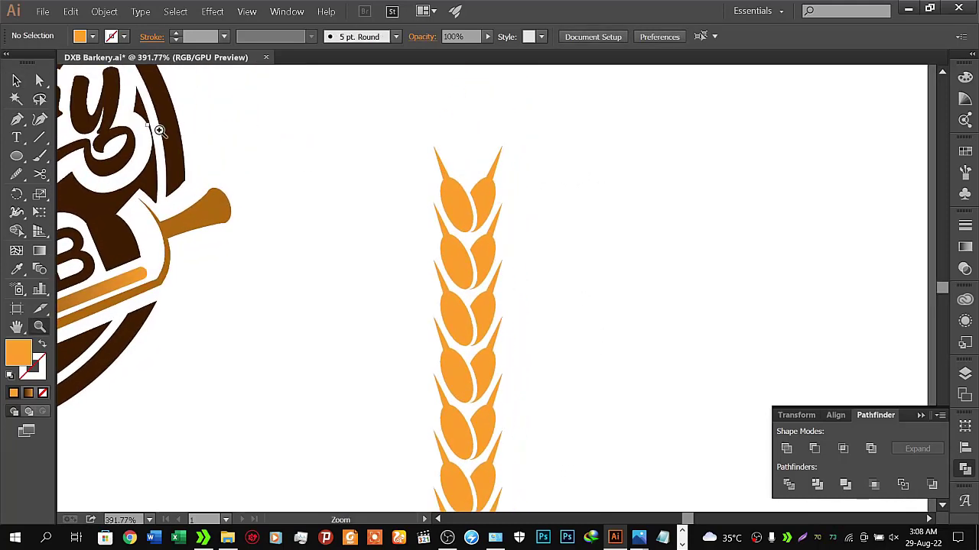
click(16, 81)
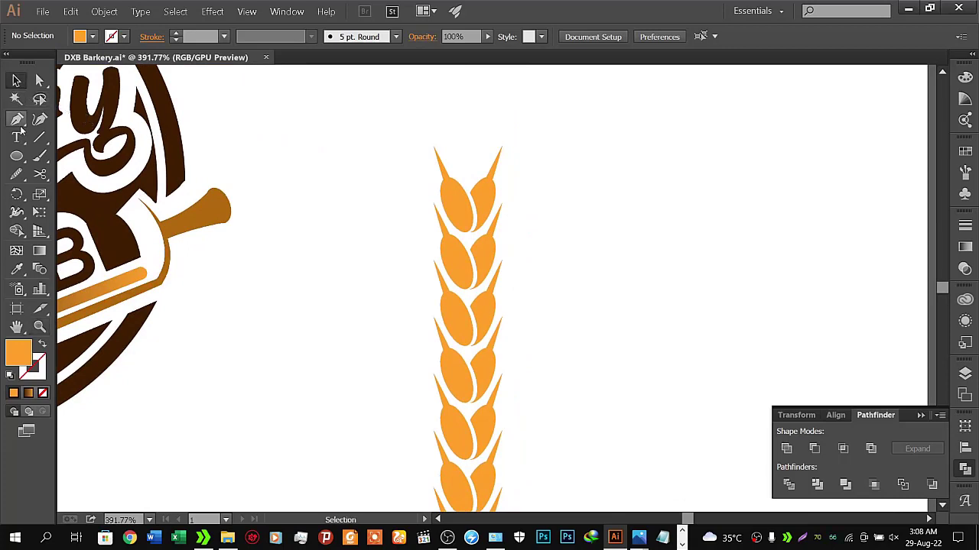
click(17, 119)
click(42, 345)
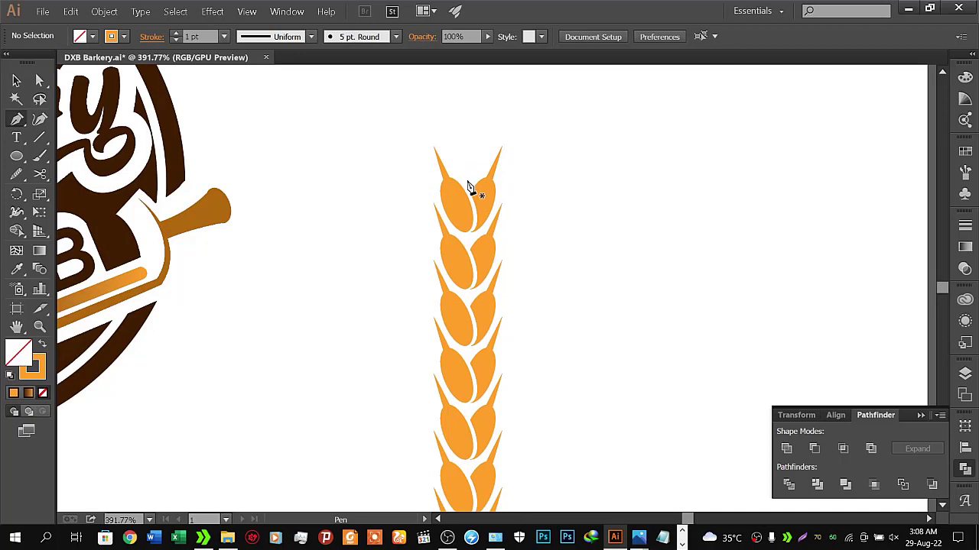
Step: Draw a short stem above the ear with a tapered width profile and a 5 pt stroke
drag(466, 176, 466, 128)
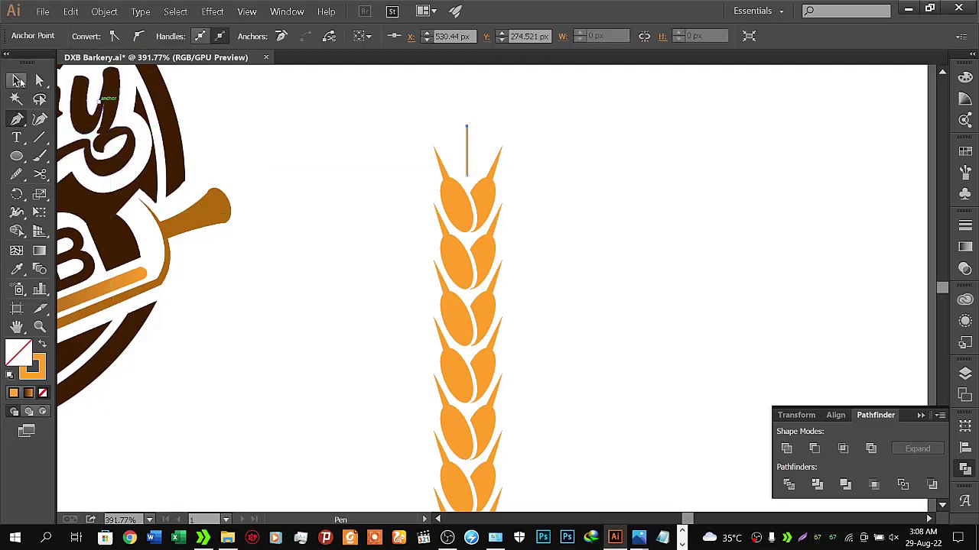
click(18, 80)
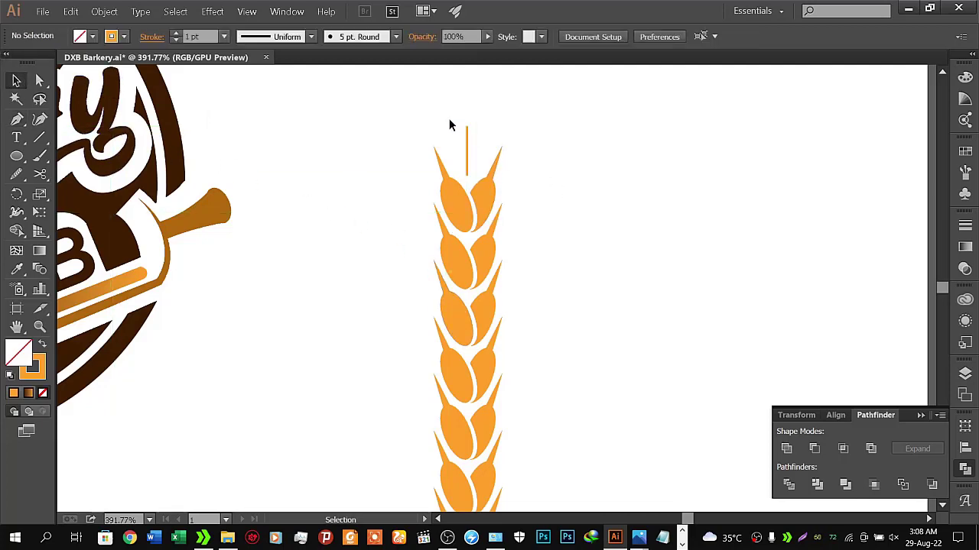
click(175, 34)
click(175, 34)
click(175, 35)
click(266, 42)
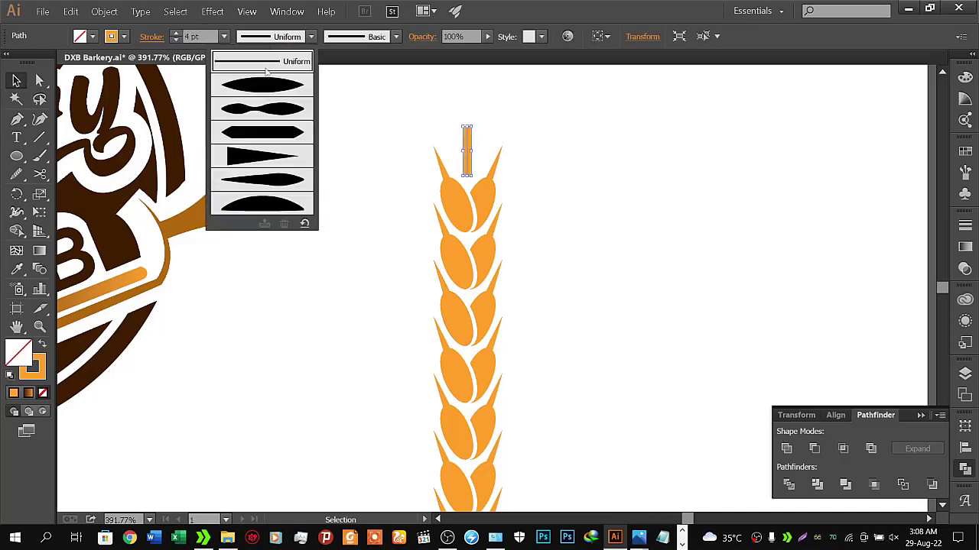
click(263, 154)
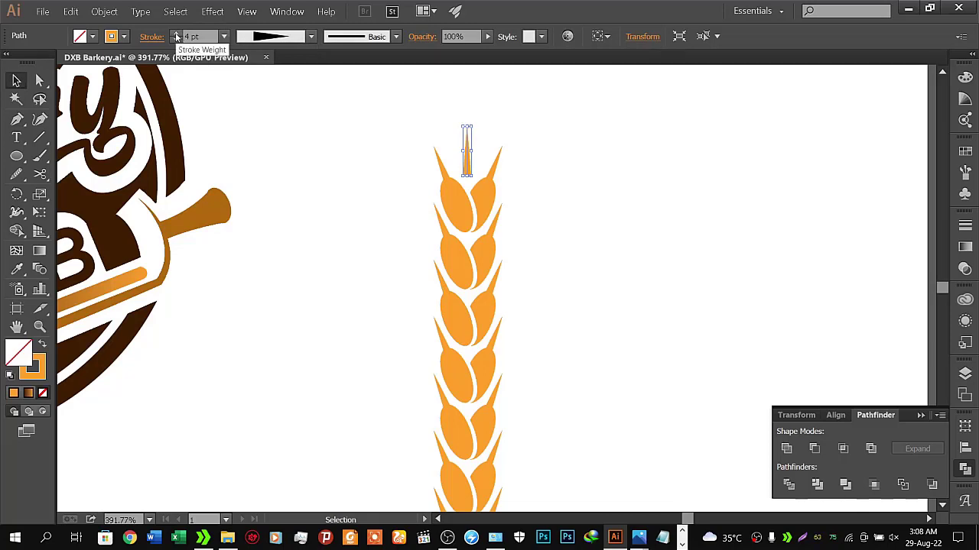
click(175, 34)
click(254, 135)
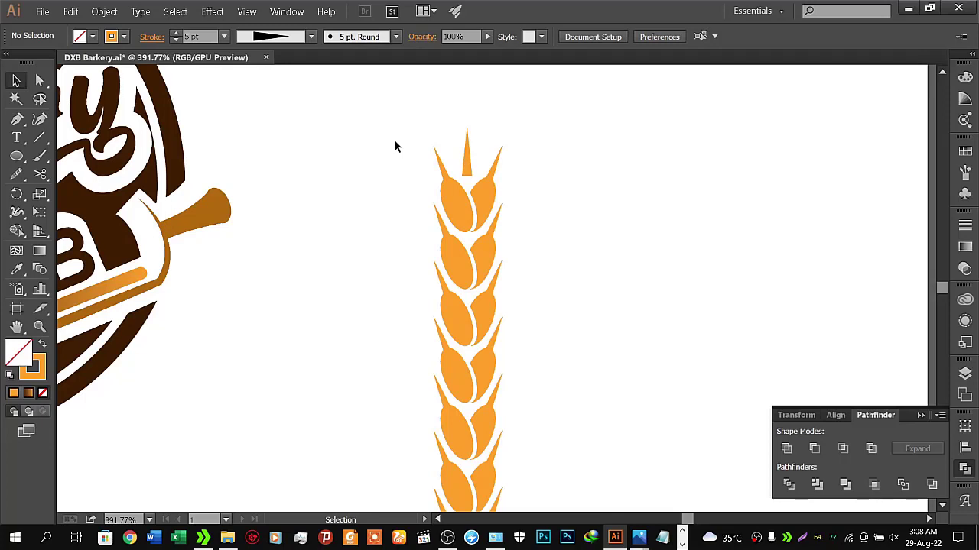
Step: Move the spike right of the stalk and draw a small solid orange ellipse below it
key(a)
key(v)
drag(466, 163, 592, 179)
click(16, 156)
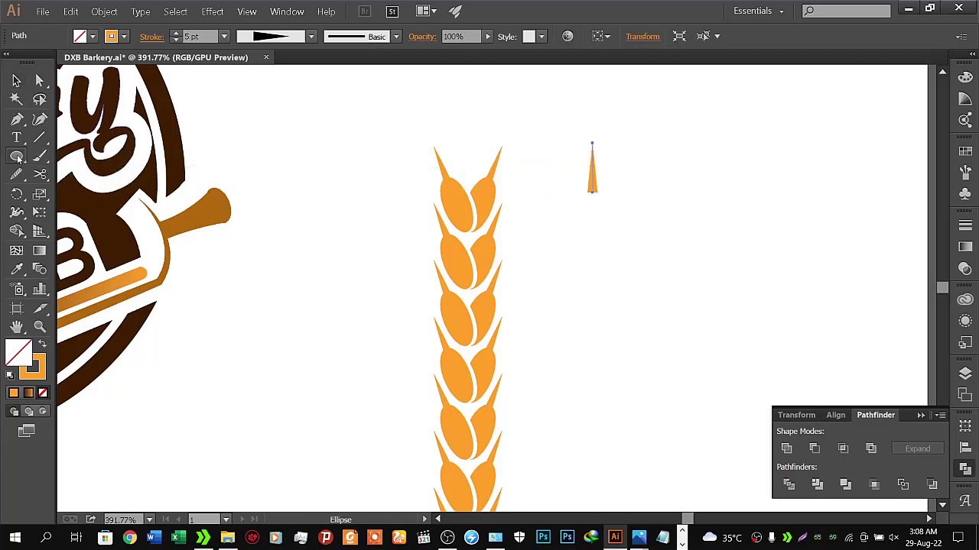
drag(577, 227, 597, 277)
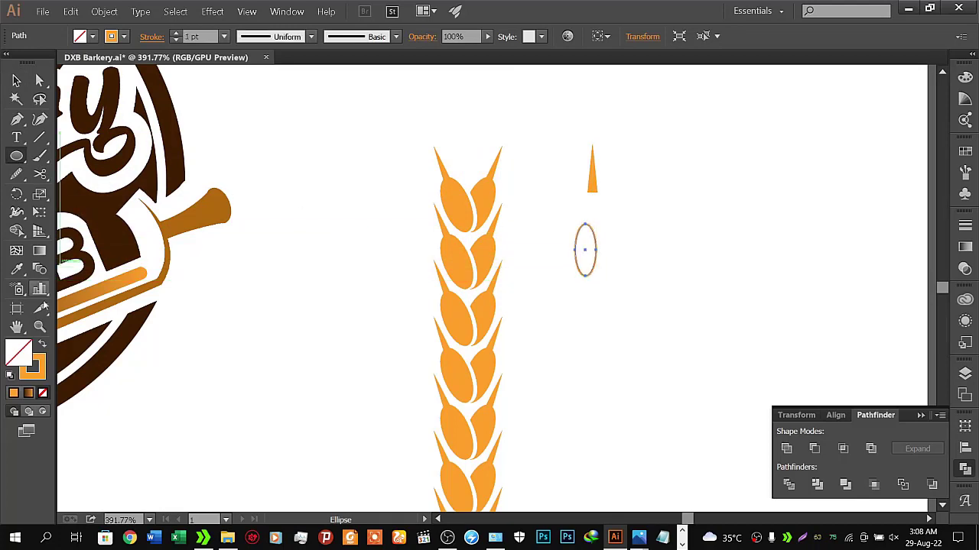
click(42, 345)
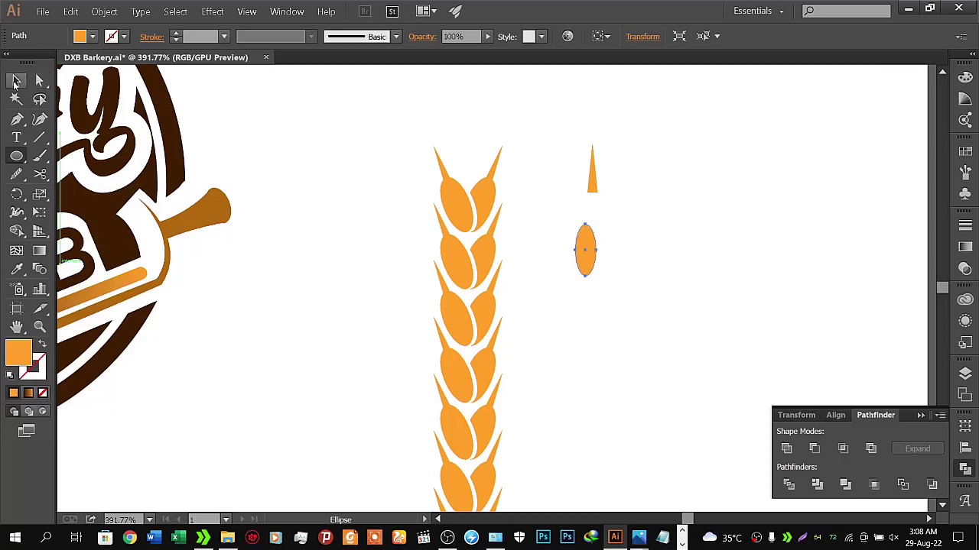
Step: Push the ellipse up against the spike's base and zoom in on the new grain
click(16, 80)
click(573, 202)
click(594, 186)
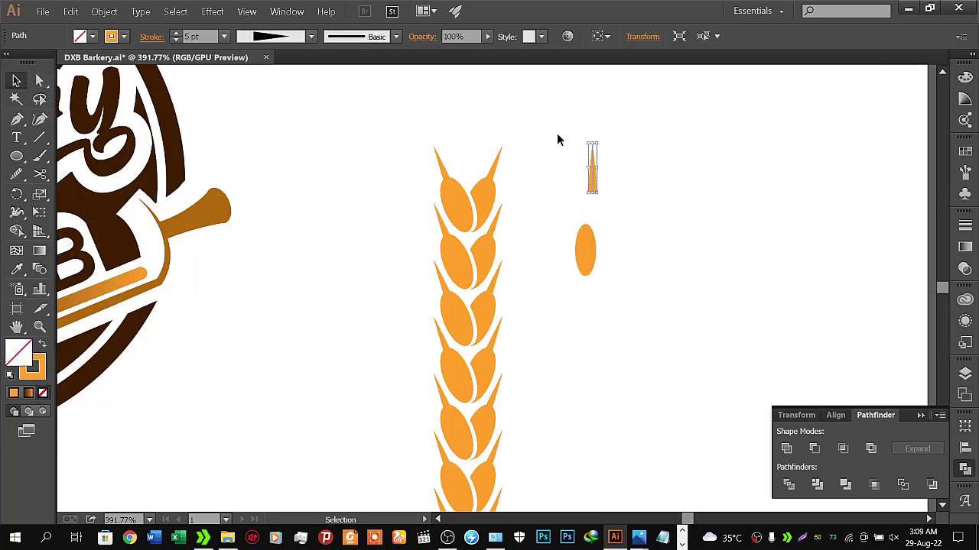
drag(587, 251, 596, 221)
click(617, 257)
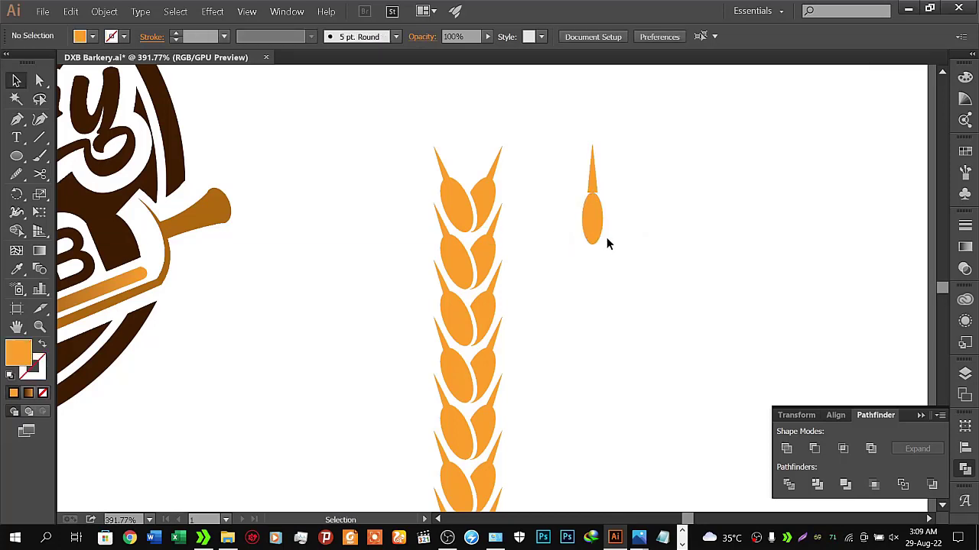
key(z)
click(692, 175)
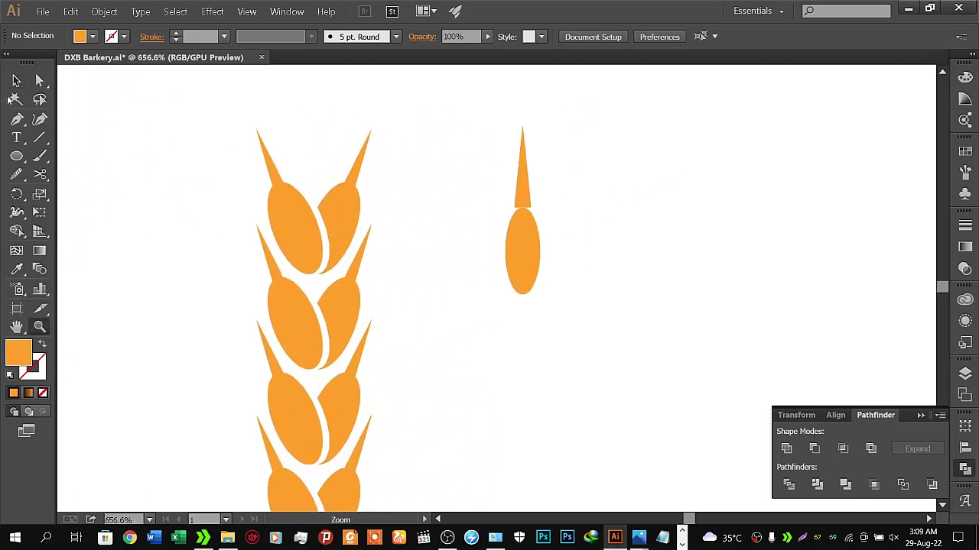
Step: Nudge the ellipse with the arrow keys to fine-tune its position under the spike
click(16, 80)
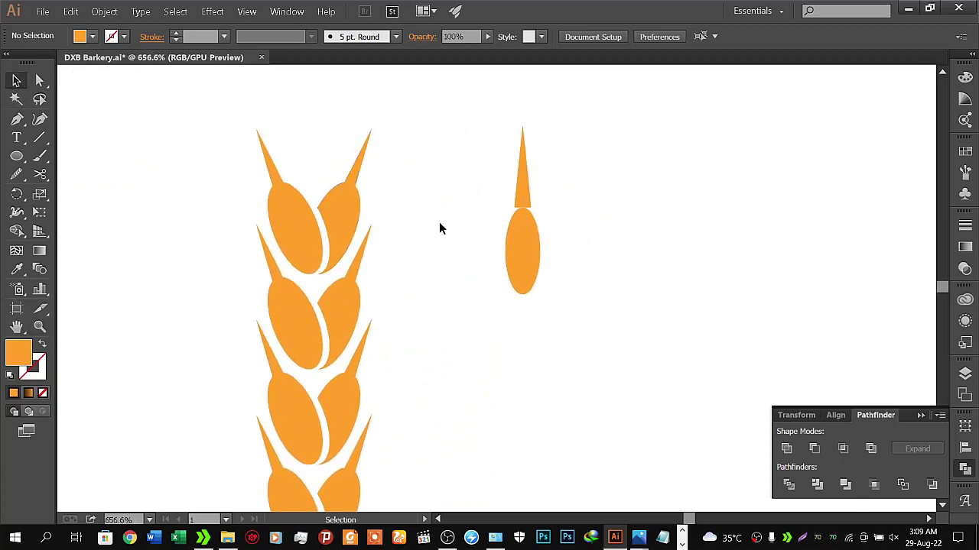
click(522, 221)
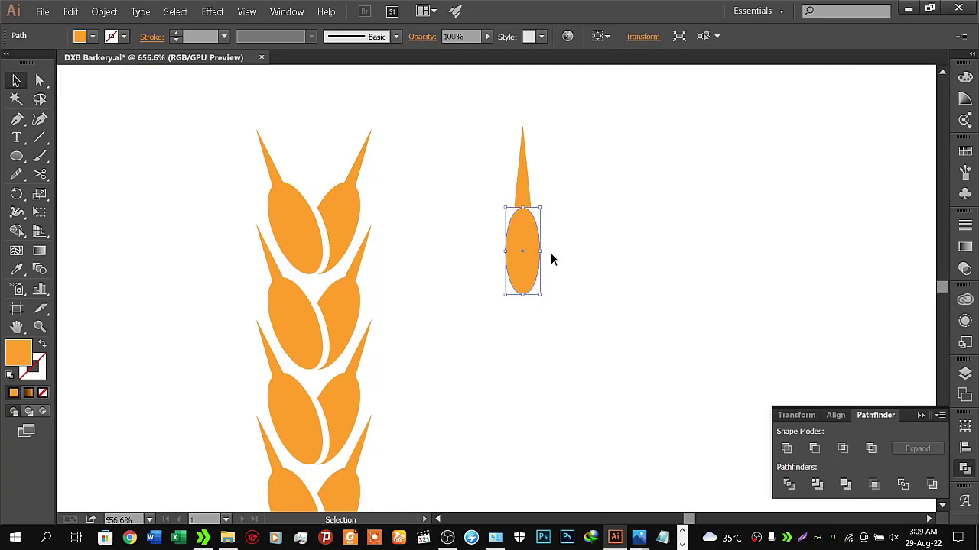
key(Up)
key(Up)
key(Down)
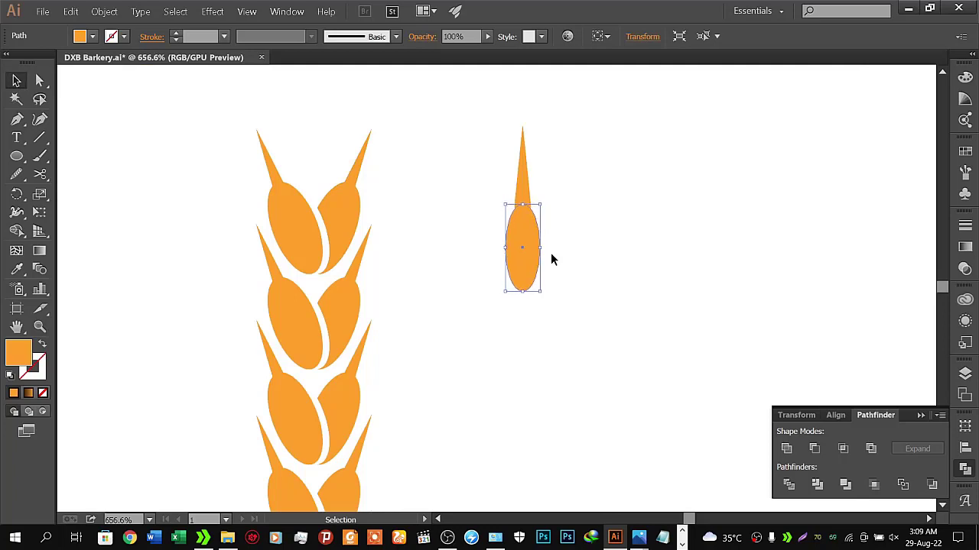
key(Down)
key(Up)
key(Up)
click(551, 260)
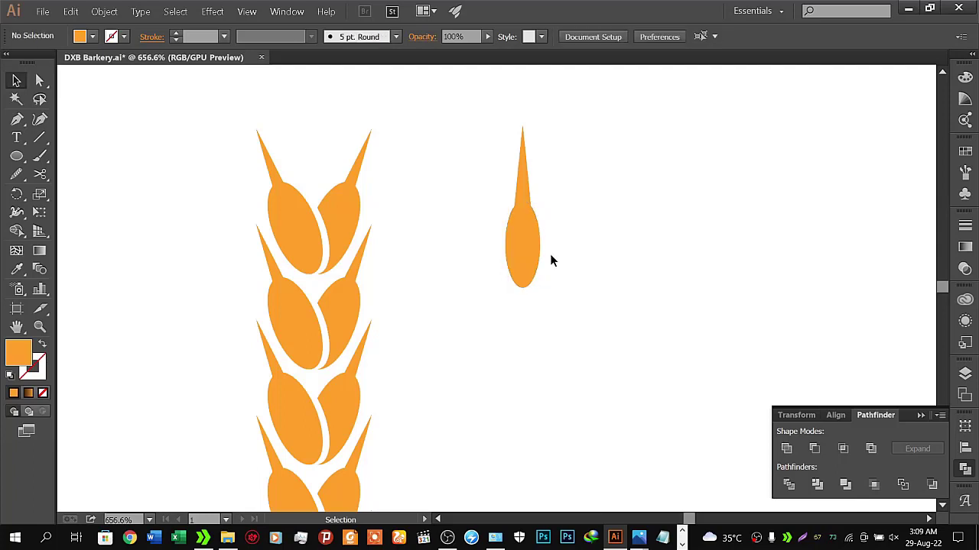
click(524, 188)
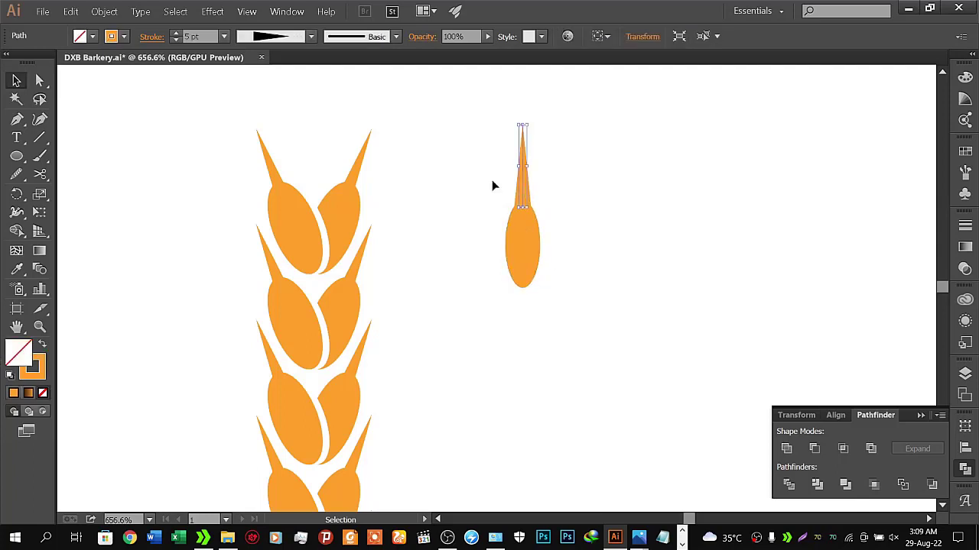
Step: Expand the spike's stroke appearance into a filled shape
click(105, 11)
click(122, 142)
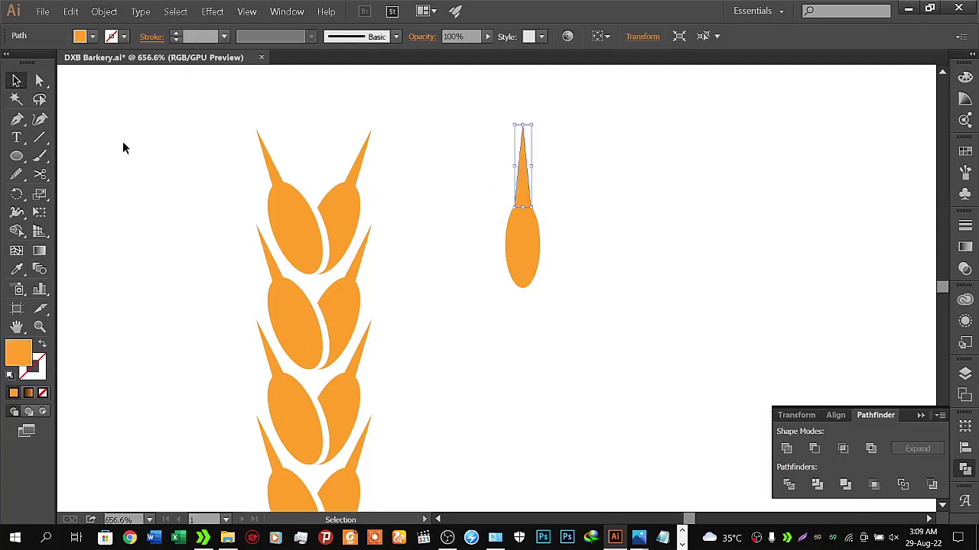
click(104, 11)
click(121, 131)
click(155, 154)
Step: Unite the spike and ellipse into a single grain with Pathfinder Unite, then select it
drag(494, 165, 608, 305)
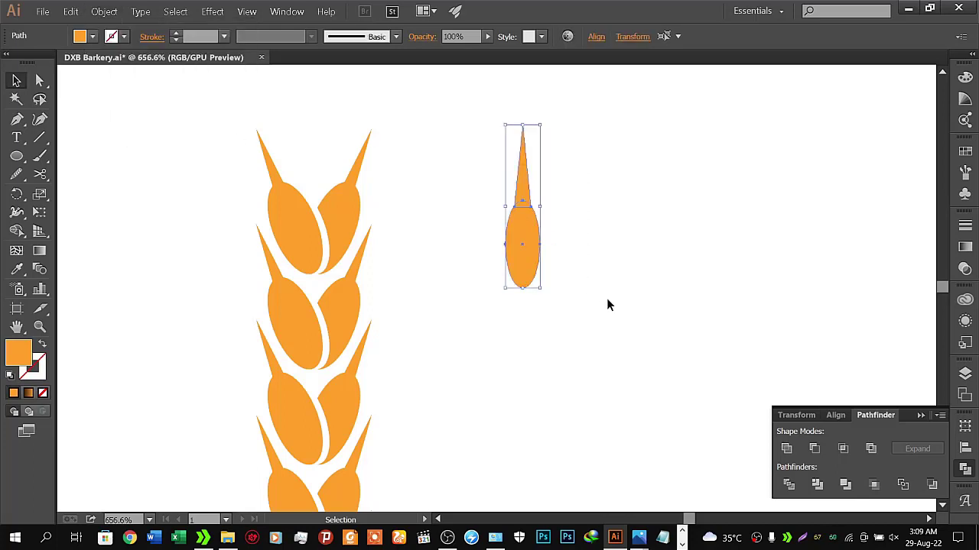
click(894, 414)
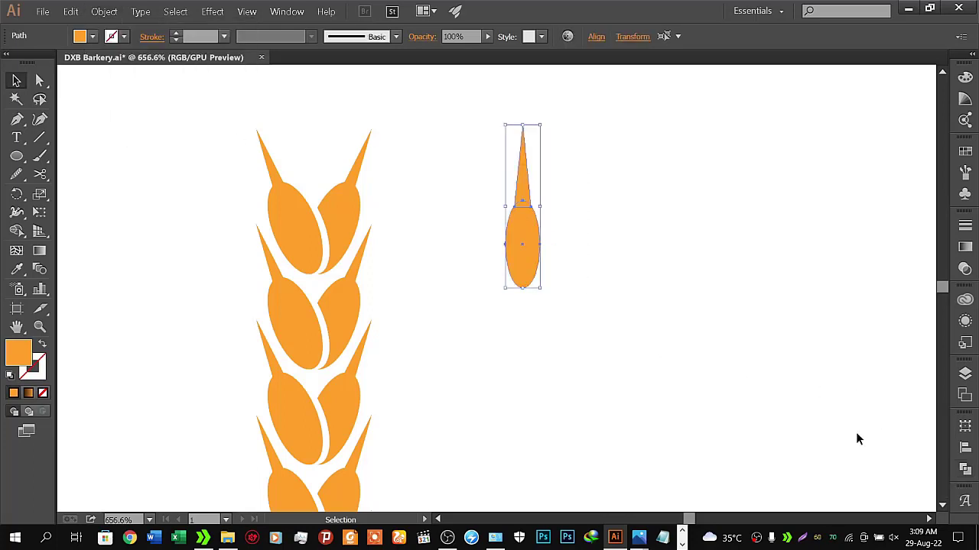
click(964, 469)
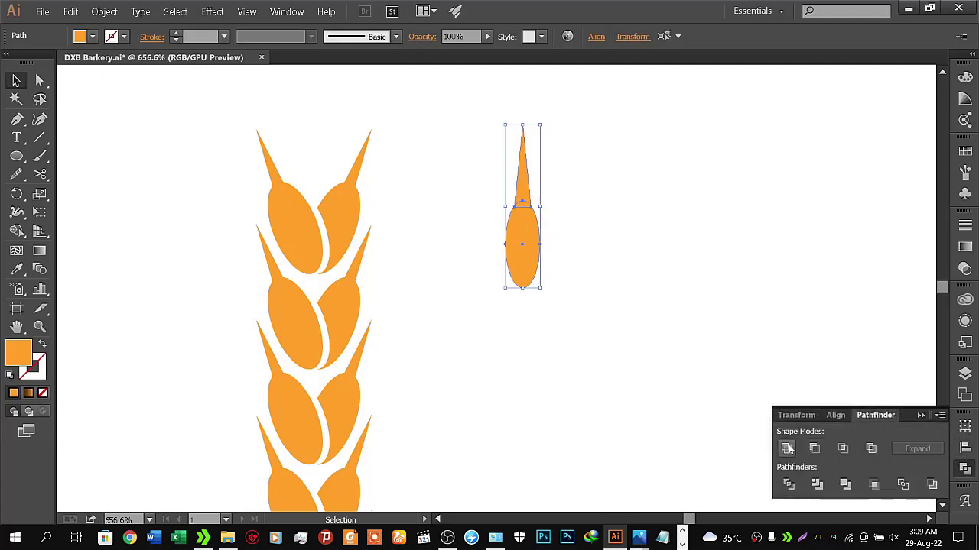
click(786, 449)
click(517, 391)
mouse_move(473, 150)
mouse_down()
mouse_move(562, 293)
mouse_move(532, 271)
mouse_move(524, 241)
mouse_move(321, 173)
mouse_up()
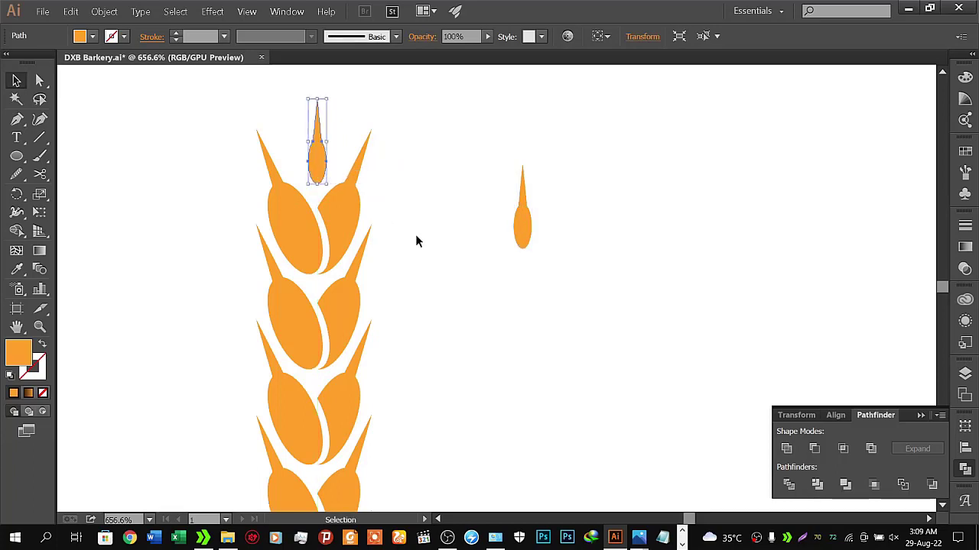
Step: Nudge the top grain with the arrow keys into place at the wheat tip
key(Down)
key(Down)
key(Down)
key(Left)
key(Right)
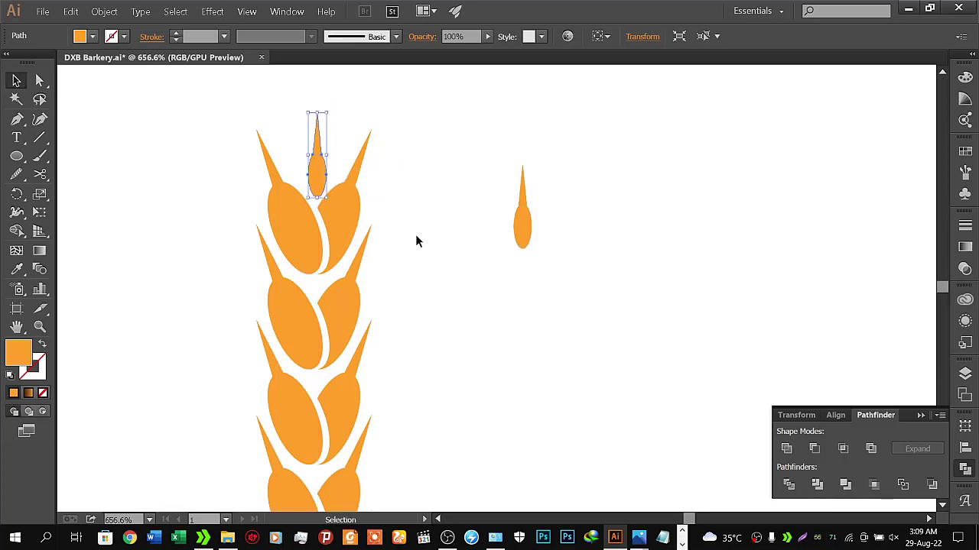
key(Left)
key(Down)
key(Up)
key(Up)
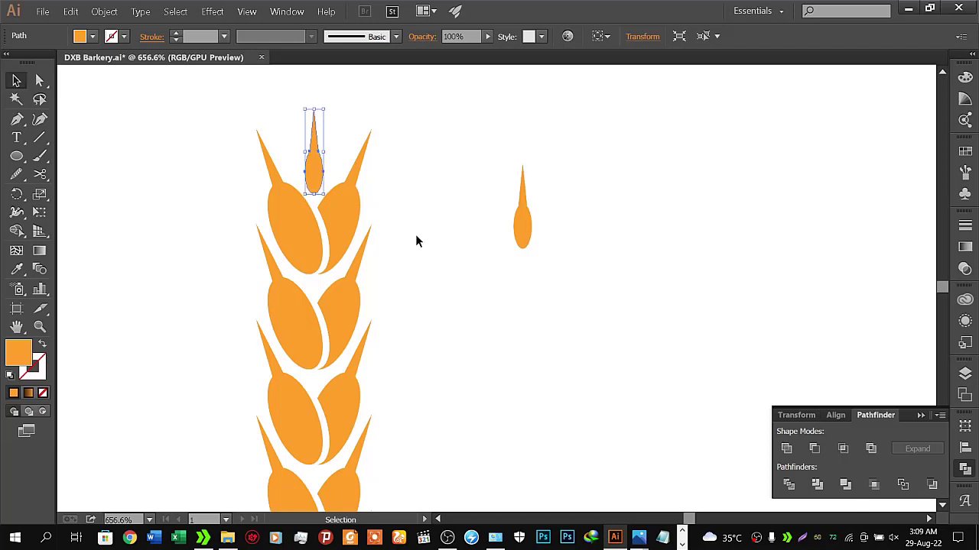
key(Down)
key(Up)
Step: Bring the stalk tip into view and stretch the top grain taller
key(z)
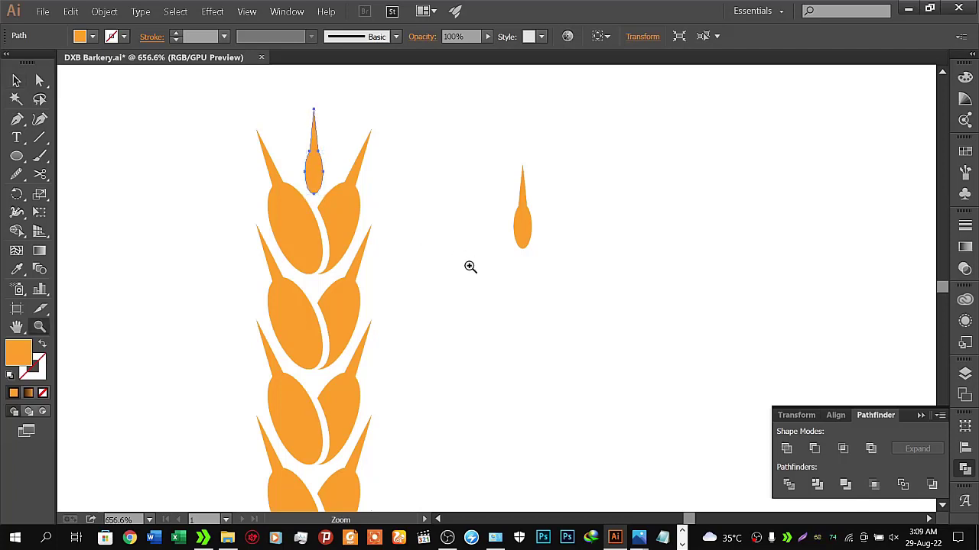
alt+click(470, 264)
key(space)
drag(472, 295, 469, 227)
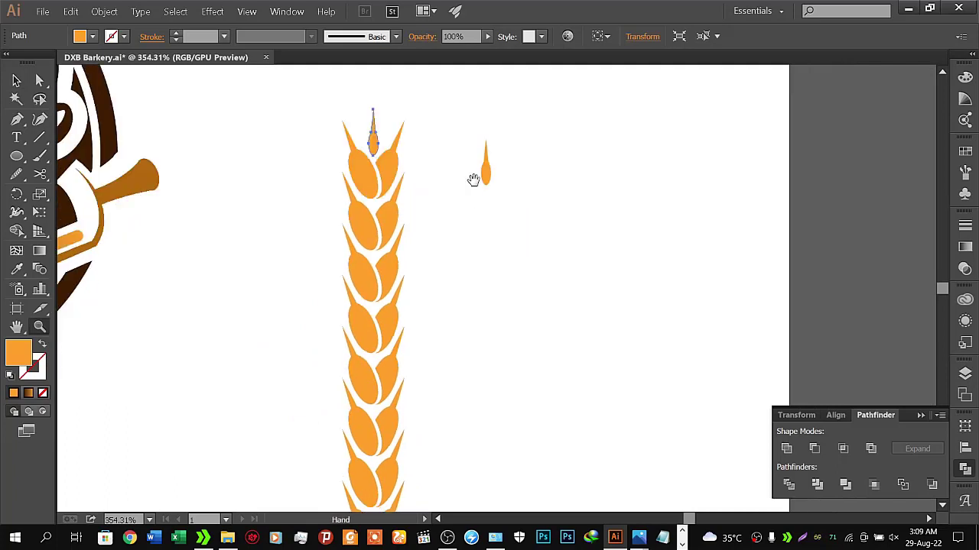
drag(438, 186, 455, 186)
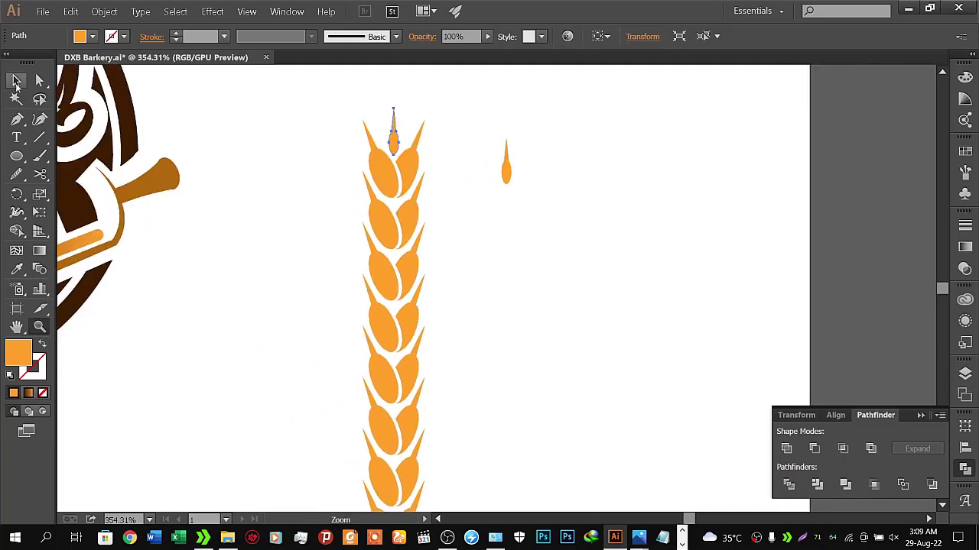
click(16, 80)
drag(393, 107, 393, 100)
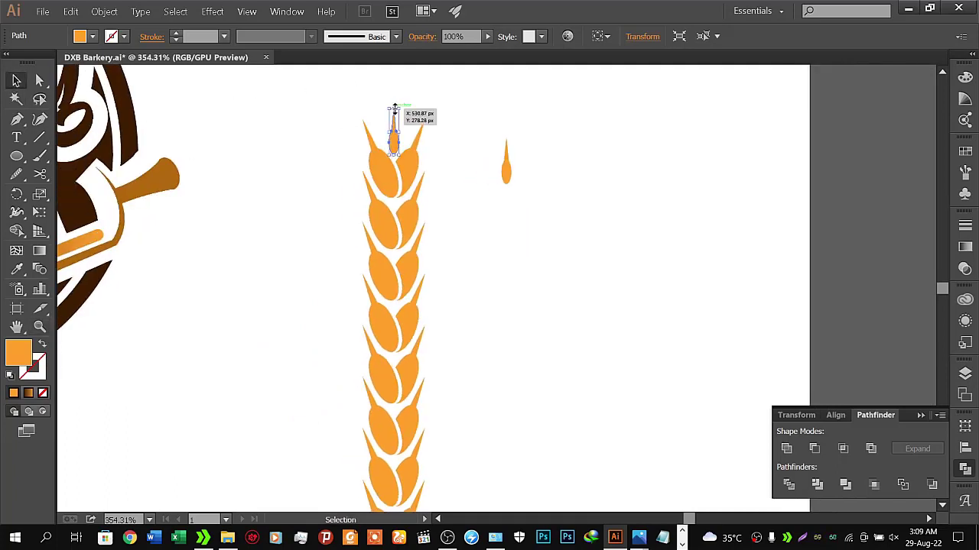
click(481, 245)
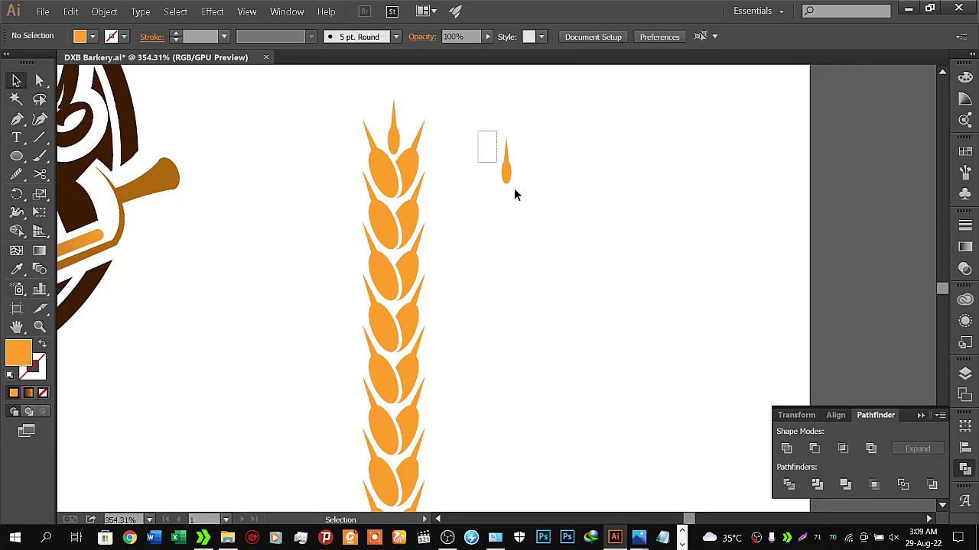
Step: Move the spare grain off the artboard onto the pasteboard
drag(505, 172, 915, 101)
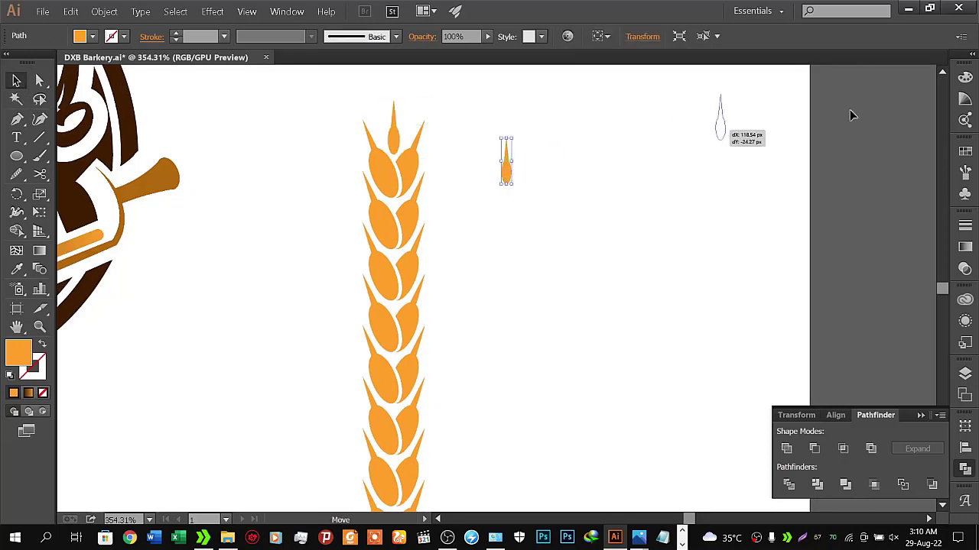
click(655, 192)
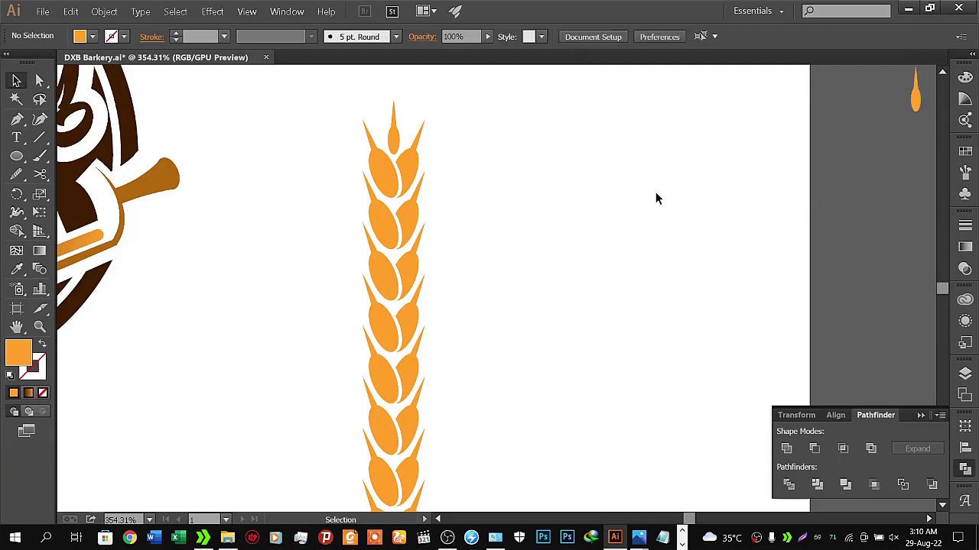
click(394, 152)
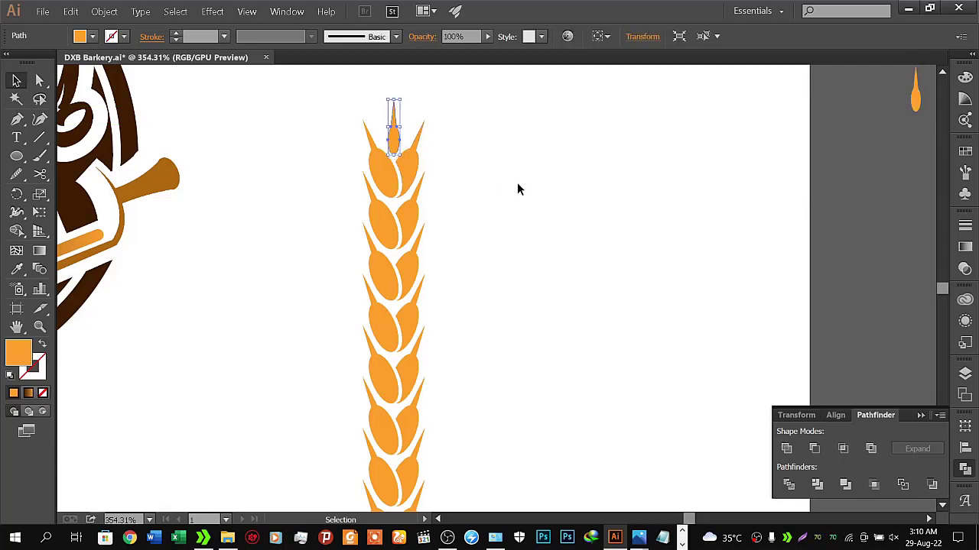
click(516, 190)
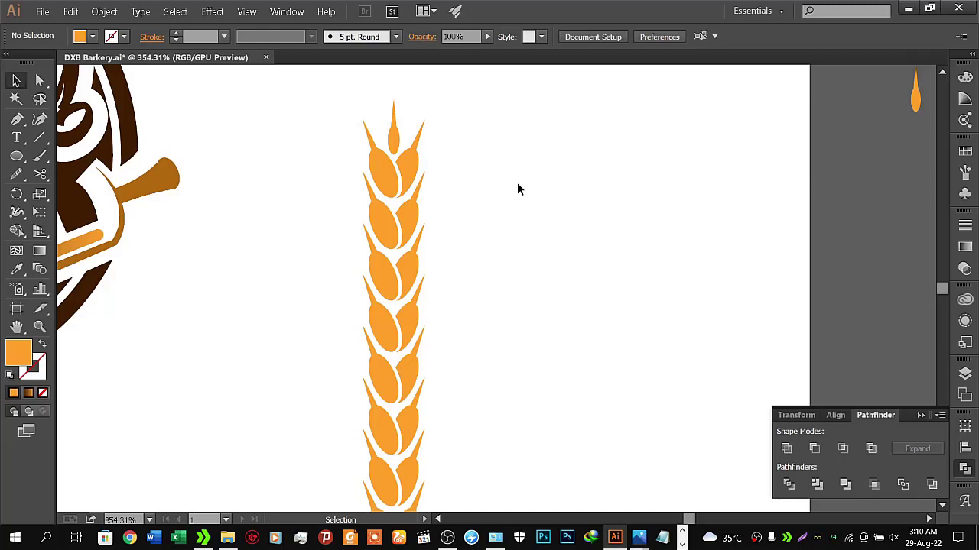
Step: Zoom and pan in closely on the top of the wheat ear
key(z)
alt+click(518, 183)
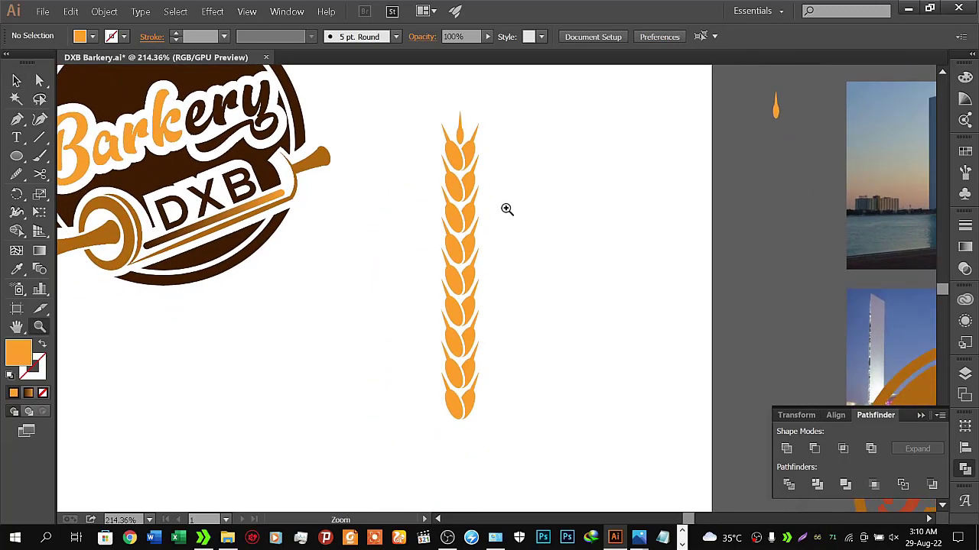
click(507, 209)
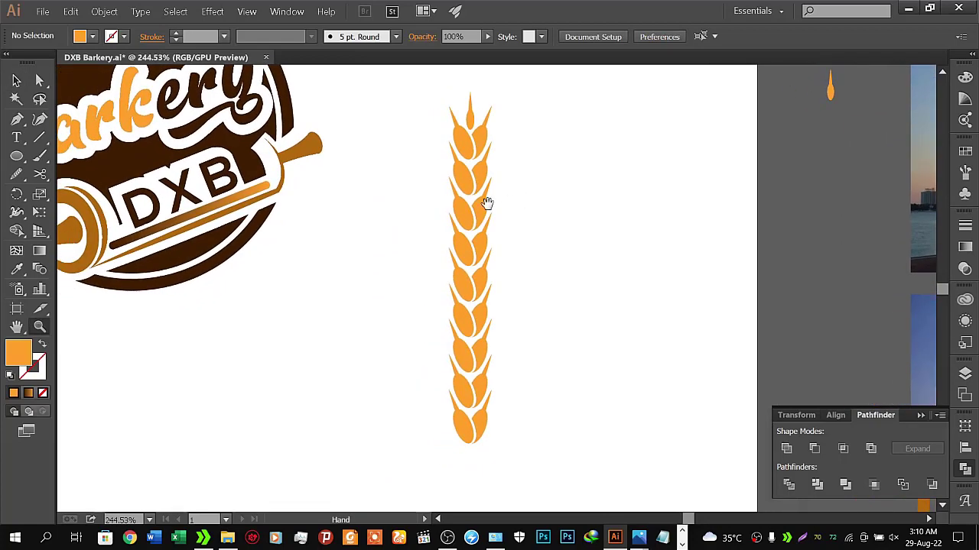
click(512, 197)
alt+click(509, 191)
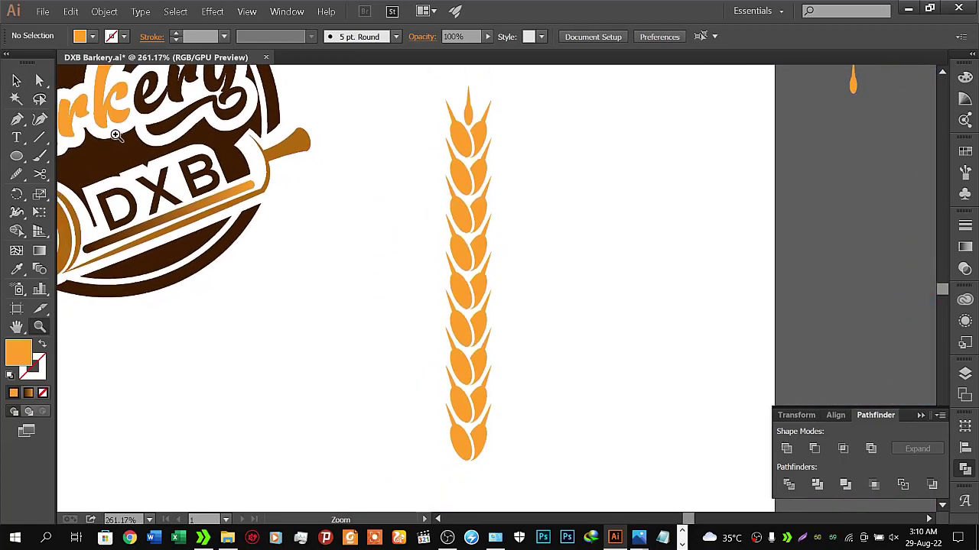
click(16, 81)
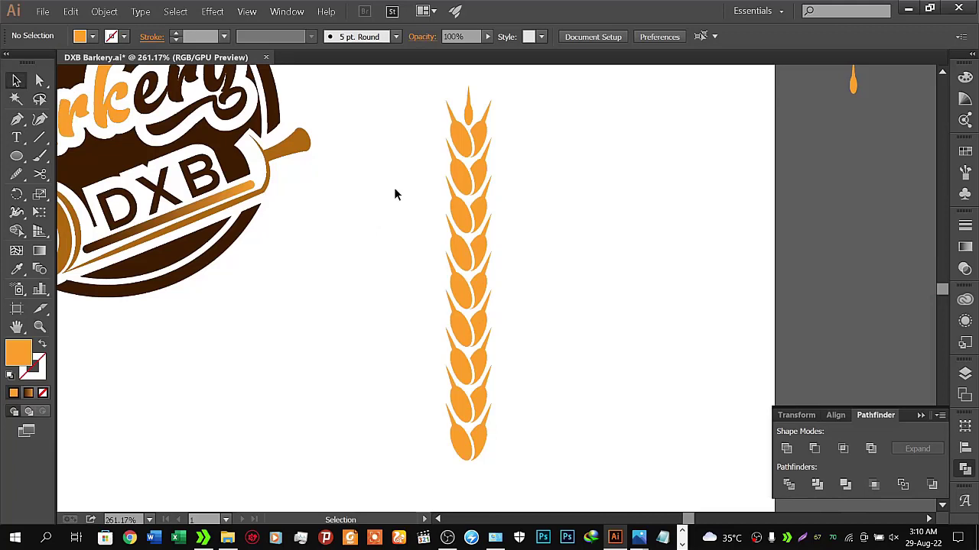
mouse_move(389, 76)
mouse_down()
mouse_move(541, 164)
mouse_move(559, 319)
mouse_up()
drag(559, 318, 424, 95)
key(z)
drag(465, 167, 596, 137)
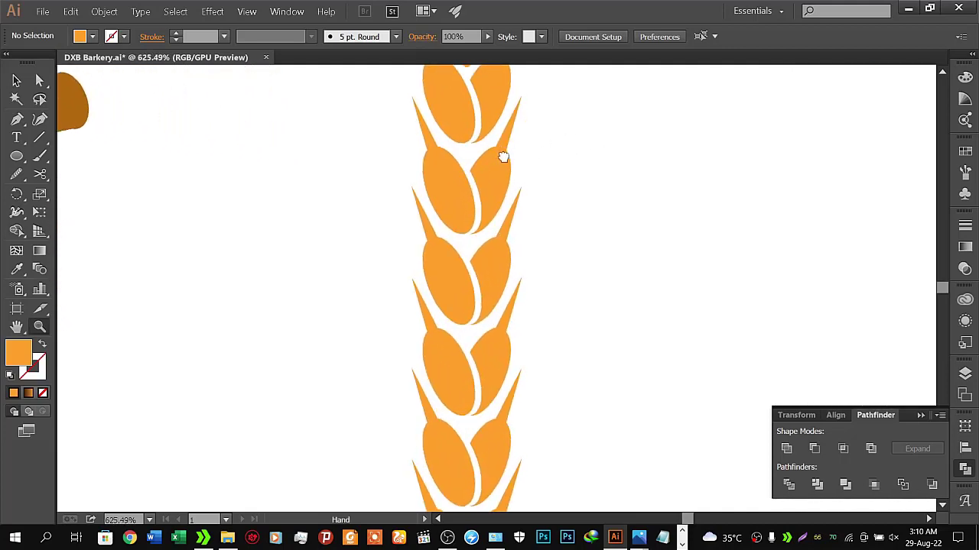
drag(503, 157, 484, 304)
Step: Stretch the topmost seed upward into a taller pointed tip
click(16, 80)
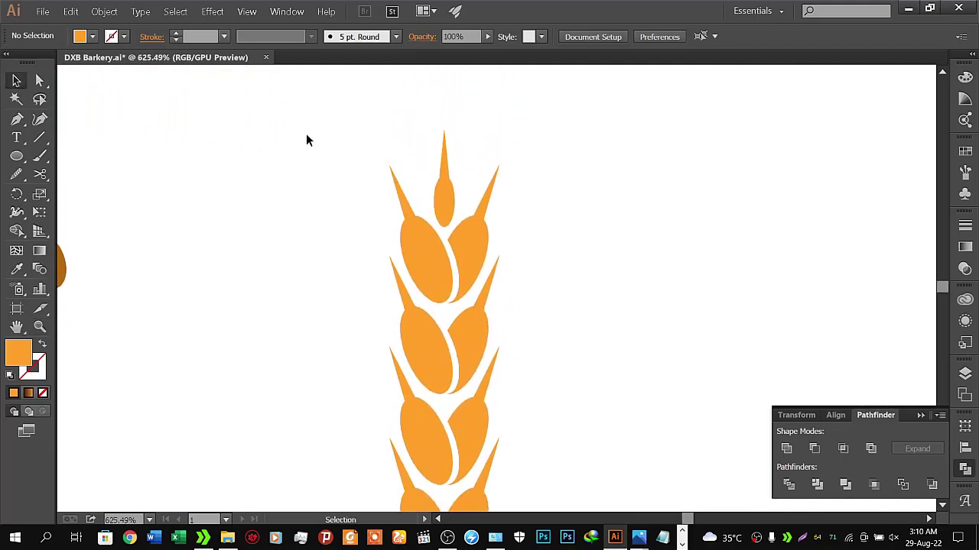
click(448, 200)
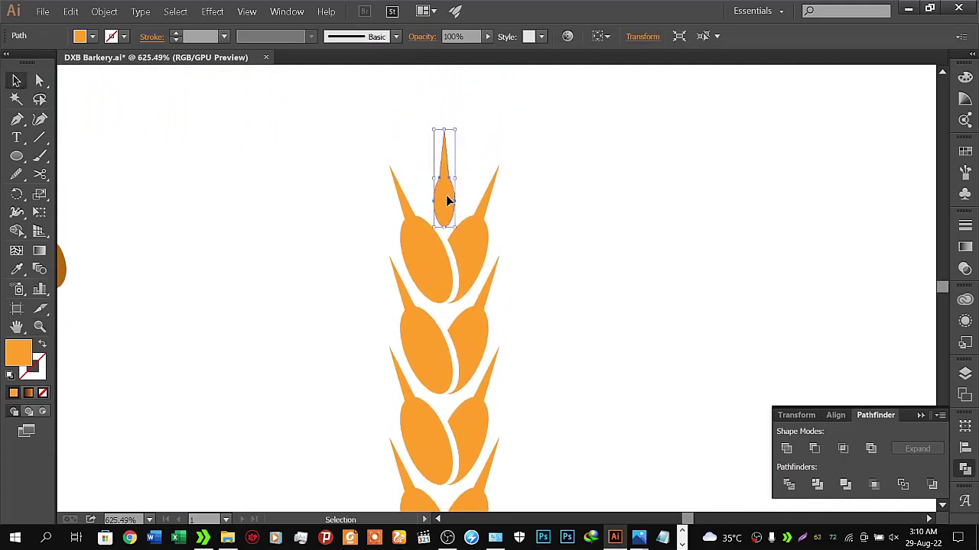
key(Up)
key(Down)
key(Down)
key(Down)
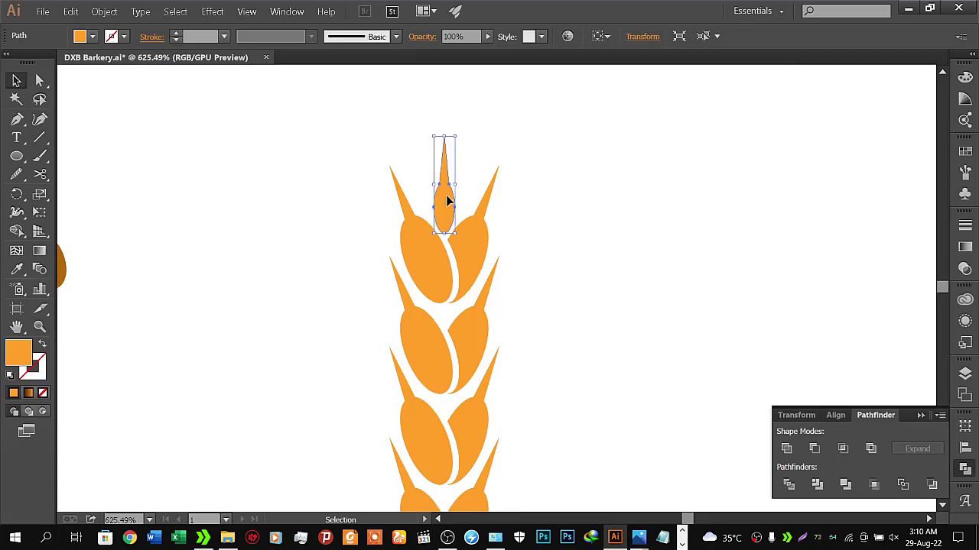
key(Down)
key(Up)
drag(444, 138, 444, 131)
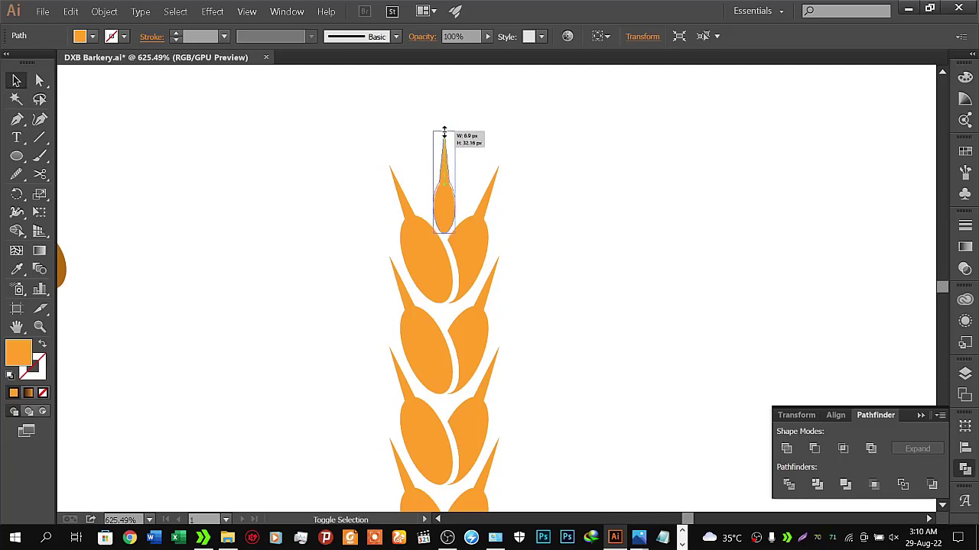
click(580, 258)
Step: Zoom back out and marquee-select every piece of the wheat ear
key(z)
drag(579, 260, 448, 260)
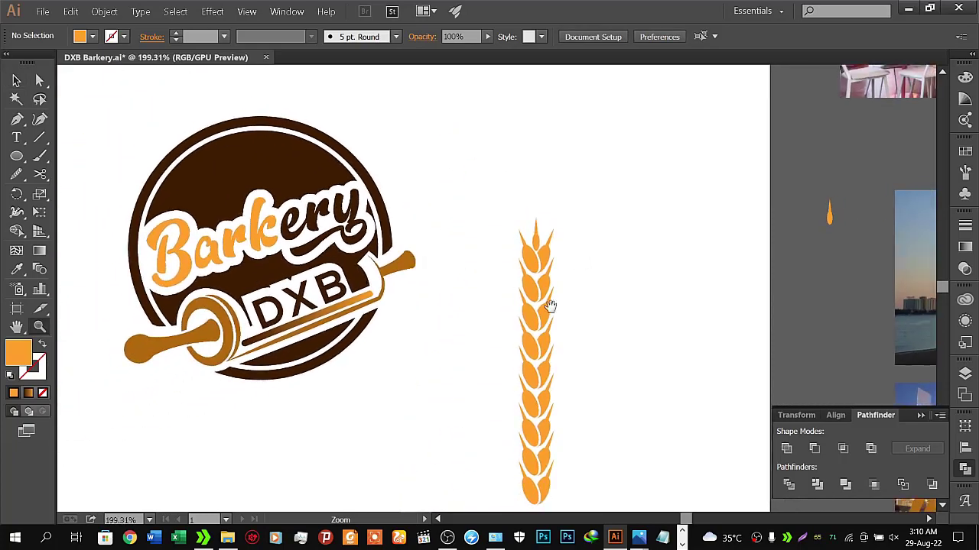
drag(546, 304, 475, 238)
click(16, 80)
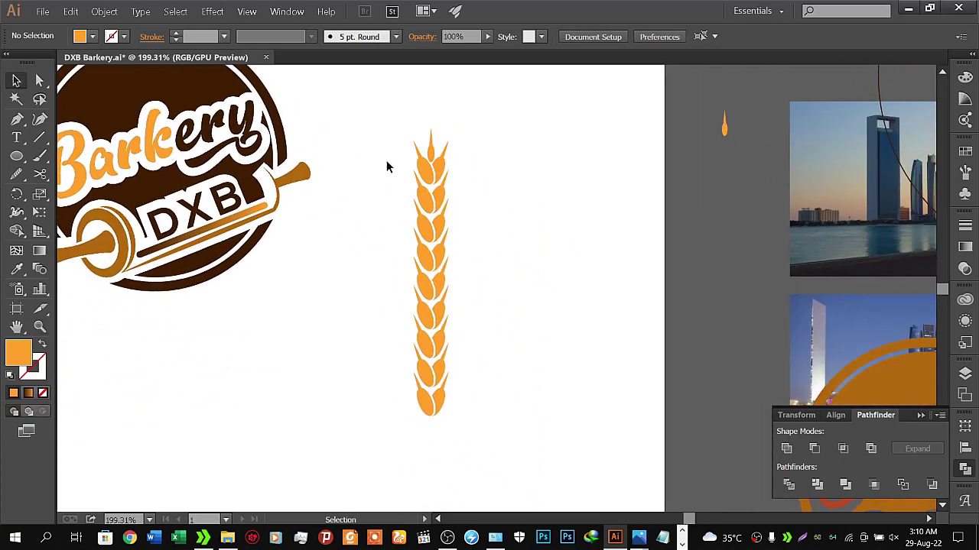
drag(378, 100, 548, 454)
Step: Group the wheat ear, rotate it horizontal, halve its length and move it near the page top
right_click(434, 211)
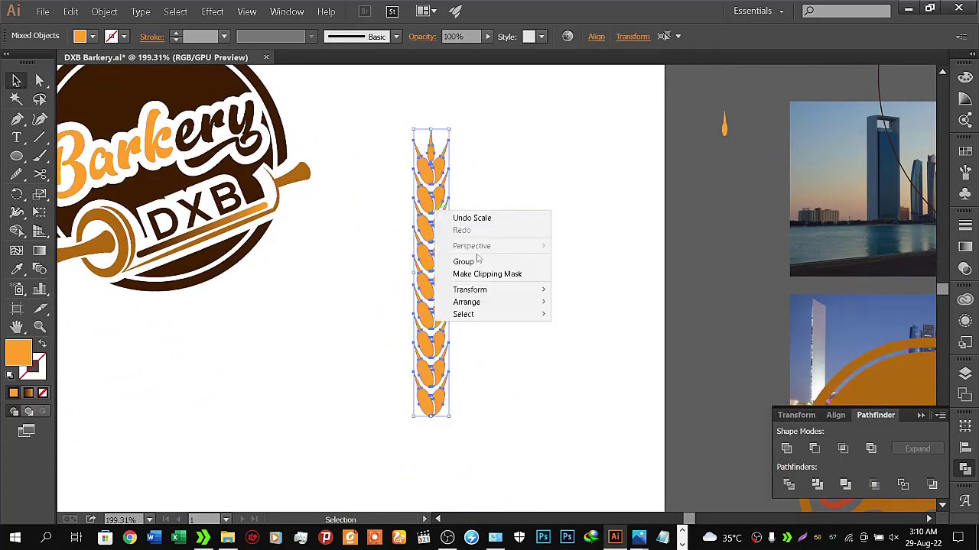
click(459, 263)
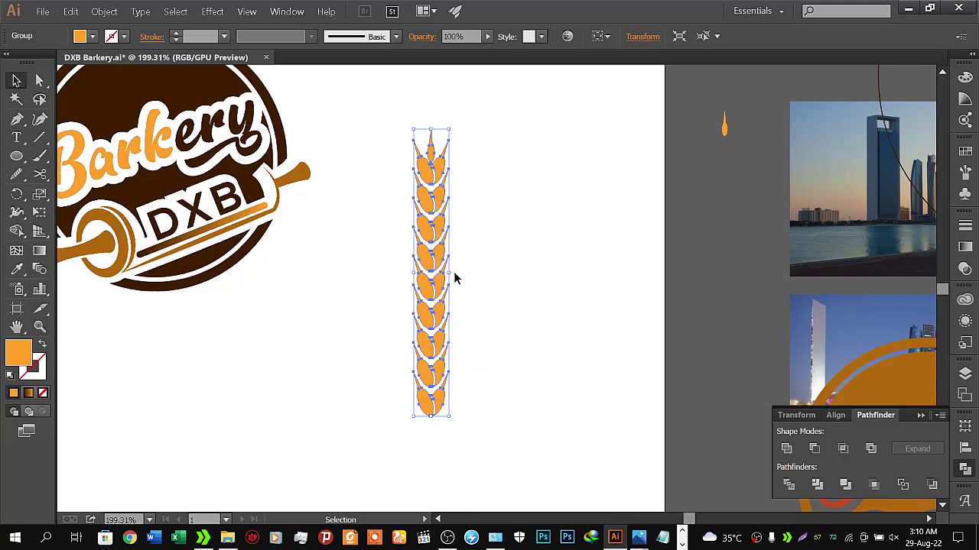
mouse_move(452, 272)
mouse_down()
mouse_move(450, 306)
mouse_move(436, 313)
mouse_up()
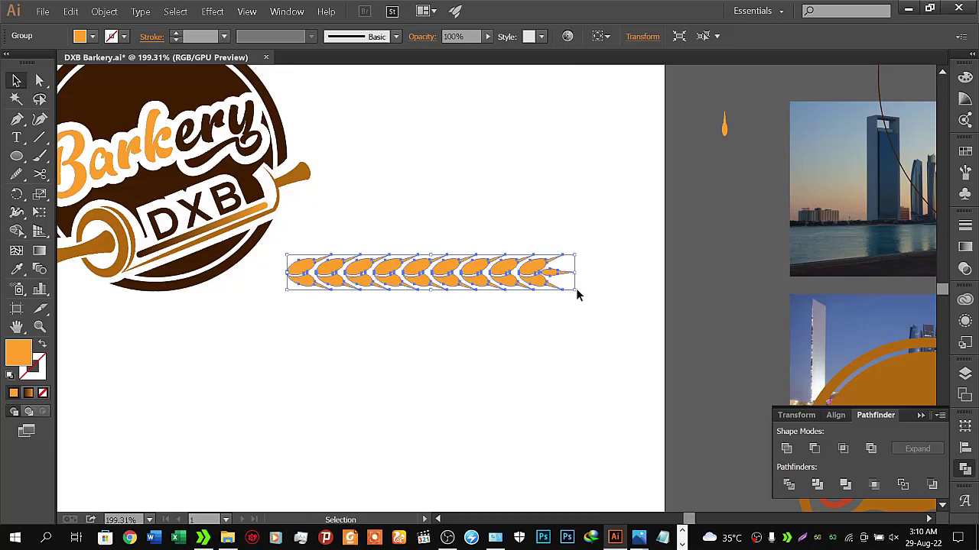
drag(577, 294, 507, 283)
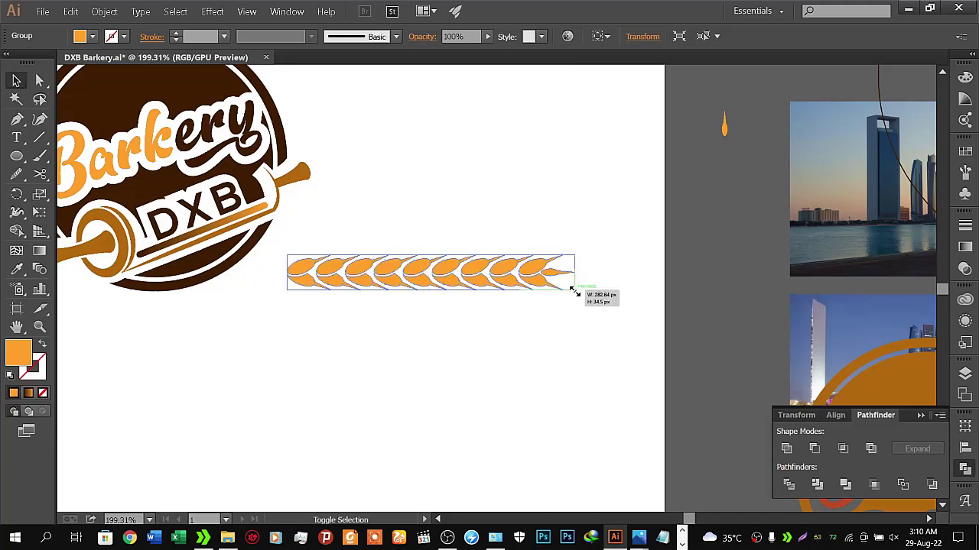
click(476, 340)
drag(334, 223, 496, 318)
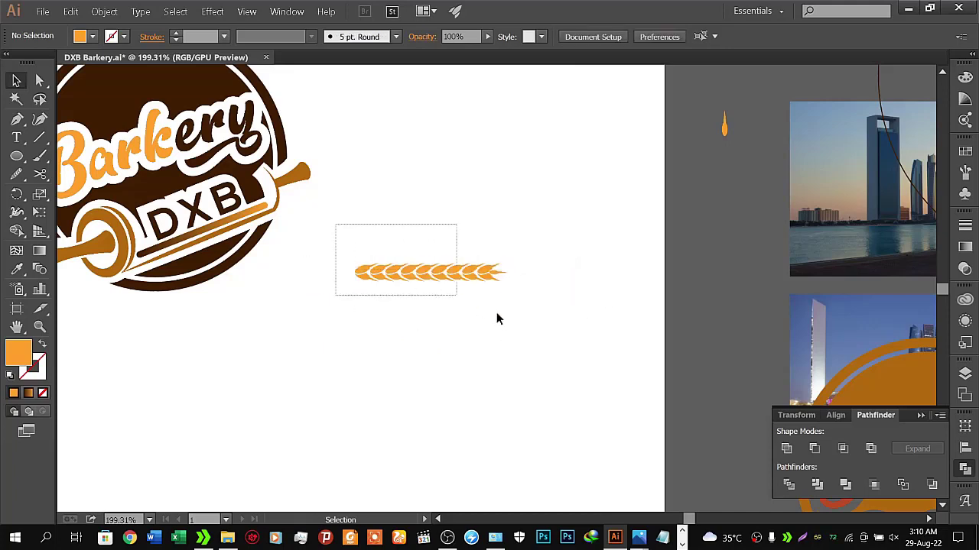
right_click(453, 277)
click(435, 335)
drag(434, 271, 421, 96)
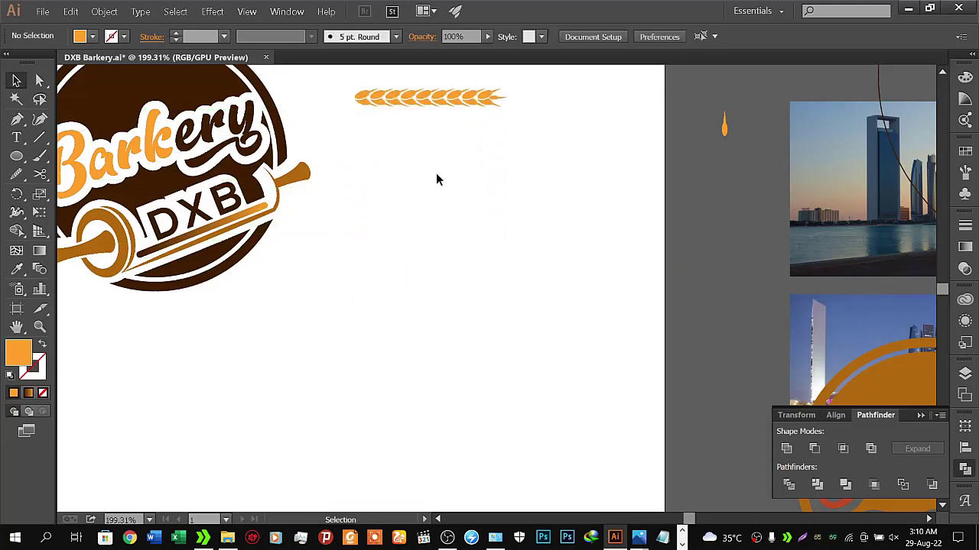
Step: Save the grouped wheat ear in the Brushes panel as a new Art Brush, Art Brush 1
click(965, 78)
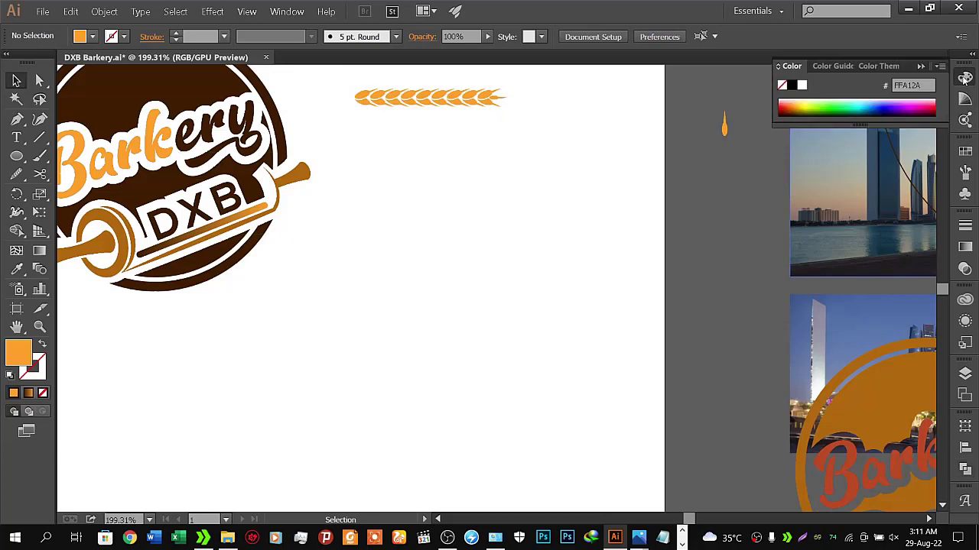
click(966, 172)
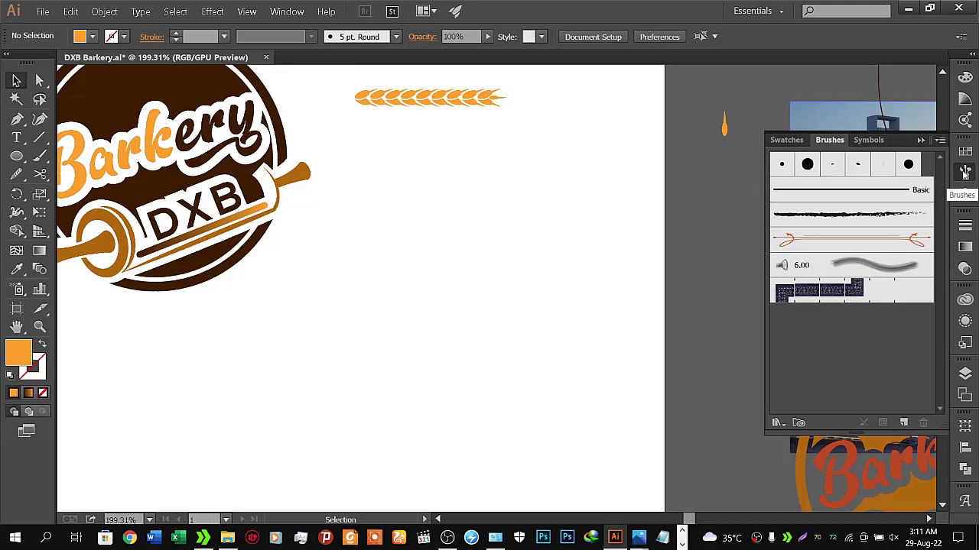
click(397, 94)
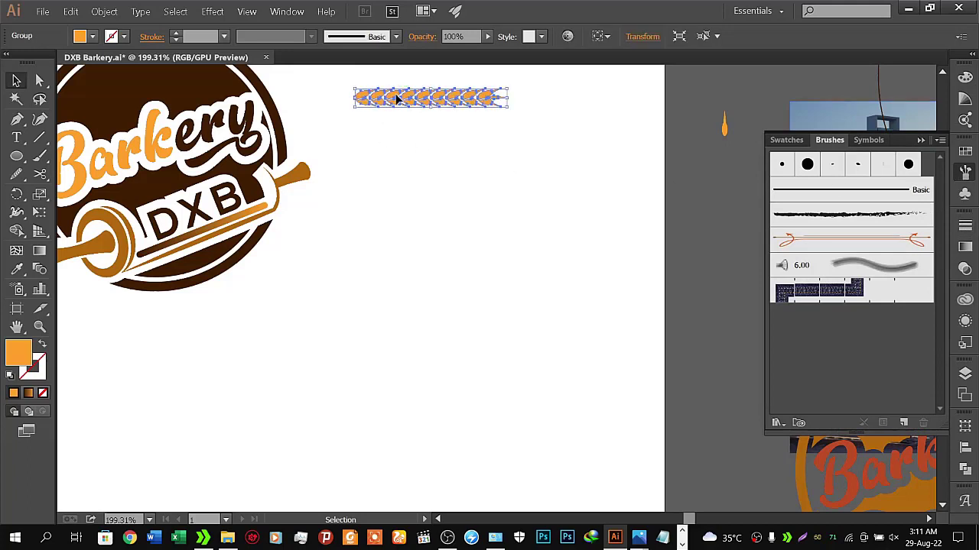
drag(397, 97, 832, 320)
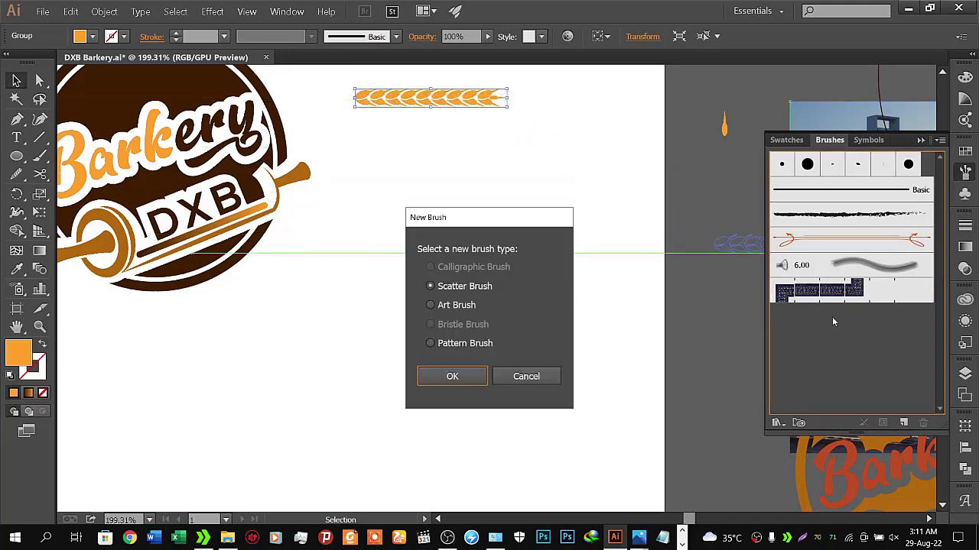
click(433, 306)
click(469, 381)
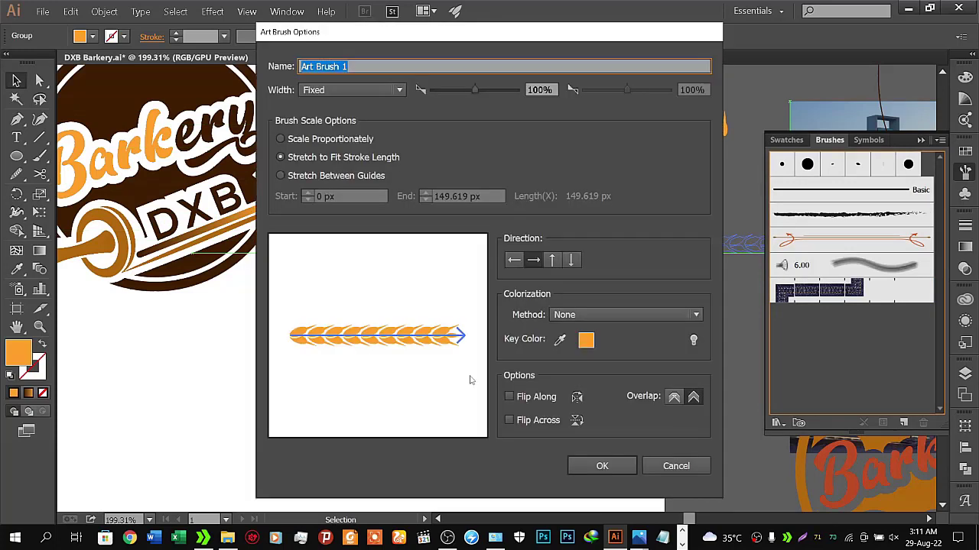
click(604, 465)
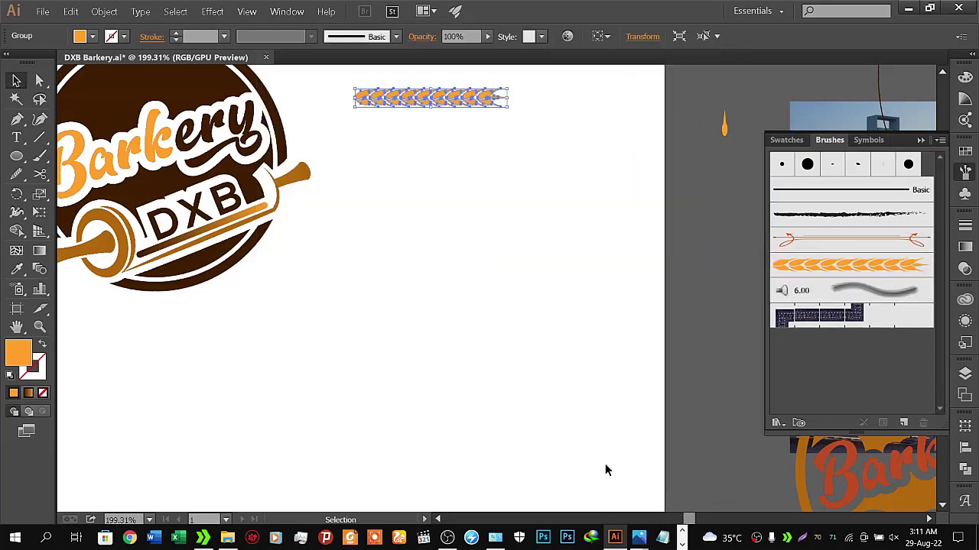
click(470, 252)
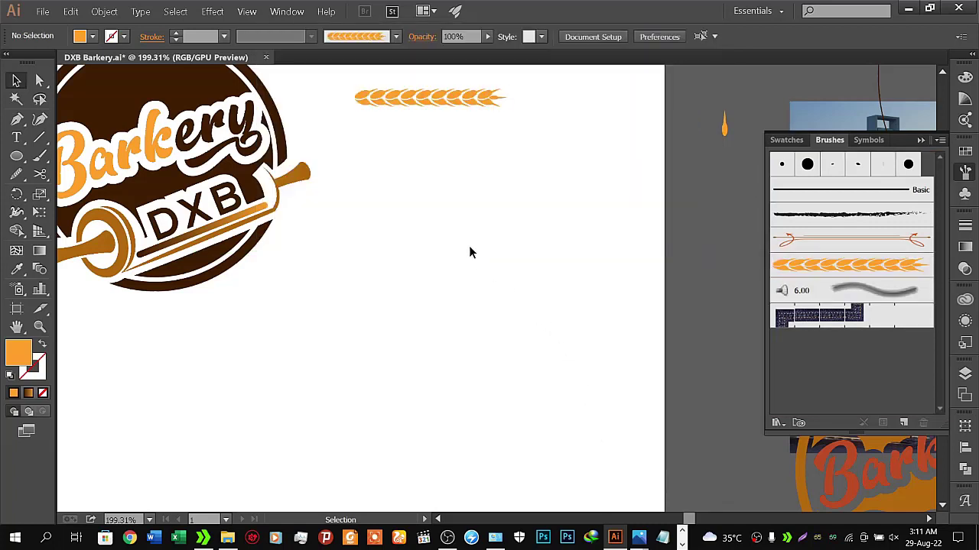
Step: Group the Barkery DXB logo pieces and move the logo toward the page centre
drag(348, 179, 470, 198)
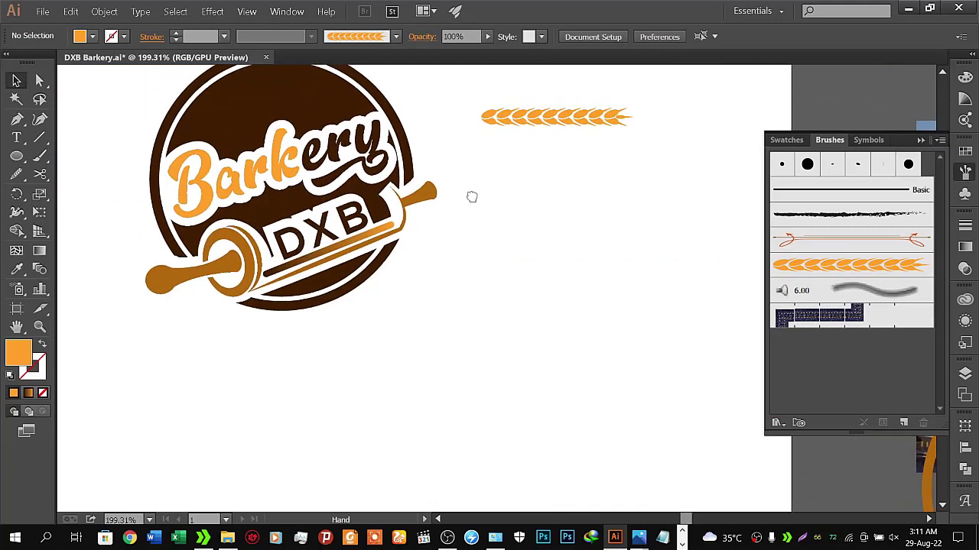
click(264, 123)
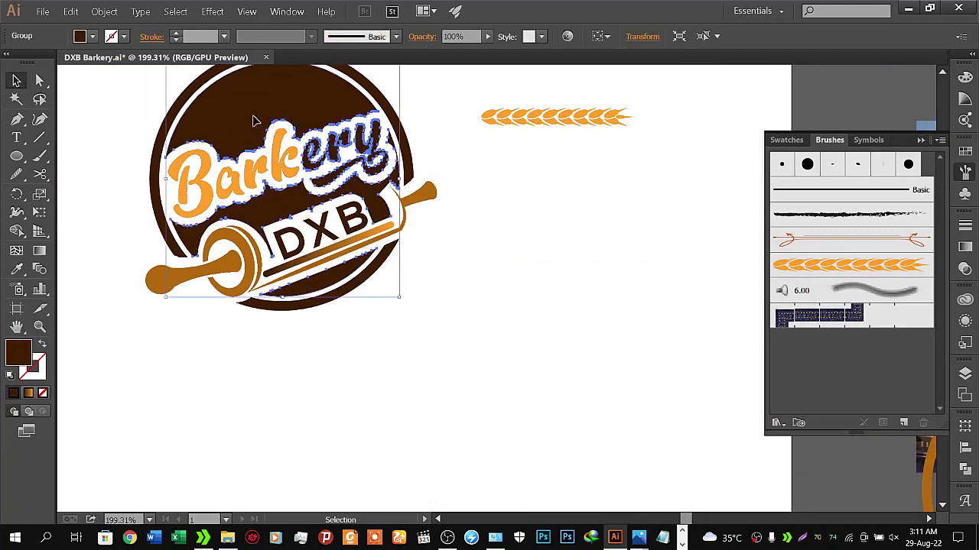
drag(255, 121, 346, 209)
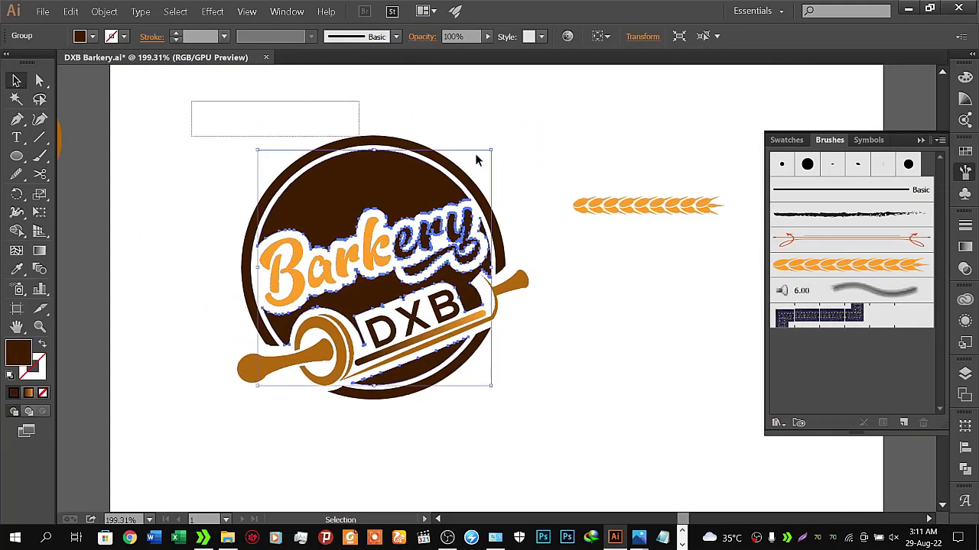
drag(475, 157, 526, 437)
right_click(364, 198)
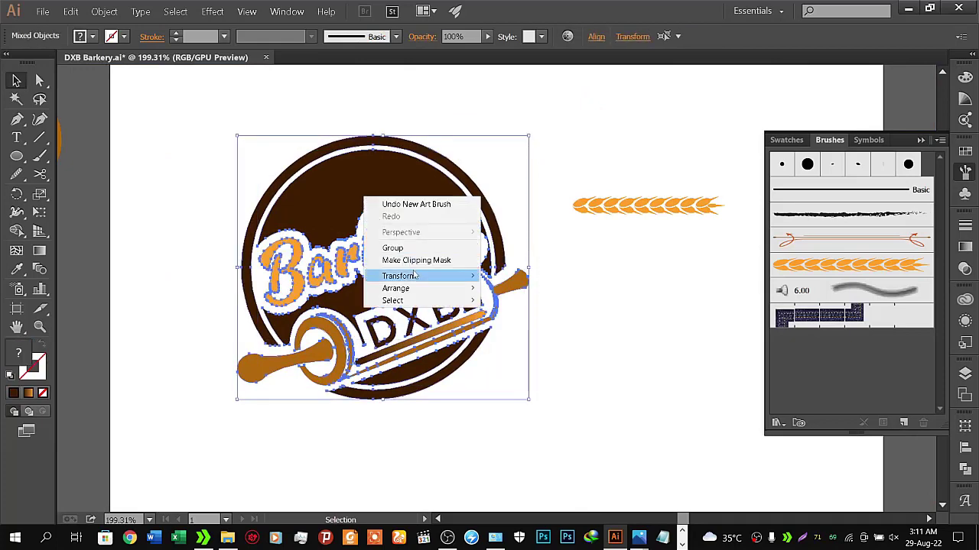
click(393, 248)
right_click(384, 179)
key(Escape)
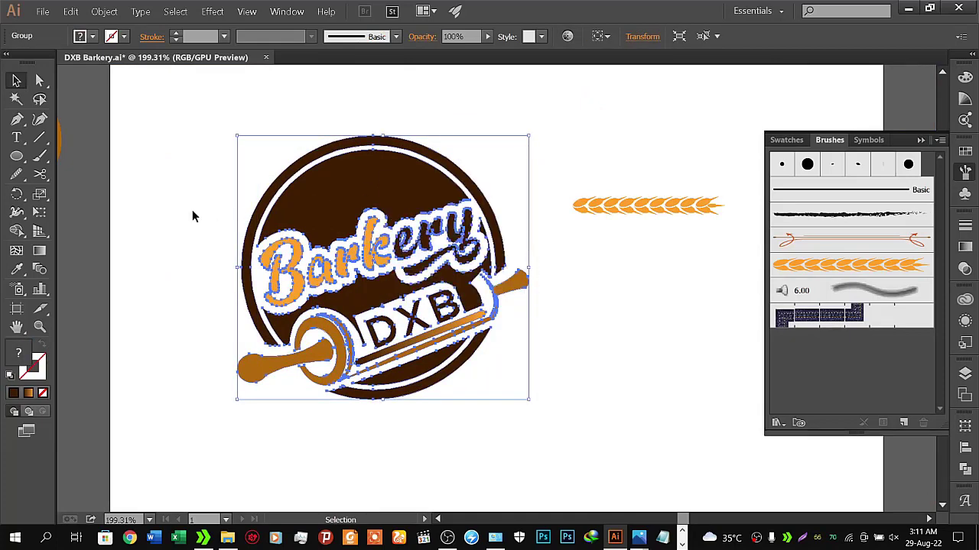
drag(382, 219, 499, 323)
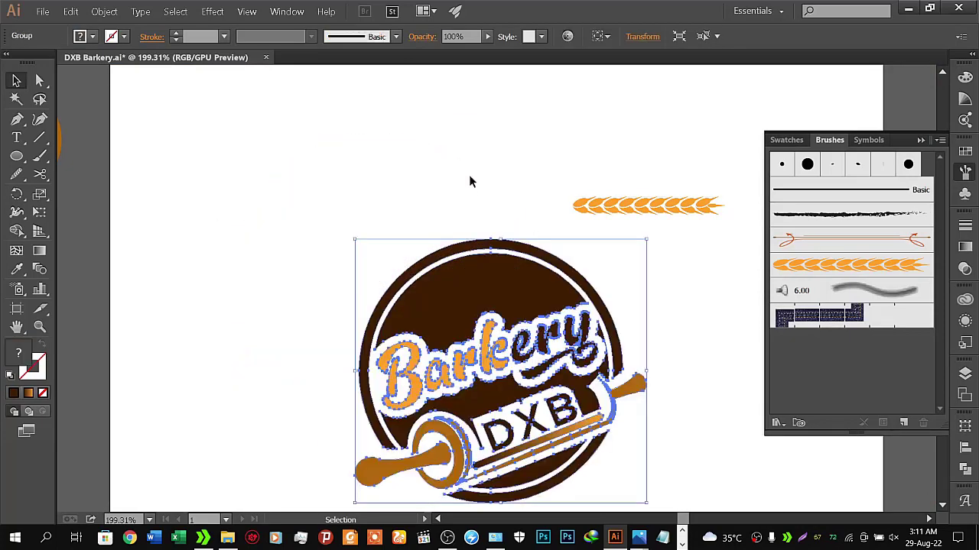
click(470, 182)
Step: Move the wheat ear to the page's top-left and bring the reference images into view
drag(498, 204, 369, 117)
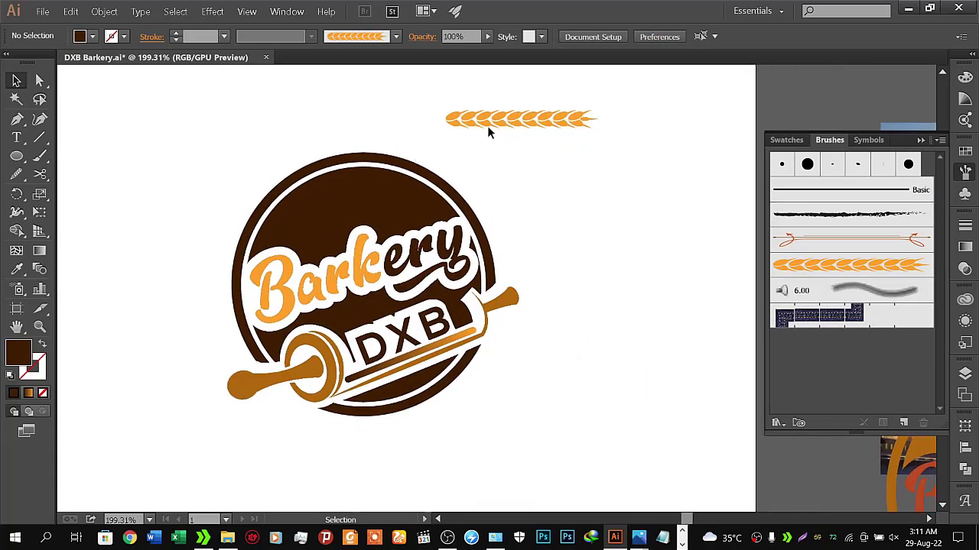
drag(487, 126, 133, 97)
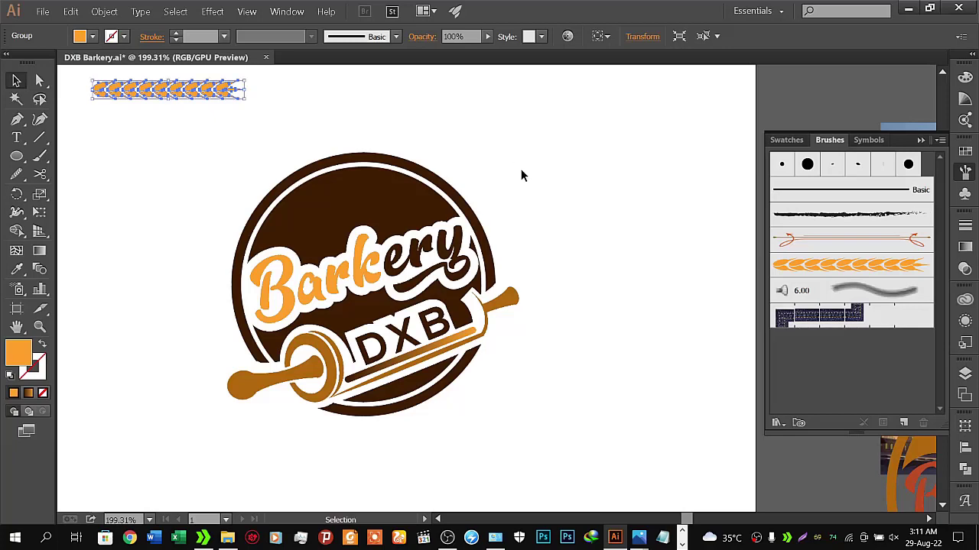
key(z)
alt+click(543, 197)
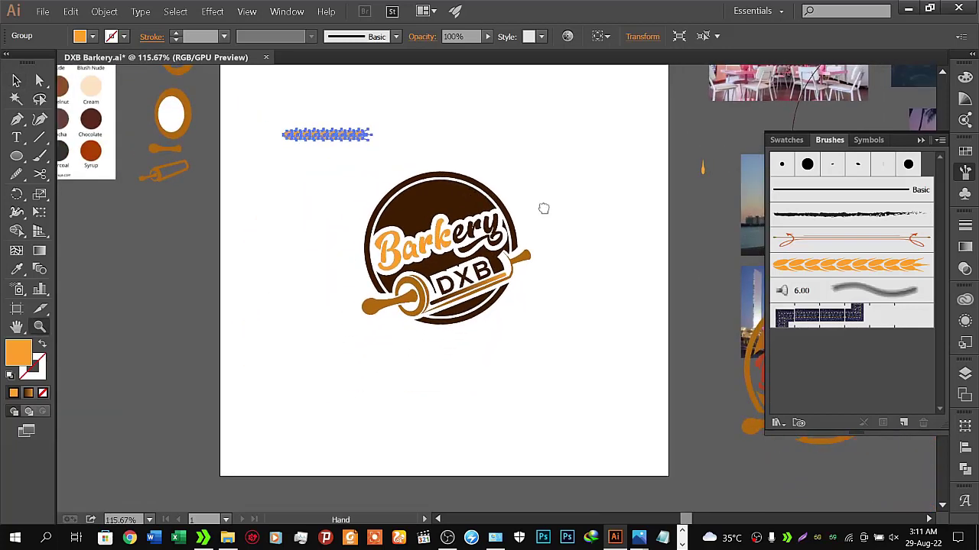
drag(543, 208, 328, 207)
Step: Copy the thin circle guide from the references and centre it around the logo
key(v)
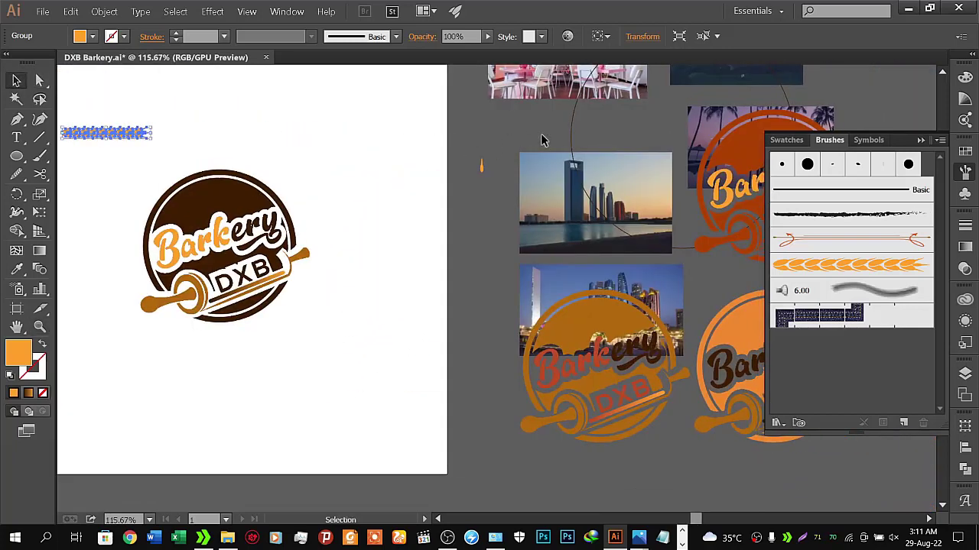
click(572, 139)
drag(570, 159, 150, 287)
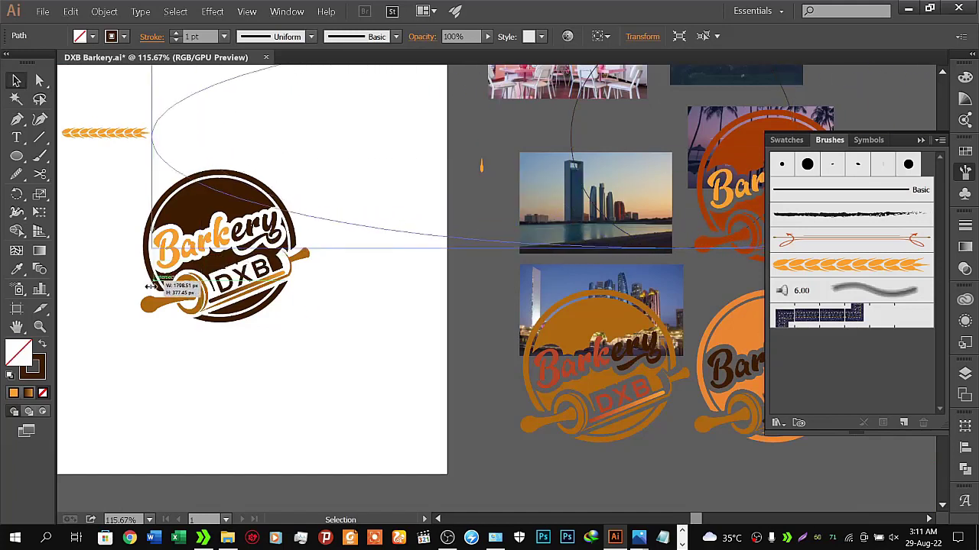
key(ctrl+z)
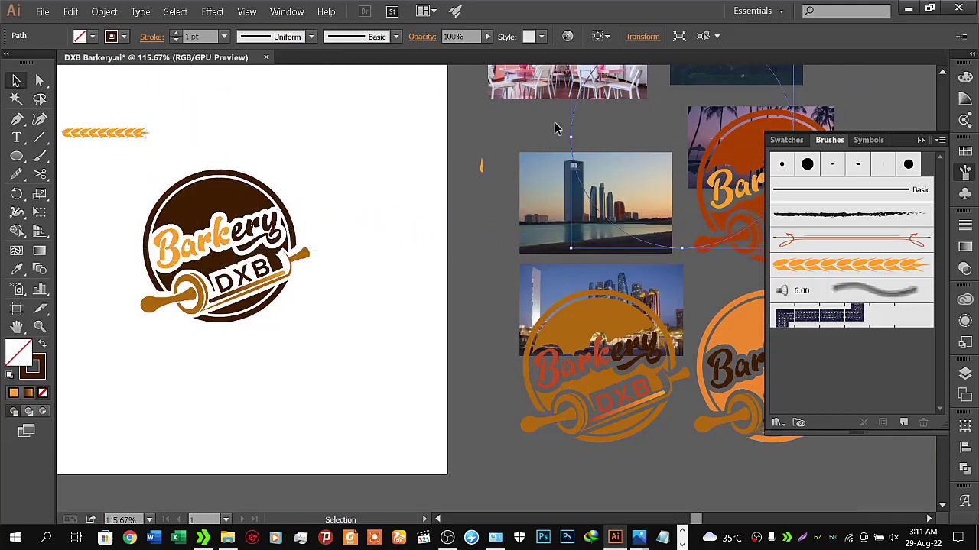
click(555, 129)
drag(579, 121, 120, 237)
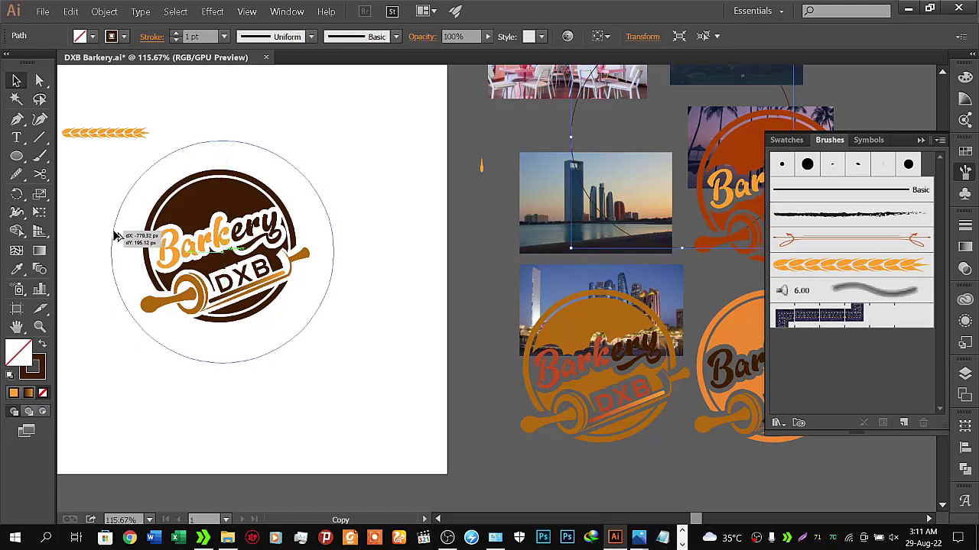
drag(119, 237, 111, 236)
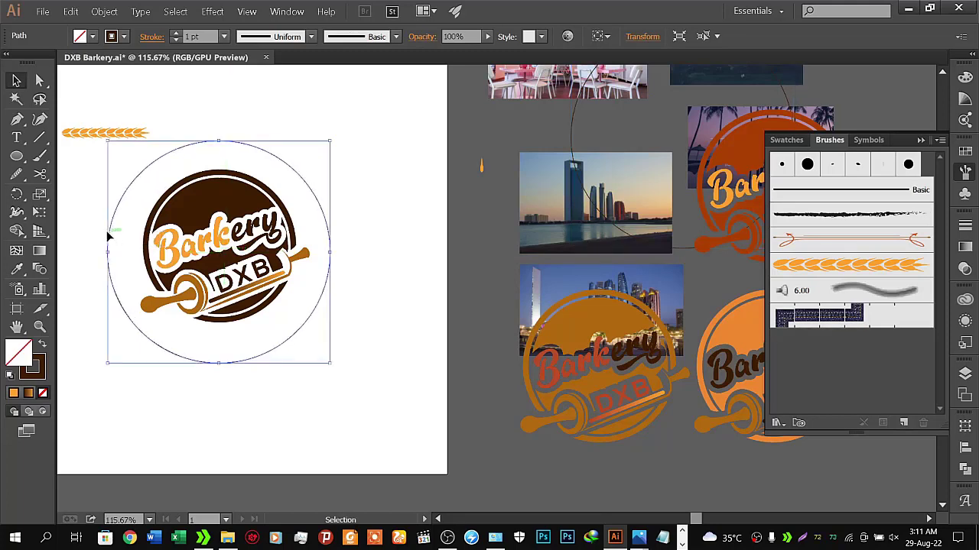
key(z)
mouse_move(181, 261)
mouse_down()
mouse_move(312, 237)
mouse_move(278, 220)
mouse_move(431, 220)
mouse_move(461, 246)
mouse_up()
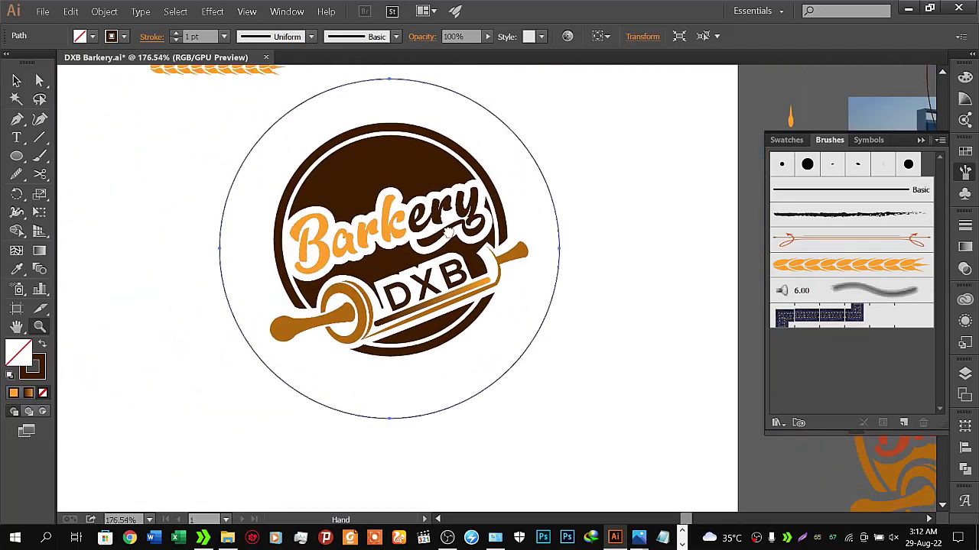
Step: Centre the circle guide on the logo horizontally and vertically with the Align panel
click(16, 81)
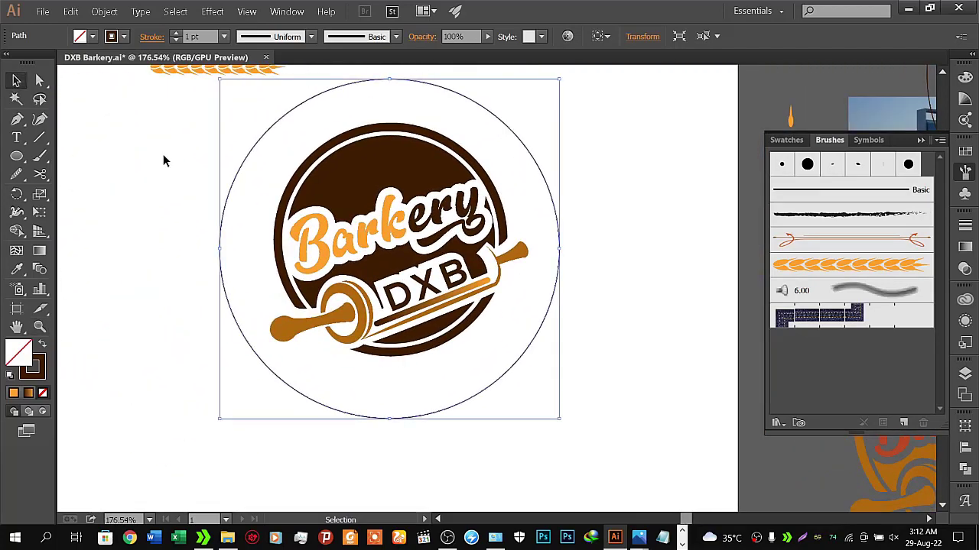
shift+click(344, 237)
click(965, 449)
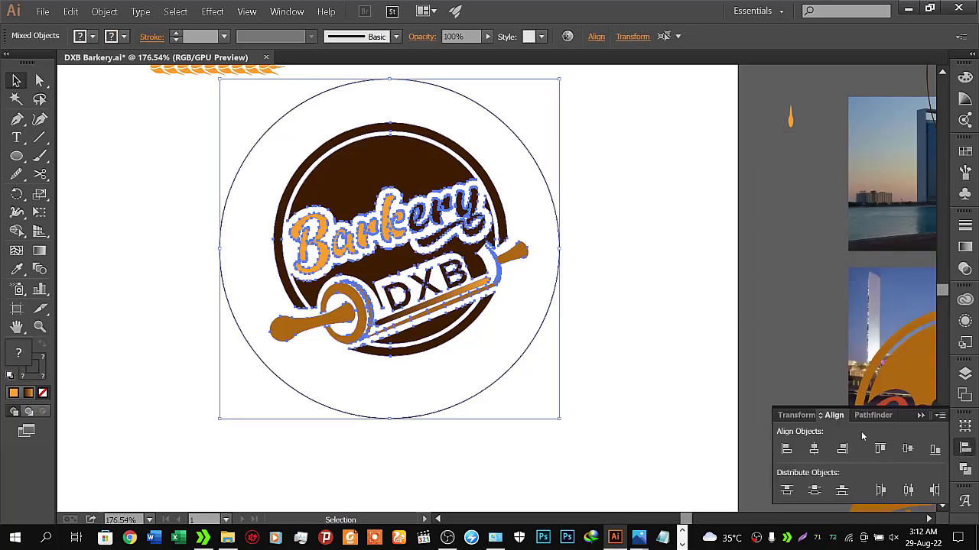
click(814, 450)
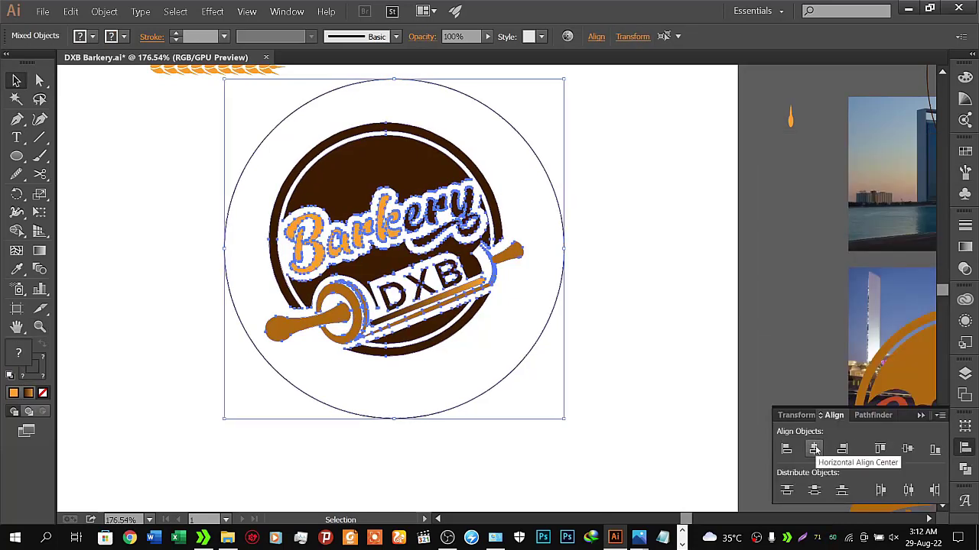
click(907, 450)
click(712, 425)
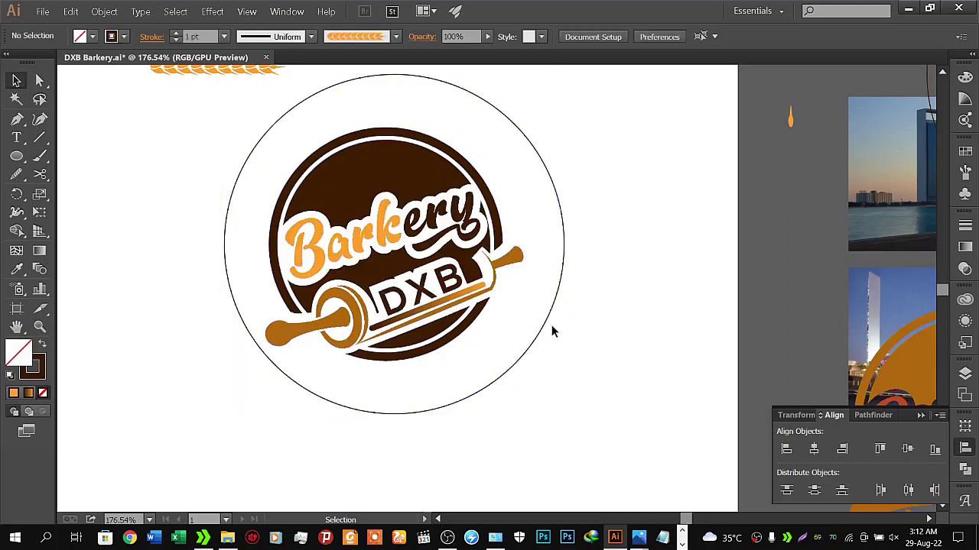
Step: Shrink the circle guide to hug the logo and nudge it into place
drag(500, 112, 492, 126)
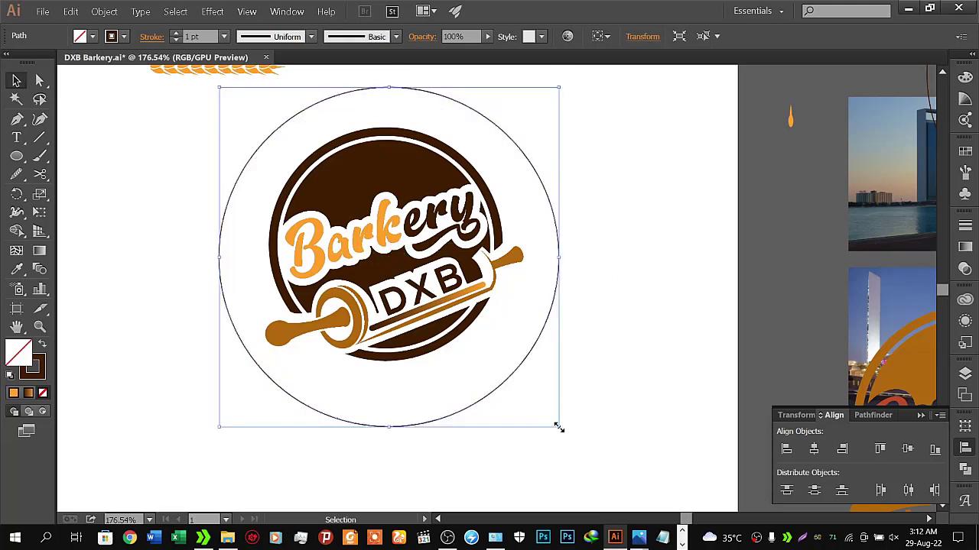
drag(558, 428, 516, 403)
key(Up)
key(Up)
key(Up)
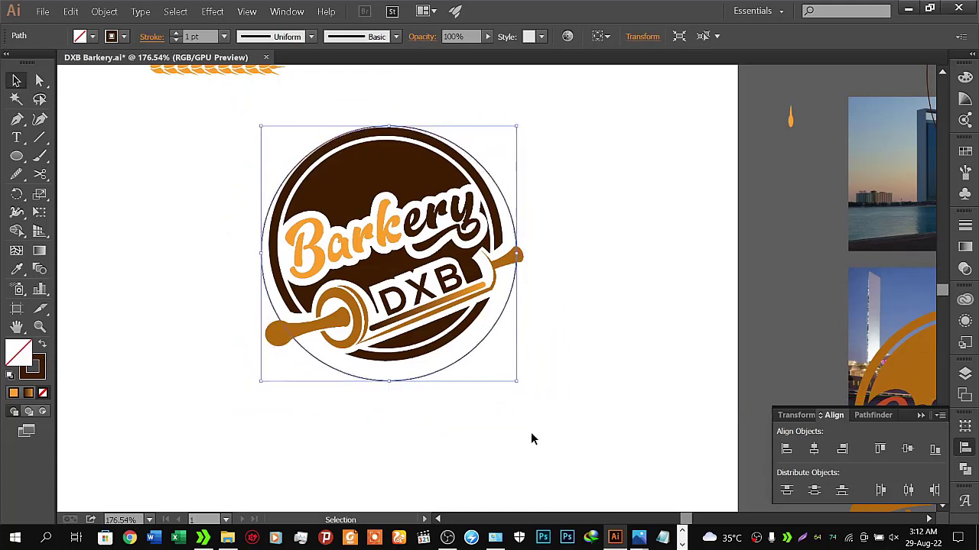
key(Up)
key(Up)
key(Up)
key(Up)
key(Up)
key(Left)
key(Left)
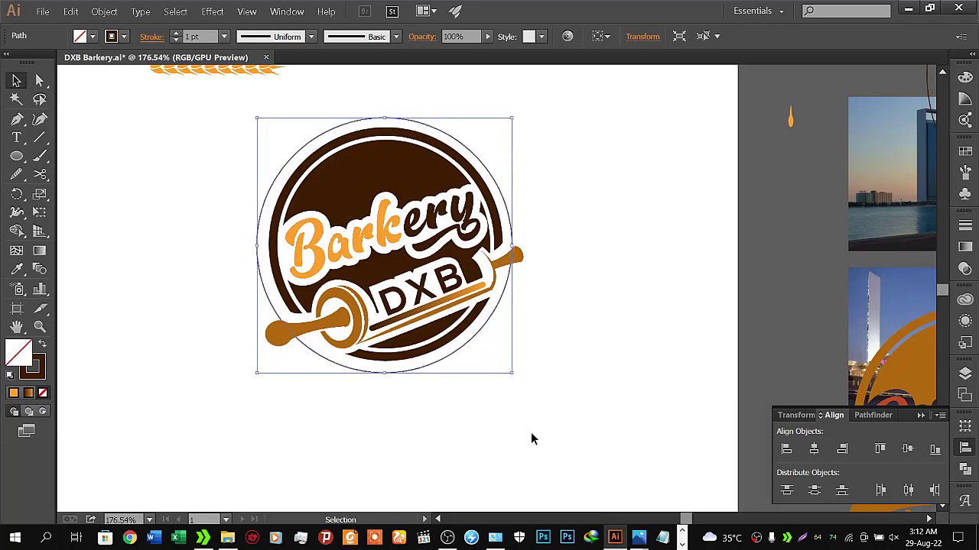
key(Left)
key(Left)
key(Up)
key(Up)
key(Right)
key(Right)
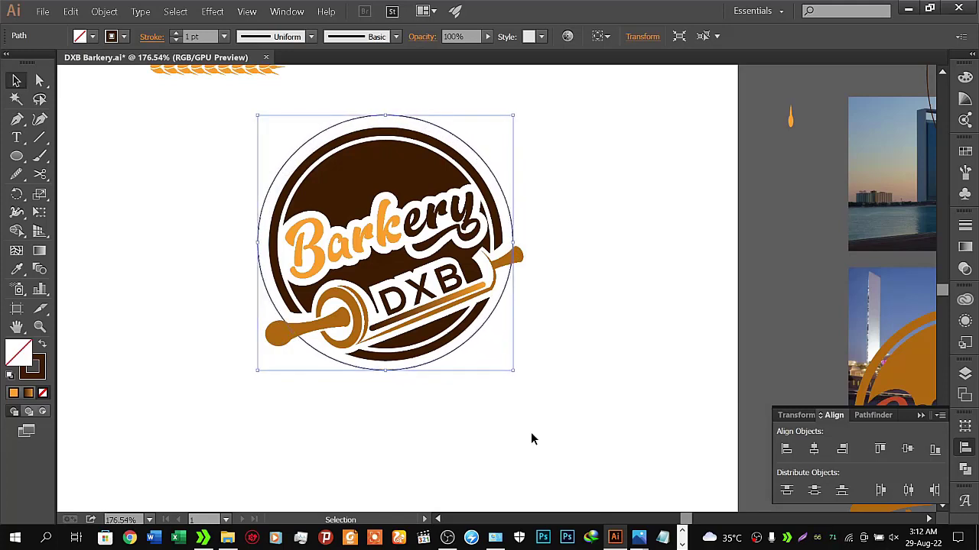
key(Right)
key(Down)
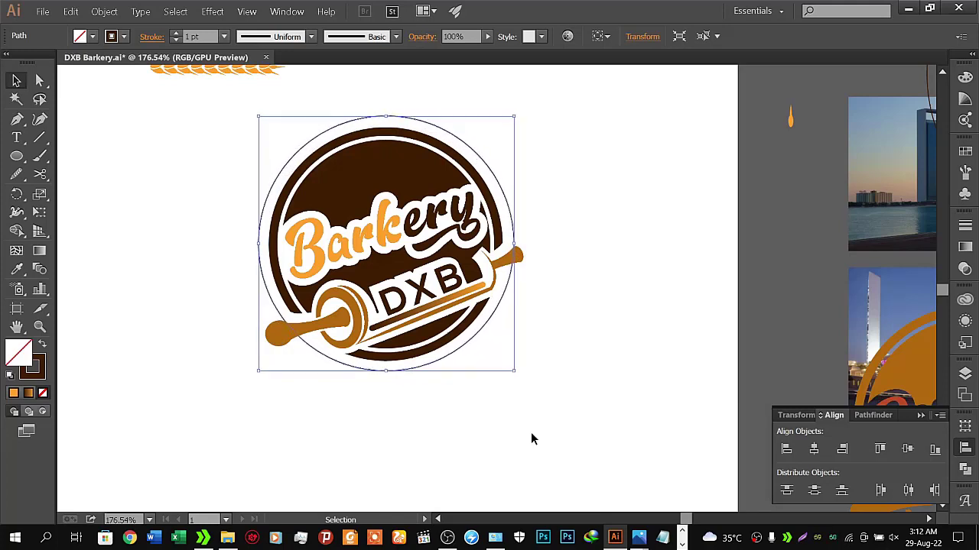
key(Left)
key(Left)
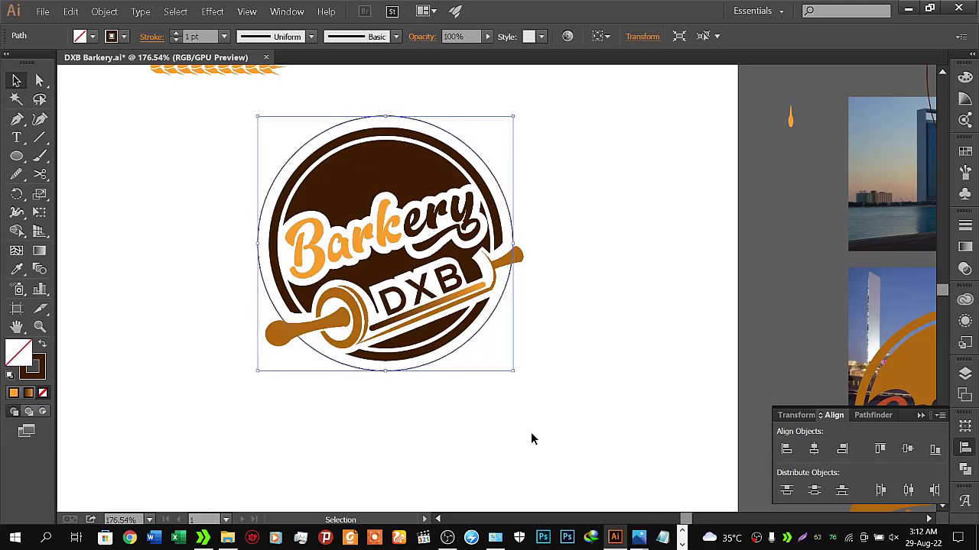
key(Left)
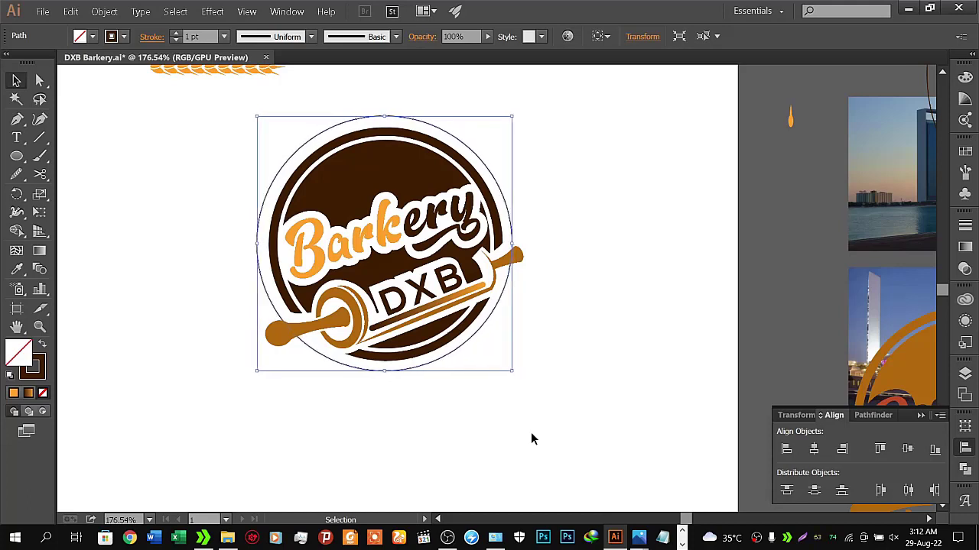
Step: Enlarge the circle slightly and fine-tune its position so it fits closely around the logo
drag(513, 371, 520, 378)
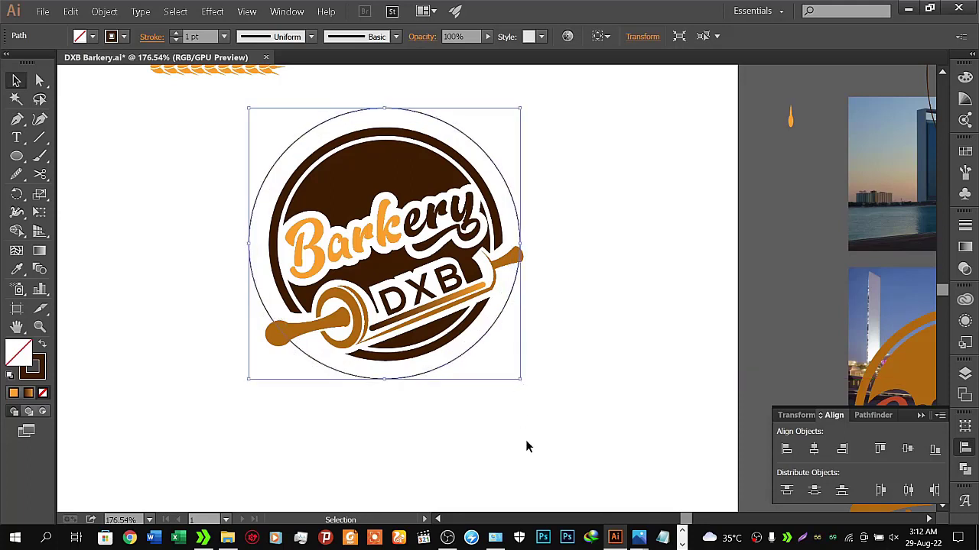
key(Up)
key(Right)
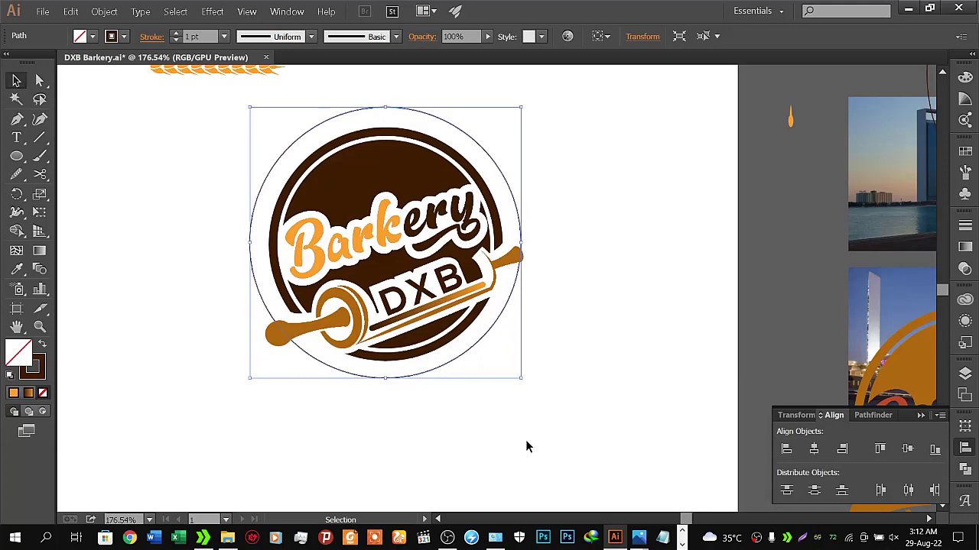
click(526, 442)
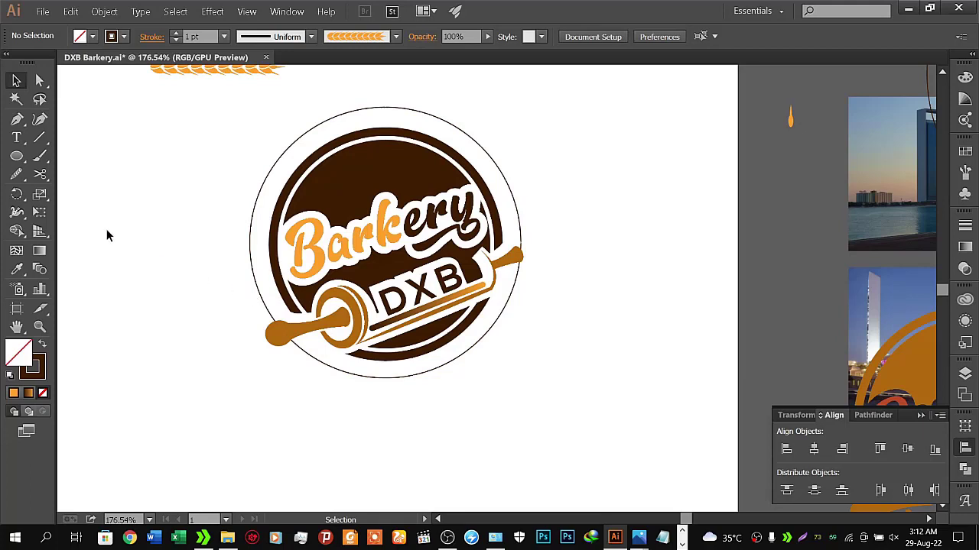
drag(40, 174, 88, 192)
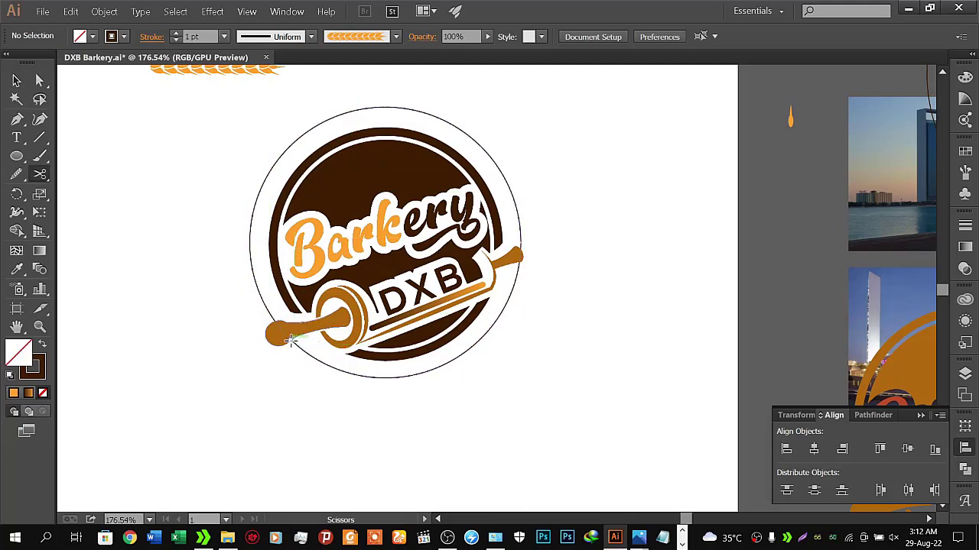
Step: Cut the path at the rolling pin's left handle and at its right end
click(290, 340)
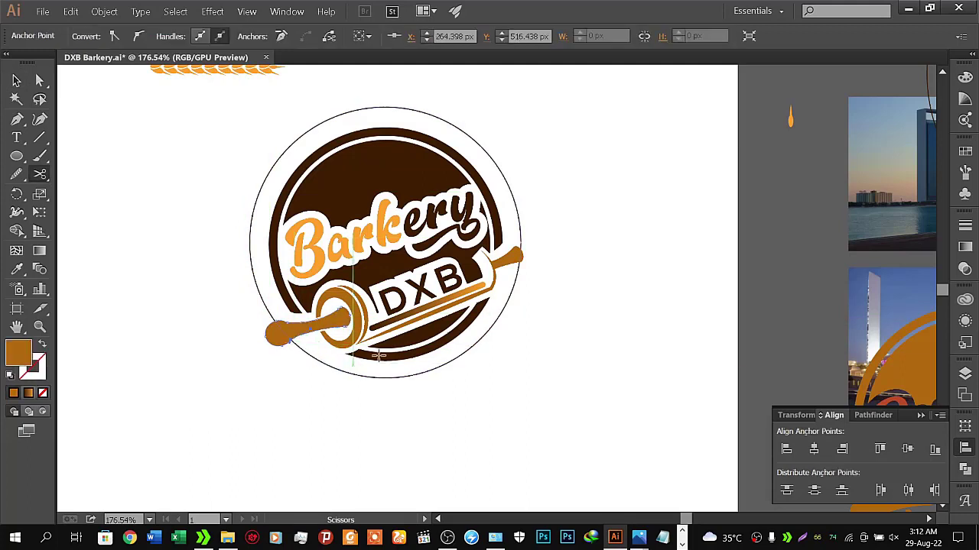
click(520, 260)
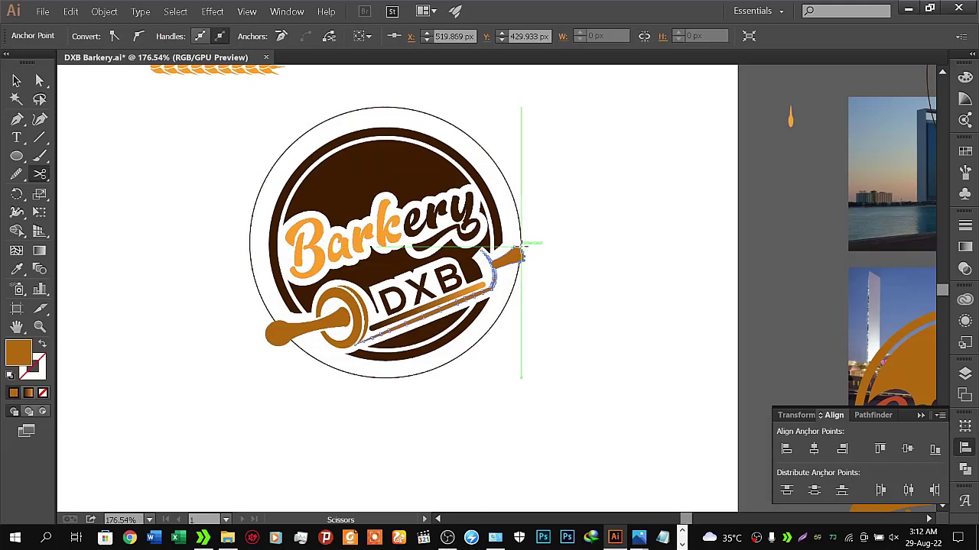
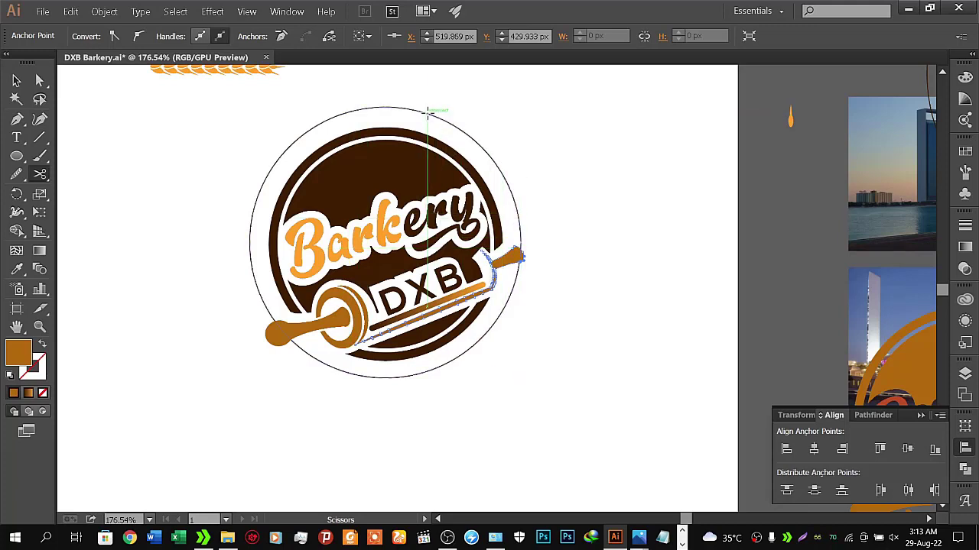
Step: Cut the thin outer ring at its top with the Scissors, then select the whole ring
click(428, 112)
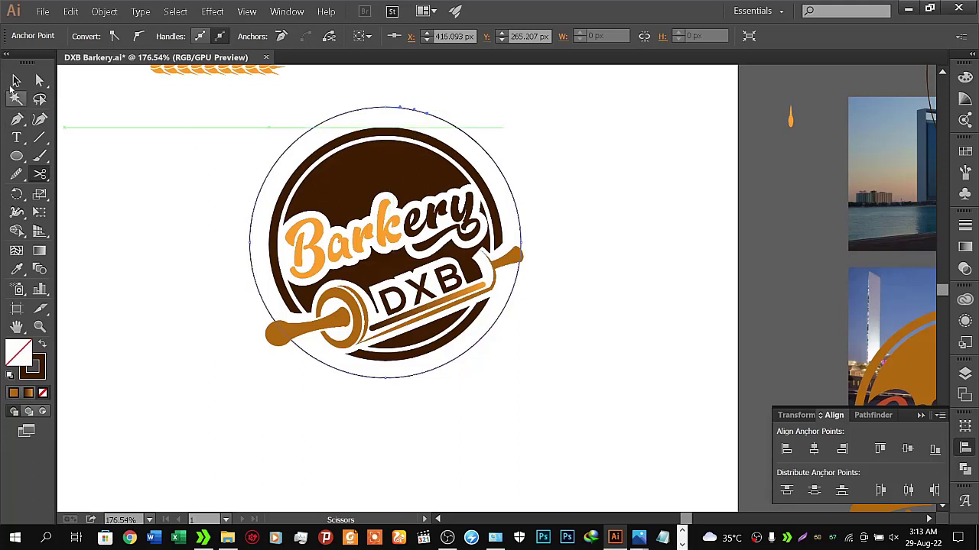
click(16, 80)
click(335, 449)
click(399, 376)
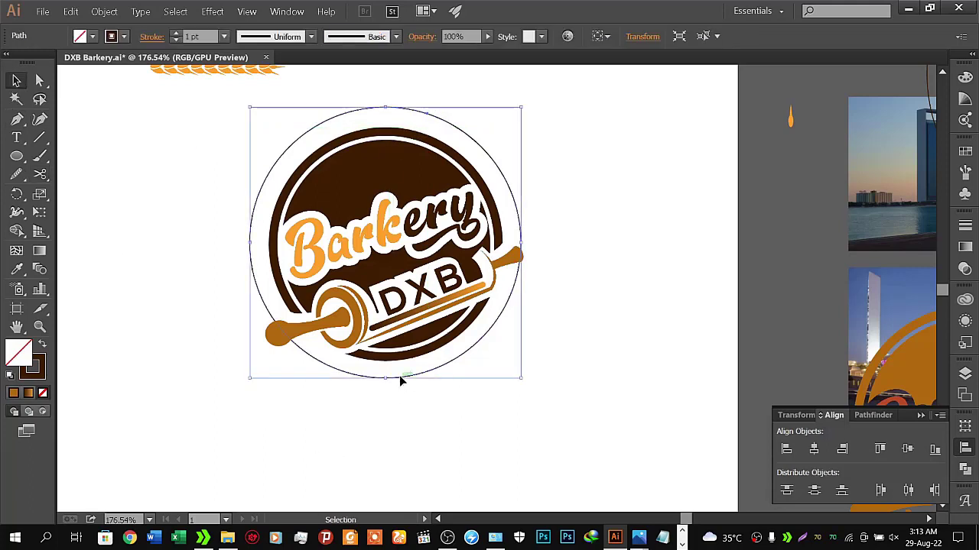
right_click(399, 376)
click(398, 405)
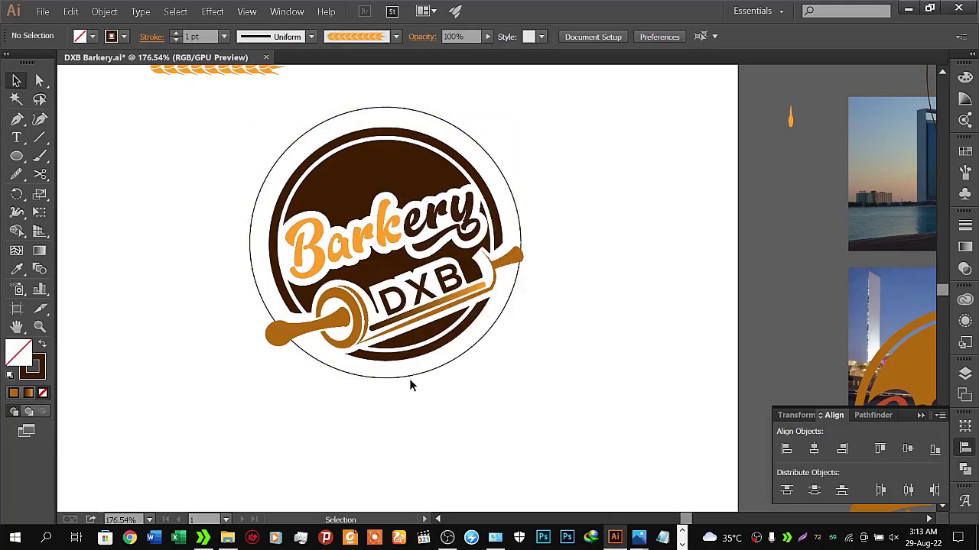
click(413, 378)
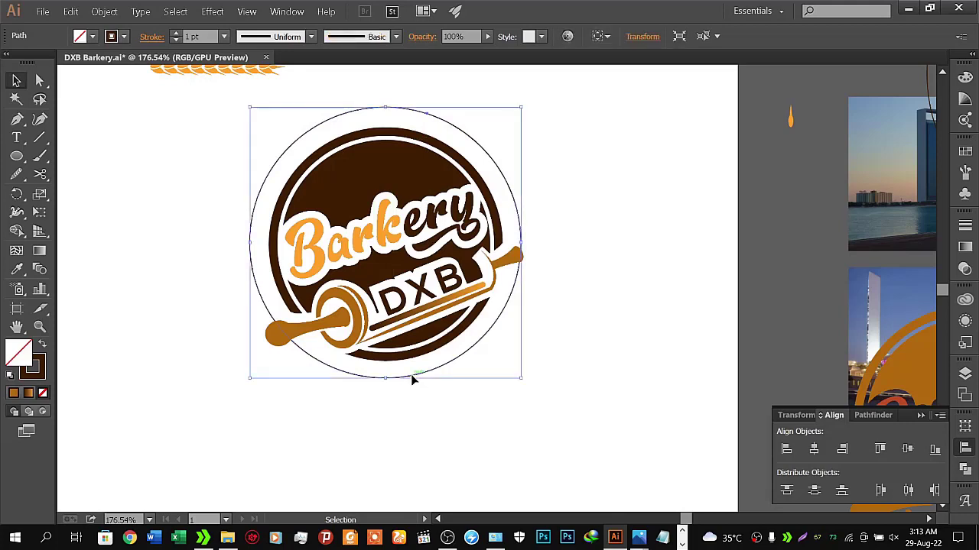
Step: Reselect the outer ring and apply Pathfinder Divide to it
click(406, 402)
click(408, 373)
right_click(409, 379)
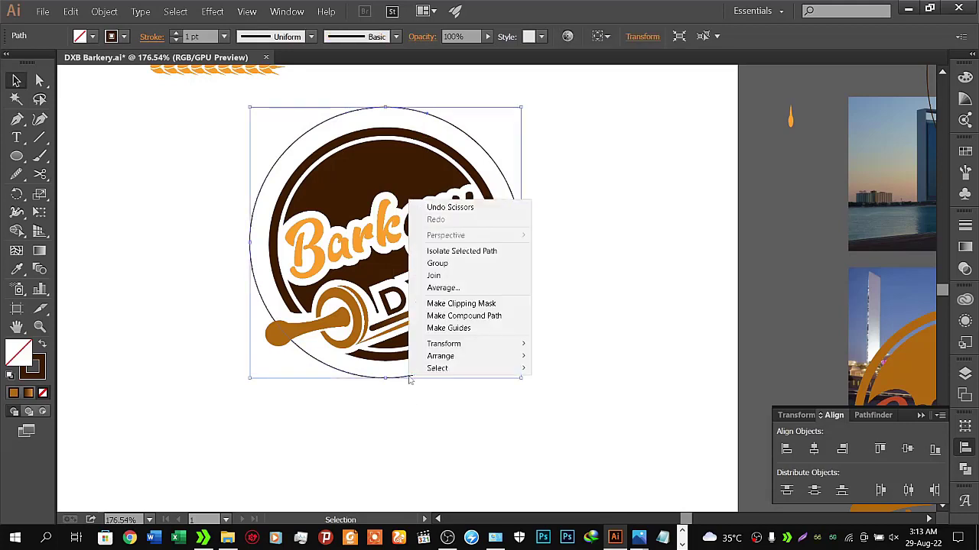
click(413, 402)
click(412, 374)
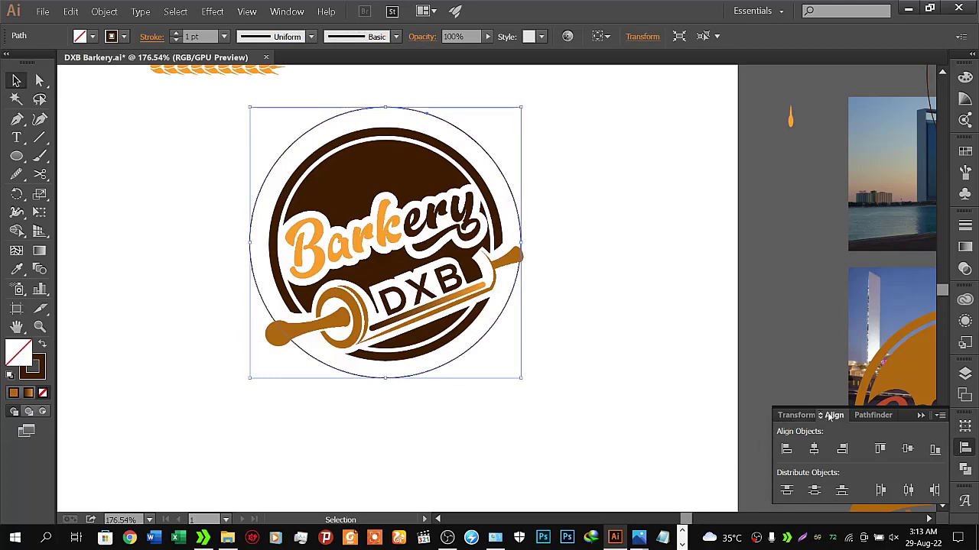
click(867, 417)
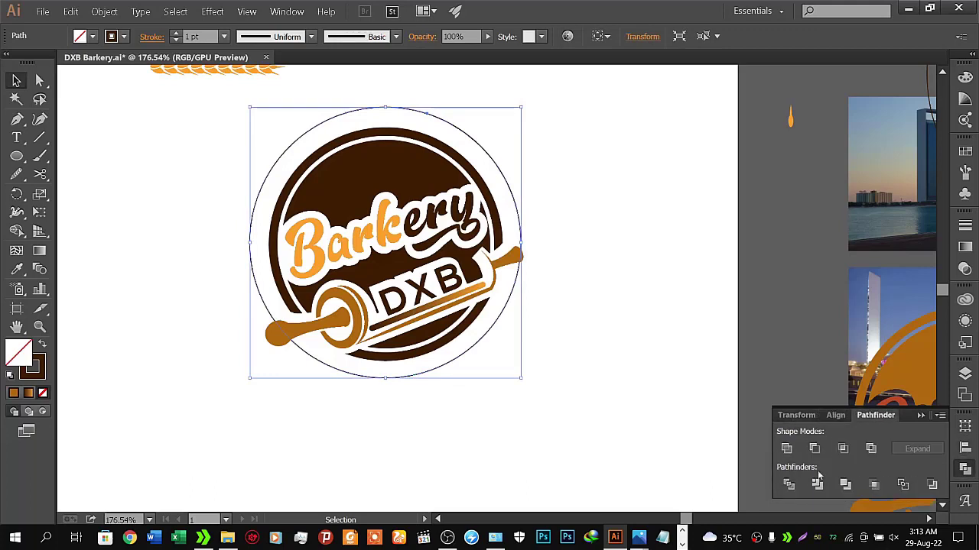
click(788, 485)
Step: Undo the Divide on the outer ring and leave it deselected
click(480, 402)
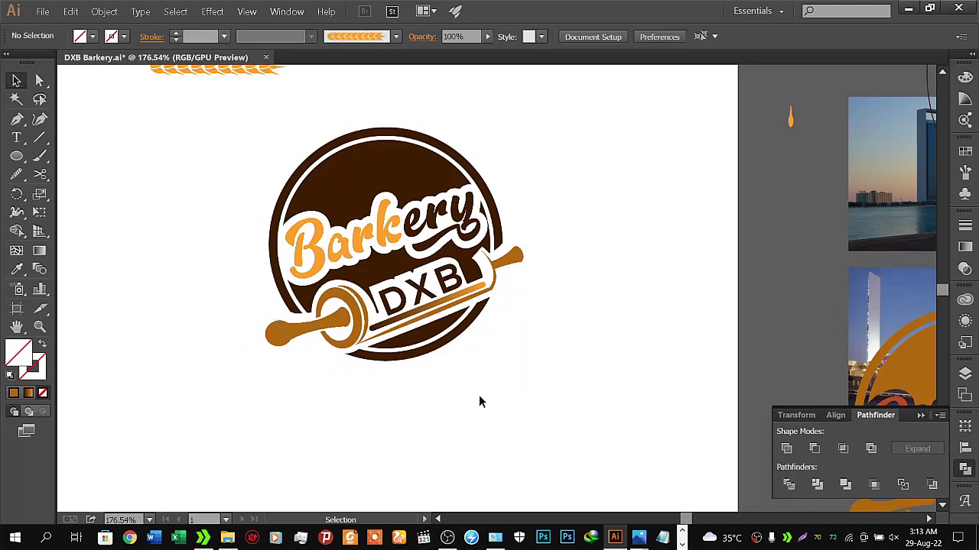
right_click(444, 362)
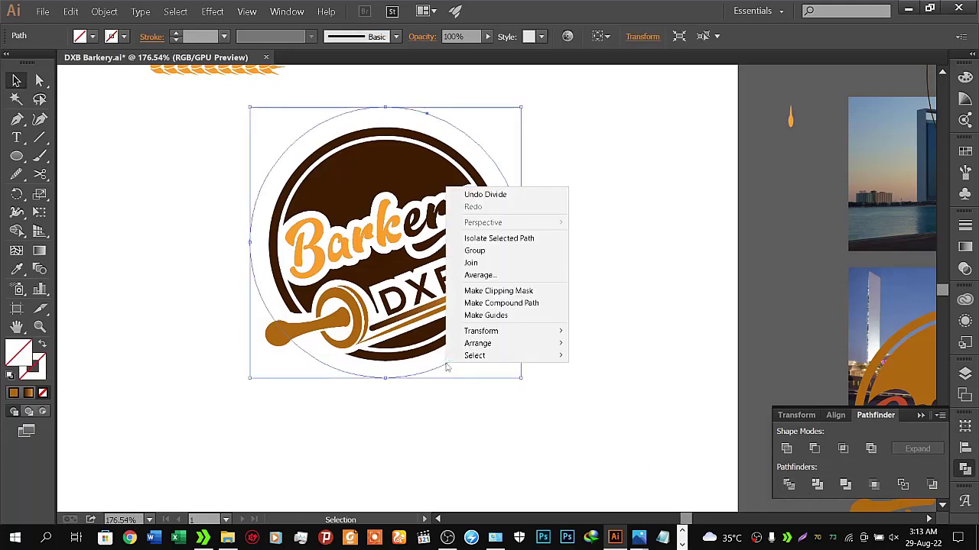
click(447, 400)
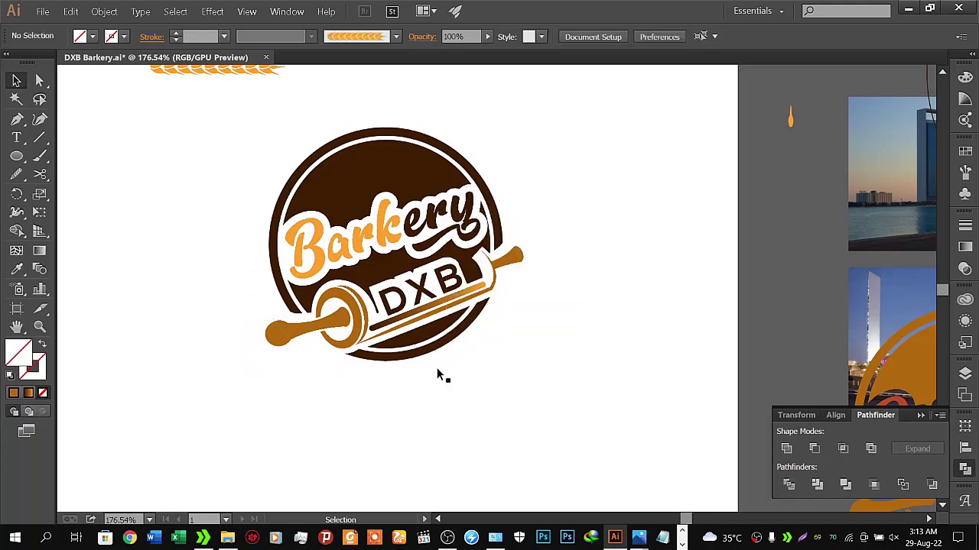
click(437, 370)
key(ctrl)
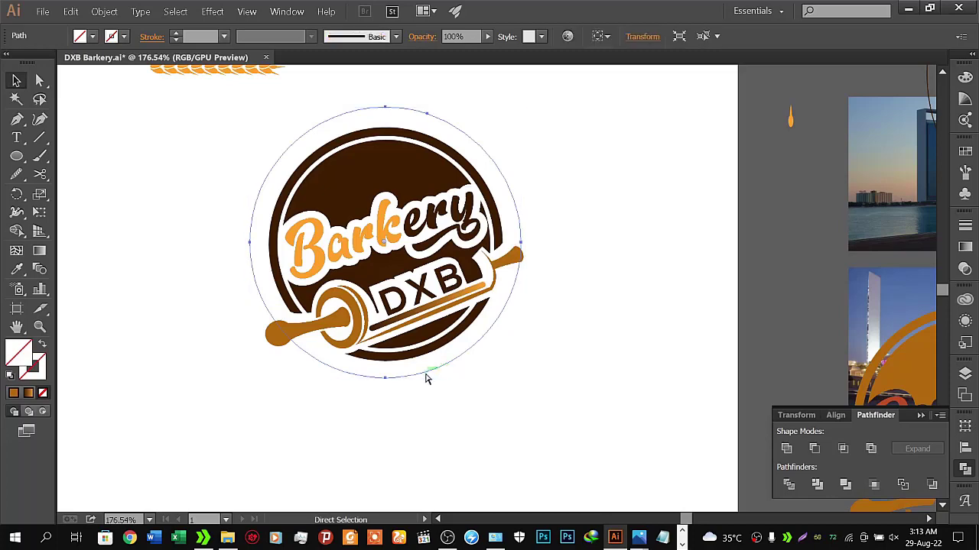
key(ctrl)
click(439, 428)
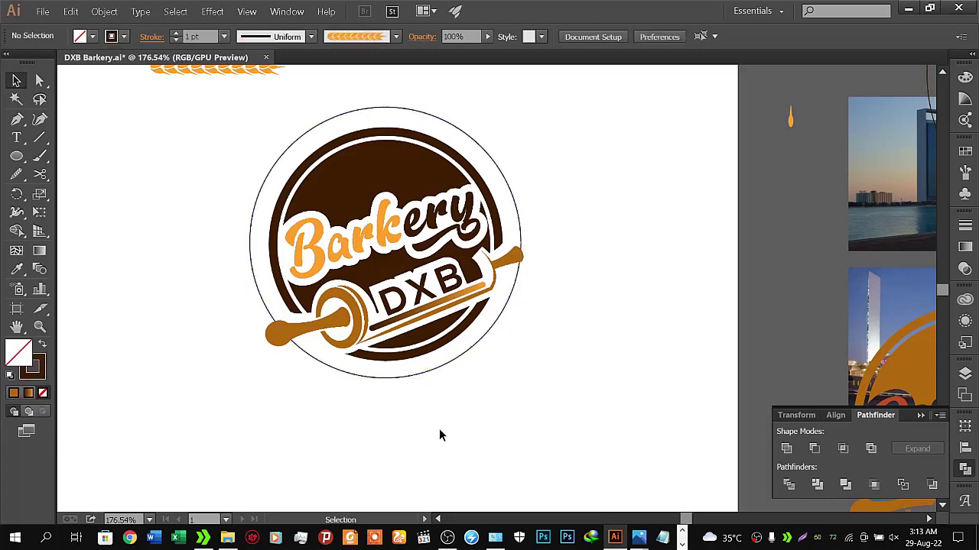
Step: Zoom in on the rolling pin and cut the ring at its lower-left edge, dismissing the endpoint warnings
key(z)
drag(390, 421, 505, 380)
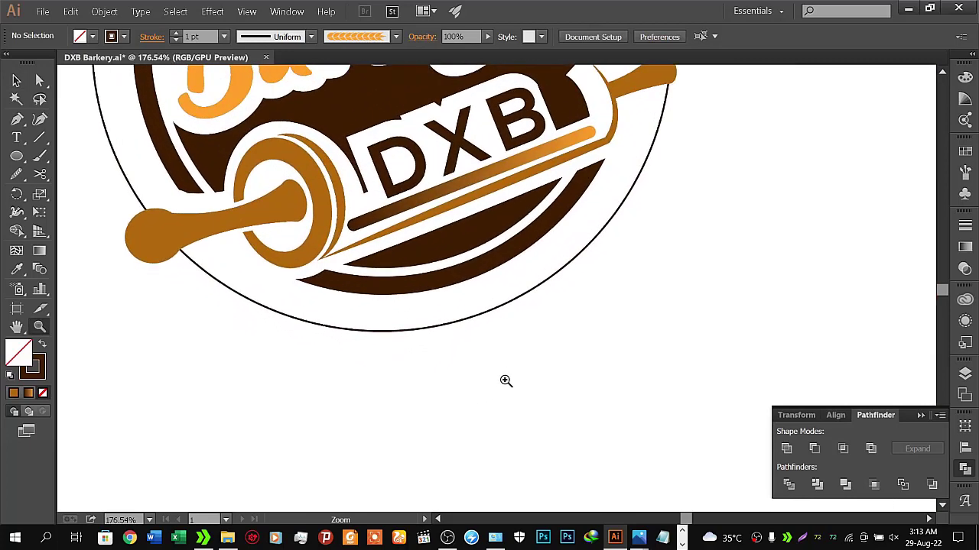
mouse_move(413, 297)
mouse_down()
mouse_move(476, 380)
mouse_move(463, 409)
mouse_up()
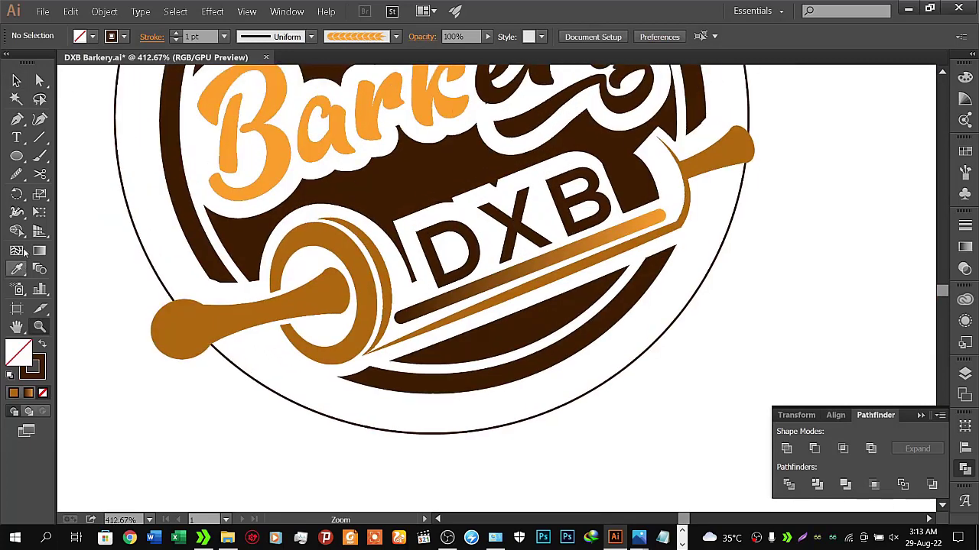
click(40, 174)
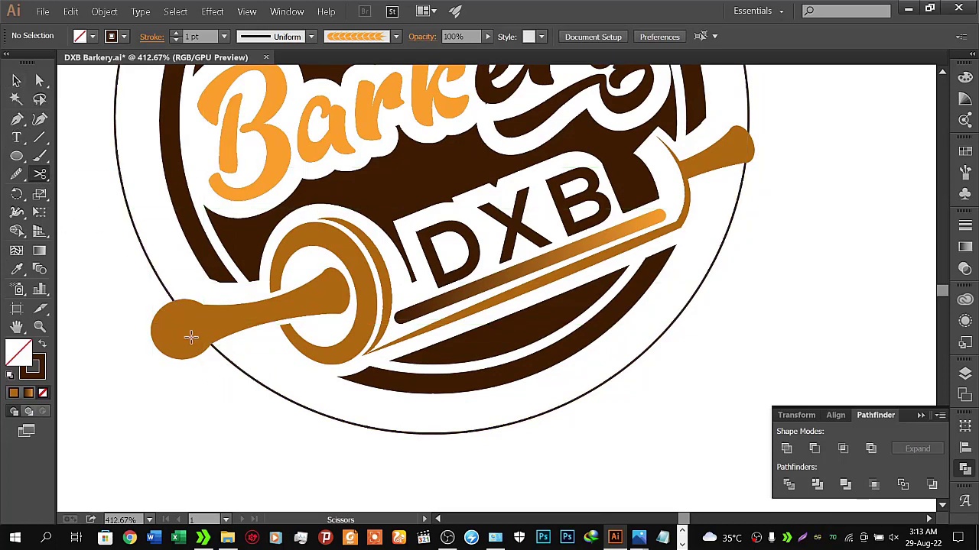
click(214, 349)
click(636, 288)
click(212, 347)
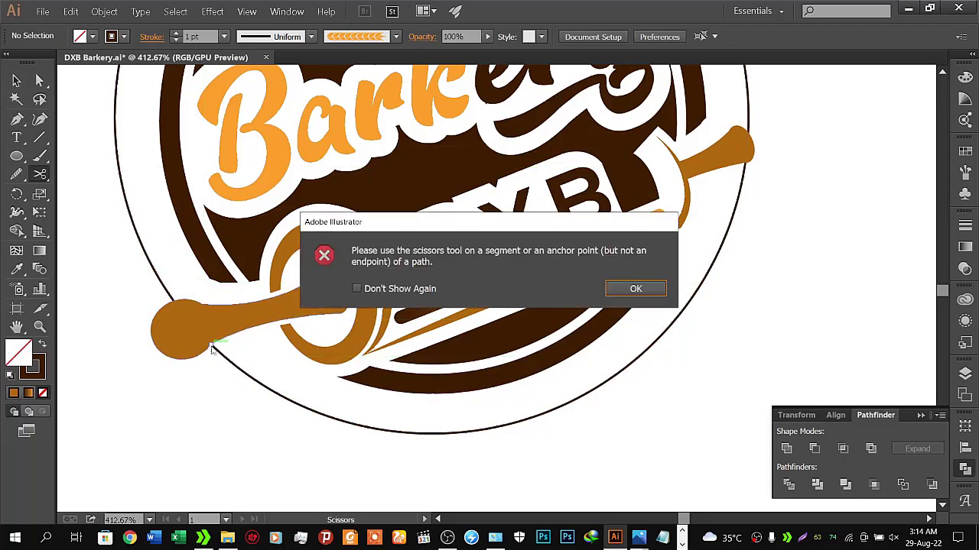
click(636, 288)
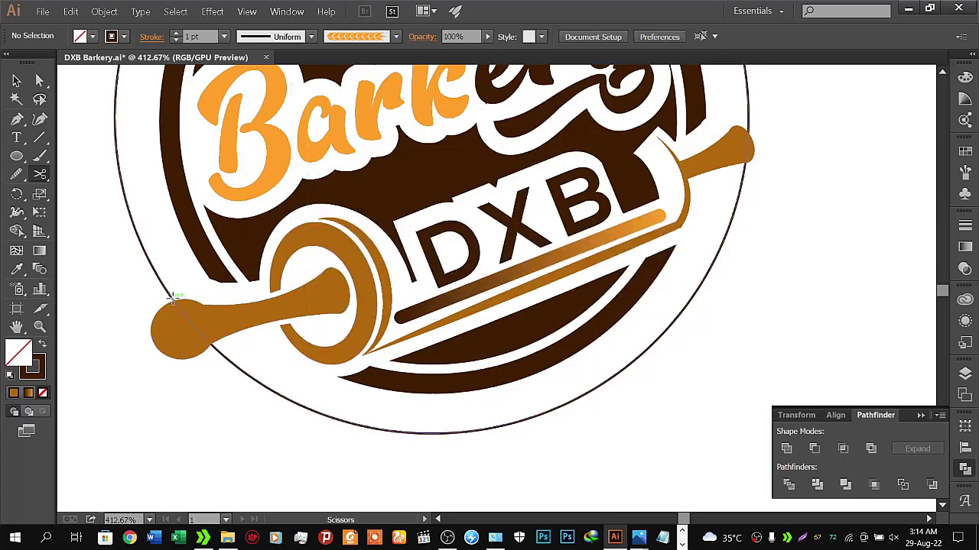
Step: Cut the ring beside the rolling pin's left end and at its right end, then zoom out
click(173, 300)
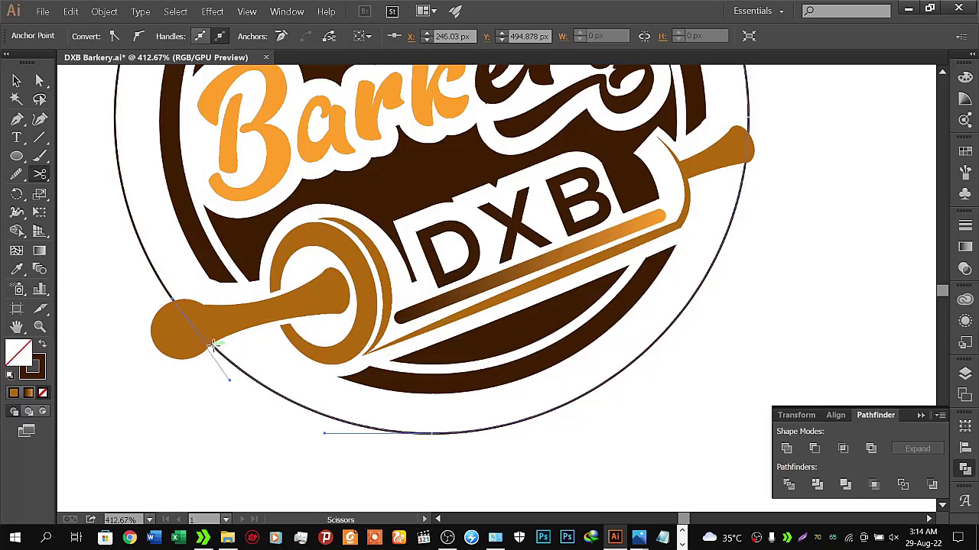
click(211, 346)
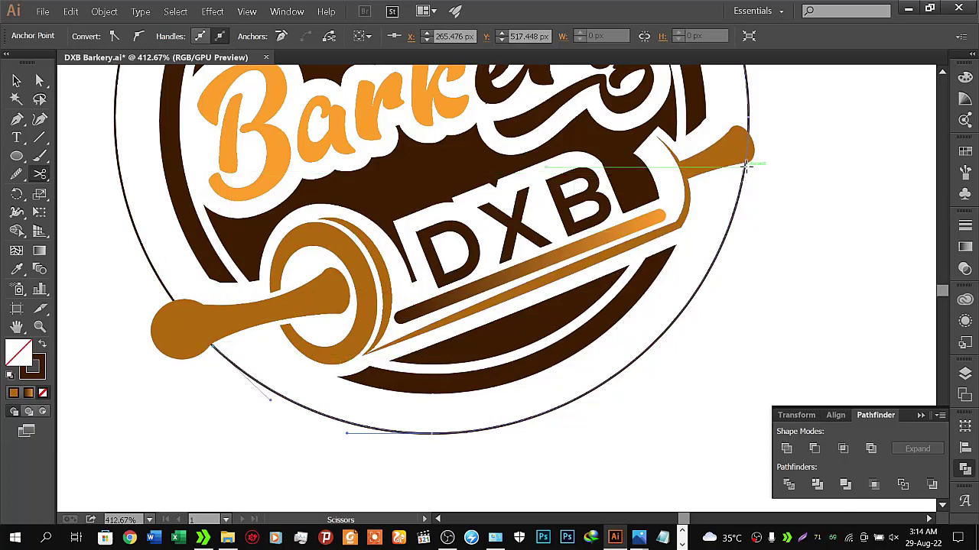
click(746, 163)
scroll(748, 171, up, 2)
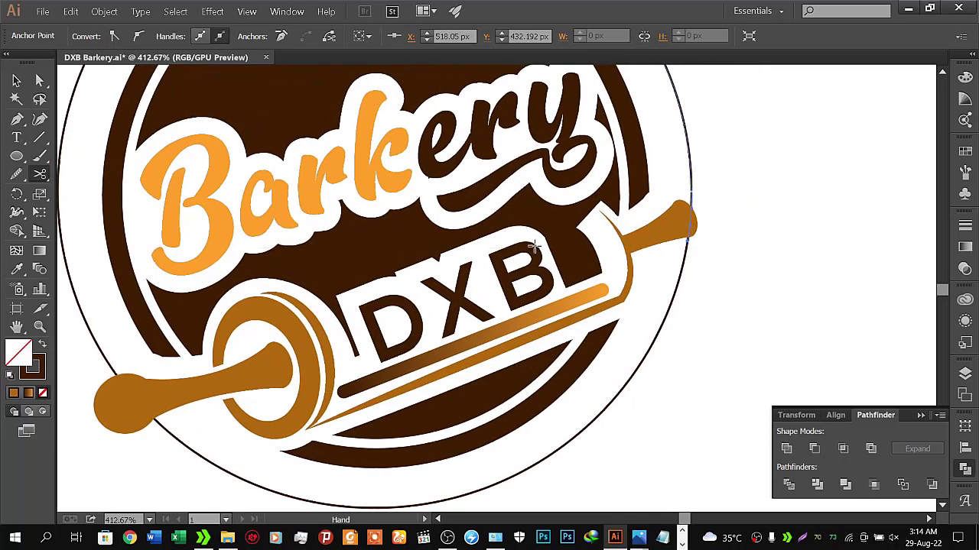
key(z)
drag(332, 258, 249, 285)
Step: Drag the ring's lower arc off the badge to the lower right and pan the whole badge into view
key(v)
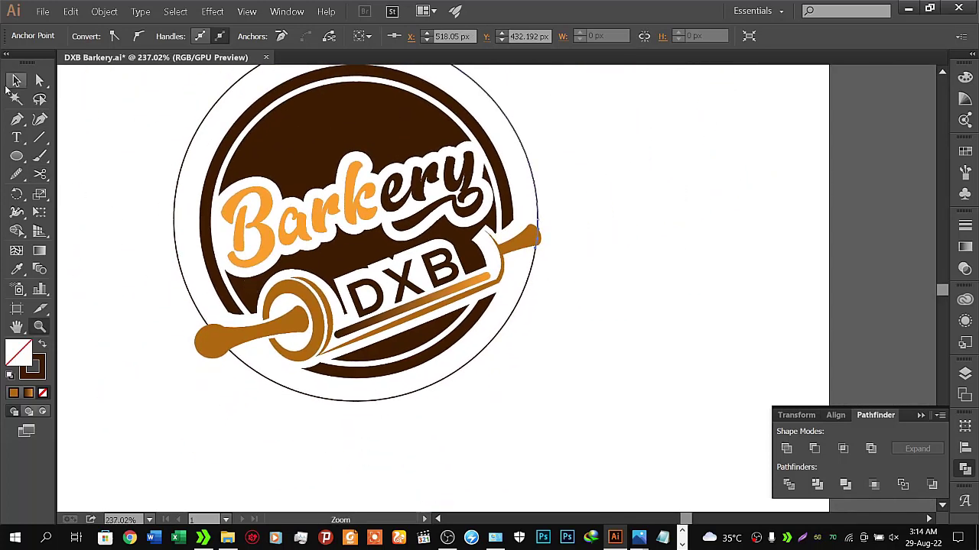
click(302, 447)
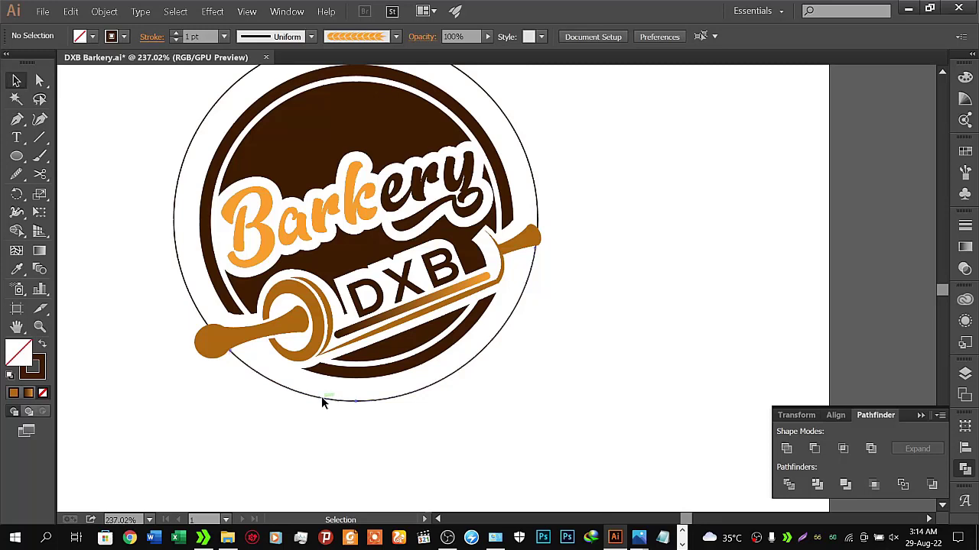
drag(322, 400, 599, 480)
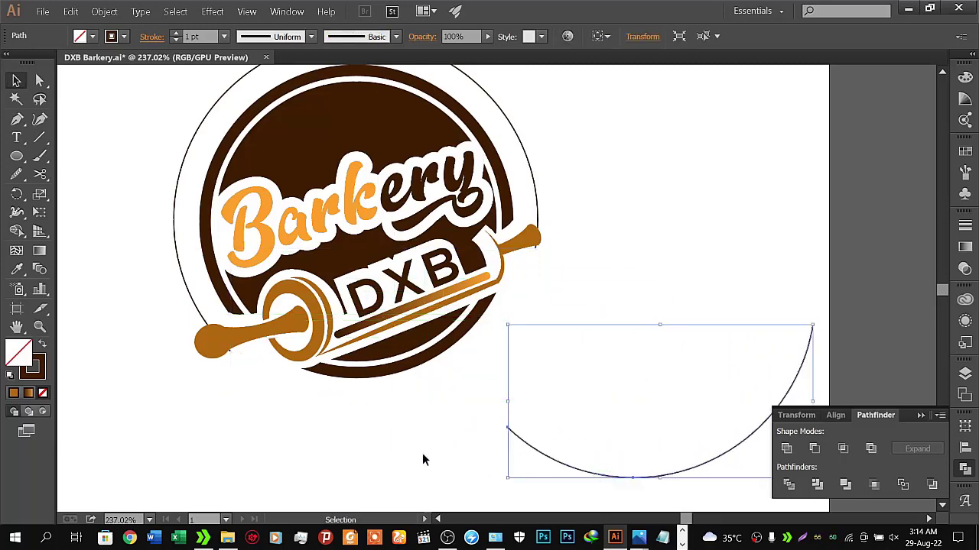
click(398, 449)
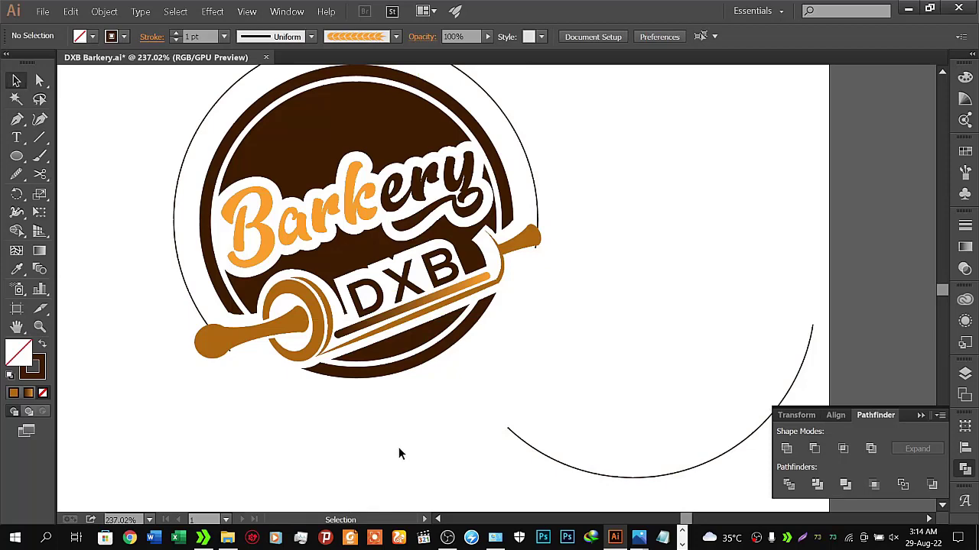
key(space)
drag(413, 262, 451, 369)
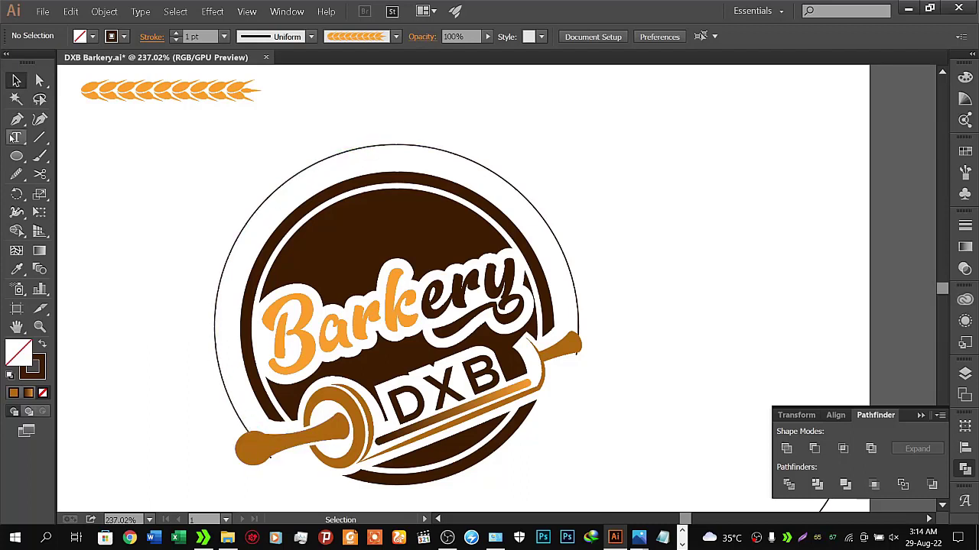
click(39, 175)
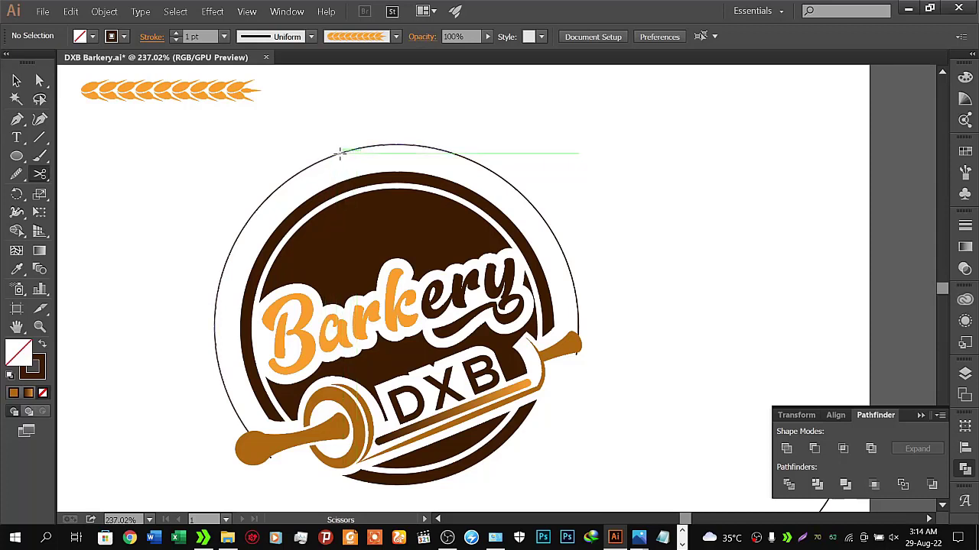
click(343, 151)
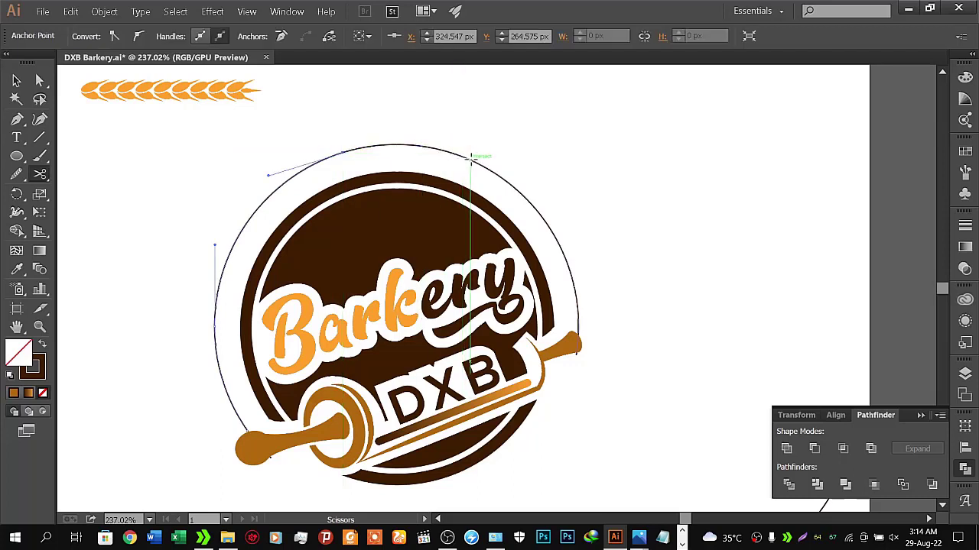
click(471, 157)
click(15, 81)
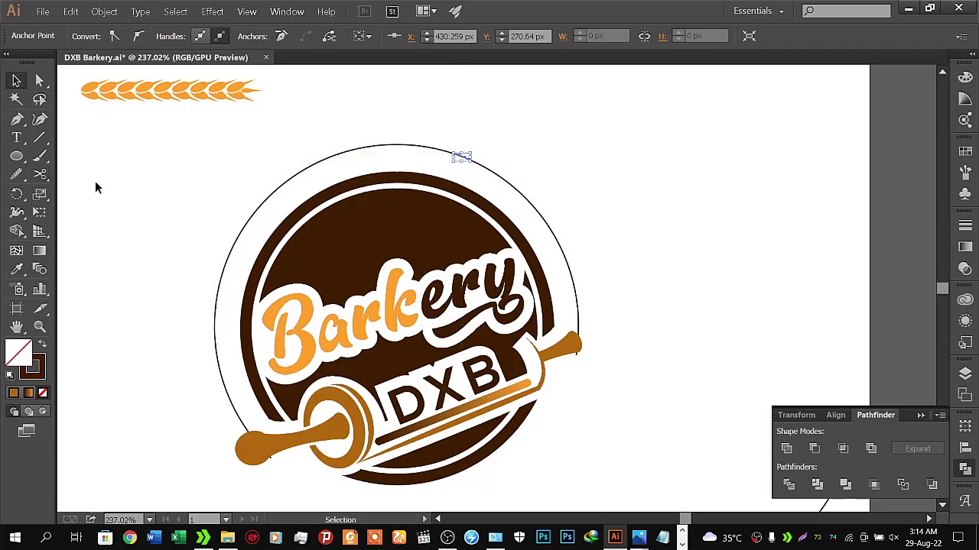
click(95, 181)
click(516, 197)
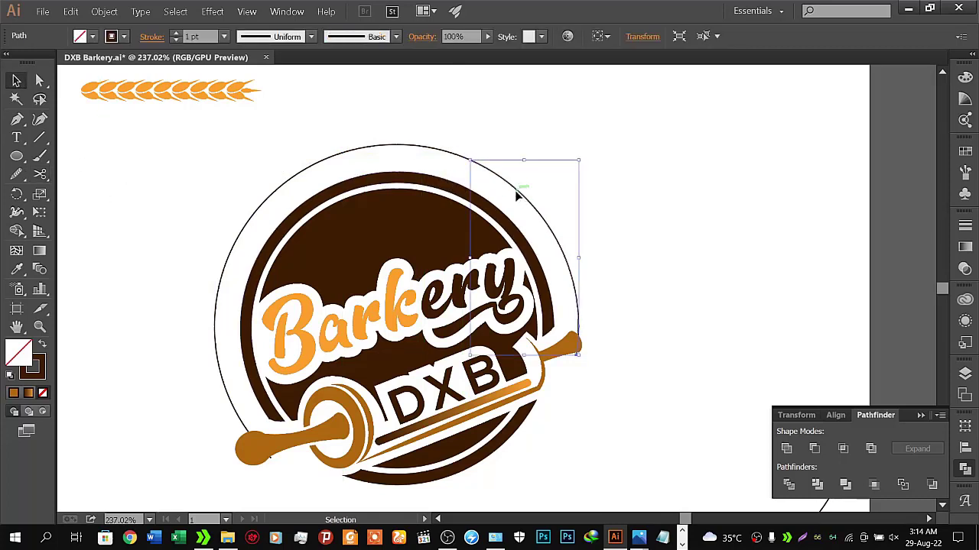
click(512, 165)
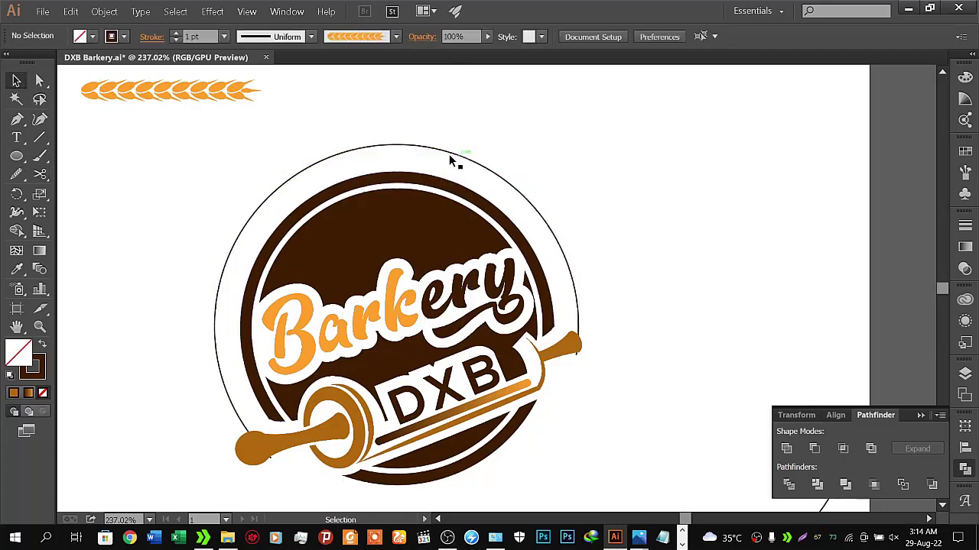
drag(417, 145, 451, 97)
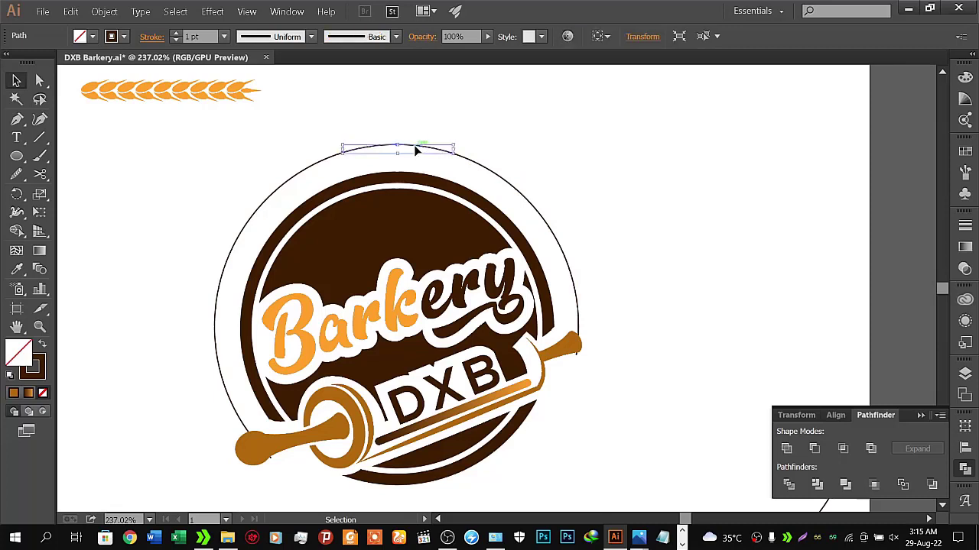
click(543, 156)
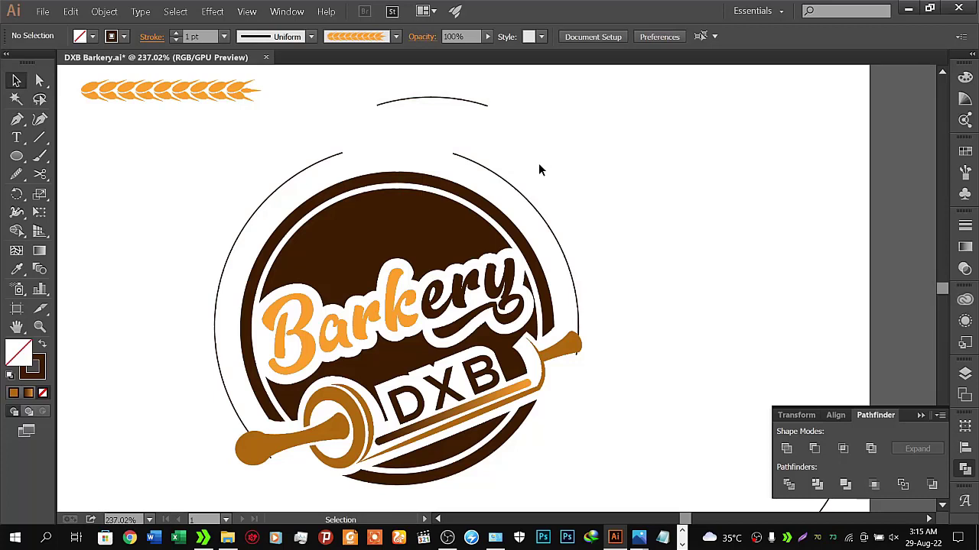
click(281, 185)
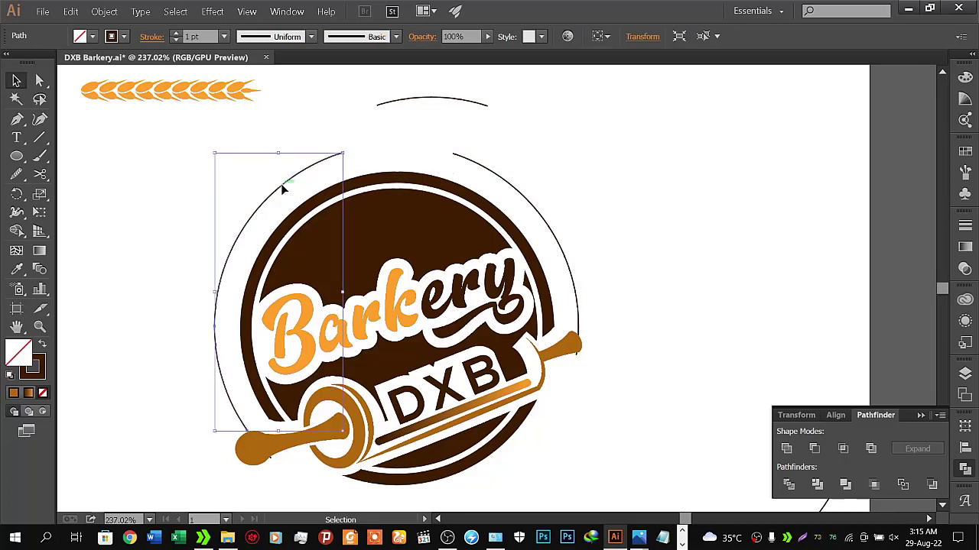
click(176, 41)
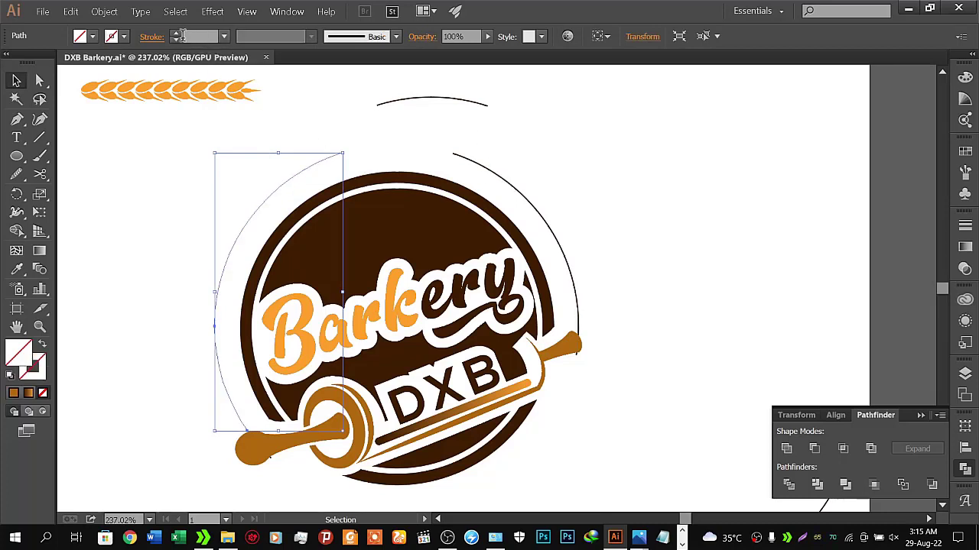
key(ctrl+z)
click(144, 168)
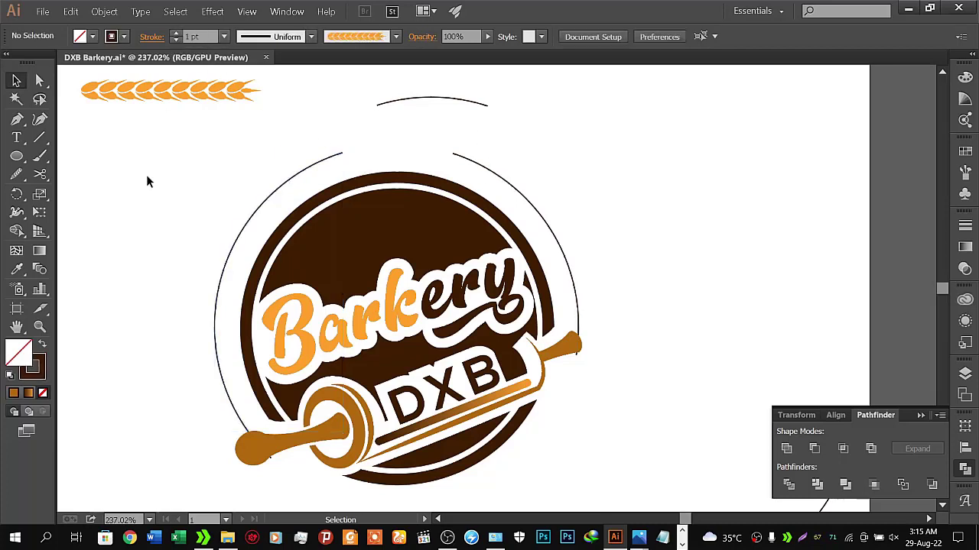
key(z)
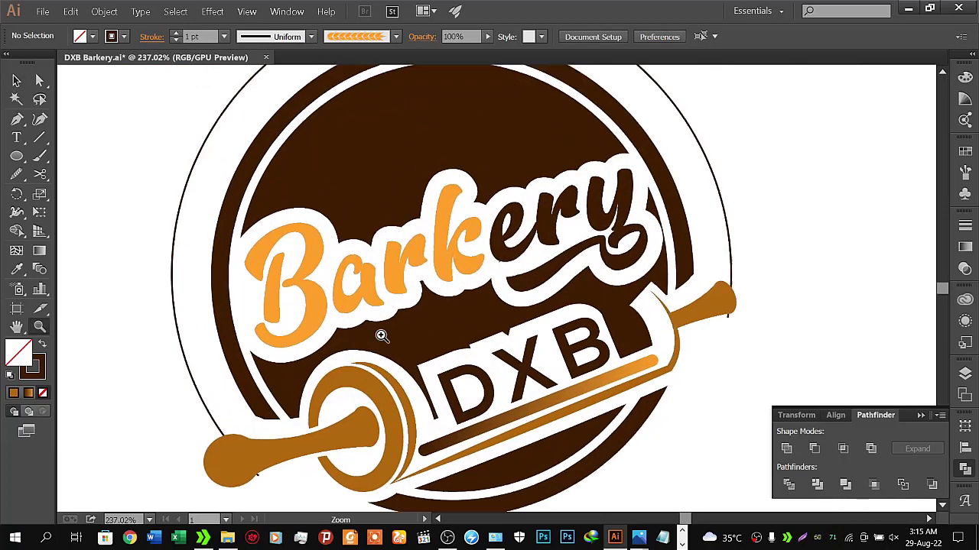
Step: Erase the stray dark specks at the rolling-pin handle tips with a smaller Eraser
drag(380, 334, 384, 190)
drag(297, 257, 451, 169)
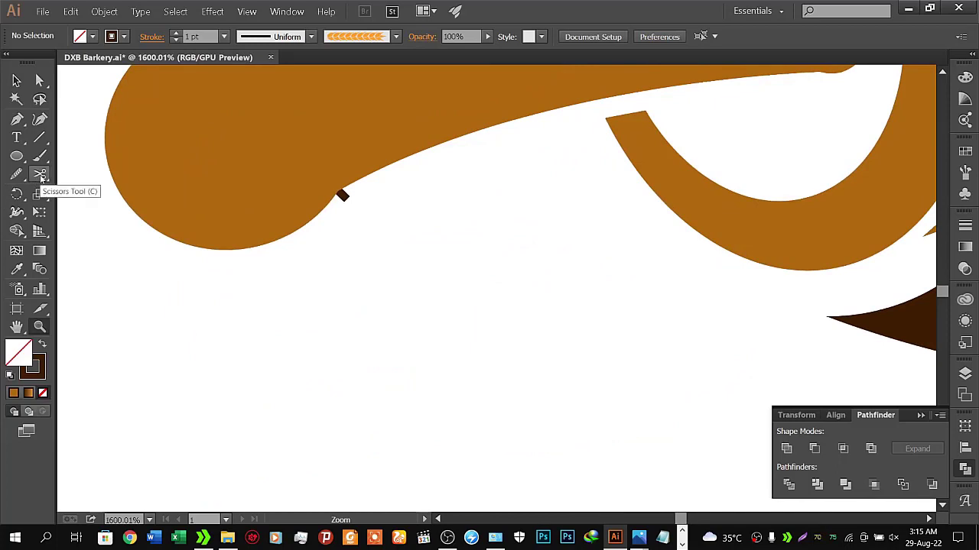
click(44, 177)
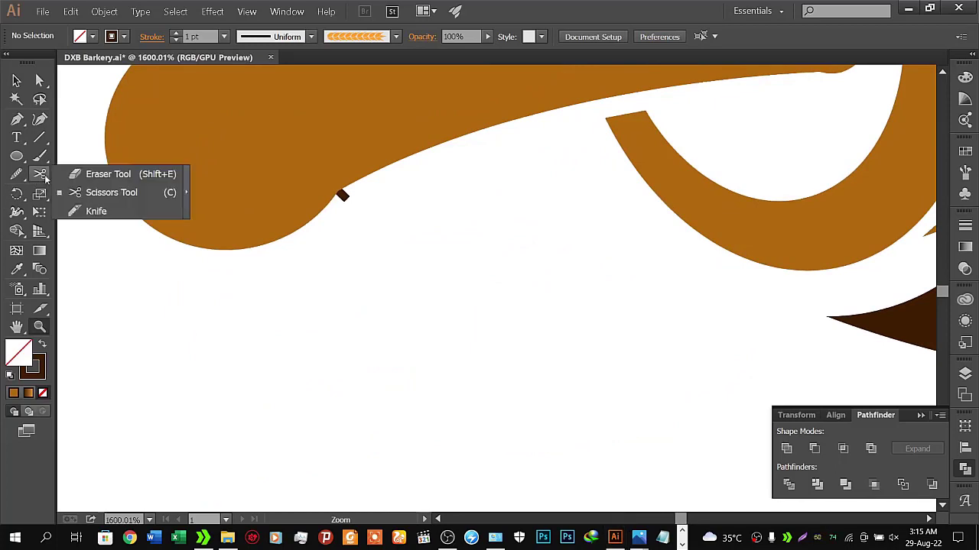
click(108, 173)
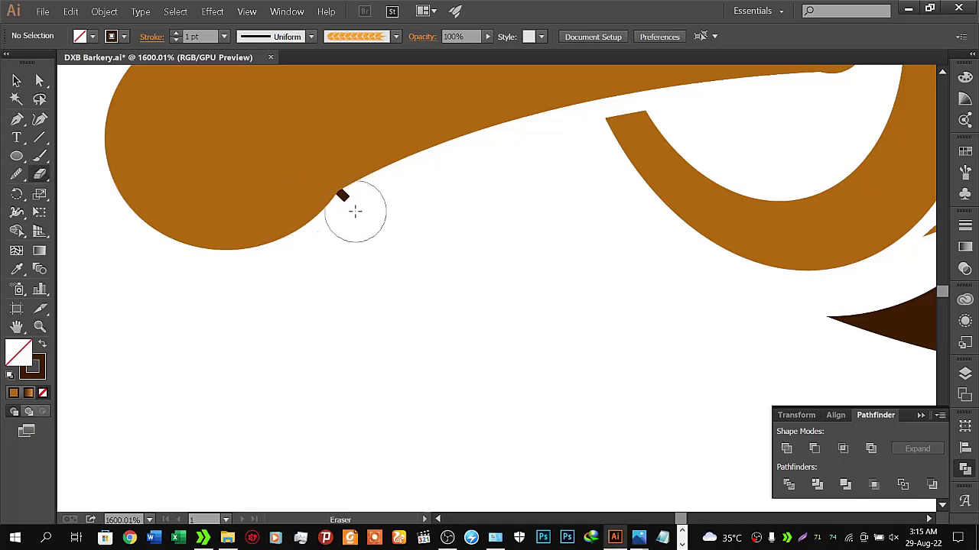
key(bracketleft)
key(bracketleft)
key(bracketleft)
key(bracketleft)
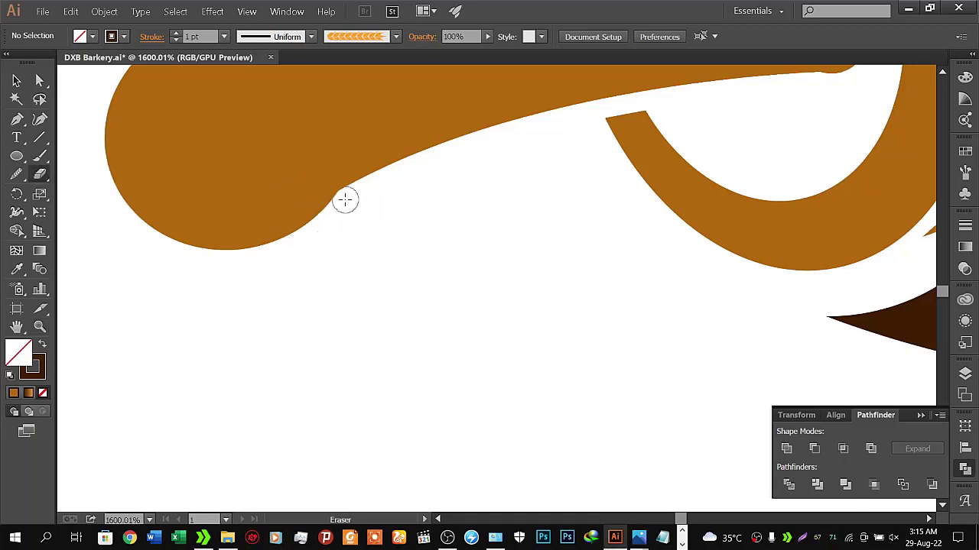
key(space)
drag(752, 165, 201, 257)
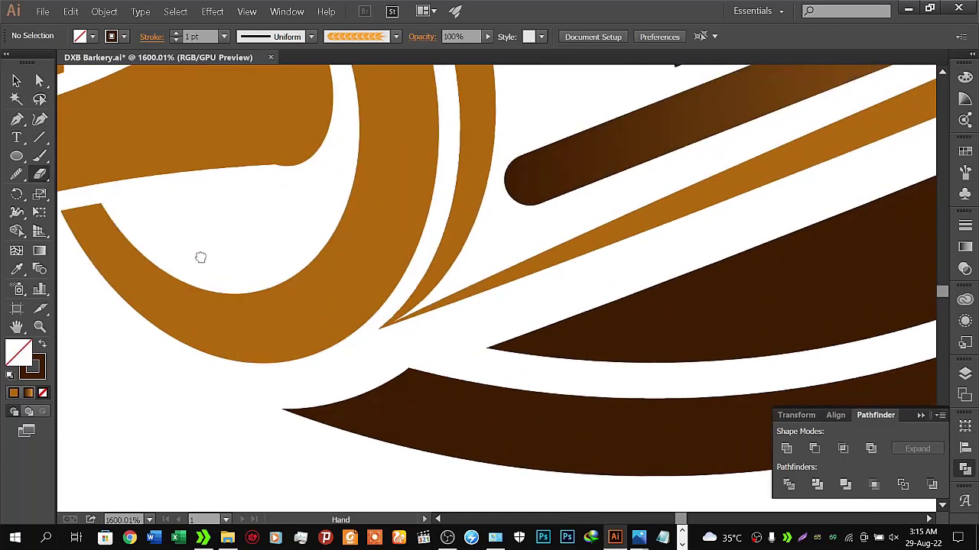
mouse_move(538, 220)
mouse_down()
mouse_move(765, 158)
mouse_move(209, 305)
mouse_move(426, 224)
mouse_move(424, 137)
mouse_move(507, 334)
mouse_up()
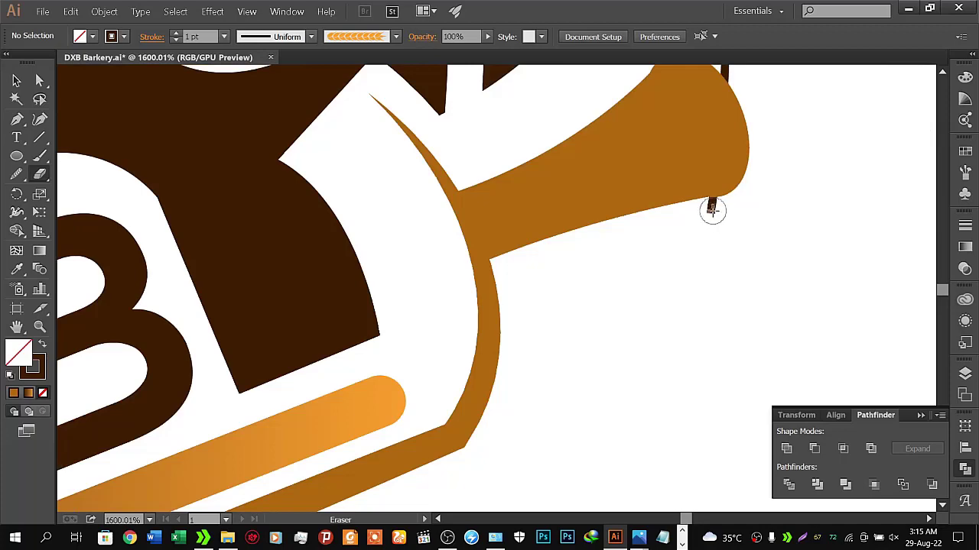
mouse_move(711, 205)
mouse_down()
mouse_move(670, 309)
mouse_move(459, 290)
mouse_up()
key(z)
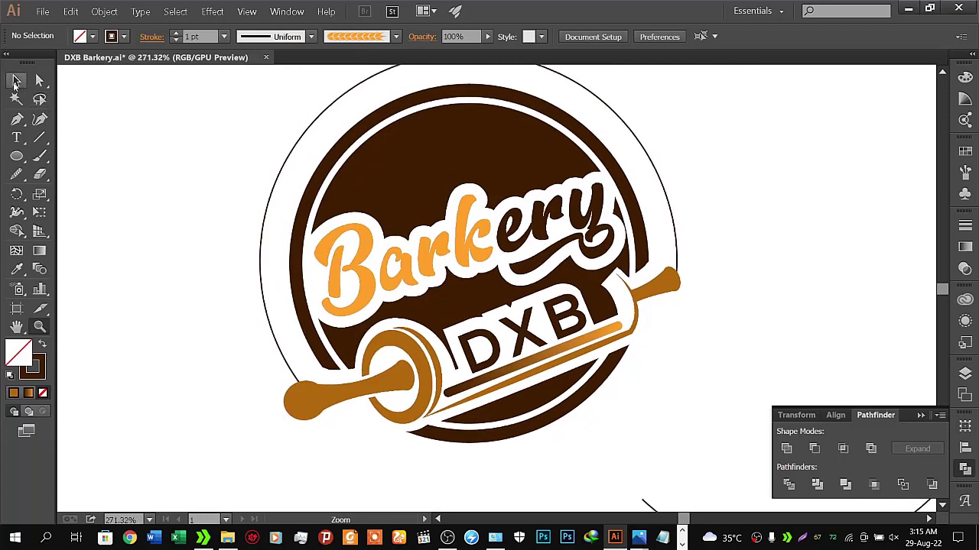
Step: Set the outer circle arcs' stroke weight to 0 pt
click(16, 81)
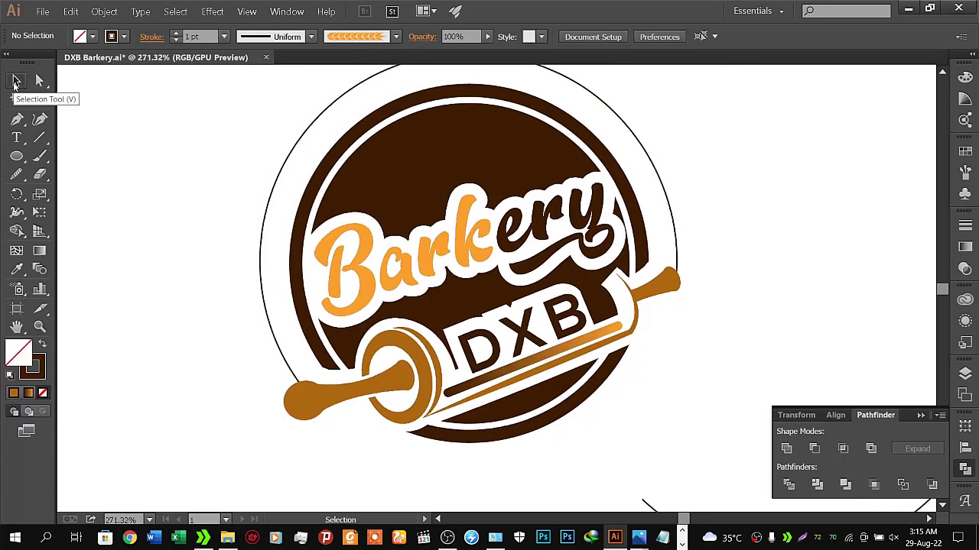
click(120, 38)
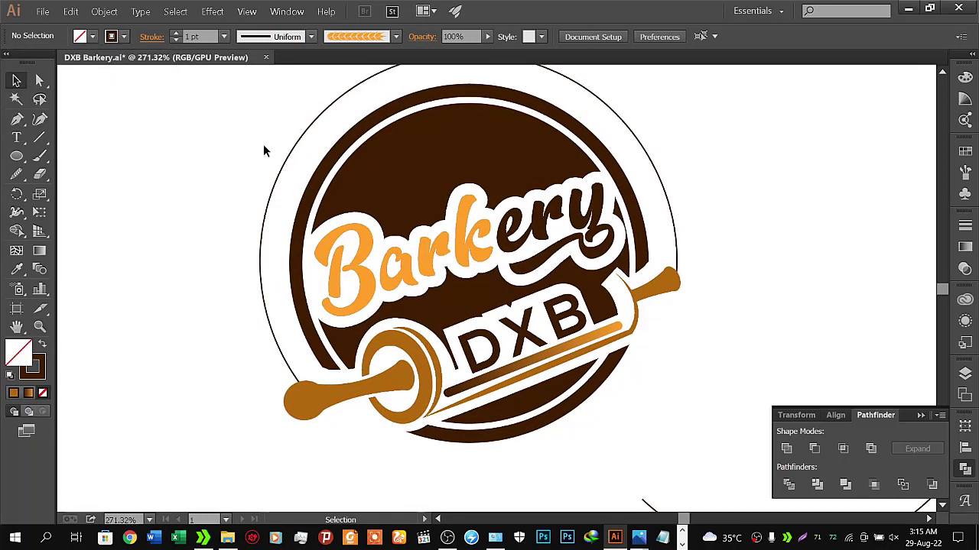
click(292, 173)
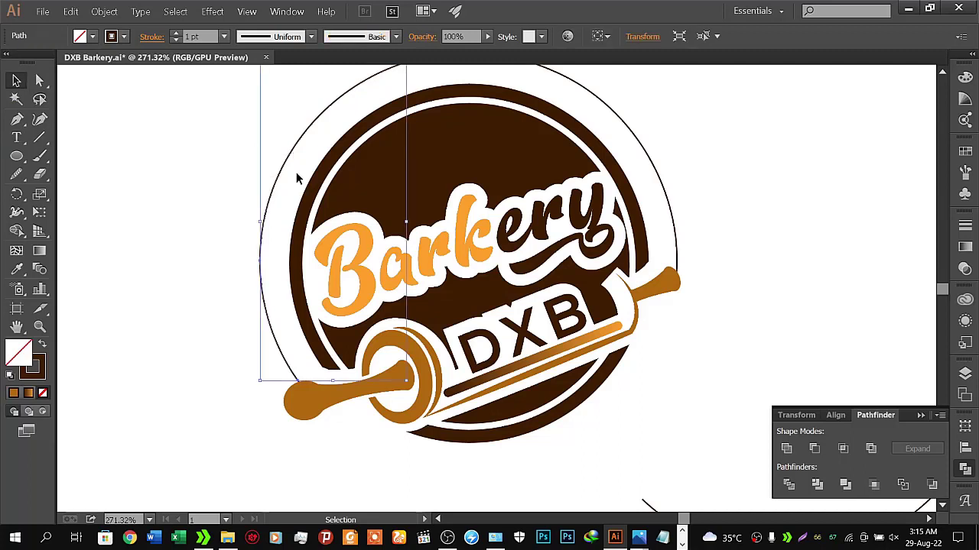
shift+click(599, 99)
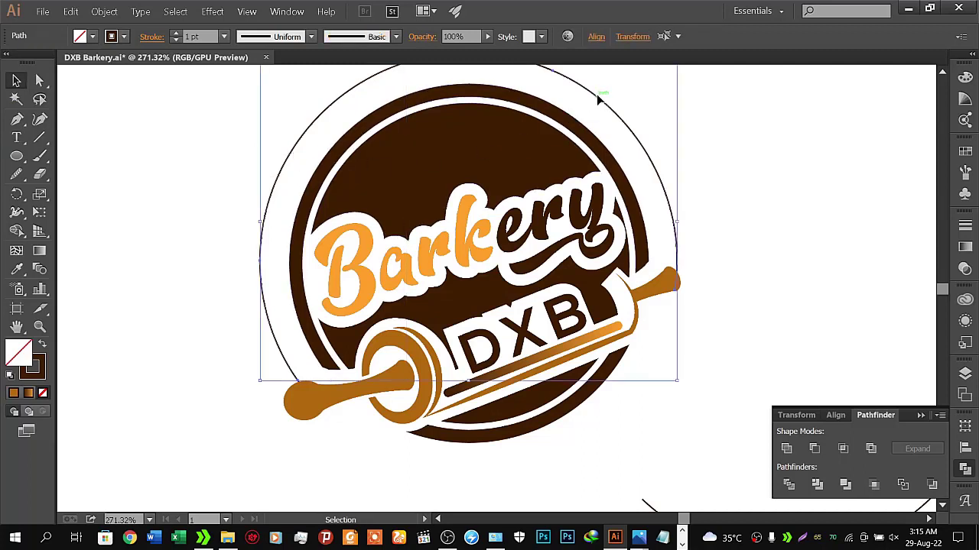
click(176, 40)
click(177, 141)
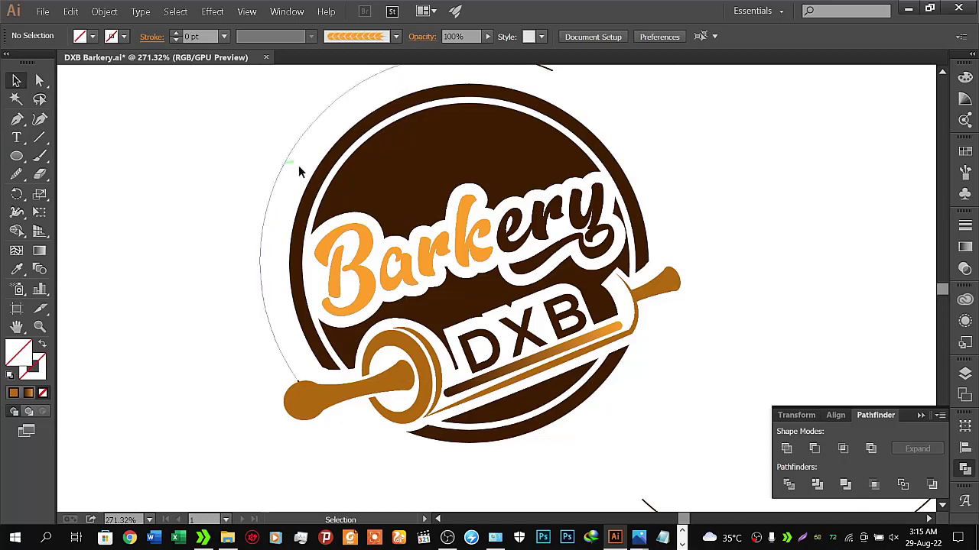
drag(299, 168, 256, 241)
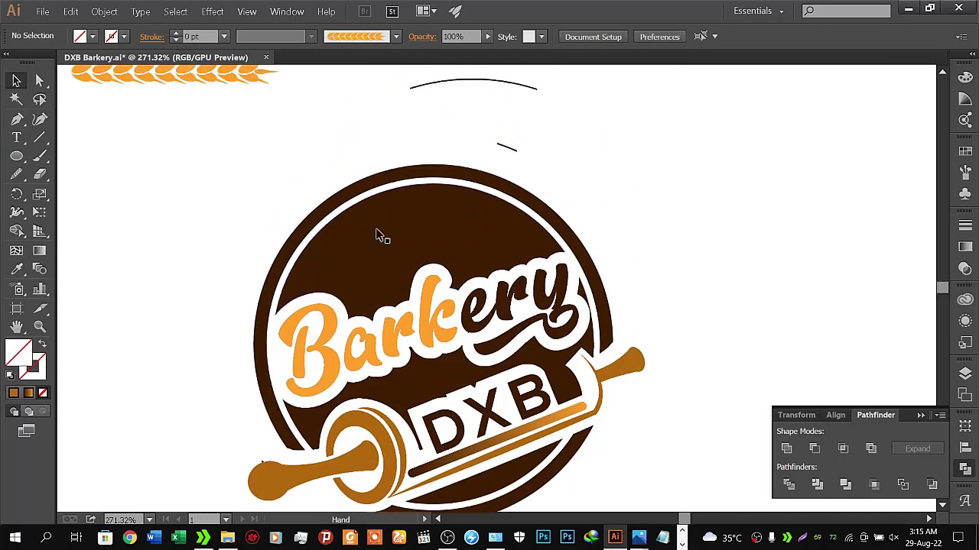
click(256, 249)
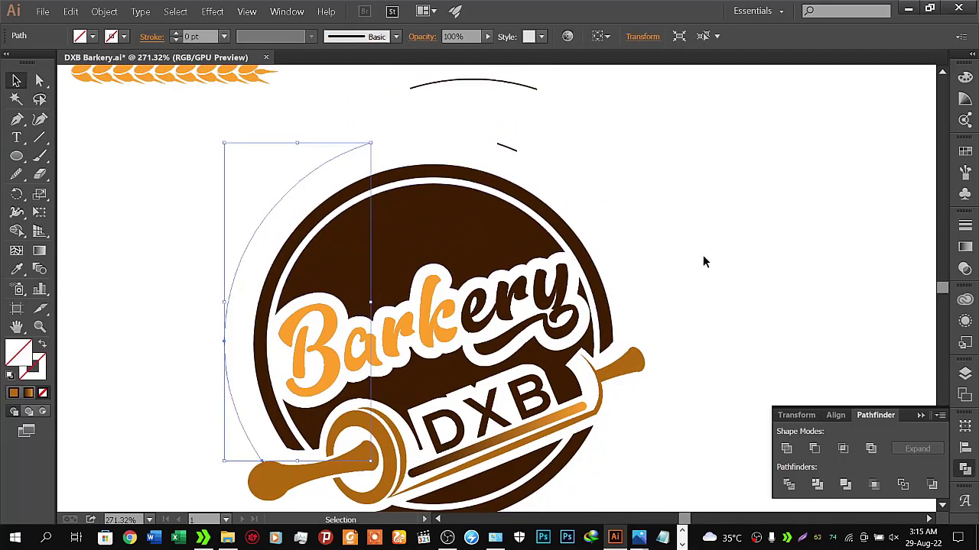
Step: Apply the wheat Art Brush from the Brushes panel to the left arc
click(964, 171)
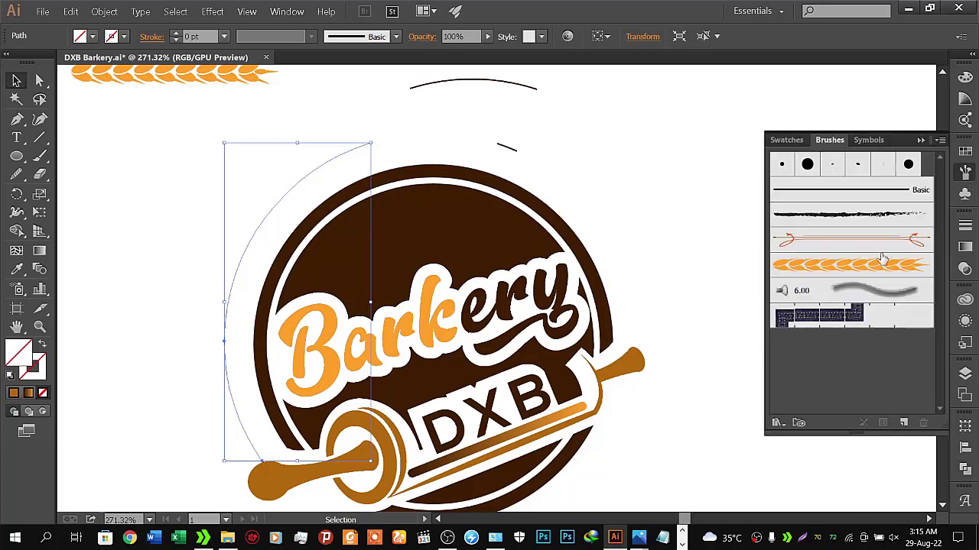
click(855, 266)
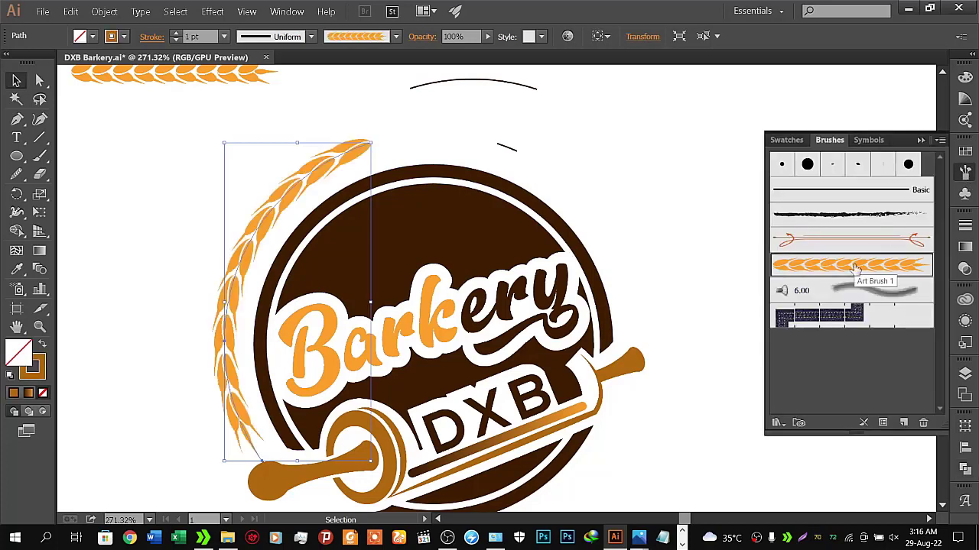
click(152, 37)
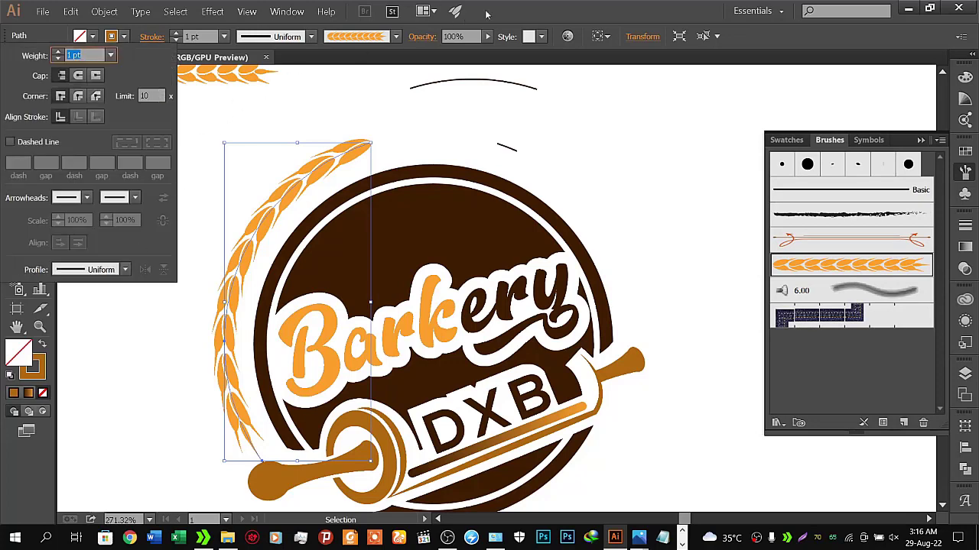
click(511, 8)
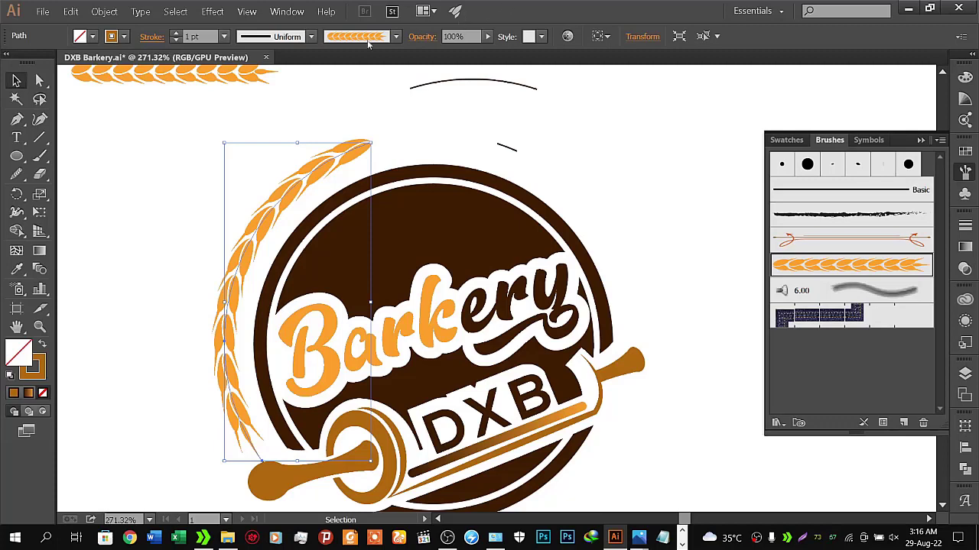
Step: Review the wheat stalk's brush, alignment and Transform settings, then reselect the stalk
click(396, 37)
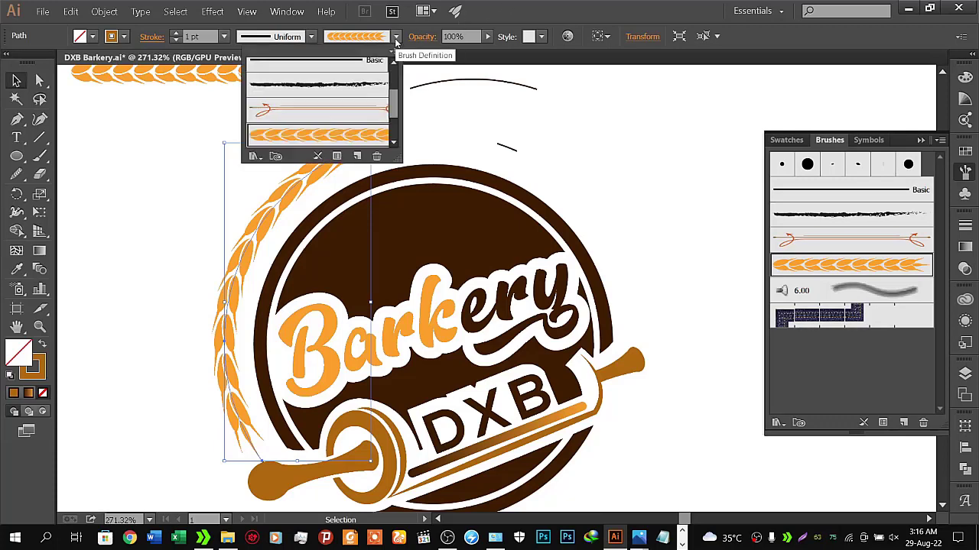
click(396, 38)
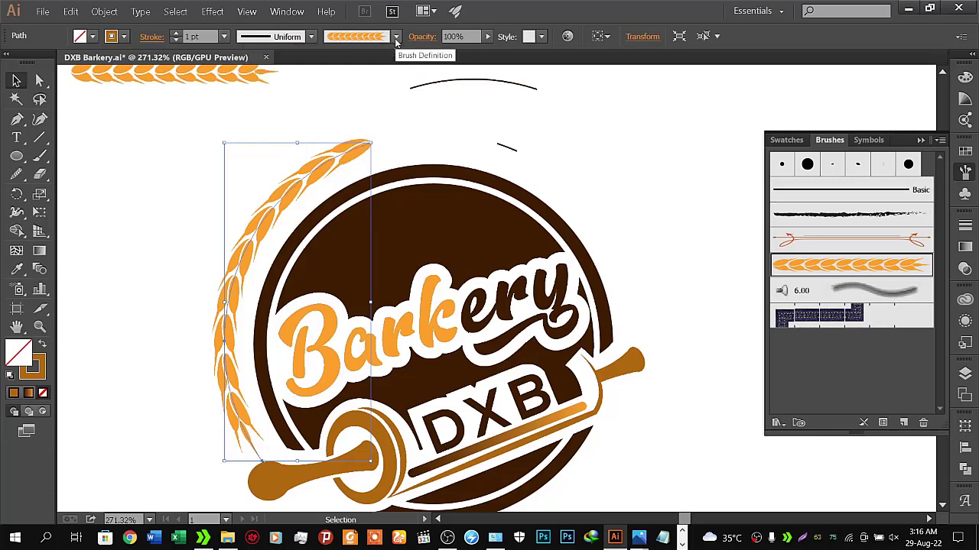
click(612, 43)
click(611, 39)
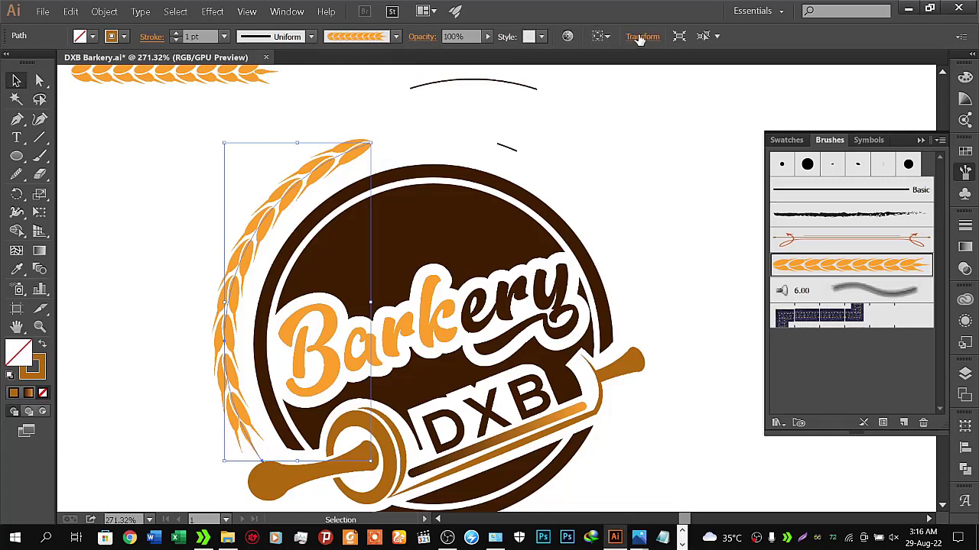
click(644, 37)
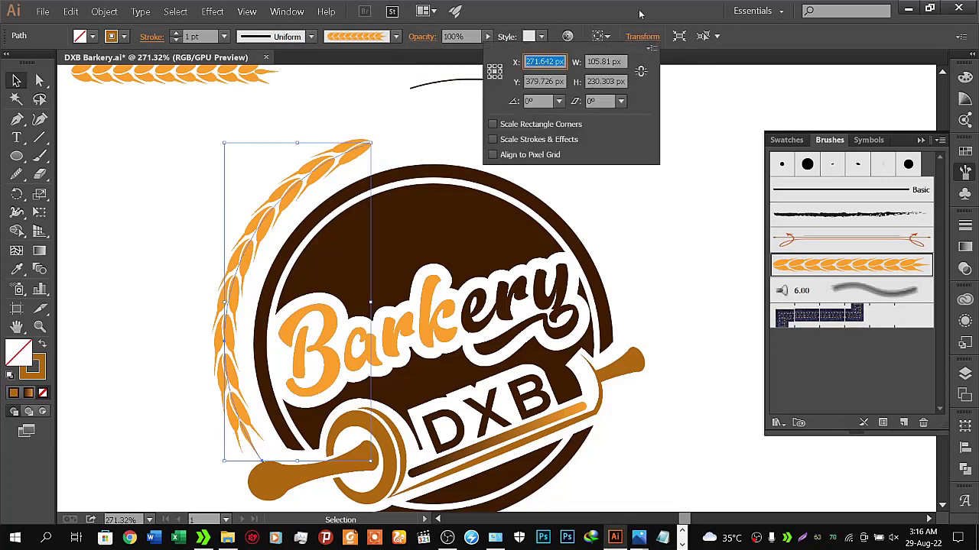
click(638, 15)
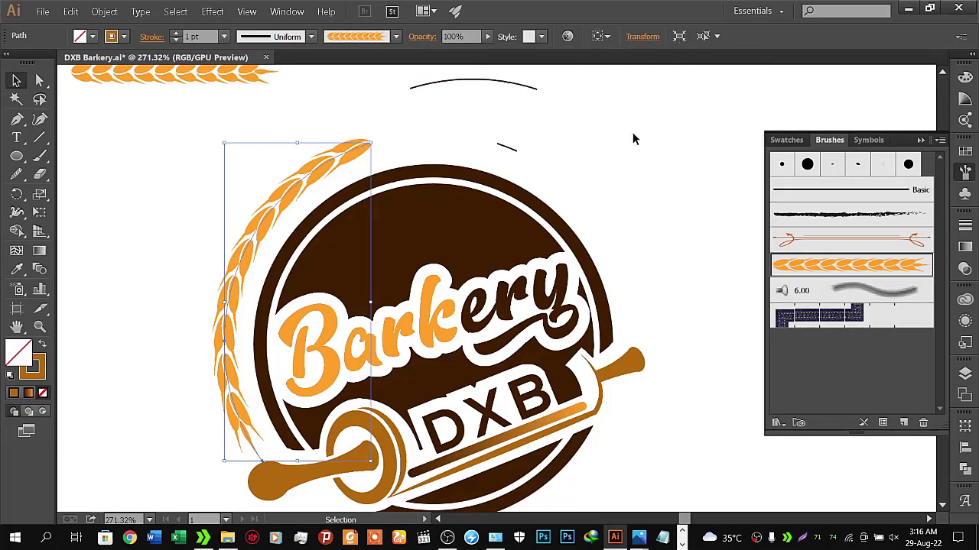
click(596, 134)
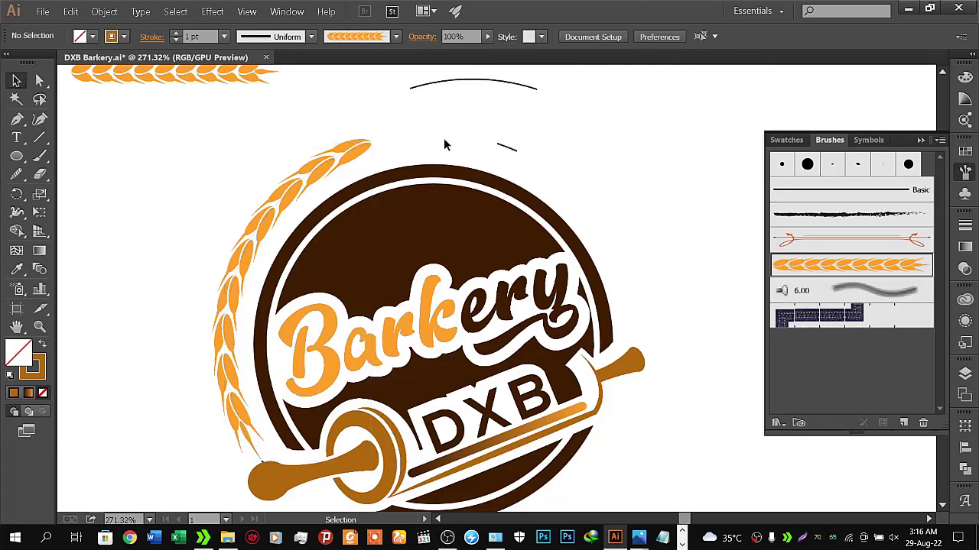
click(359, 158)
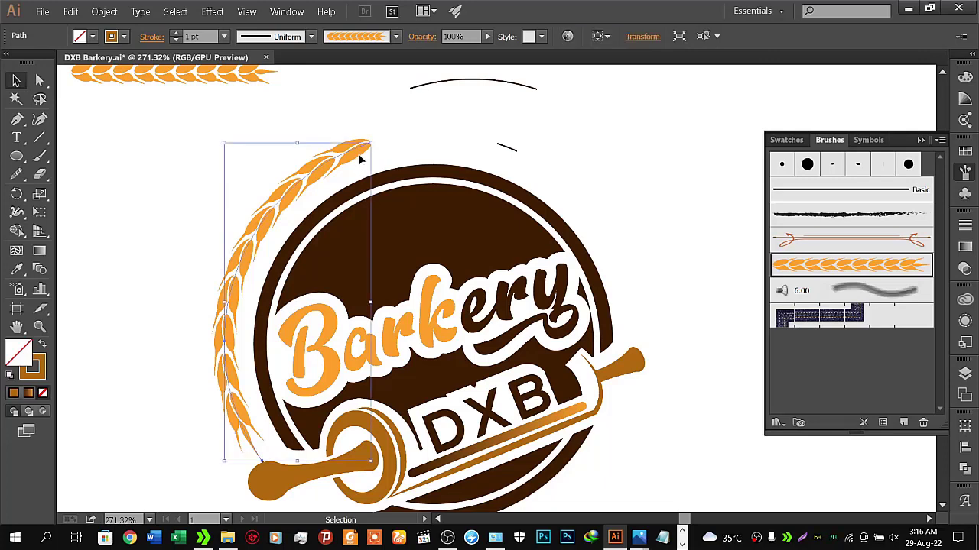
click(349, 120)
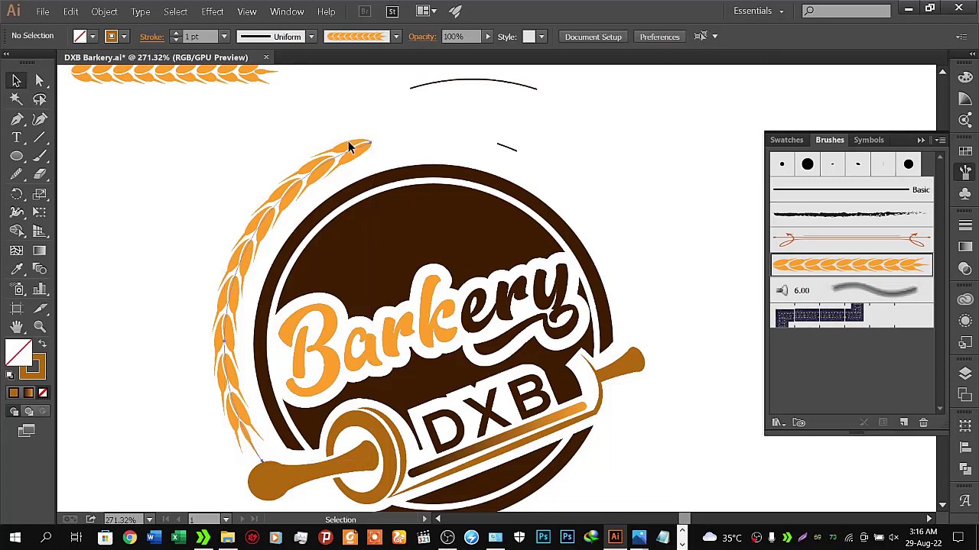
click(349, 146)
click(342, 121)
click(344, 146)
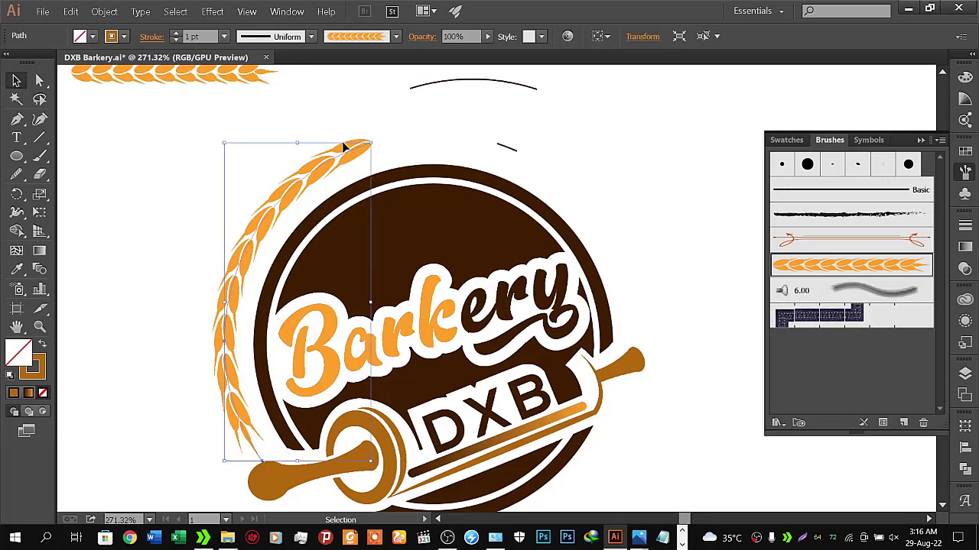
click(582, 209)
click(597, 200)
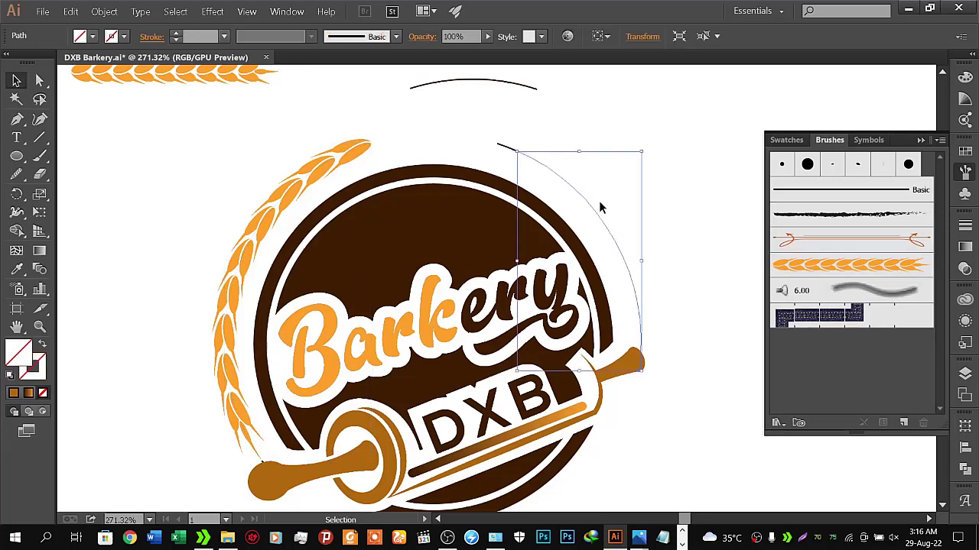
click(795, 261)
click(707, 230)
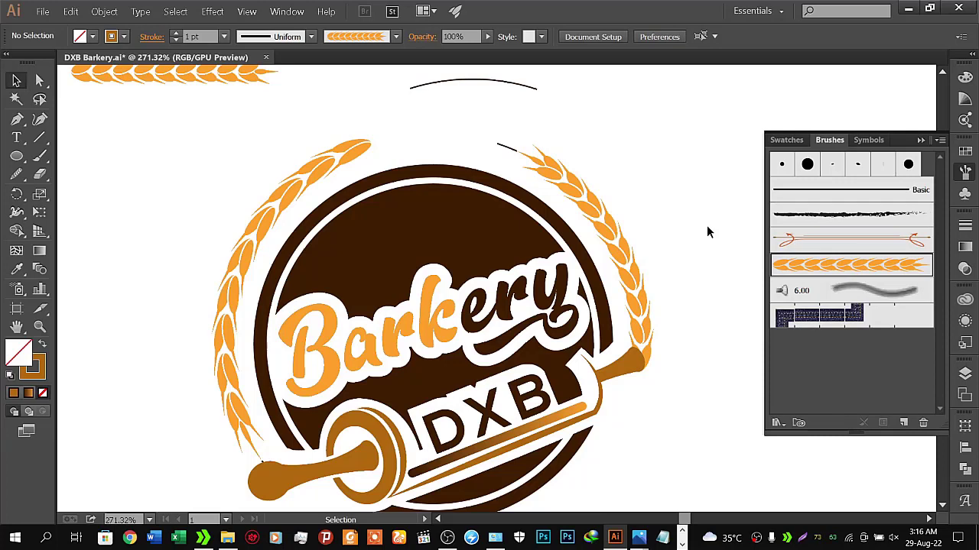
click(581, 187)
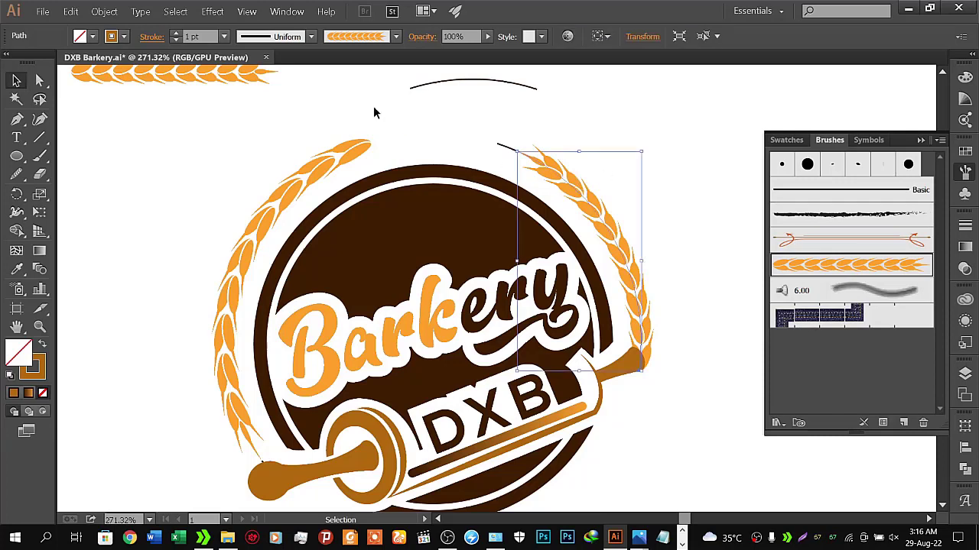
click(175, 34)
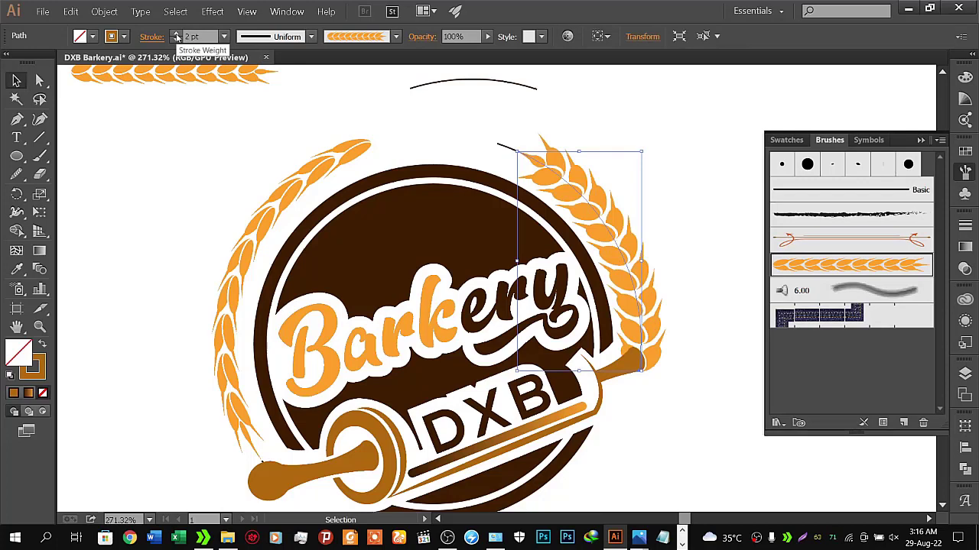
click(176, 40)
click(277, 139)
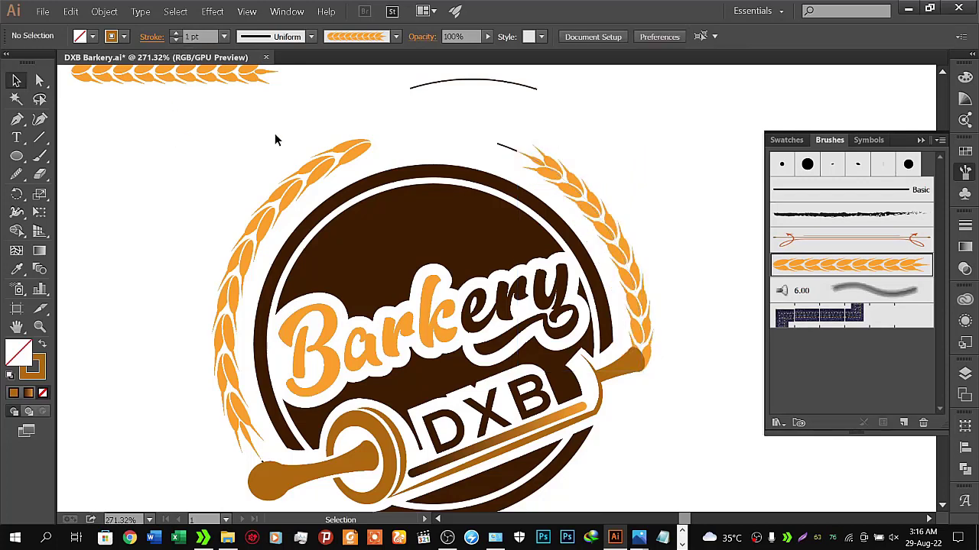
click(545, 171)
right_click(545, 171)
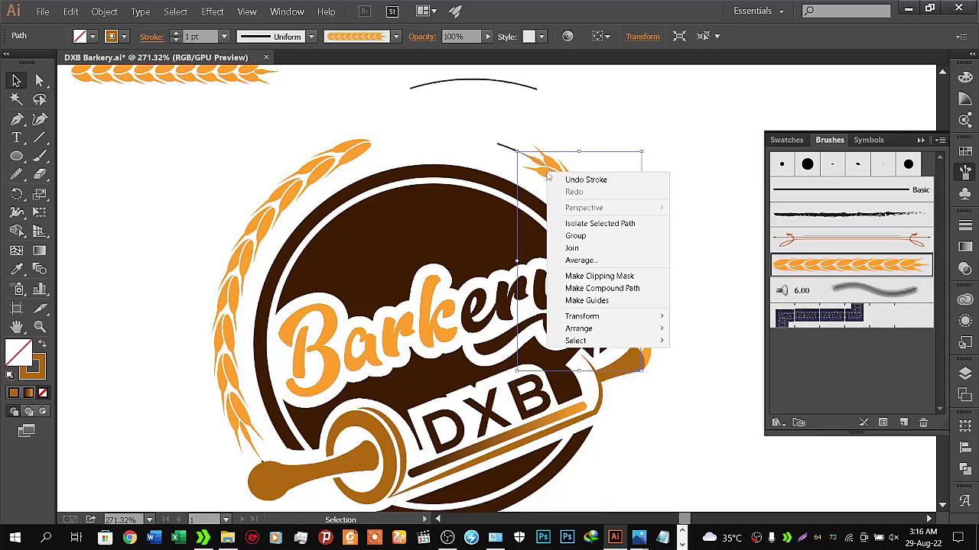
click(568, 130)
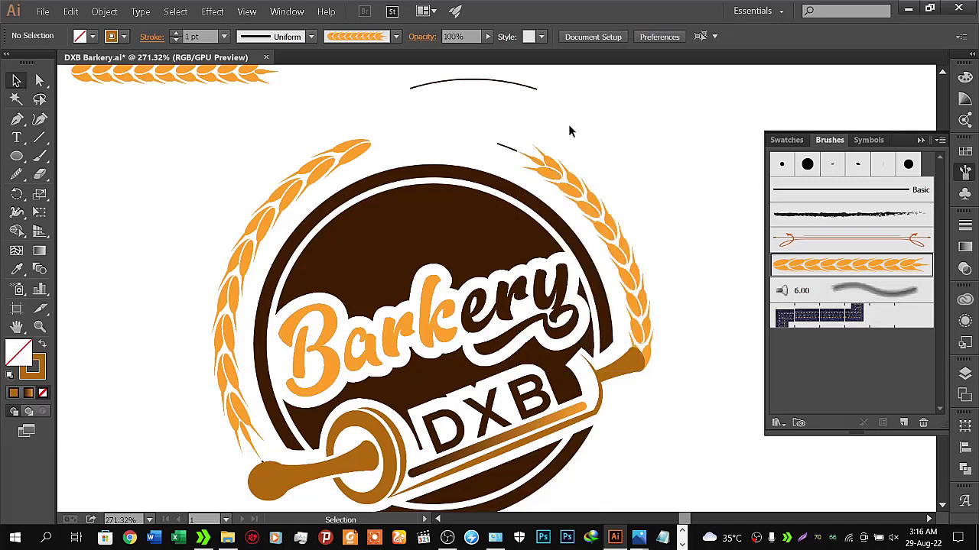
click(537, 151)
right_click(537, 151)
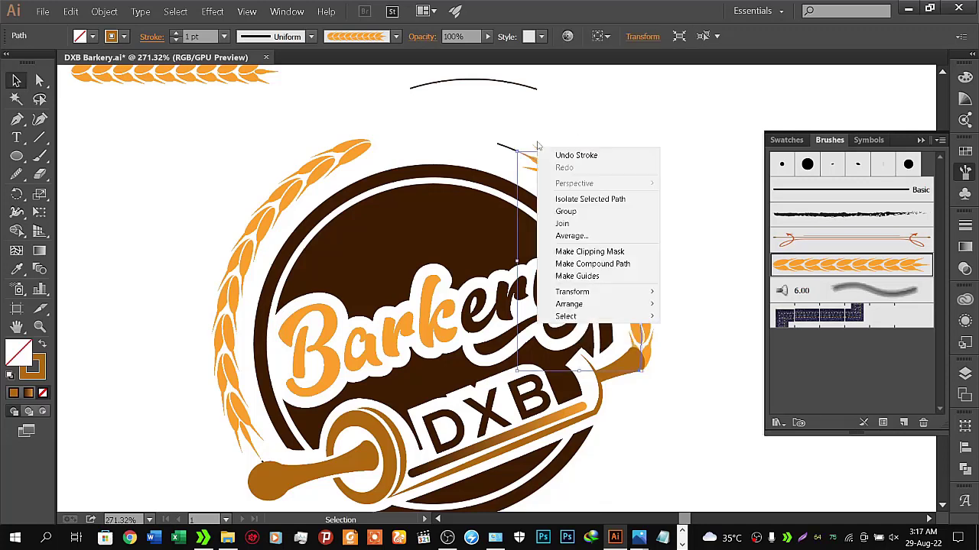
click(538, 134)
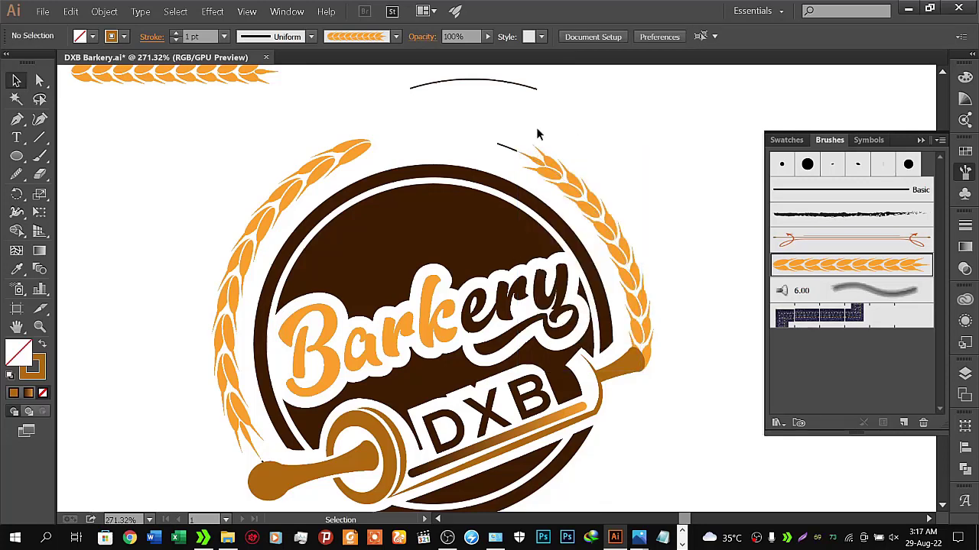
click(601, 222)
key(Delete)
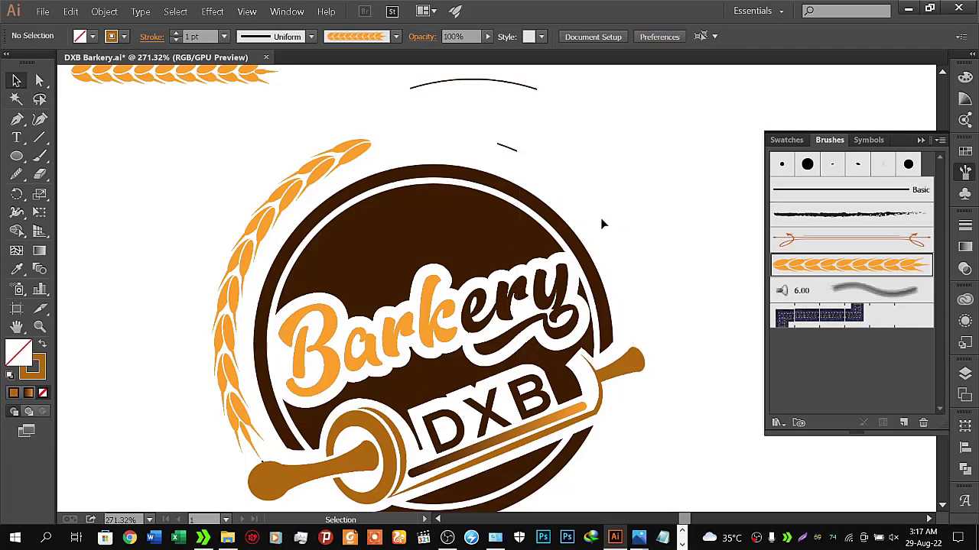
key(ctrl+z)
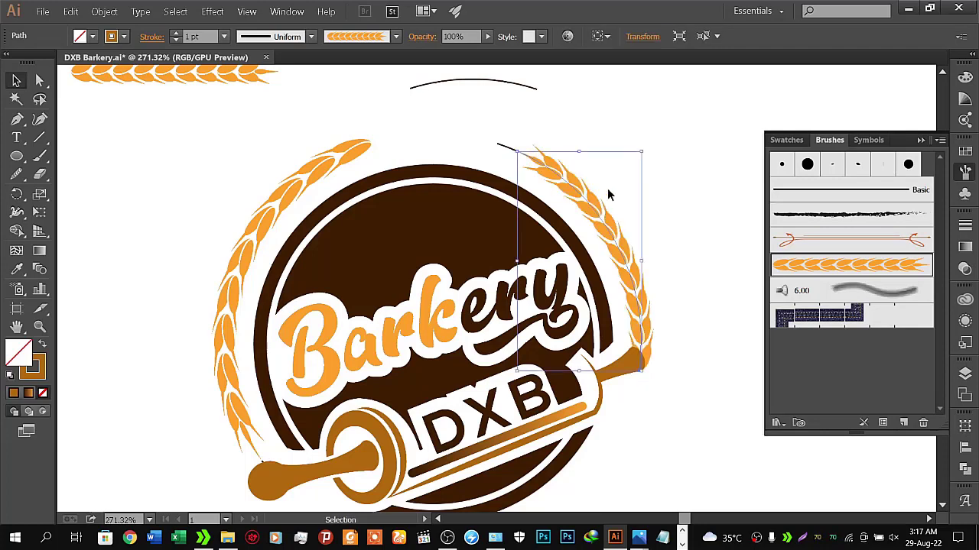
click(619, 169)
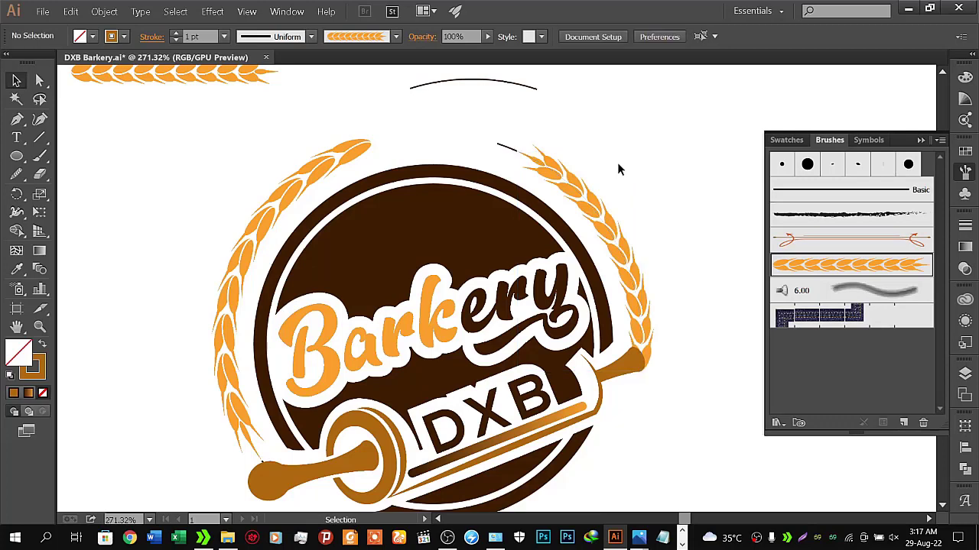
click(577, 181)
right_click(575, 182)
click(574, 119)
click(563, 178)
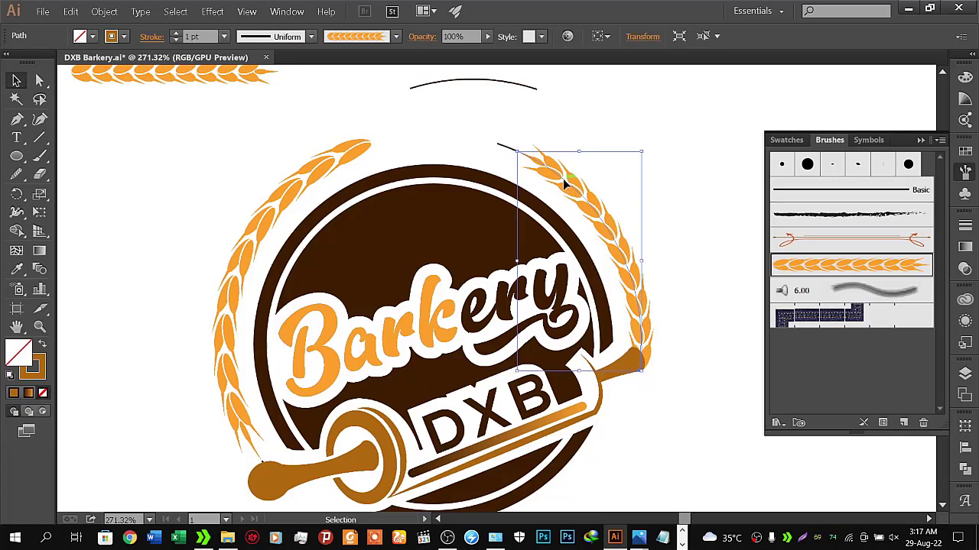
drag(563, 178, 632, 110)
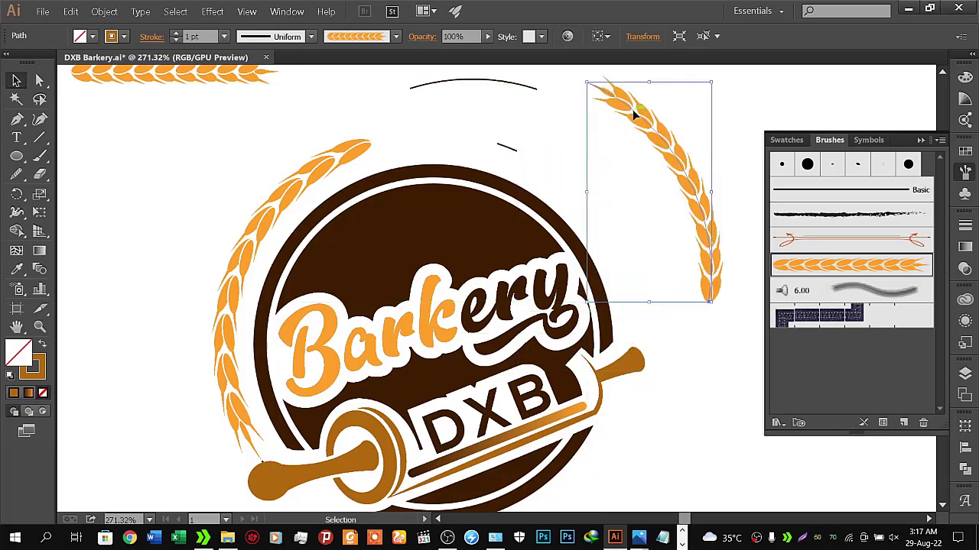
key(ctrl+z)
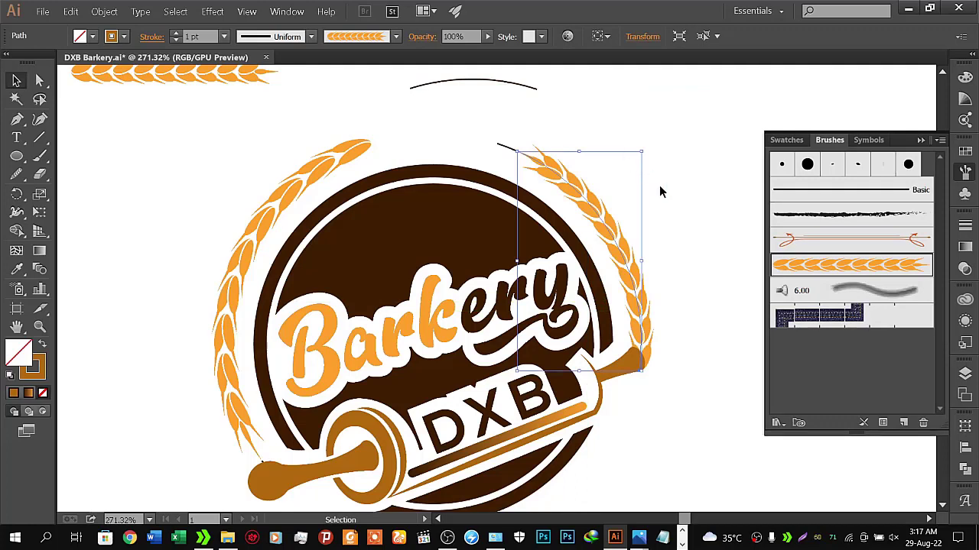
click(661, 192)
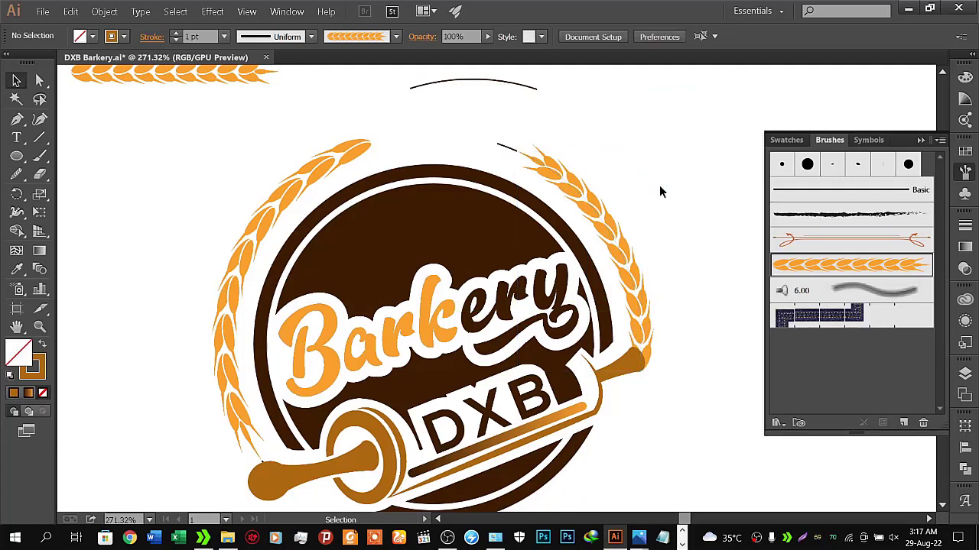
click(363, 155)
click(398, 161)
click(338, 154)
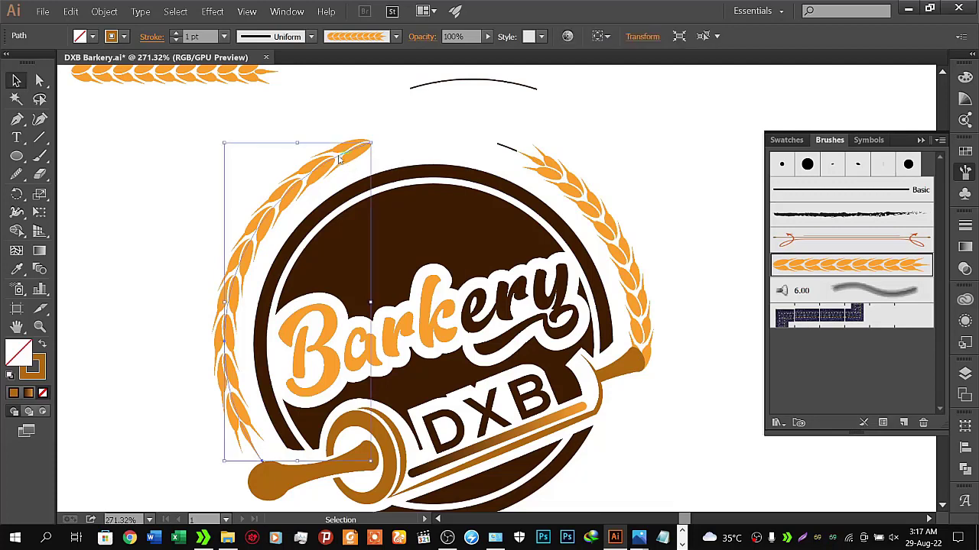
right_click(338, 156)
click(326, 131)
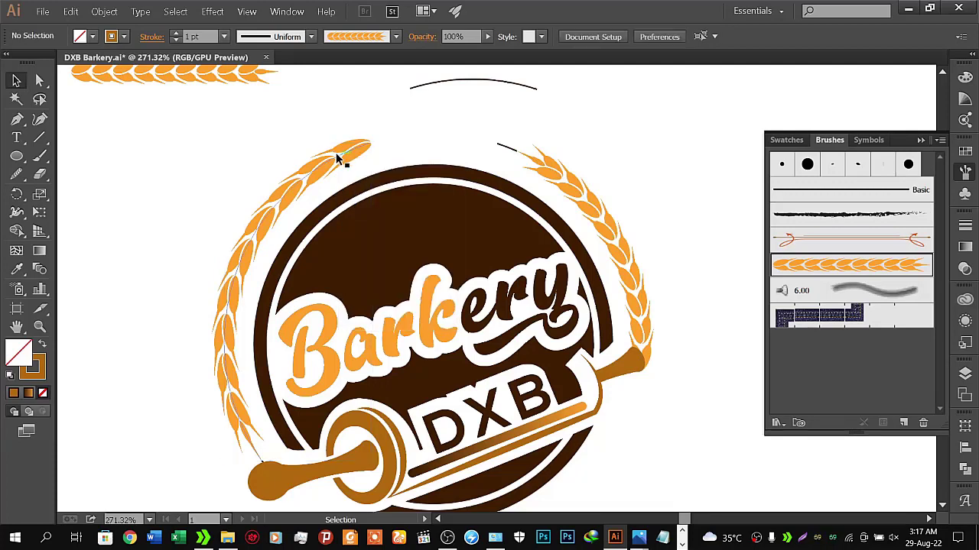
click(341, 149)
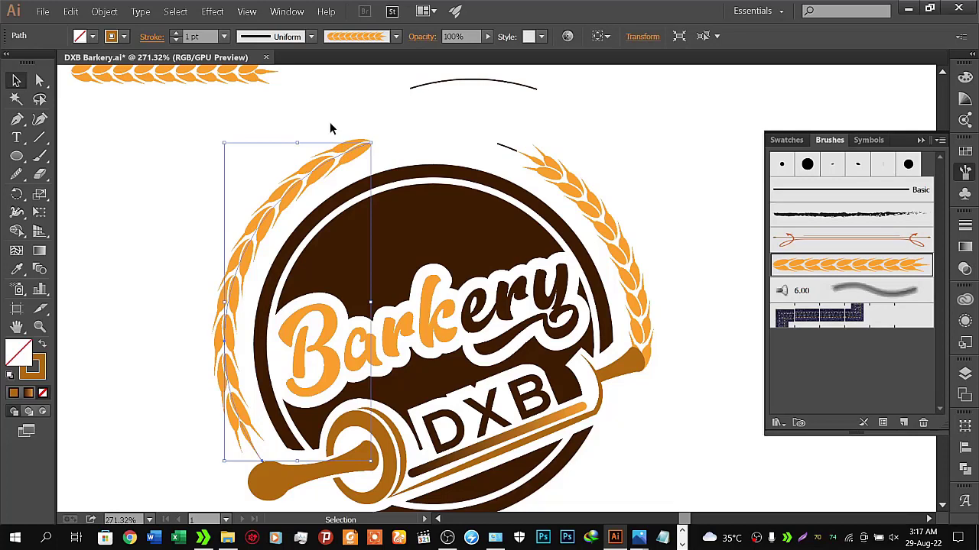
click(328, 125)
click(344, 149)
click(334, 131)
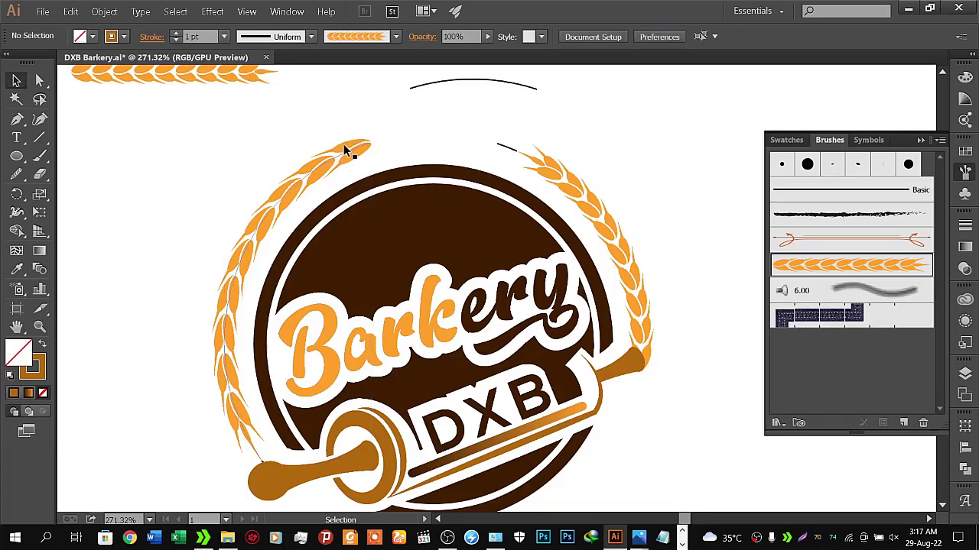
click(346, 150)
Step: Reflect the left wheat stalk across an angled axis of about -16°
right_click(344, 150)
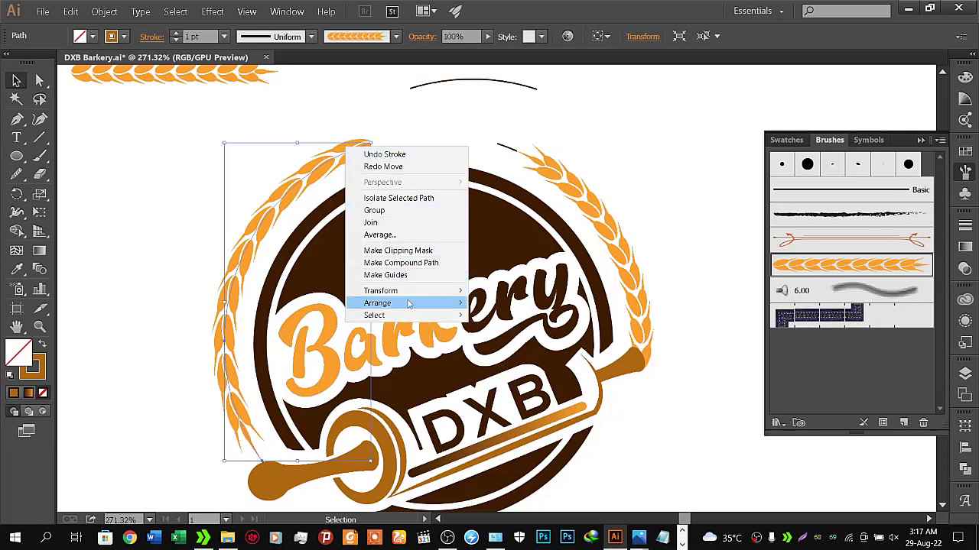
mouse_move(381, 290)
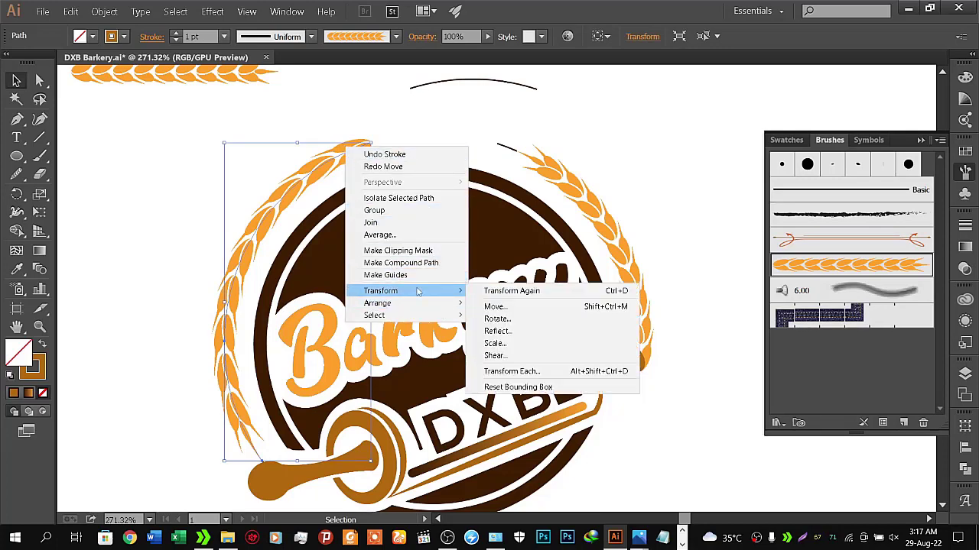
click(514, 334)
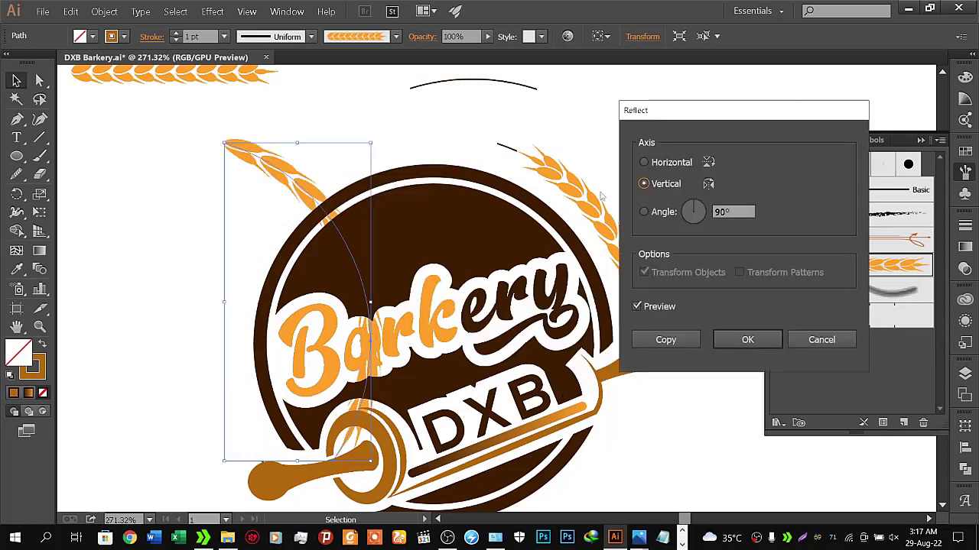
click(644, 162)
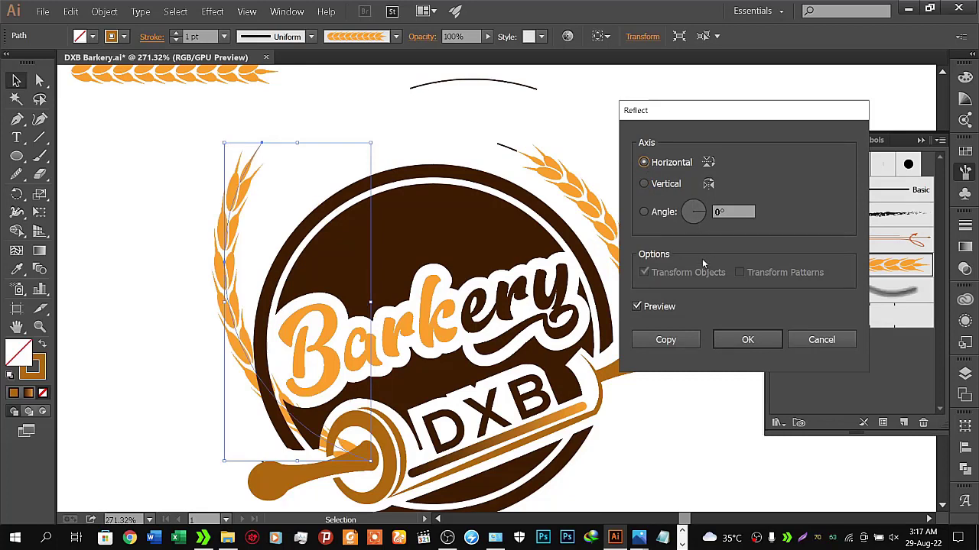
click(696, 215)
drag(697, 214, 696, 215)
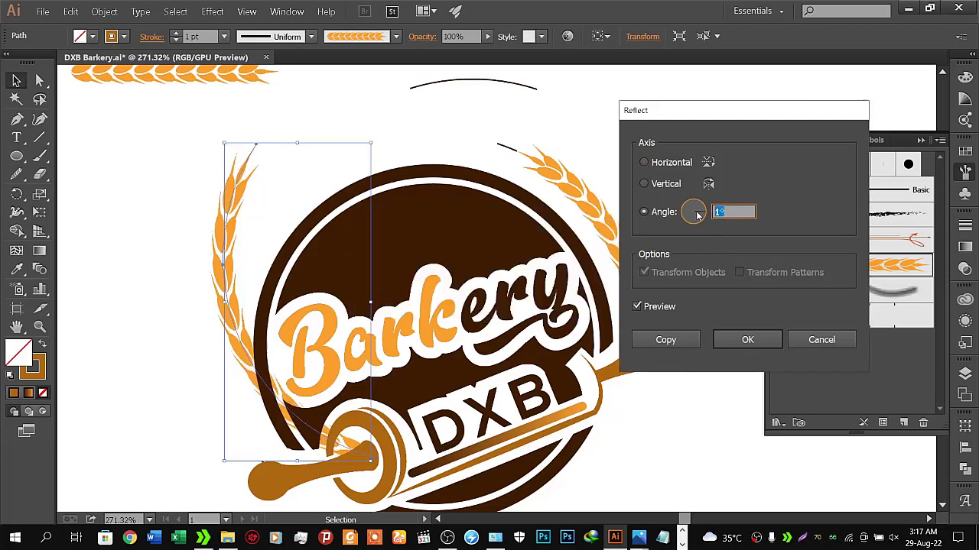
key(Down)
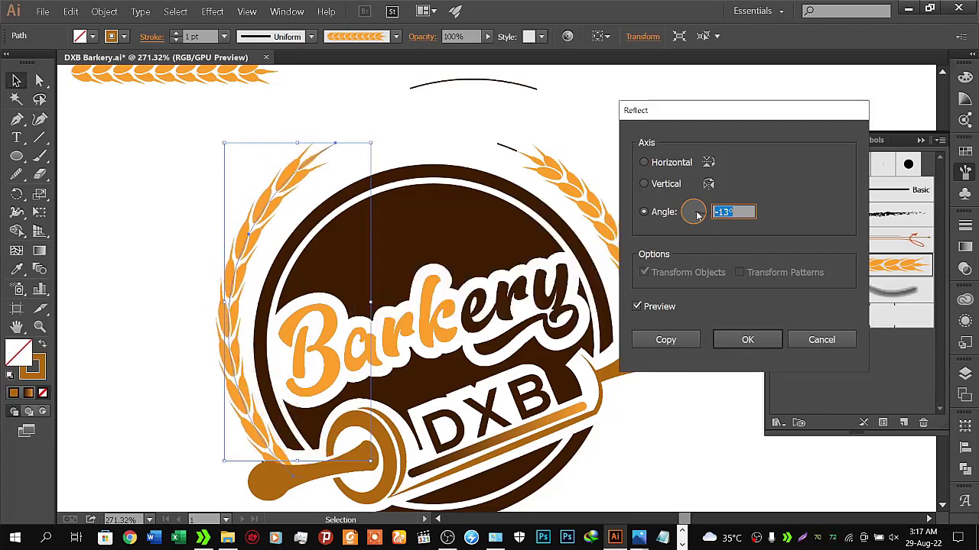
key(Down)
key(Down)
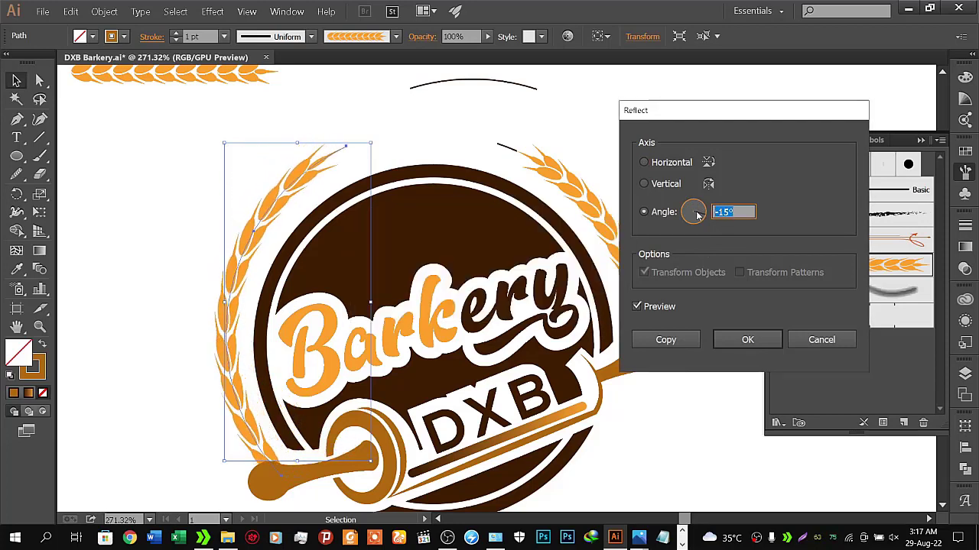
key(Down)
key(Up)
key(Up)
key(Down)
key(Down)
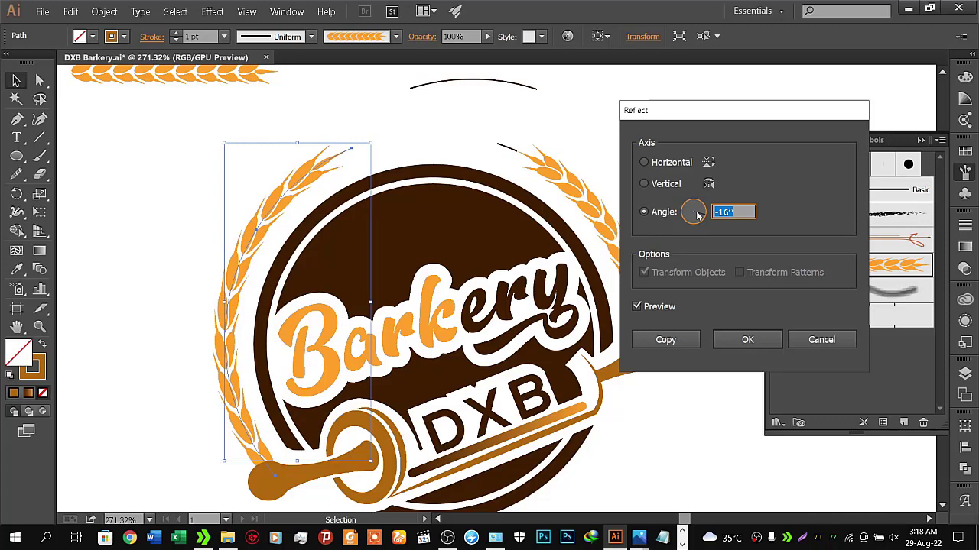
click(747, 340)
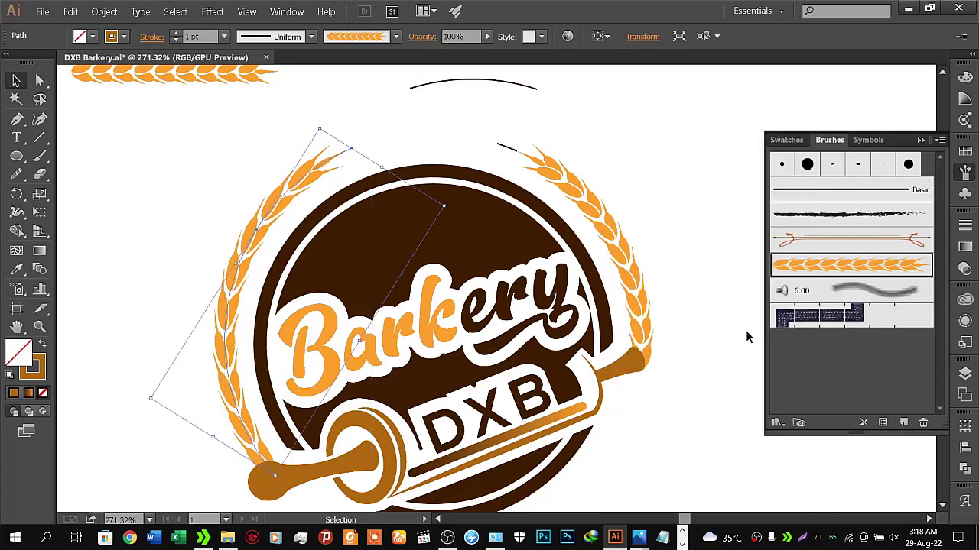
Step: Thicken the left wheat stalk's stroke to 2 pt
click(540, 116)
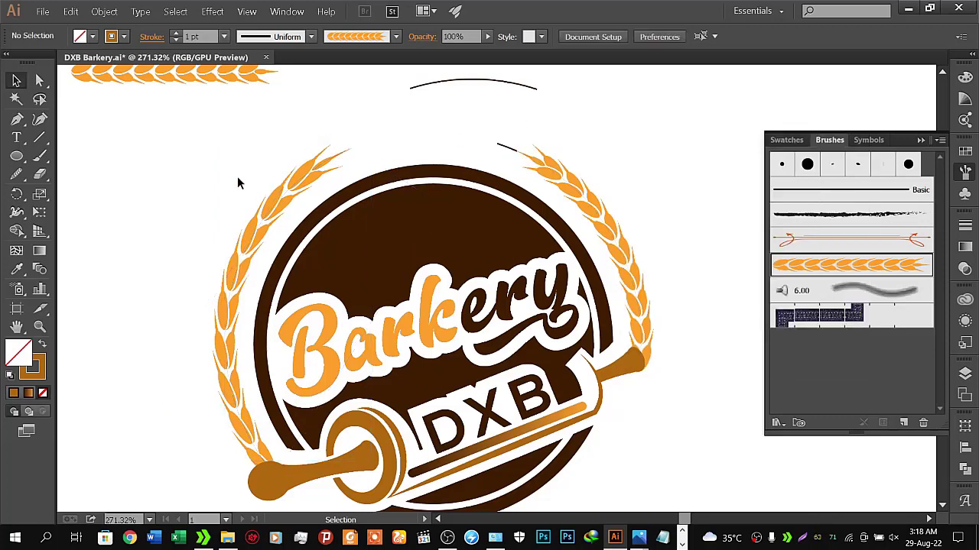
click(274, 201)
click(175, 34)
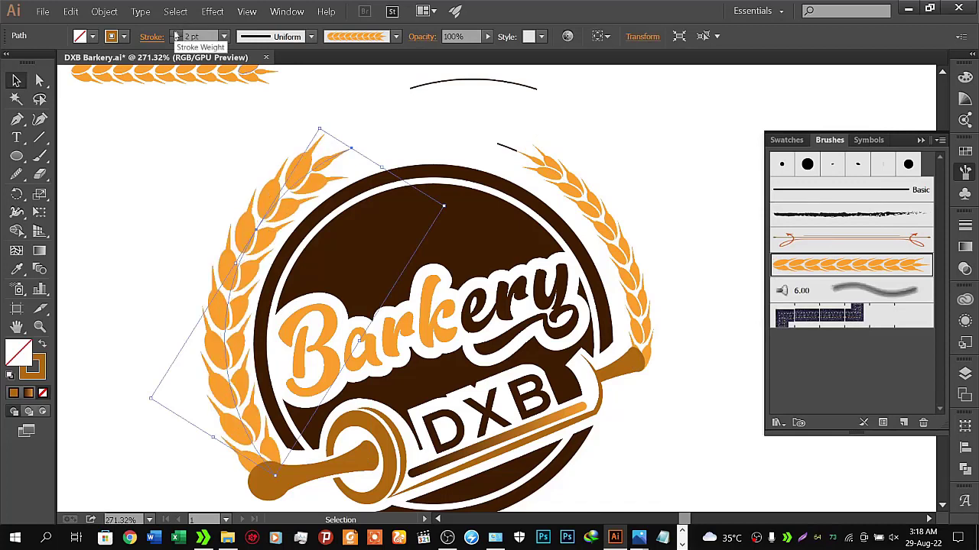
click(149, 153)
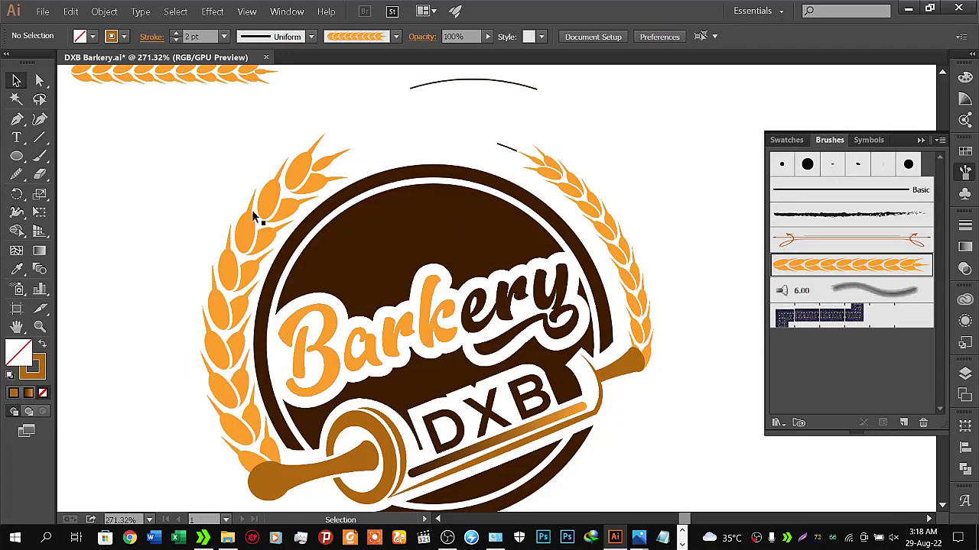
click(252, 235)
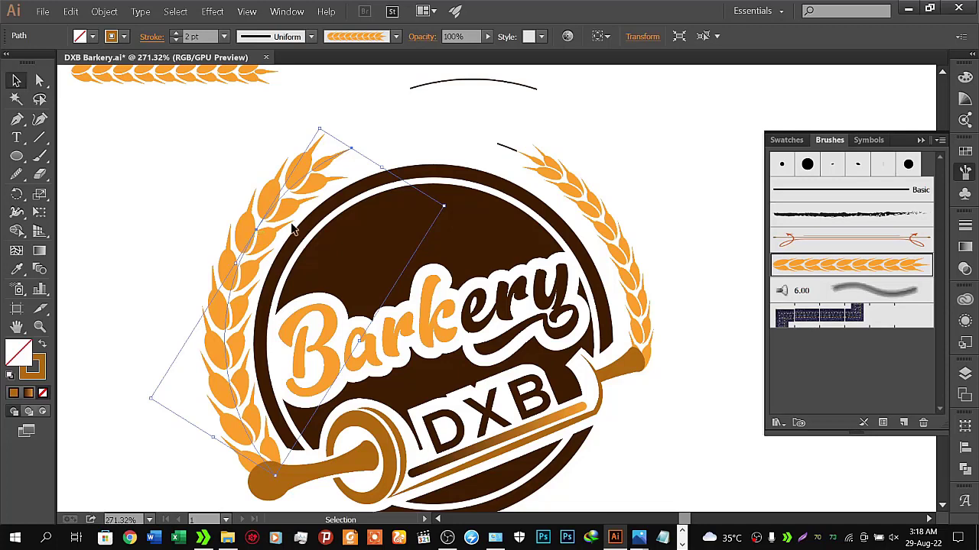
click(195, 204)
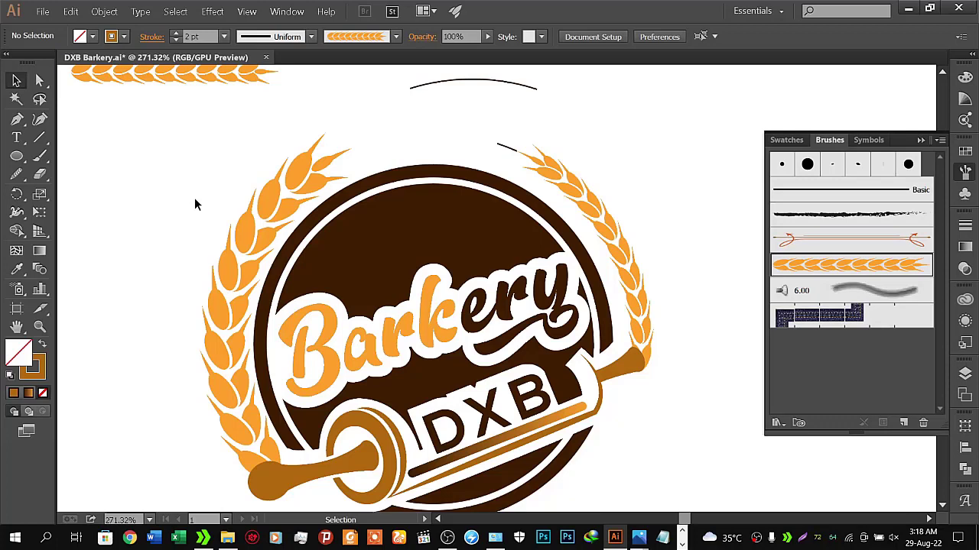
Step: Close the swatches and brushes panel and save DXB Barkery.ai via File > Save
click(919, 141)
click(42, 12)
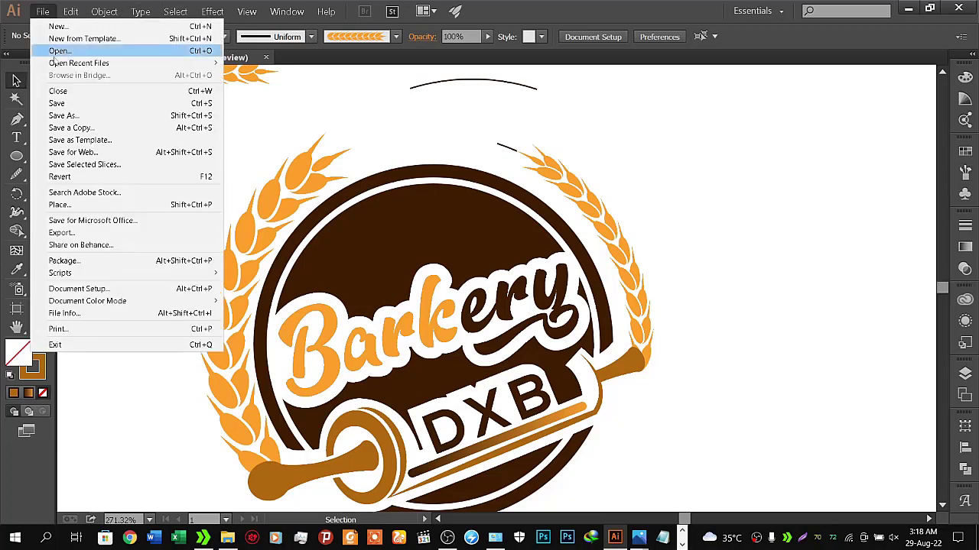
click(67, 102)
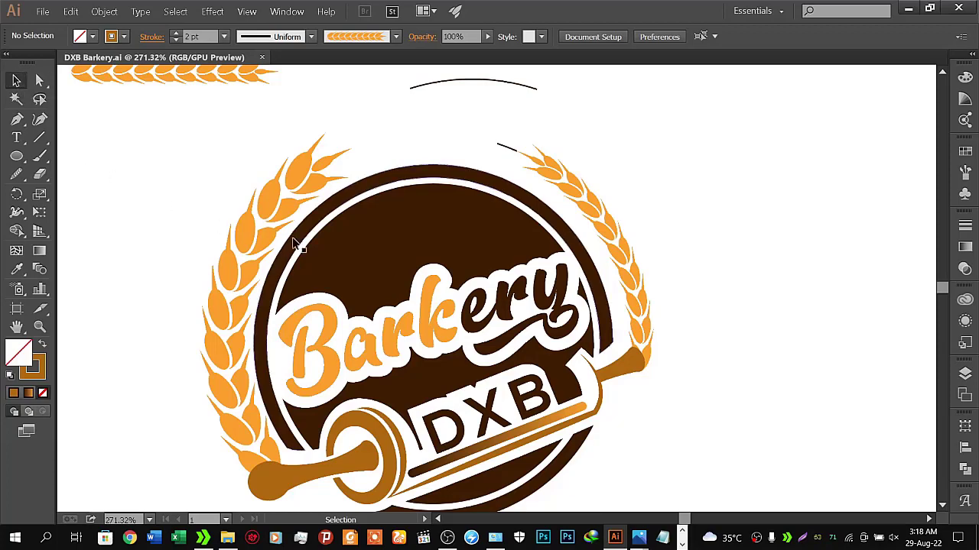
Step: Zoom out and move the stray lower-right arc onto the pasteboard at the left
key(z)
alt+click(473, 261)
alt+click(422, 267)
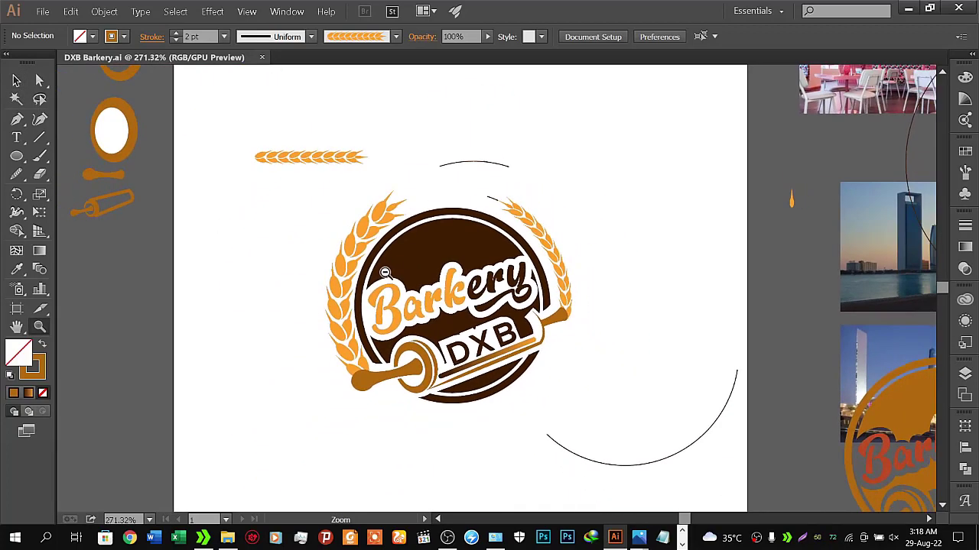
alt+click(320, 282)
drag(319, 282, 338, 275)
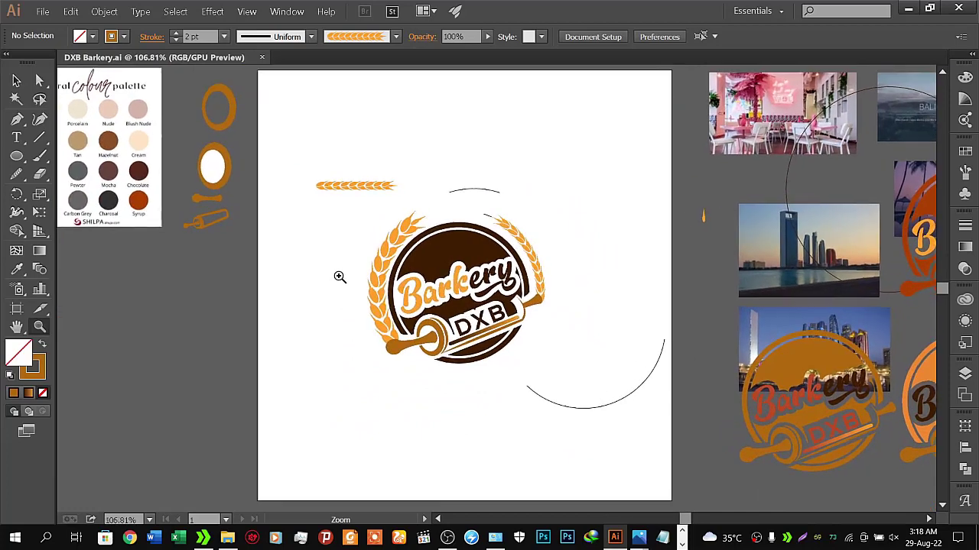
click(15, 81)
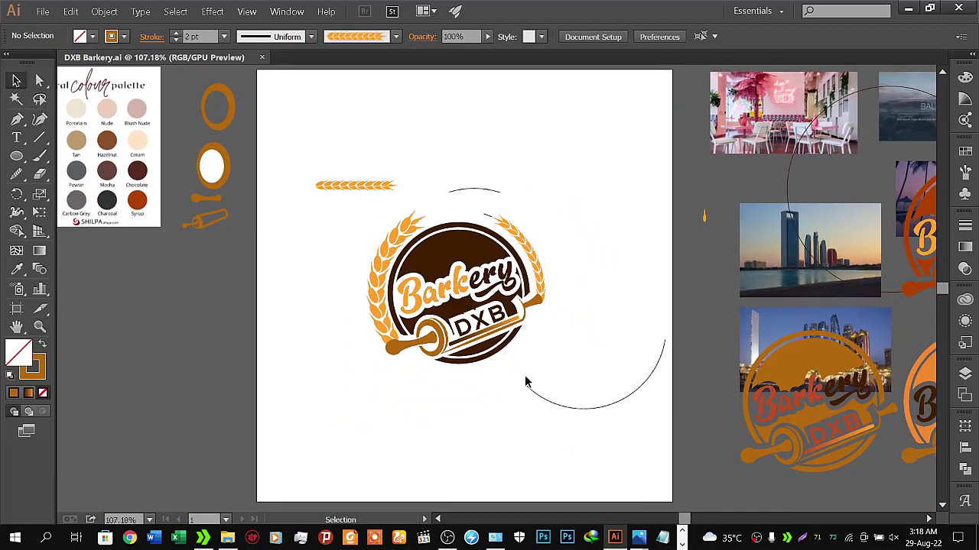
click(583, 408)
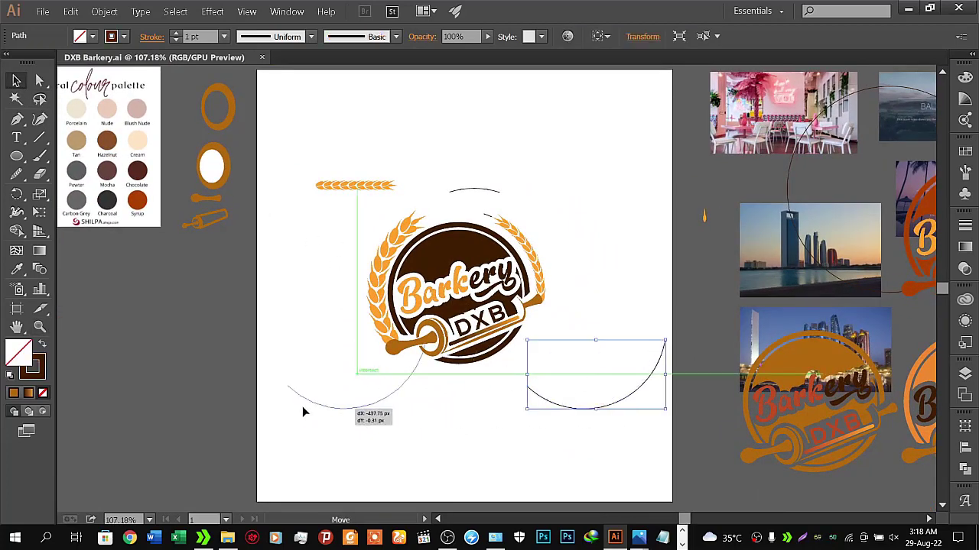
drag(587, 415, 139, 330)
Step: Move the small arc above the logo off the artboard, undoing an accidental stretch
click(461, 188)
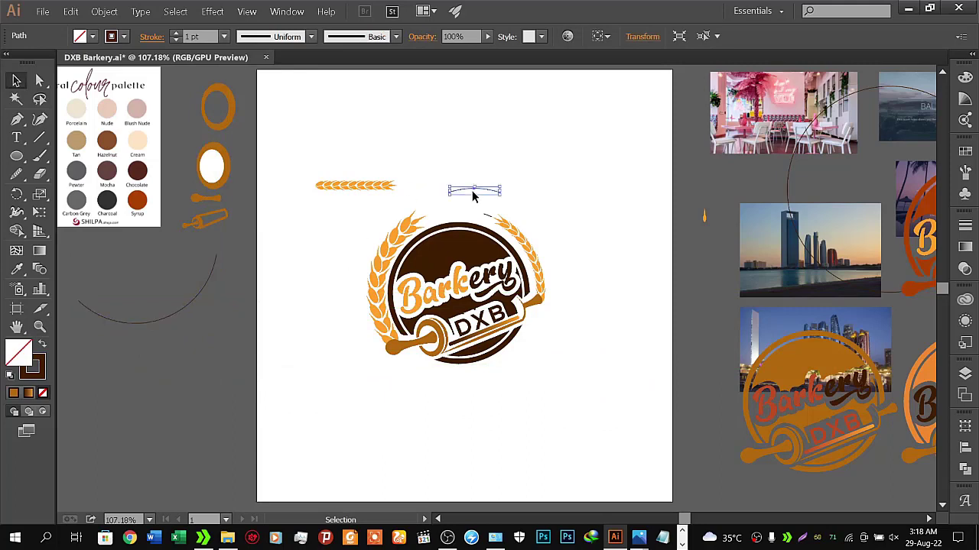
drag(447, 201, 166, 354)
key(ctrl+z)
mouse_move(464, 193)
mouse_down()
mouse_move(184, 363)
mouse_move(150, 373)
mouse_up()
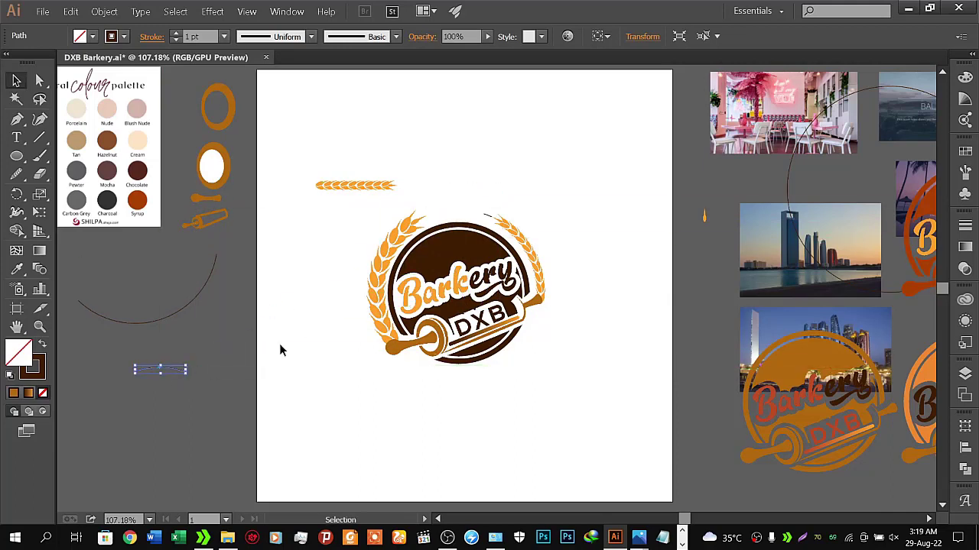
click(280, 348)
Step: Move the wheat strip onto the left pasteboard and zoom back in on the badge
click(360, 187)
drag(360, 187, 142, 371)
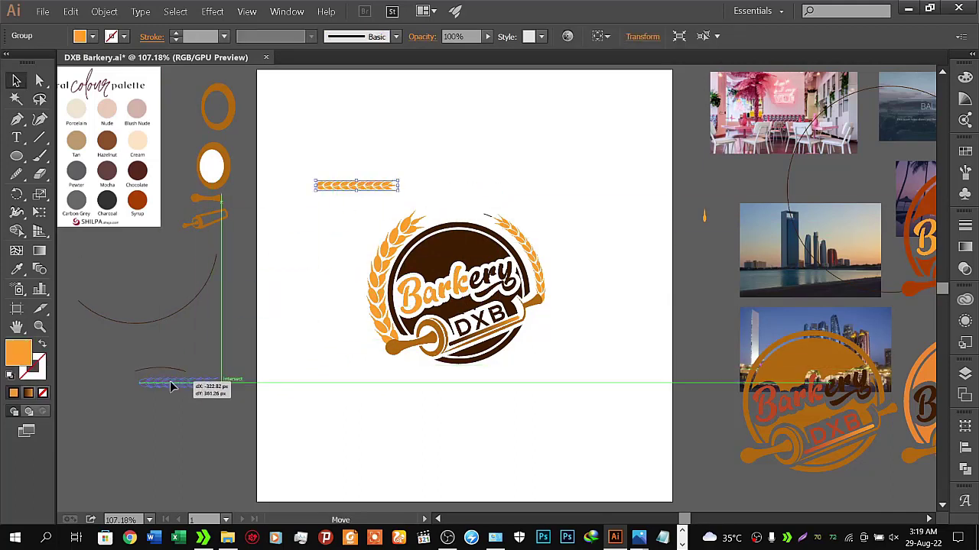
click(281, 406)
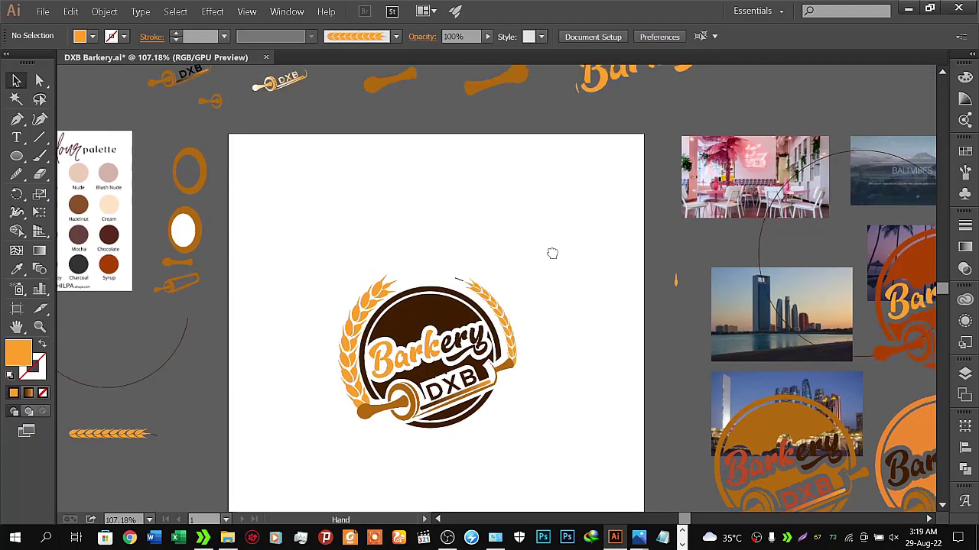
mouse_move(581, 186)
mouse_down()
mouse_move(538, 204)
mouse_move(544, 188)
mouse_up()
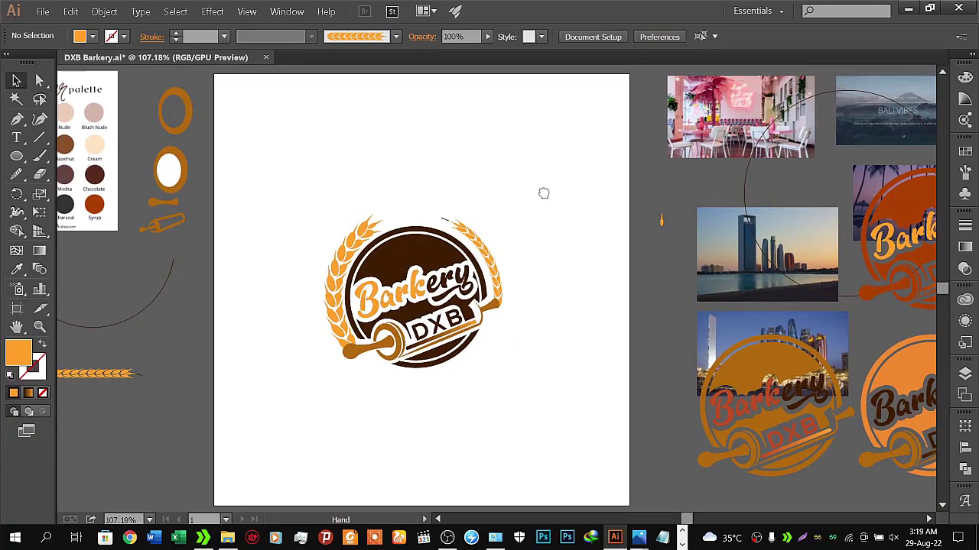
key(z)
click(396, 324)
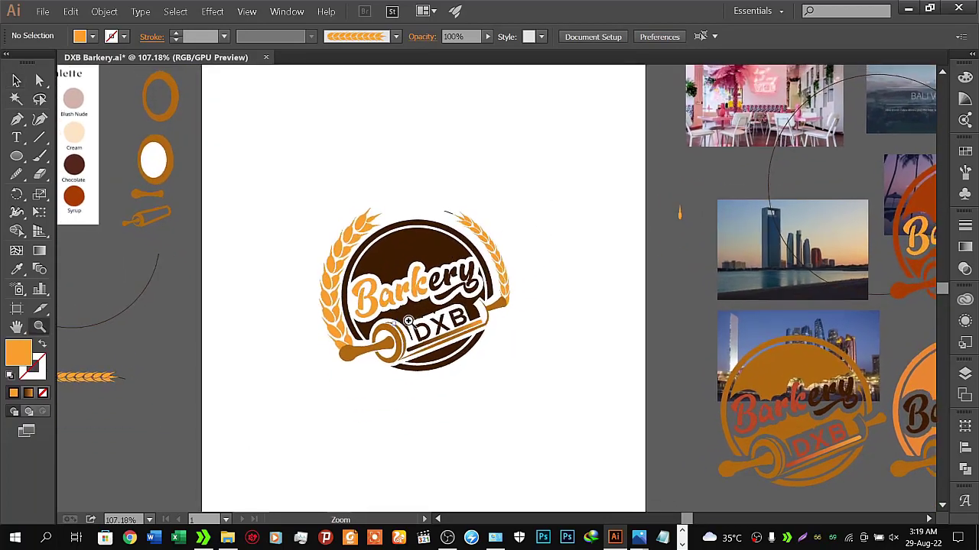
mouse_move(441, 310)
mouse_down()
mouse_move(483, 298)
mouse_move(545, 186)
mouse_move(468, 323)
mouse_up()
Step: Delete the stray short line above the badge
click(17, 81)
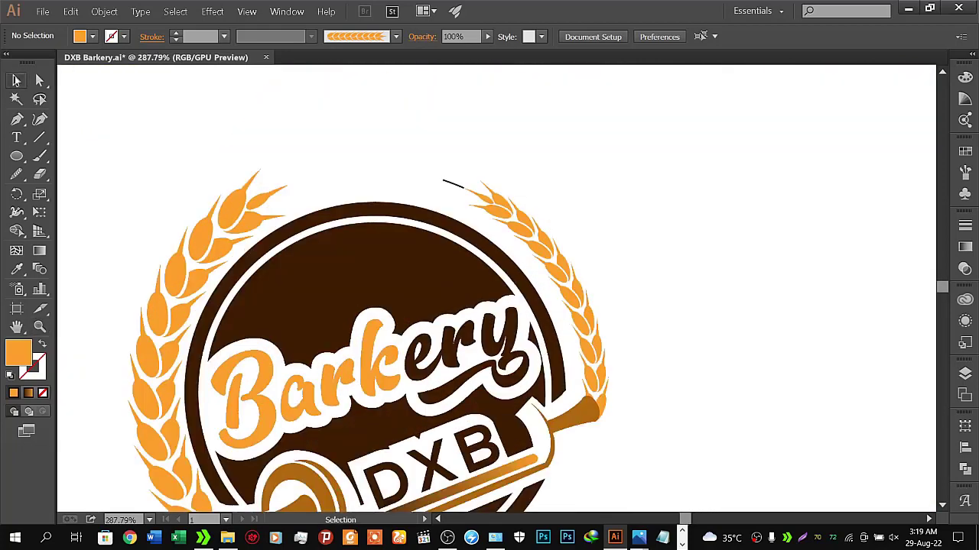
click(449, 186)
key(Delete)
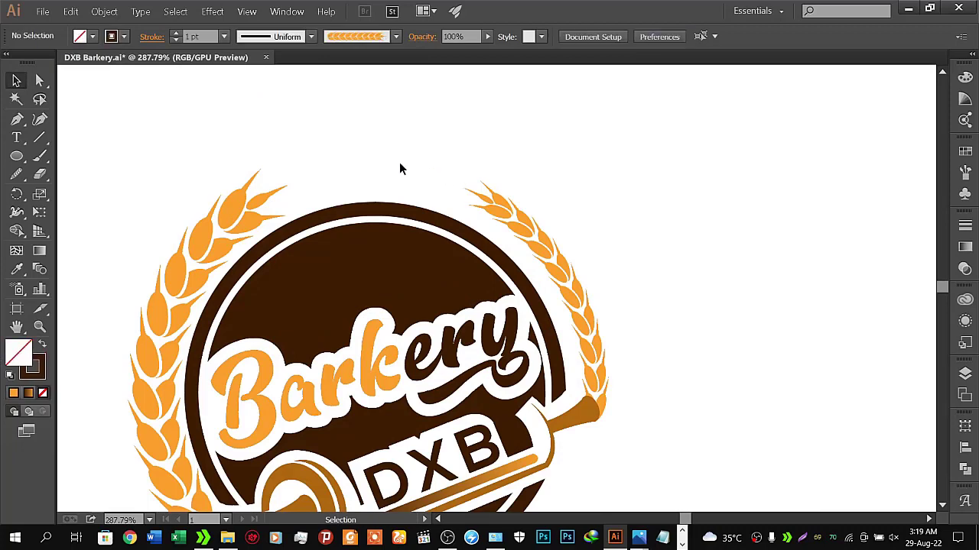
Step: Try a 2 pt stroke on the right wheat sprig, then undo it
click(517, 234)
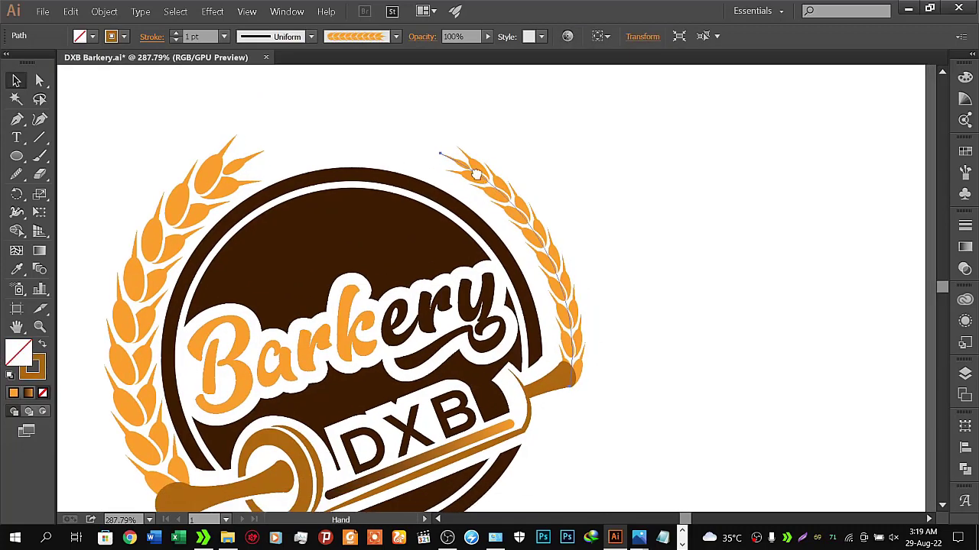
mouse_move(515, 236)
mouse_down()
mouse_move(473, 164)
mouse_move(490, 175)
mouse_up()
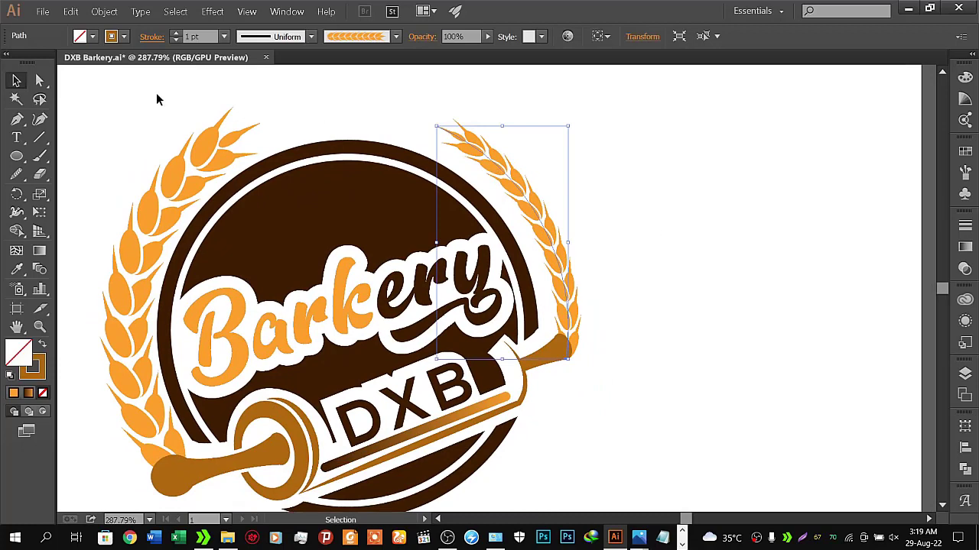
click(175, 36)
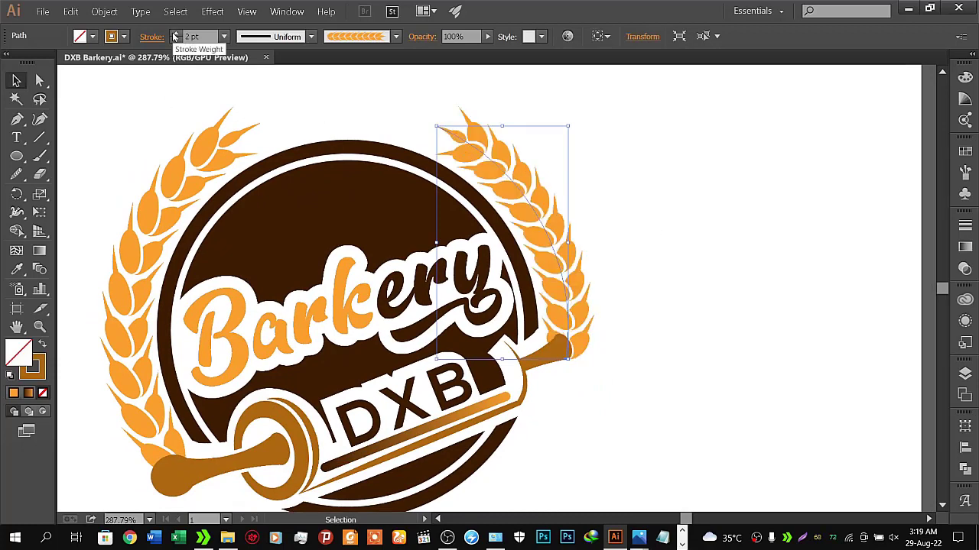
click(134, 116)
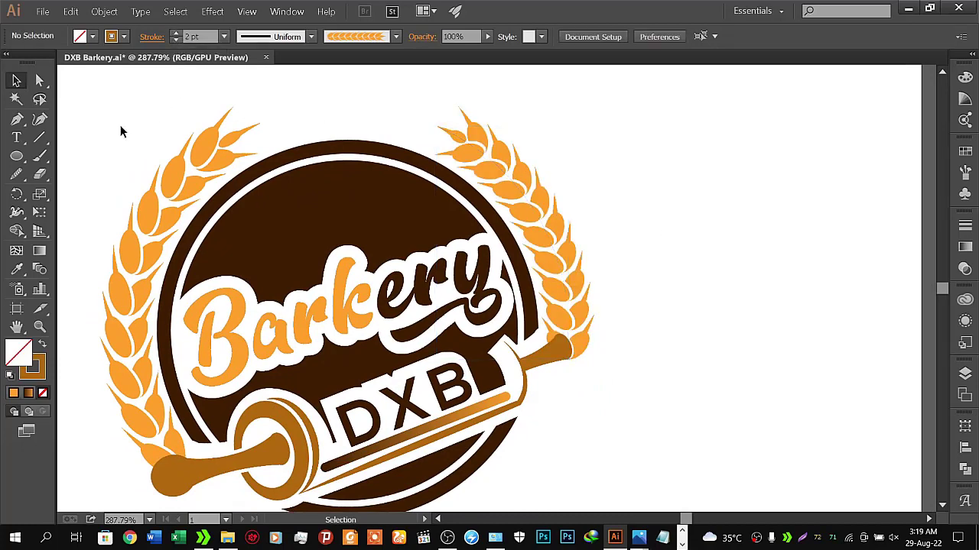
key(z)
mouse_move(469, 263)
mouse_down()
mouse_move(355, 268)
mouse_move(446, 245)
mouse_up()
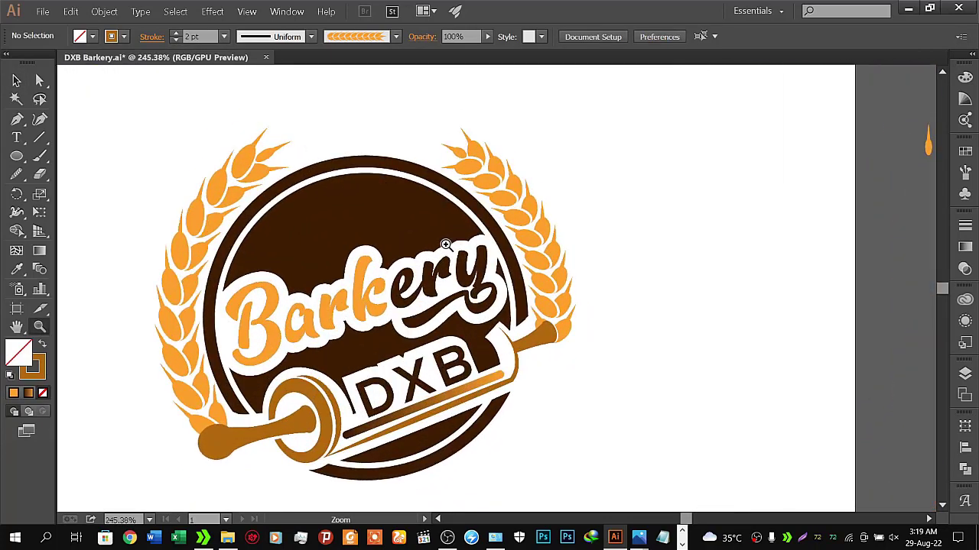
drag(446, 245, 433, 244)
key(ctrl+z)
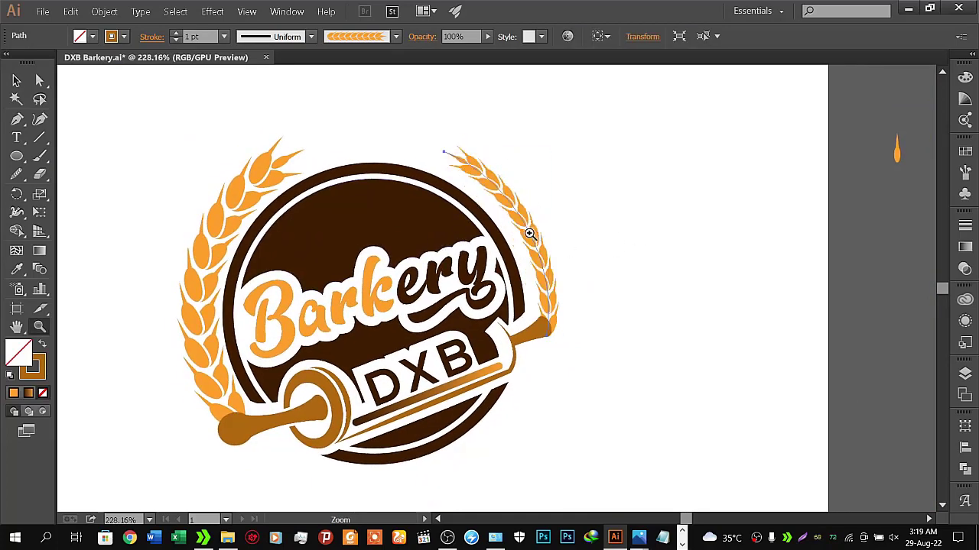
Step: Stretch the right wheat sprig slightly wider on its left and right sides
key(v)
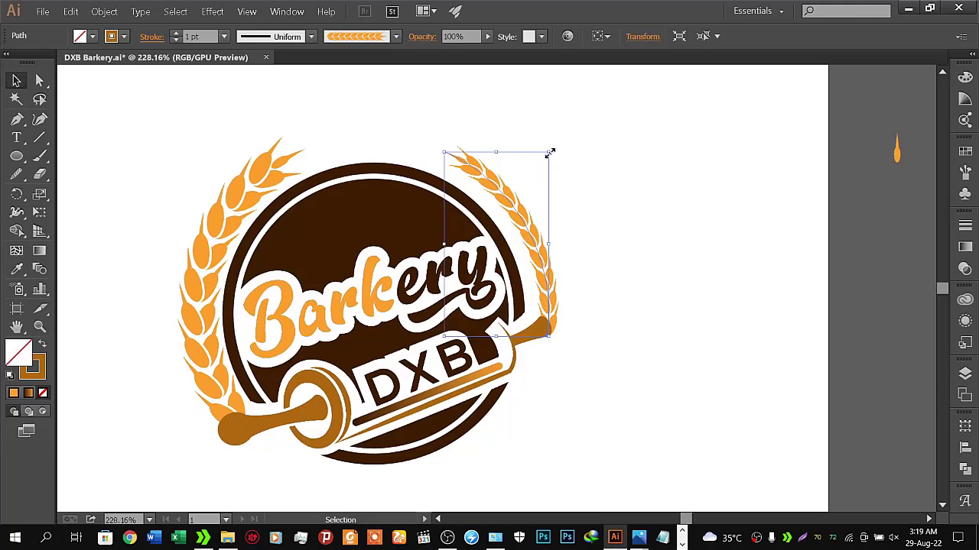
drag(548, 154, 558, 138)
key(a)
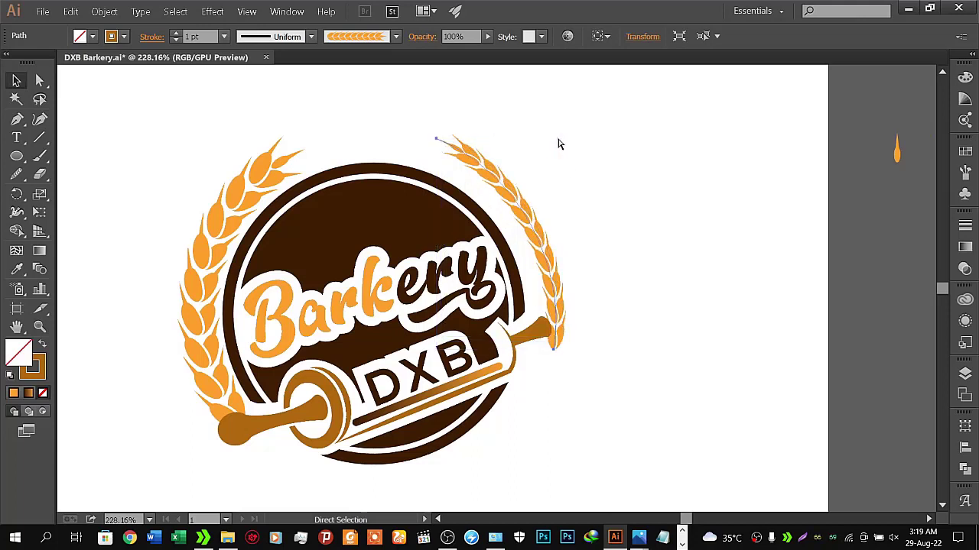
key(ctrl+z)
drag(550, 244, 558, 244)
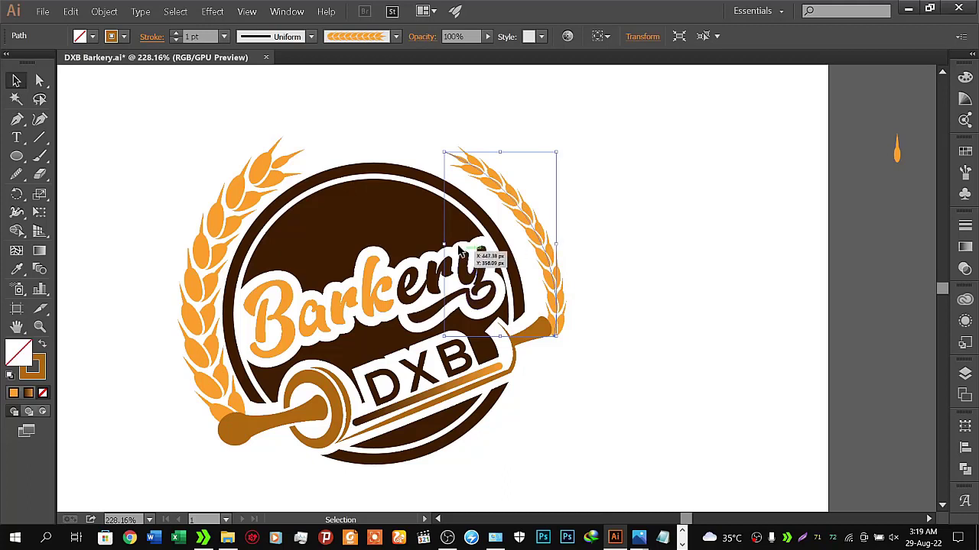
drag(445, 245, 428, 245)
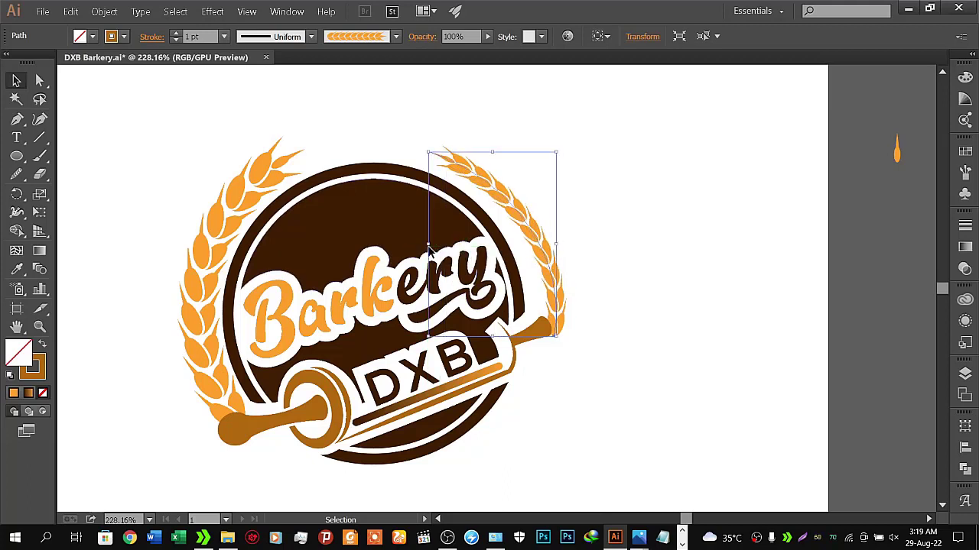
key(a)
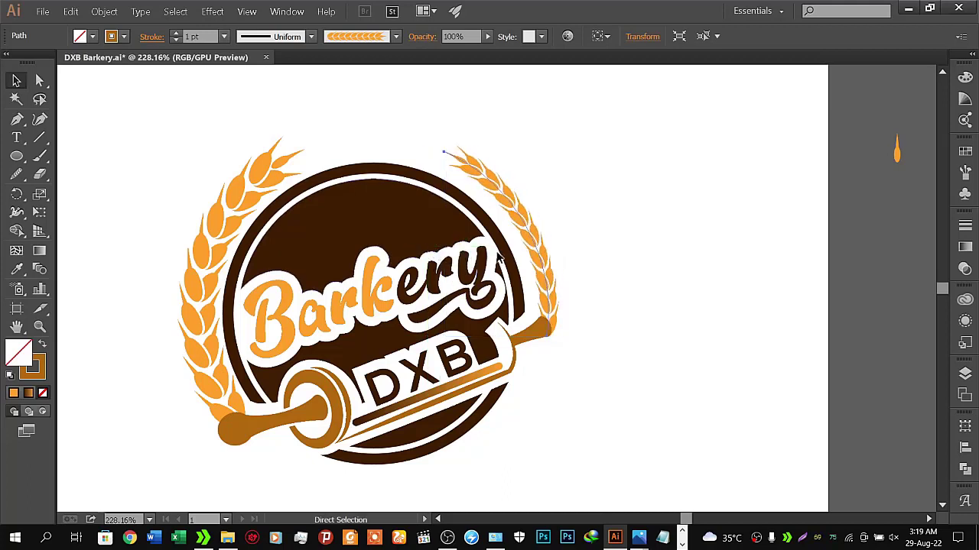
key(v)
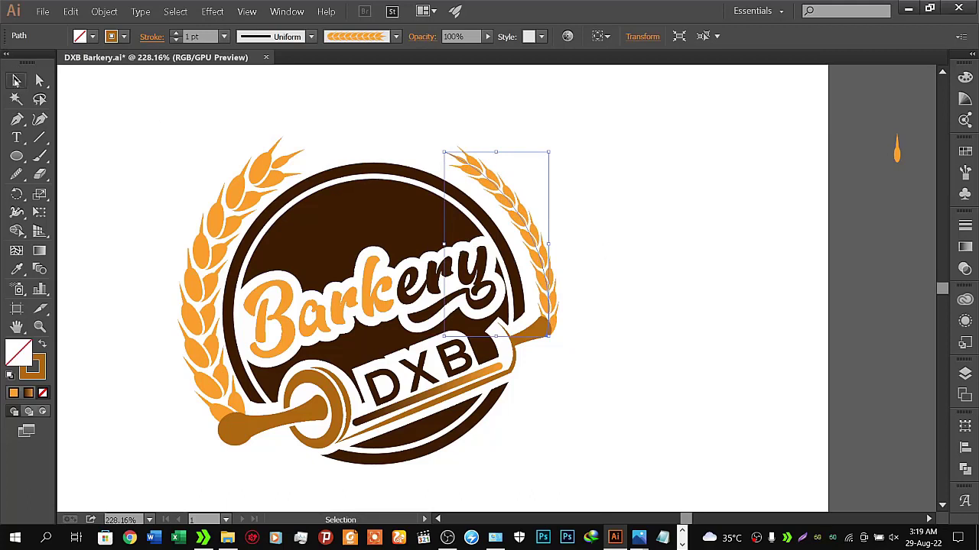
click(98, 112)
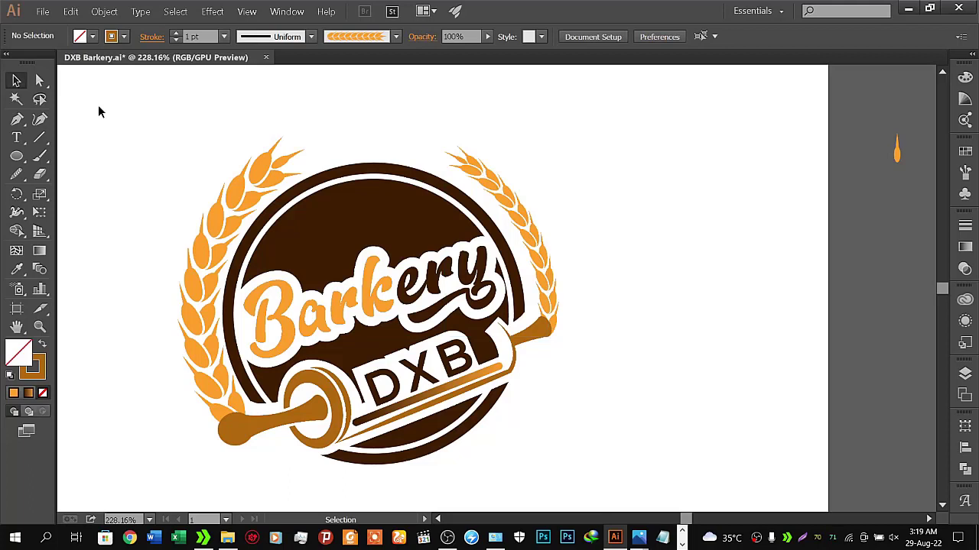
Step: Nudge the left wheat branch into place with the arrow keys and tilt it slightly
click(222, 412)
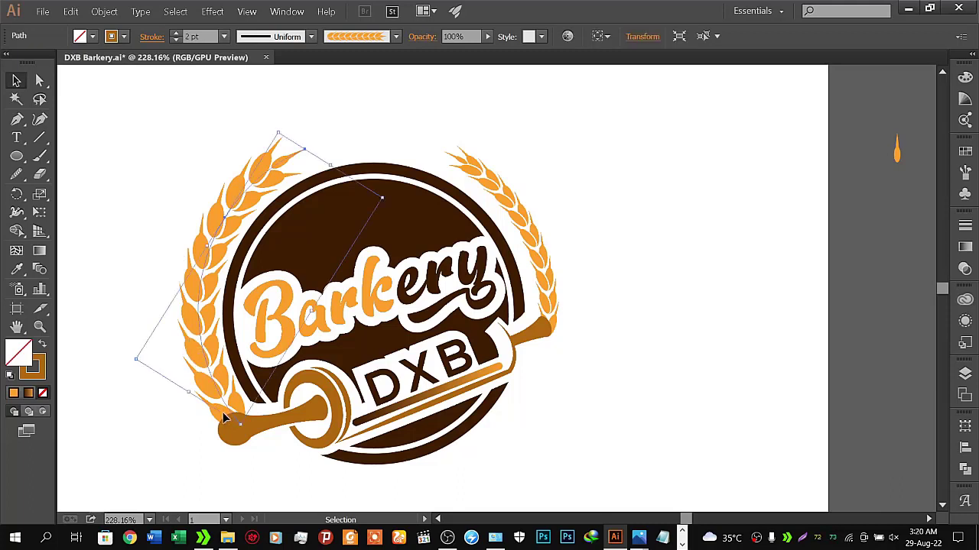
key(Left)
key(Left)
key(Left)
key(Left)
key(Left)
key(Left)
key(Left)
key(Left)
key(Left)
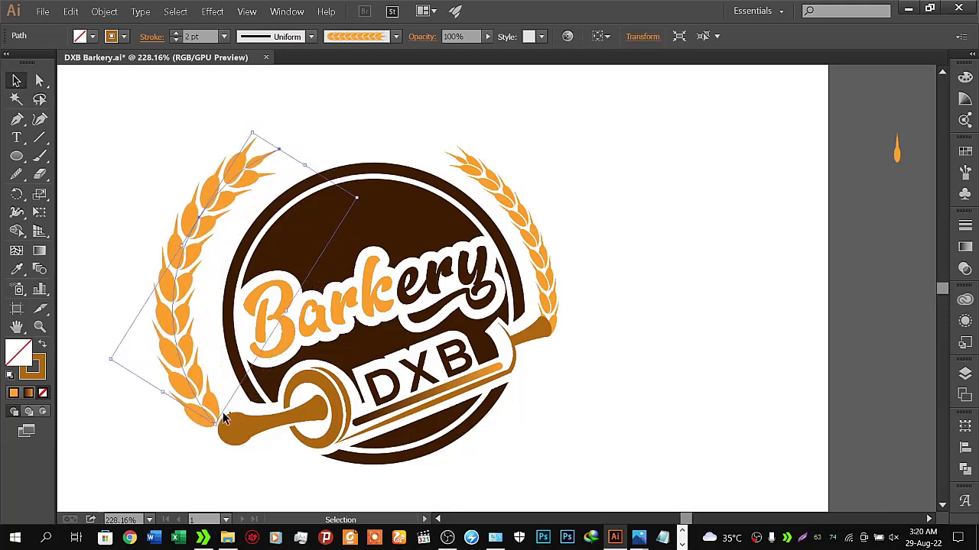
key(Left)
key(Left)
key(Left)
key(Right)
key(Right)
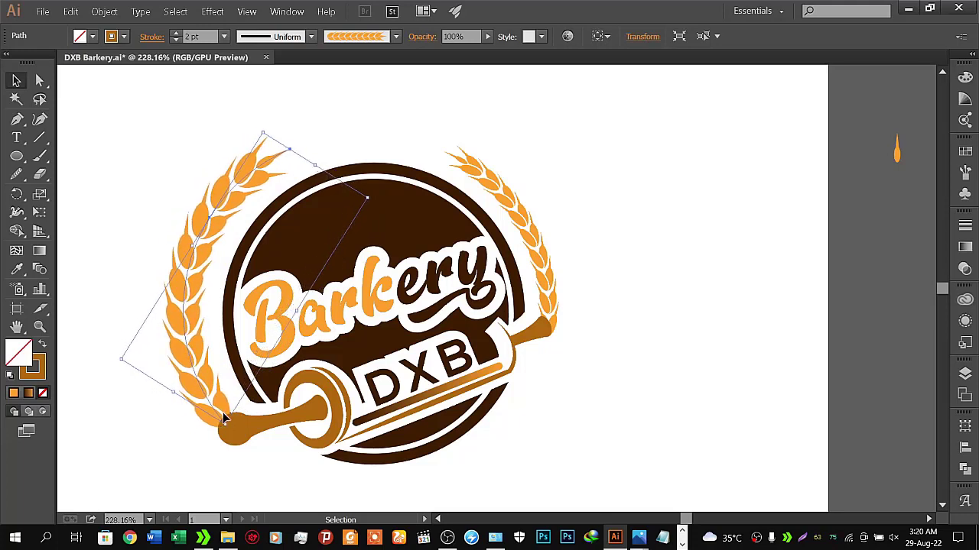
key(Right)
key(Right)
key(Up)
key(Up)
key(Up)
key(Up)
key(Up)
key(Up)
key(Up)
key(Right)
key(Right)
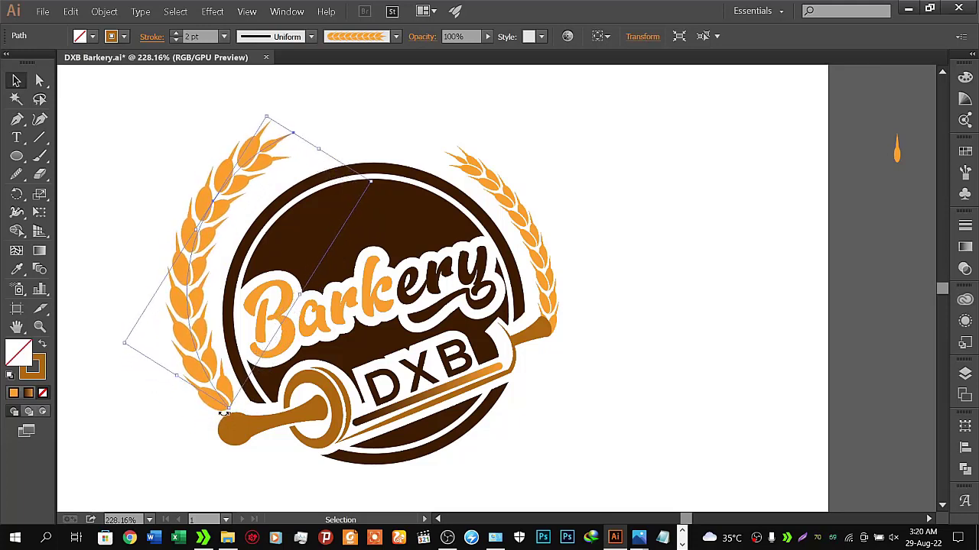
key(Up)
key(Up)
key(Up)
key(Up)
key(Up)
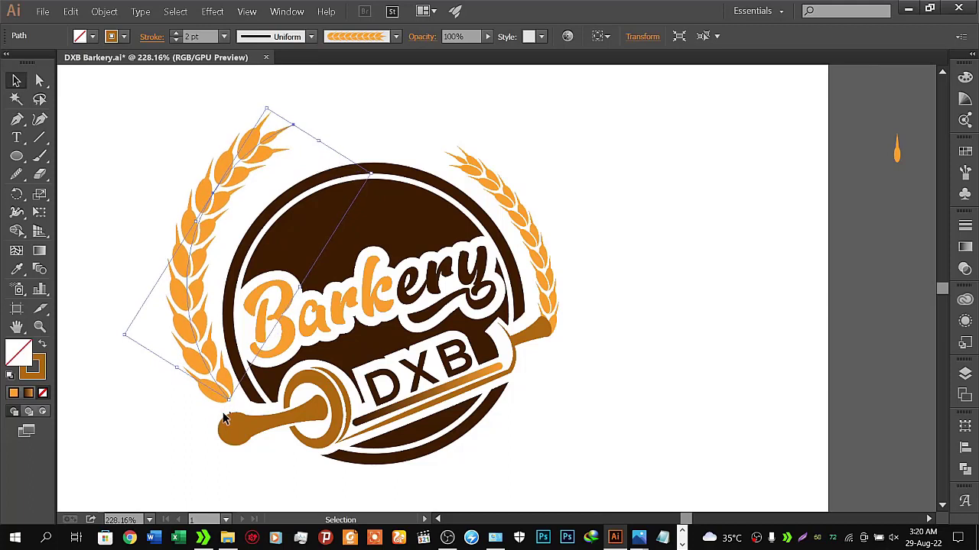
key(Up)
key(Down)
key(Down)
key(Down)
key(Down)
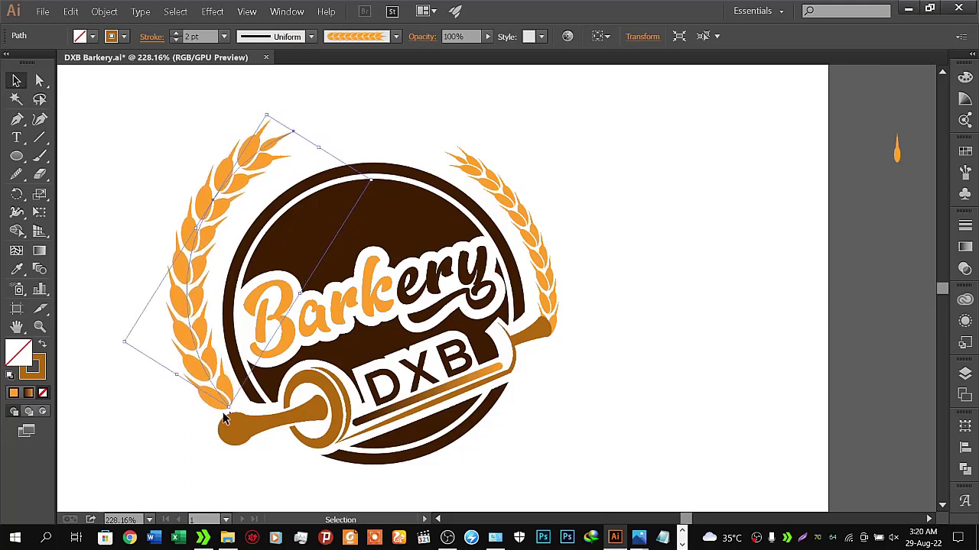
key(Down)
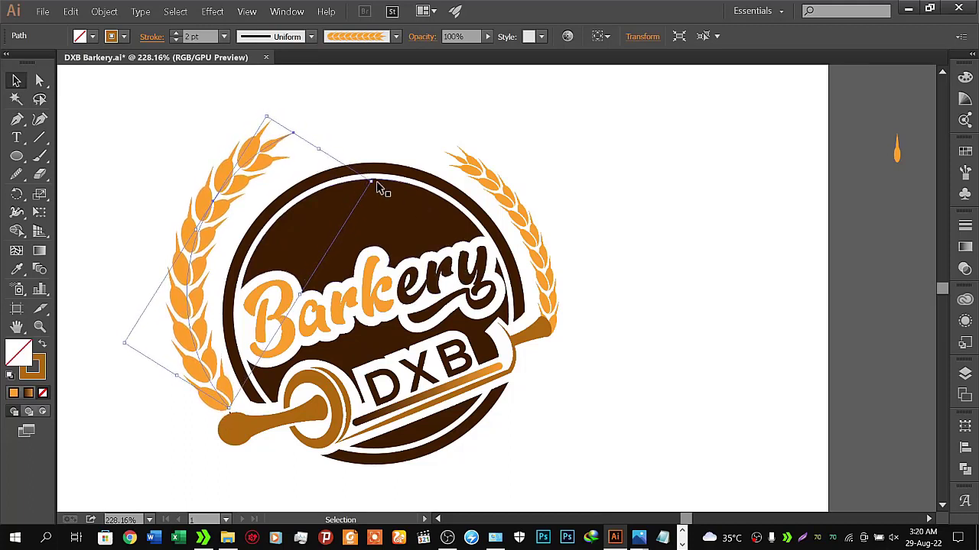
drag(378, 185, 390, 199)
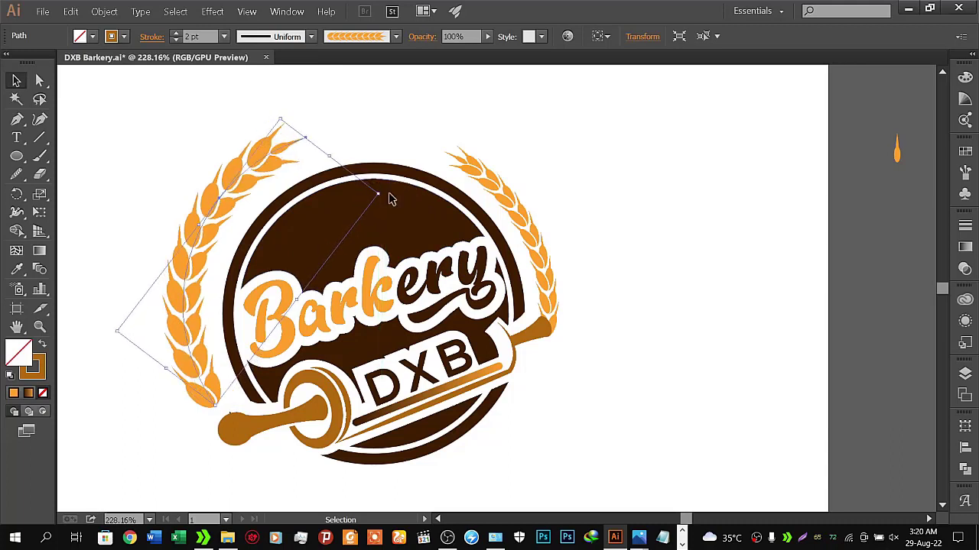
click(653, 233)
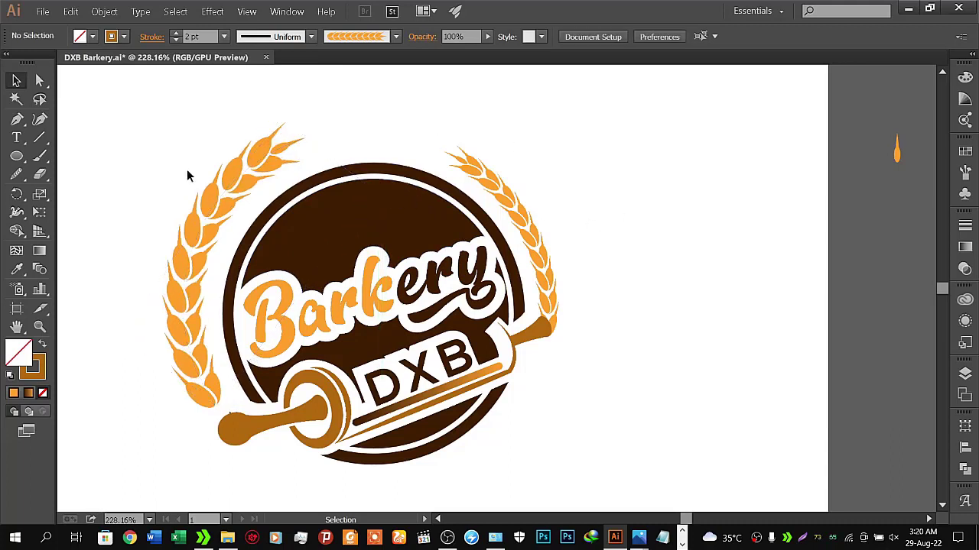
Step: Fine-tune the left wheat branch's position, shifting it right and down
click(195, 293)
key(Right)
key(Right)
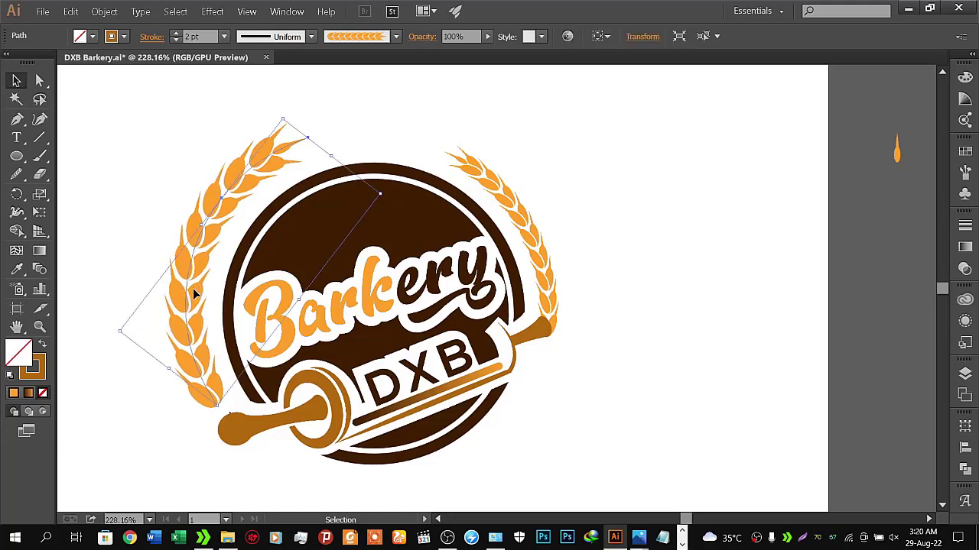
key(Right)
key(Right)
key(Right)
key(Right)
key(Right)
key(Right)
key(Down)
key(Down)
key(Down)
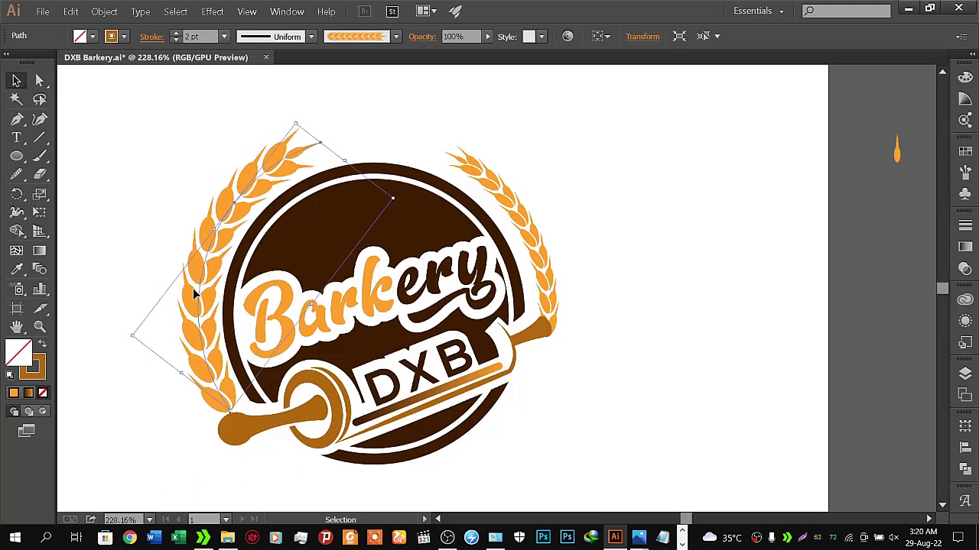
key(Down)
key(Left)
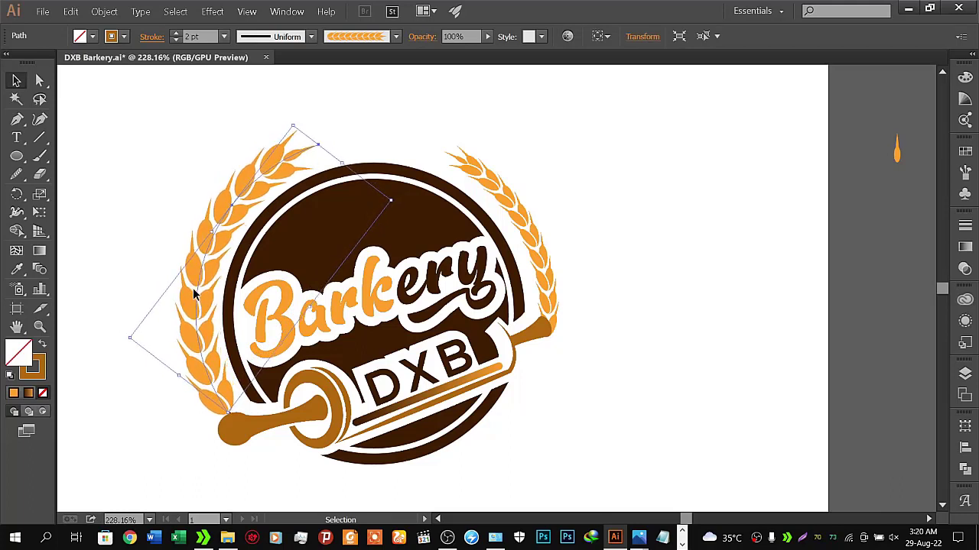
key(Right)
click(160, 184)
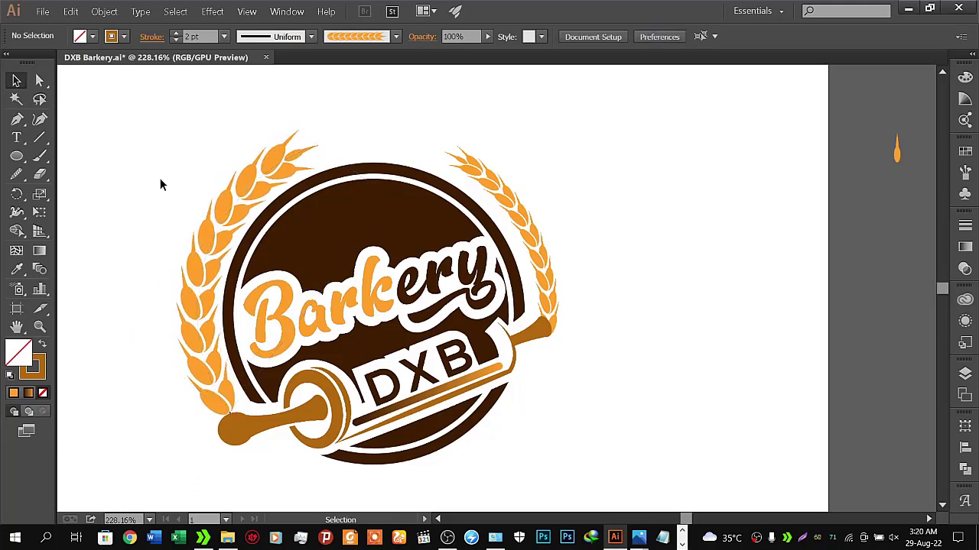
Step: Zoom in on the logo's lower-left and nudge the left wheat up and left
key(z)
drag(295, 389, 340, 367)
mouse_move(287, 333)
mouse_down()
mouse_move(350, 356)
mouse_move(327, 324)
mouse_up()
click(17, 80)
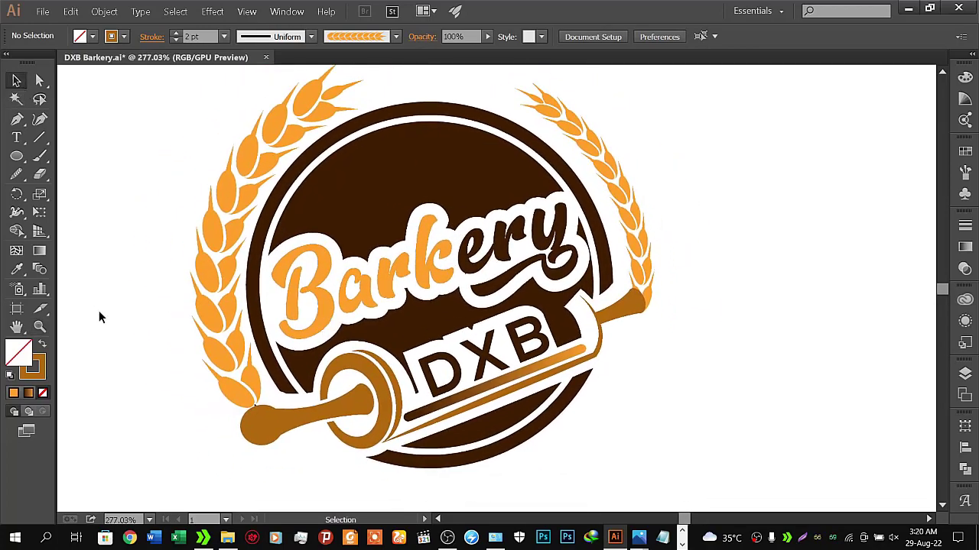
click(240, 385)
key(Left)
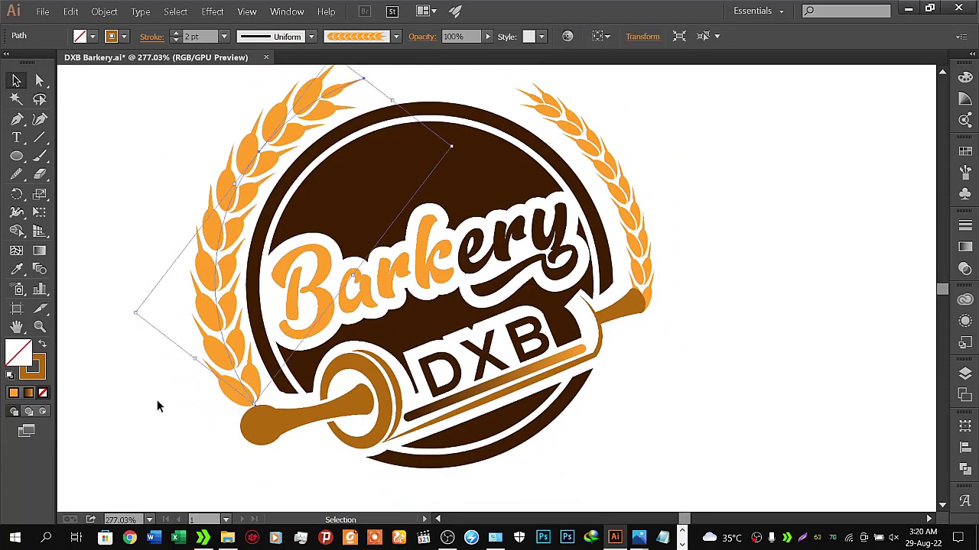
key(Up)
click(157, 401)
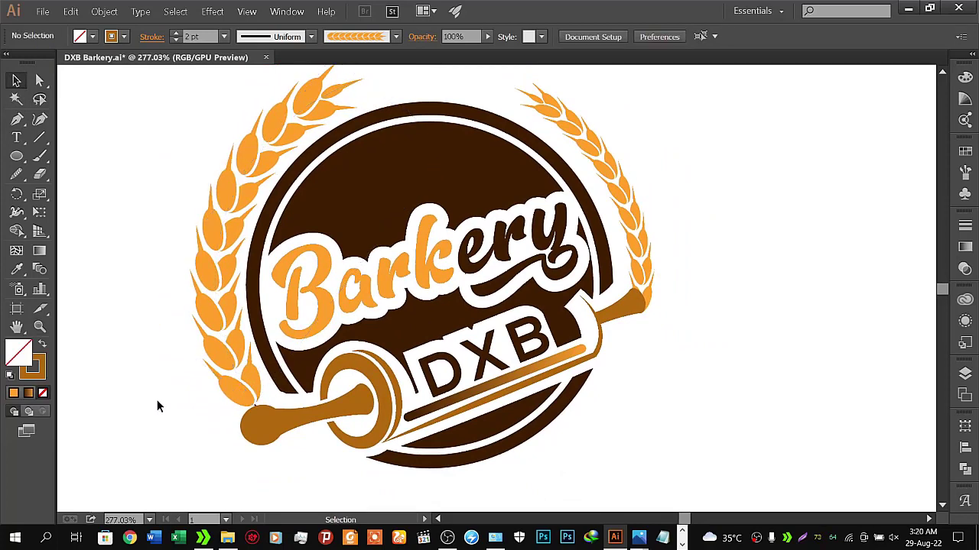
Step: Magnify the wheat-handle junction, try erasing the overlap there, then undo it
key(z)
click(252, 419)
drag(252, 420, 421, 323)
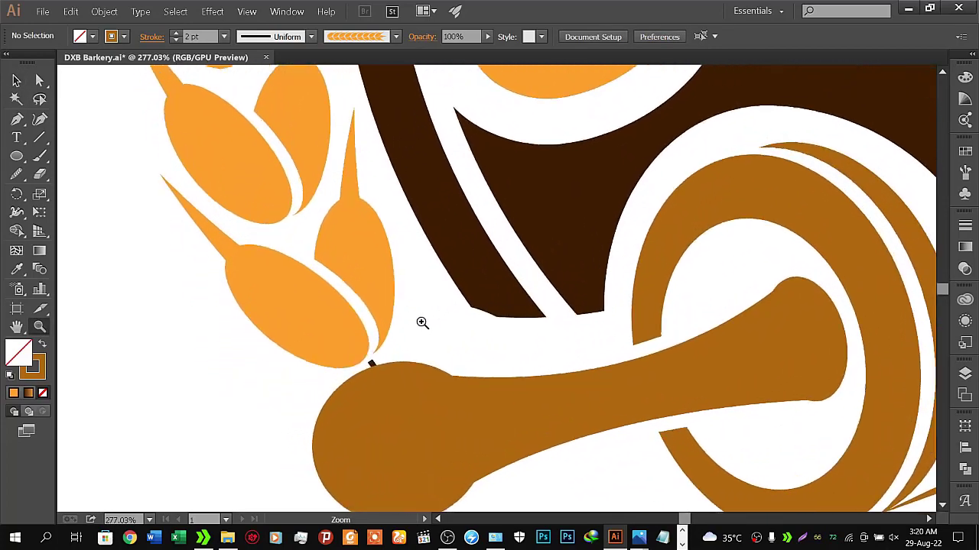
click(15, 80)
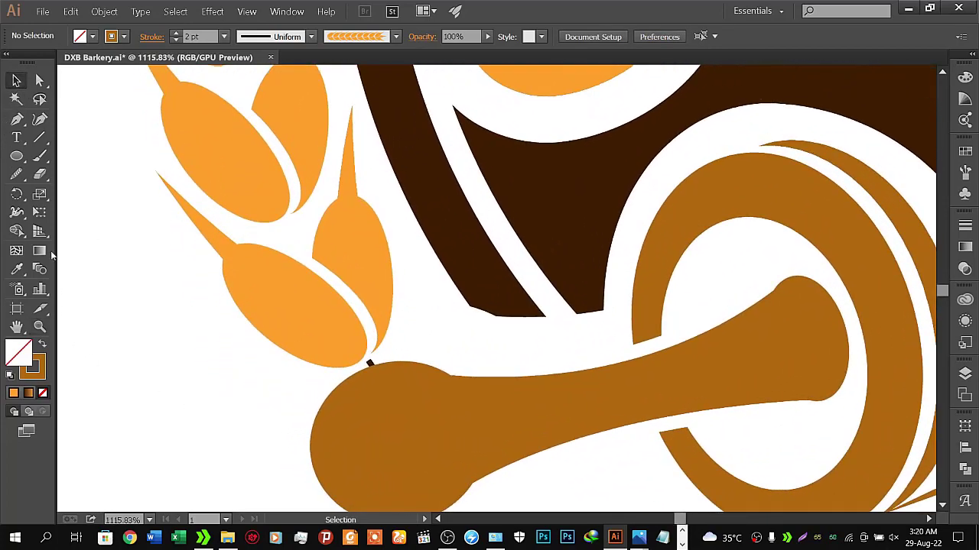
click(40, 173)
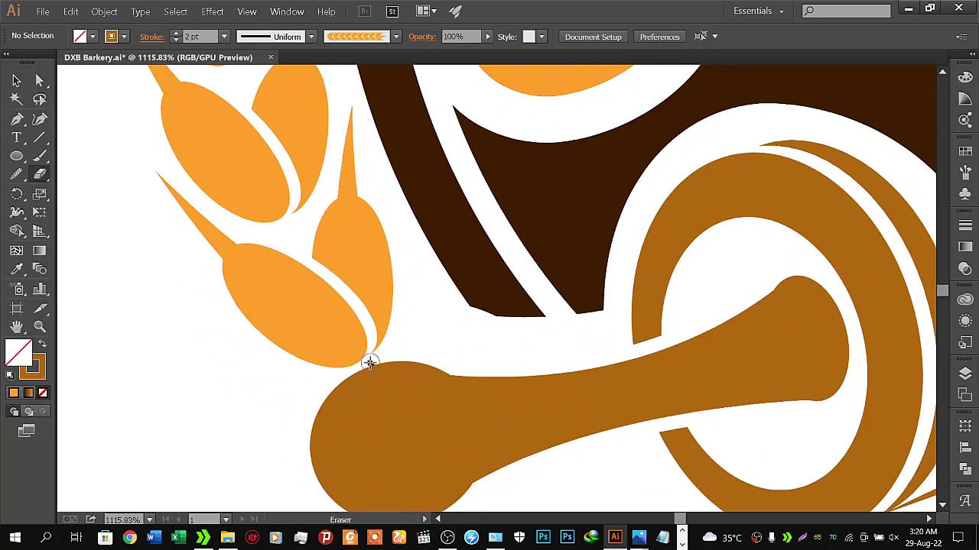
click(369, 362)
key(v)
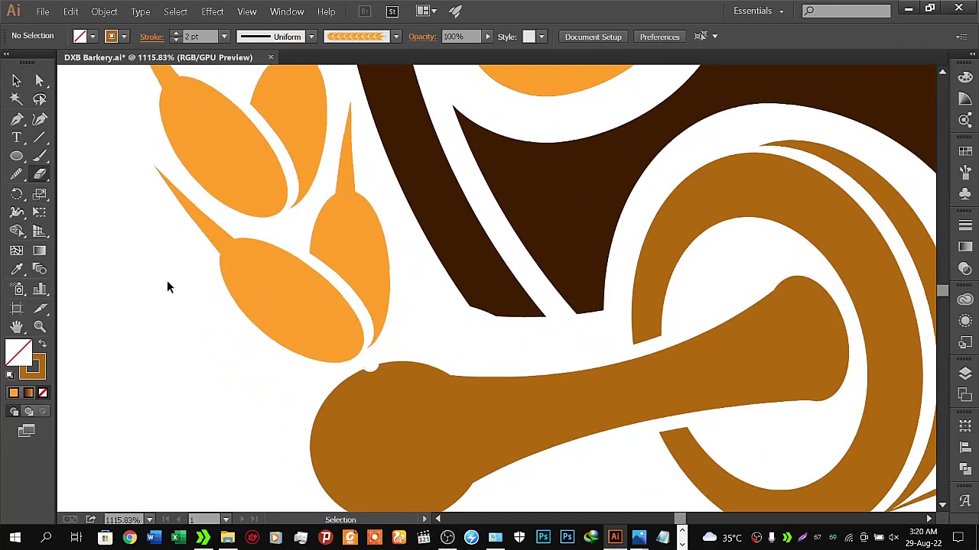
key(ctrl+z)
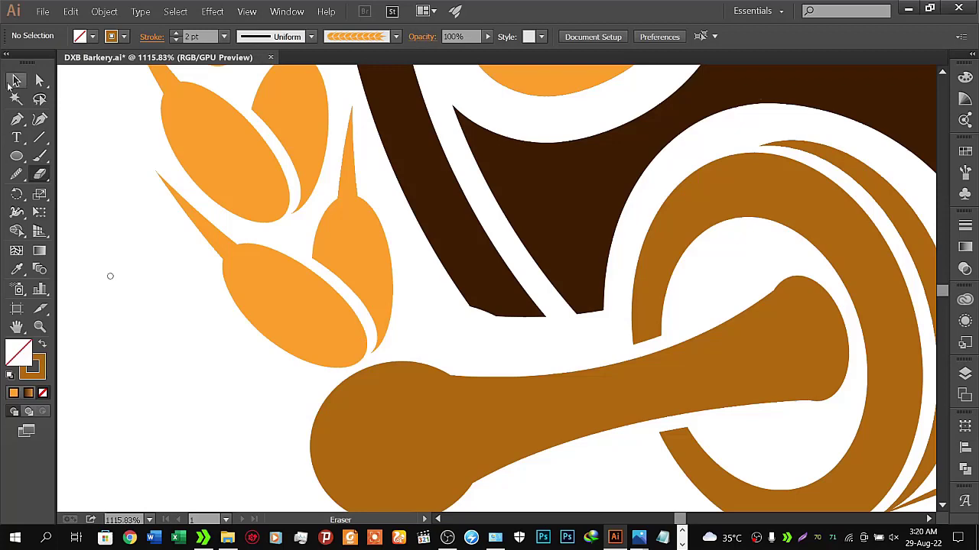
click(17, 81)
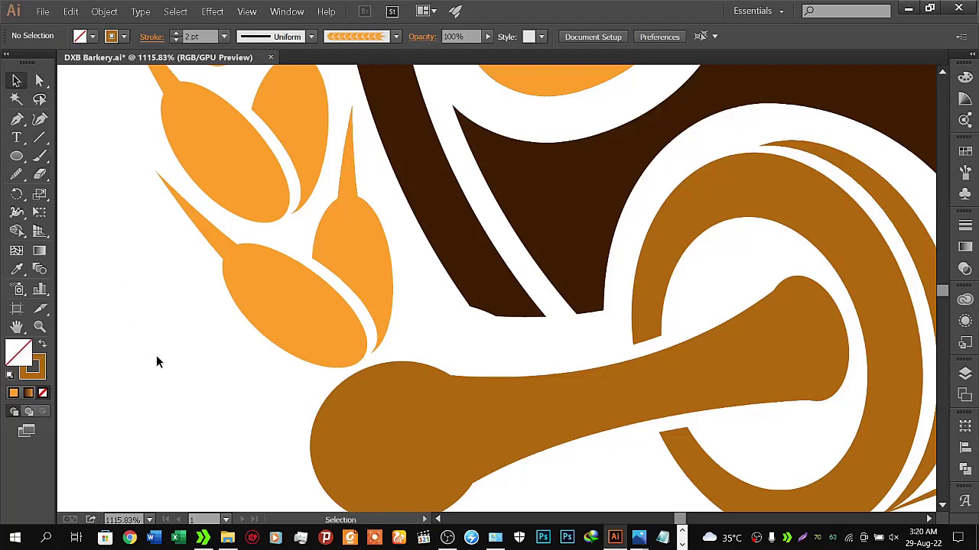
Step: Frame the badge's upper part and nudge the right wheat branch up and slightly left
key(z)
mouse_move(521, 341)
mouse_down()
mouse_move(334, 352)
mouse_move(666, 322)
mouse_move(716, 304)
mouse_up()
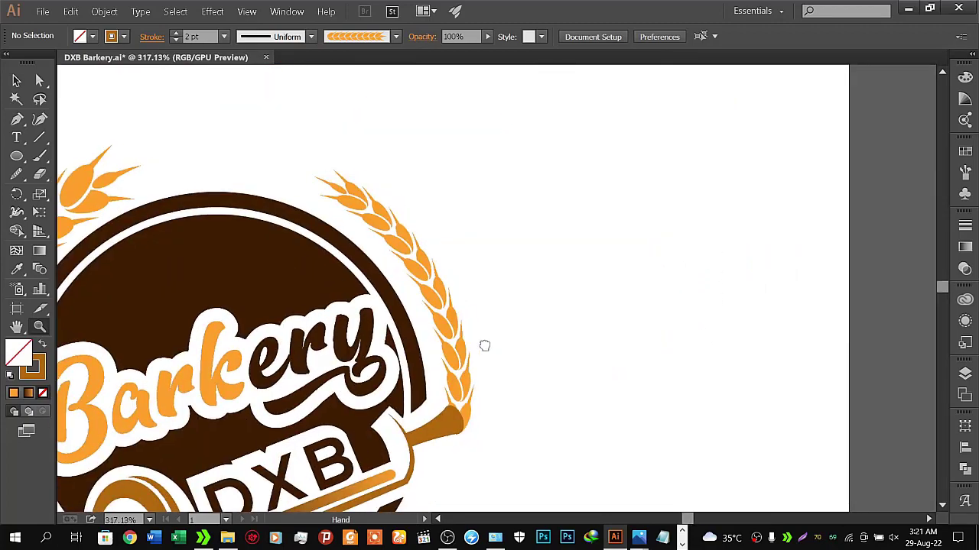
mouse_move(701, 236)
mouse_down()
mouse_move(582, 318)
mouse_move(617, 332)
mouse_move(594, 324)
mouse_move(620, 298)
mouse_up()
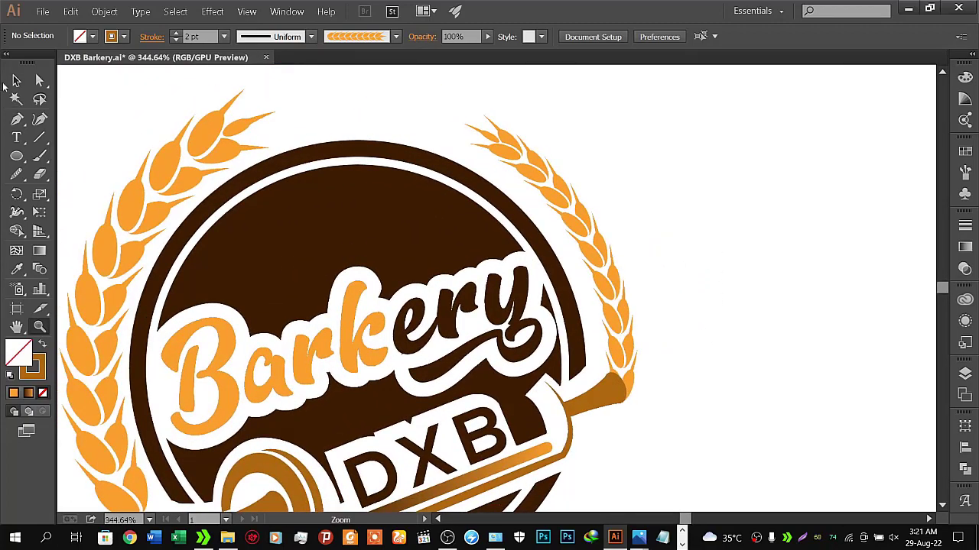
click(16, 80)
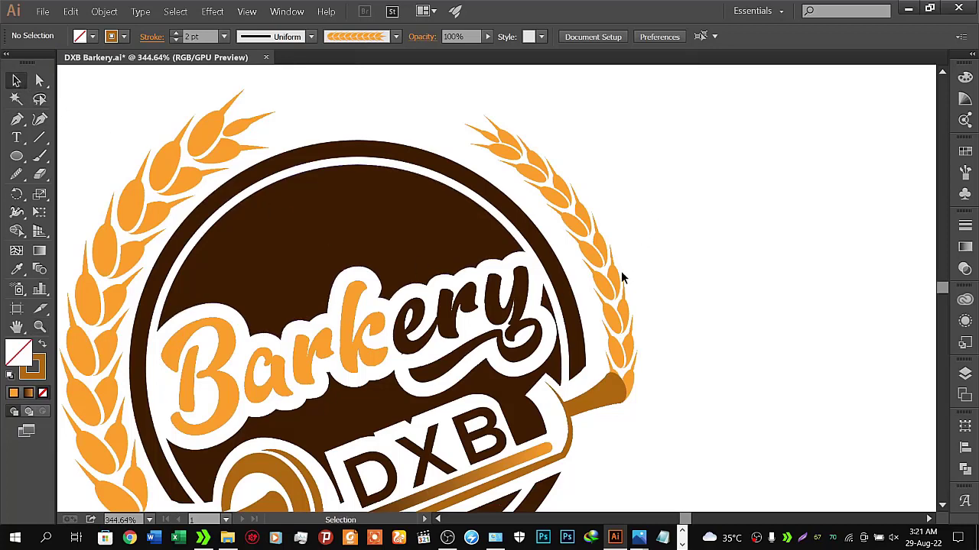
click(601, 278)
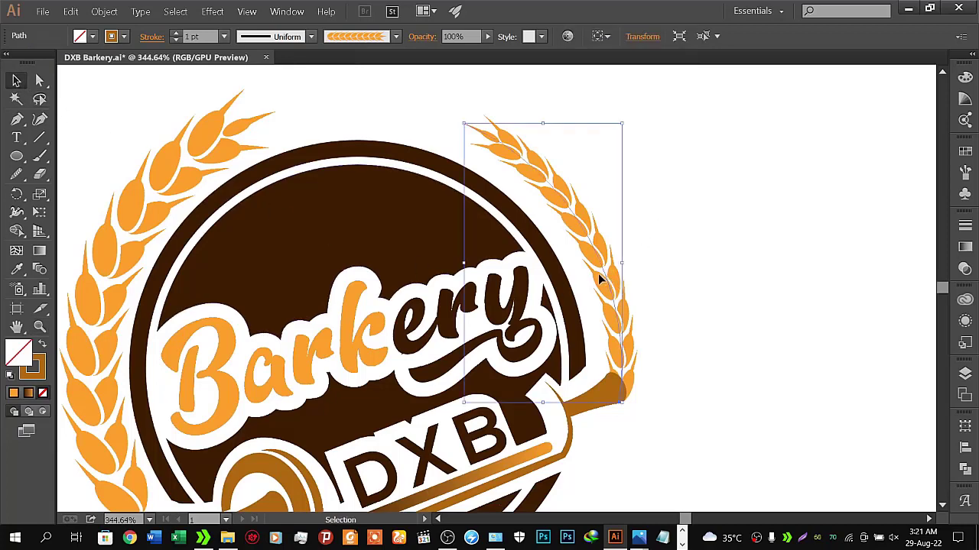
key(Up)
key(Up)
key(Up)
key(Up)
key(Up)
key(Up)
key(Up)
key(Up)
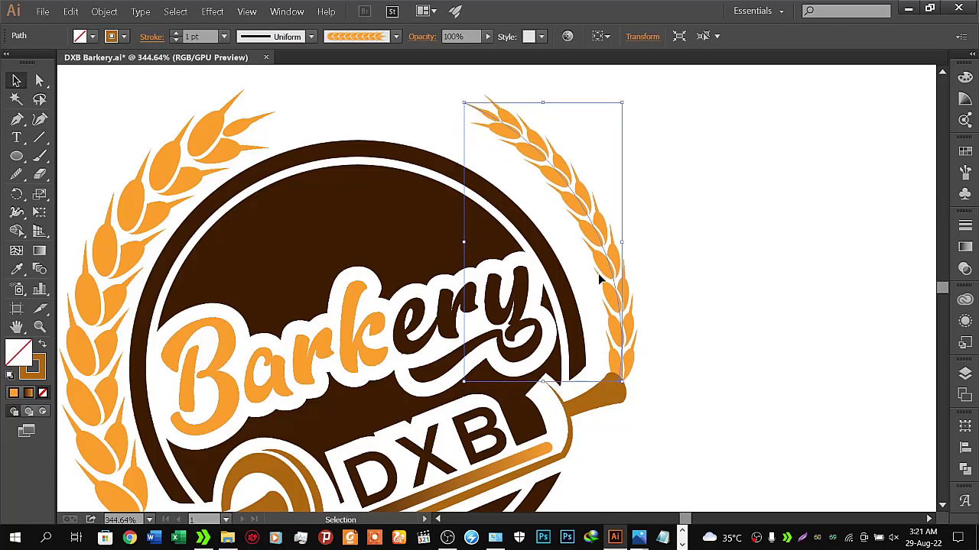
key(Up)
key(Up)
key(Up)
key(Up)
key(Left)
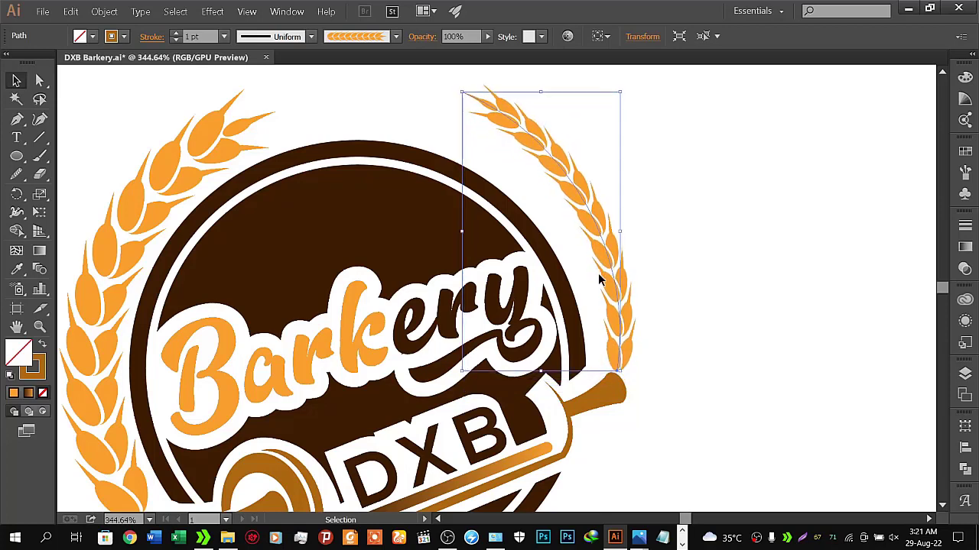
key(Left)
key(Left)
key(Left)
key(Left)
key(Left)
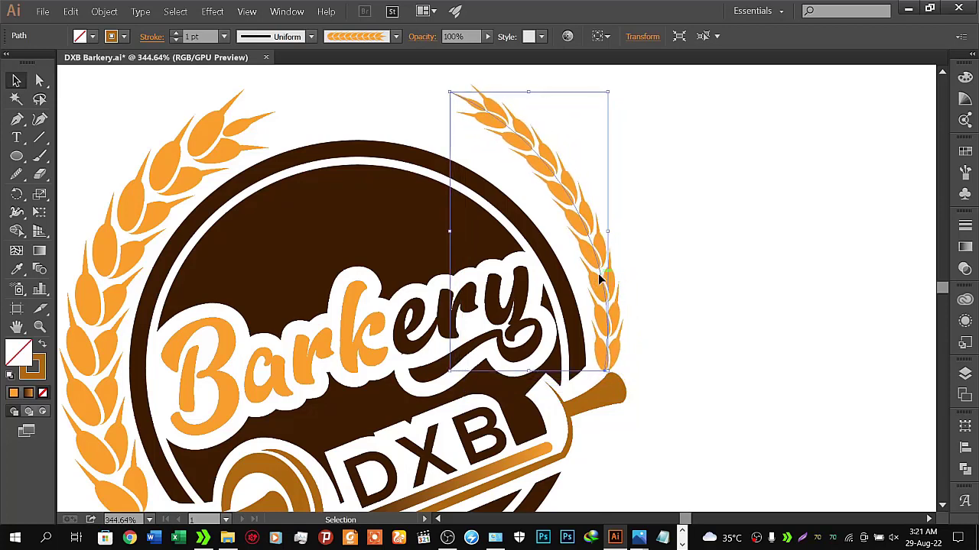
key(Right)
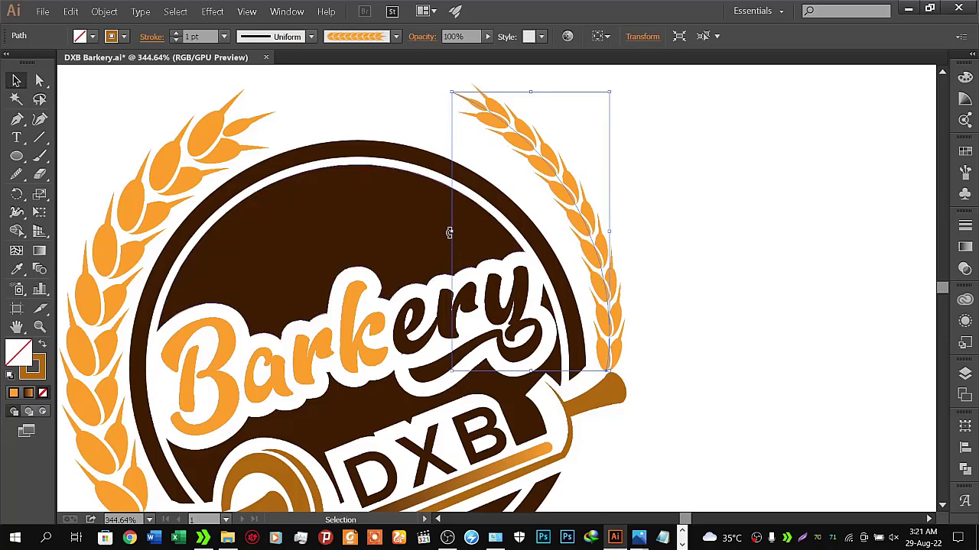
Step: Tilt the right wheat branch clockwise and fine-tune its position and angle
drag(449, 233, 451, 243)
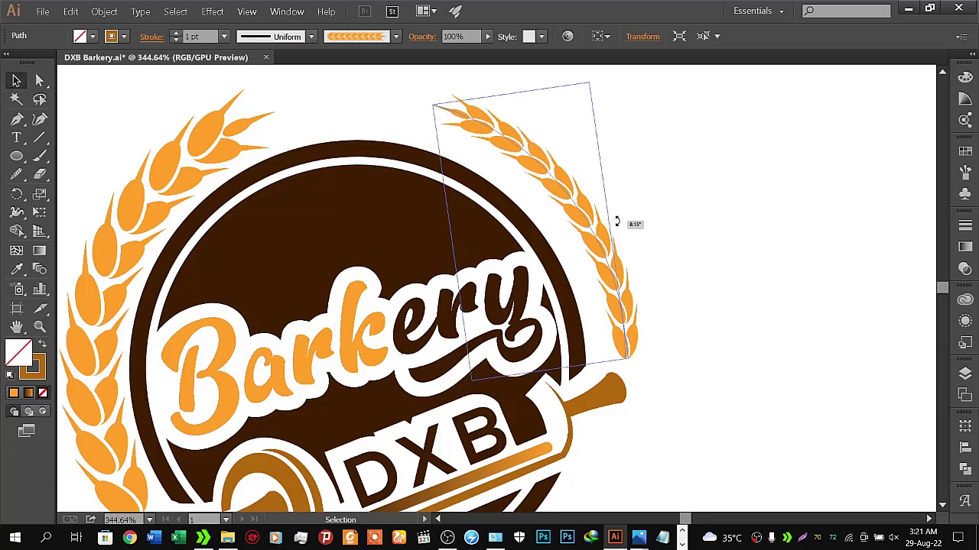
drag(615, 219, 617, 223)
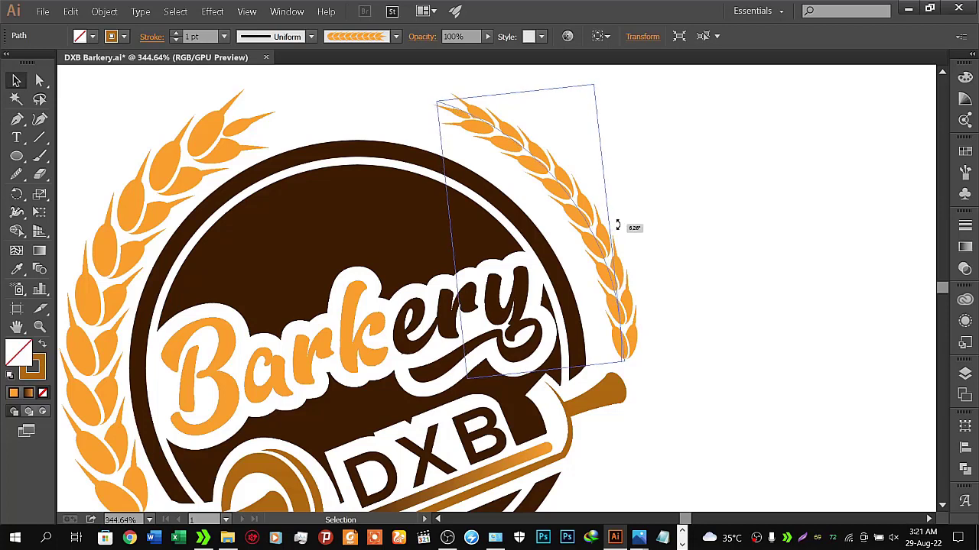
key(Left)
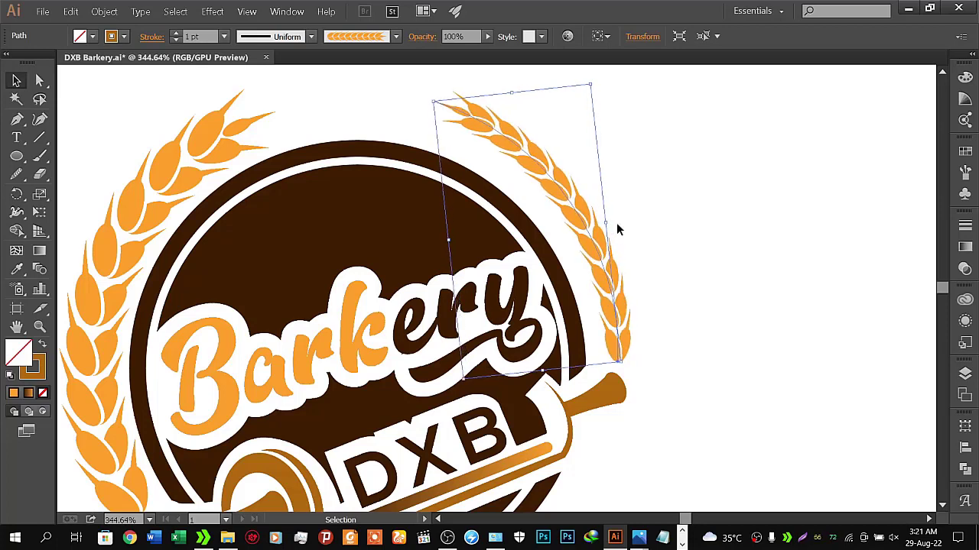
key(Left)
key(Left)
key(Left)
key(Left)
key(Left)
key(Down)
key(Down)
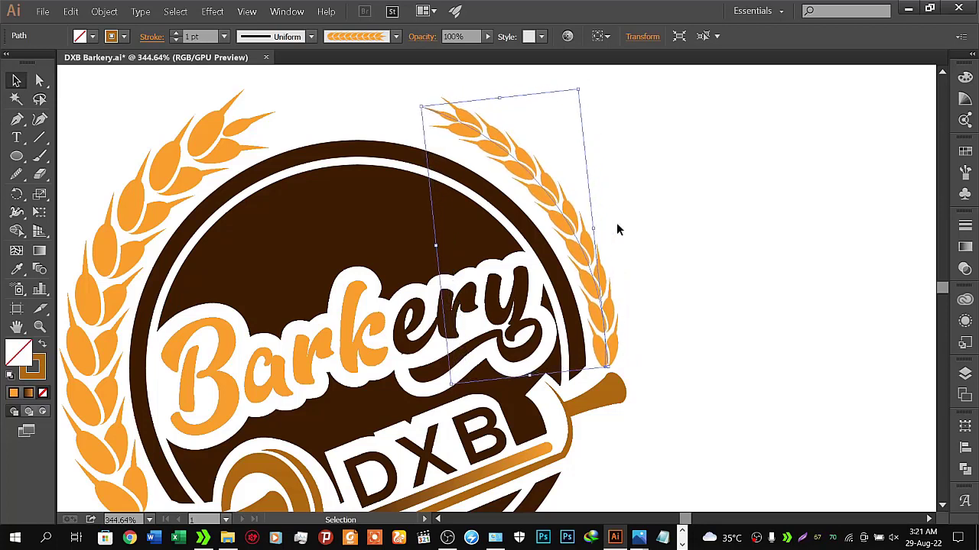
key(Down)
key(Down)
key(Down)
key(Down)
key(Right)
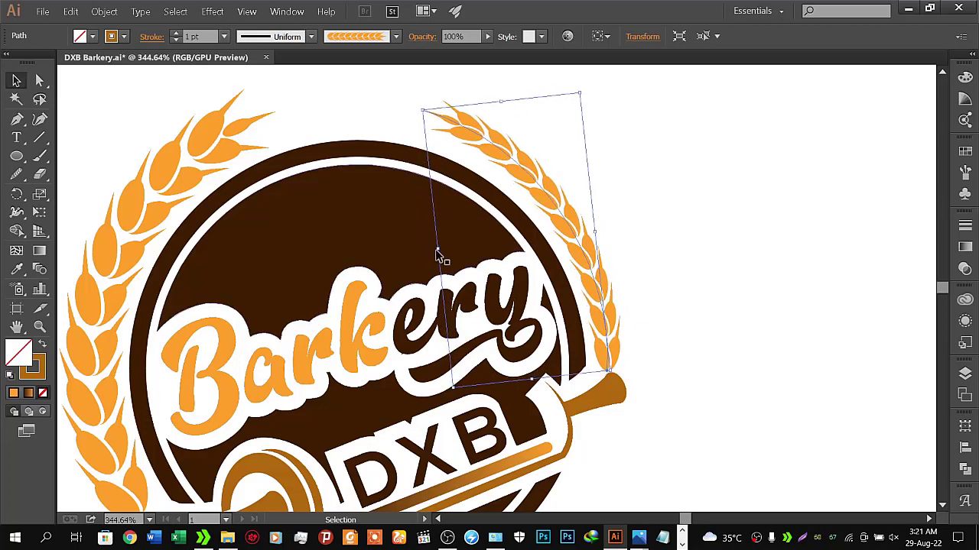
drag(434, 250, 433, 257)
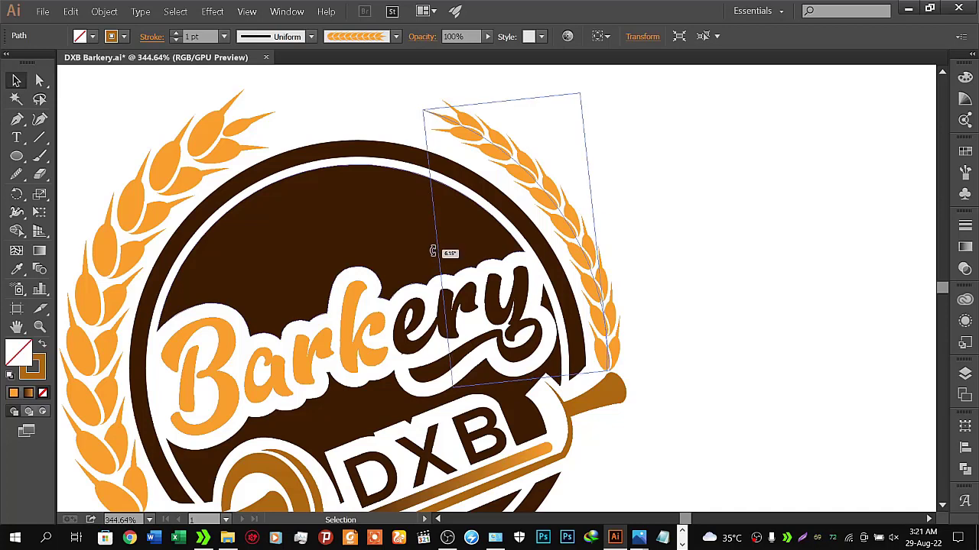
Step: Zoom out and centre the view on the whole logo to review the wheat placement
click(723, 243)
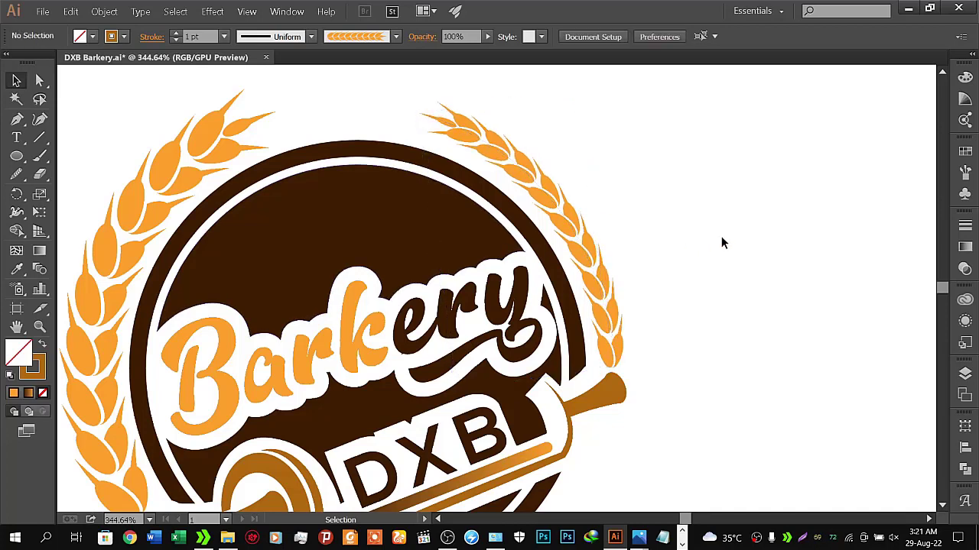
key(z)
drag(666, 255, 581, 252)
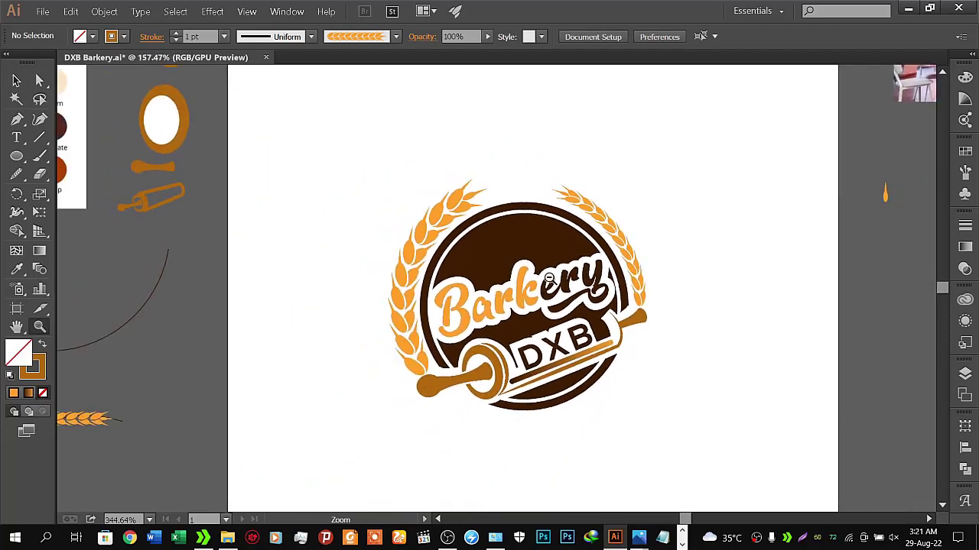
drag(554, 283, 534, 246)
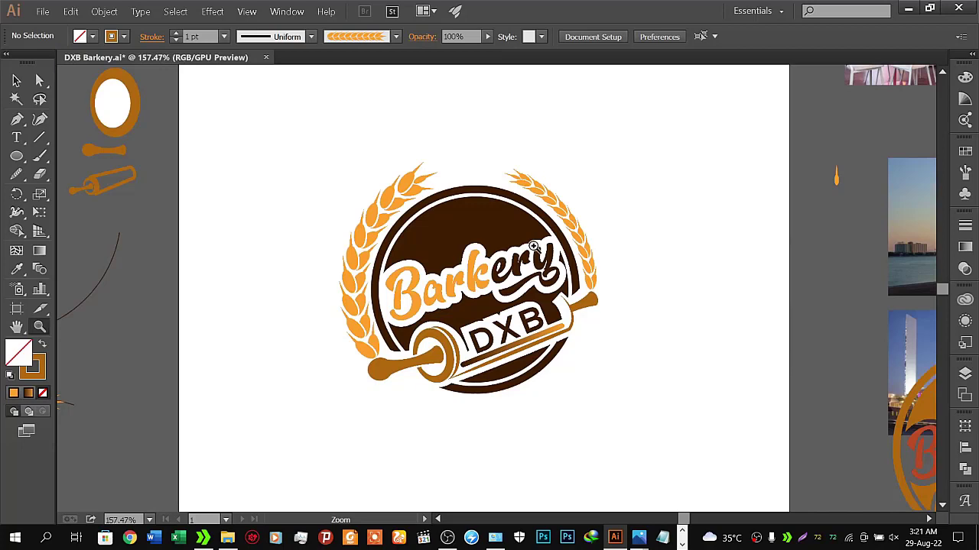
click(16, 79)
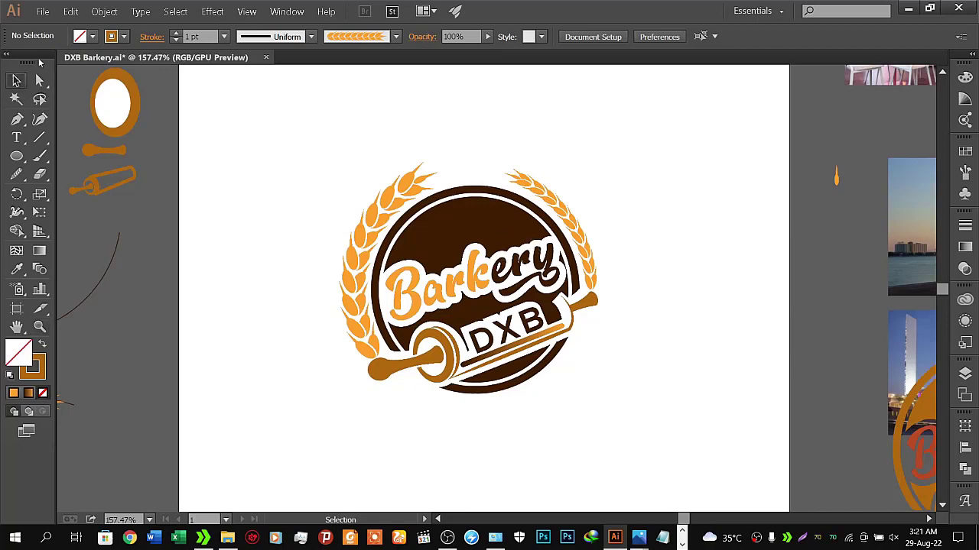
Step: Save DXB Barkery.ai and zoom out to show the whole artboard
click(43, 12)
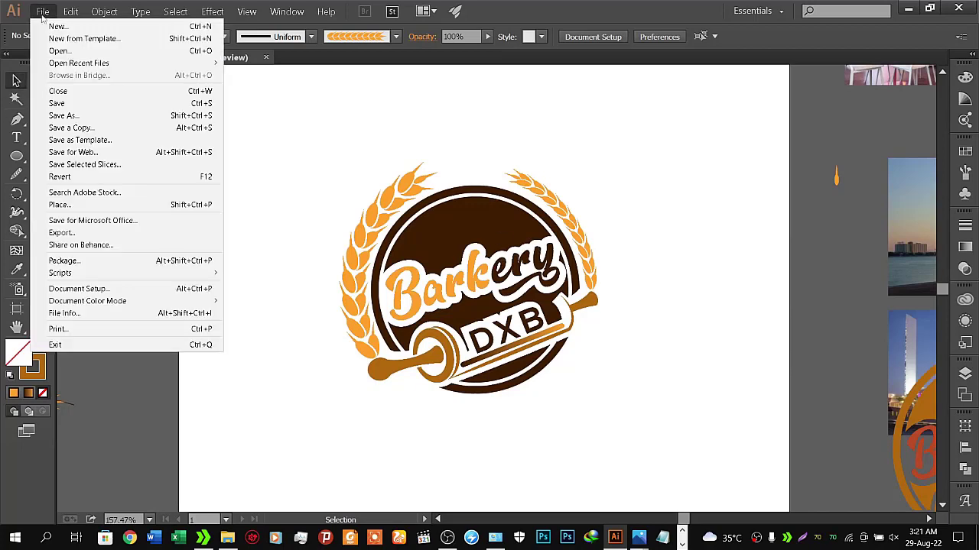
click(62, 104)
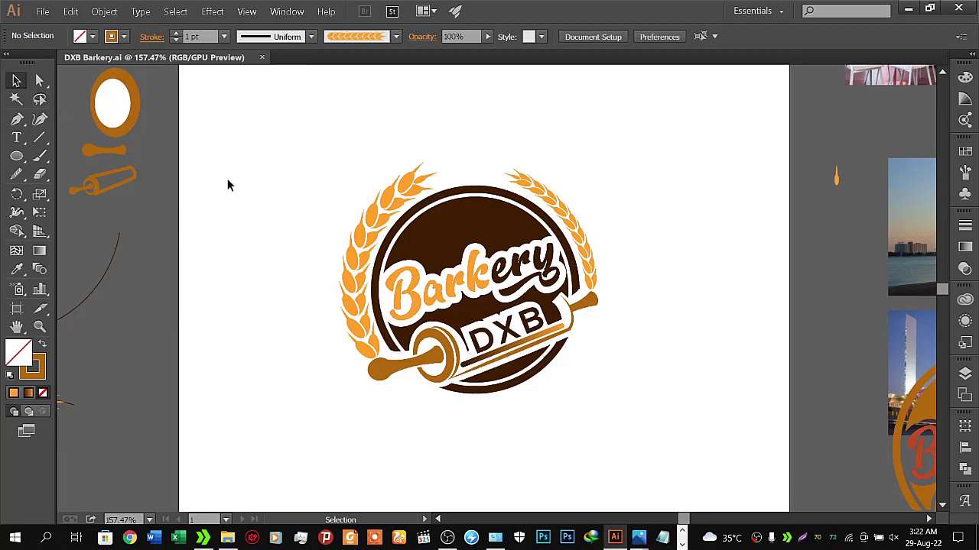
key(z)
alt+click(406, 221)
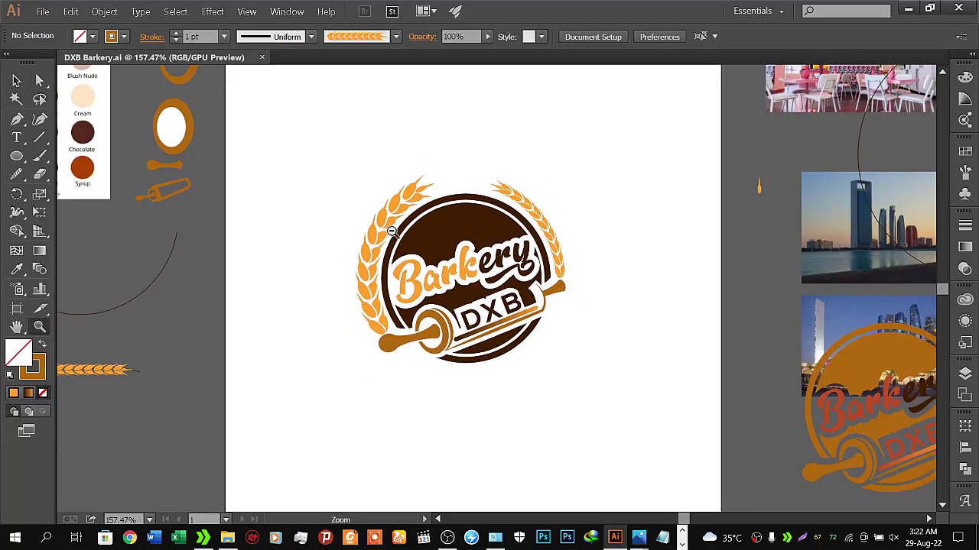
alt+click(405, 221)
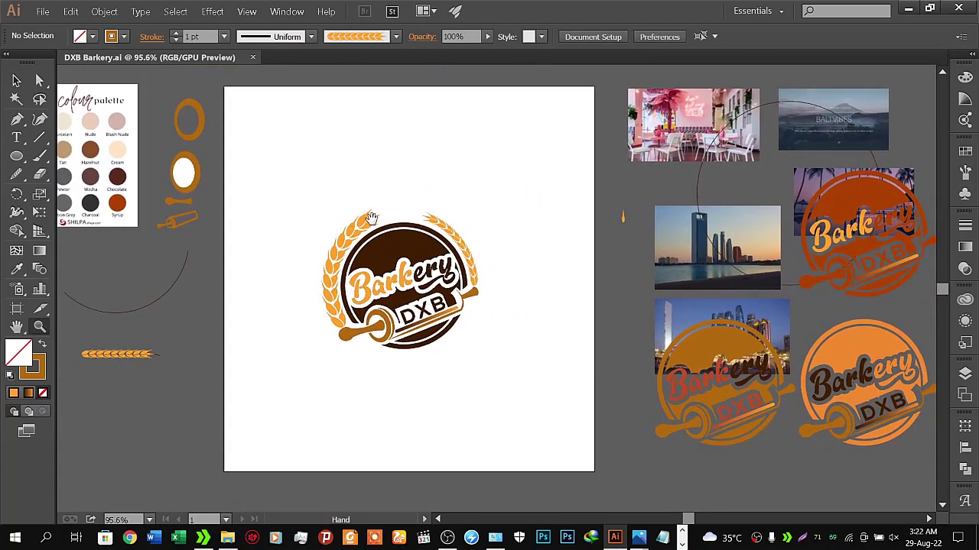
Step: Select the logo group, undo an accidental enlargement, and deselect everything
scroll(388, 224, up, 1)
click(16, 80)
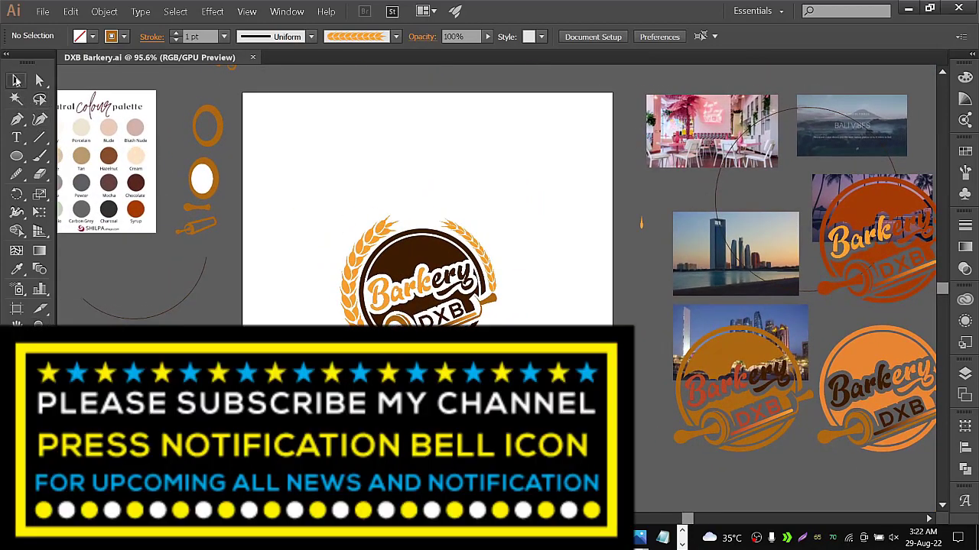
drag(298, 156, 543, 359)
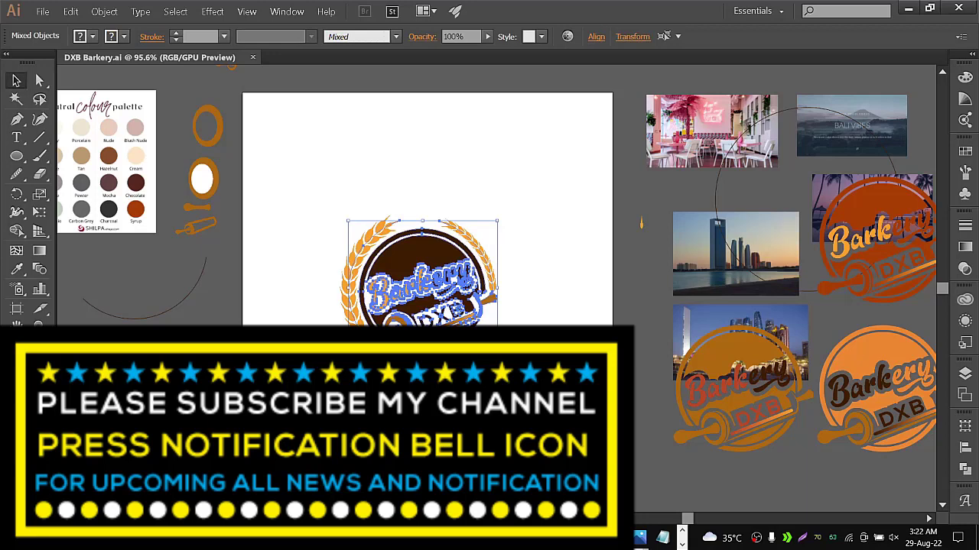
click(422, 385)
drag(422, 386, 422, 408)
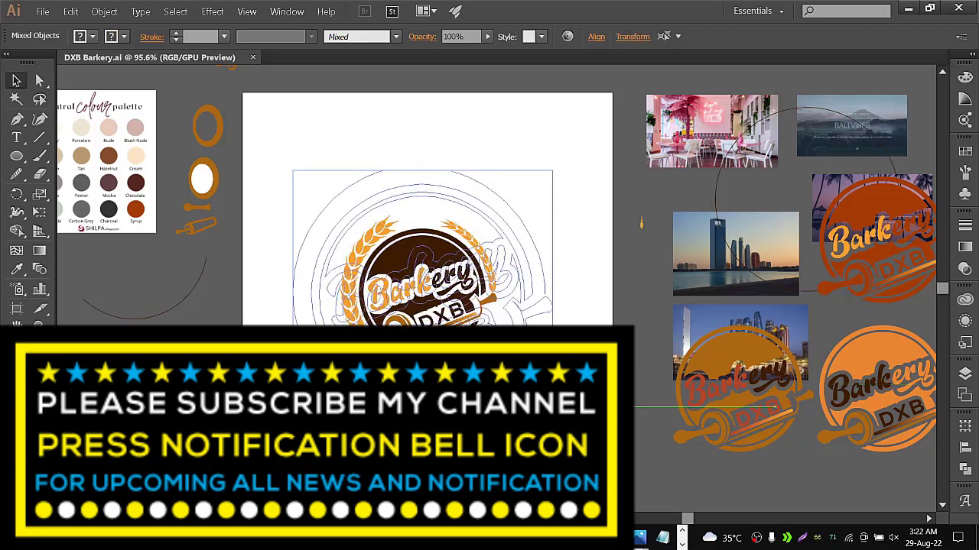
key(ctrl+z)
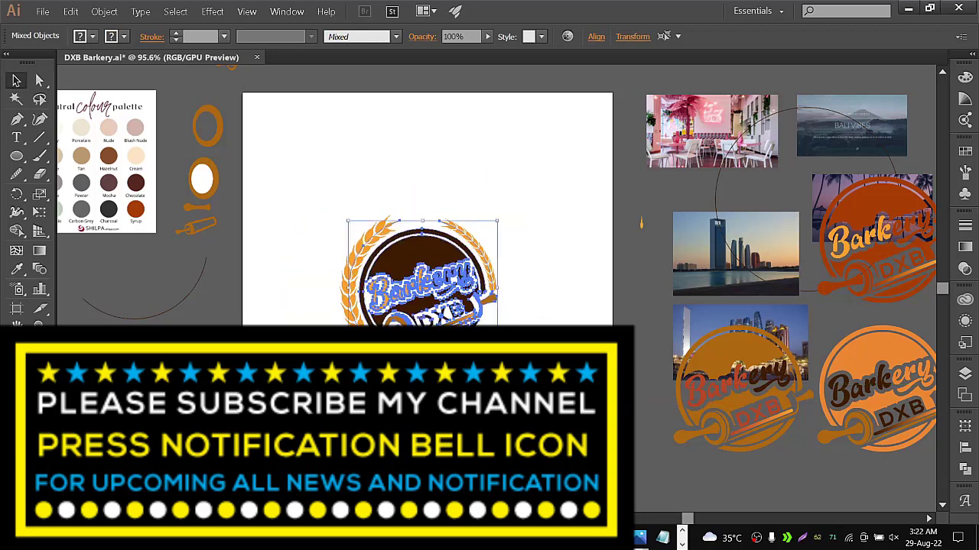
key(ctrl+shift+a)
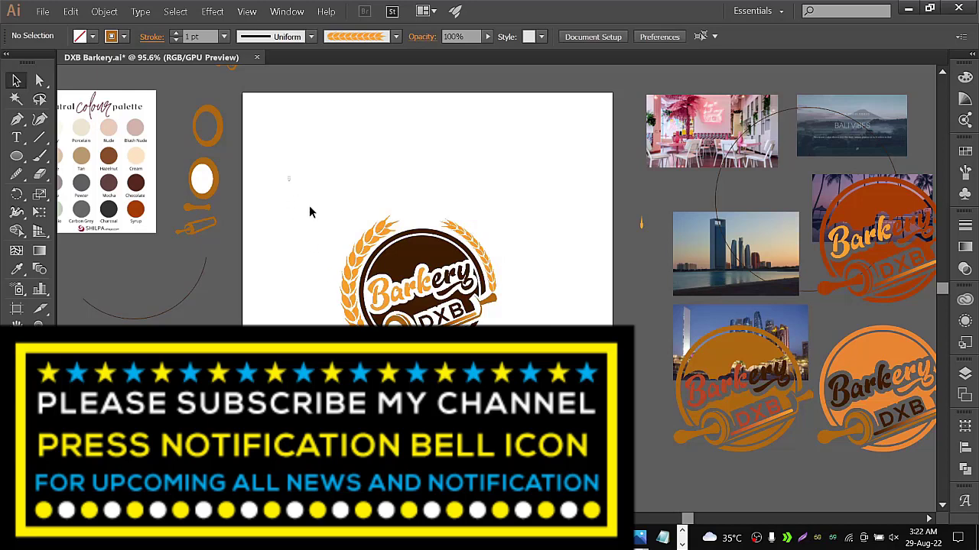
Step: Use Expand Appearance to turn the left and right wheat branches into plain shapes
mouse_move(288, 176)
mouse_down()
mouse_move(524, 340)
mouse_move(249, 108)
mouse_up()
click(104, 11)
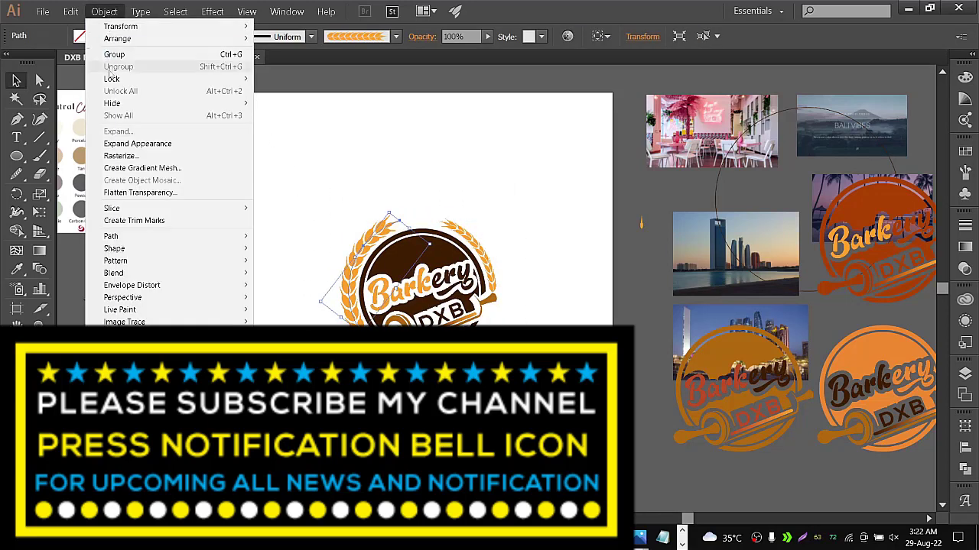
click(138, 143)
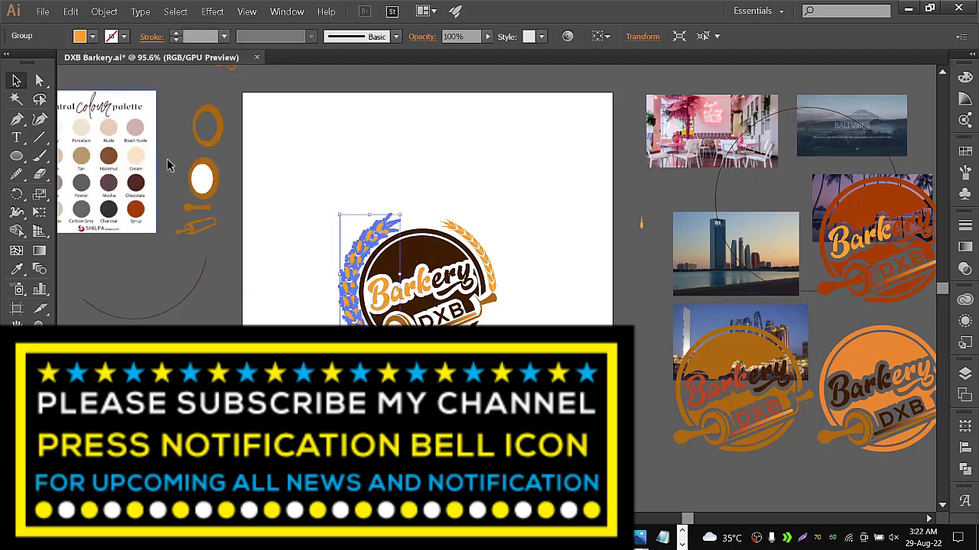
click(460, 236)
click(104, 11)
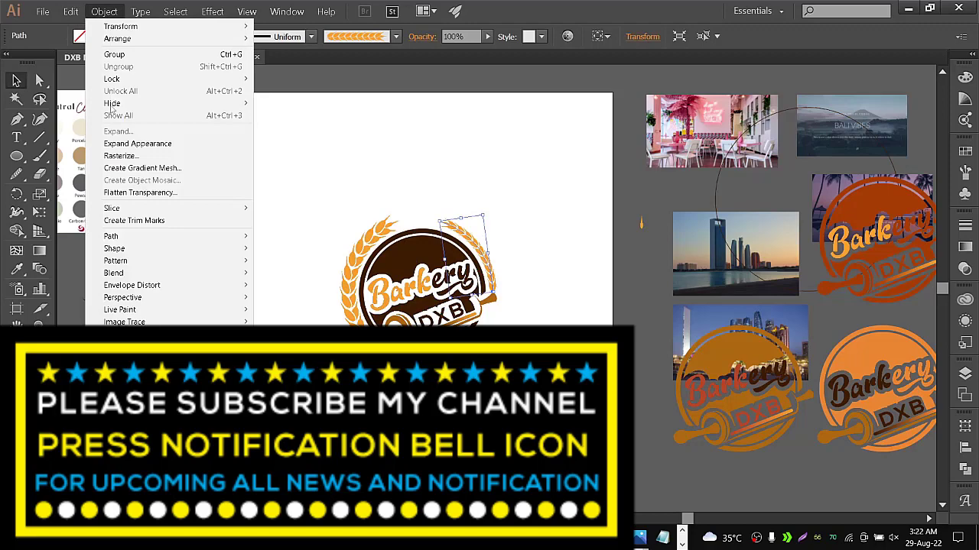
click(126, 143)
click(329, 221)
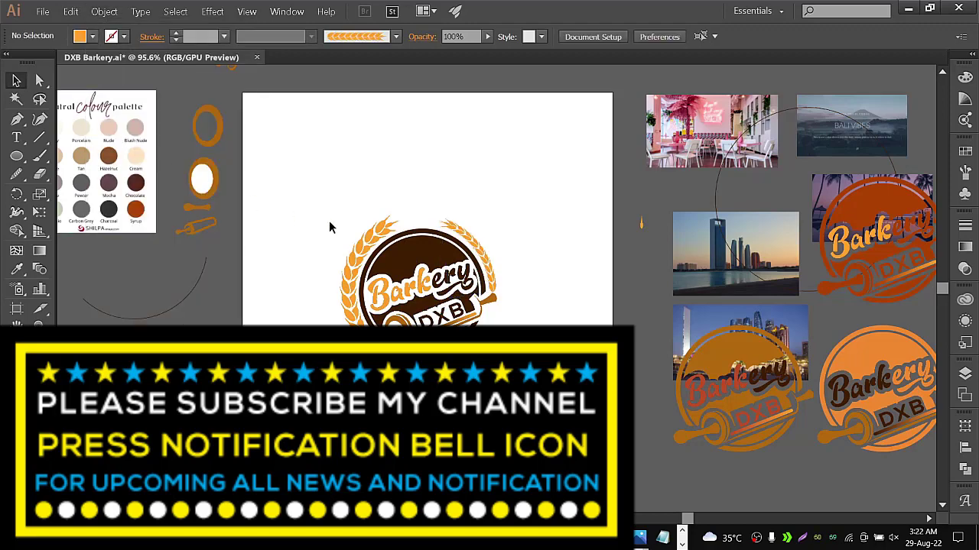
mouse_move(358, 243)
mouse_down()
mouse_move(509, 225)
mouse_move(367, 234)
mouse_up()
Step: Marquee-select all the logo parts and group them with Ctrl+G
click(17, 80)
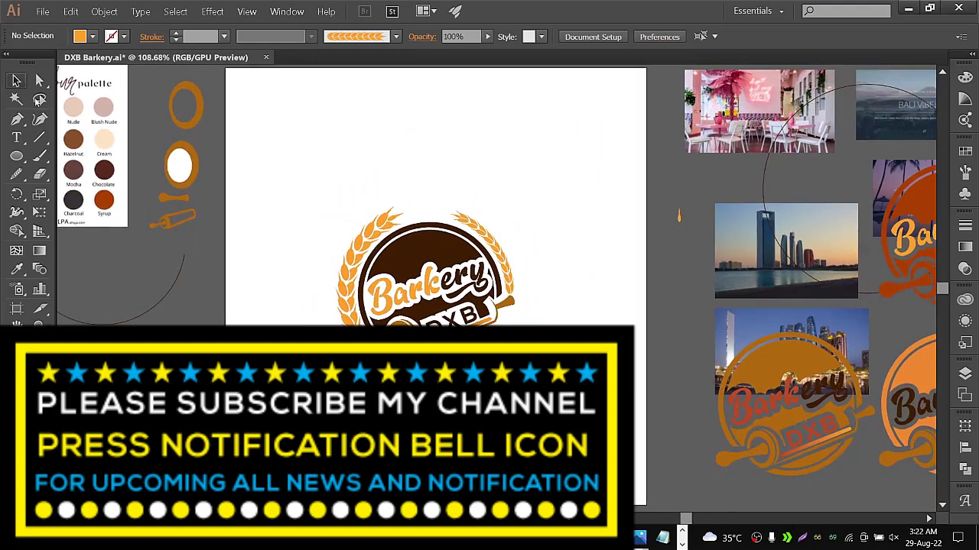
mouse_move(305, 162)
mouse_down()
mouse_move(539, 344)
mouse_move(586, 431)
mouse_up()
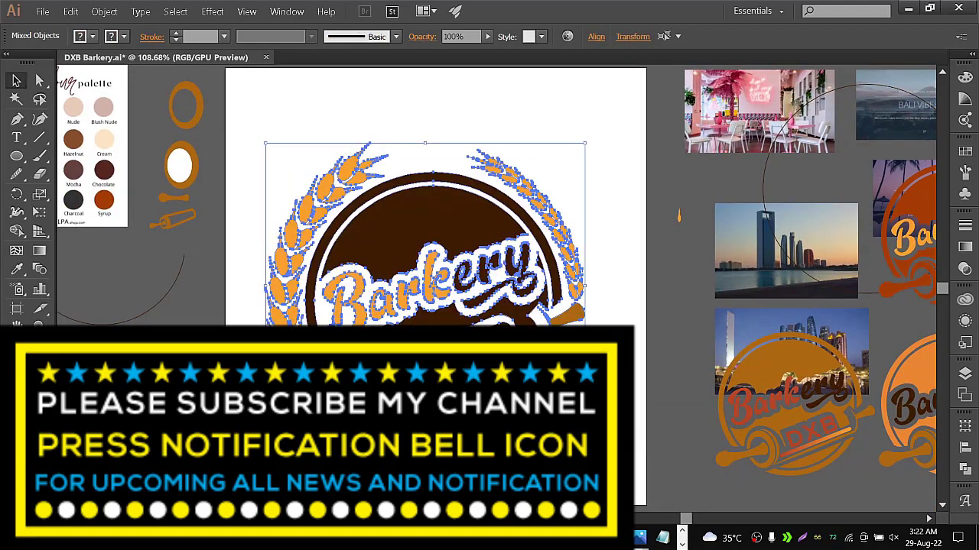
key(ctrl+g)
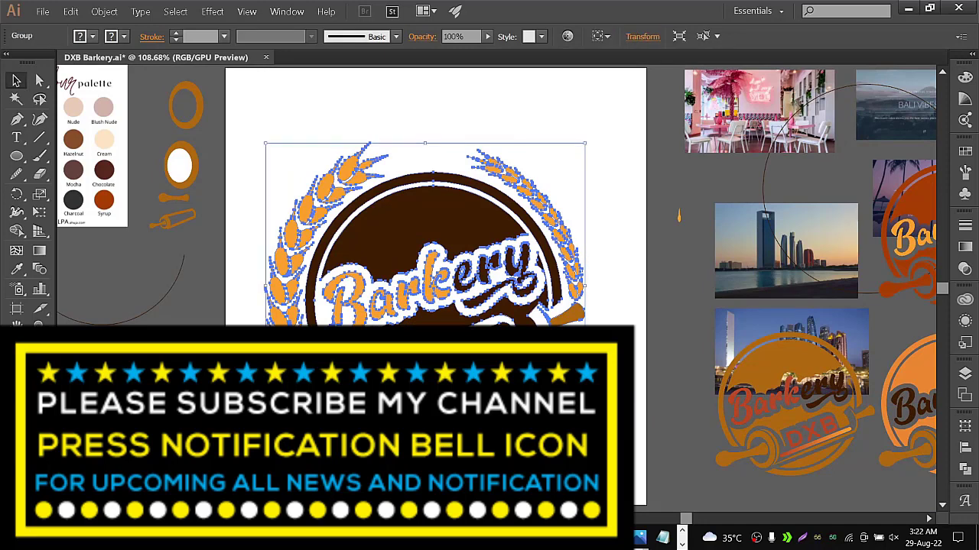
Step: Nudge the grouped logo into position on the artboard, then deselect it
key(Right)
key(Right)
key(Right)
key(Right)
key(Right)
key(Right)
key(Right)
key(Right)
key(Right)
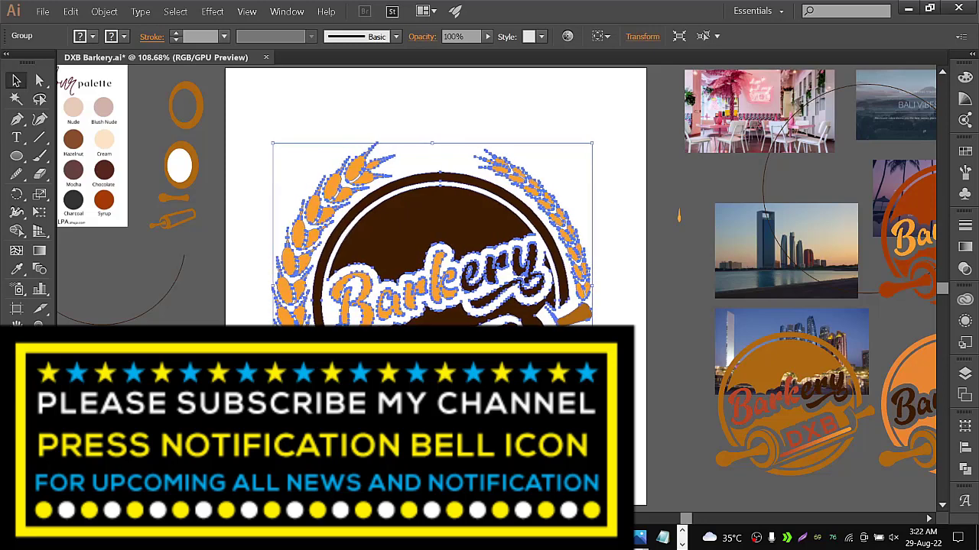
key(Right)
key(Right)
key(Right)
key(Right)
key(Right)
key(Down)
key(Down)
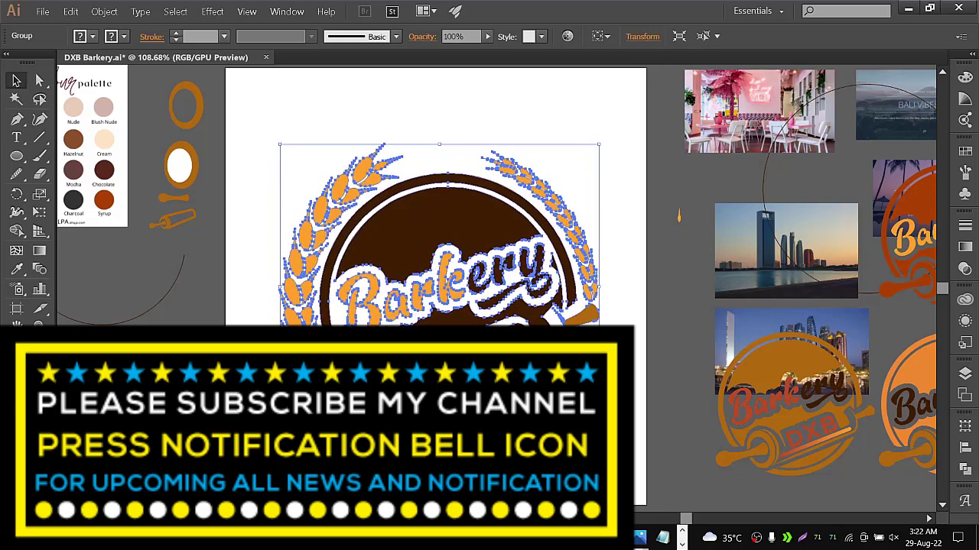
key(Up)
key(Up)
key(Up)
key(Up)
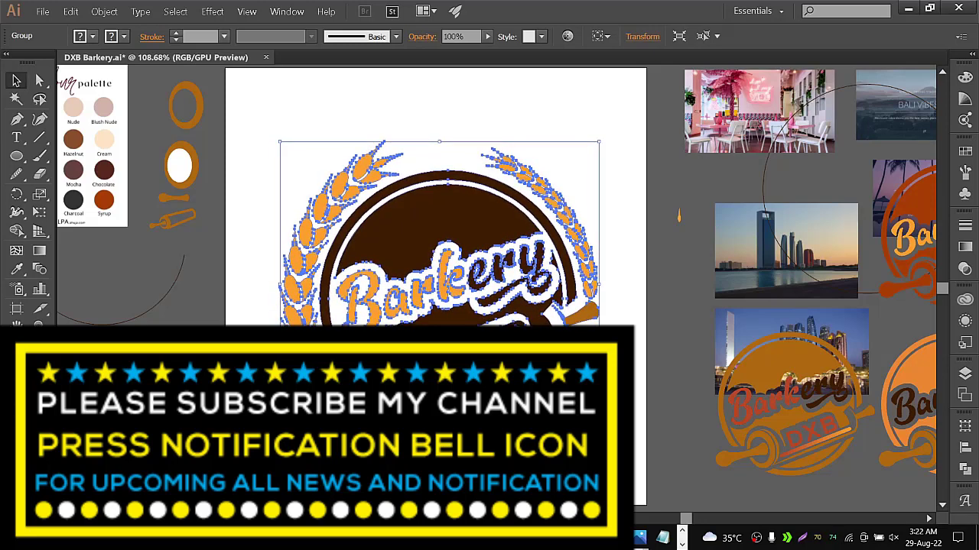
key(Up)
key(Up)
key(Up)
key(Up)
key(Right)
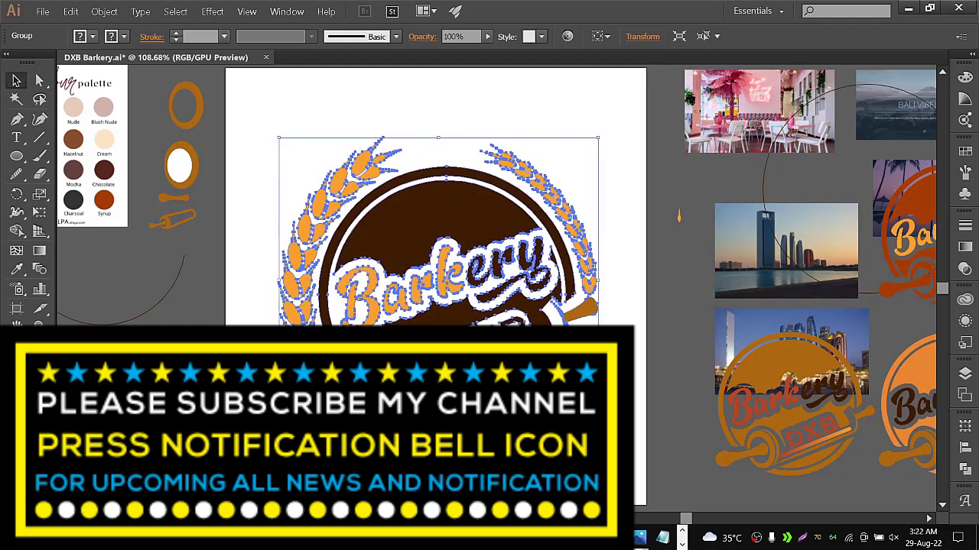
key(Right)
key(Right)
key(Right)
key(Left)
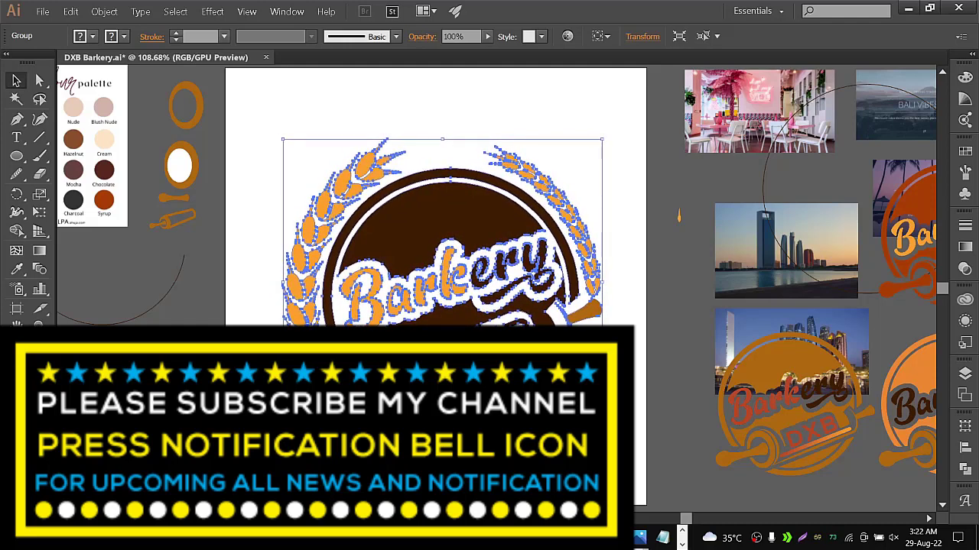
key(Left)
key(Left)
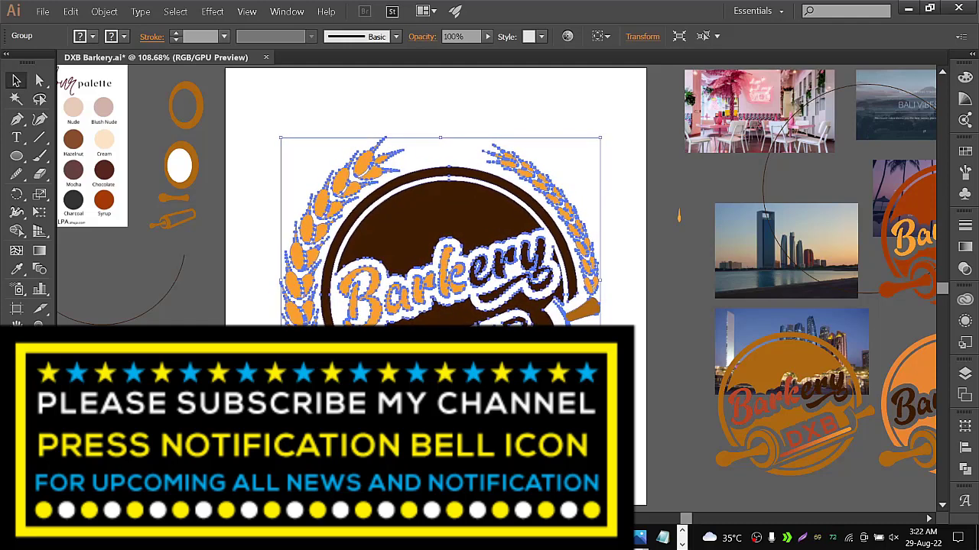
key(ctrl+shift+a)
key(ctrl+z)
key(ctrl+shift+a)
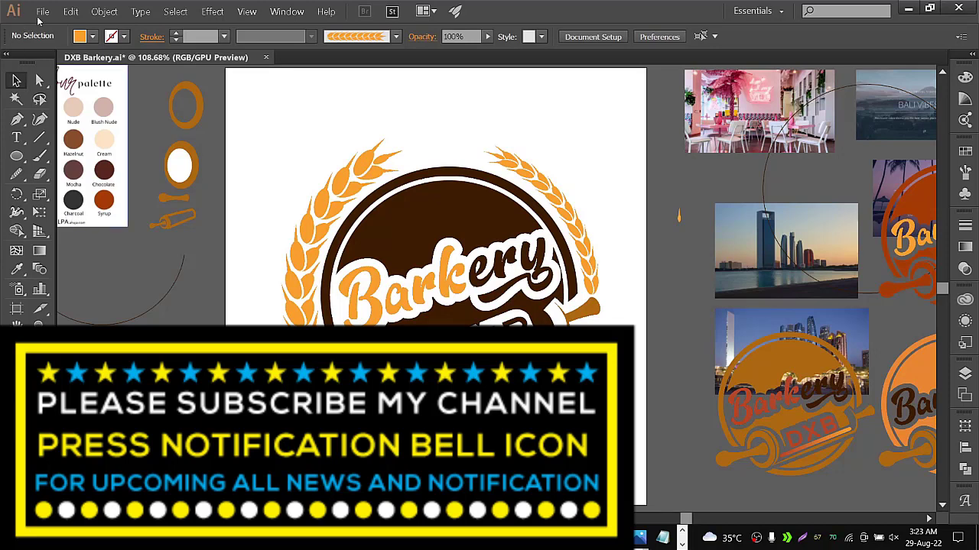
Step: Save the file and export the artboard as an RGB JPEG at 300 ppi
click(42, 14)
click(71, 108)
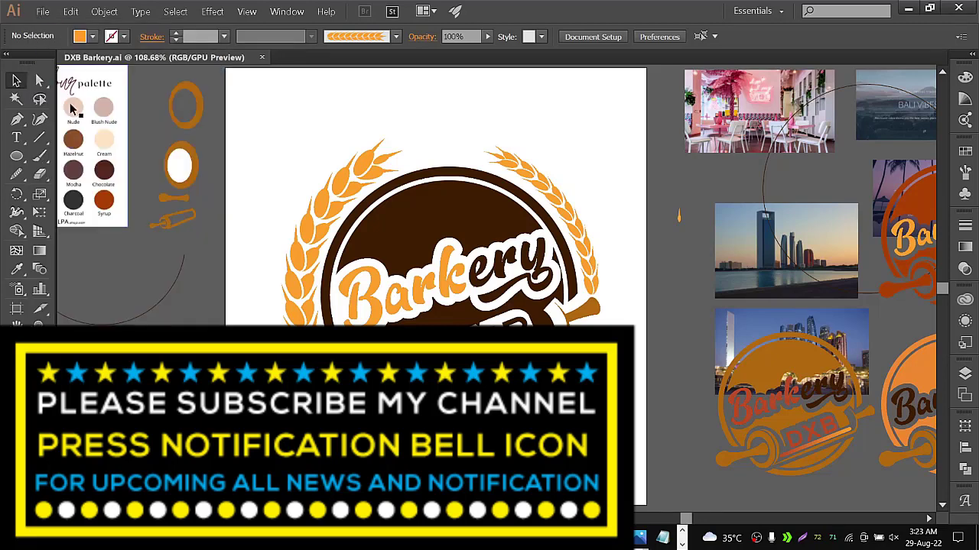
click(46, 13)
click(78, 233)
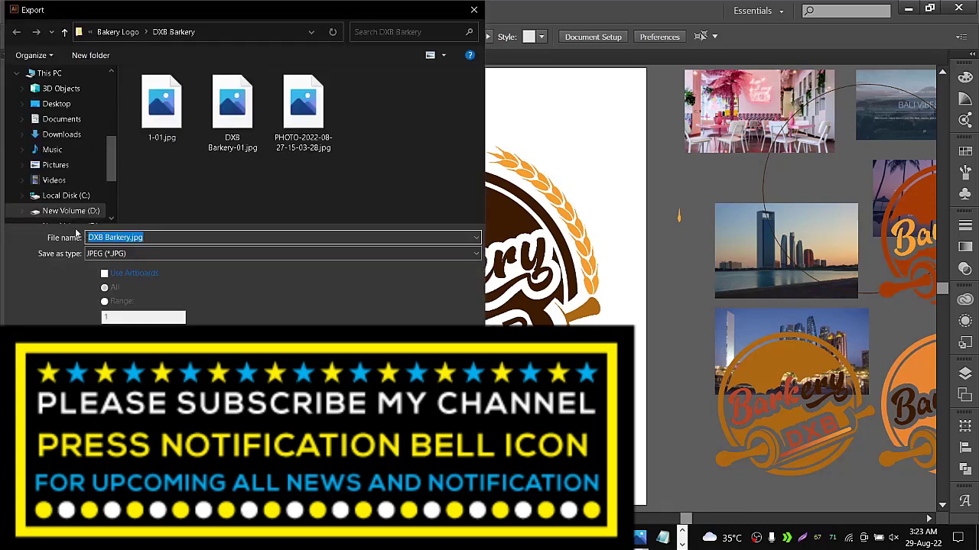
click(104, 273)
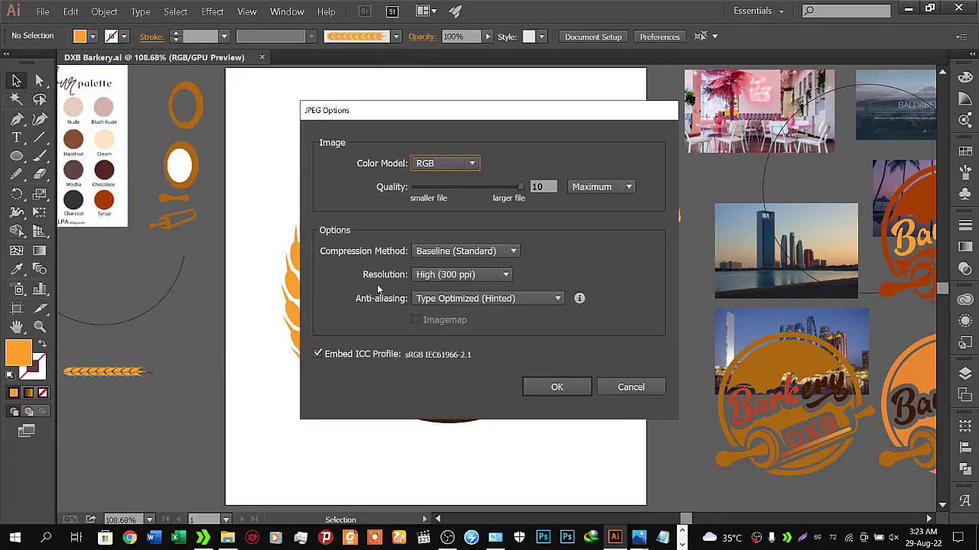
click(560, 384)
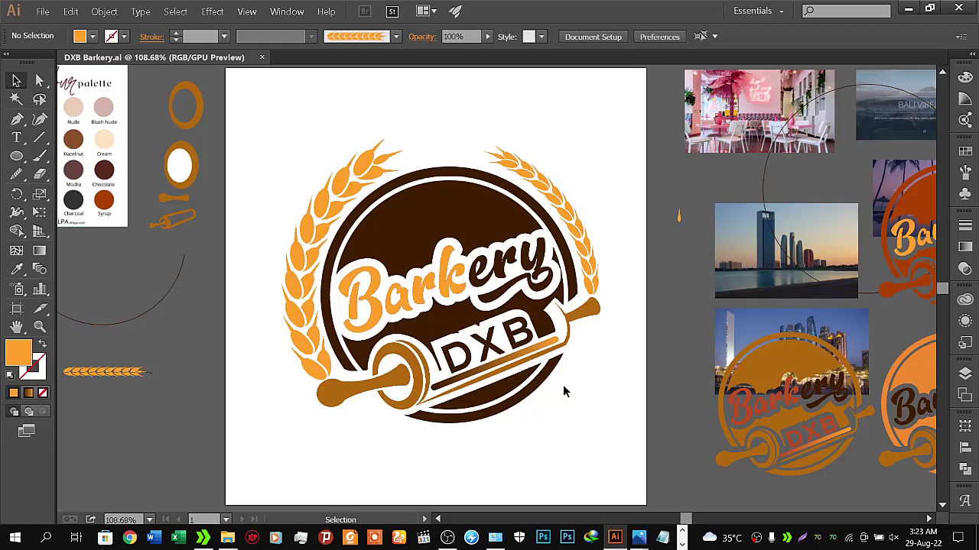
click(448, 537)
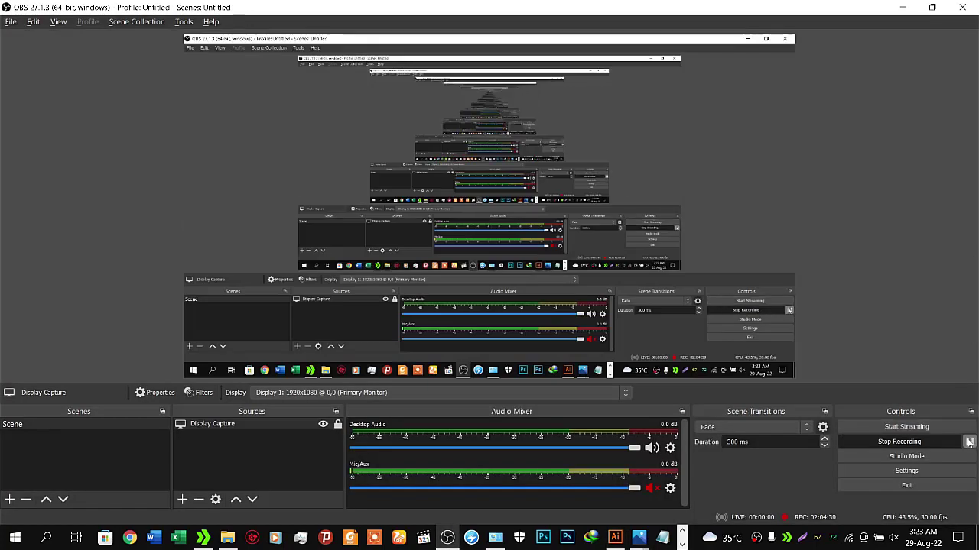
click(902, 7)
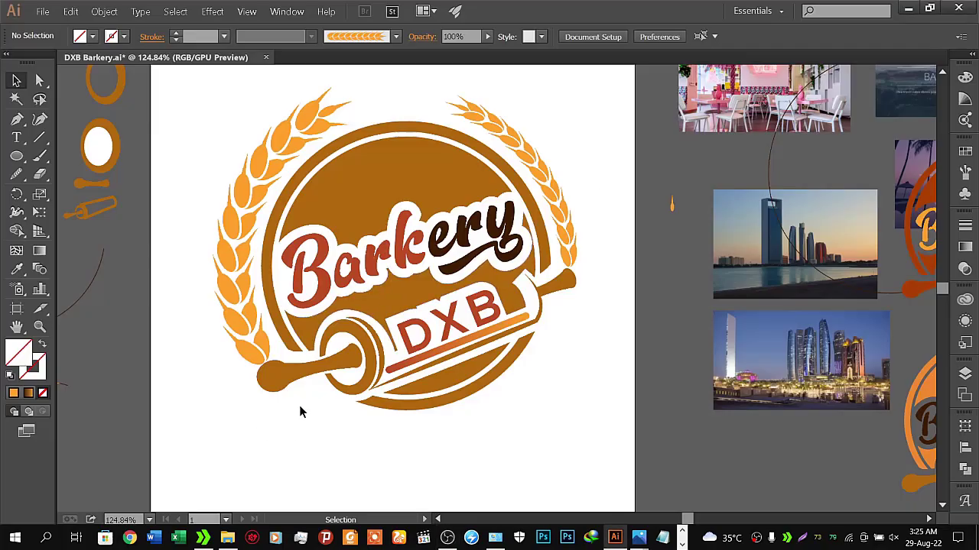
Step: Select the badge group and nudge it to centre it within the wheat wreath
click(299, 373)
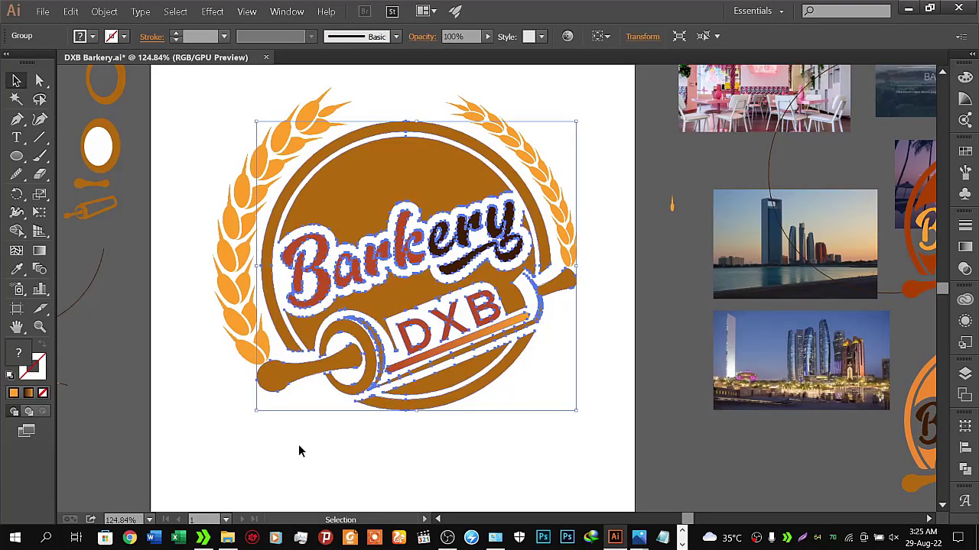
key(Down)
key(Down)
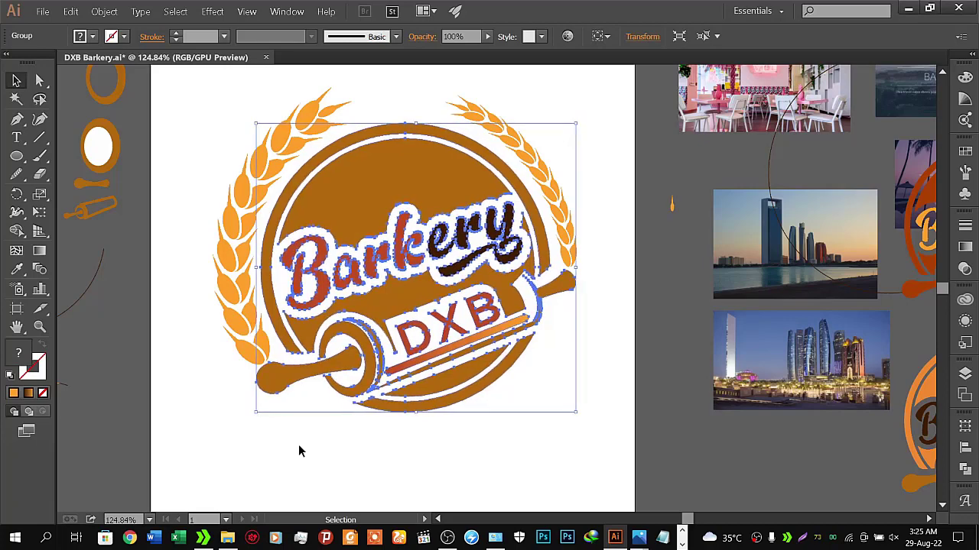
key(Right)
key(Right)
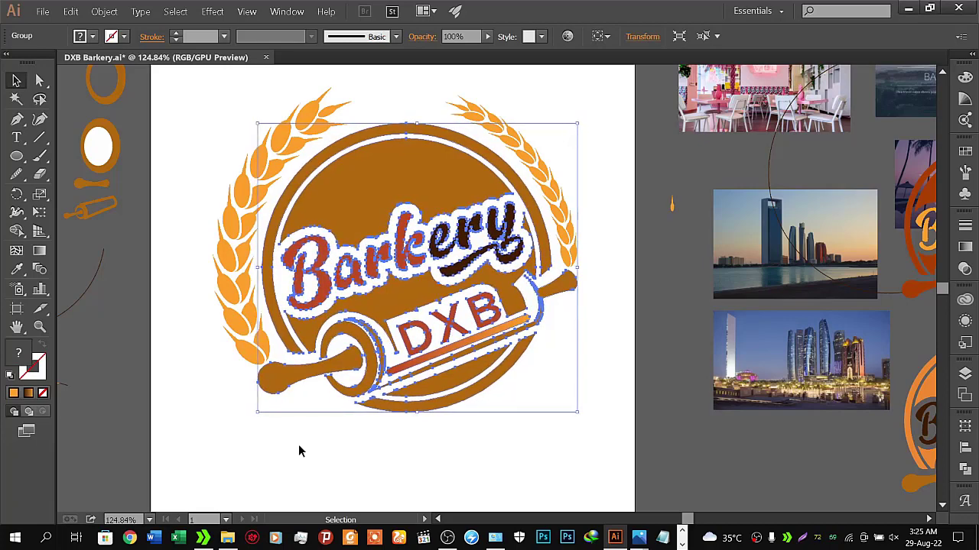
key(Left)
key(Left)
key(Up)
key(Up)
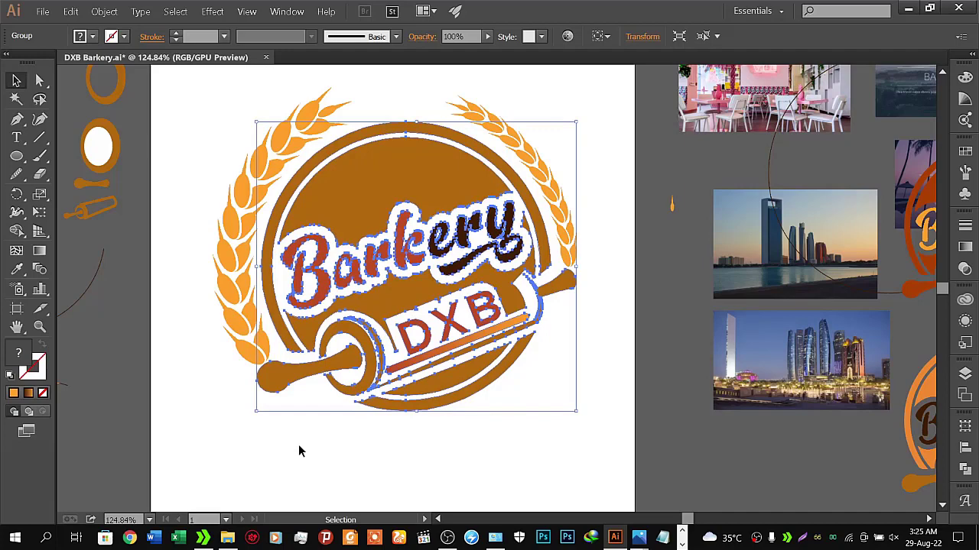
key(Right)
key(Right)
key(Down)
key(Down)
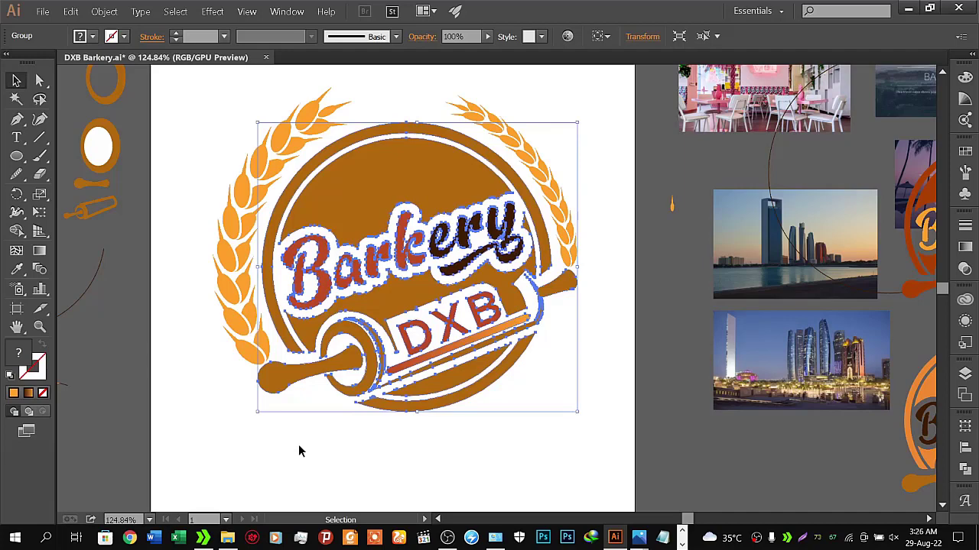
key(Up)
key(Up)
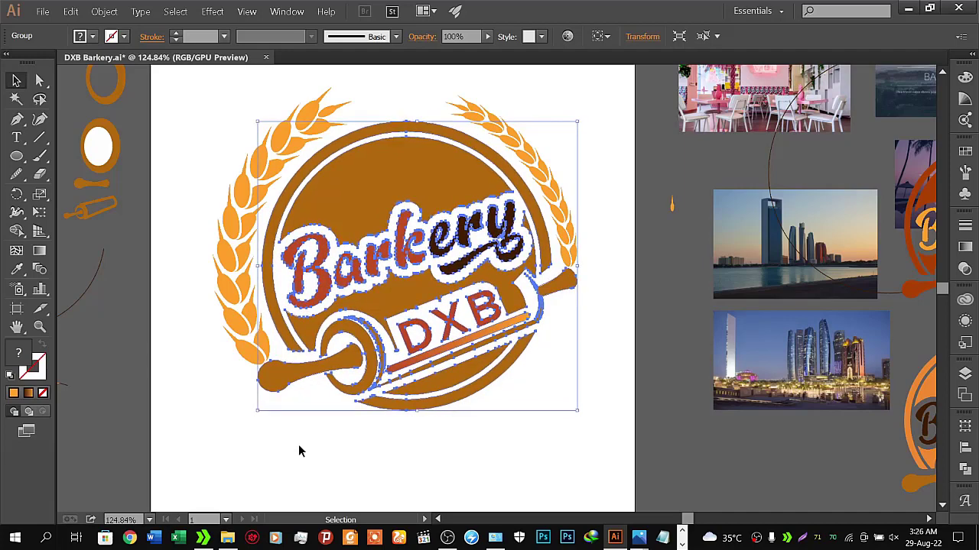
key(Up)
key(Left)
key(Left)
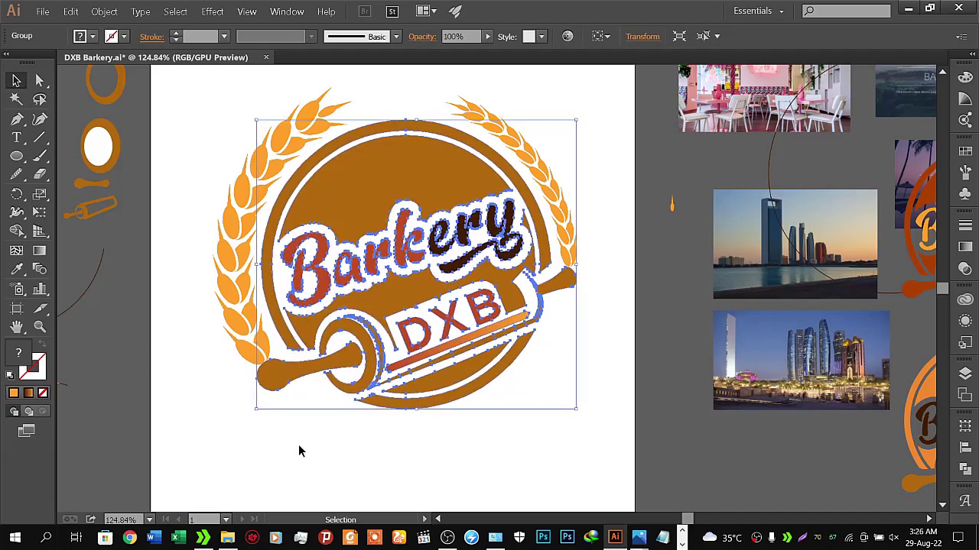
key(Up)
key(Left)
key(Left)
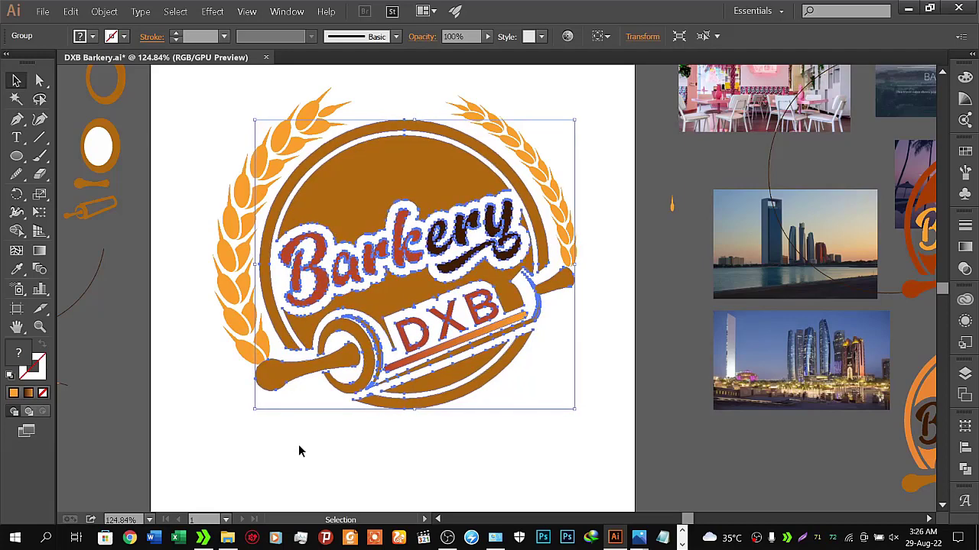
Step: Refine the badge's centring and scale it up slightly from a corner handle
key(Right)
key(Right)
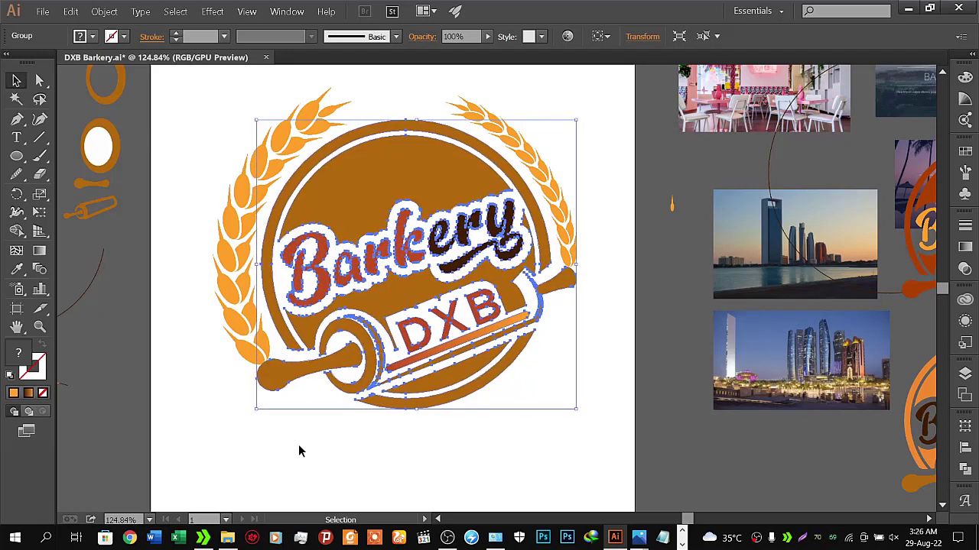
key(Left)
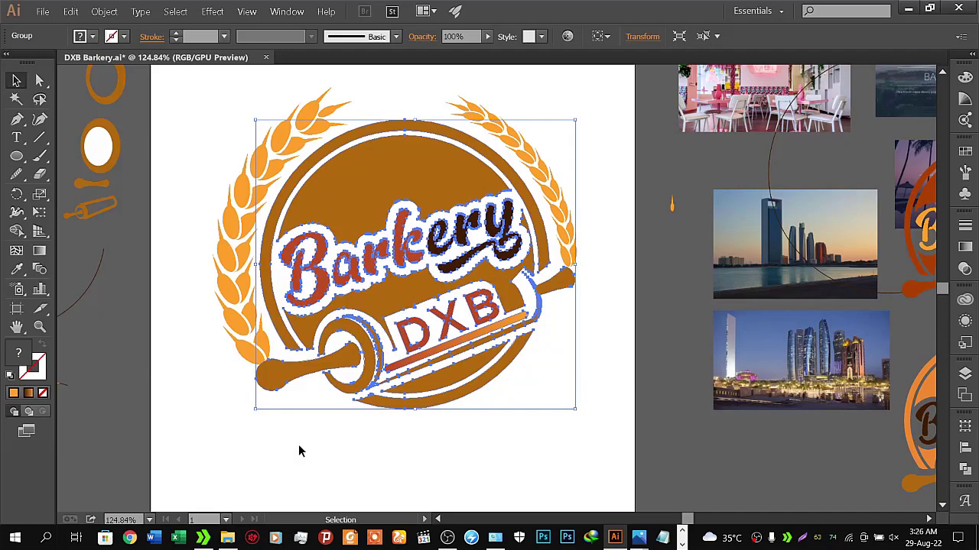
key(Down)
key(Down)
key(Down)
key(Down)
key(Down)
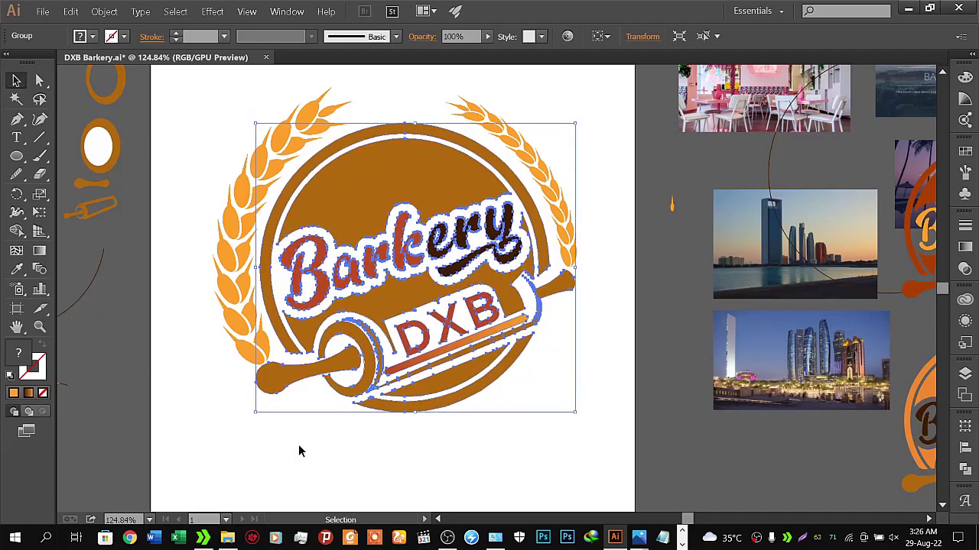
key(Down)
key(Right)
key(Right)
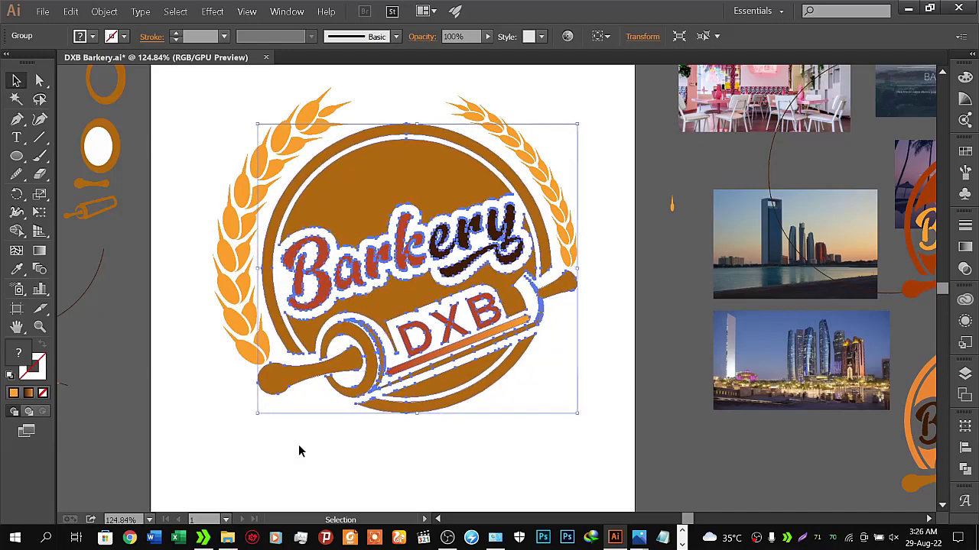
key(Right)
key(Up)
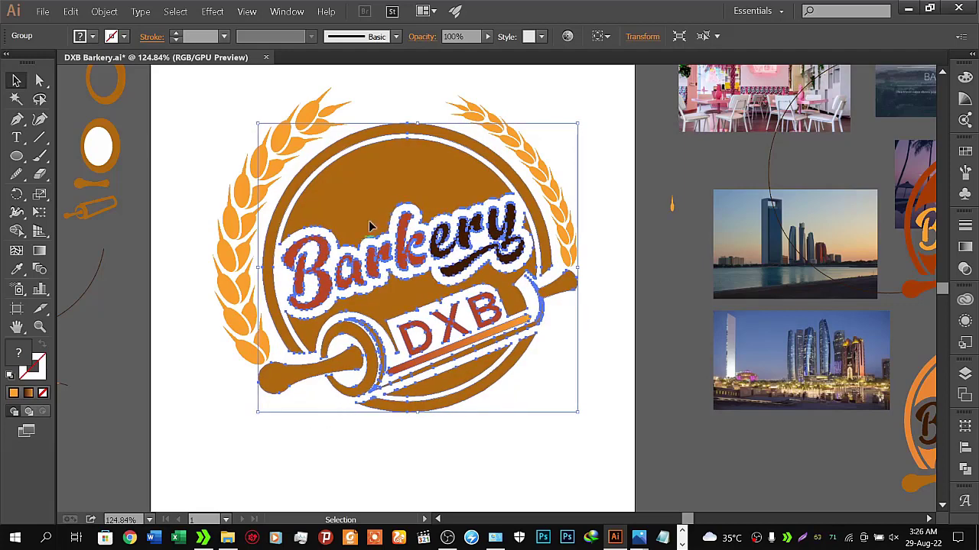
drag(417, 124, 420, 122)
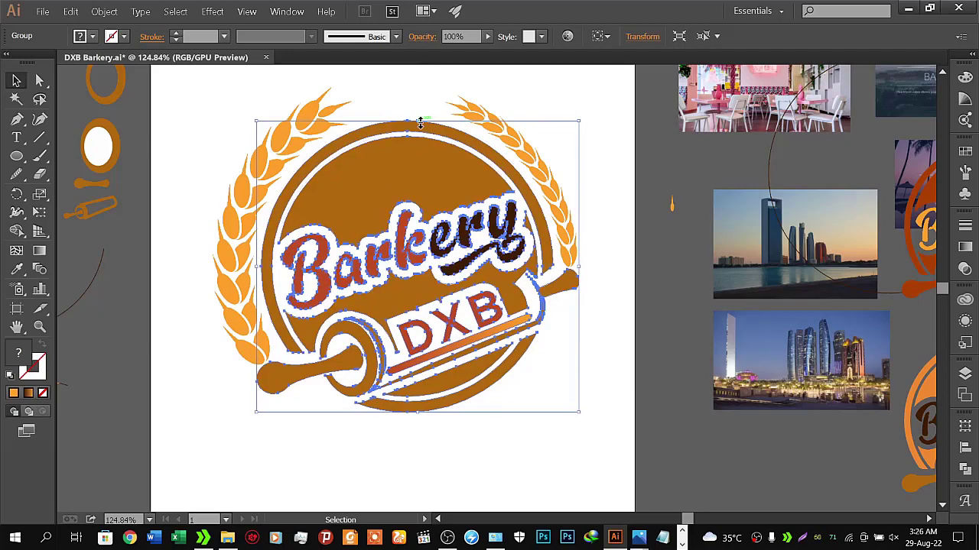
click(237, 126)
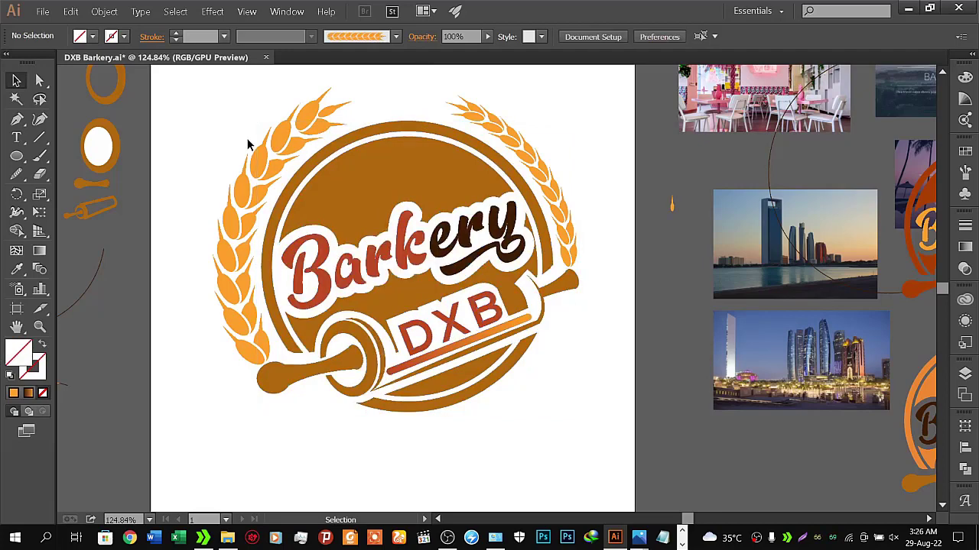
Step: Eyedropper the brick red of the Barkery lettering onto both wheat branches, then zoom out
click(289, 170)
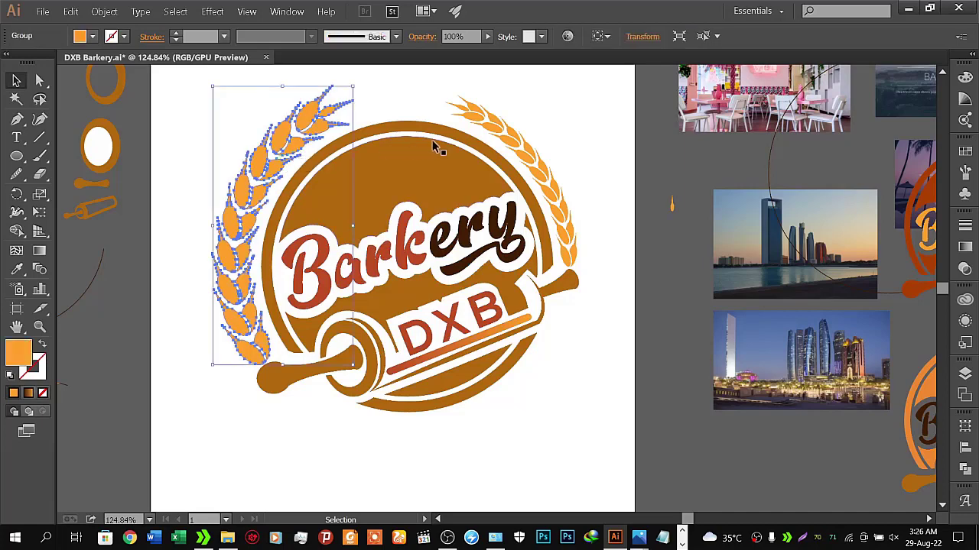
shift+click(504, 140)
click(17, 269)
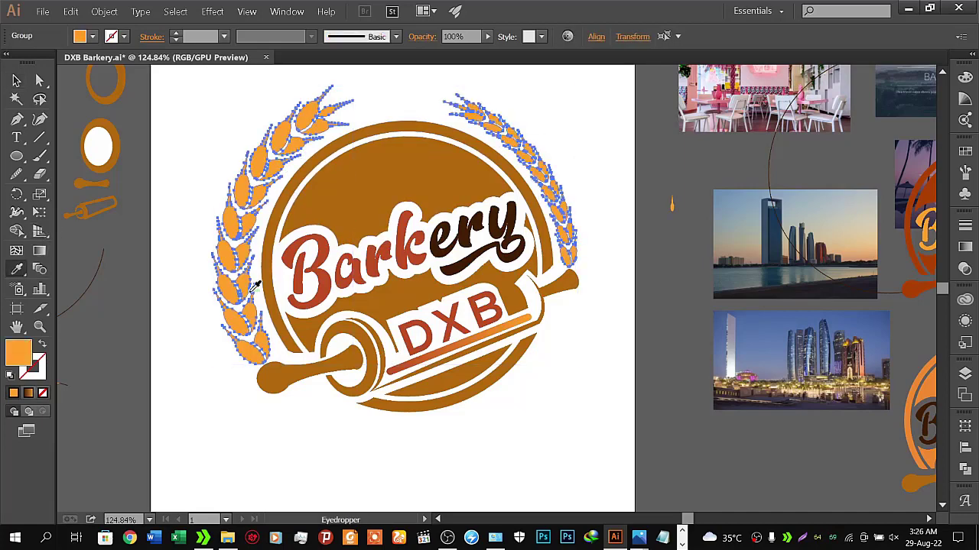
click(320, 285)
click(16, 79)
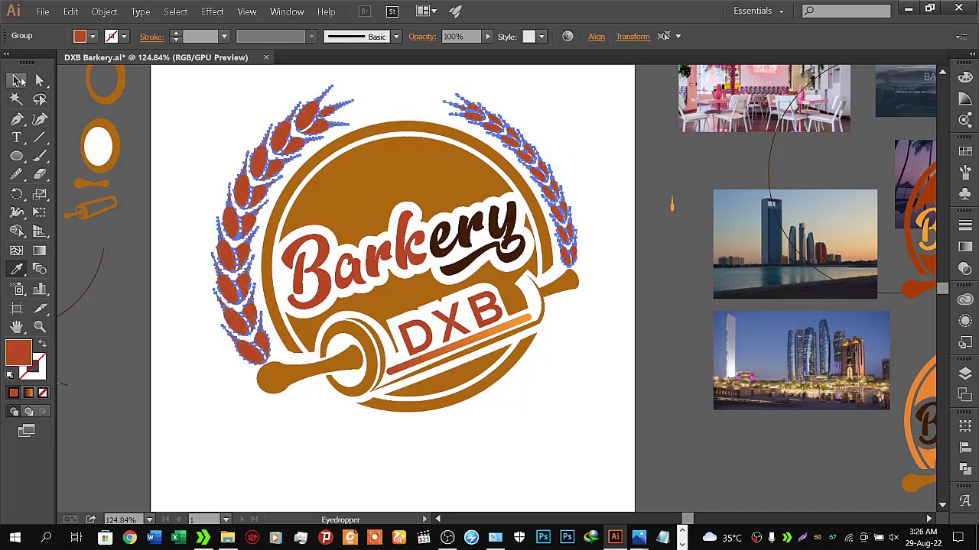
click(160, 146)
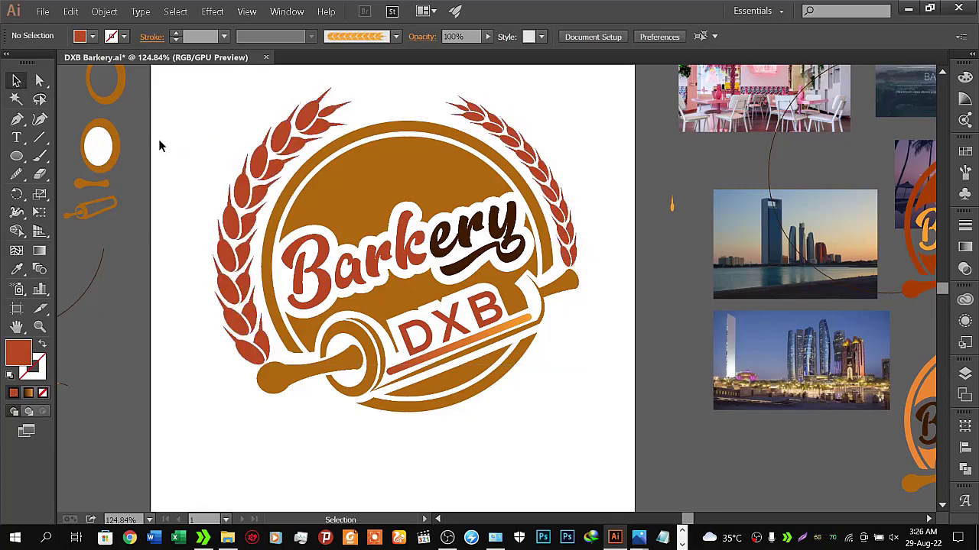
key(z)
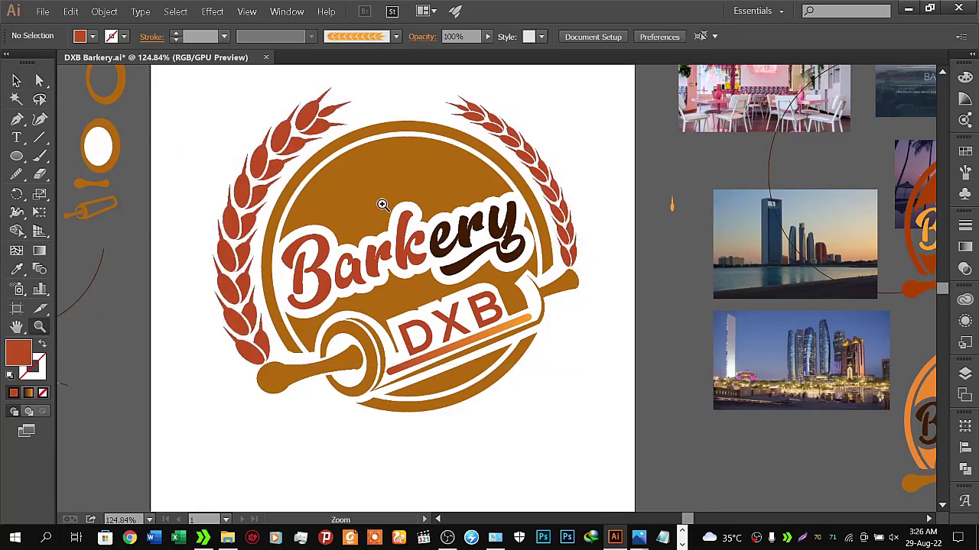
alt+click(395, 208)
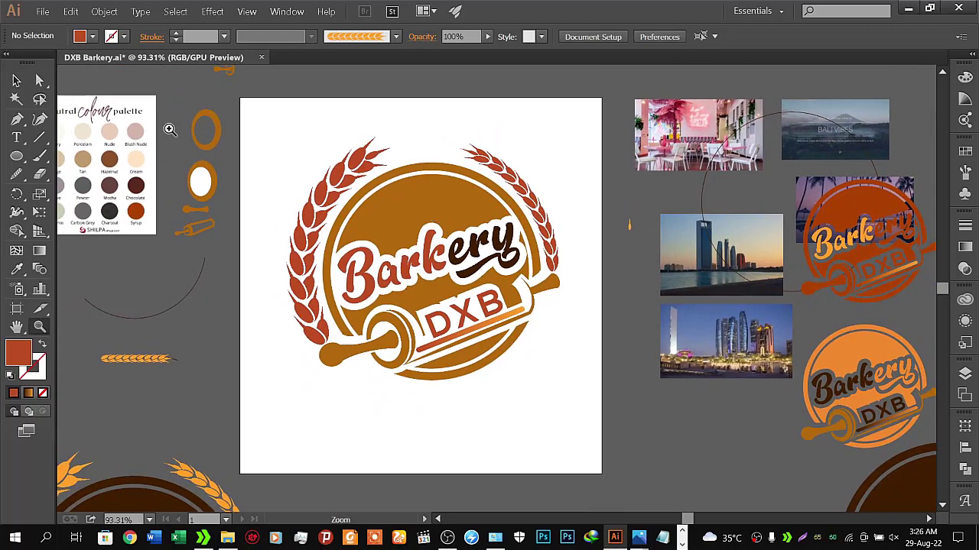
click(15, 79)
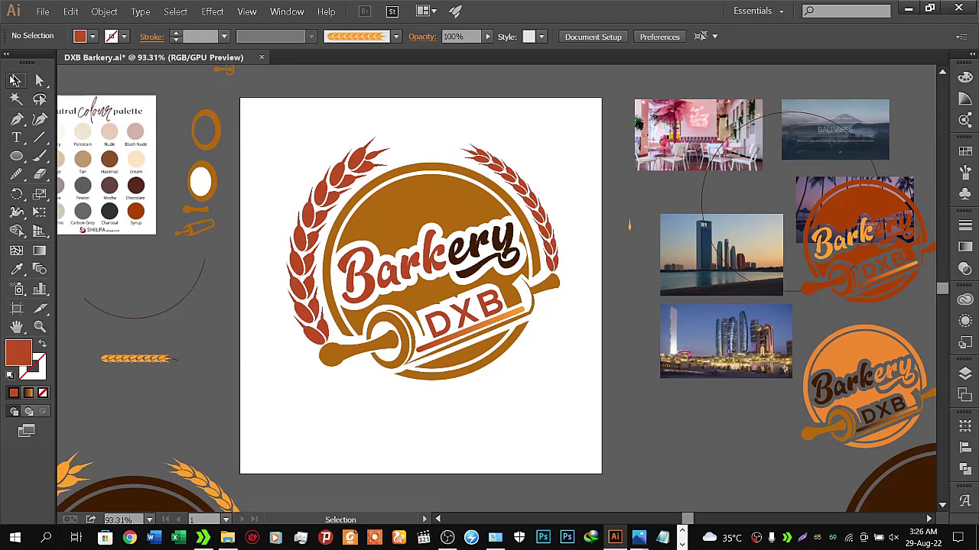
Step: Export the artboard as DXB Barkery.jpg in RGB at Maximum quality and 300 ppi
click(44, 13)
key(Escape)
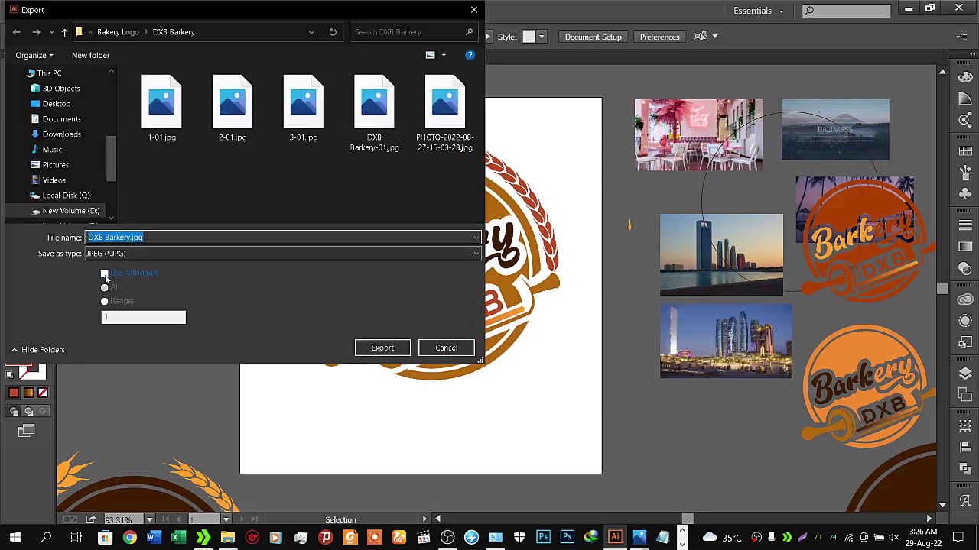
click(104, 273)
click(379, 349)
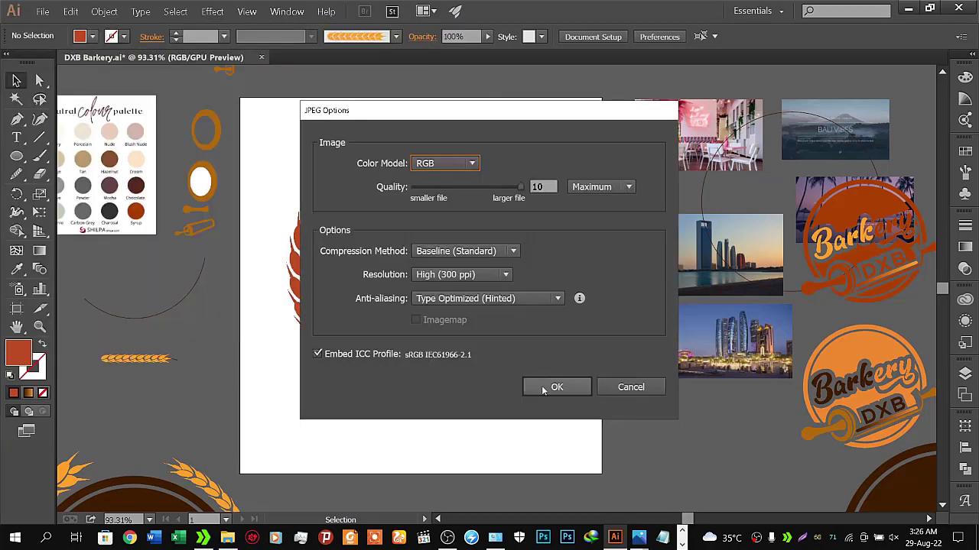
click(543, 390)
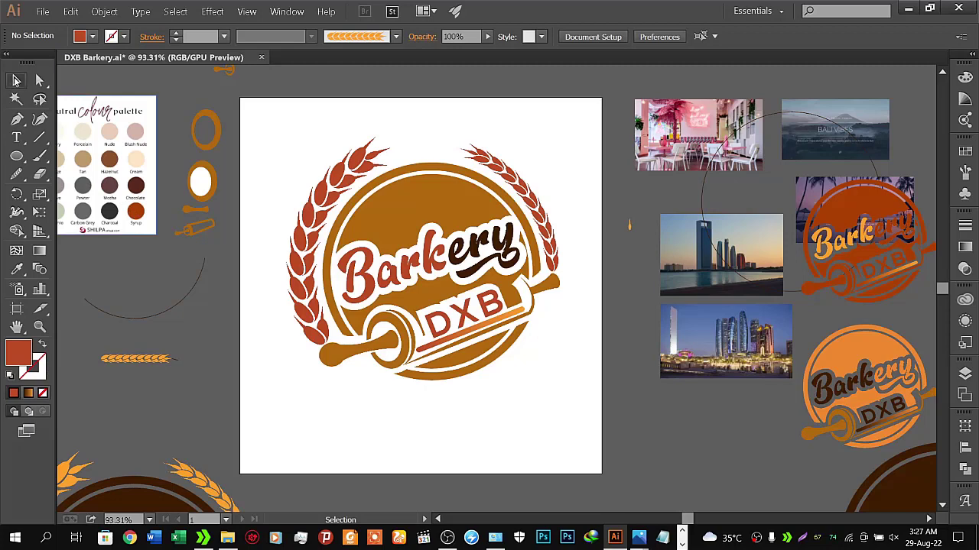
Step: Shrink the brown badge and set it aside on the pasteboard
click(390, 243)
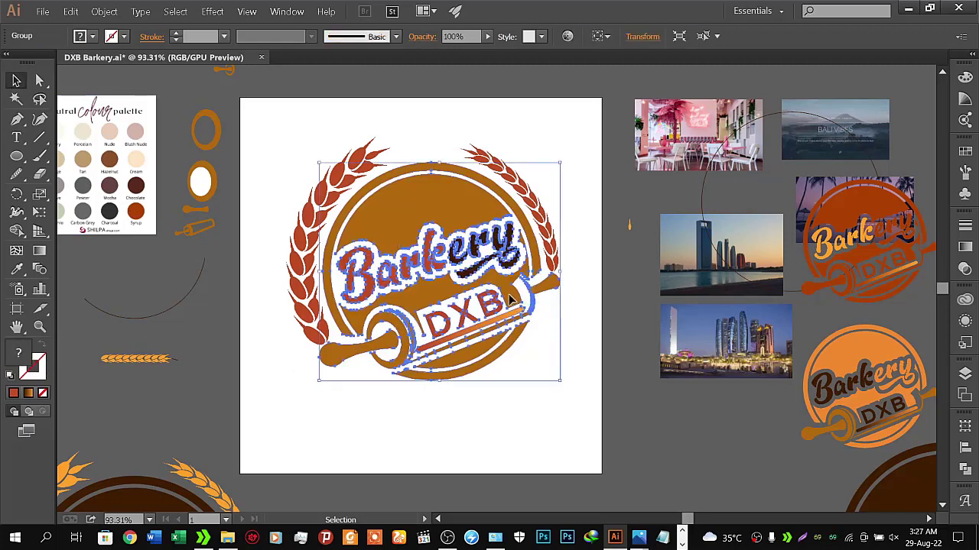
key(space)
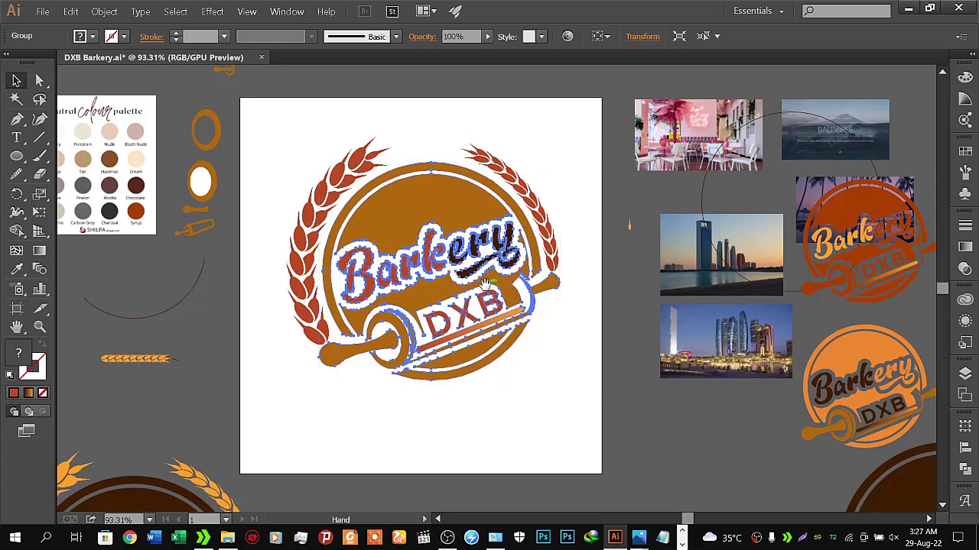
drag(484, 283, 304, 211)
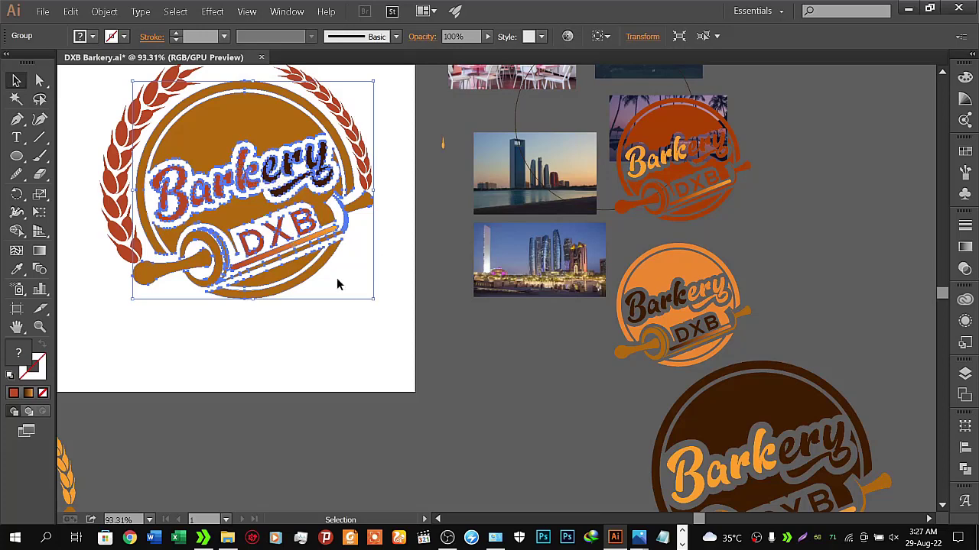
drag(372, 298, 316, 248)
drag(252, 176, 523, 383)
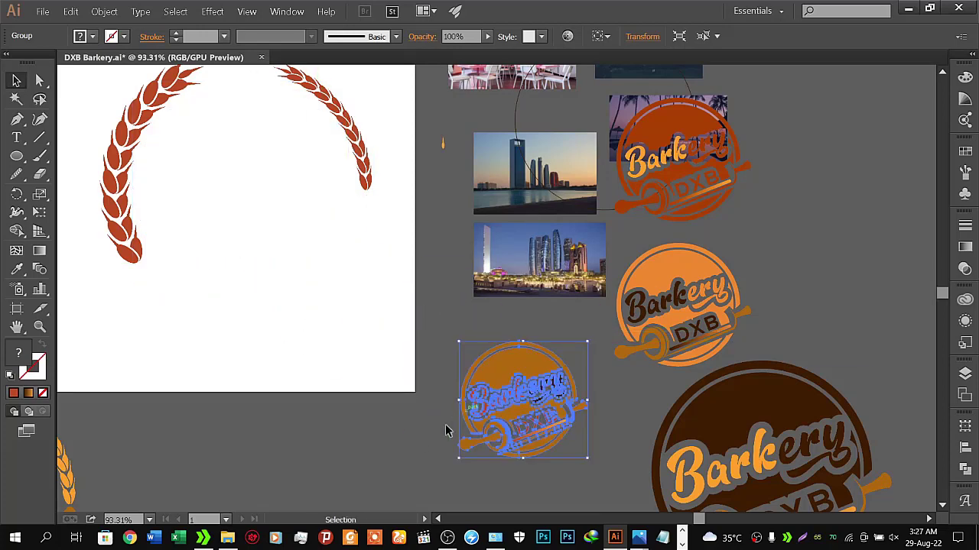
click(425, 442)
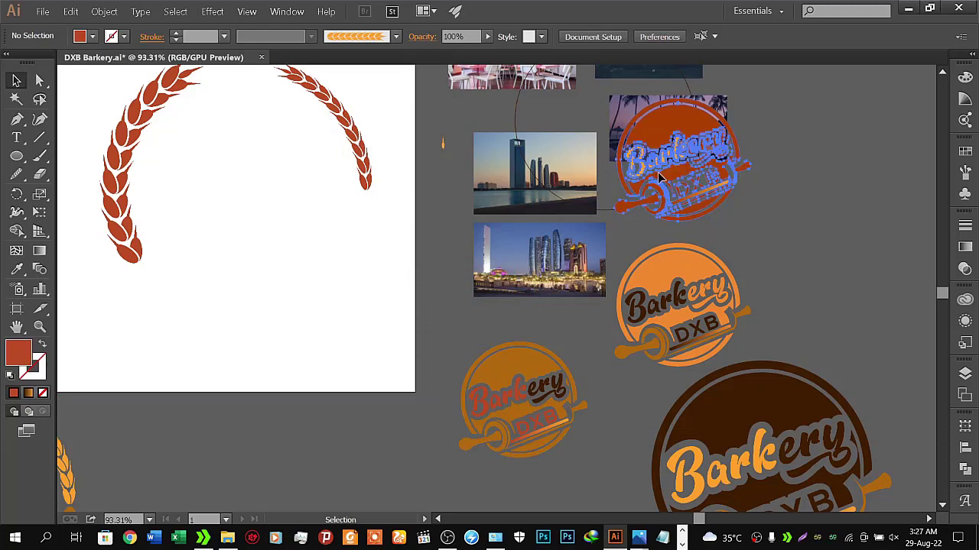
Step: Move the rust-red badge with orange lettering into the wheat wreath
drag(661, 177, 240, 192)
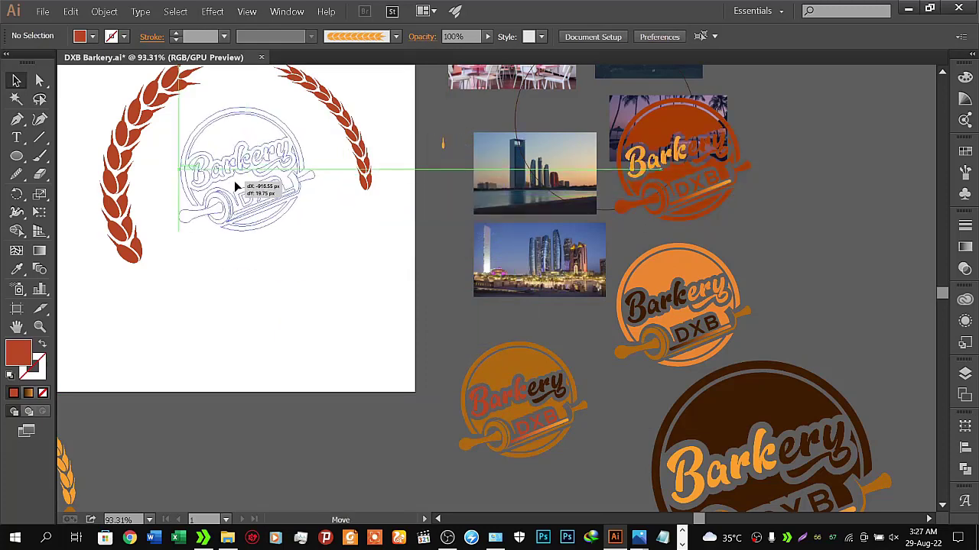
drag(234, 181, 240, 181)
drag(298, 221, 490, 350)
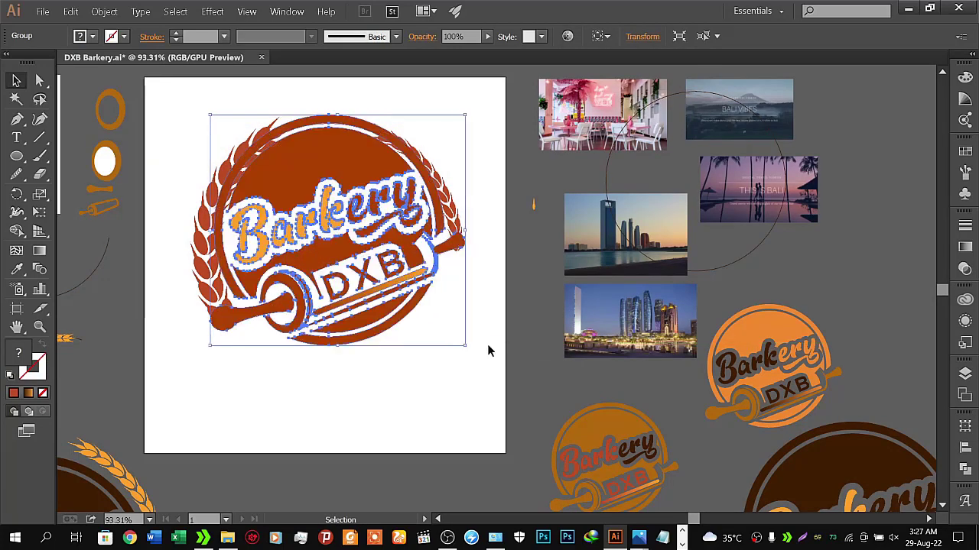
Step: Nudge the rust-red badge down, right and up, shrinking it slightly from the top to fit the wreath
key(Down)
key(Down)
key(Down)
key(Down)
key(Down)
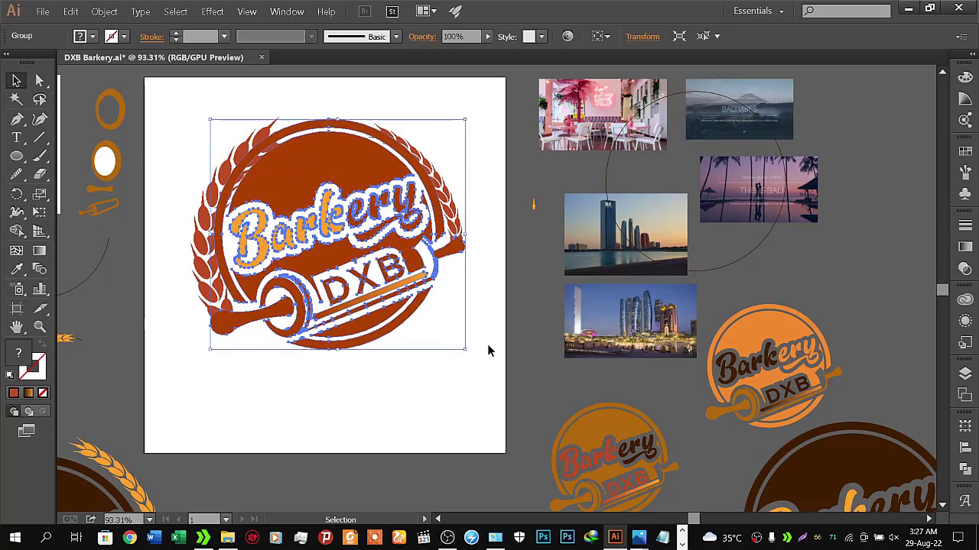
key(Down)
key(Down)
key(Down)
key(Down)
key(Down)
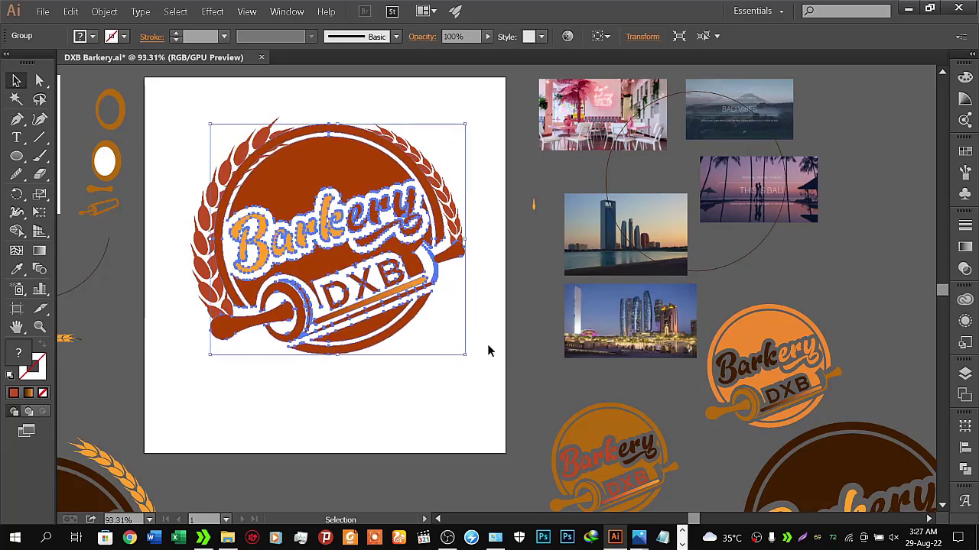
key(Down)
key(Down)
key(Down)
key(Down)
key(Down)
key(Down)
key(Down)
key(Down)
key(Down)
key(Down)
key(Down)
key(Down)
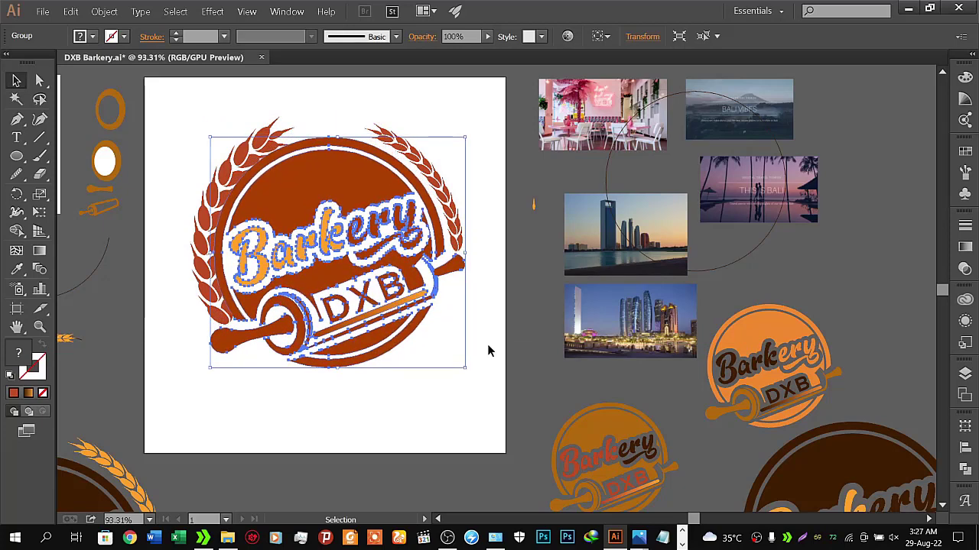
key(Right)
key(Right)
key(Right)
key(Right)
key(Right)
key(Right)
key(Right)
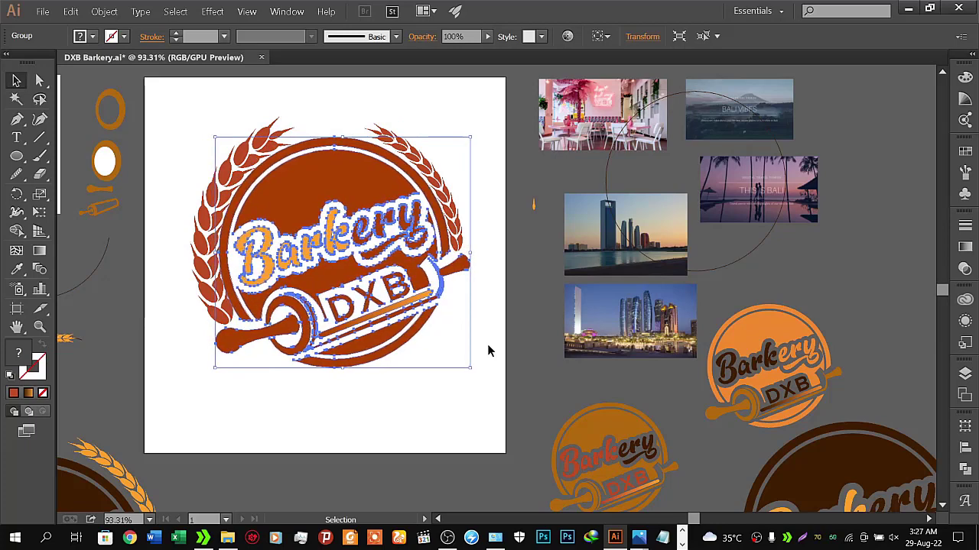
key(Up)
key(Up)
key(Up)
key(Up)
key(Up)
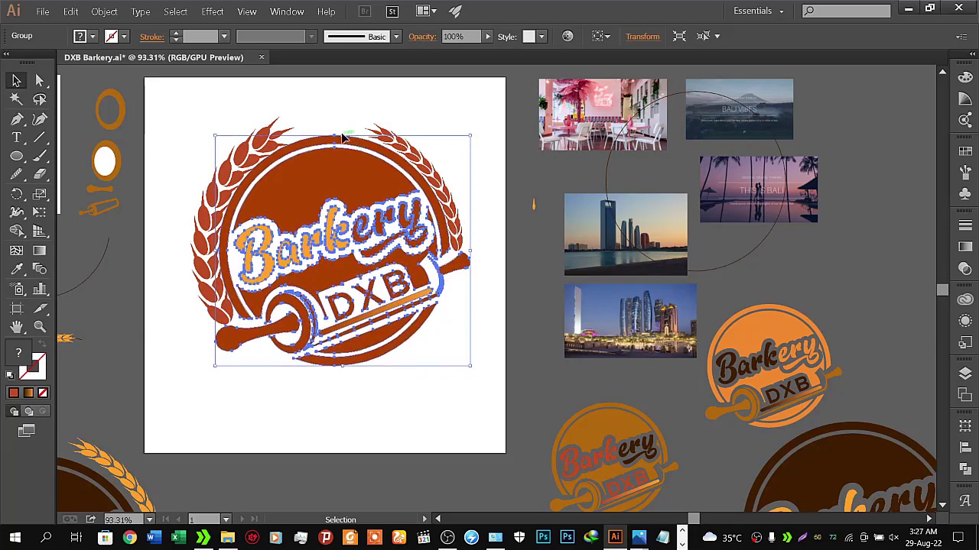
drag(344, 136, 345, 149)
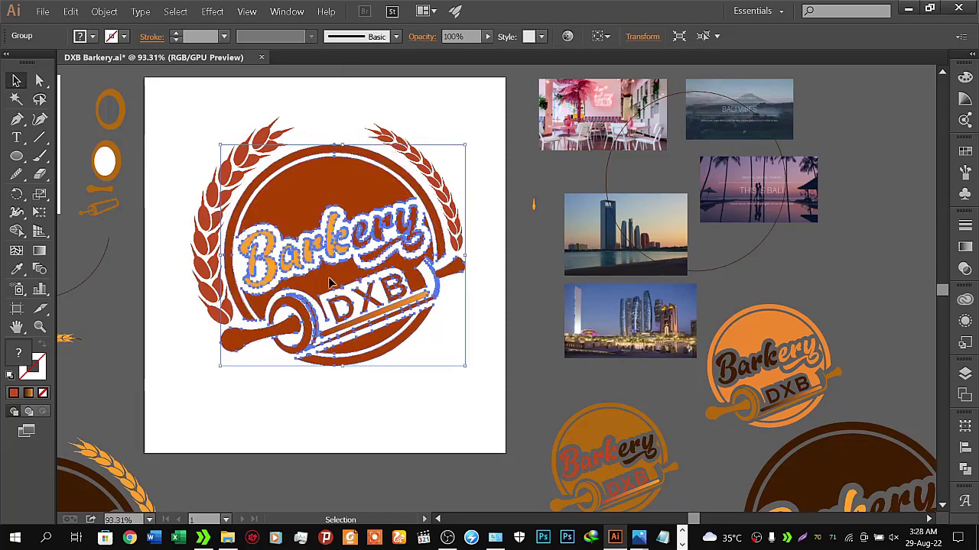
mouse_move(333, 283)
mouse_down()
mouse_move(376, 262)
mouse_move(256, 214)
mouse_up()
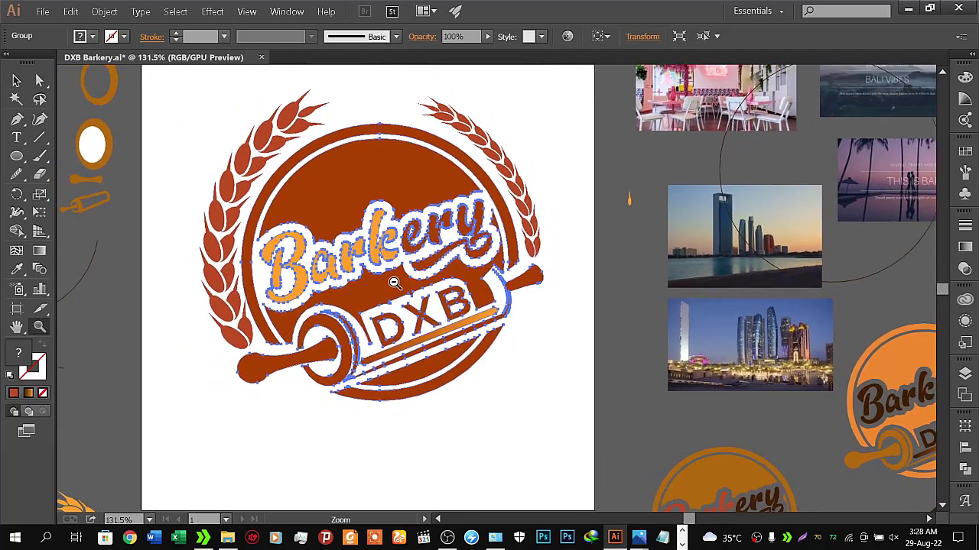
key(v)
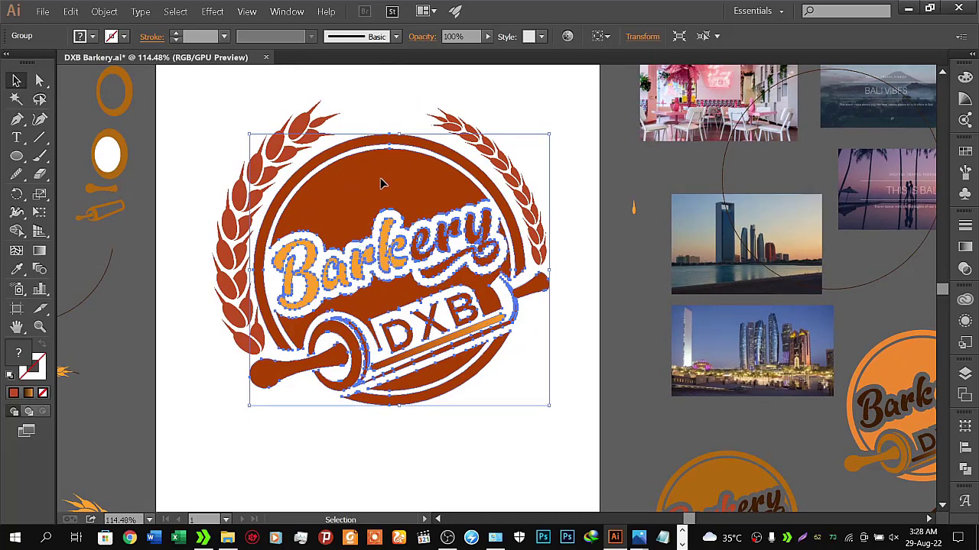
key(Up)
key(Up)
key(Up)
key(Up)
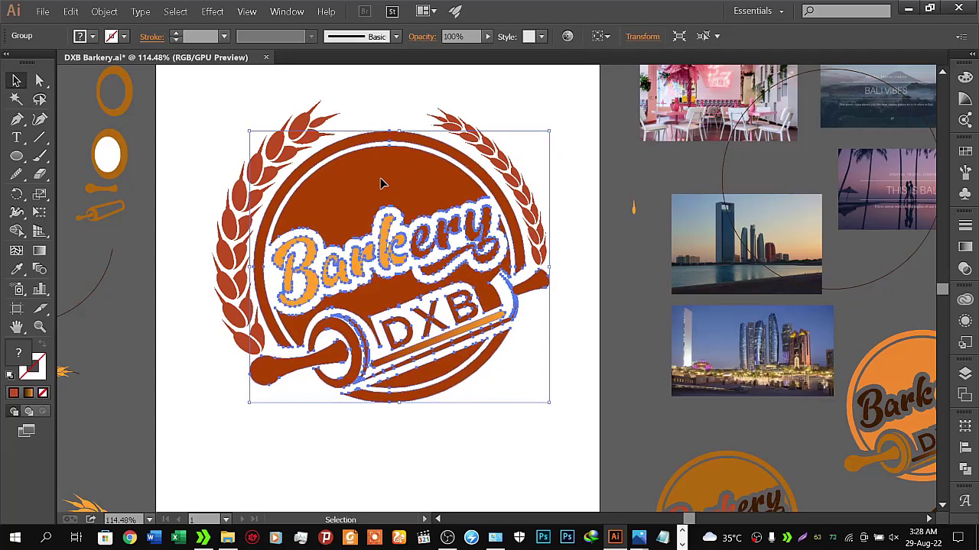
click(323, 431)
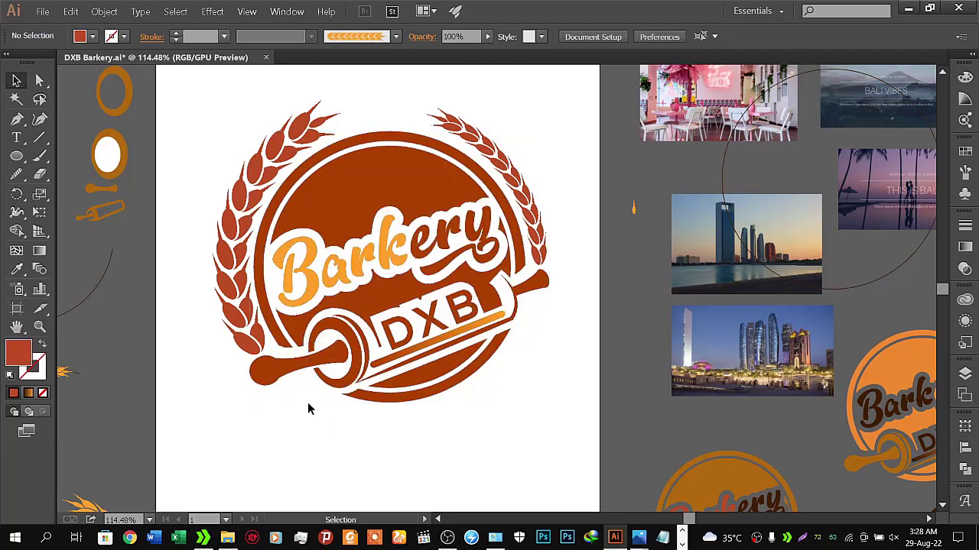
Step: Select both the left and right wheat stalks
click(242, 289)
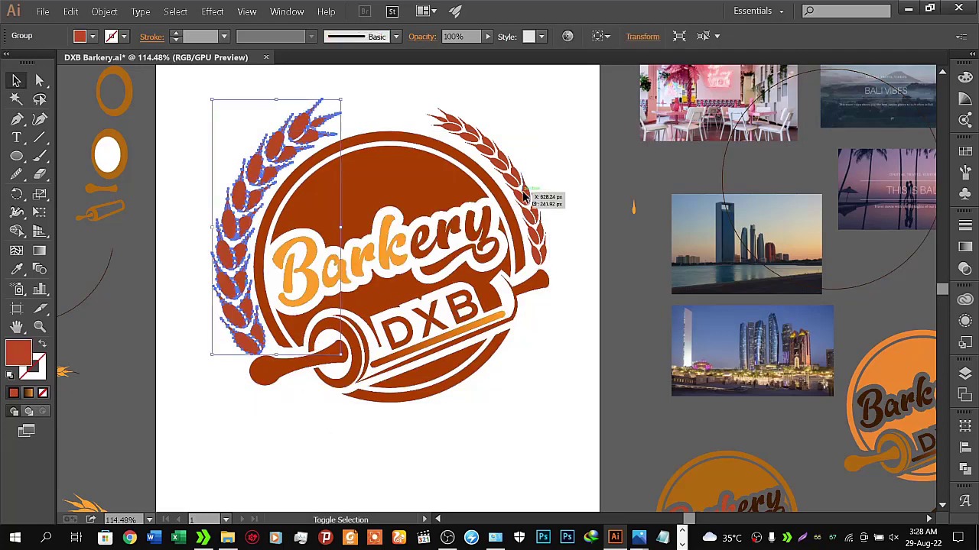
shift+click(529, 199)
click(16, 268)
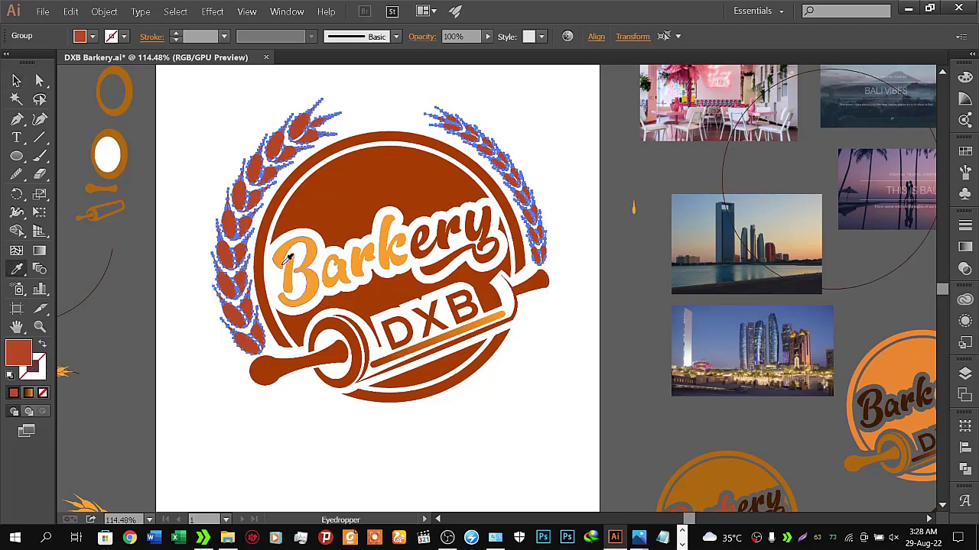
Step: Eyedropper the orange Barkery lettering onto both wheat stalks, then zoom out to the whole logo
click(306, 264)
click(16, 80)
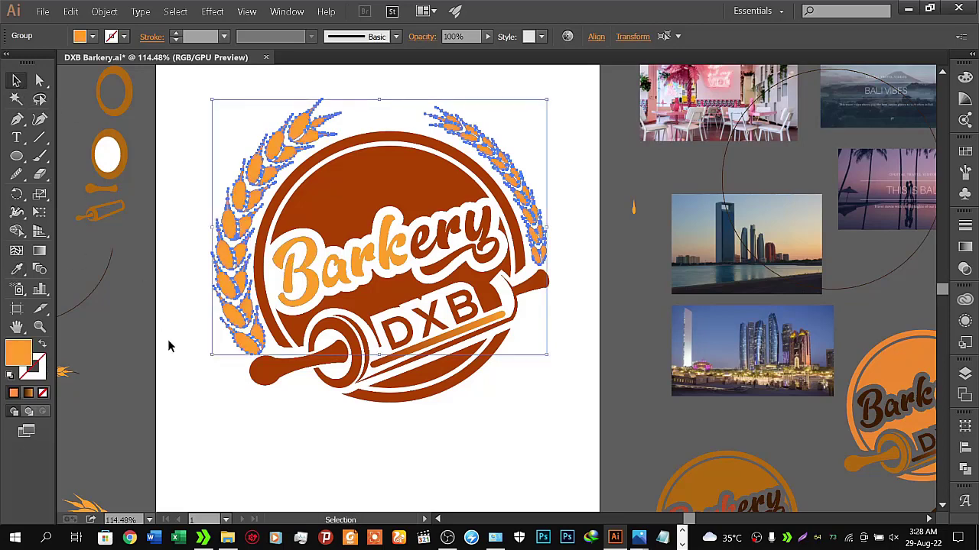
click(230, 441)
ctrl+alt+click(395, 425)
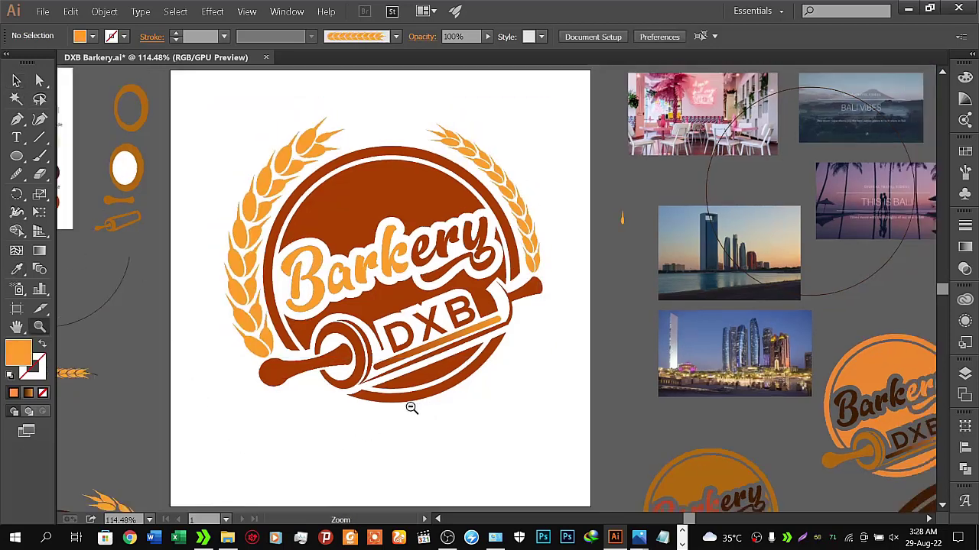
mouse_move(396, 410)
mouse_down()
mouse_move(459, 389)
mouse_move(397, 403)
mouse_move(448, 382)
mouse_up()
scroll(397, 403, down, 1)
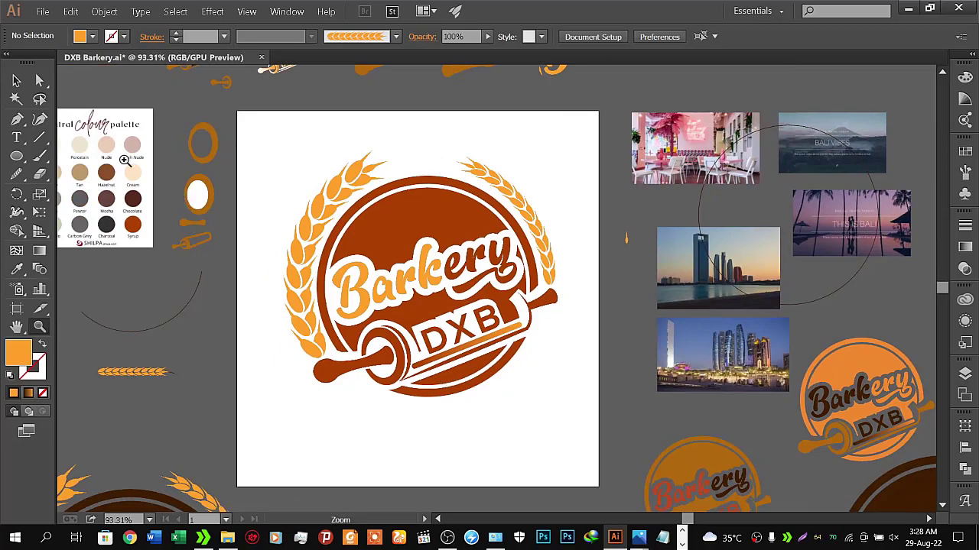
click(16, 80)
Step: Export the artboard as DXB Barkery.jpg, accepting the default JPEG options
click(42, 13)
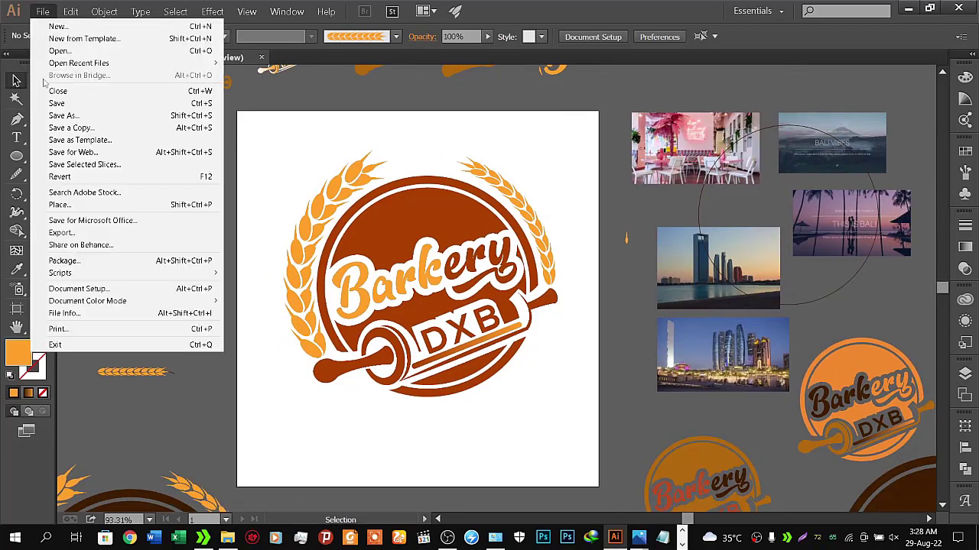
click(58, 107)
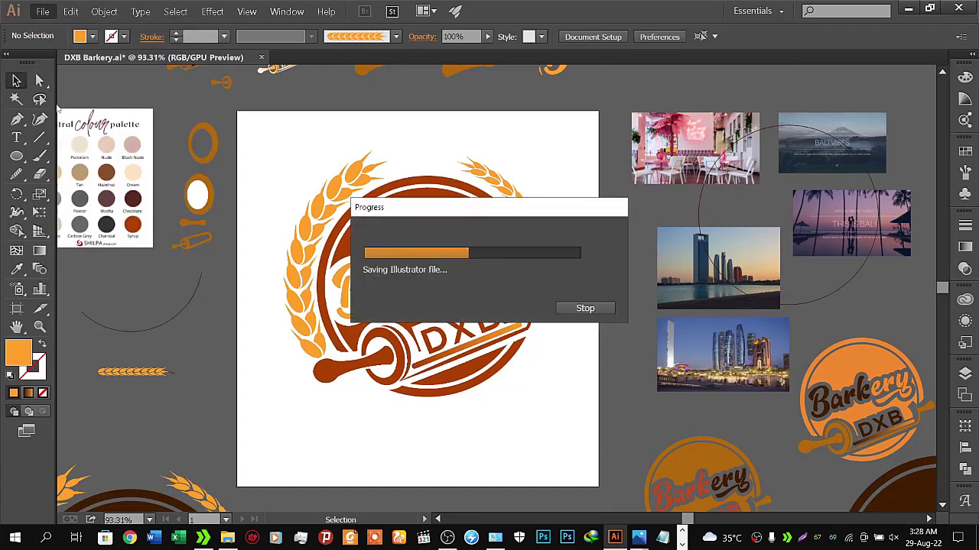
click(43, 11)
click(61, 234)
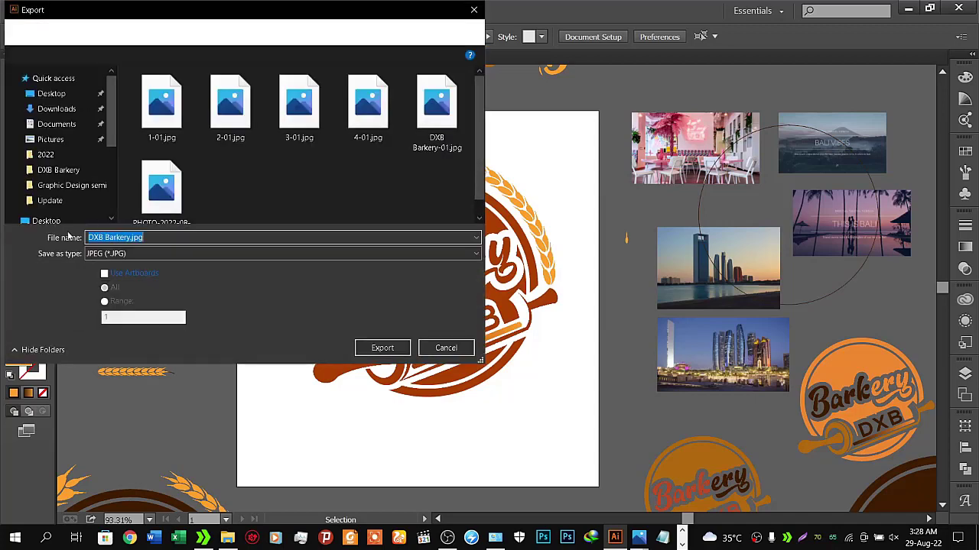
click(104, 273)
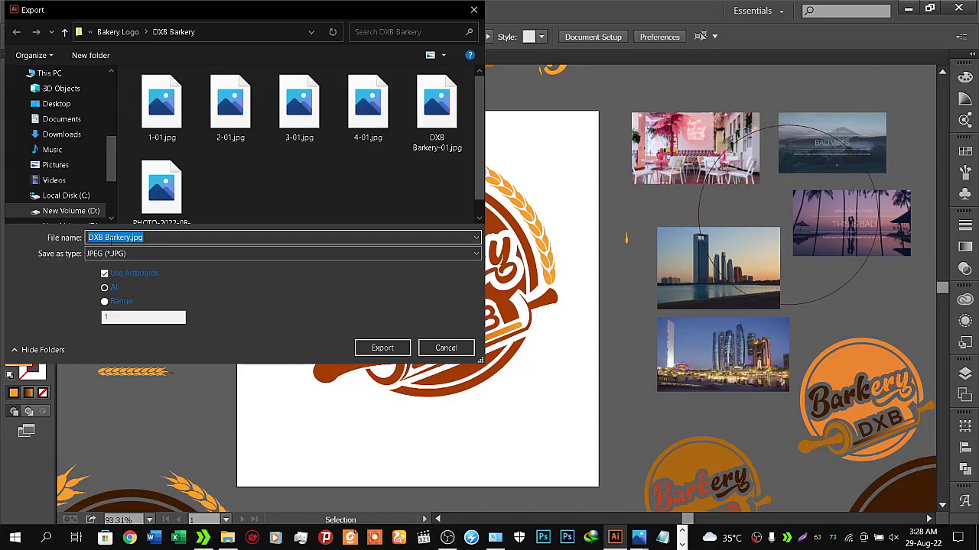
text(5)
click(371, 349)
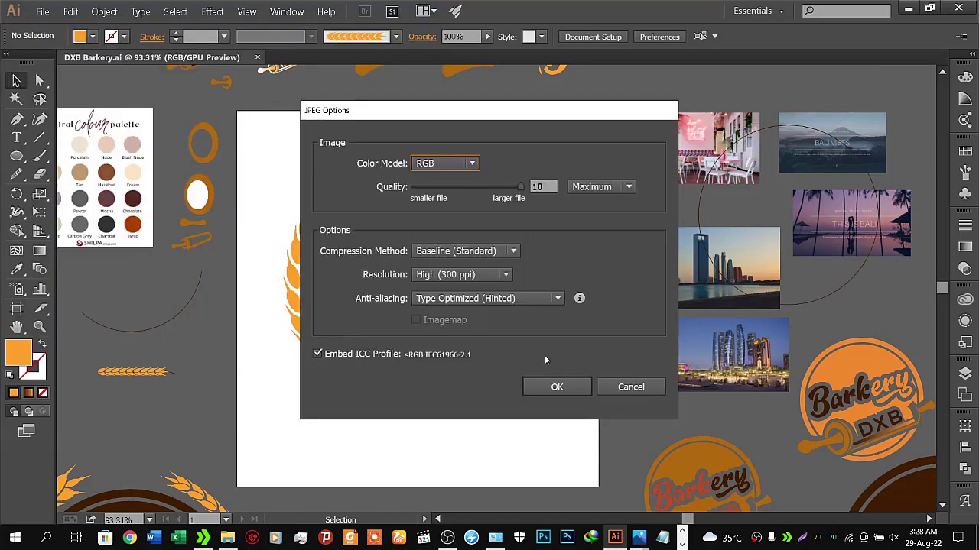
click(556, 387)
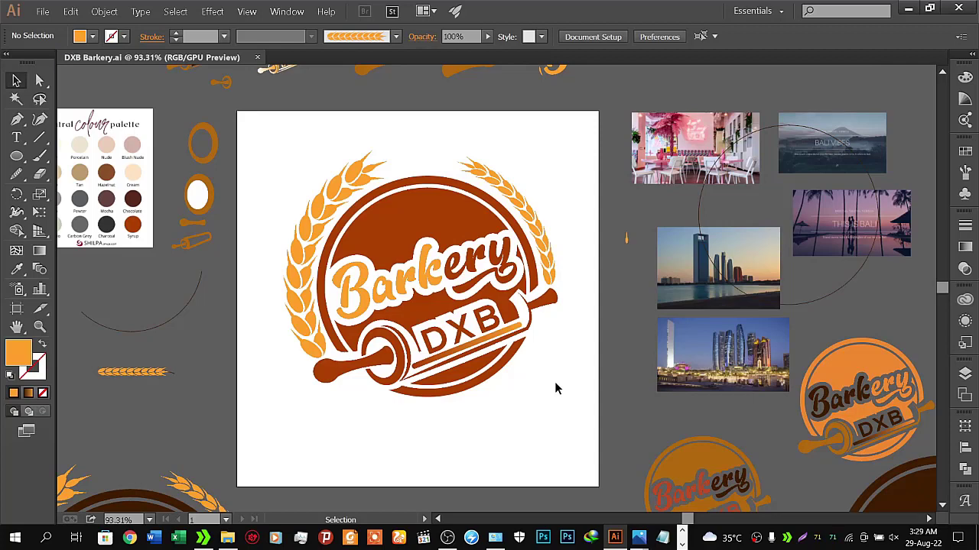
Step: Move the brown badge off the artboard to the upper right
key(z)
mouse_move(559, 376)
mouse_down()
mouse_move(517, 382)
mouse_move(410, 321)
mouse_up()
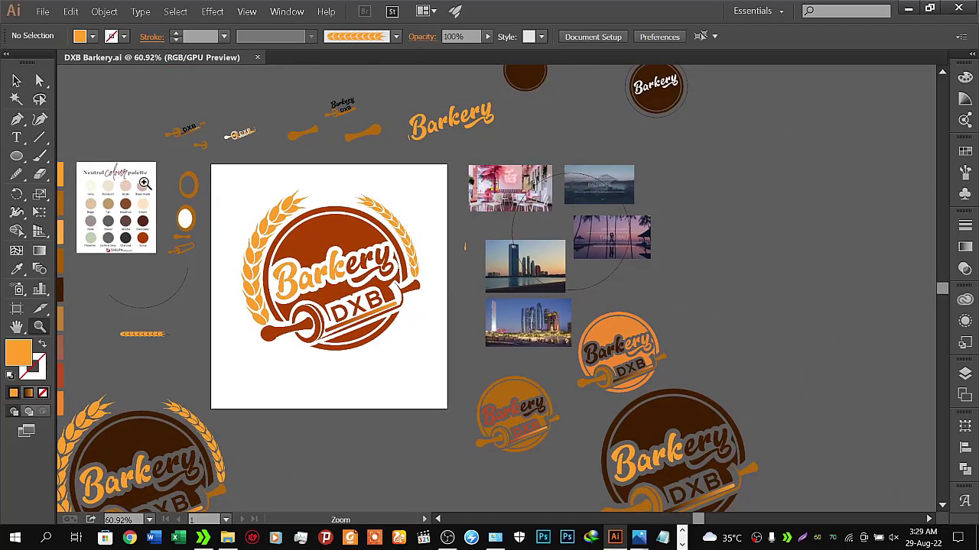
click(16, 80)
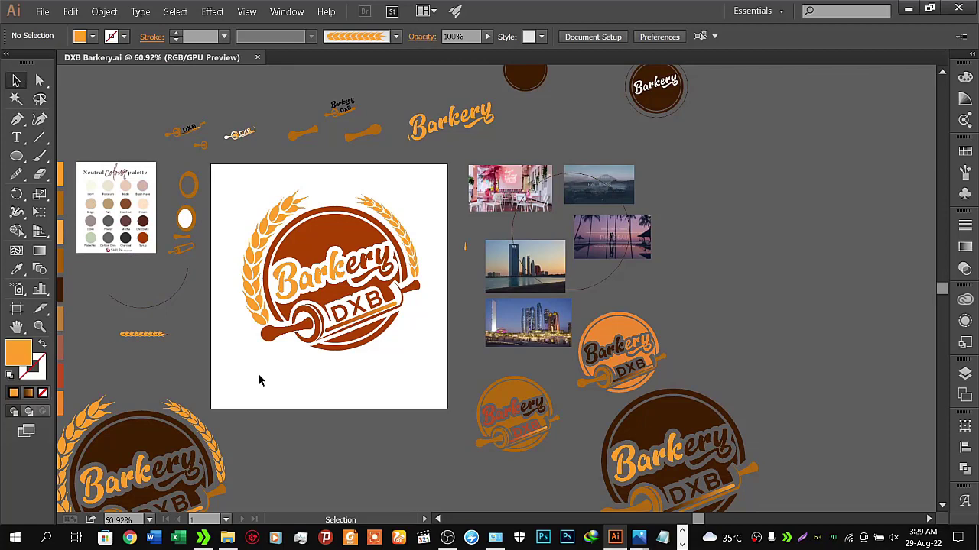
click(332, 243)
drag(332, 243, 819, 167)
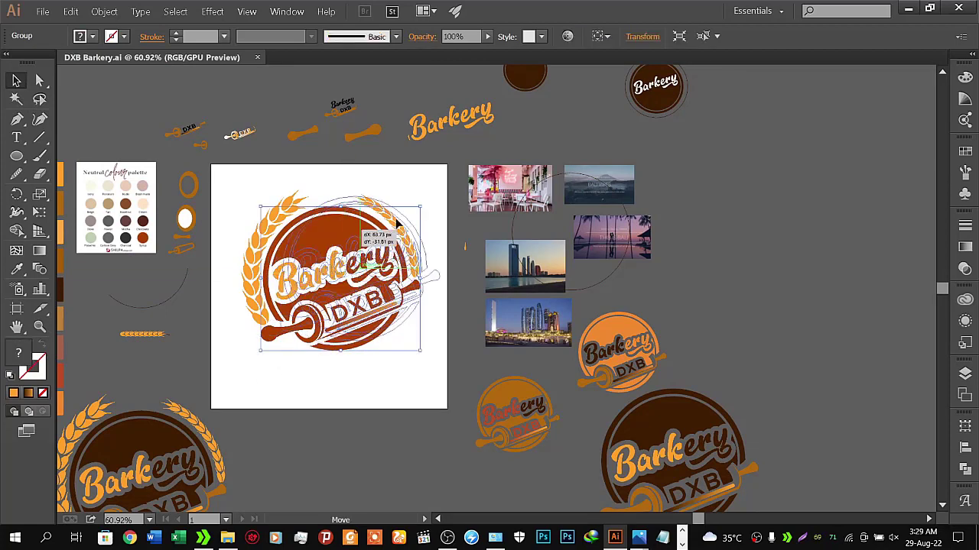
click(772, 341)
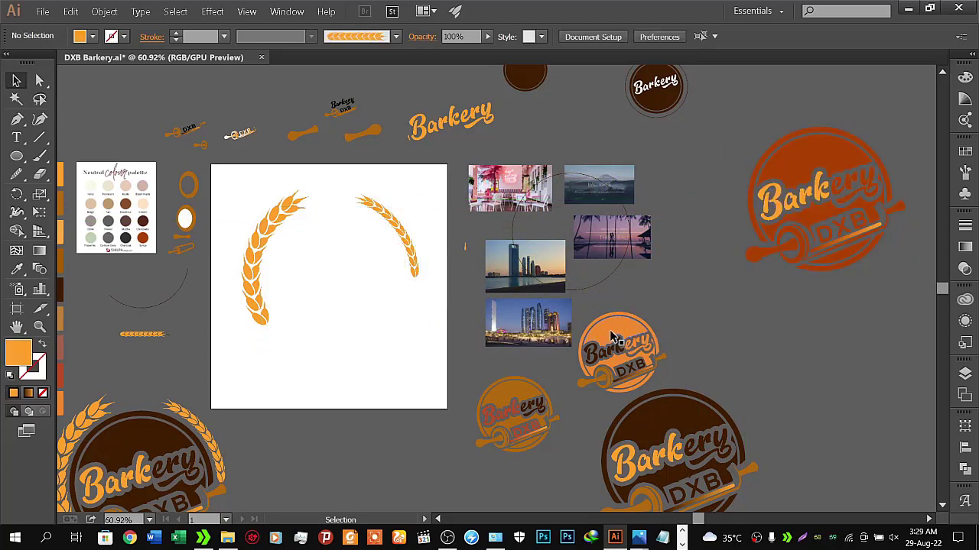
Step: Enlarge the orange badge with brown lettering and place it inside the wheat wreath
mouse_move(611, 336)
mouse_down()
mouse_move(720, 285)
mouse_move(810, 187)
mouse_up()
key(ctrl+z)
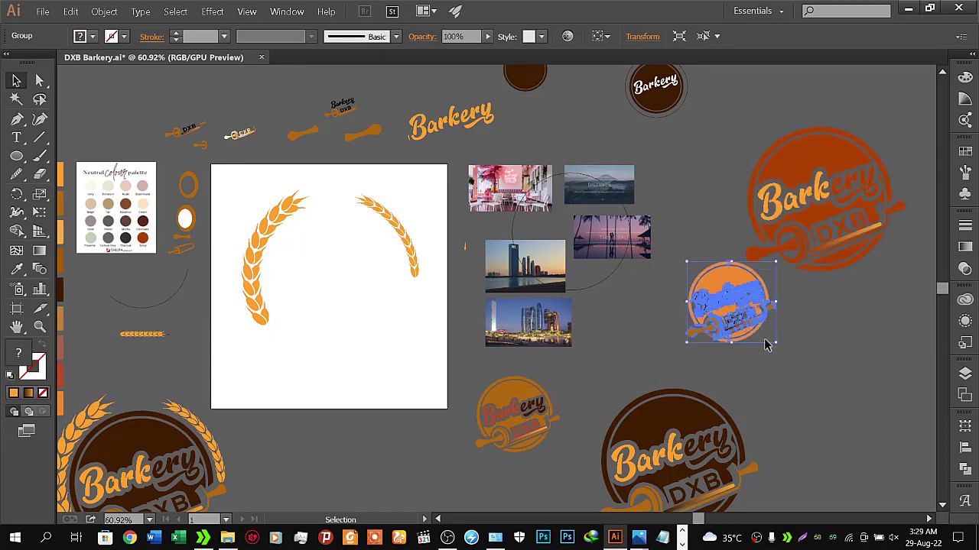
drag(774, 342, 831, 392)
mouse_move(737, 375)
mouse_down()
mouse_move(575, 245)
mouse_move(348, 306)
mouse_move(346, 273)
mouse_up()
key(z)
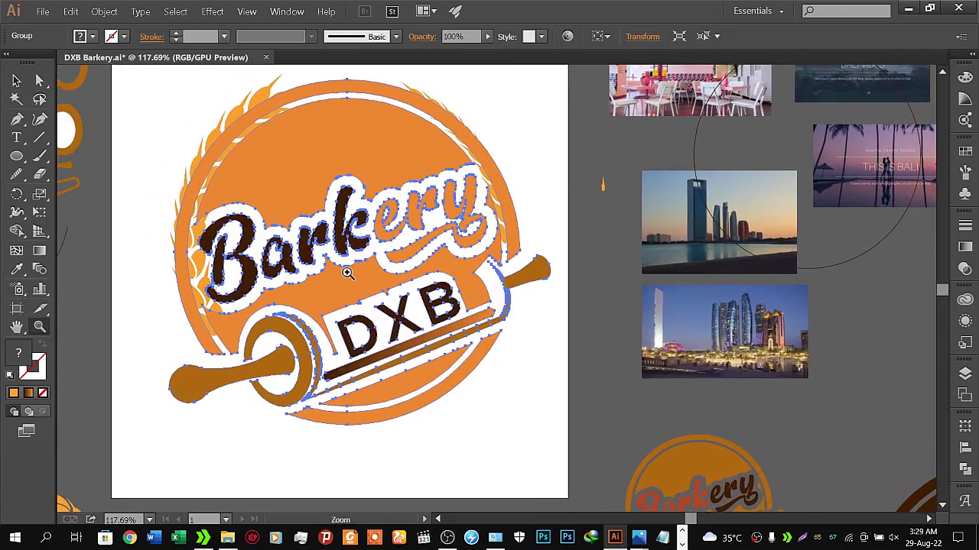
Step: Resize the orange badge to fit the wreath and nudge it upward
click(16, 80)
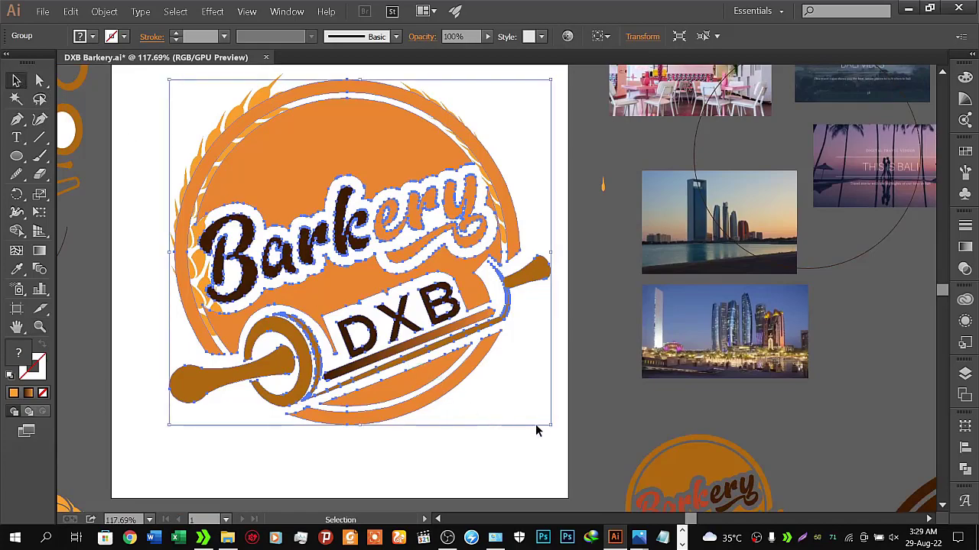
mouse_move(550, 423)
mouse_down()
mouse_move(490, 393)
mouse_move(509, 380)
mouse_up()
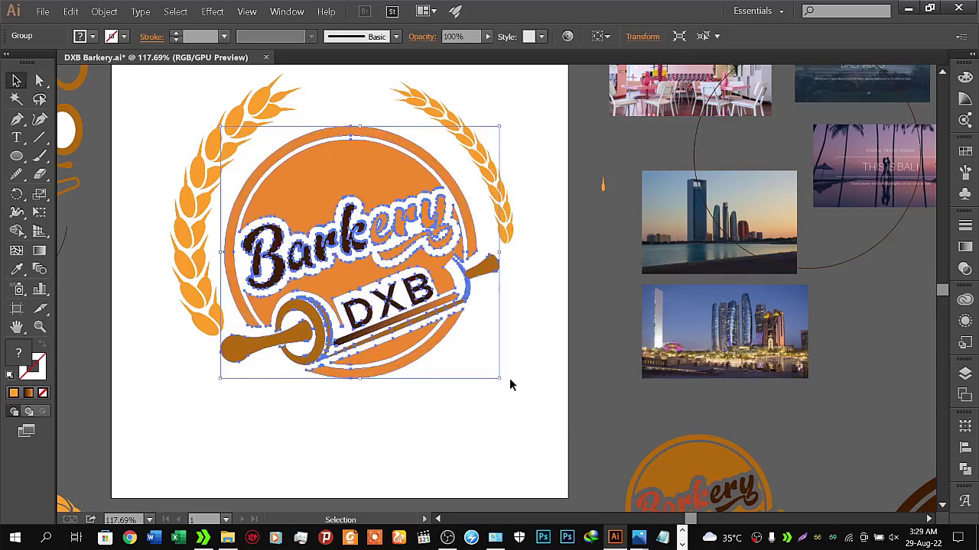
drag(497, 378, 505, 389)
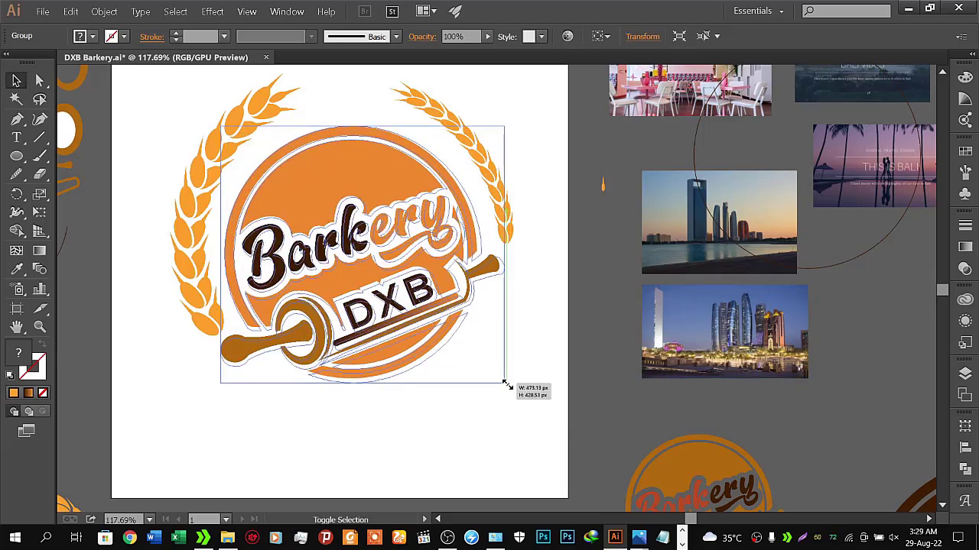
key(Up)
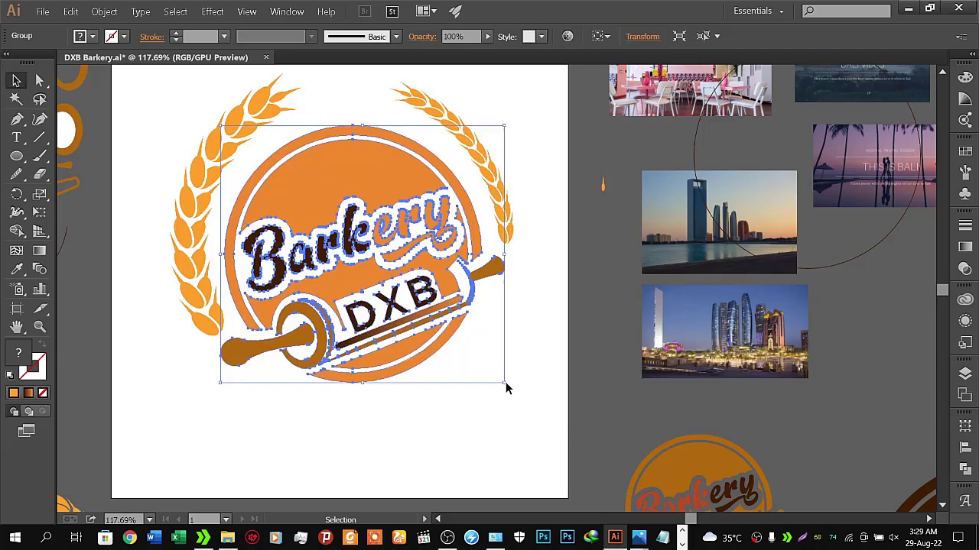
key(Up)
key(Up)
key(Up)
key(Up)
key(Up)
key(Up)
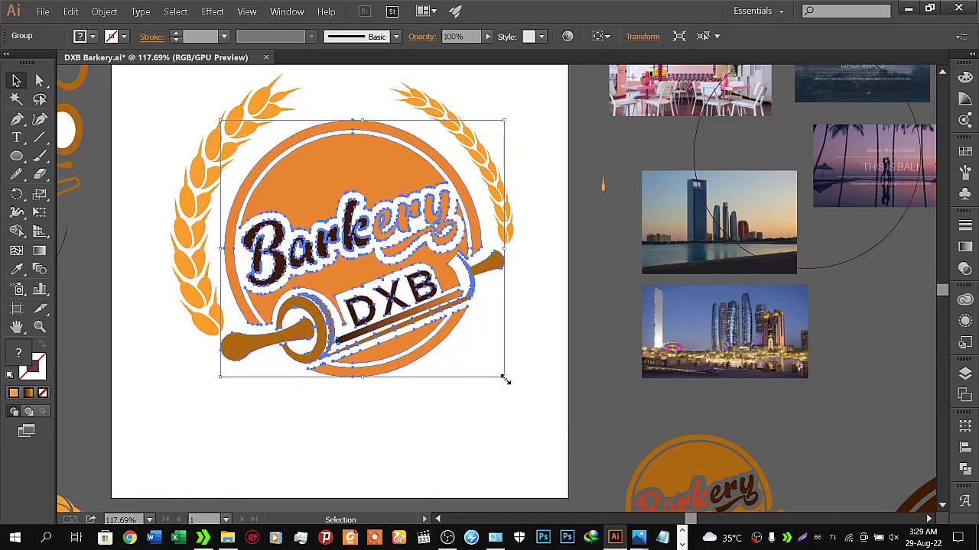
drag(505, 378, 520, 390)
Step: Nudge the badge up-left then right, enlarging it slightly to centre it between the stalks
key(Up)
key(Up)
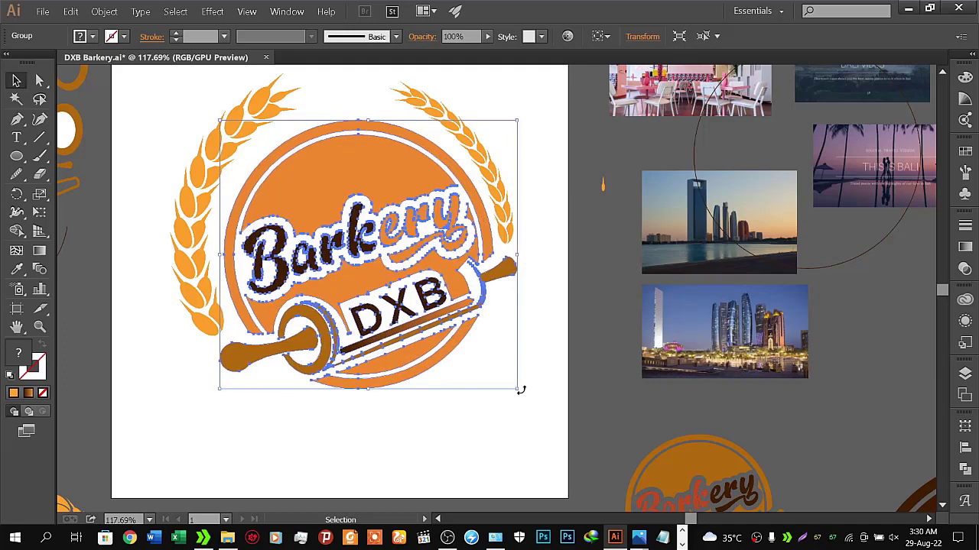
key(Up)
key(Left)
key(Left)
key(Up)
key(Up)
key(Up)
key(Left)
key(Left)
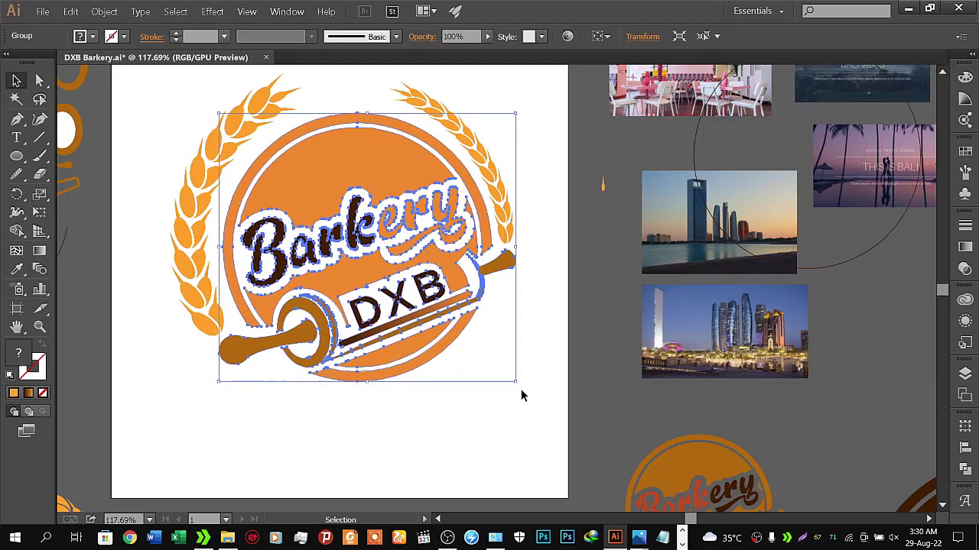
key(Up)
key(Up)
key(Left)
key(Left)
key(Up)
key(Up)
key(Up)
key(Up)
key(Up)
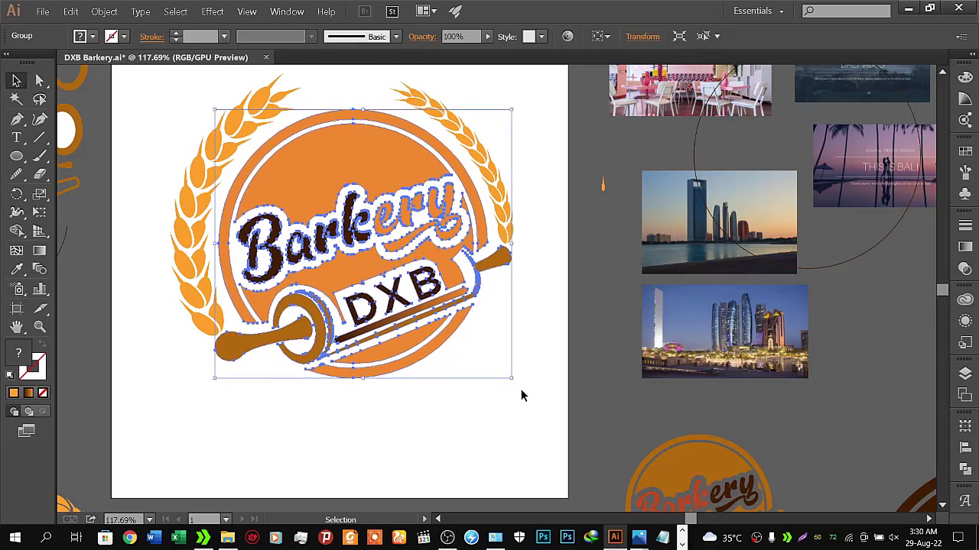
key(Up)
key(Up)
key(Down)
key(Down)
key(Down)
key(Down)
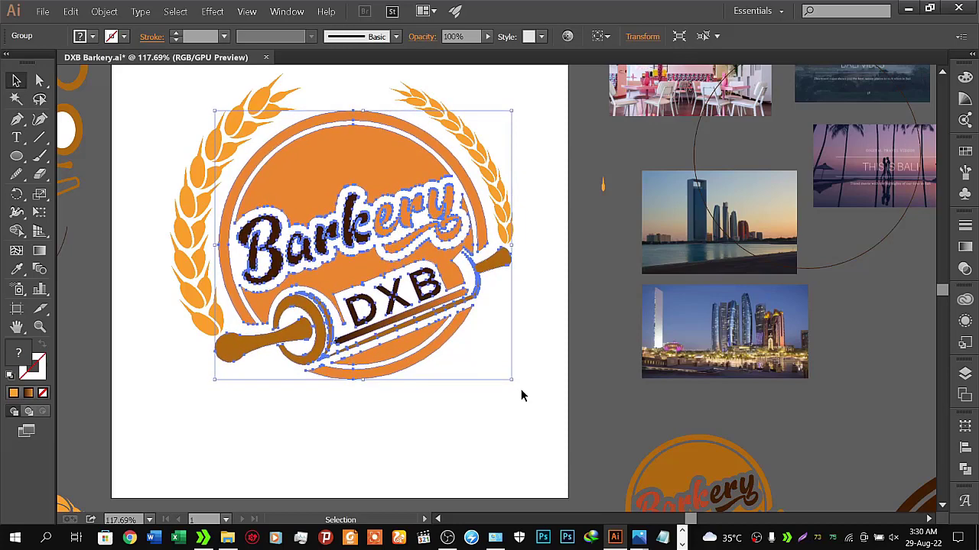
key(Right)
key(Right)
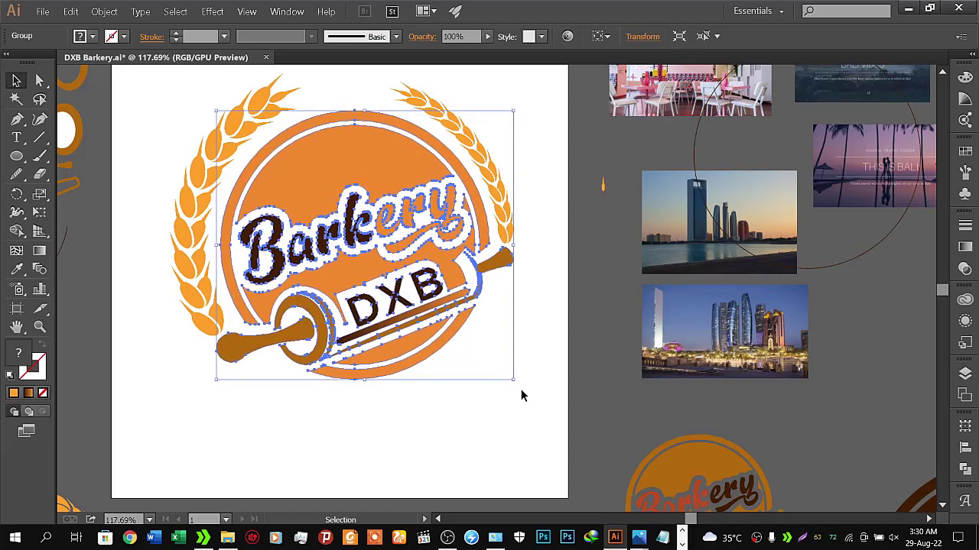
key(Right)
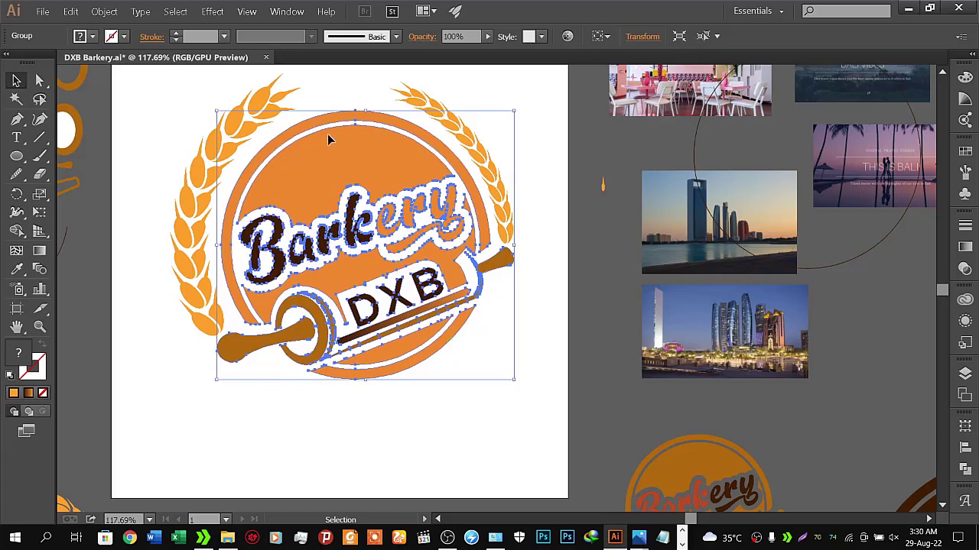
drag(219, 246, 209, 255)
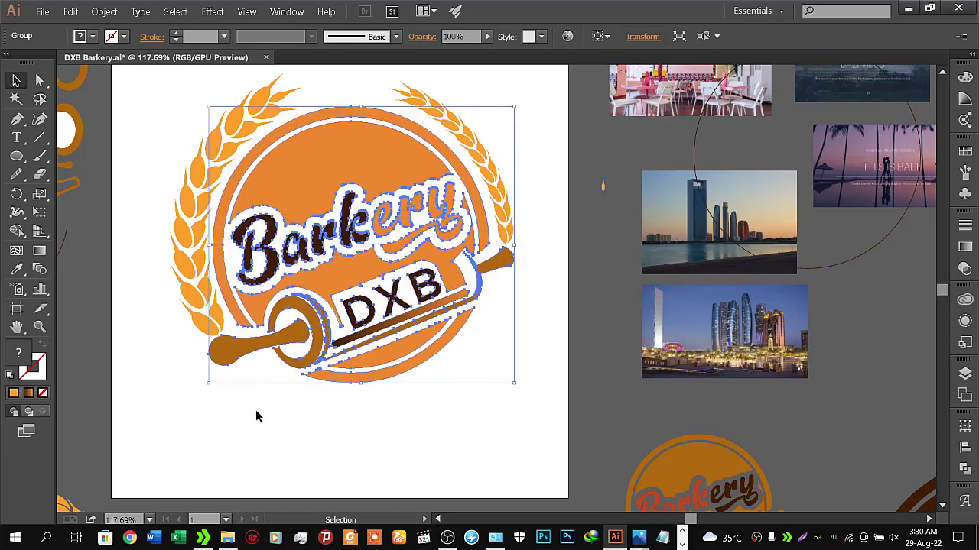
key(Right)
key(Right)
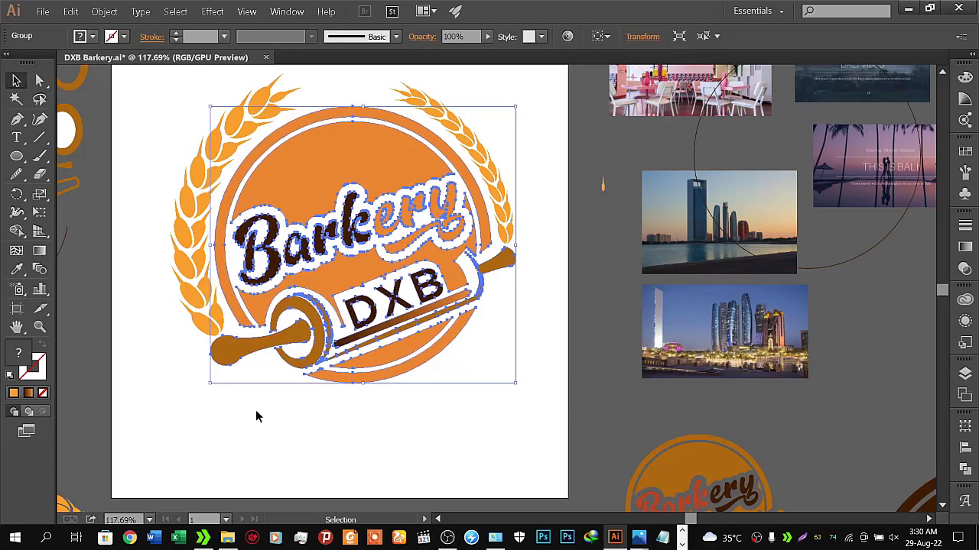
key(Right)
key(Right)
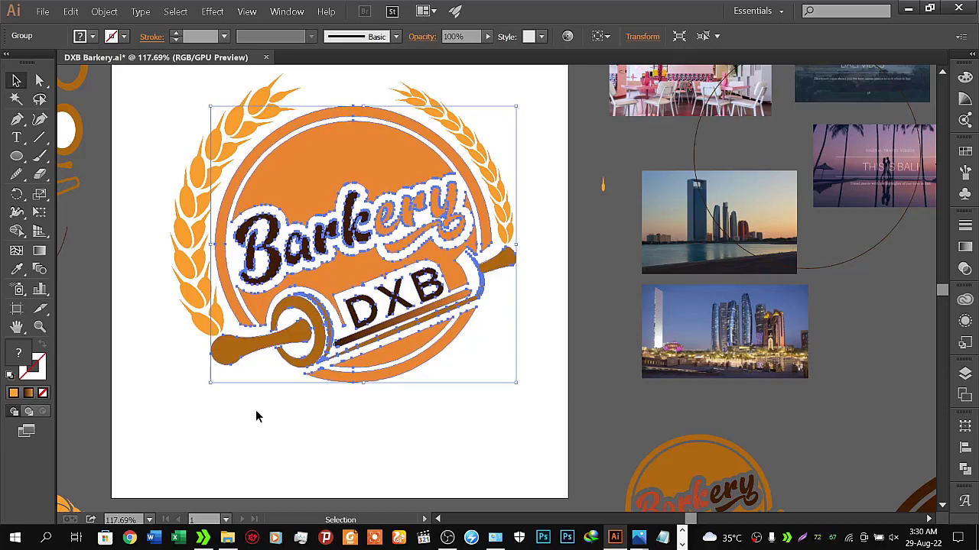
Step: Eyedropper the dark brown of the letter B onto both wheat branches
click(192, 453)
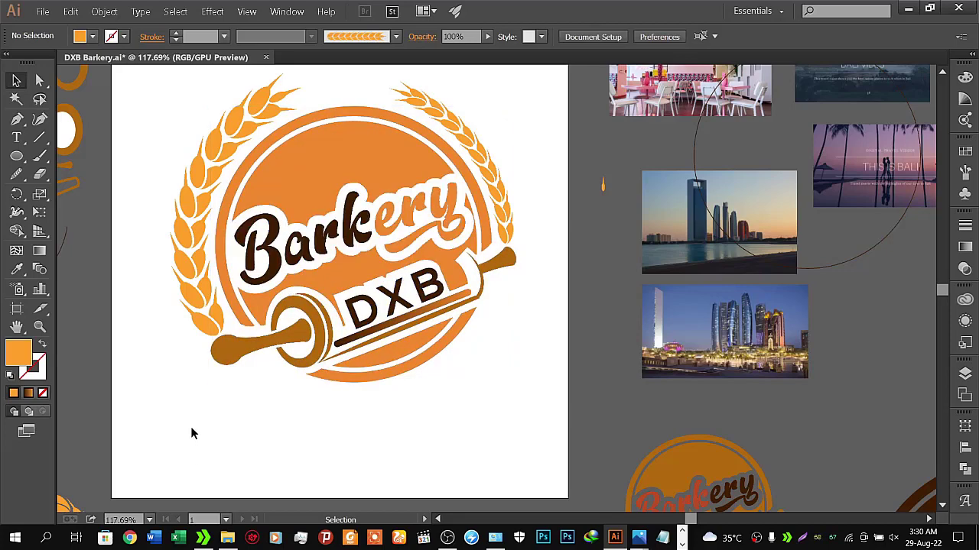
click(206, 282)
shift+click(483, 157)
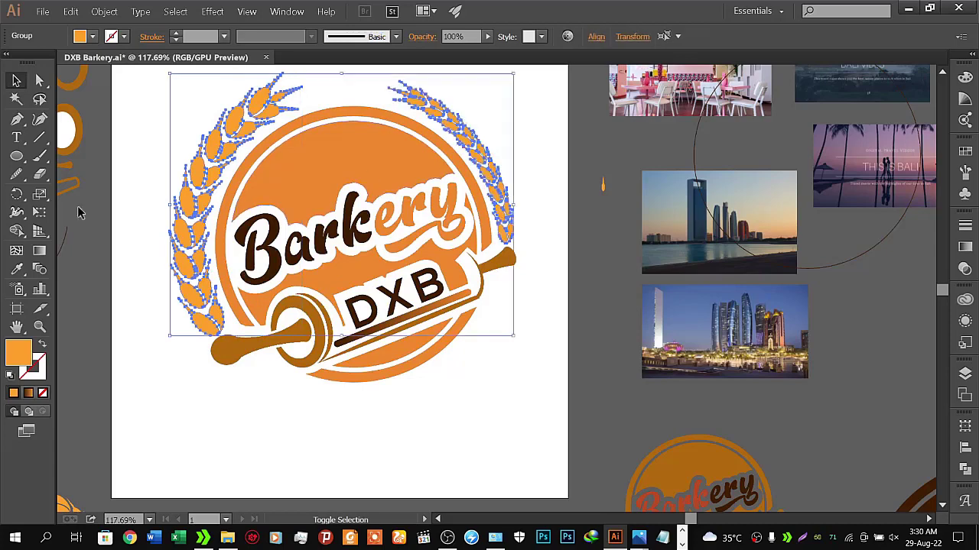
click(16, 269)
click(278, 226)
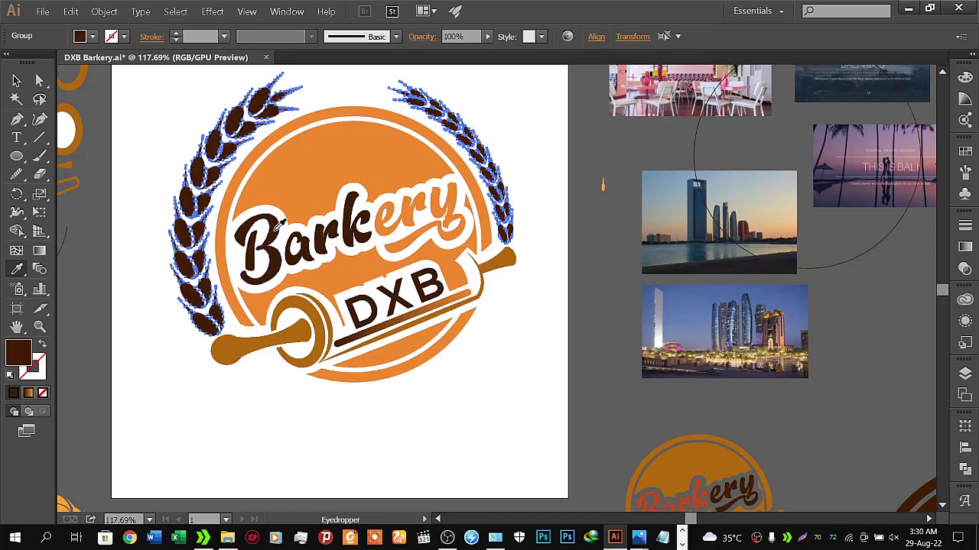
click(16, 80)
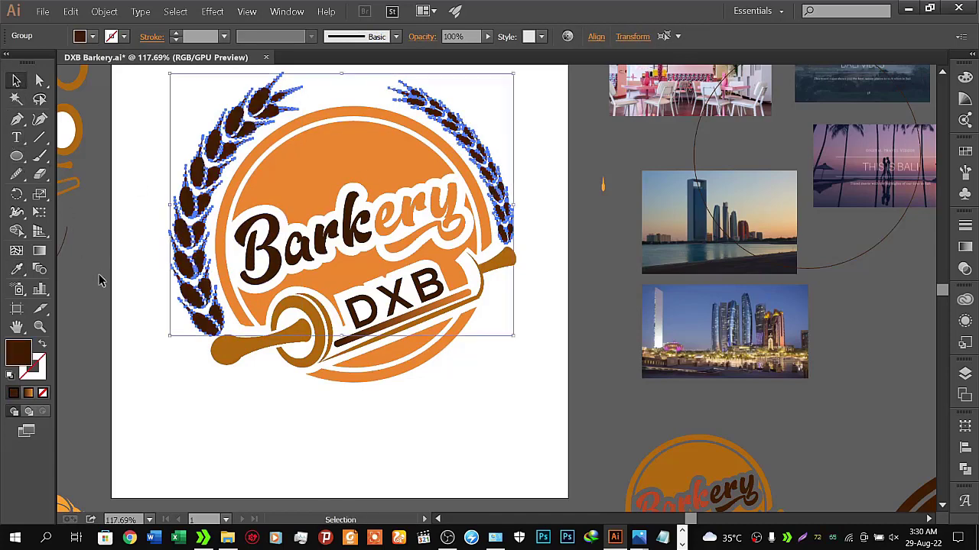
click(131, 318)
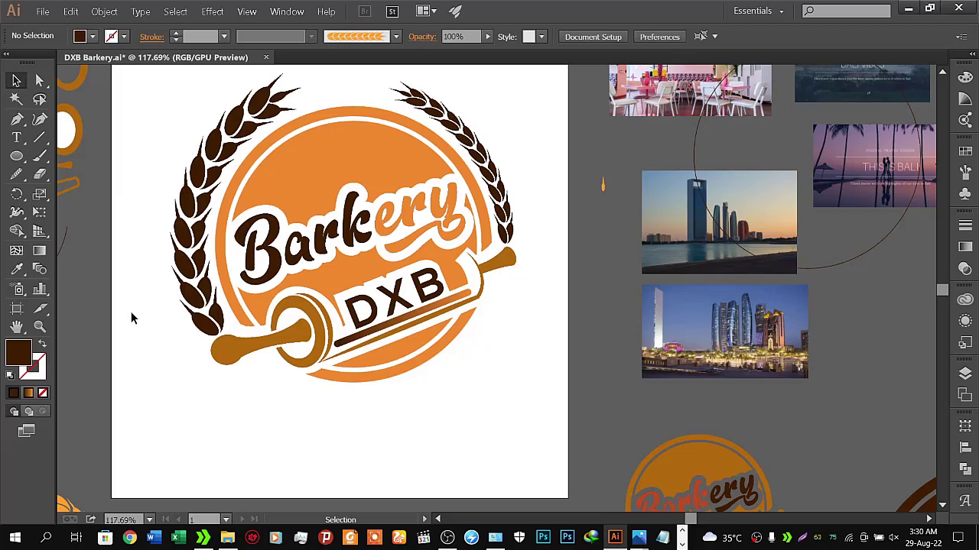
Step: Zoom out to view the whole artboard
key(z)
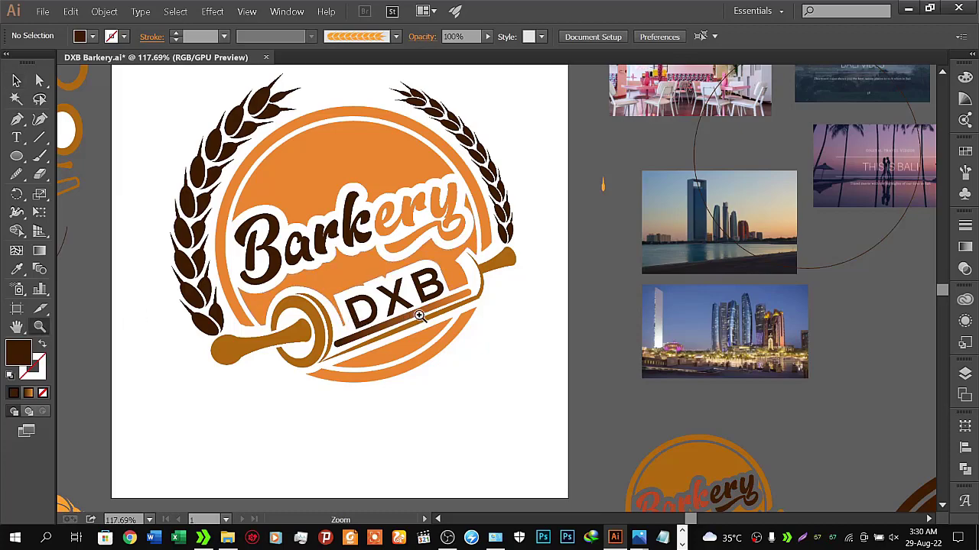
alt+click(419, 315)
click(16, 81)
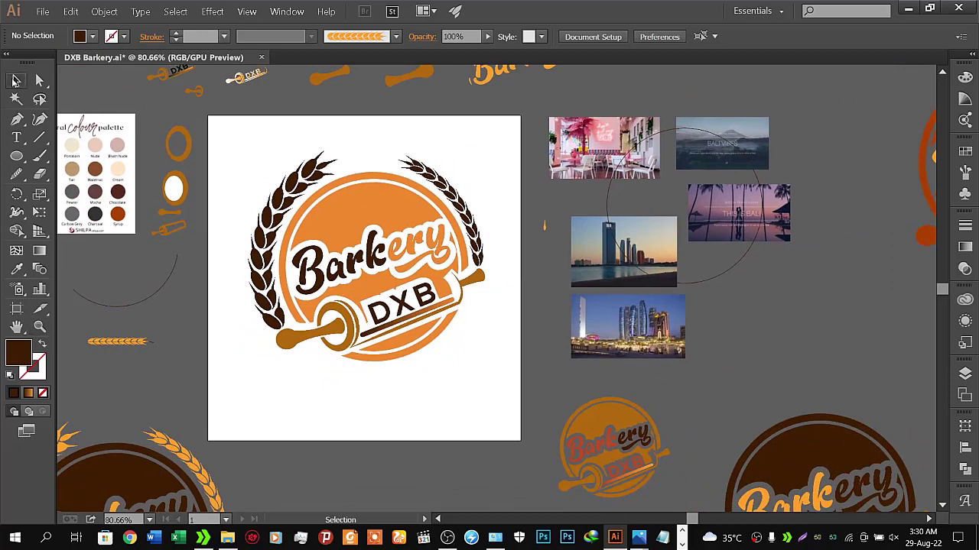
Step: Save the document and export it as a JPEG under a new file name
click(42, 12)
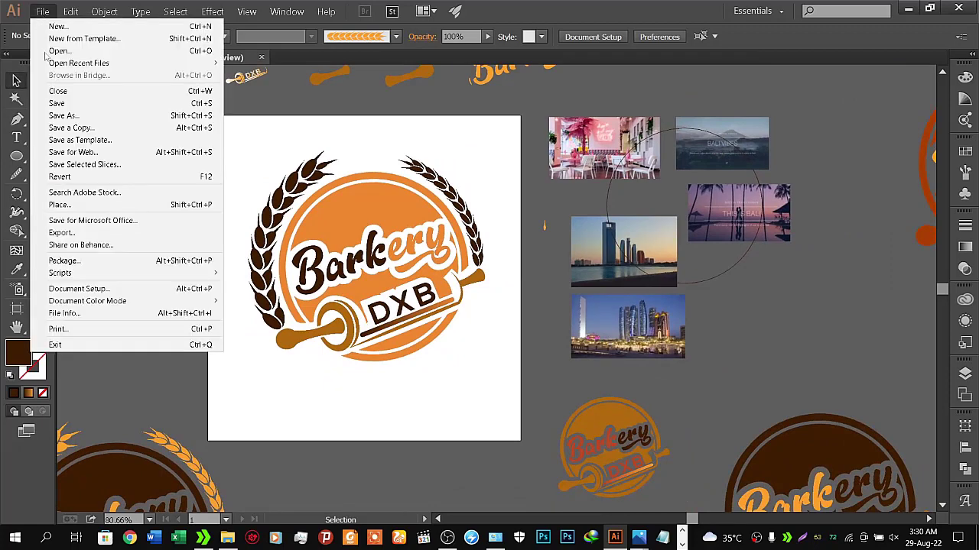
click(68, 106)
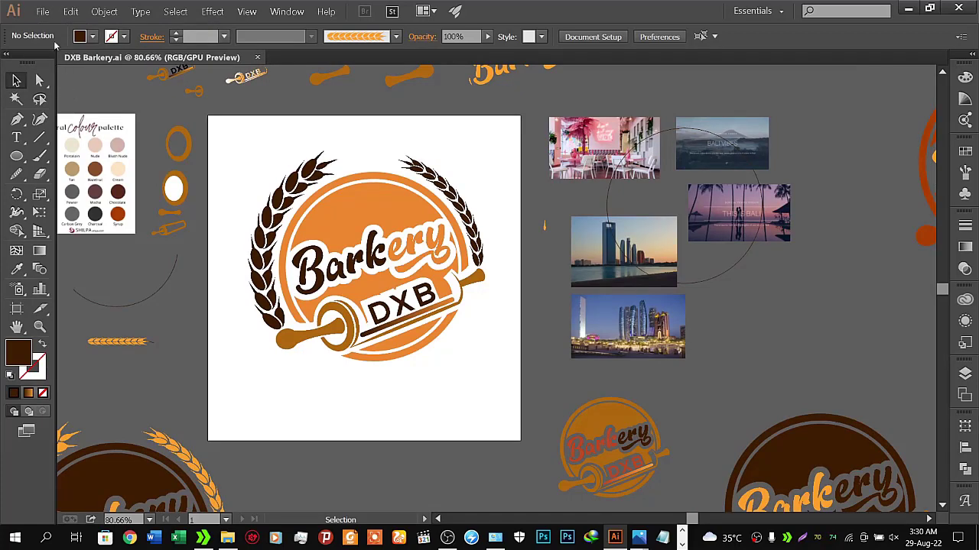
click(43, 11)
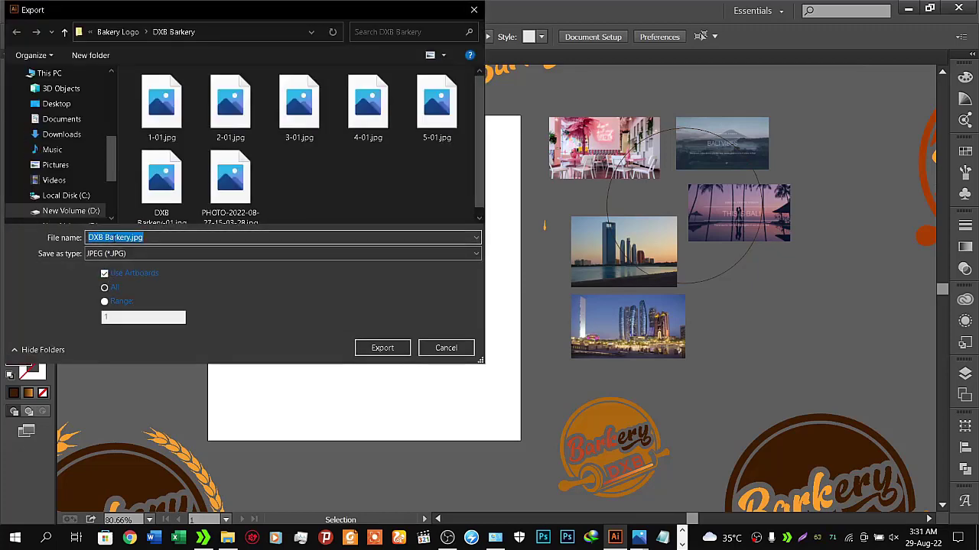
text(6)
click(374, 348)
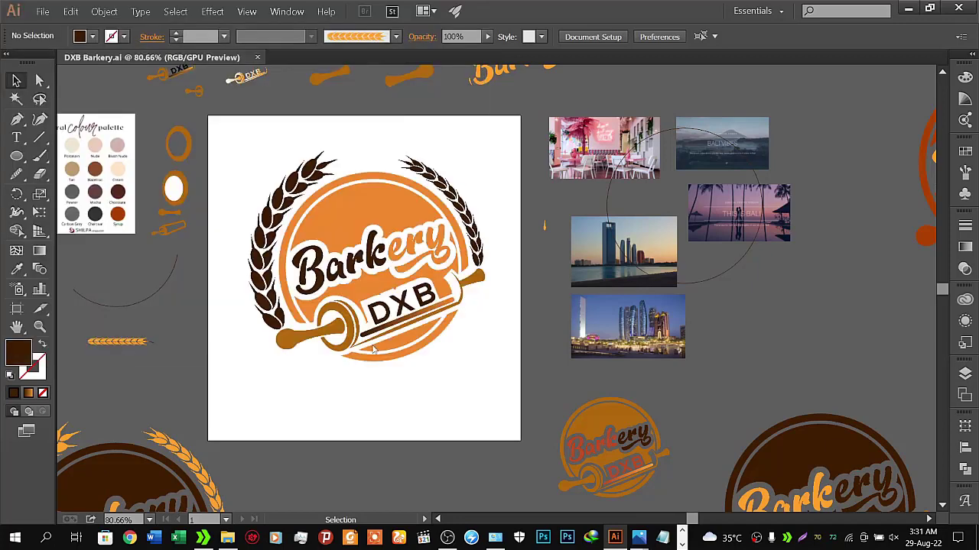
Step: Set JPEG options to RGB, Maximum quality 10 and High (300 ppi), then confirm
click(431, 163)
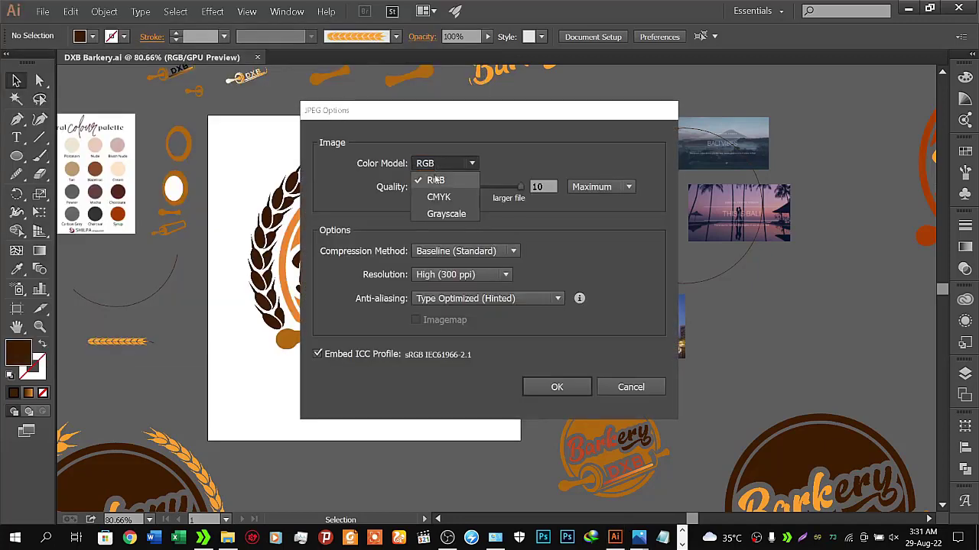
click(435, 179)
click(603, 193)
click(594, 253)
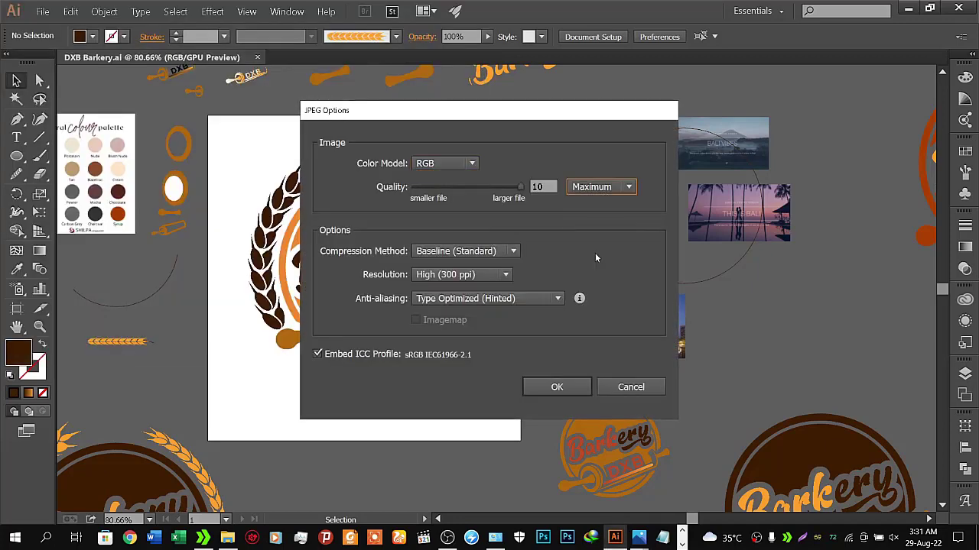
double_click(538, 186)
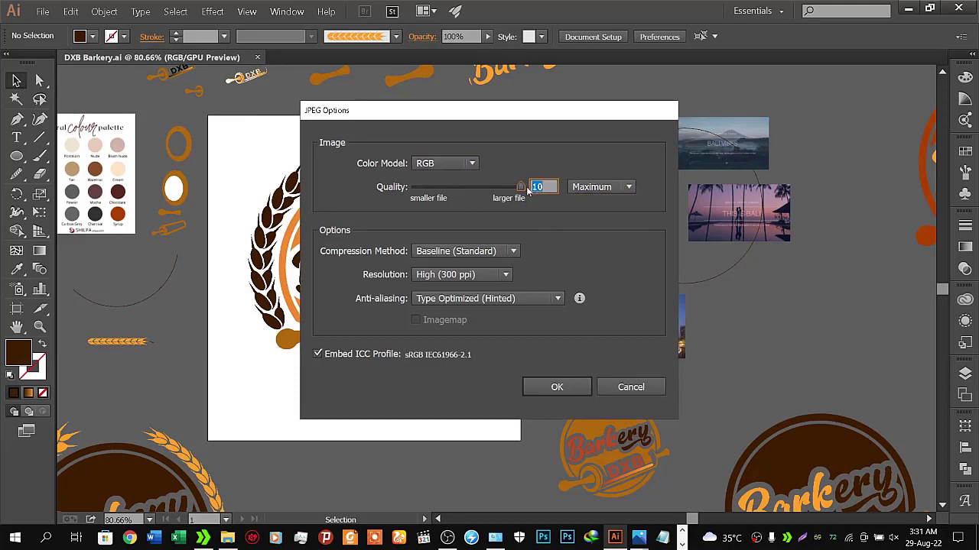
click(467, 278)
click(450, 324)
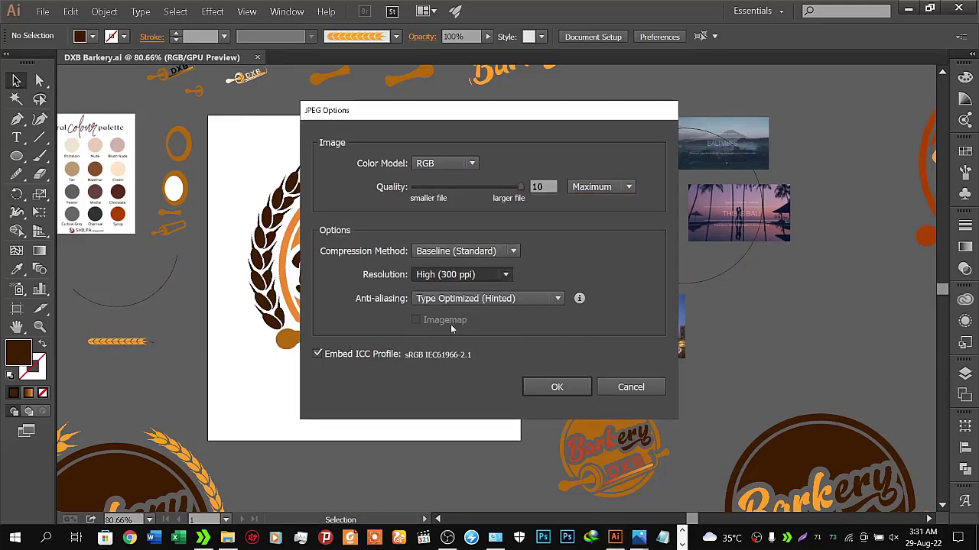
click(558, 388)
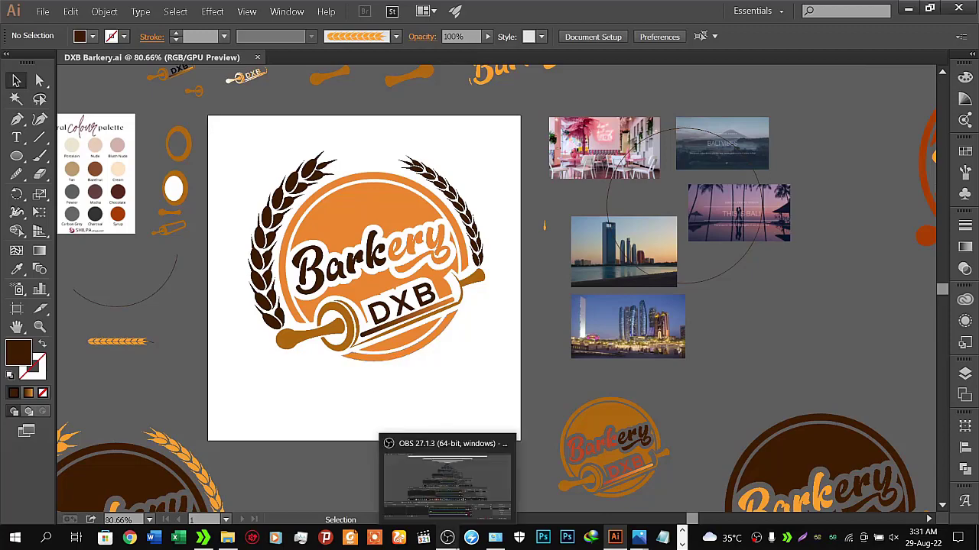
click(448, 538)
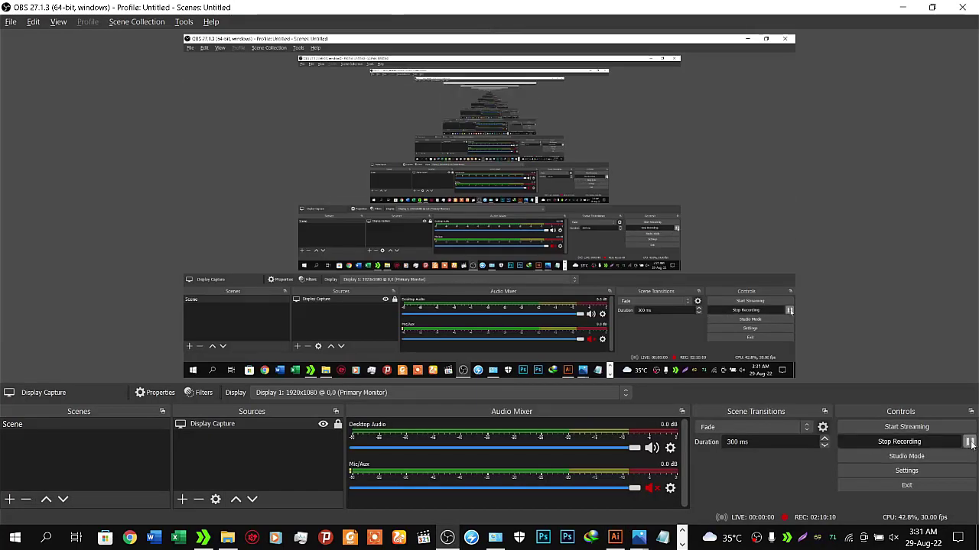